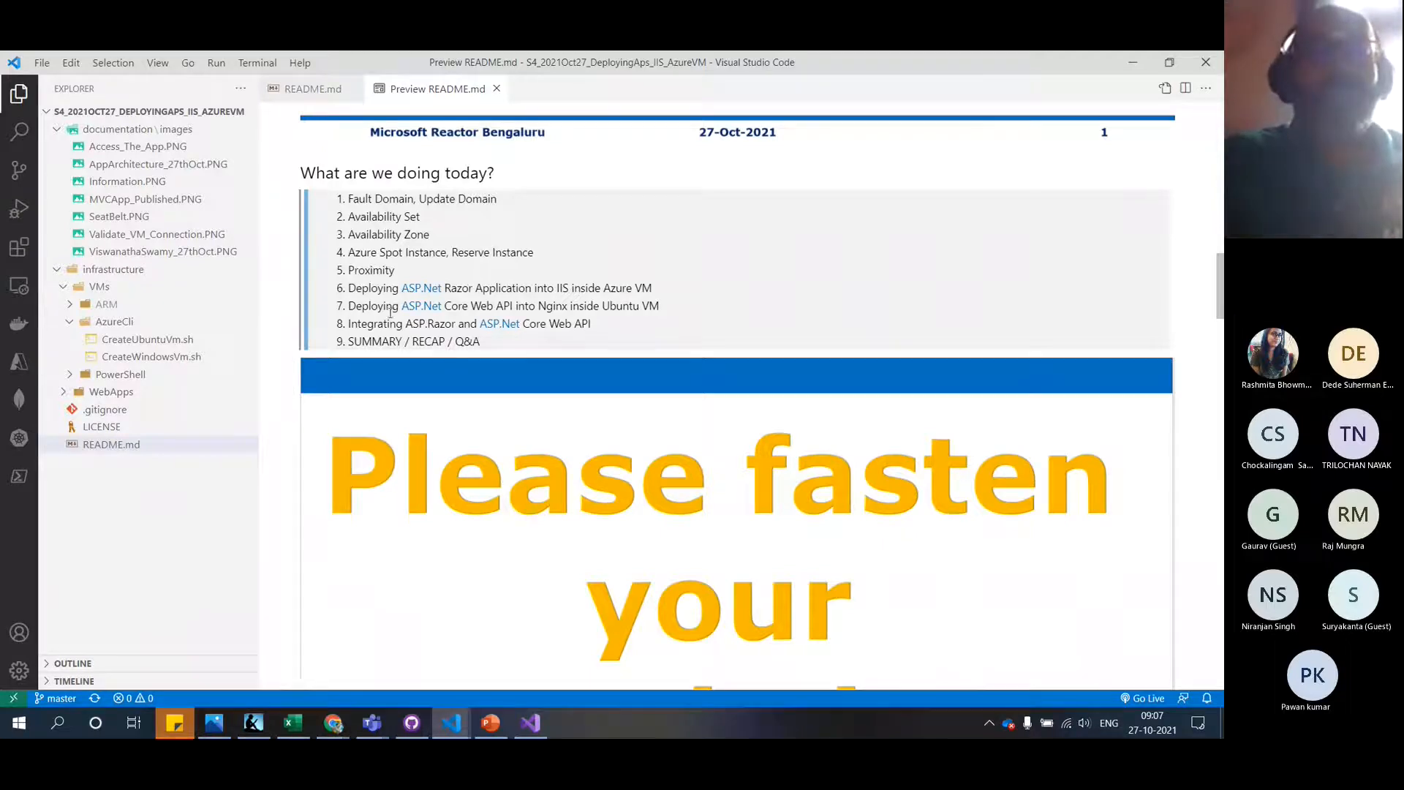
Highlight the IIS deployment agenda item and the What is Next session list in the notes
drag(348, 287, 652, 289)
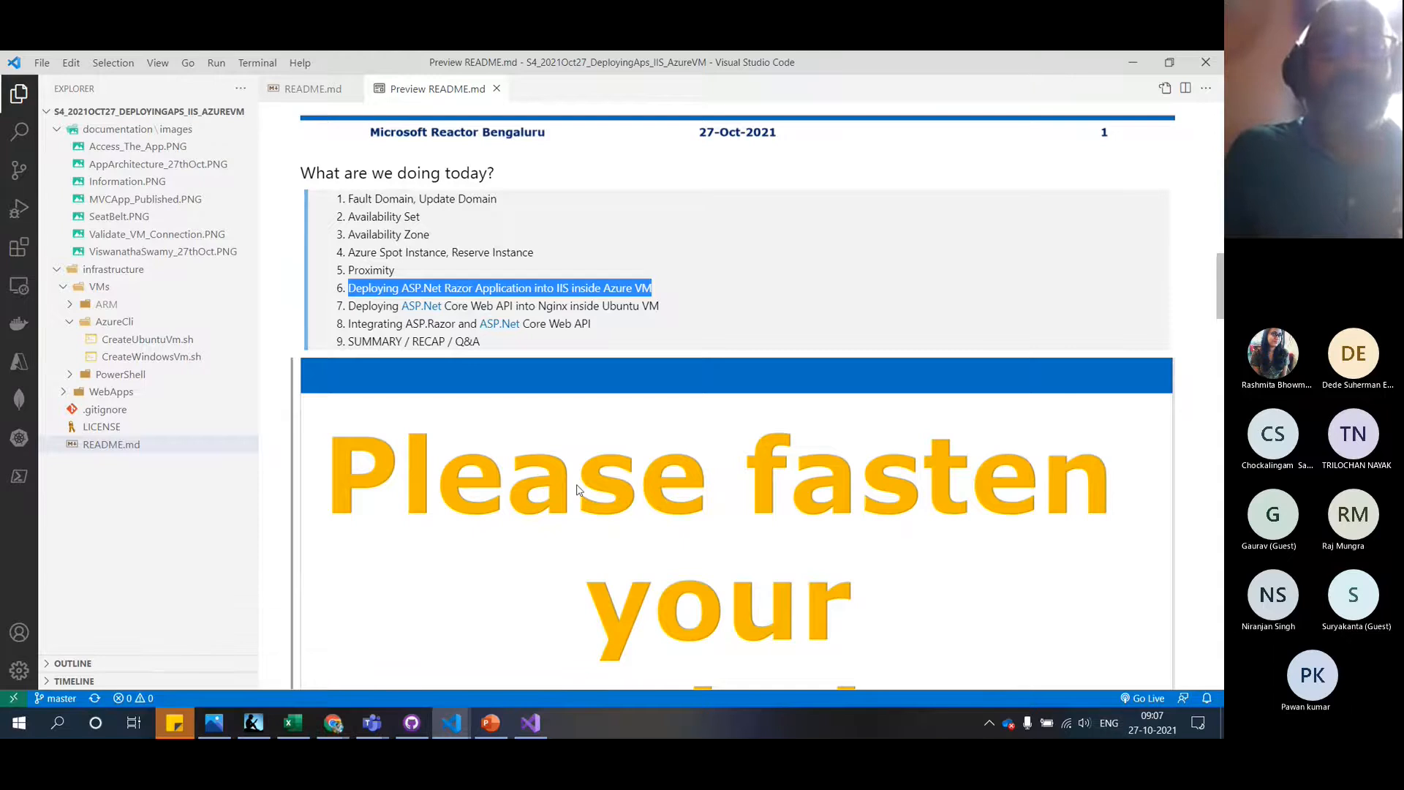
scroll(578, 490, down, 15)
scroll(578, 490, down, 20)
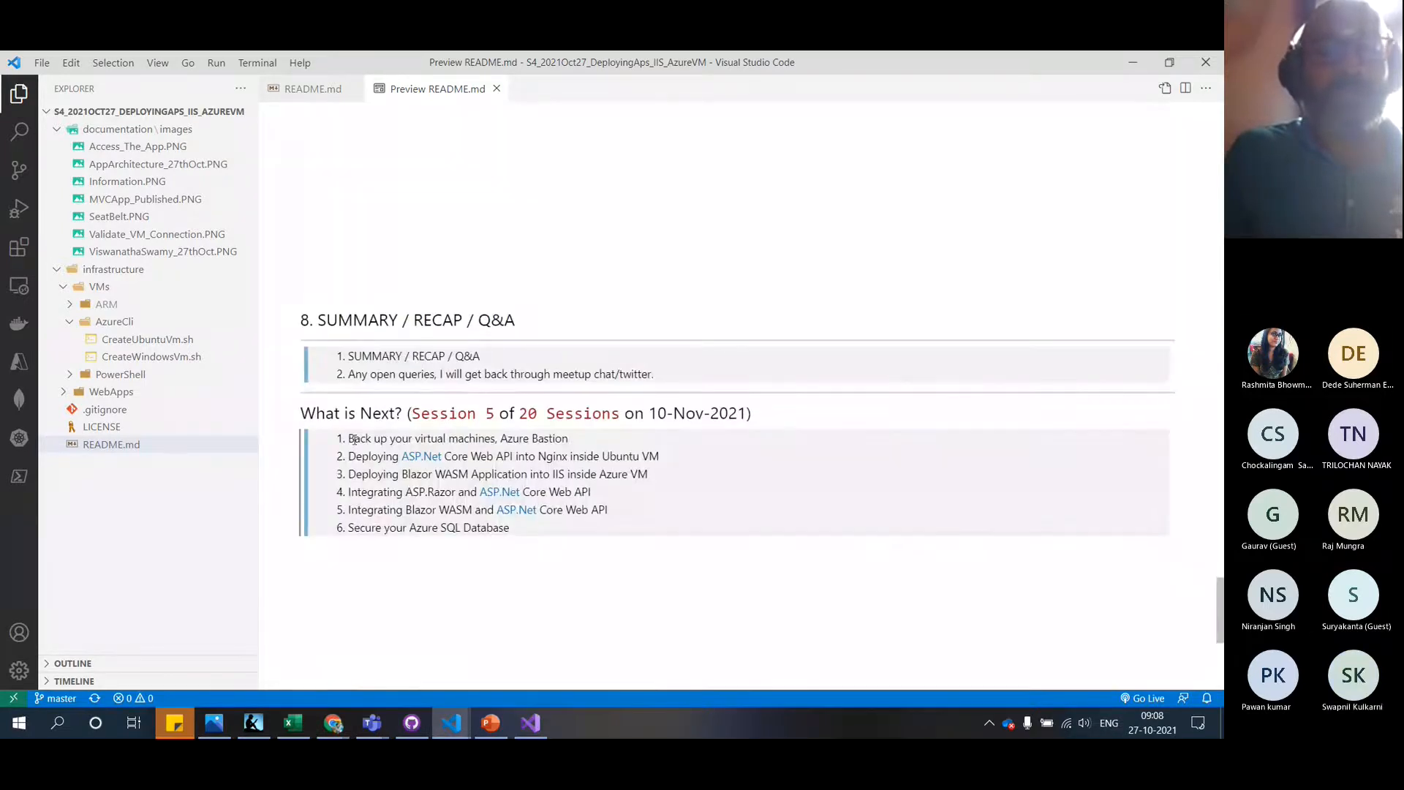
drag(349, 436, 516, 534)
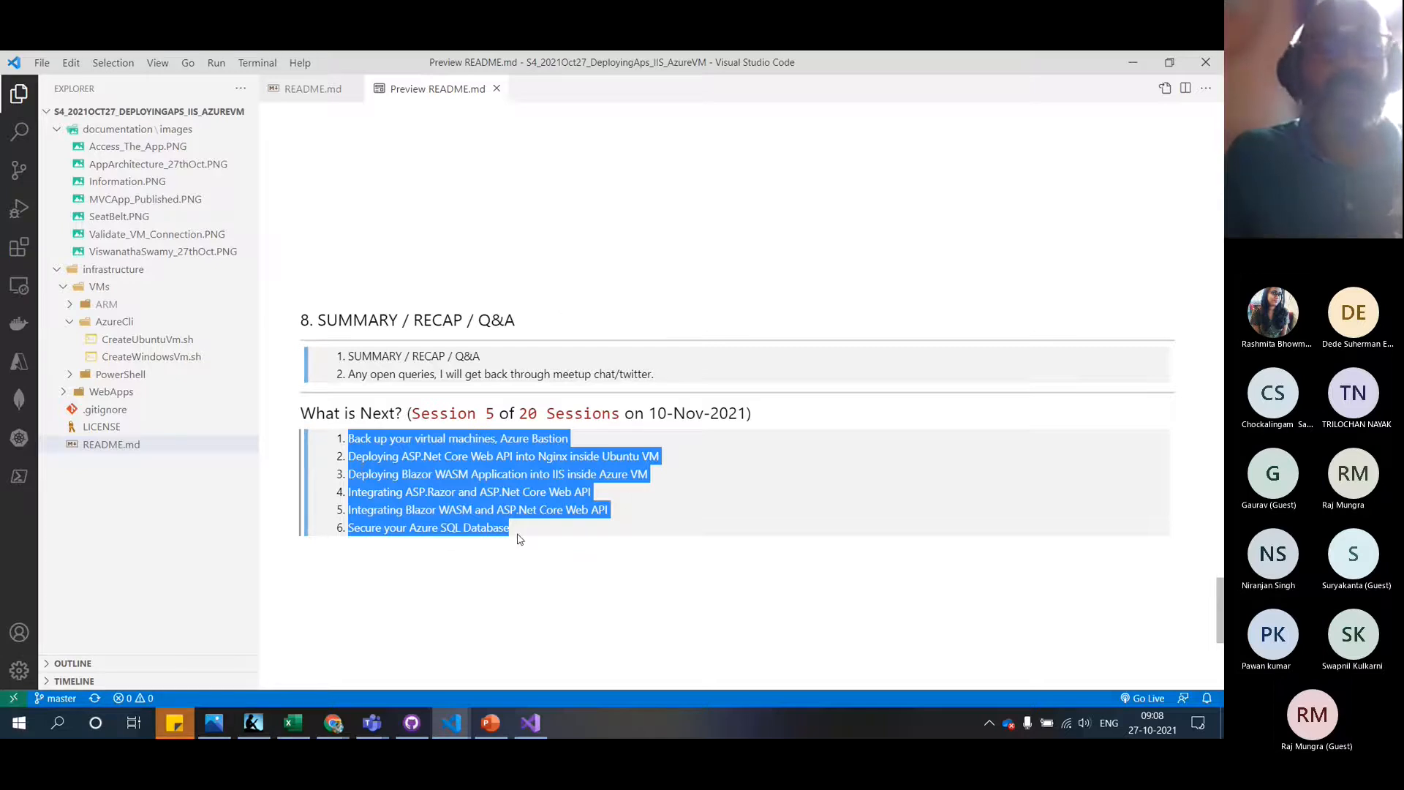
scroll(518, 540, up, 15)
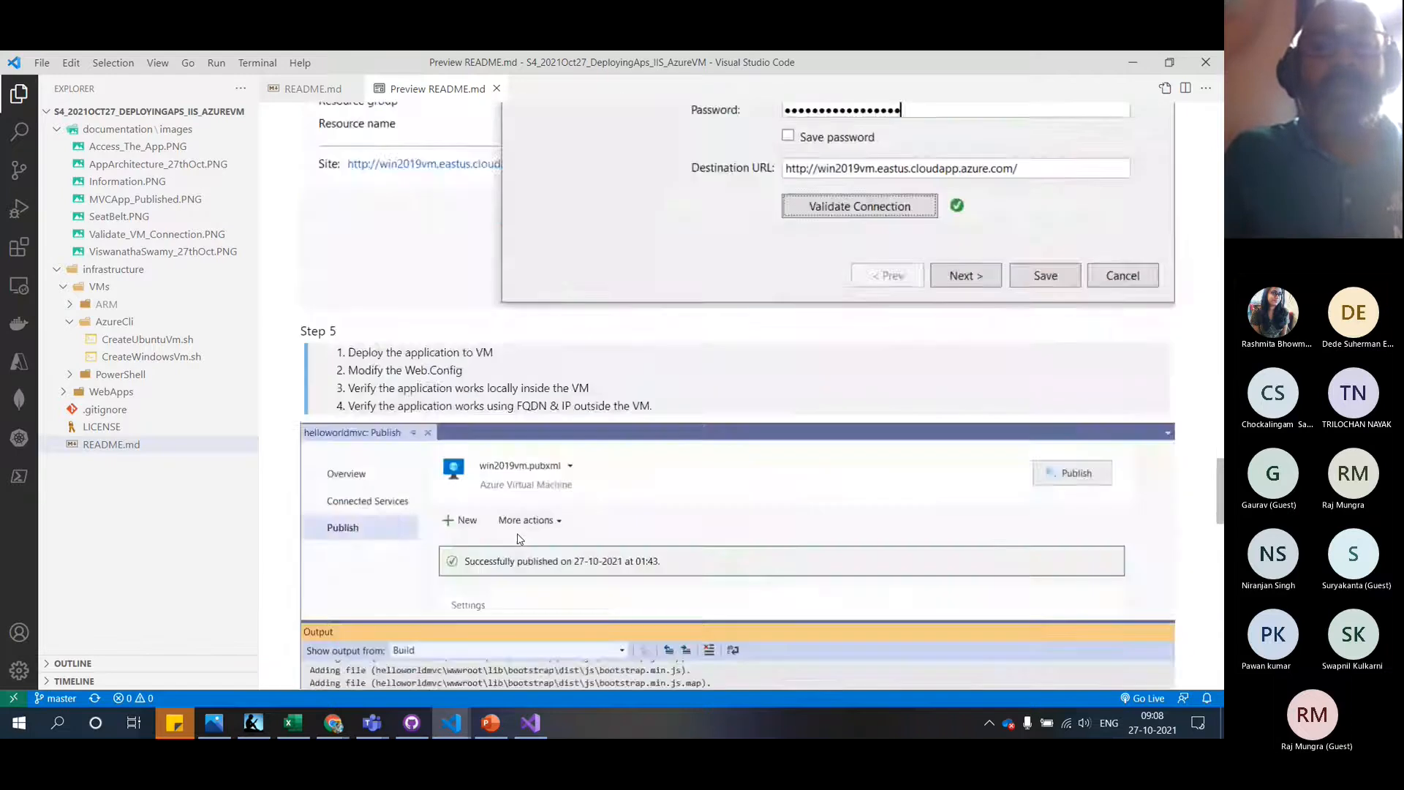
scroll(519, 539, up, 8)
scroll(519, 539, down, 6)
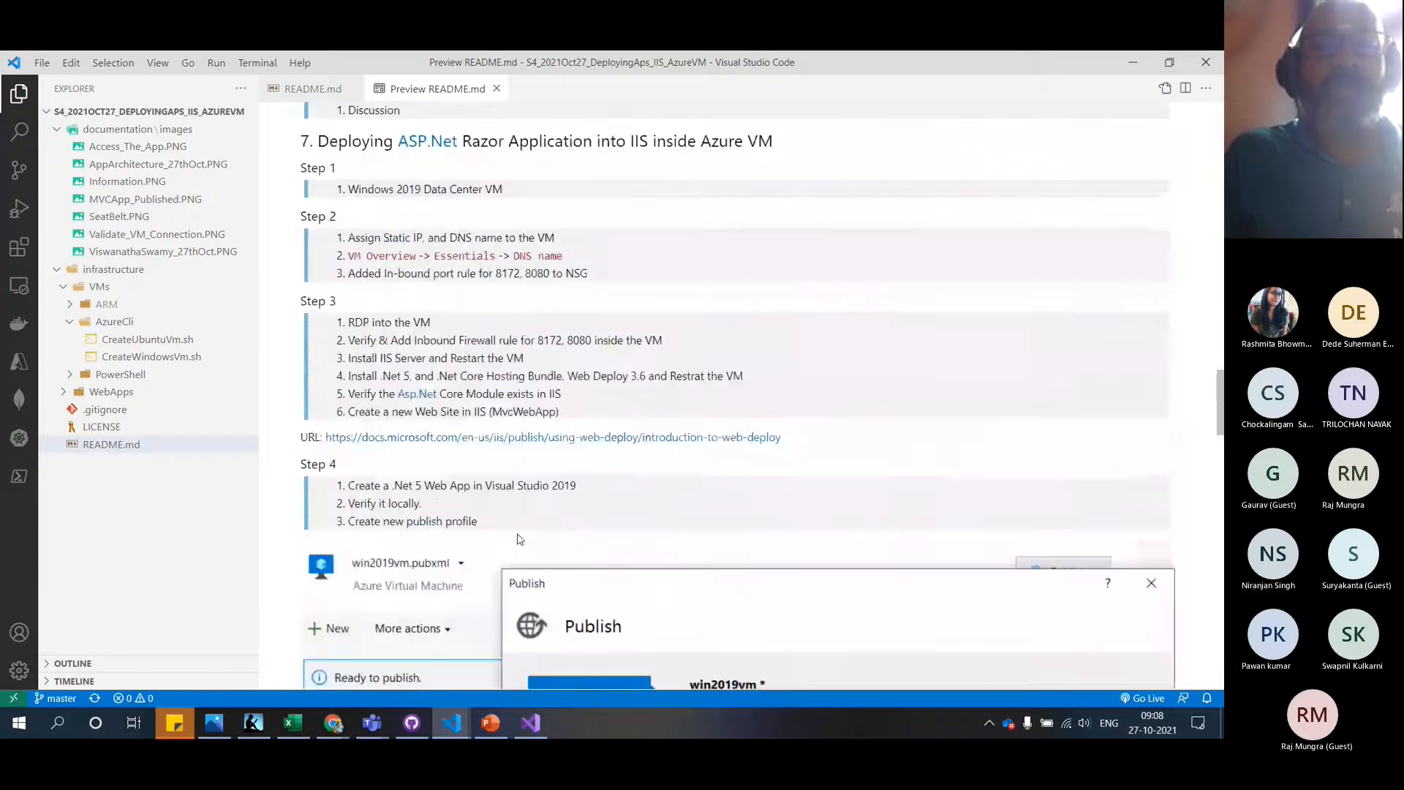
scroll(520, 539, down, 3)
scroll(519, 539, up, 7)
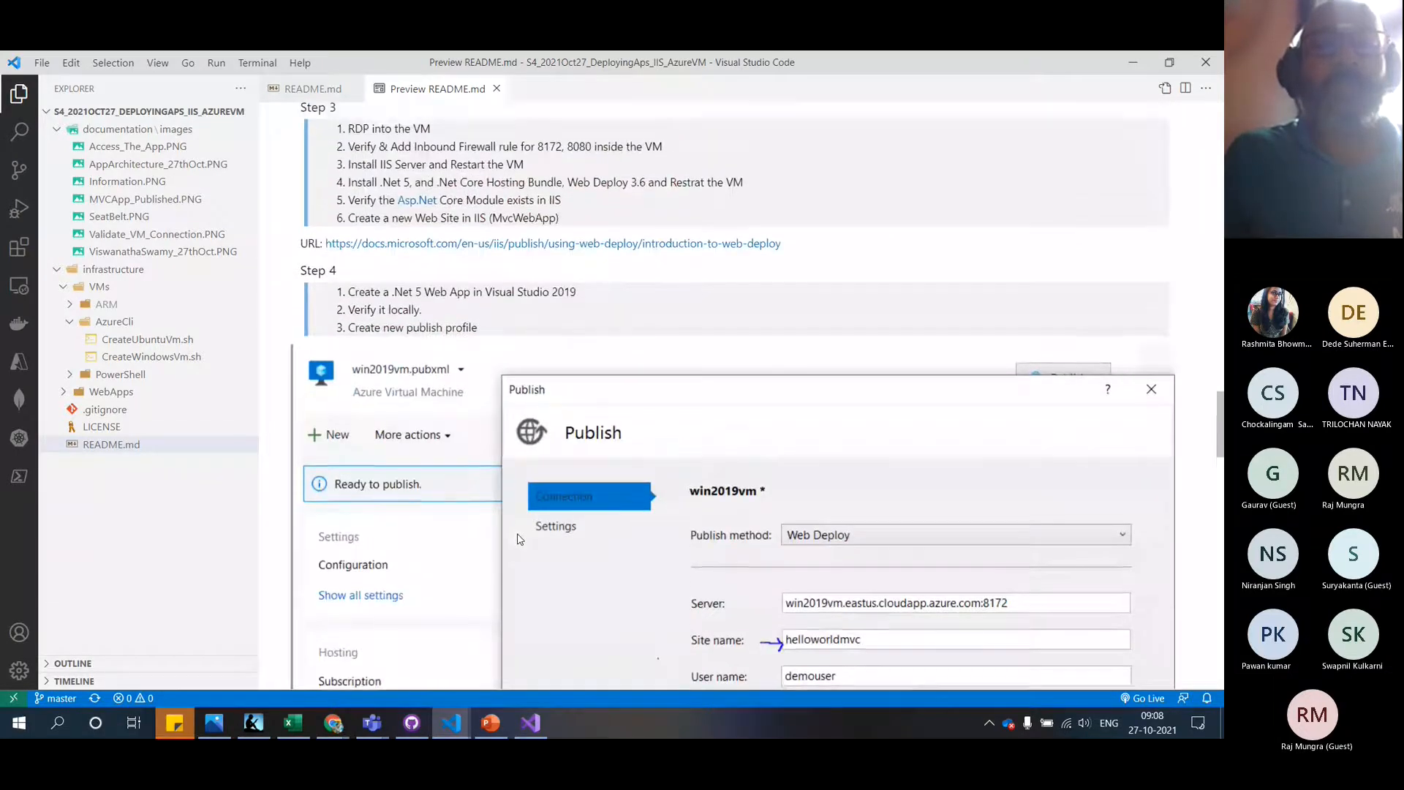
In the Azure portal's Resource groups, copy the rg-az204-webapps-reactor-001 name
click(333, 723)
click(404, 670)
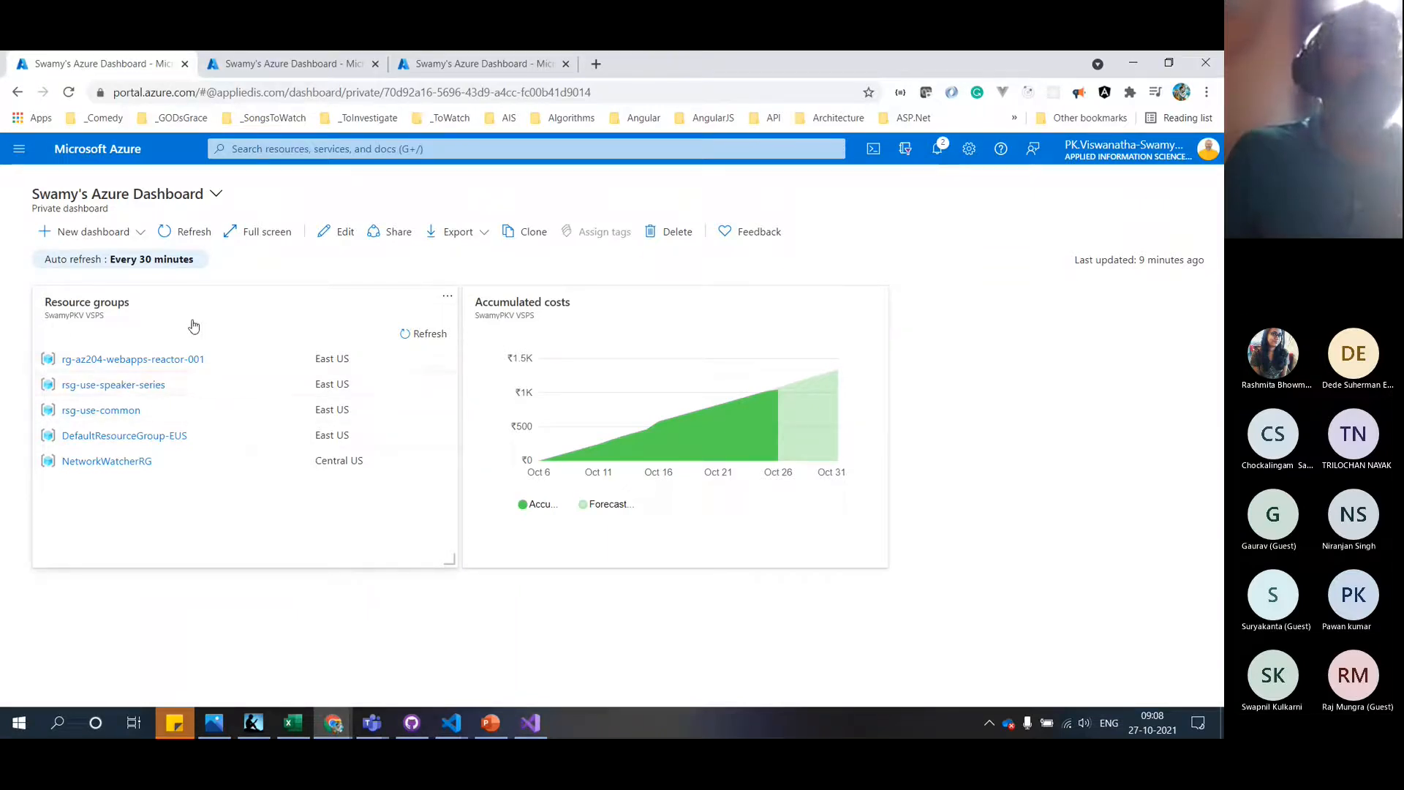
click(296, 151)
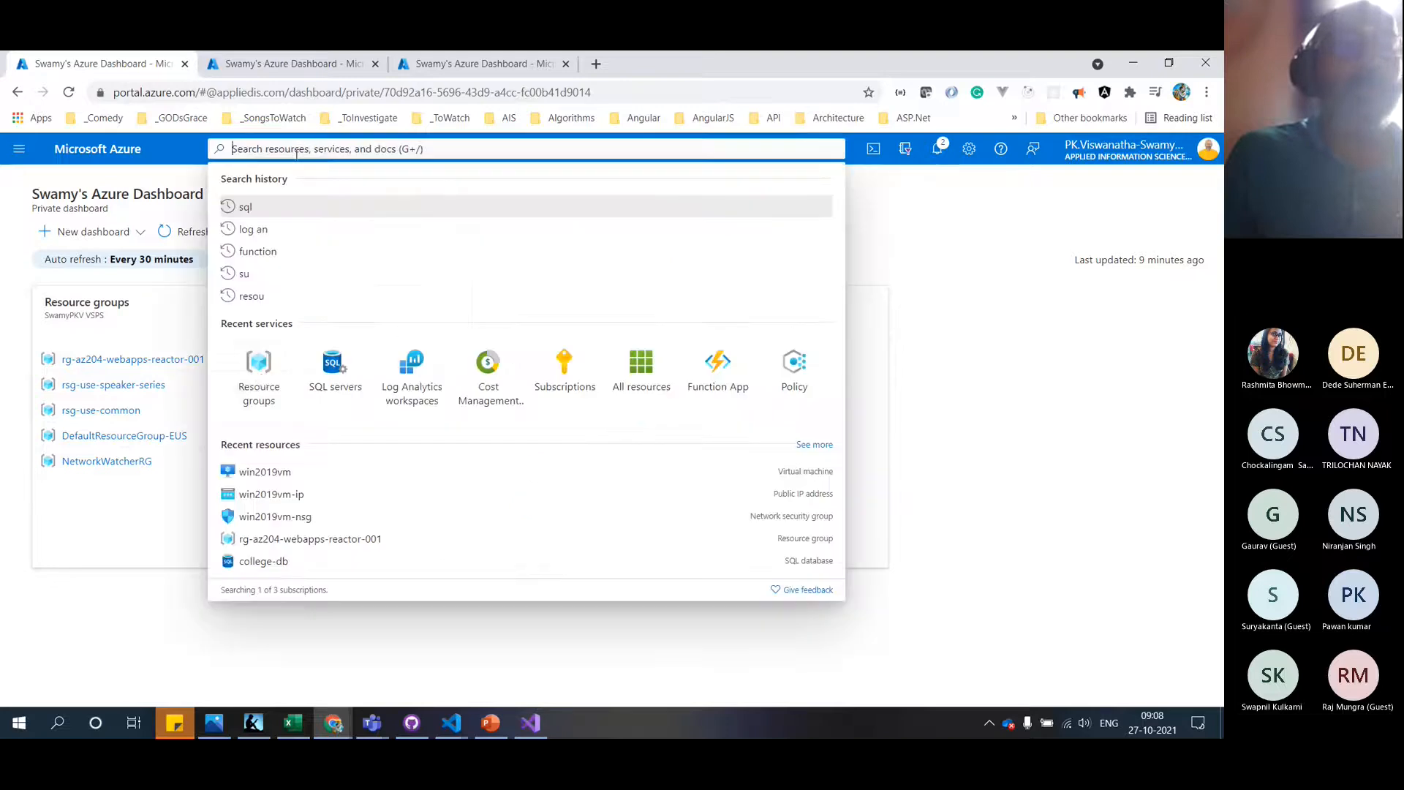
click(262, 373)
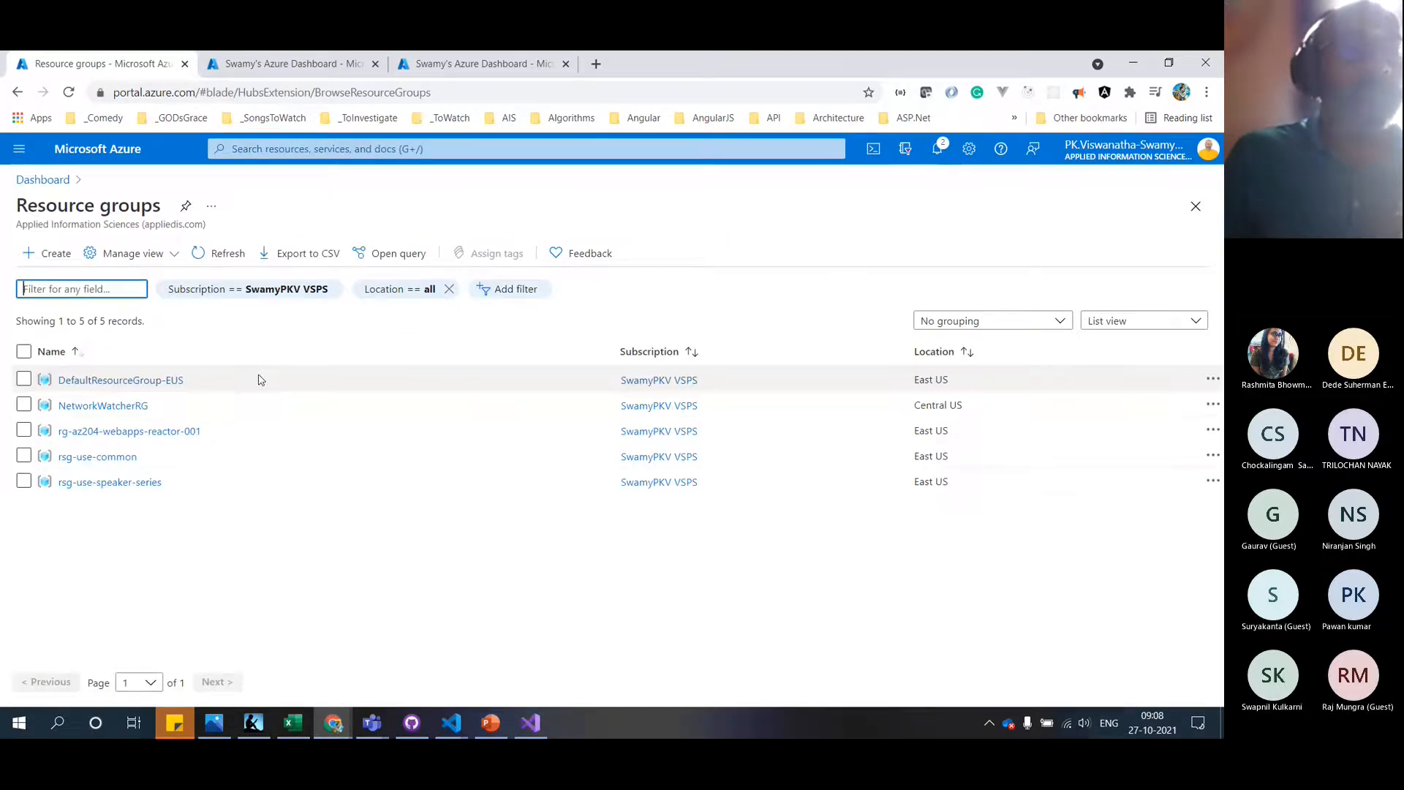
drag(212, 431, 63, 433)
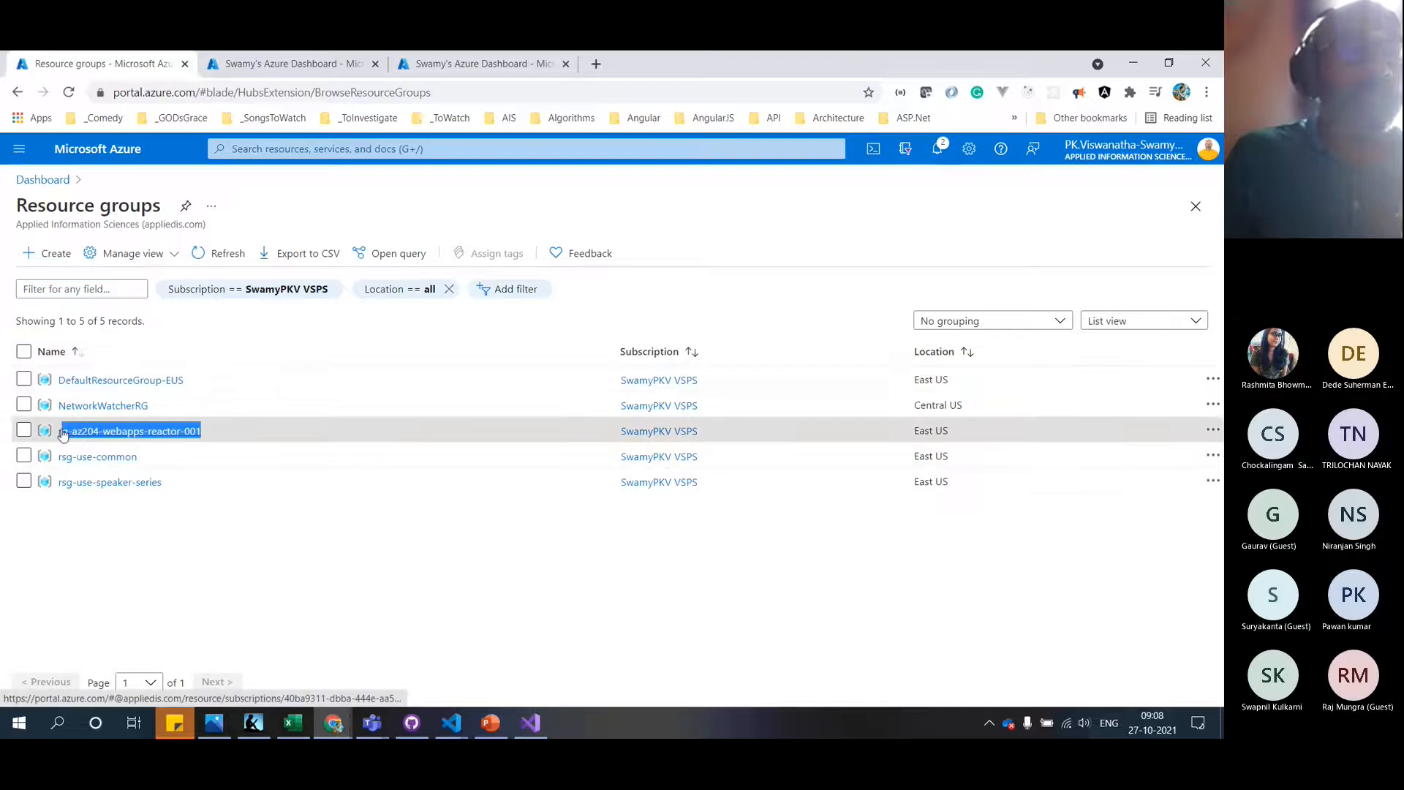
click(63, 433)
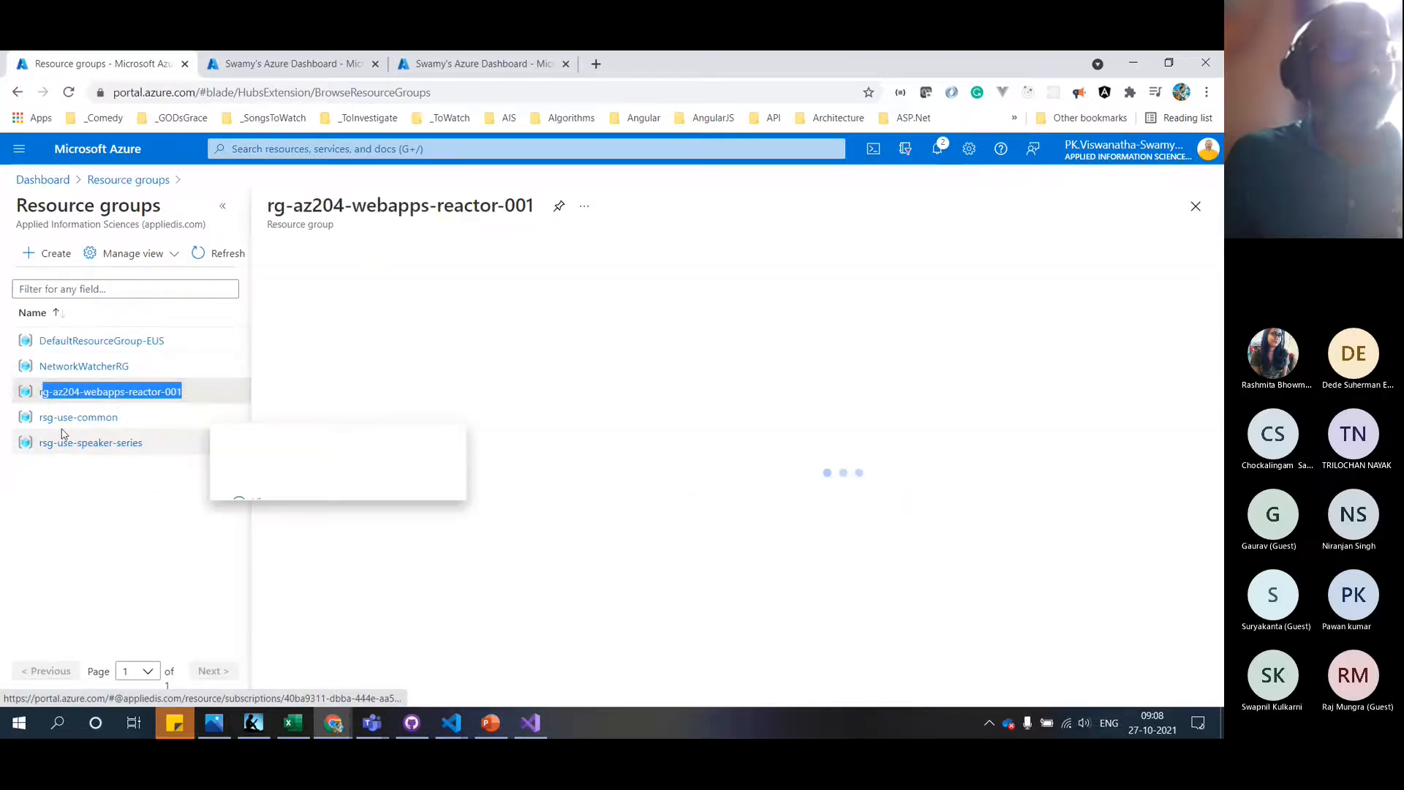
triple_click(466, 208)
key(ctrl+c)
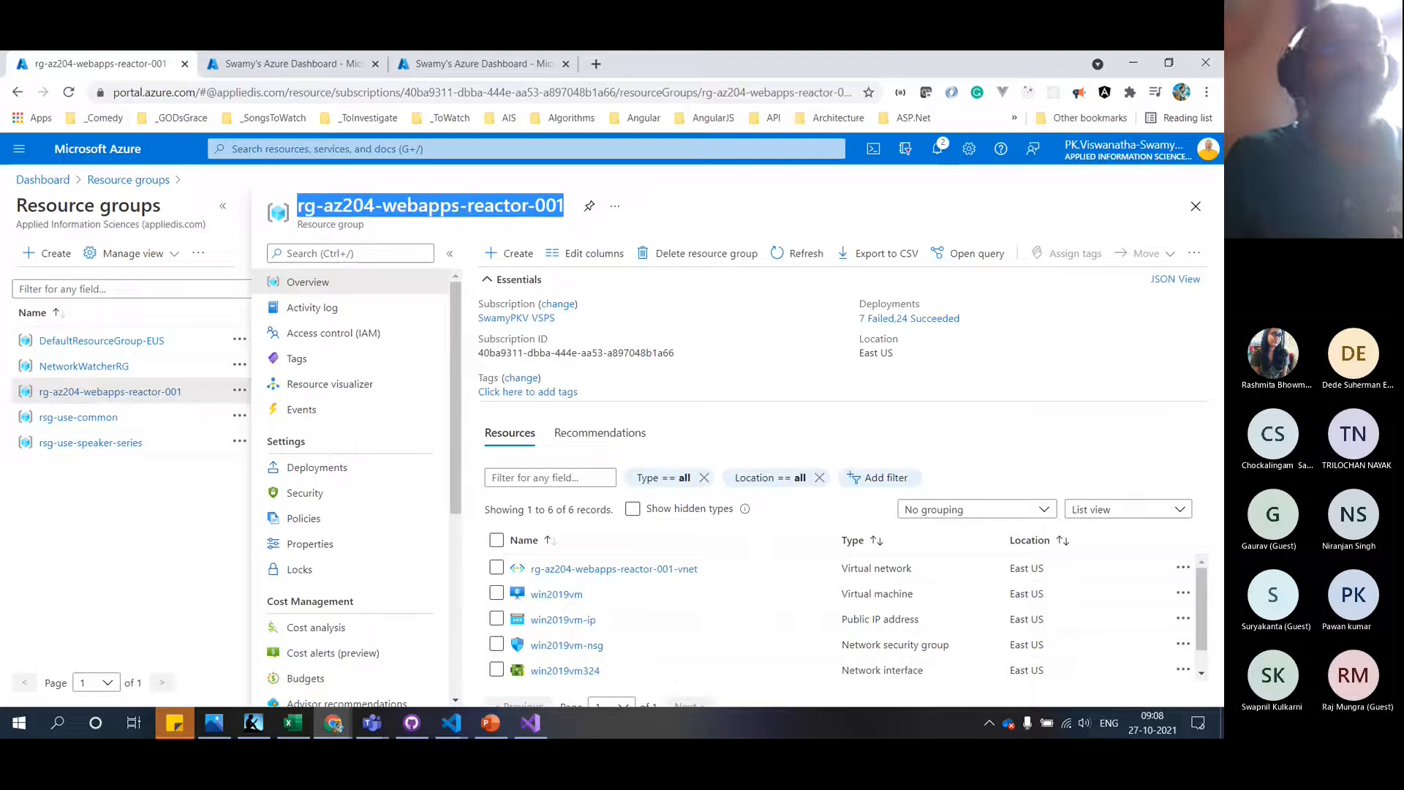
click(149, 181)
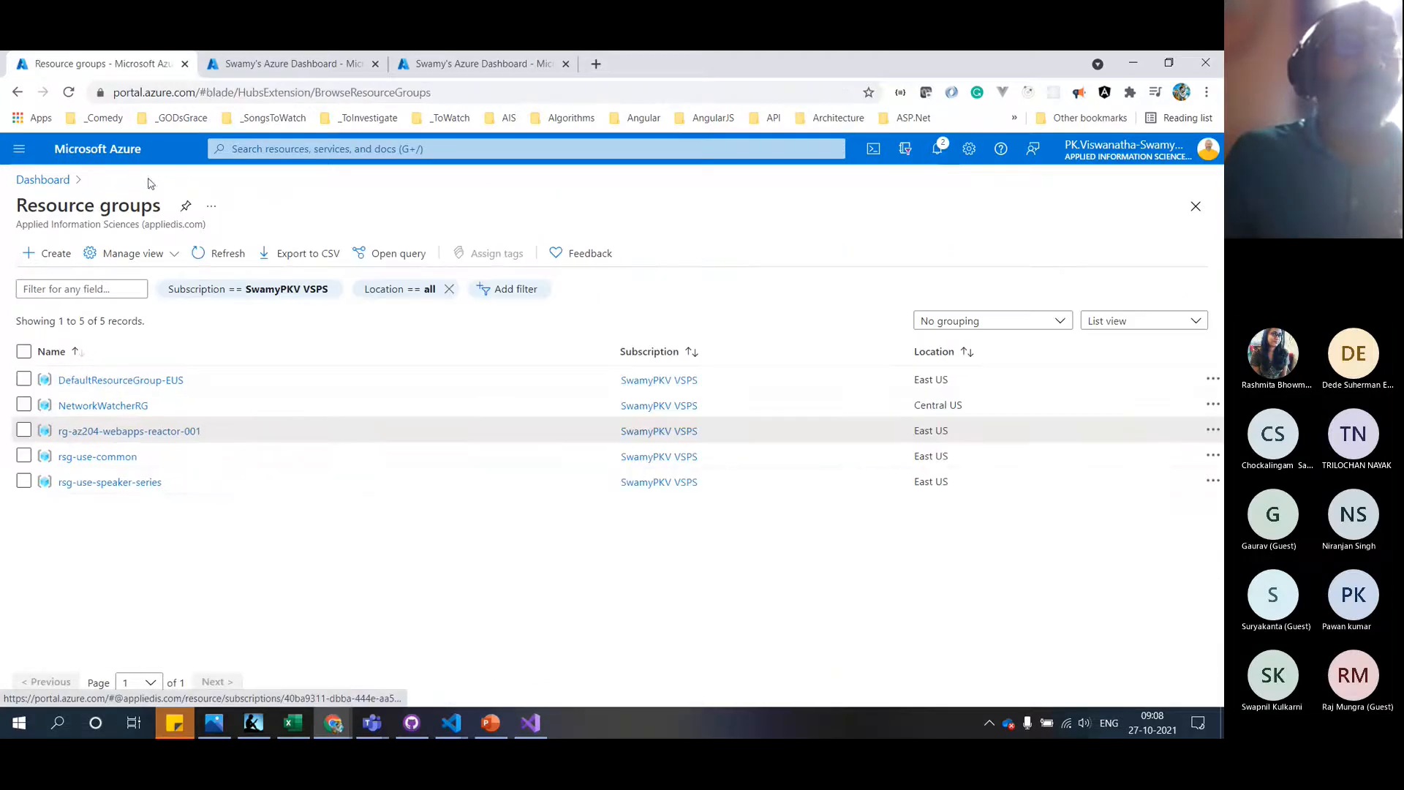
Create resource group rg-az204-webapps-reactor-002 in East US from the pasted name
click(43, 256)
click(538, 411)
key(ctrl+v)
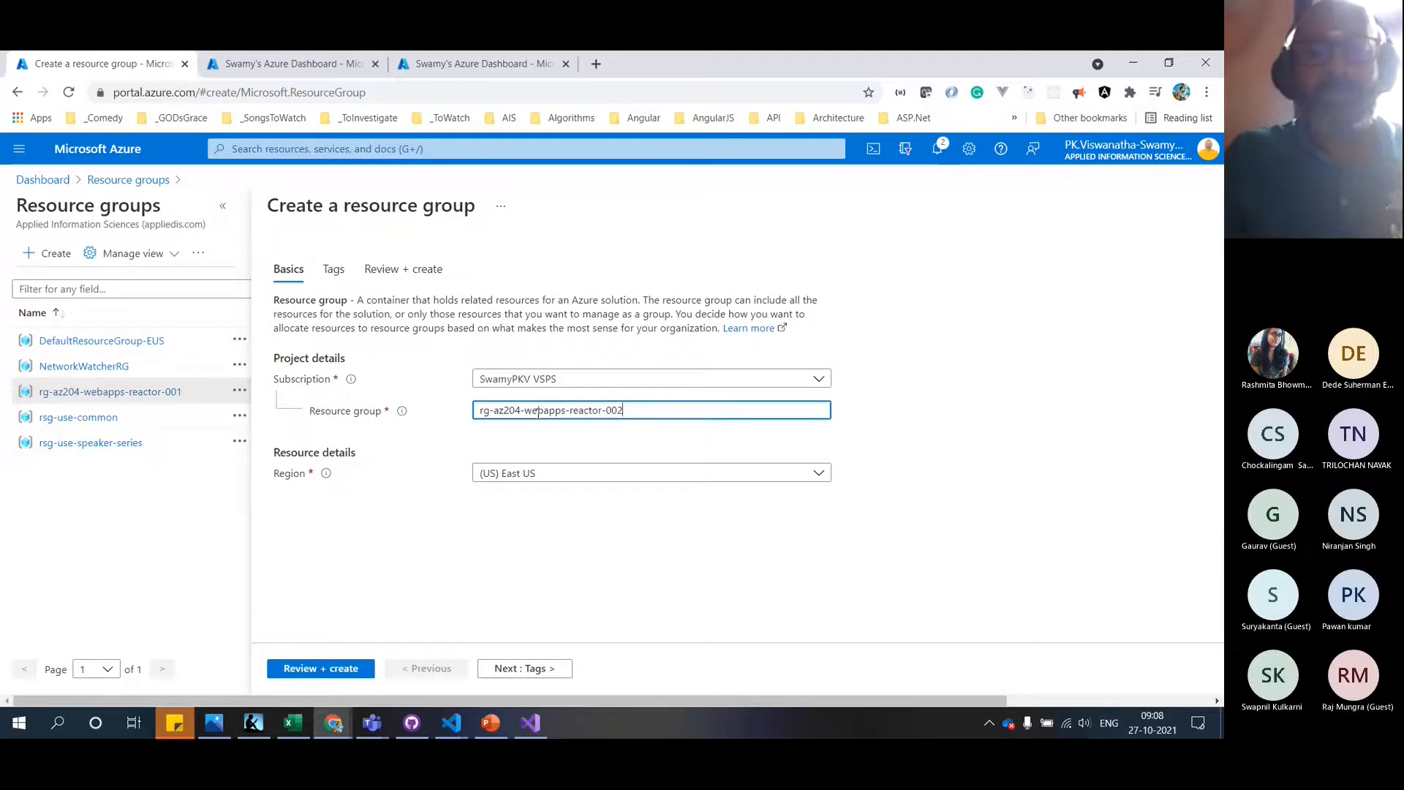
click(318, 671)
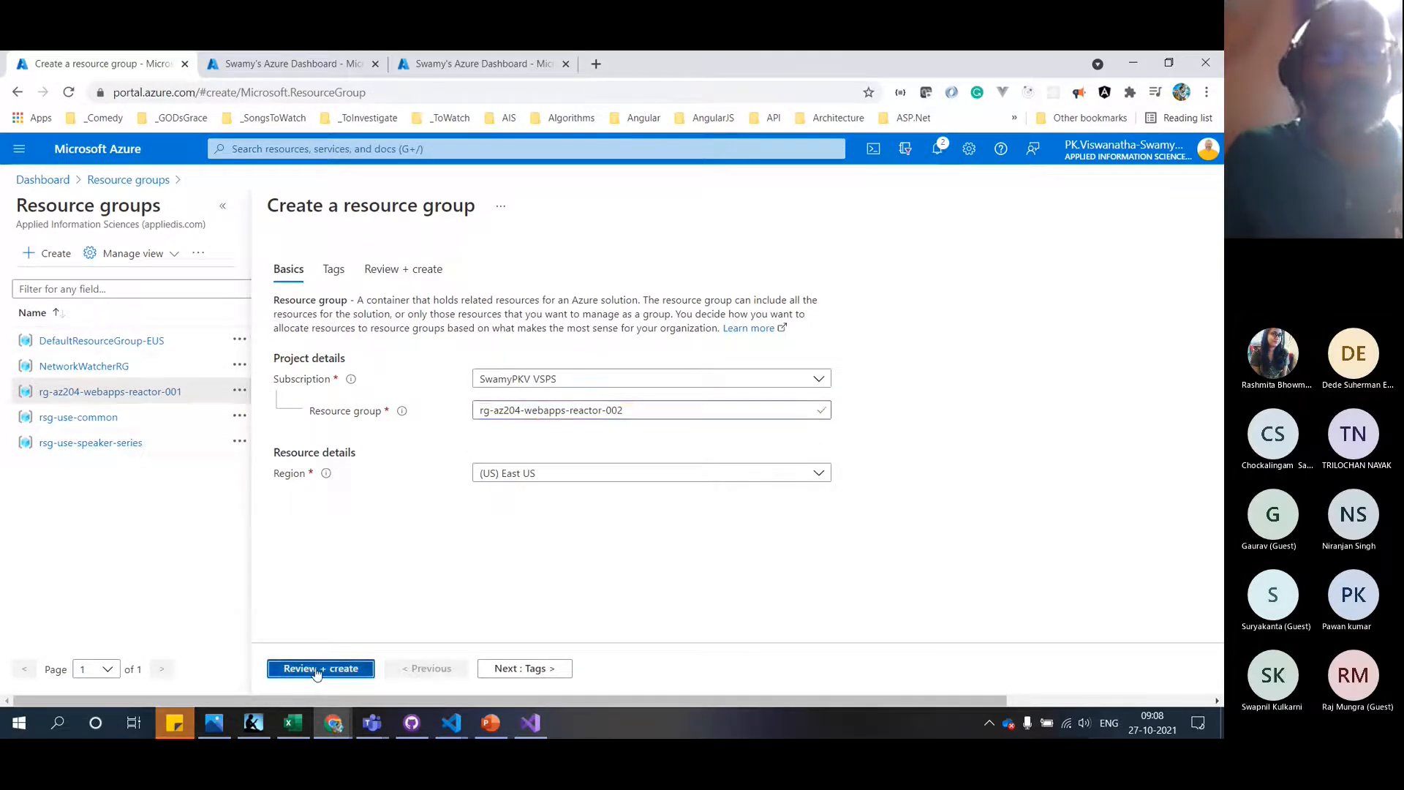
click(316, 669)
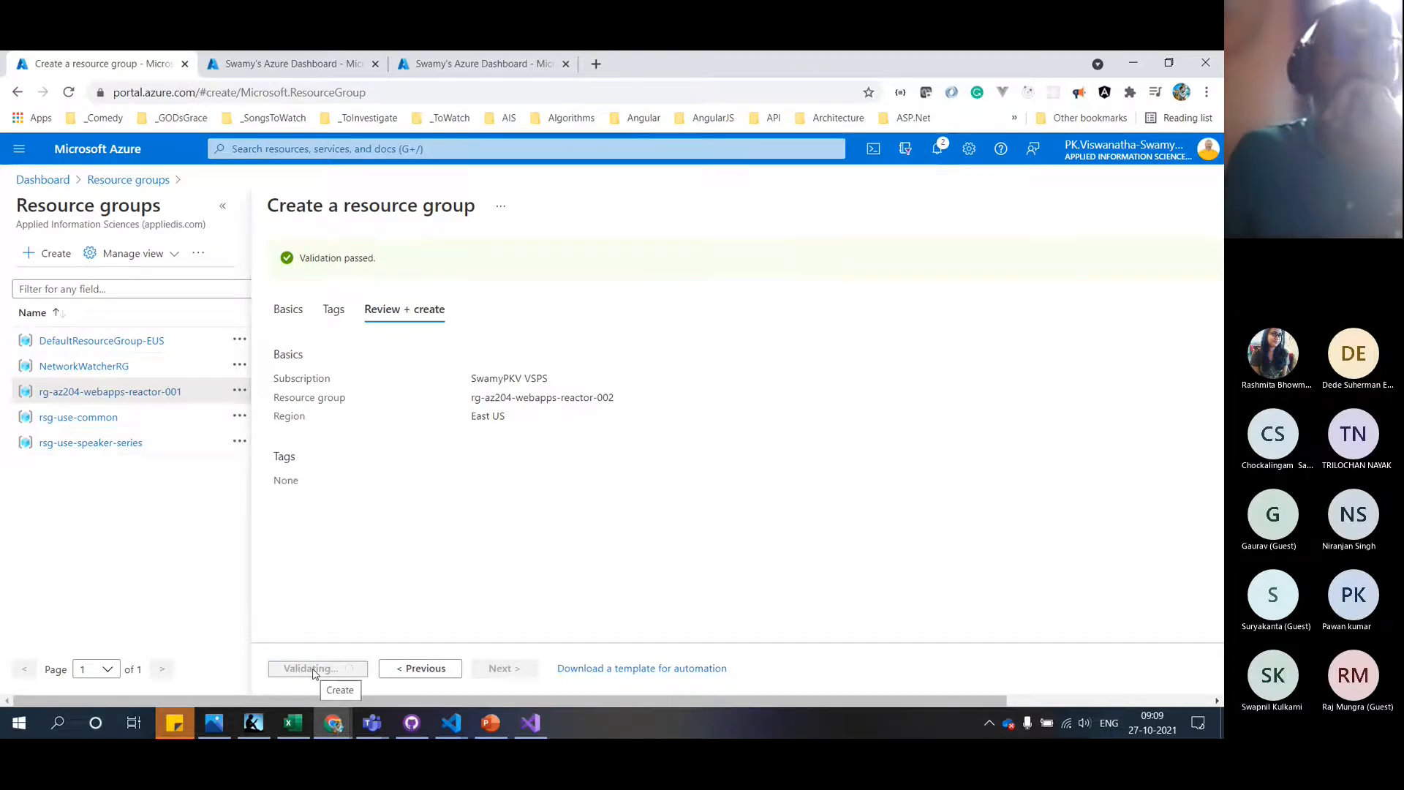
click(302, 66)
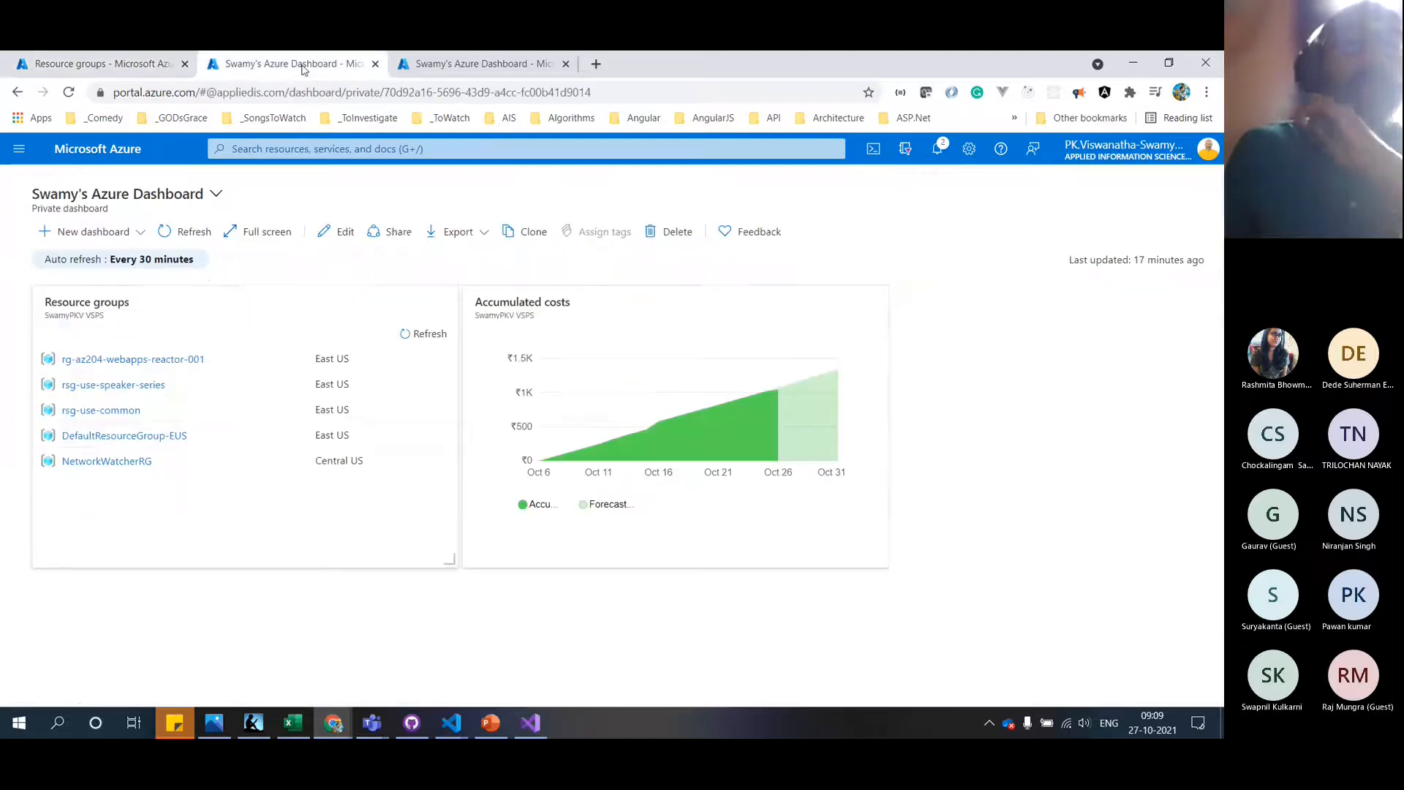
Start the stopped win2019vm virtual machine in rg-az204-webapps-reactor-001
click(167, 360)
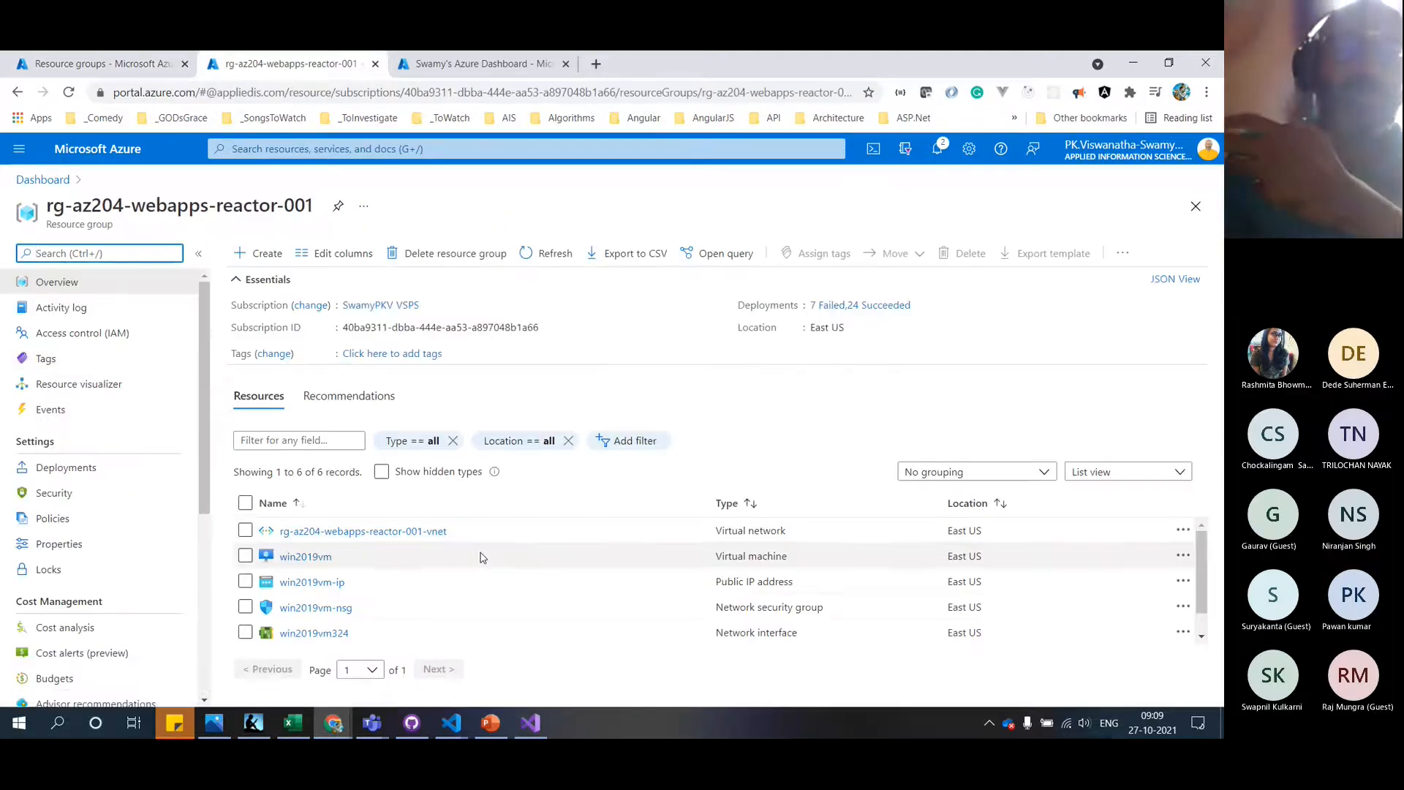
click(307, 558)
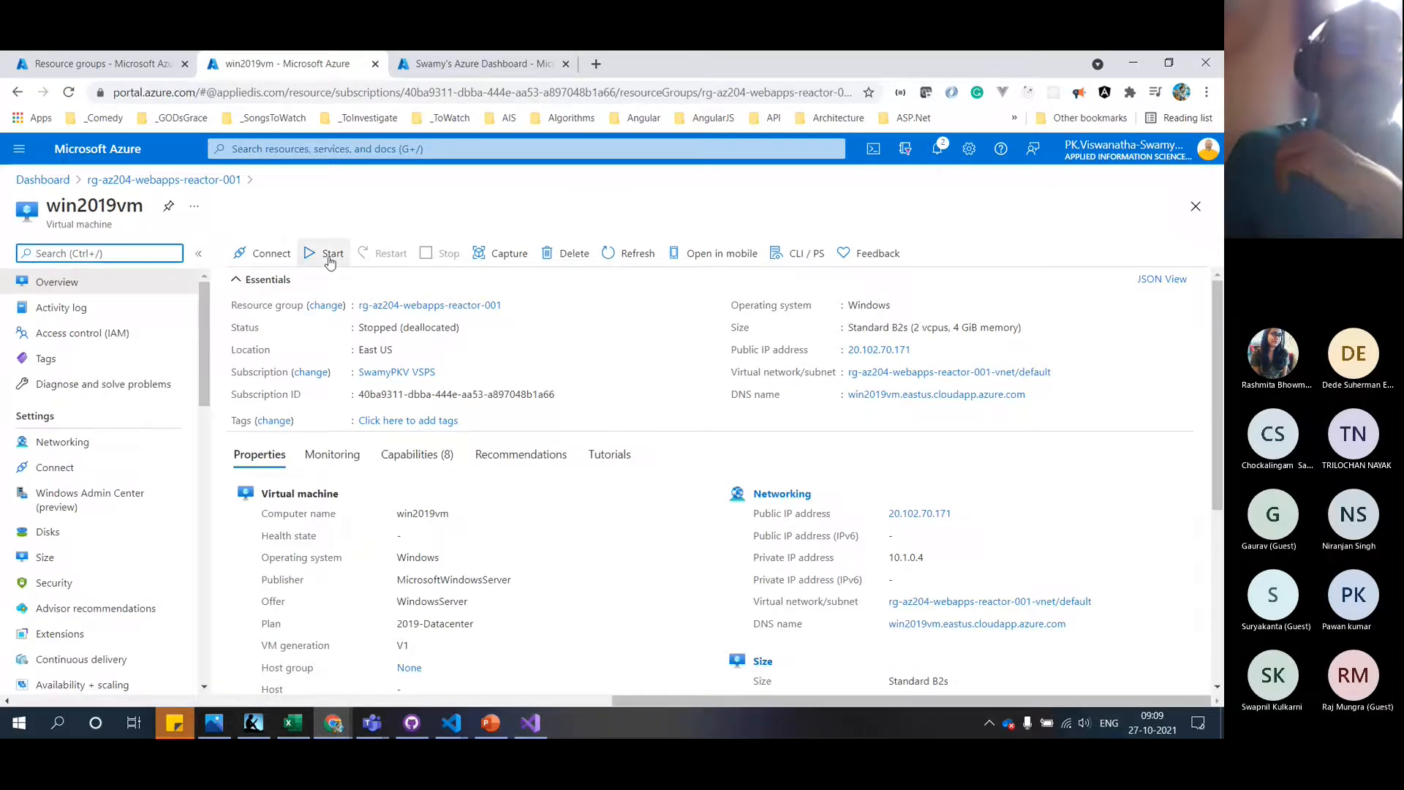
click(329, 256)
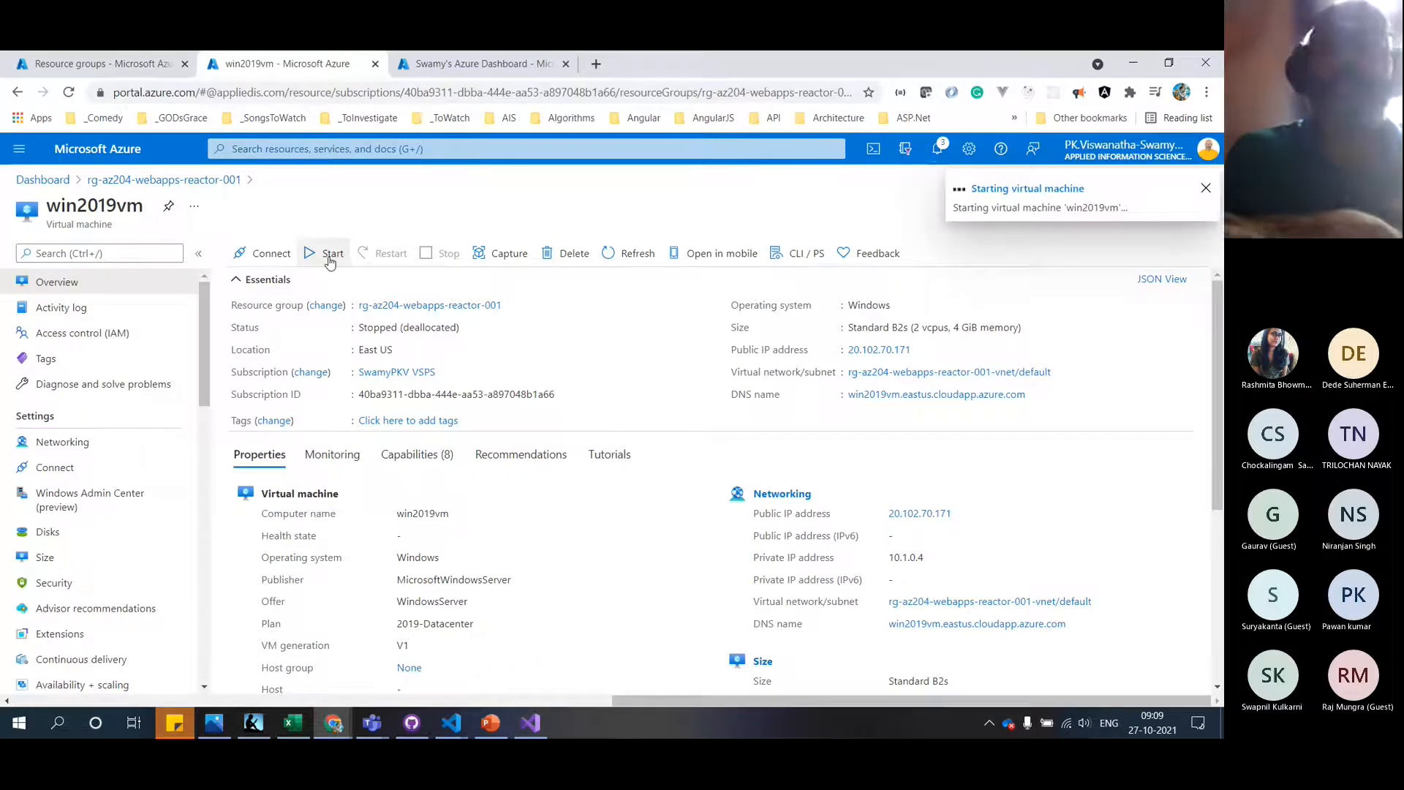
Open the empty rg-az204-webapps-reactor-002 from the refreshed dashboard and begin adding a resource
click(120, 63)
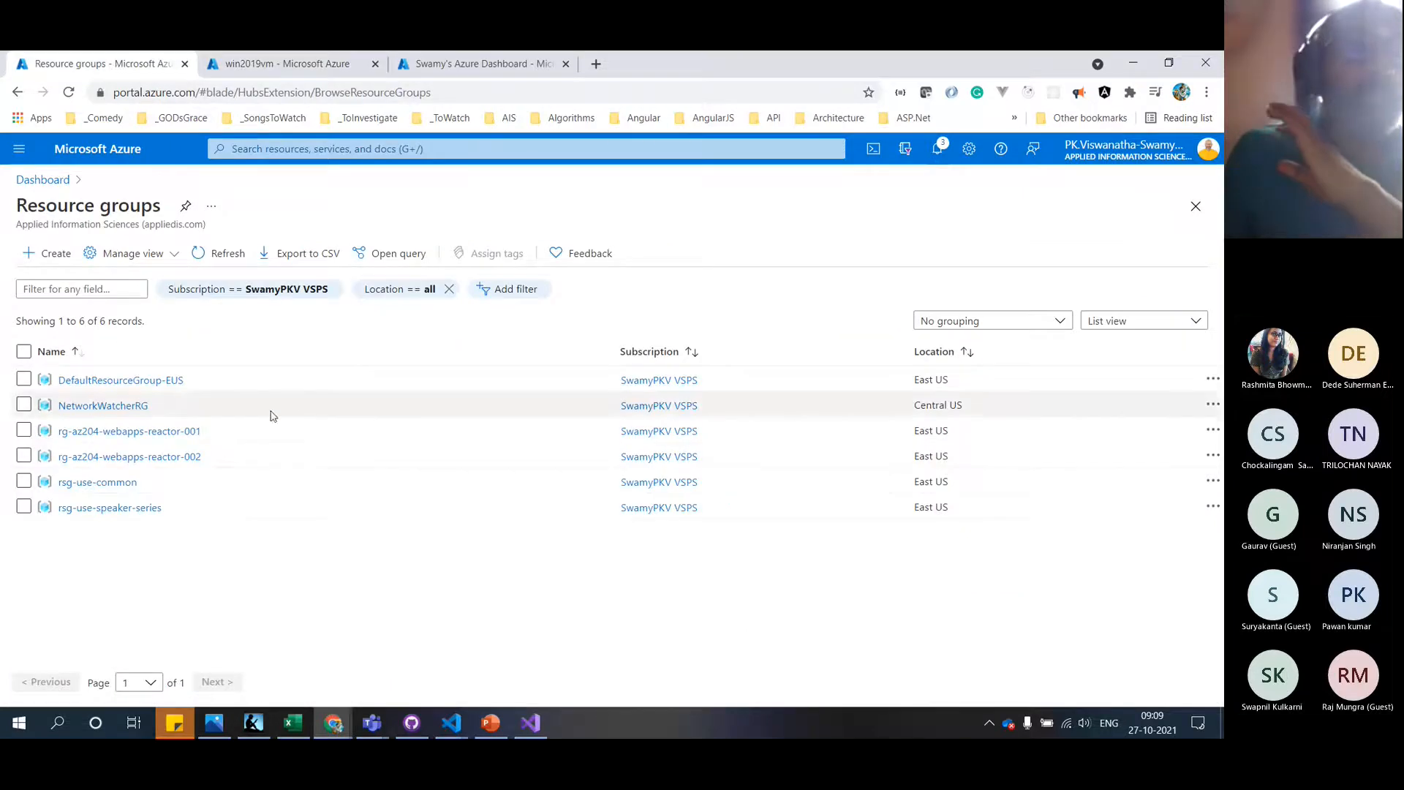
click(172, 457)
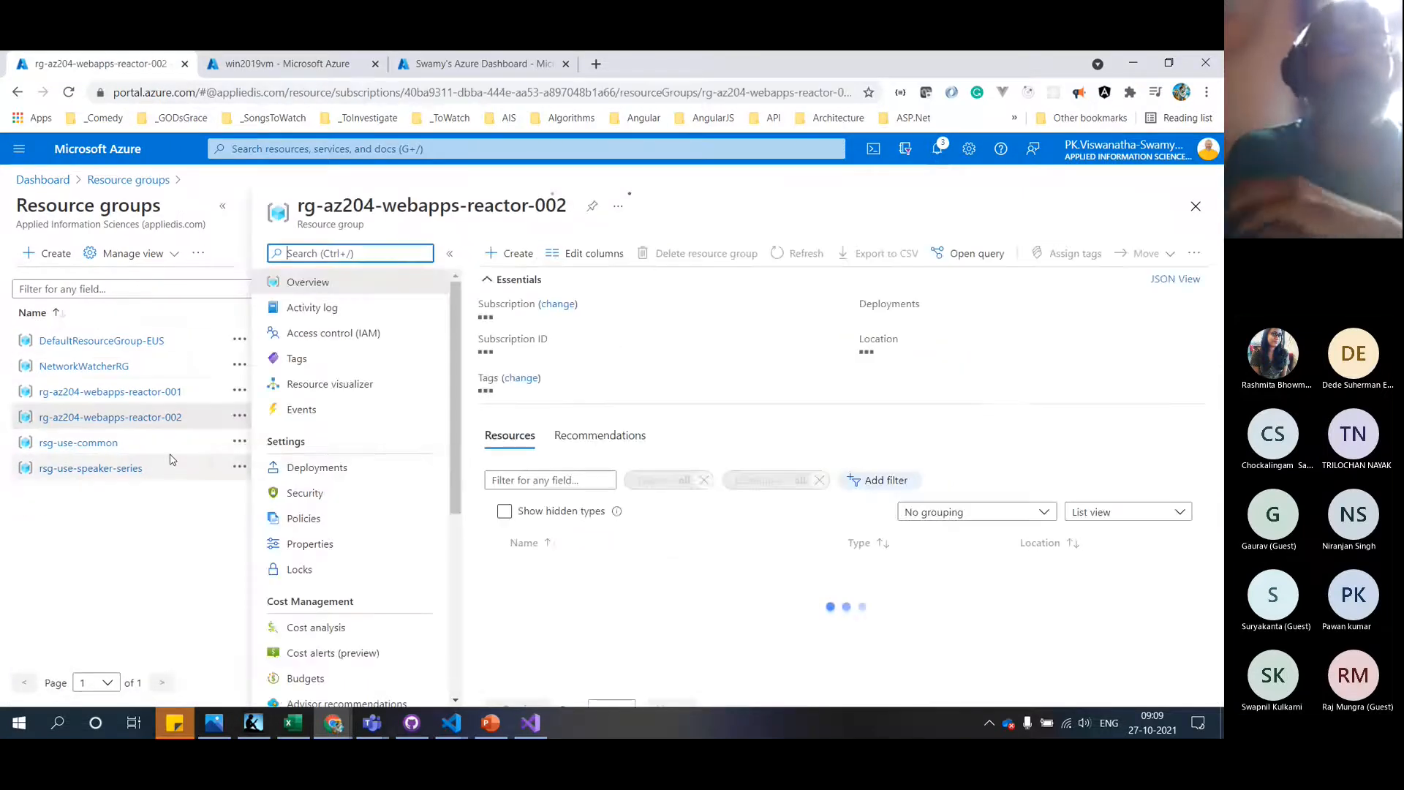
click(49, 181)
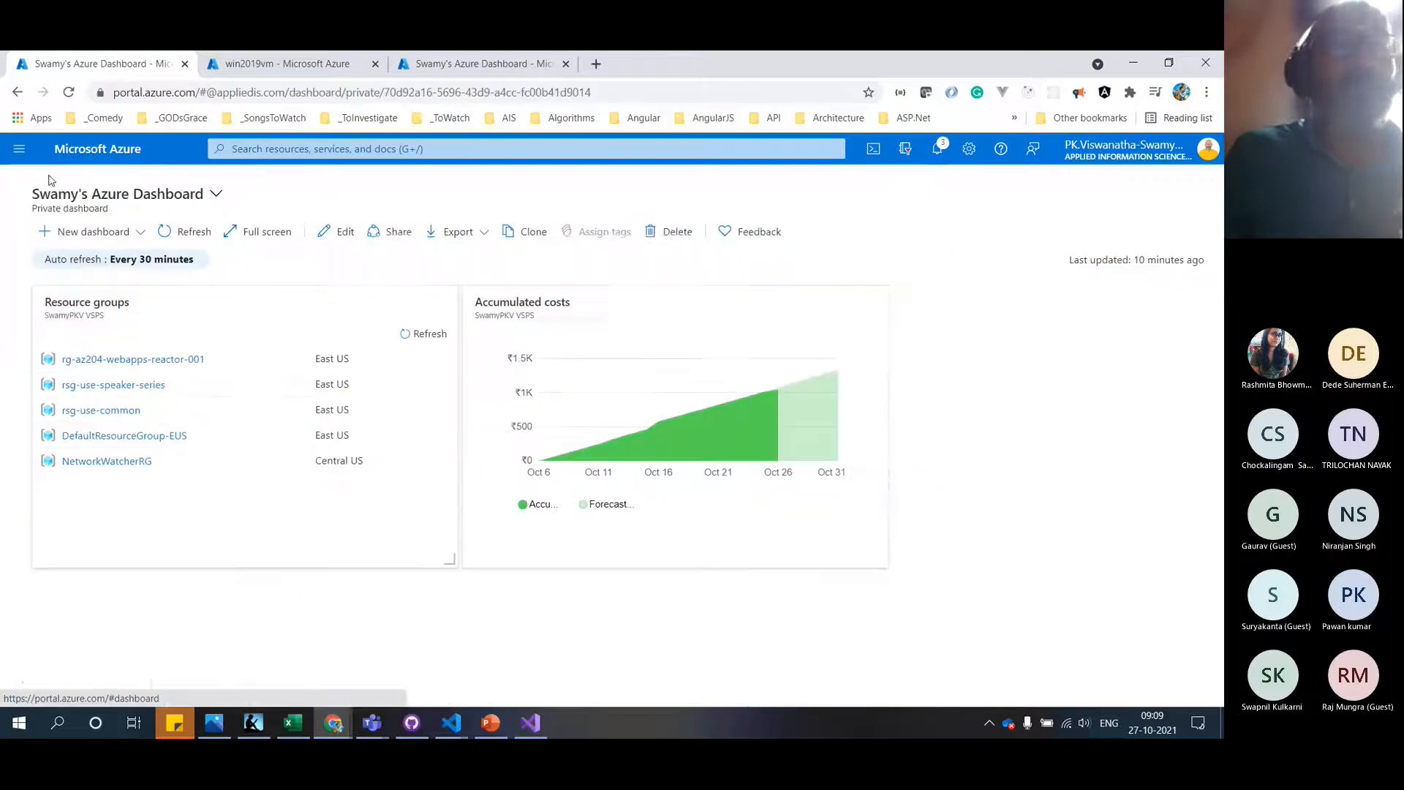
click(421, 338)
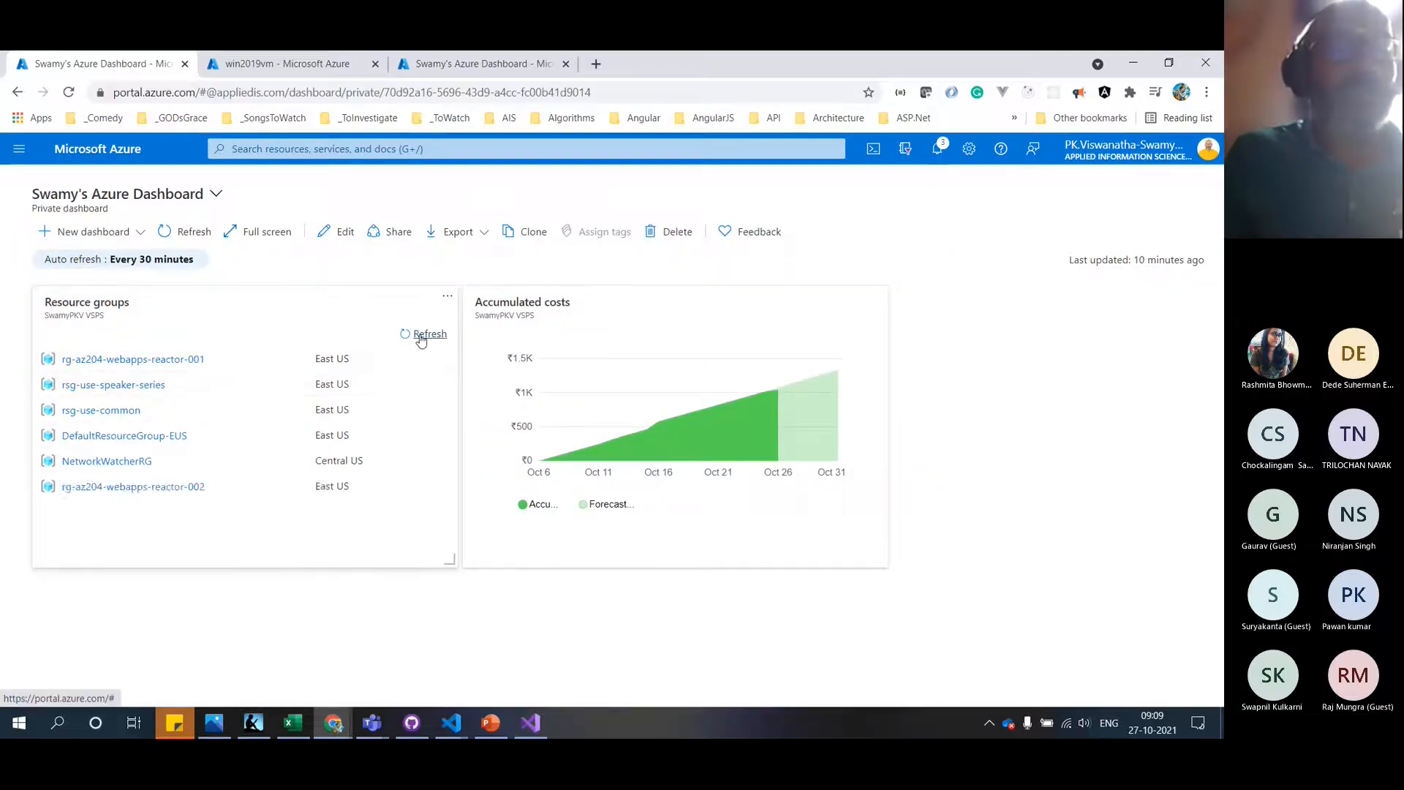
click(174, 490)
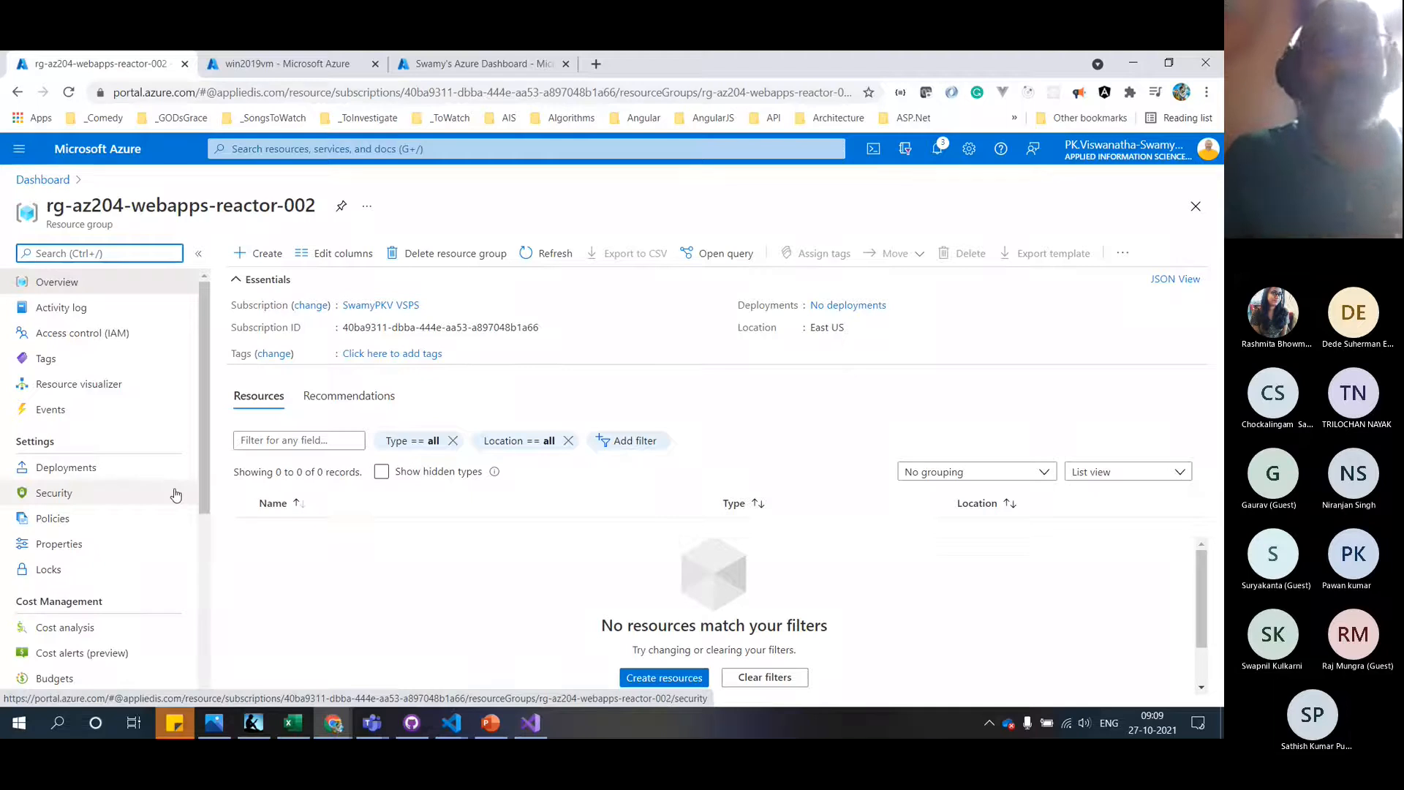
click(264, 257)
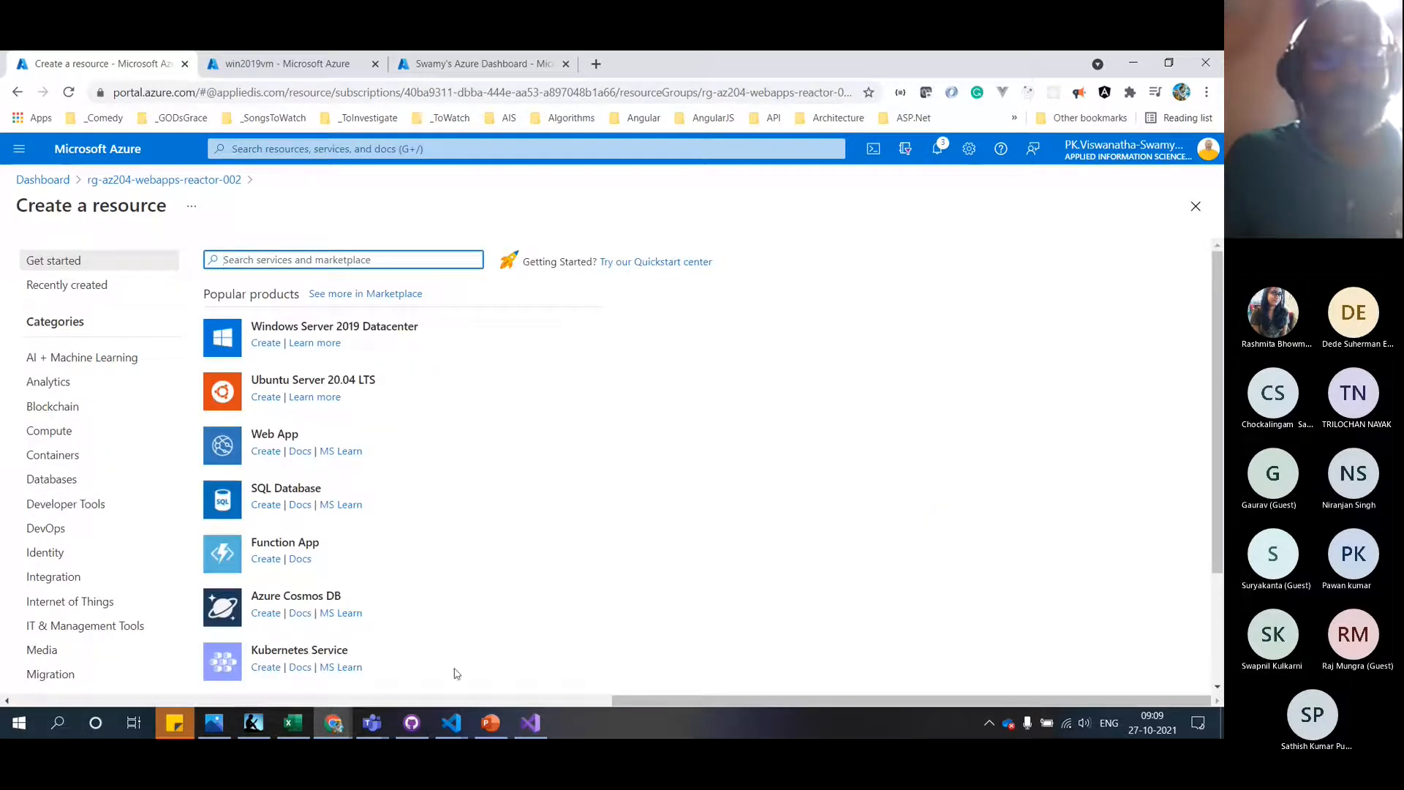
Highlight the README's Step 1 item, a Windows 2019 Data Center VM, then switch to the browser
mouse_move(450, 717)
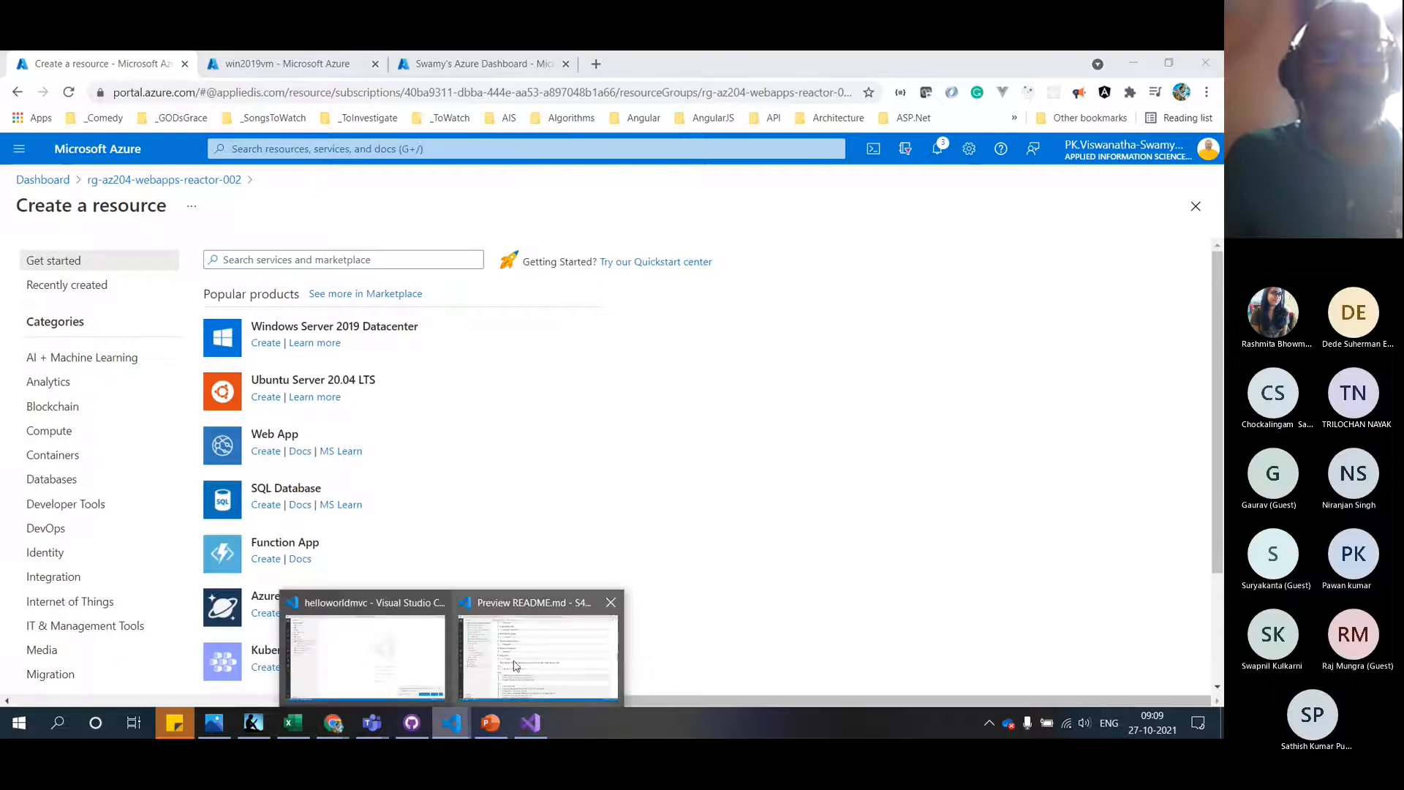
click(515, 666)
scroll(515, 666, down, 3)
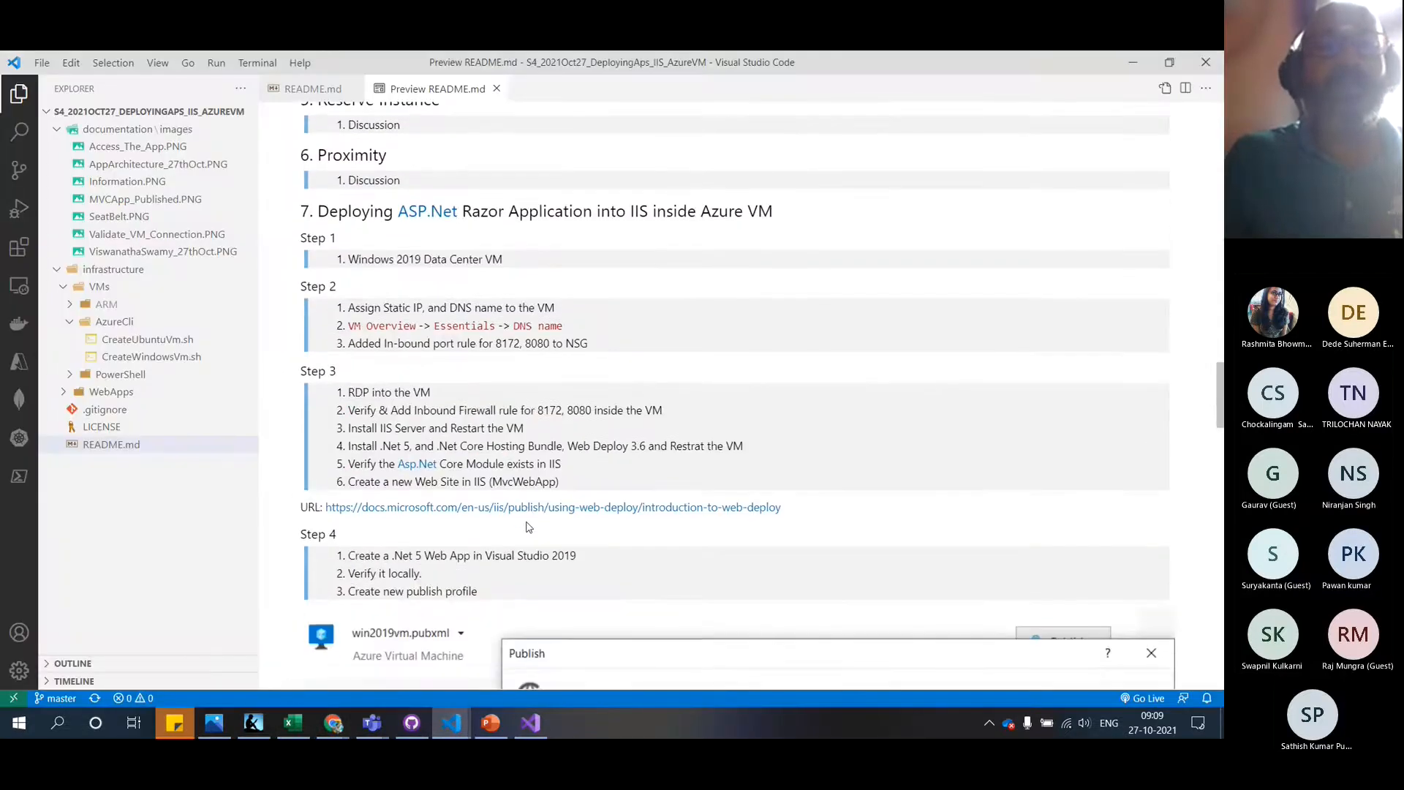
drag(348, 263, 511, 274)
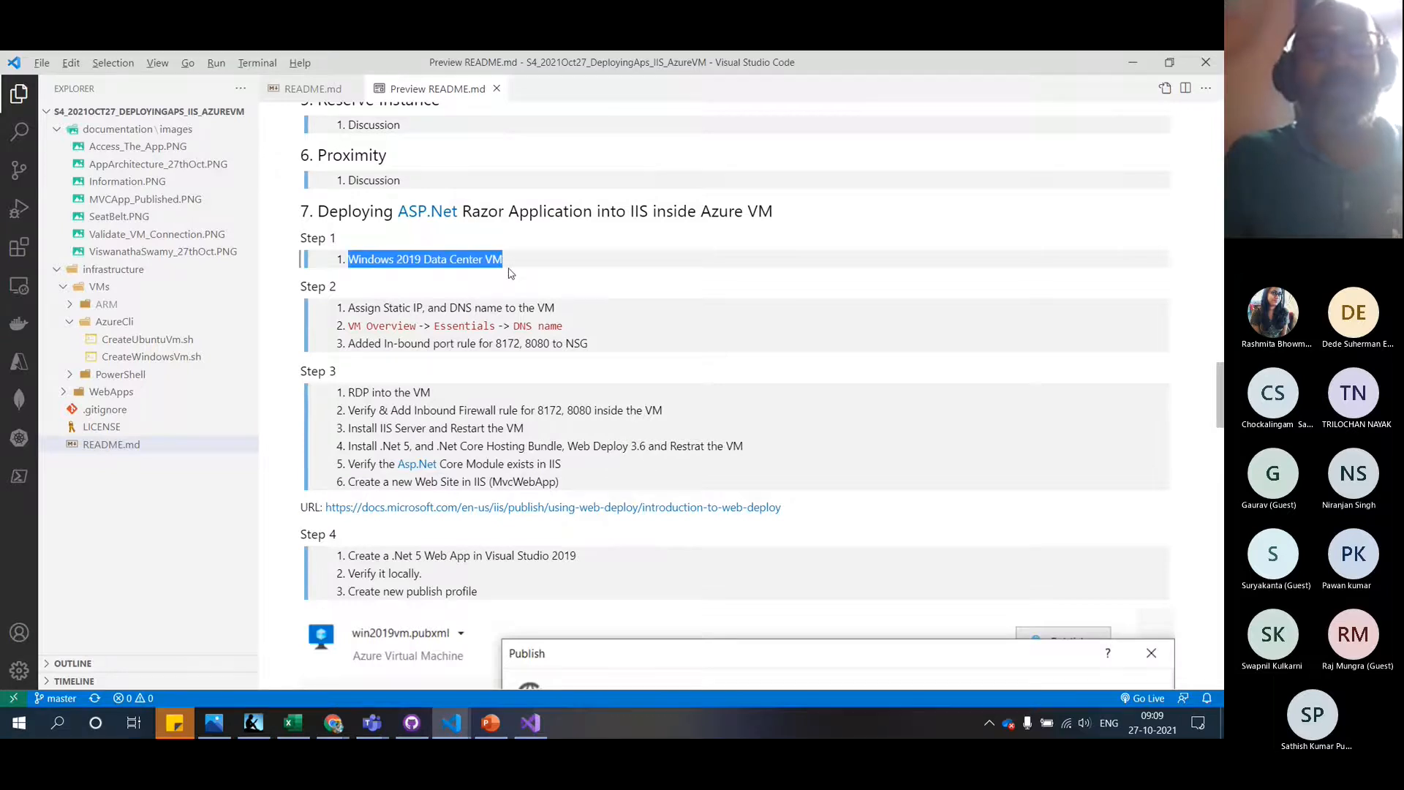
key(alt+Tab)
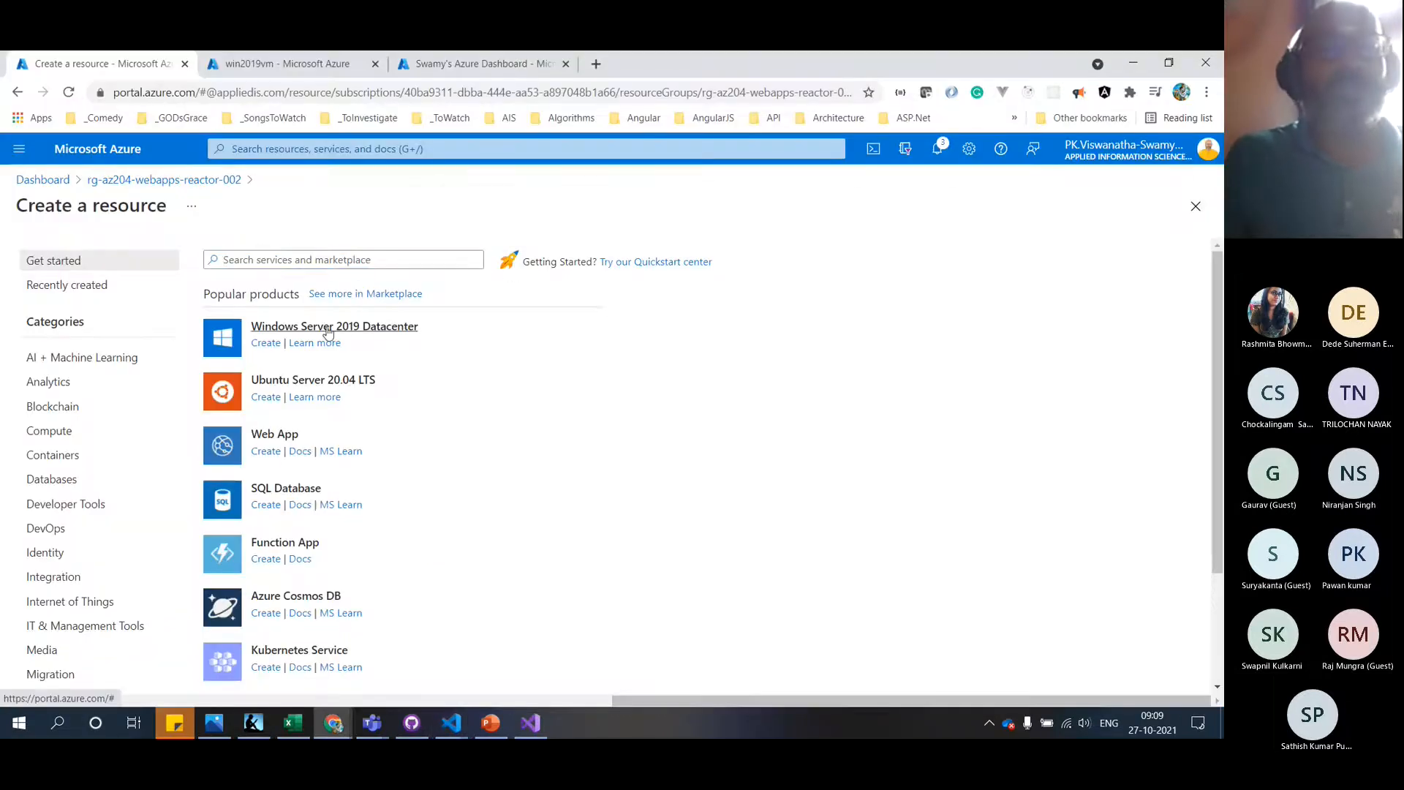
Start a Windows Server 2019 Datacenter VM named win2019vm2710 in (US) East US, default availability
click(328, 327)
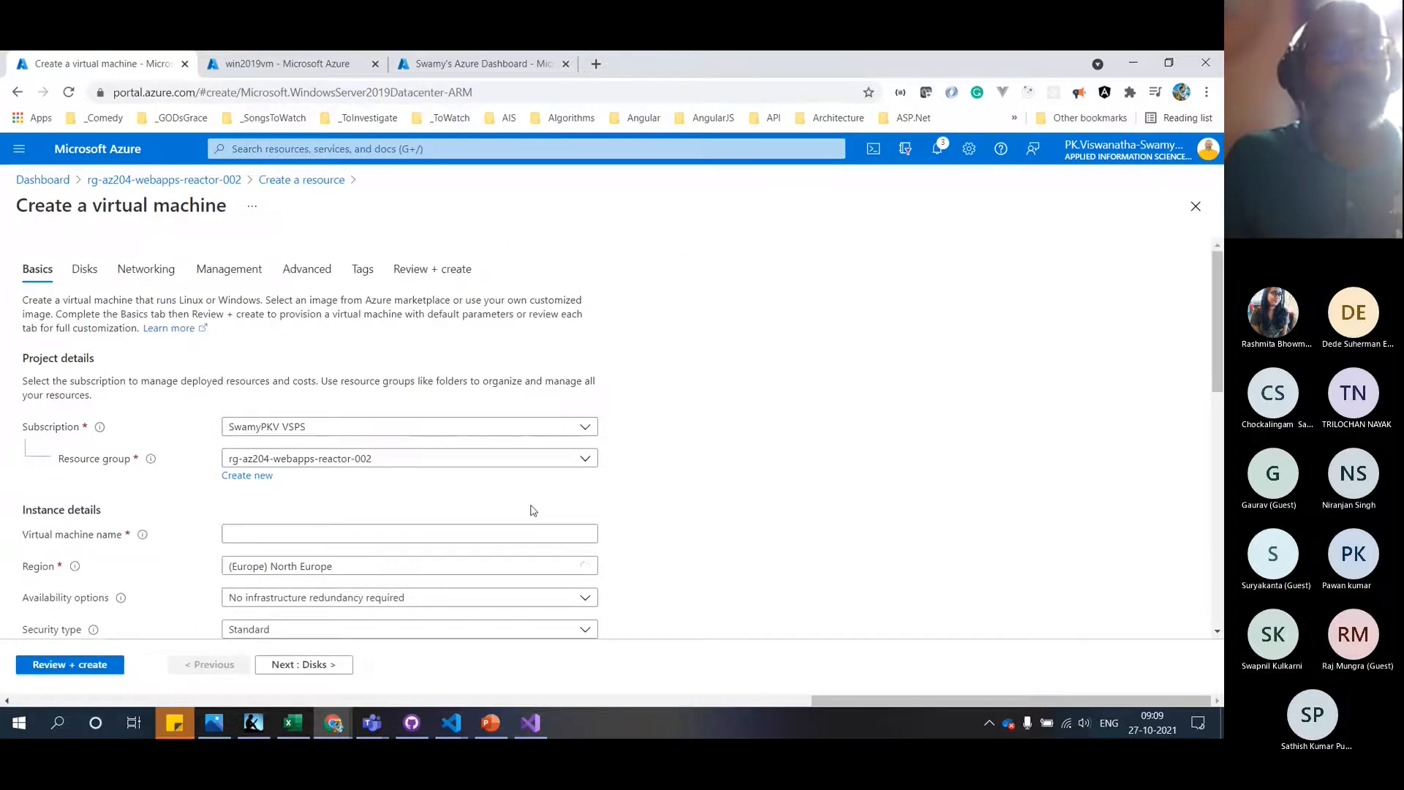
scroll(533, 511, down, 2)
click(473, 405)
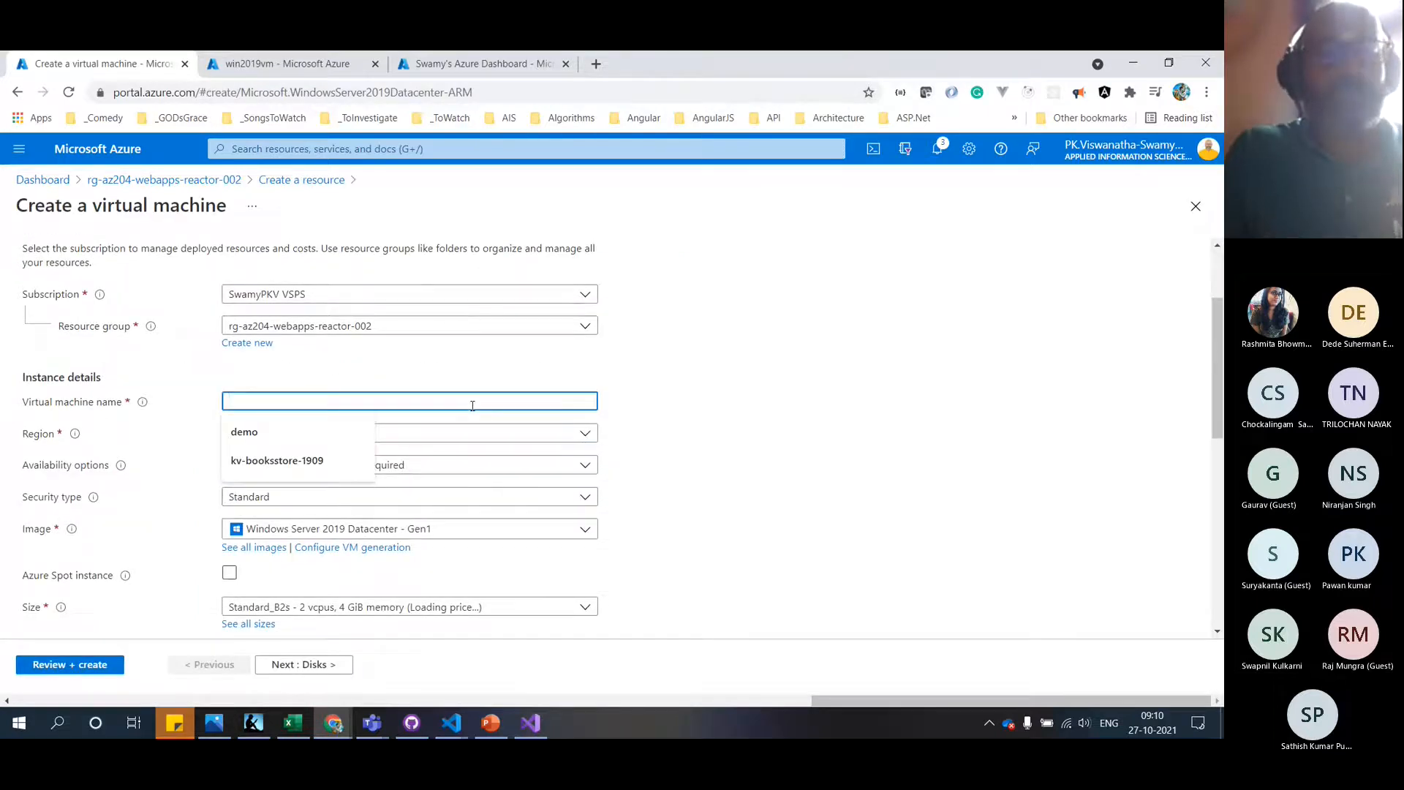
text(win2019vm2710)
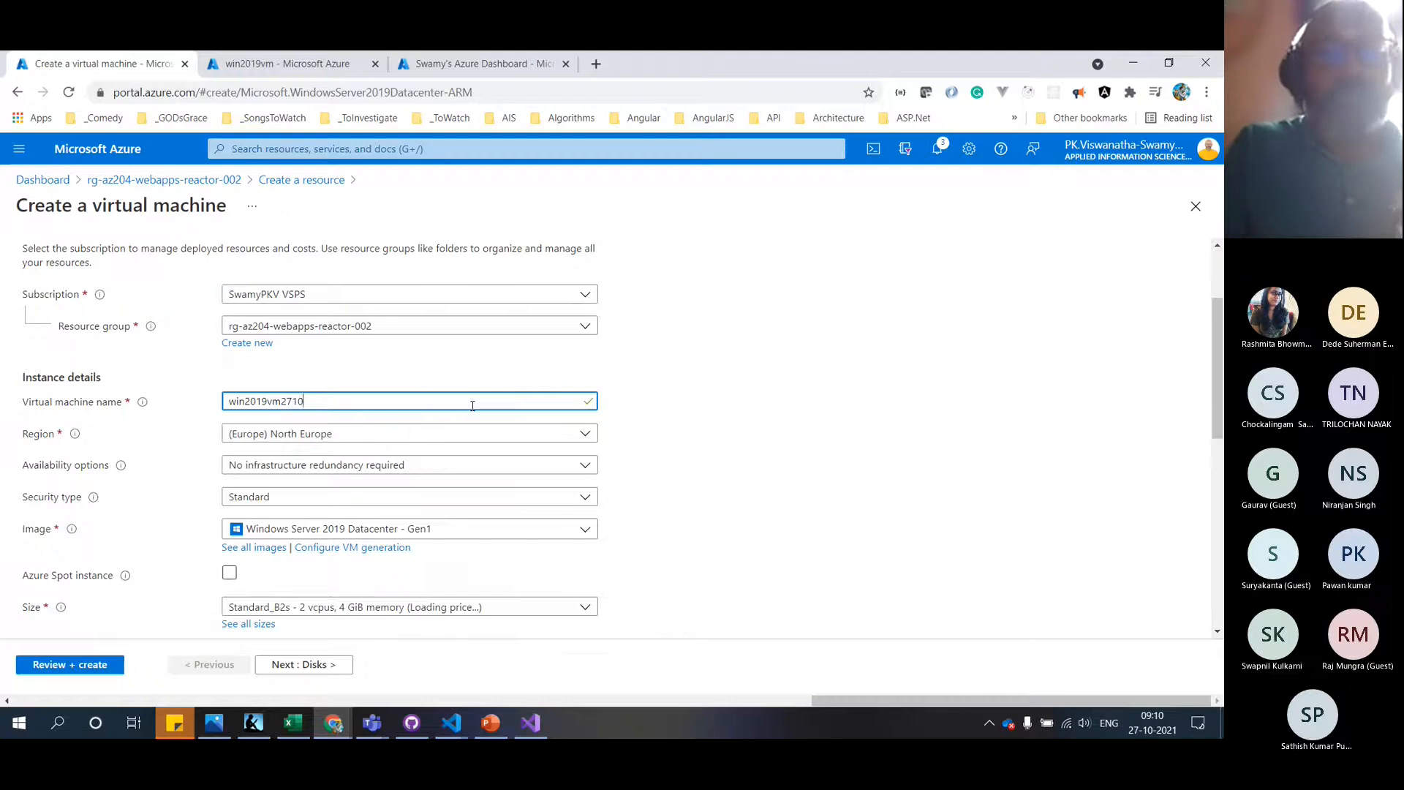
click(578, 439)
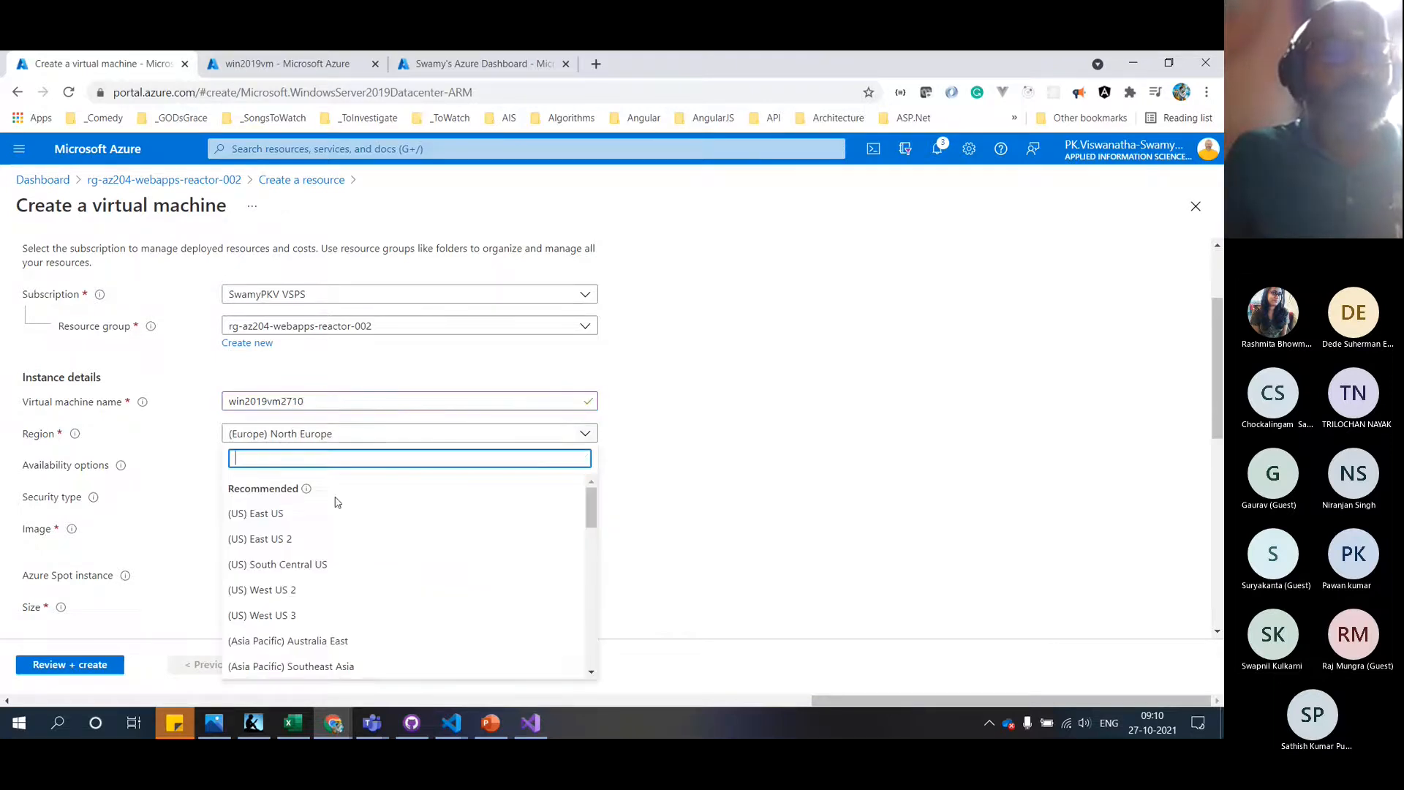
click(326, 513)
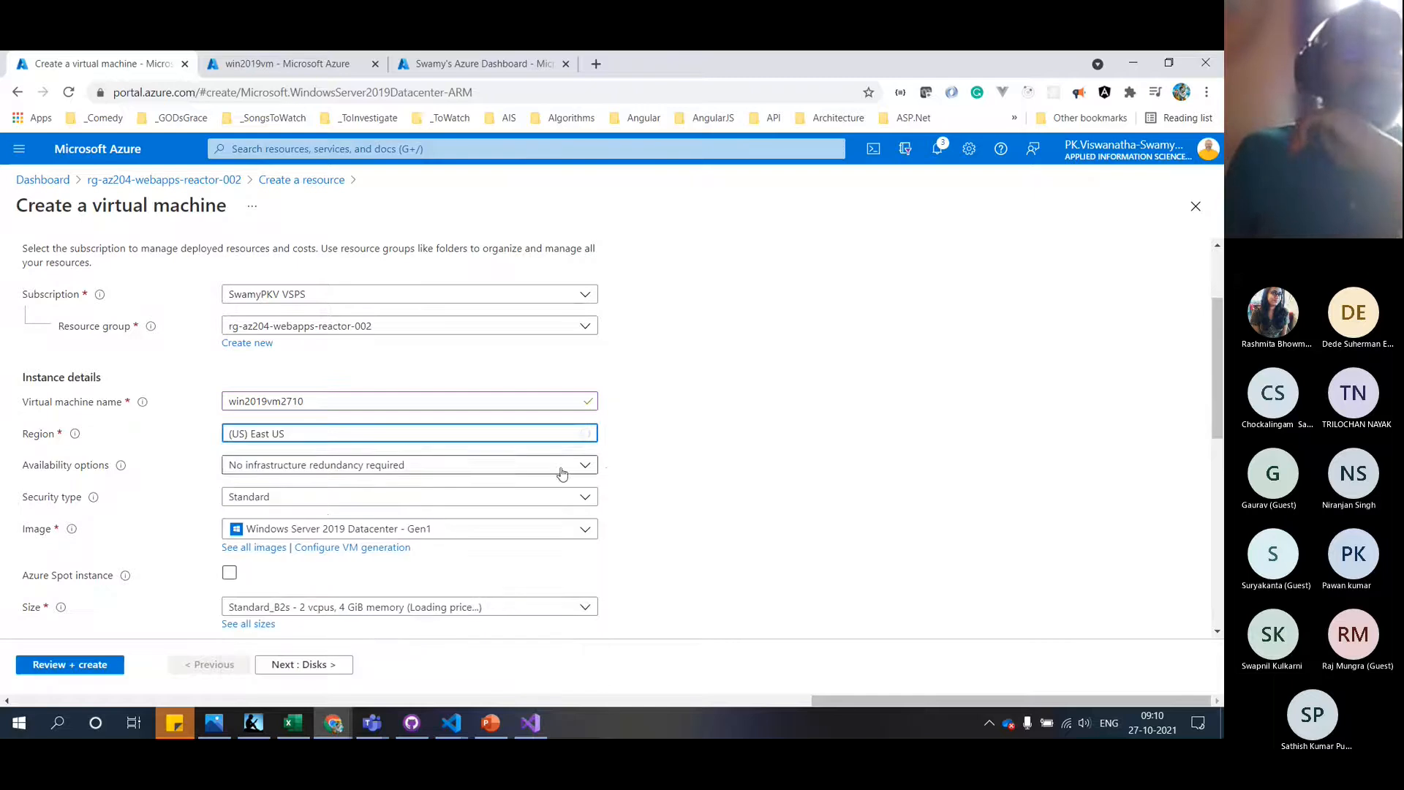
scroll(548, 461, down, 2)
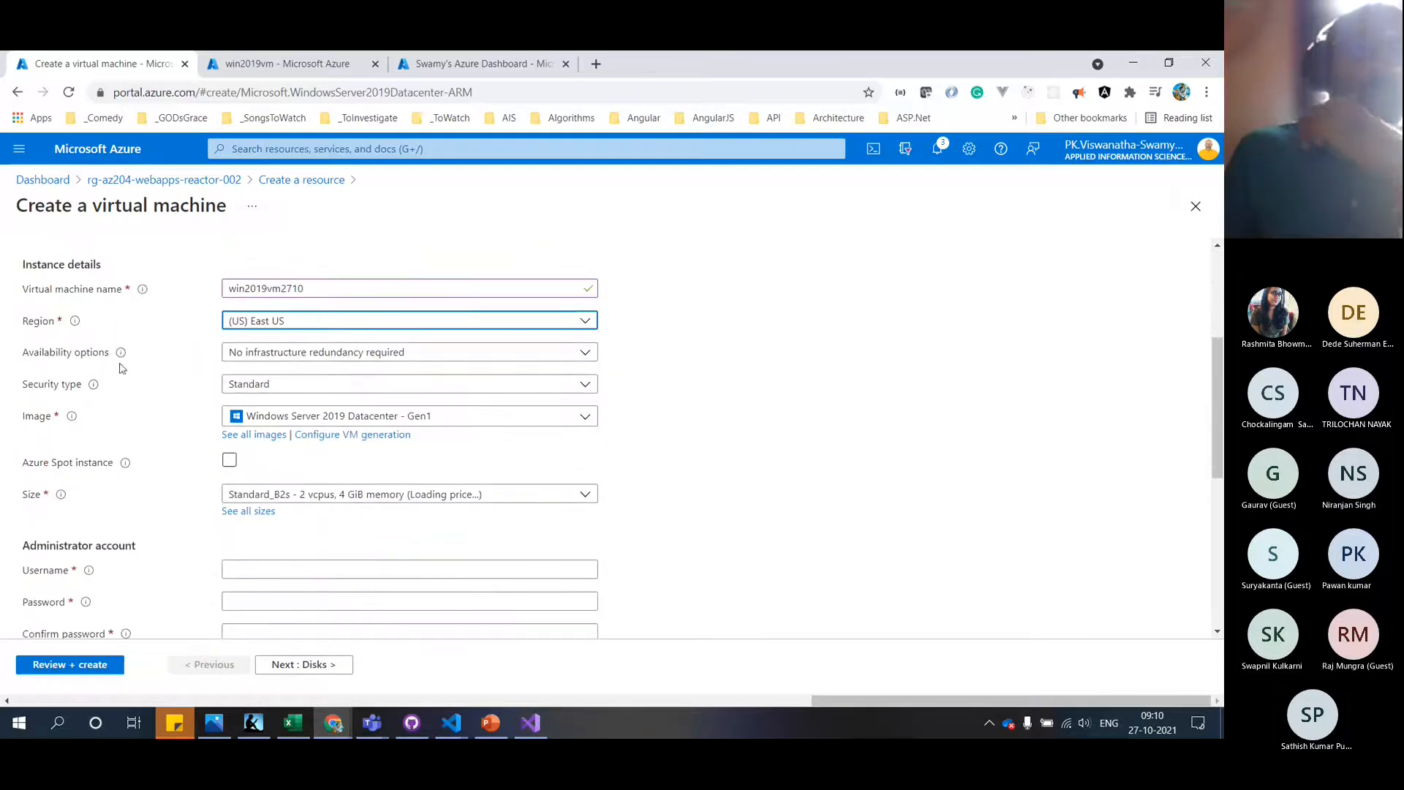
mouse_move(119, 358)
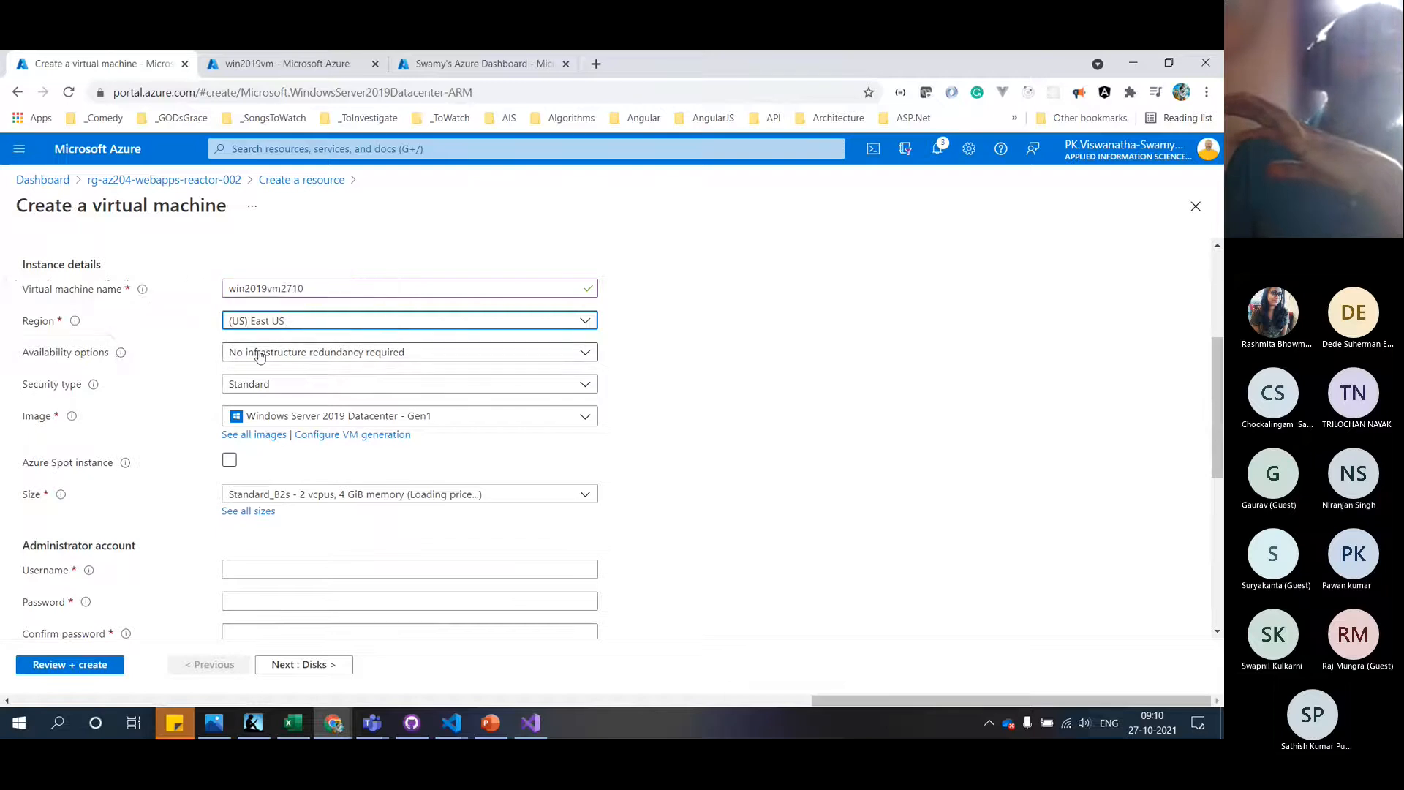
click(261, 356)
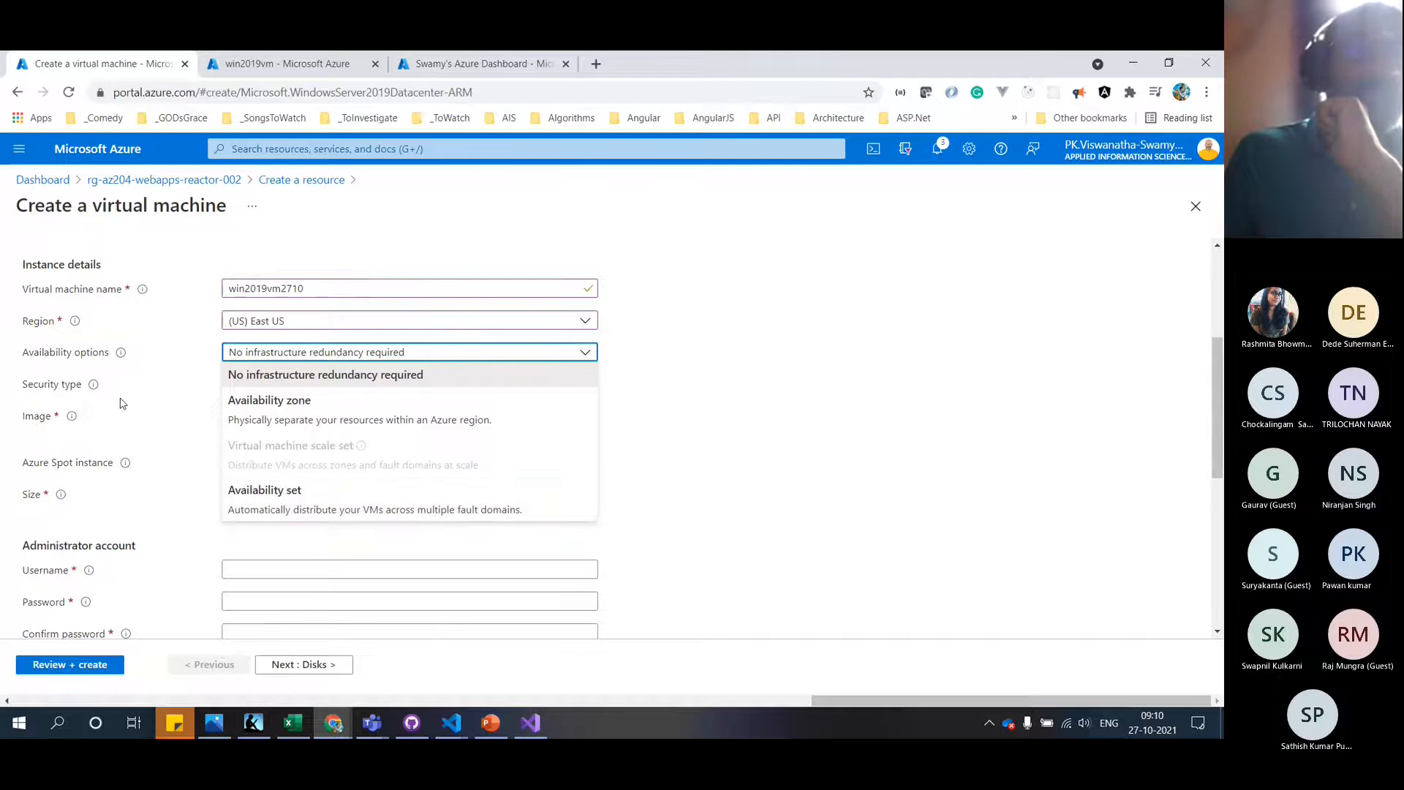
click(136, 418)
mouse_move(125, 469)
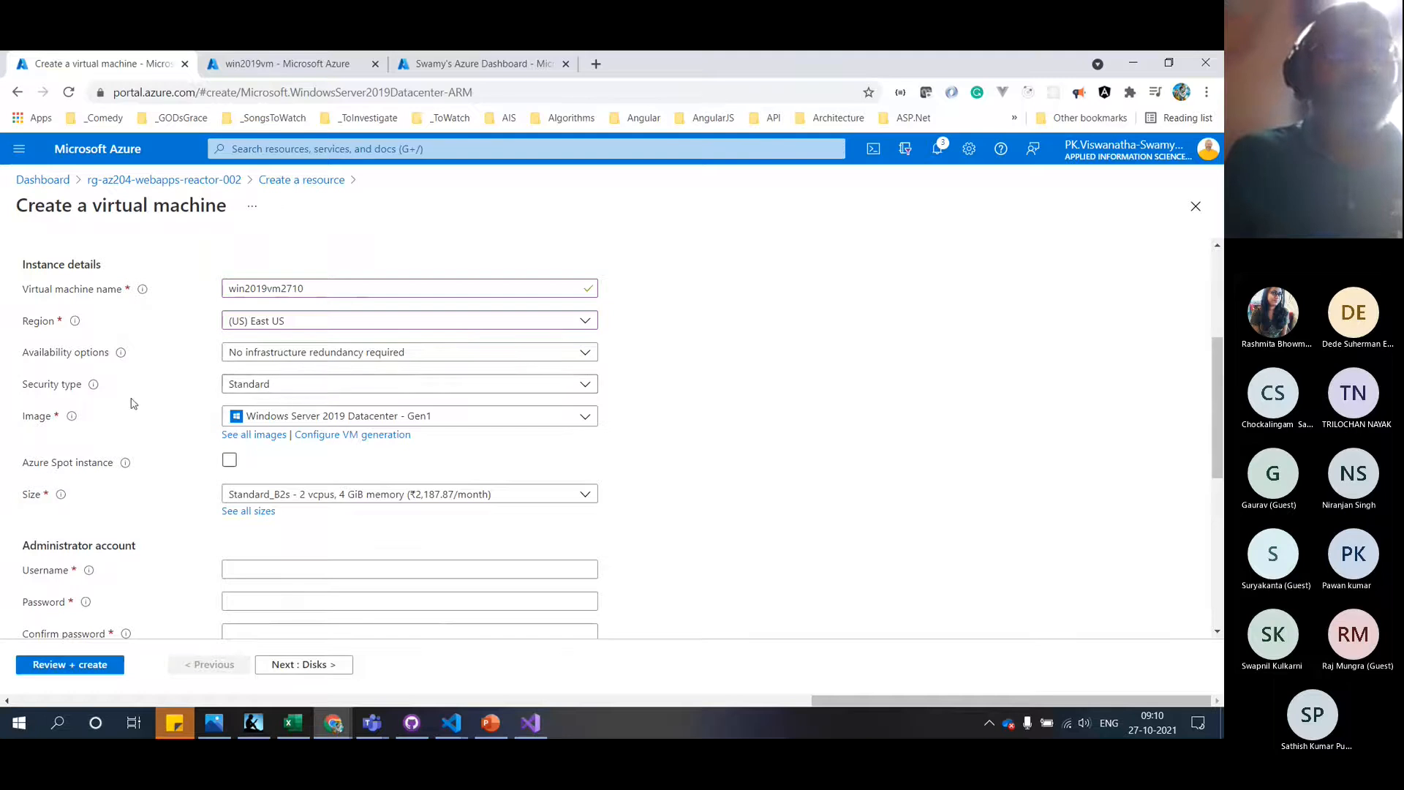
mouse_move(94, 386)
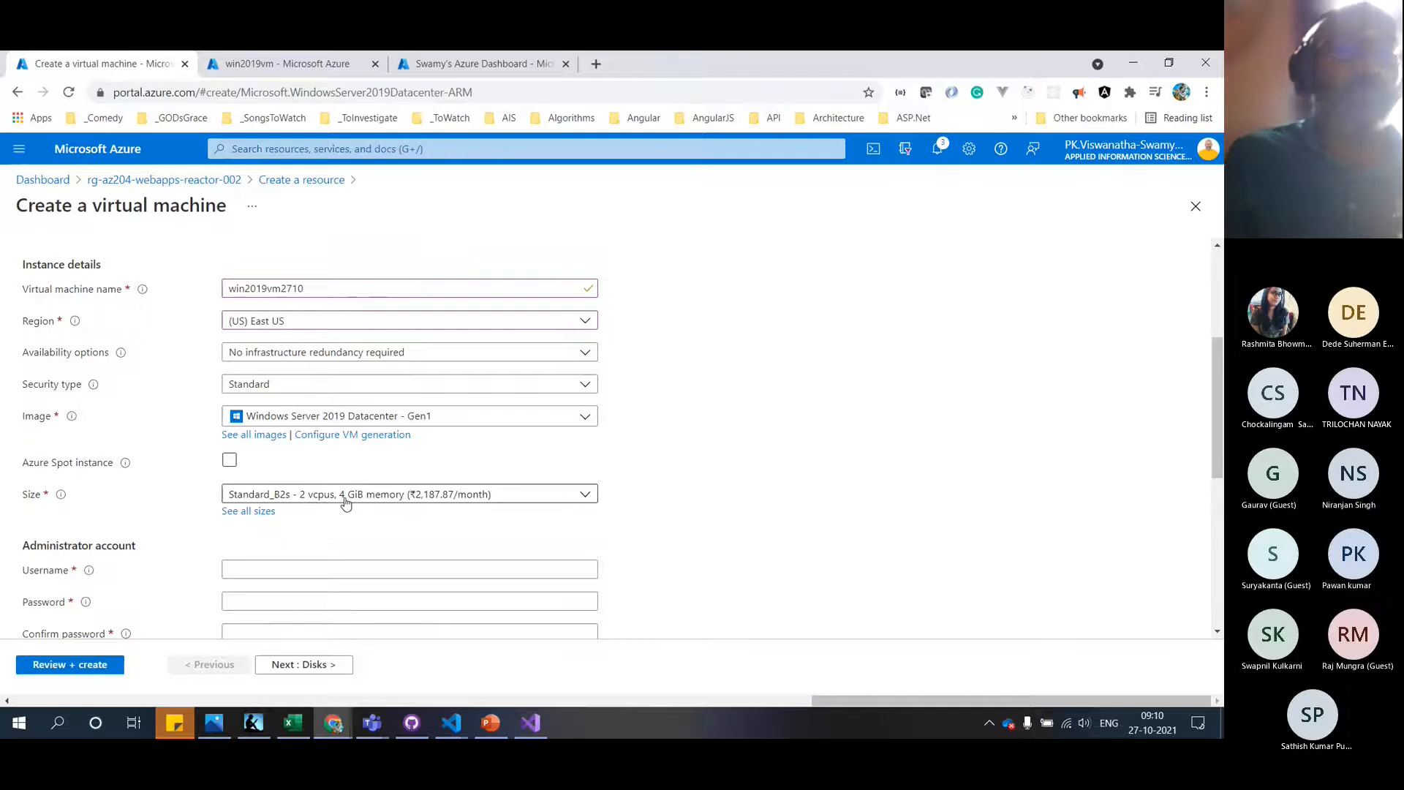
Enter the administrator username and password, then run Review + create validation
scroll(346, 503, down, 2)
click(347, 444)
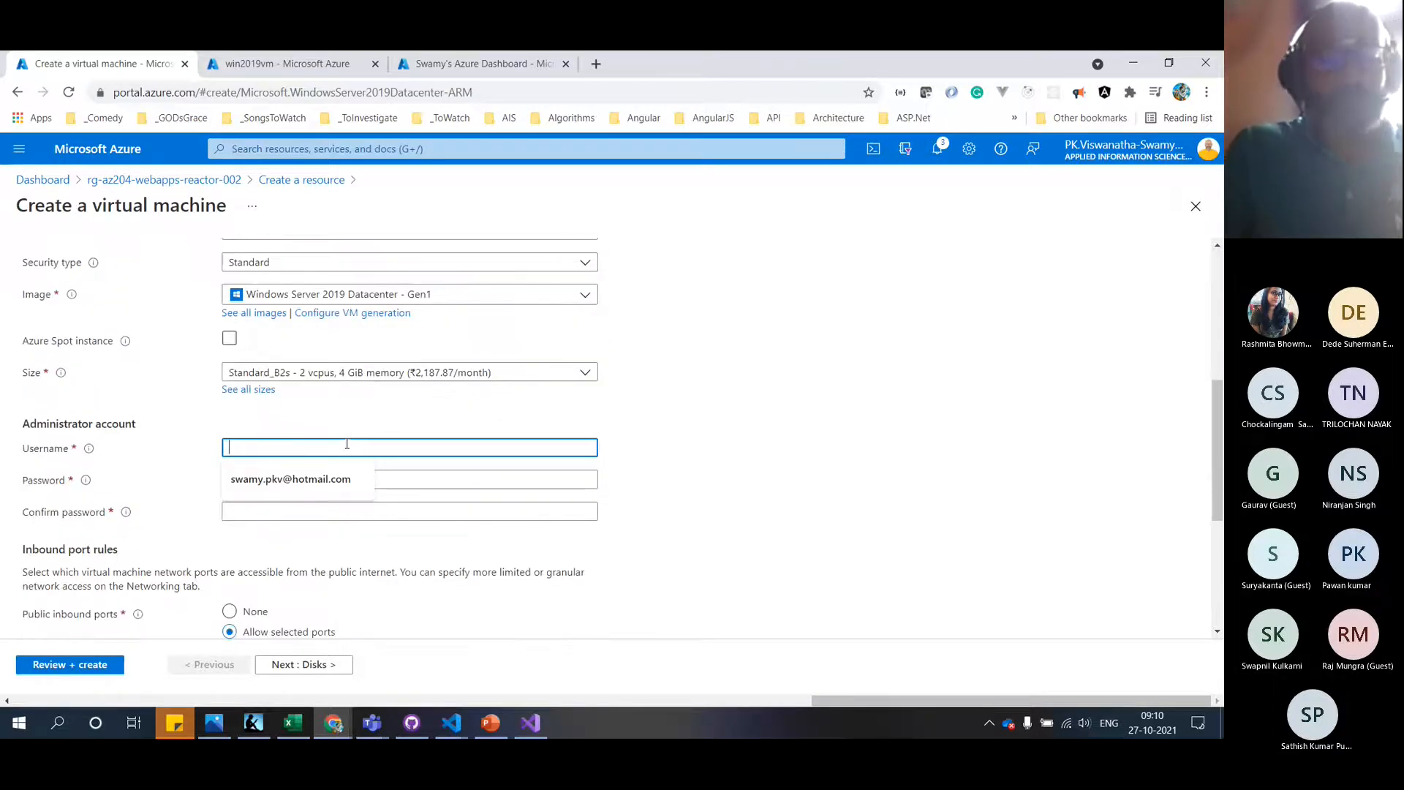
text(demouser)
key(Tab)
text(••••••)
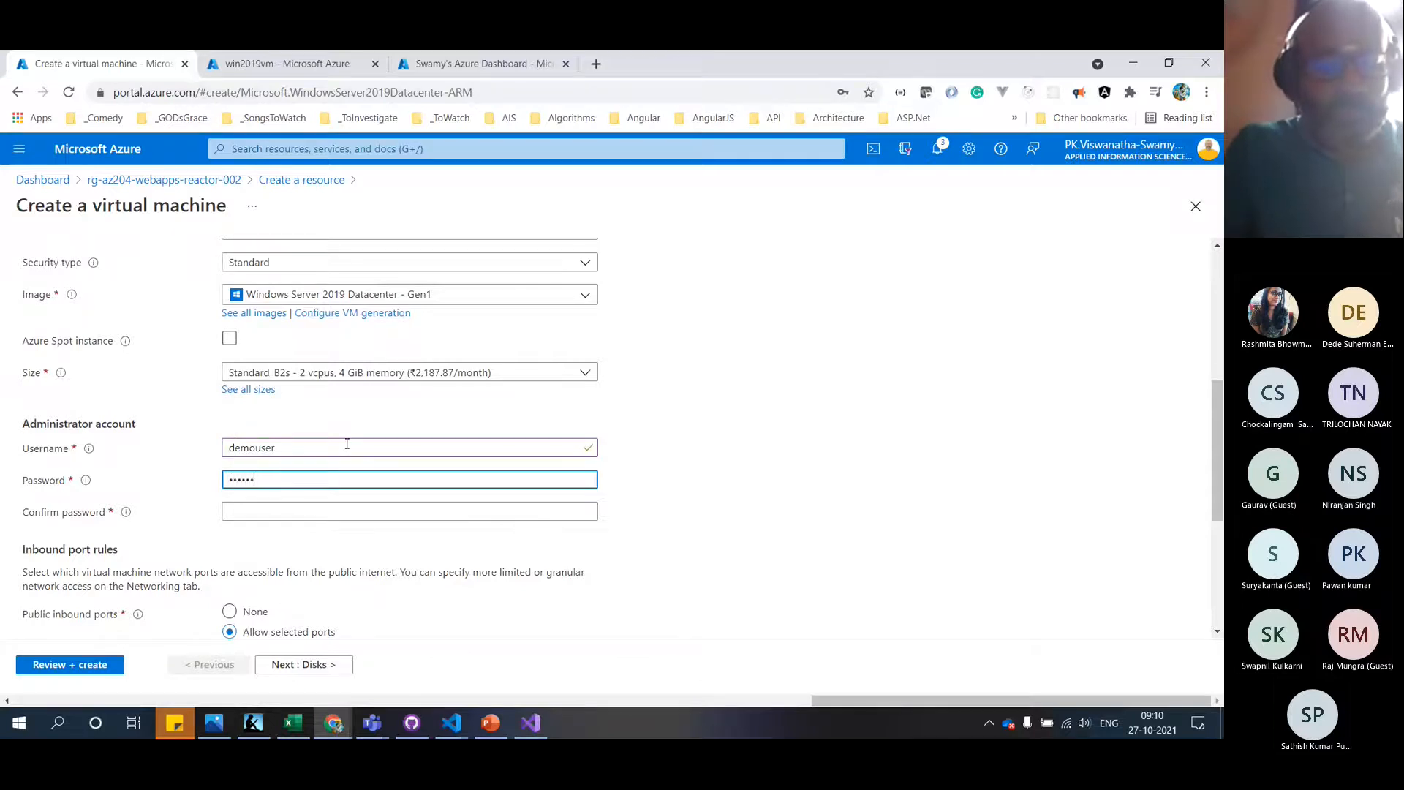
text(••••••)
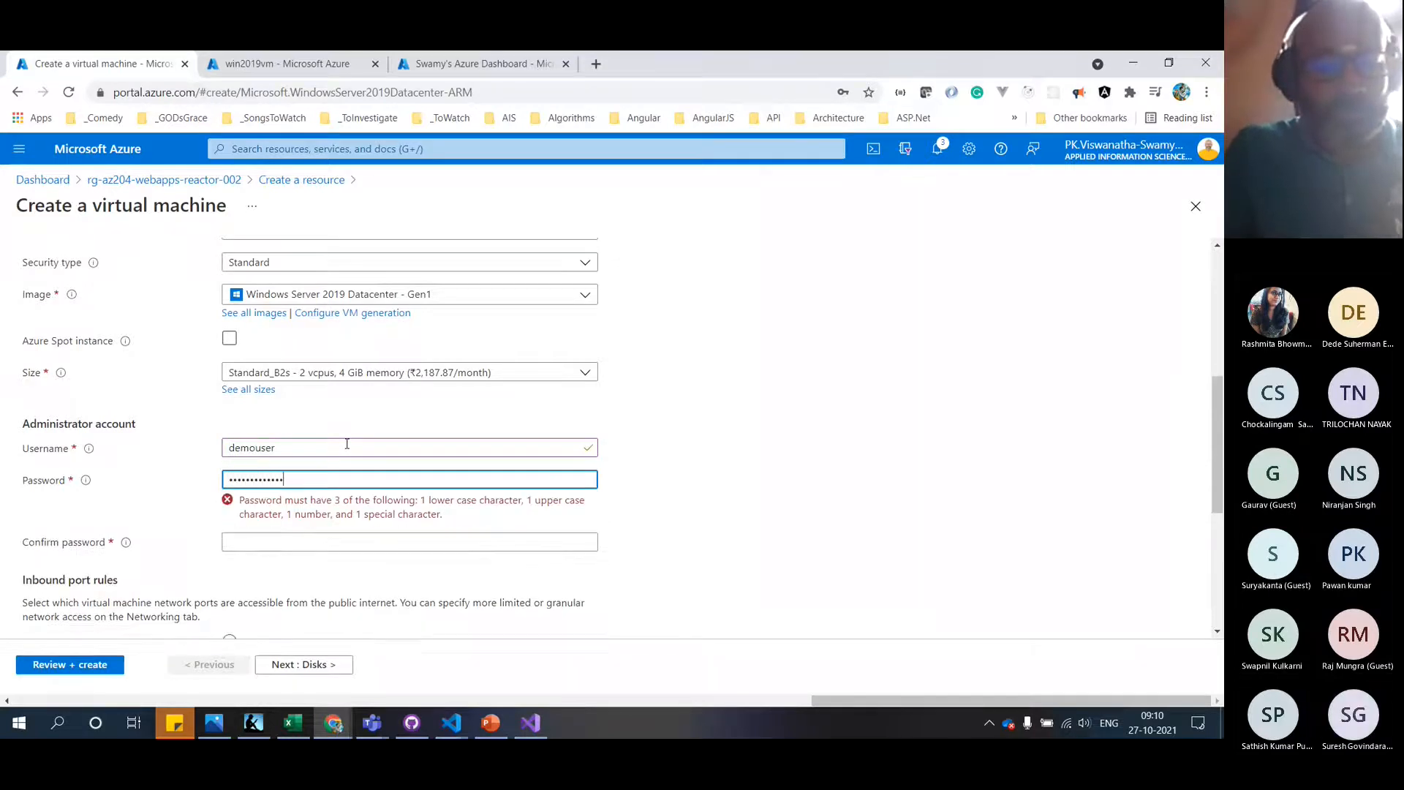
text(•)
key(Tab)
text(•••)
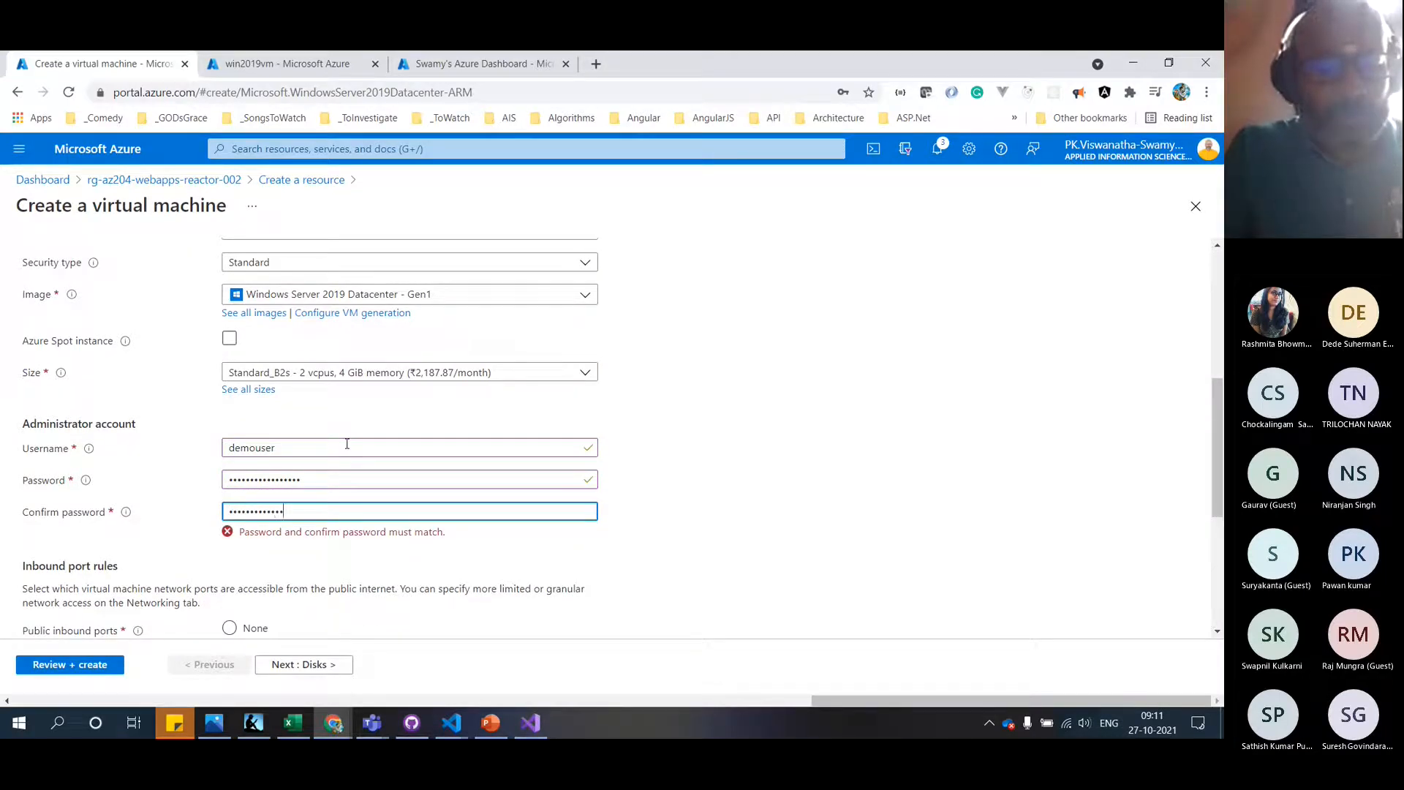
click(671, 533)
scroll(672, 535, down, 1)
scroll(671, 534, down, 2)
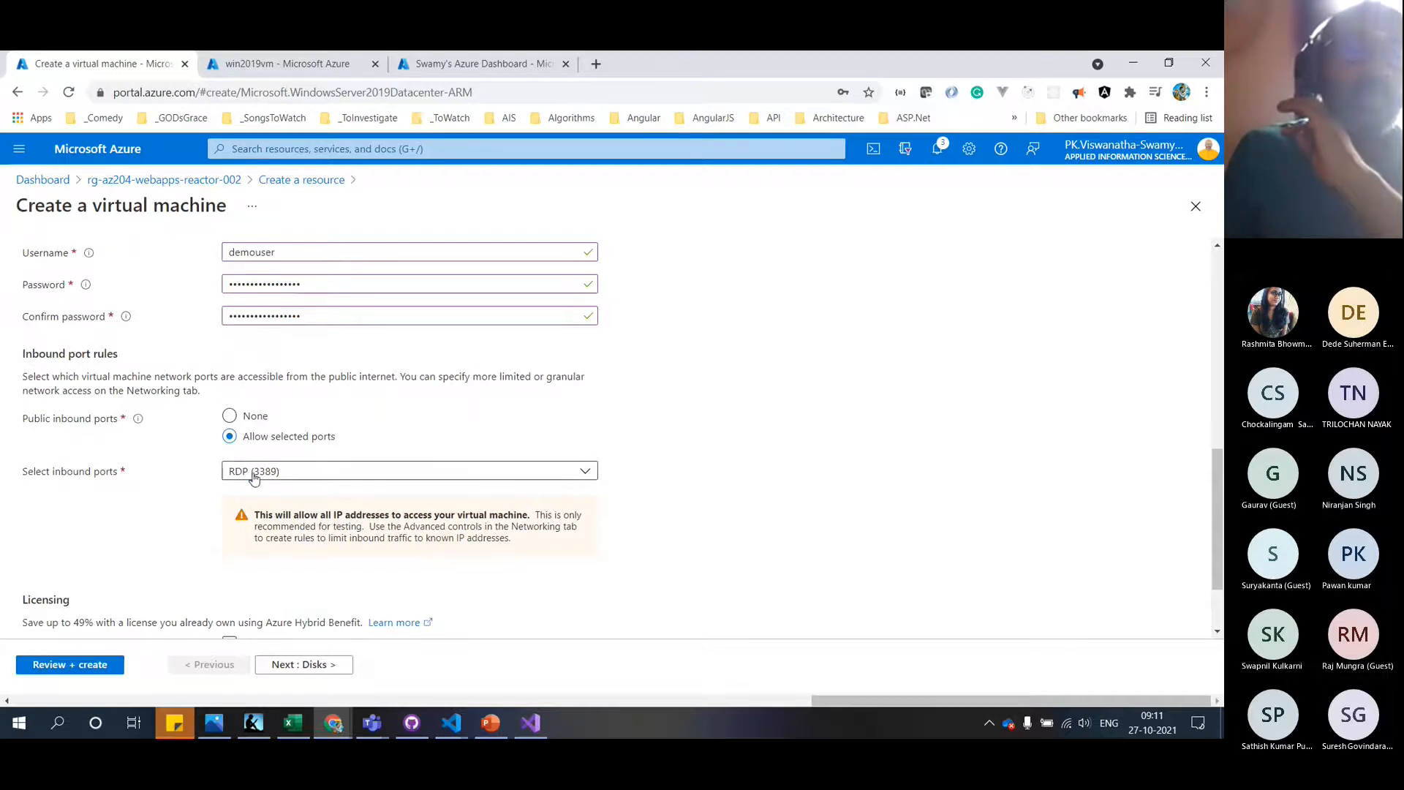
scroll(401, 550, down, 1)
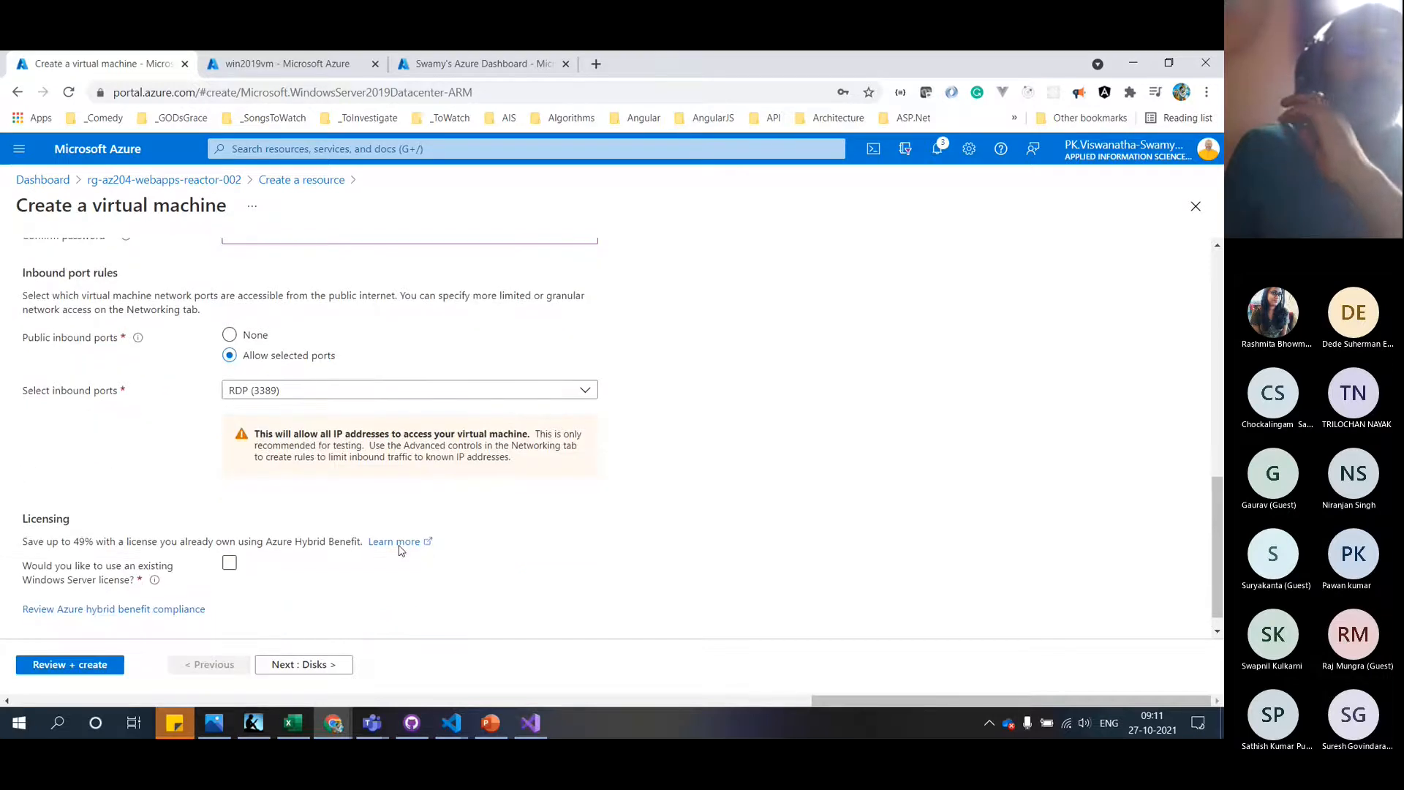
click(230, 562)
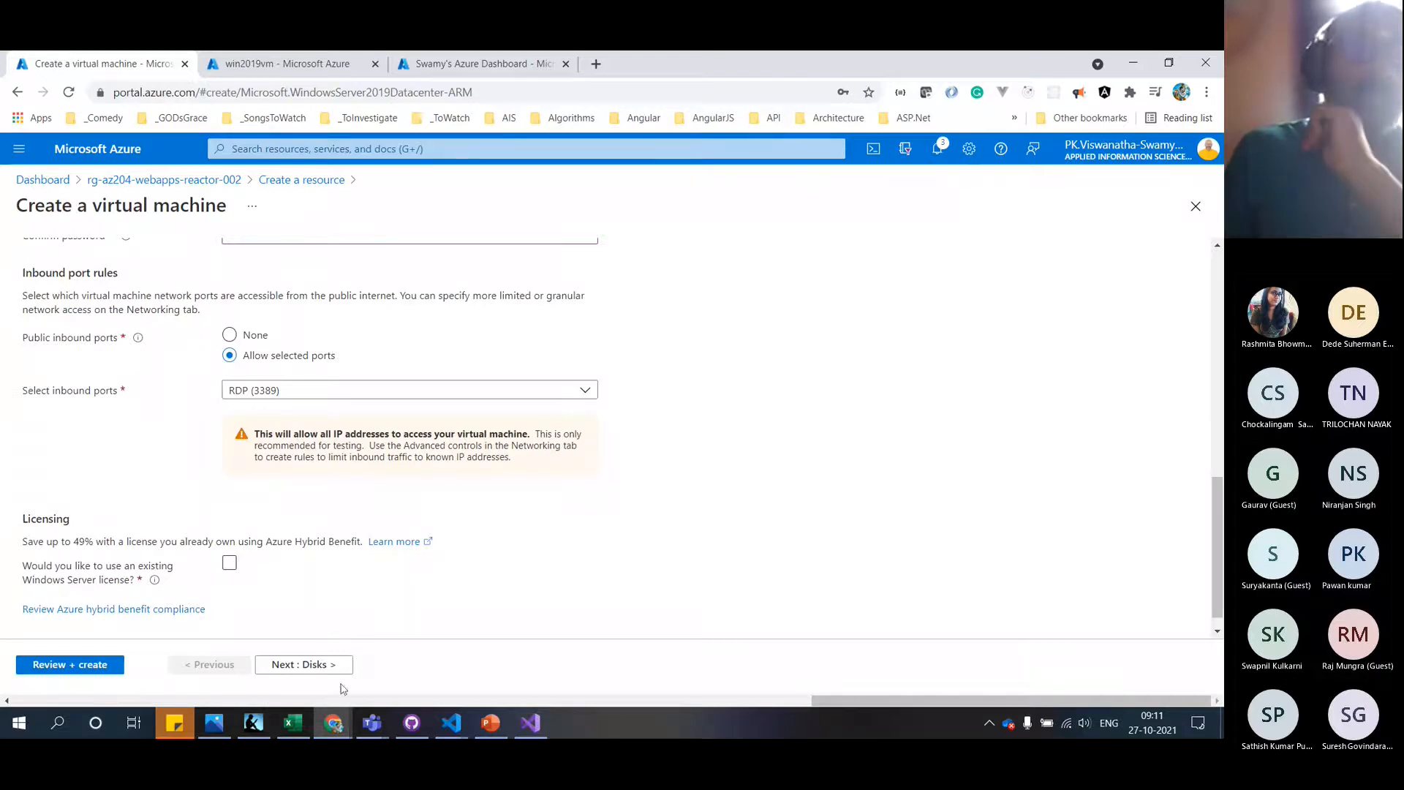
click(80, 667)
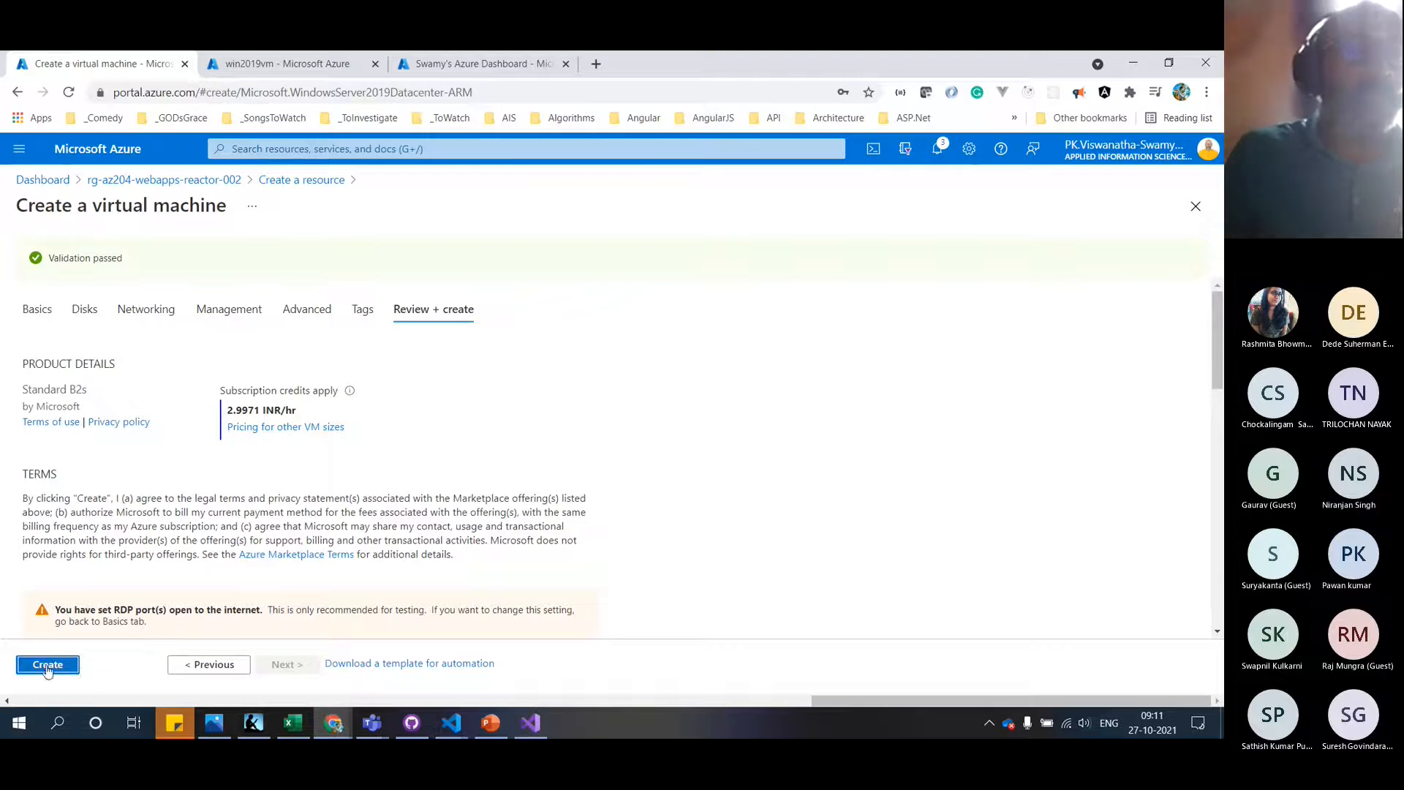
Create the validated win2019vm2710 virtual machine
click(46, 667)
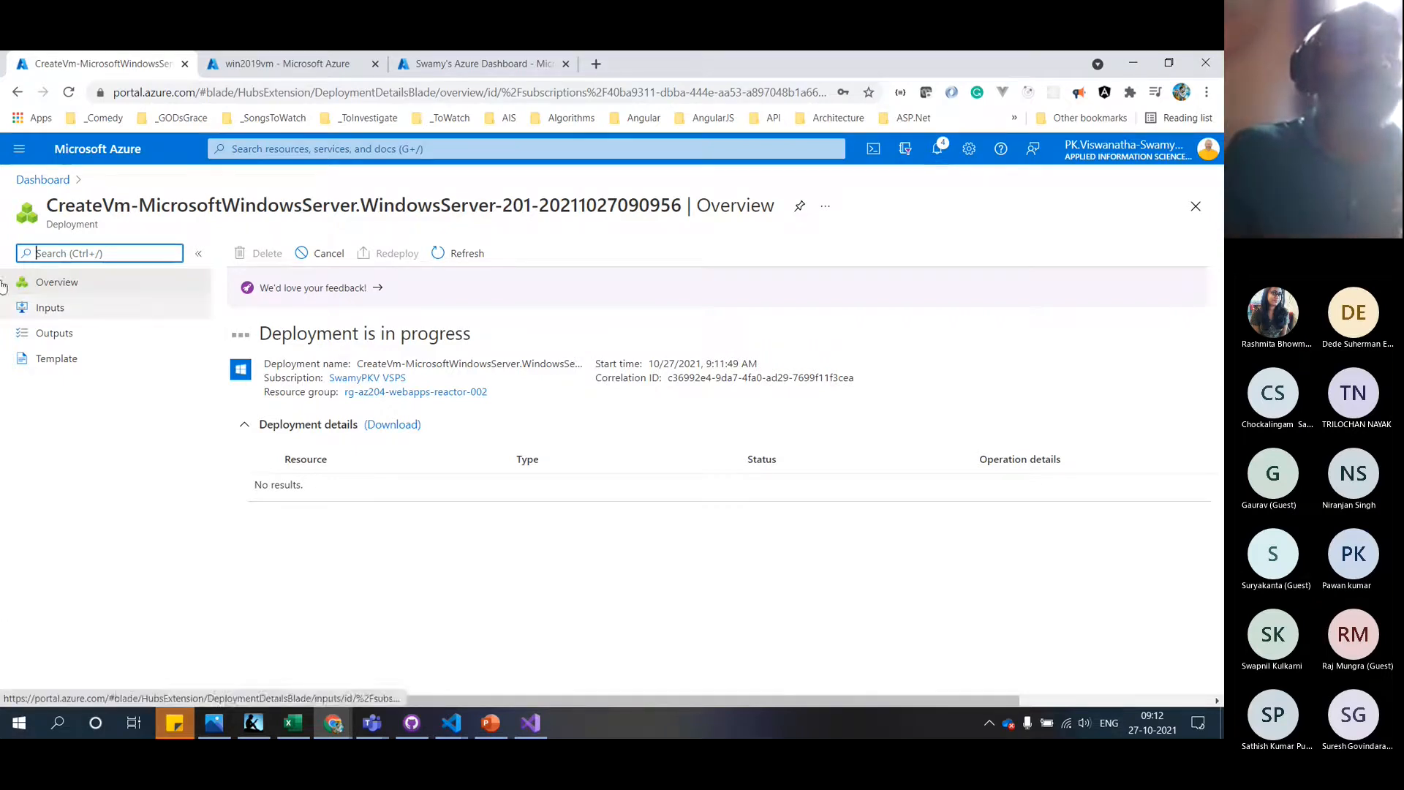
Check the in-progress deployment's status and operation details, then reopen rg-az204-webapps-reactor-002
click(33, 183)
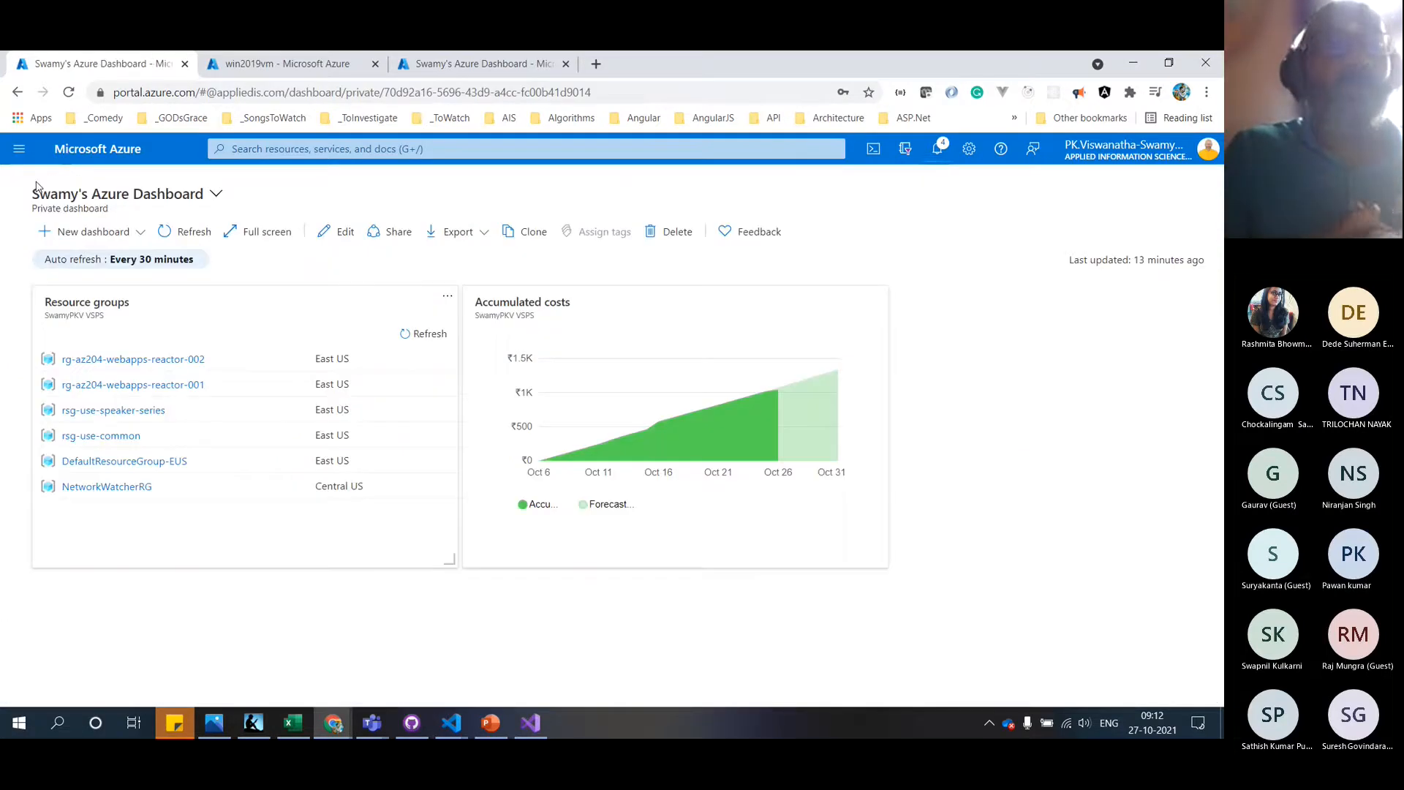
click(168, 364)
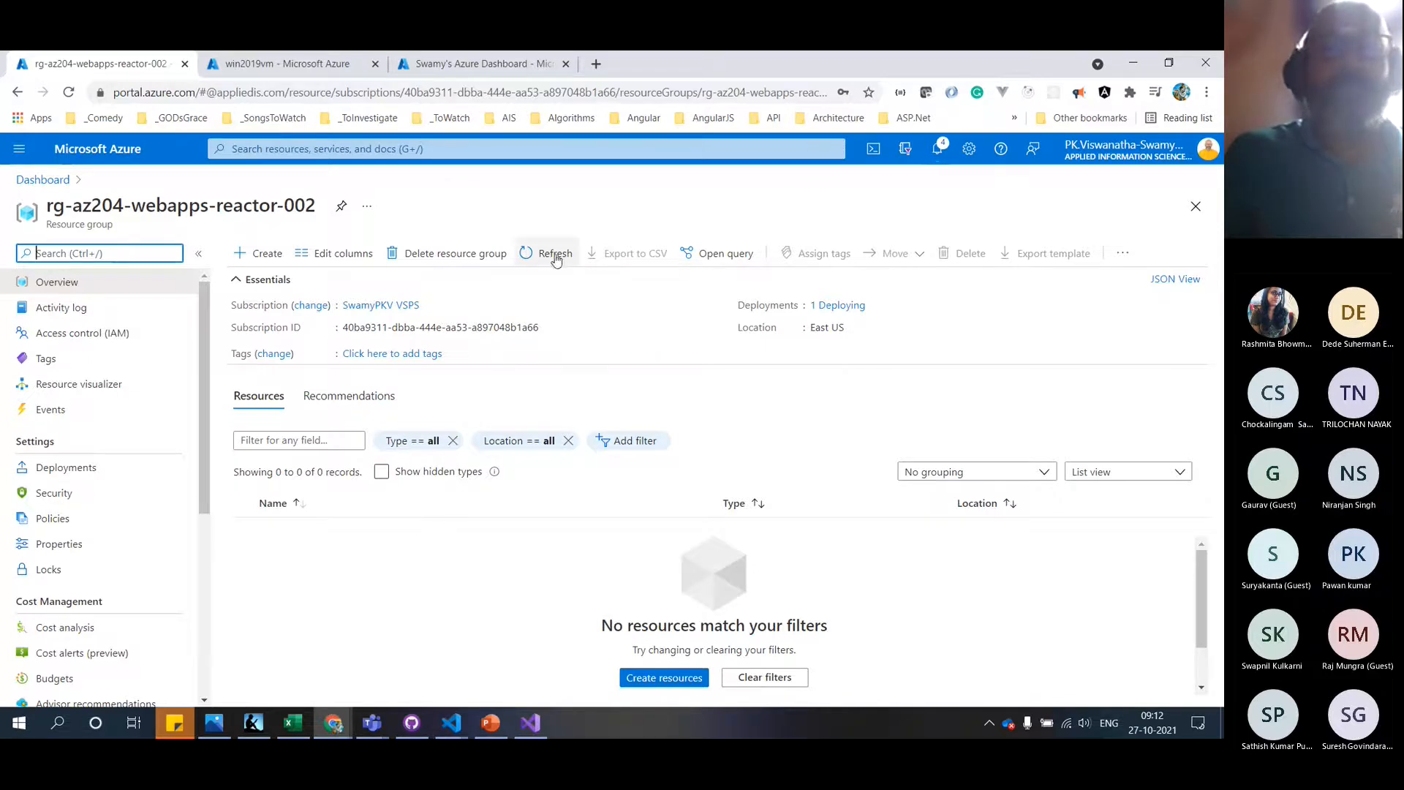
click(937, 150)
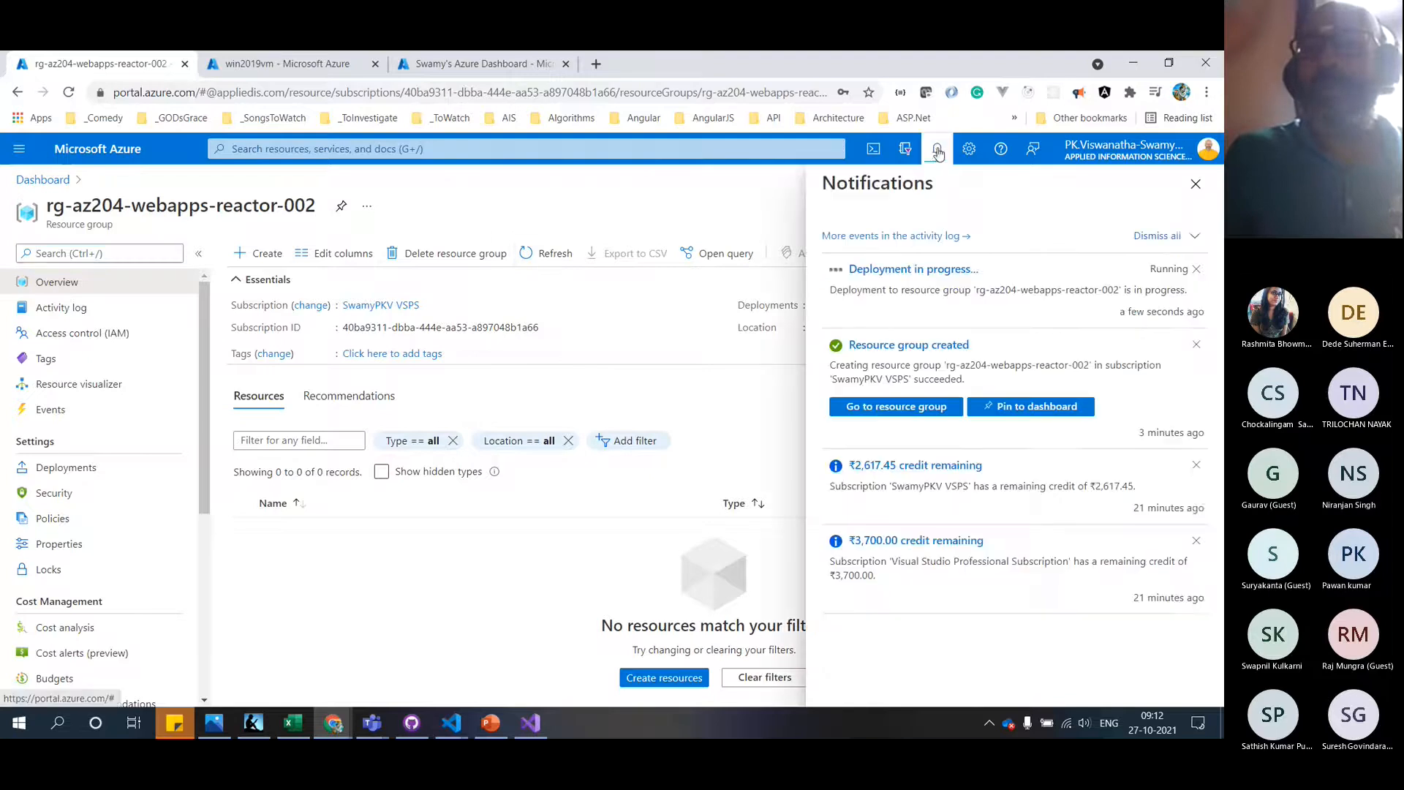
click(948, 270)
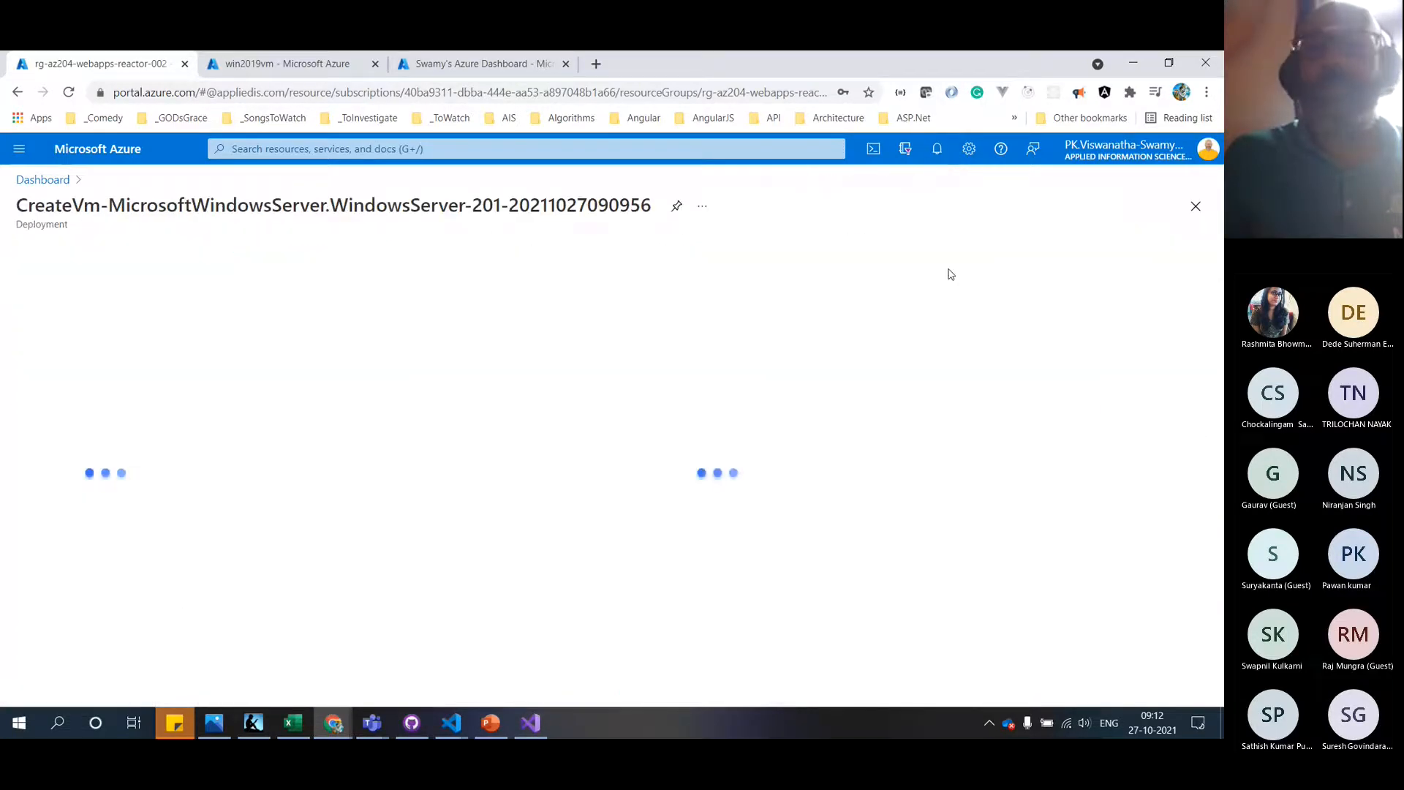
click(461, 253)
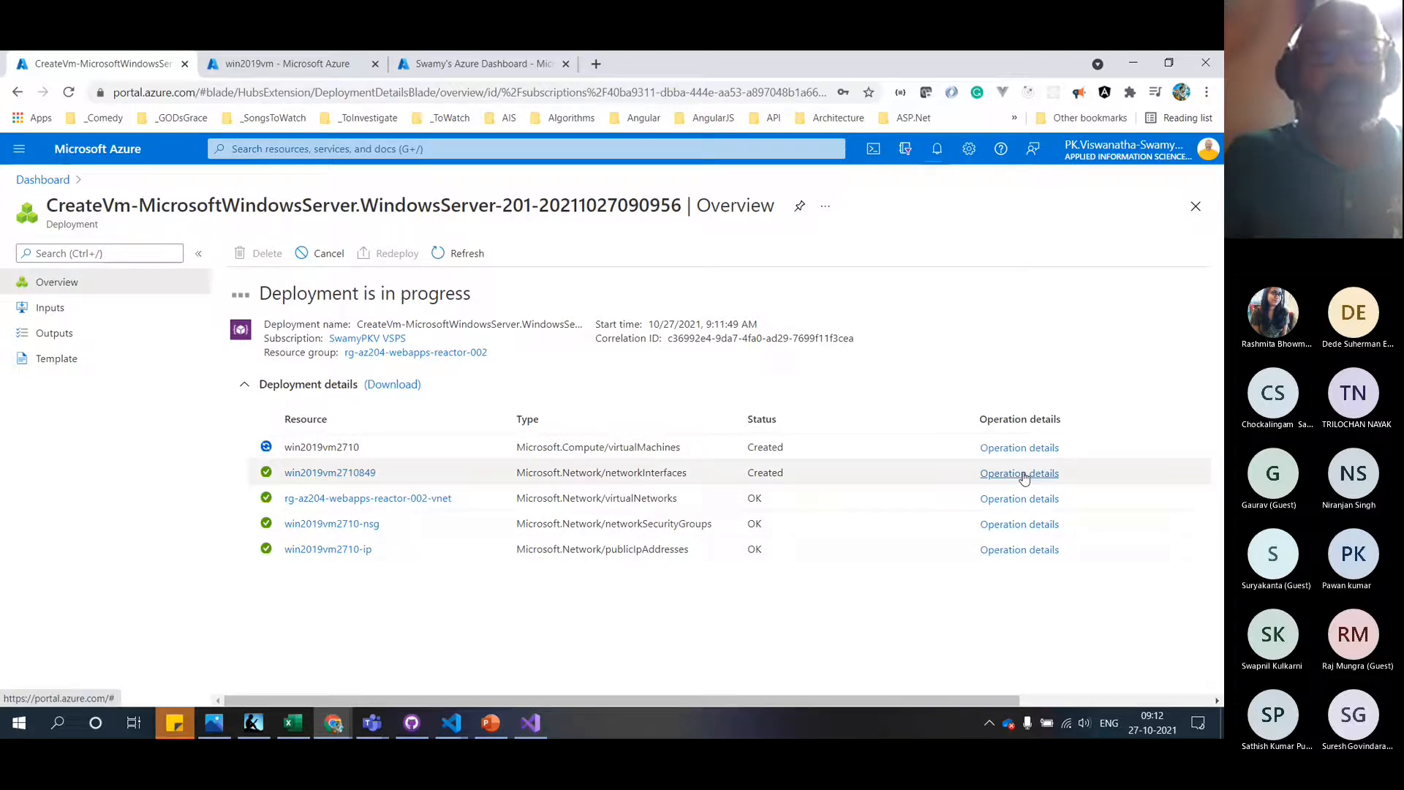
click(1023, 474)
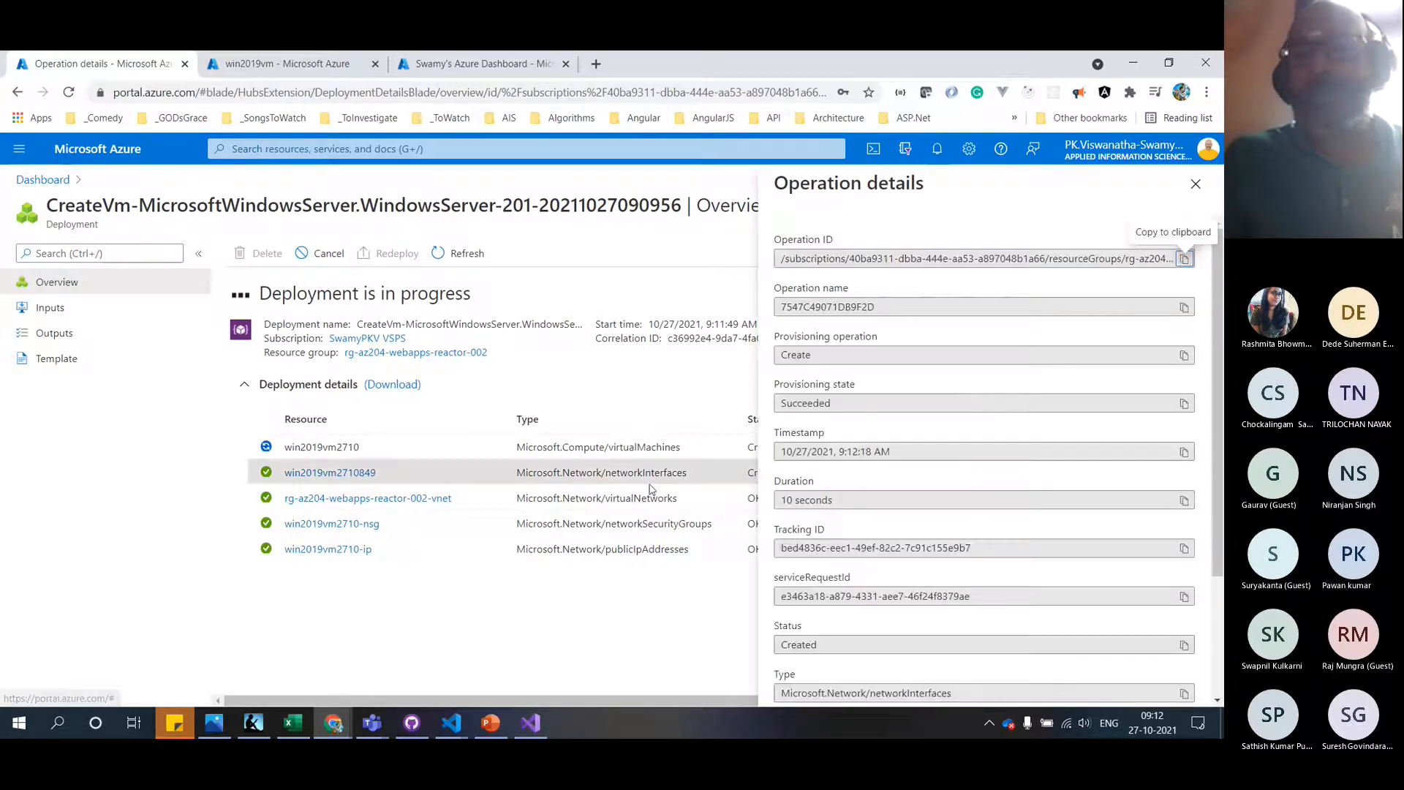
click(1193, 188)
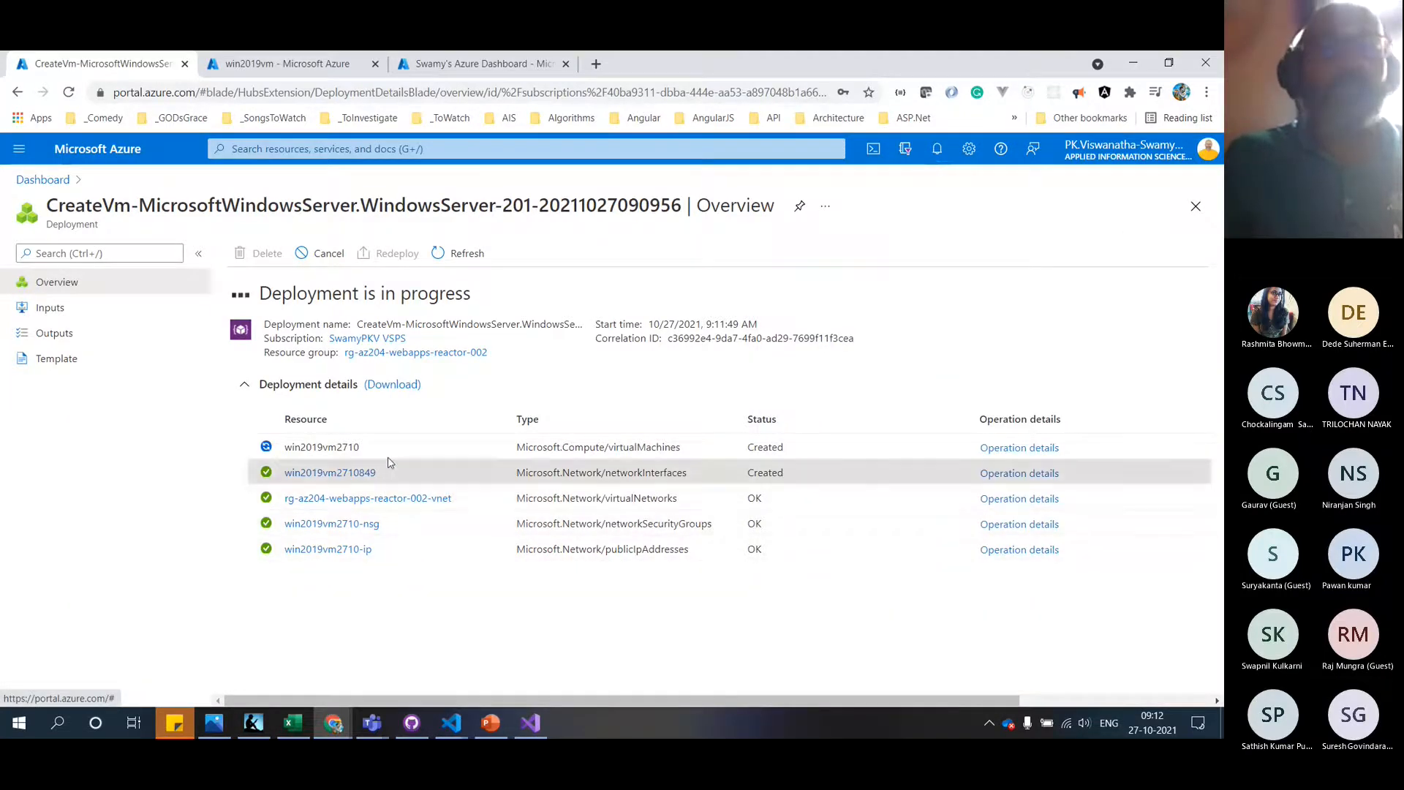
click(42, 181)
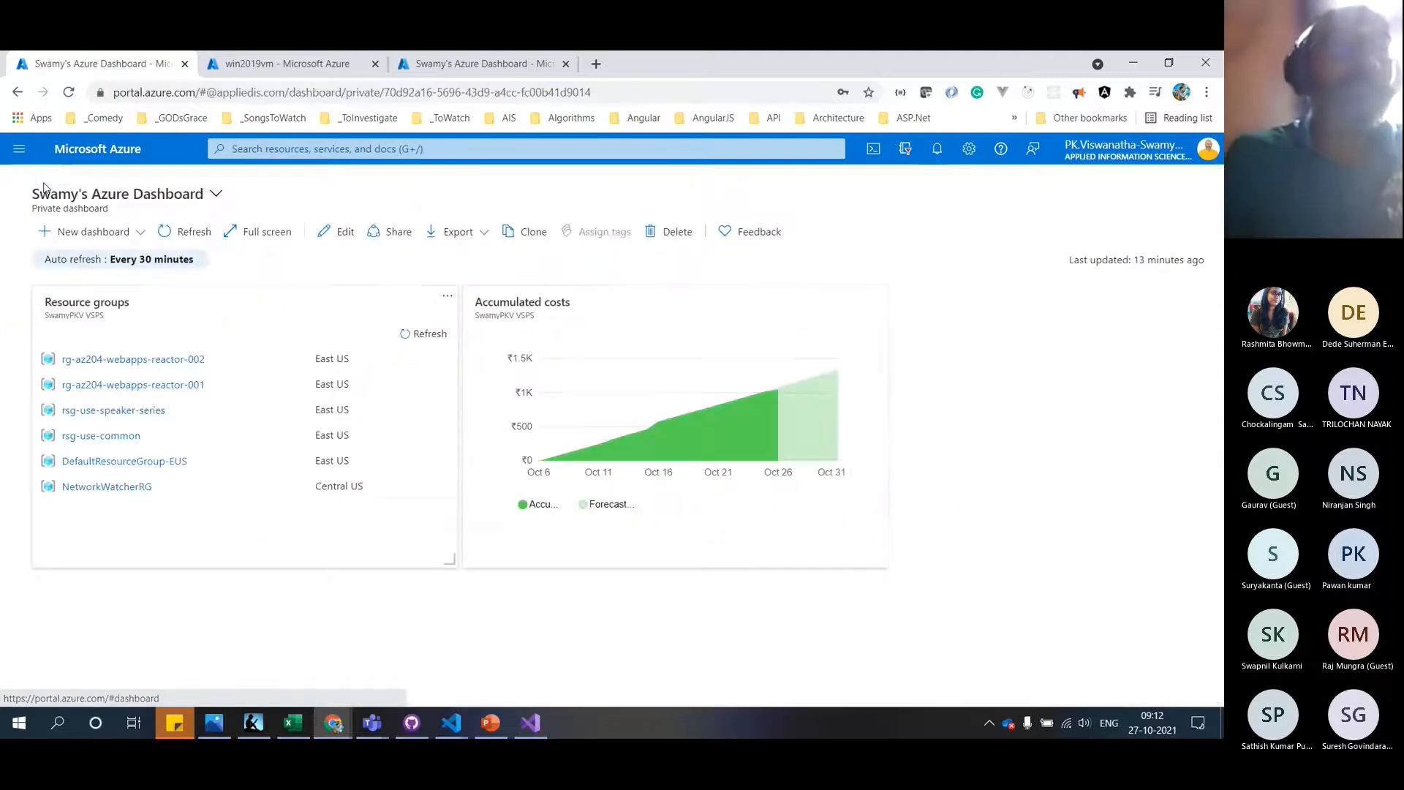
click(189, 360)
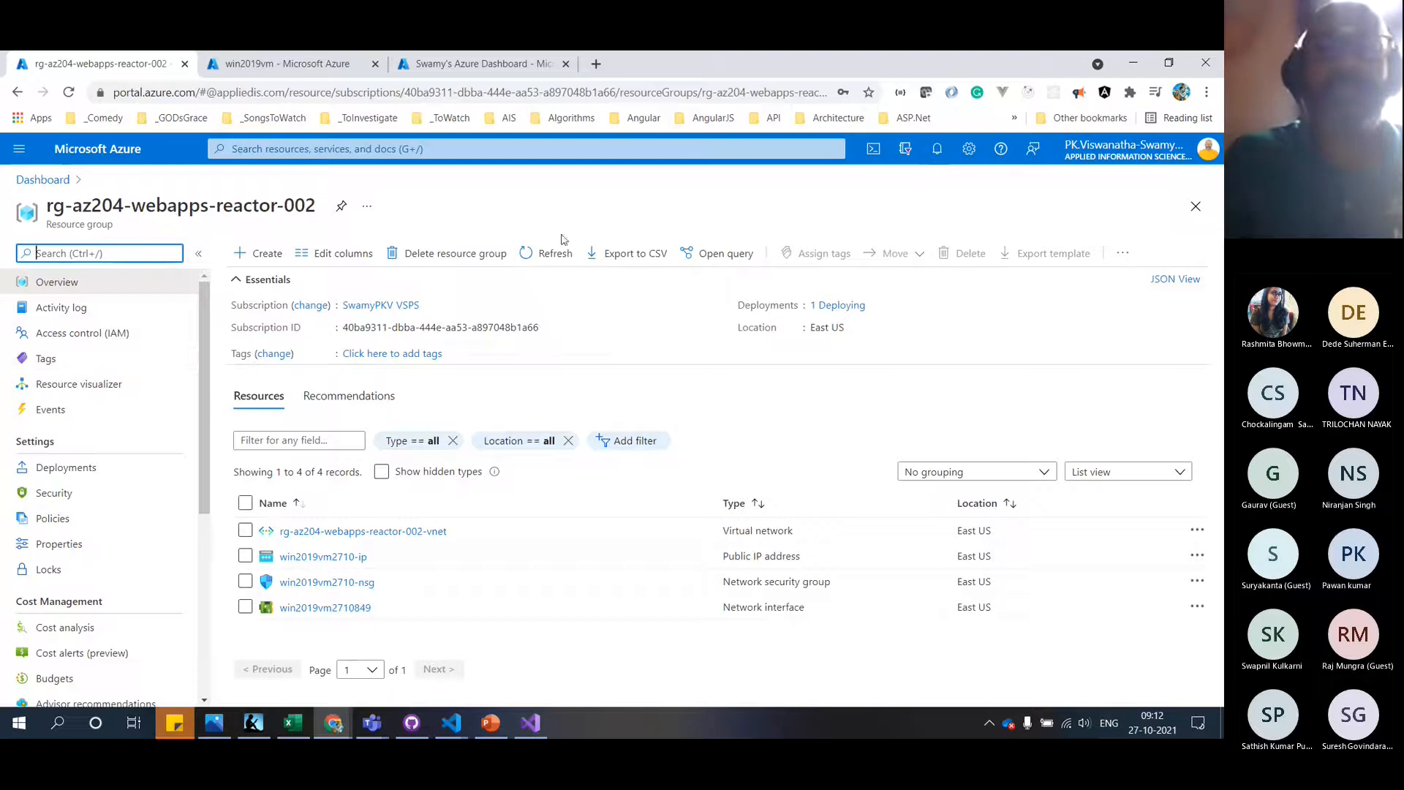
Refresh the resource group, select port 8172 in the README's Step 2, and bring up the GitHub window
click(550, 256)
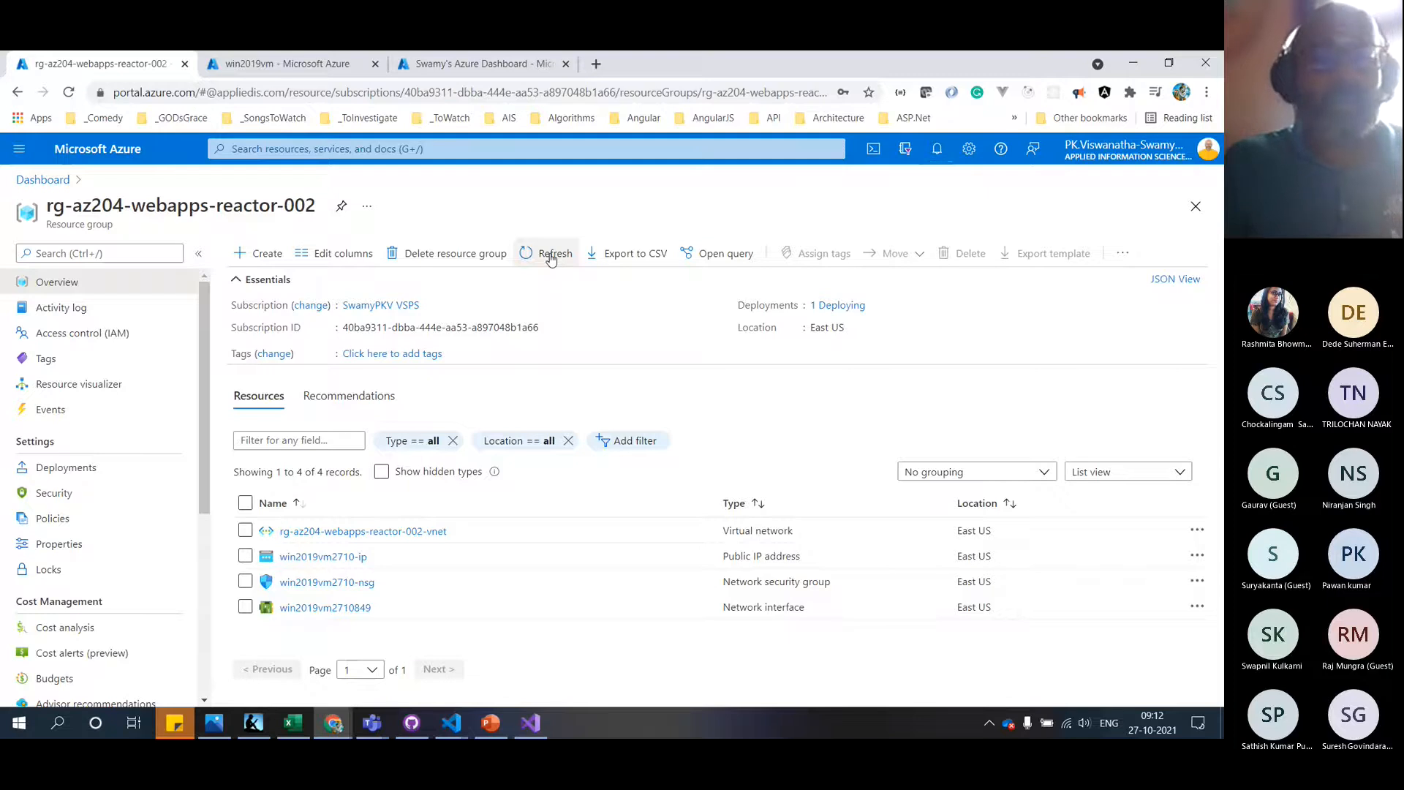
key(alt+Tab)
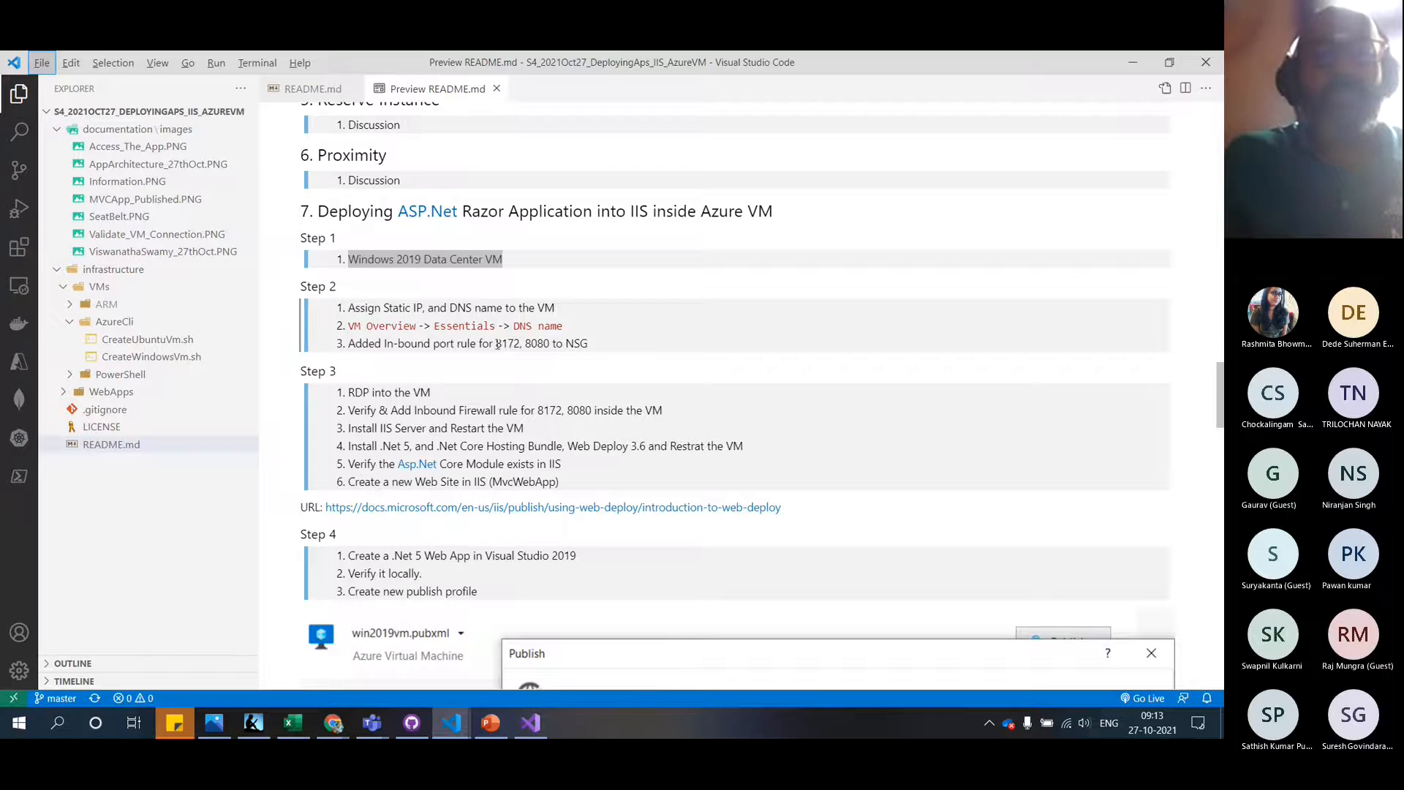
double_click(497, 344)
key(ctrl+c)
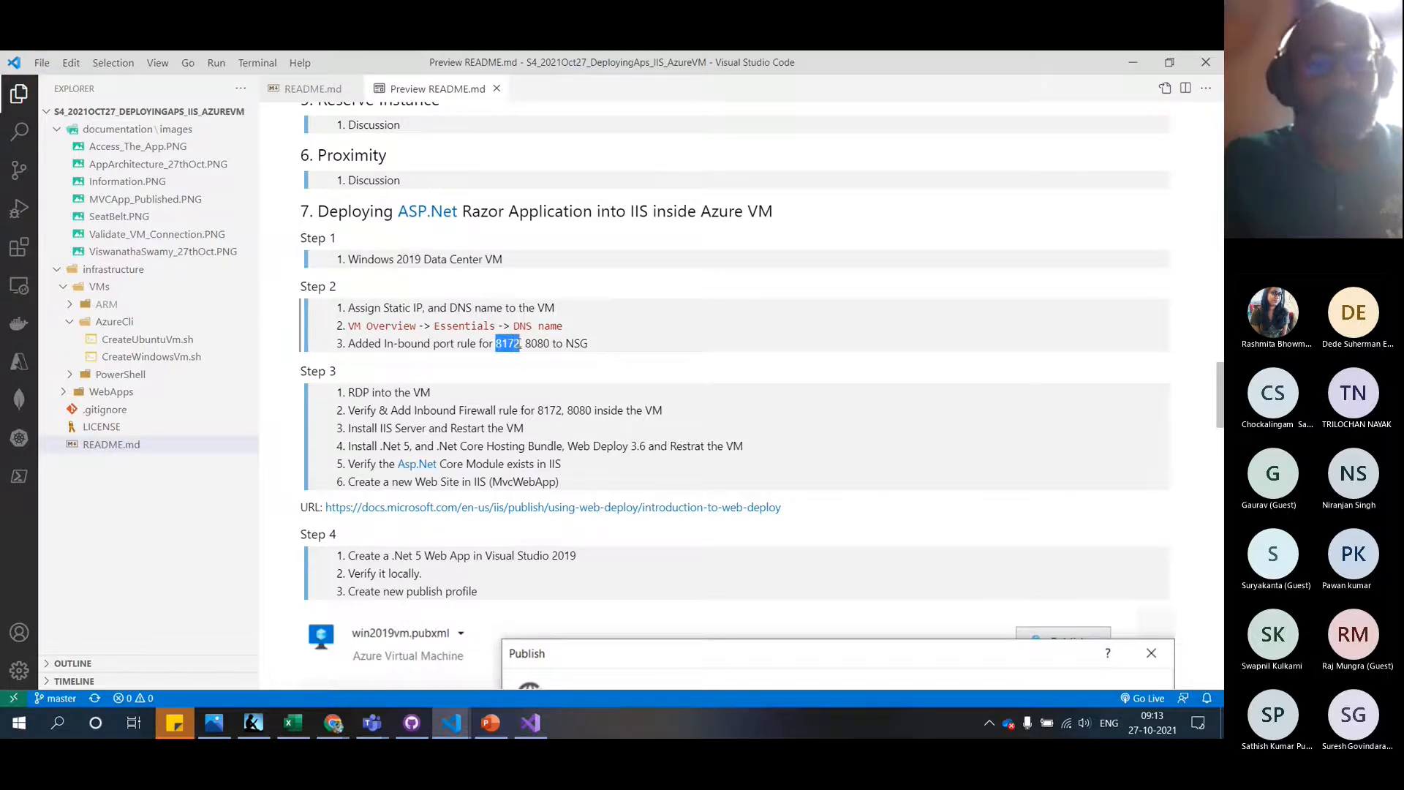
mouse_move(344, 733)
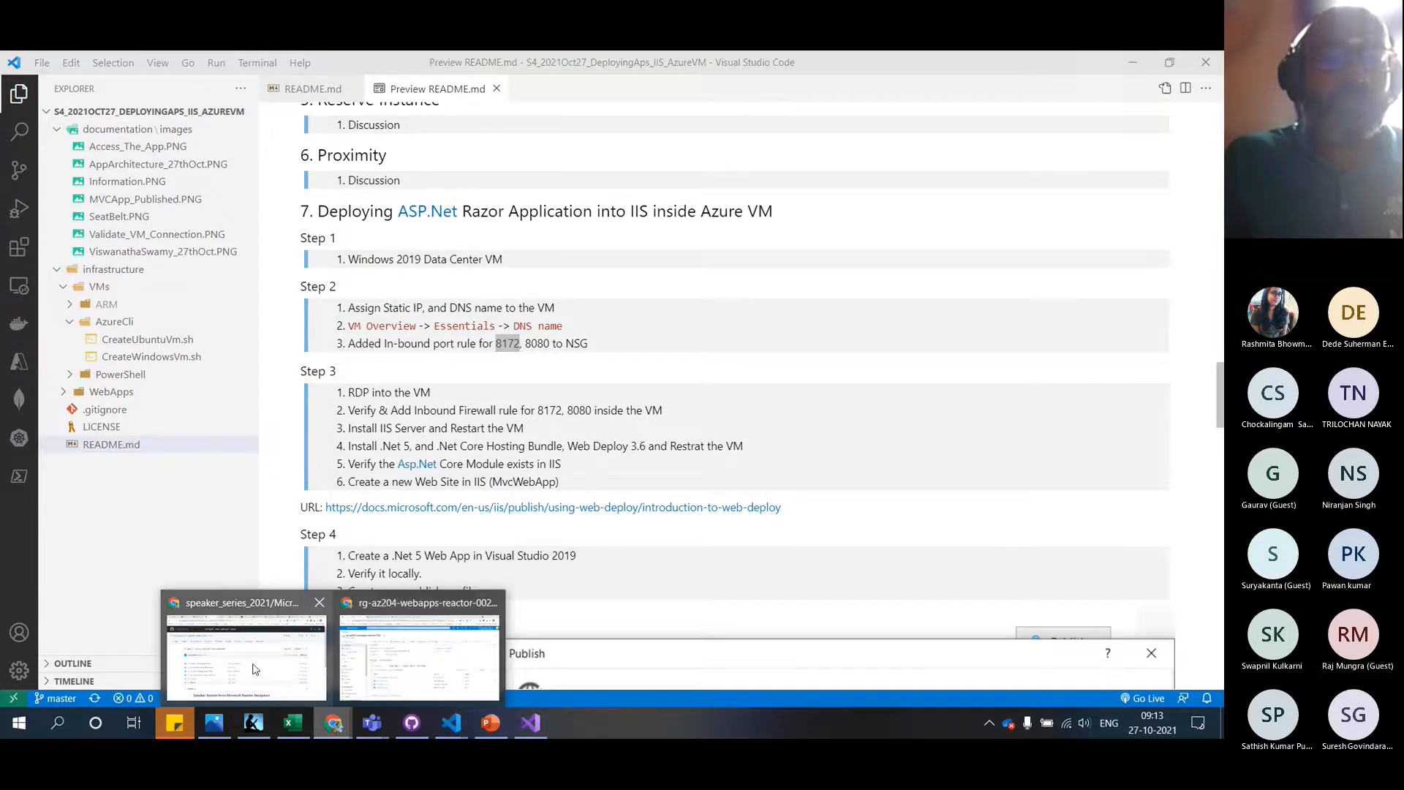
click(255, 669)
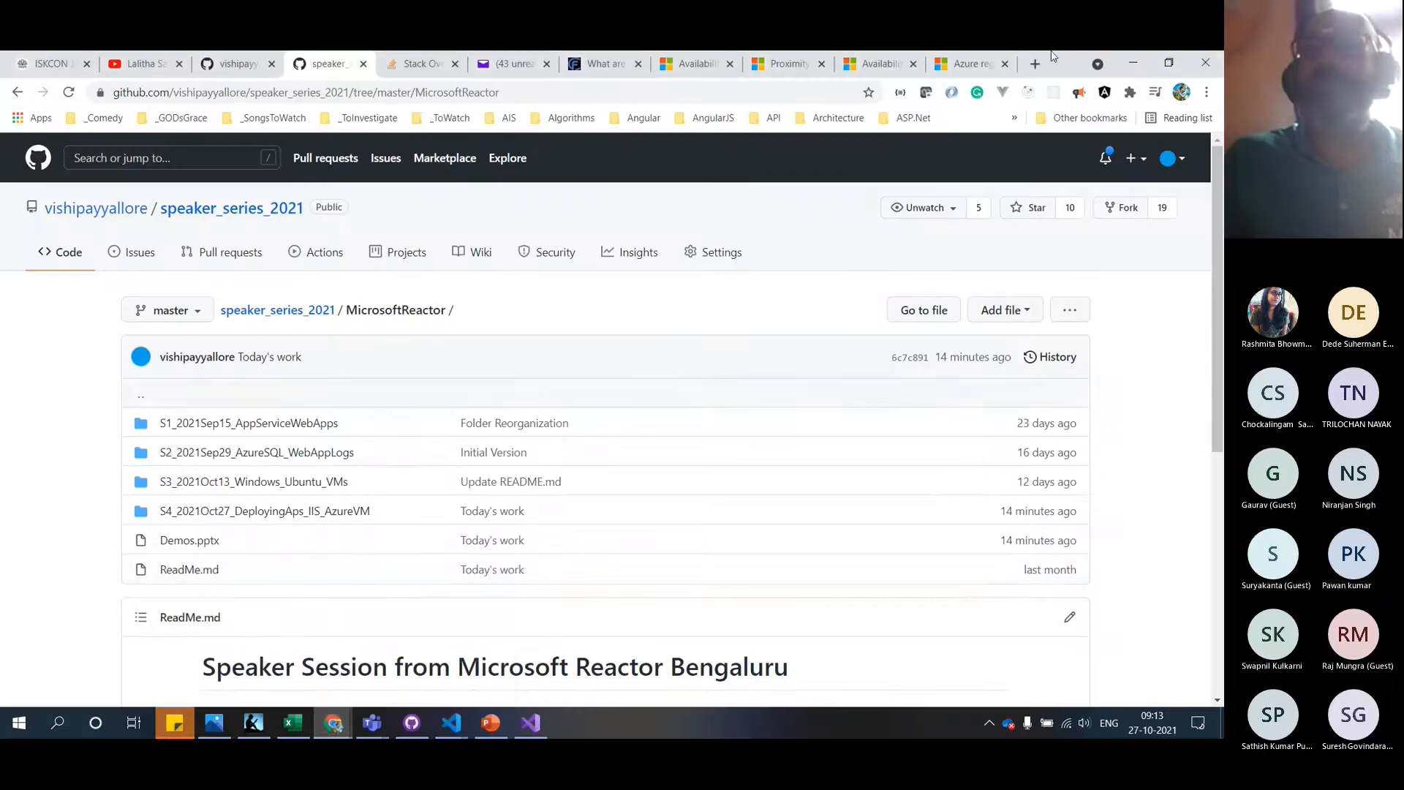
Search Google for '8172 port iis' and read the WebDeploy Stack Overflow answer
click(1033, 66)
key(ctrl+v)
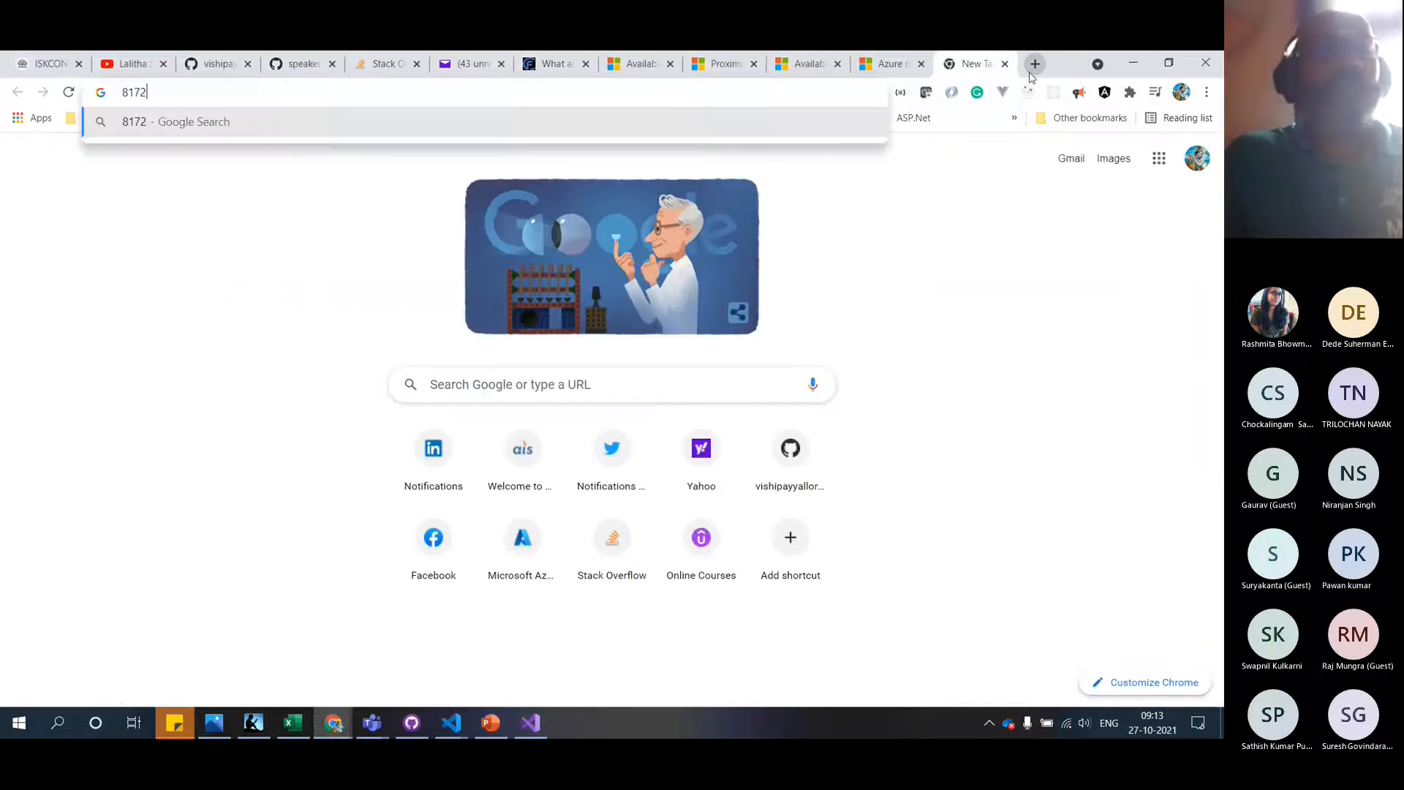
text(port)
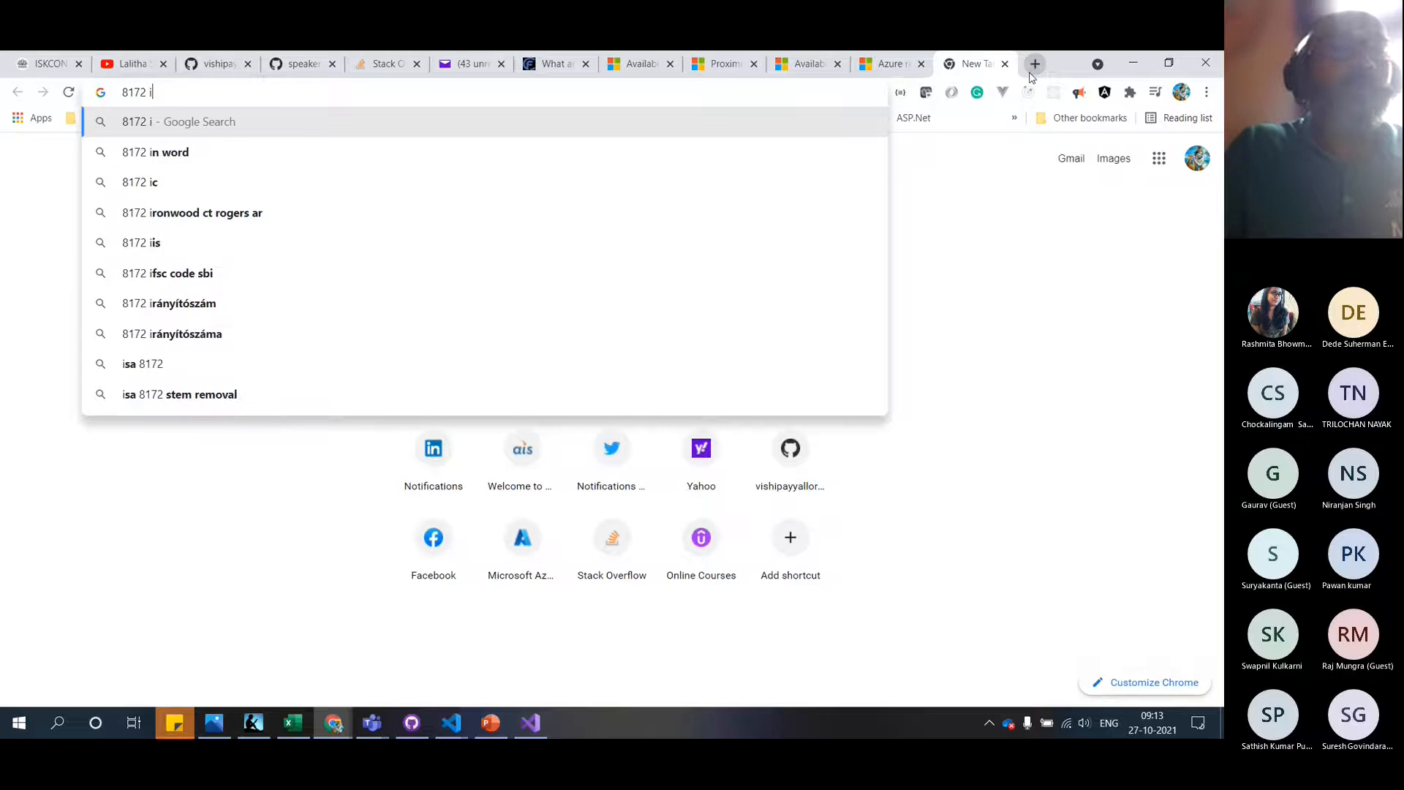
key(Down)
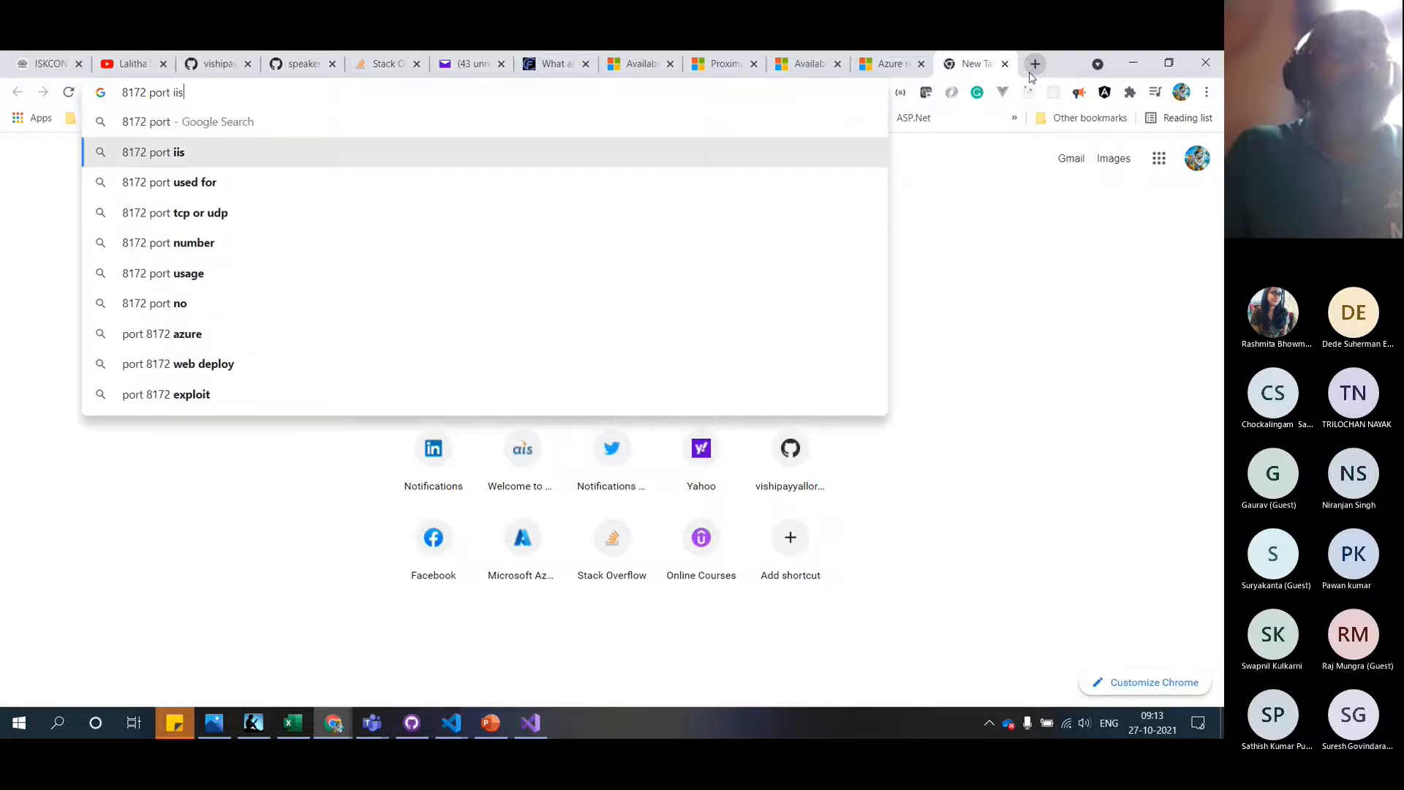
key(Return)
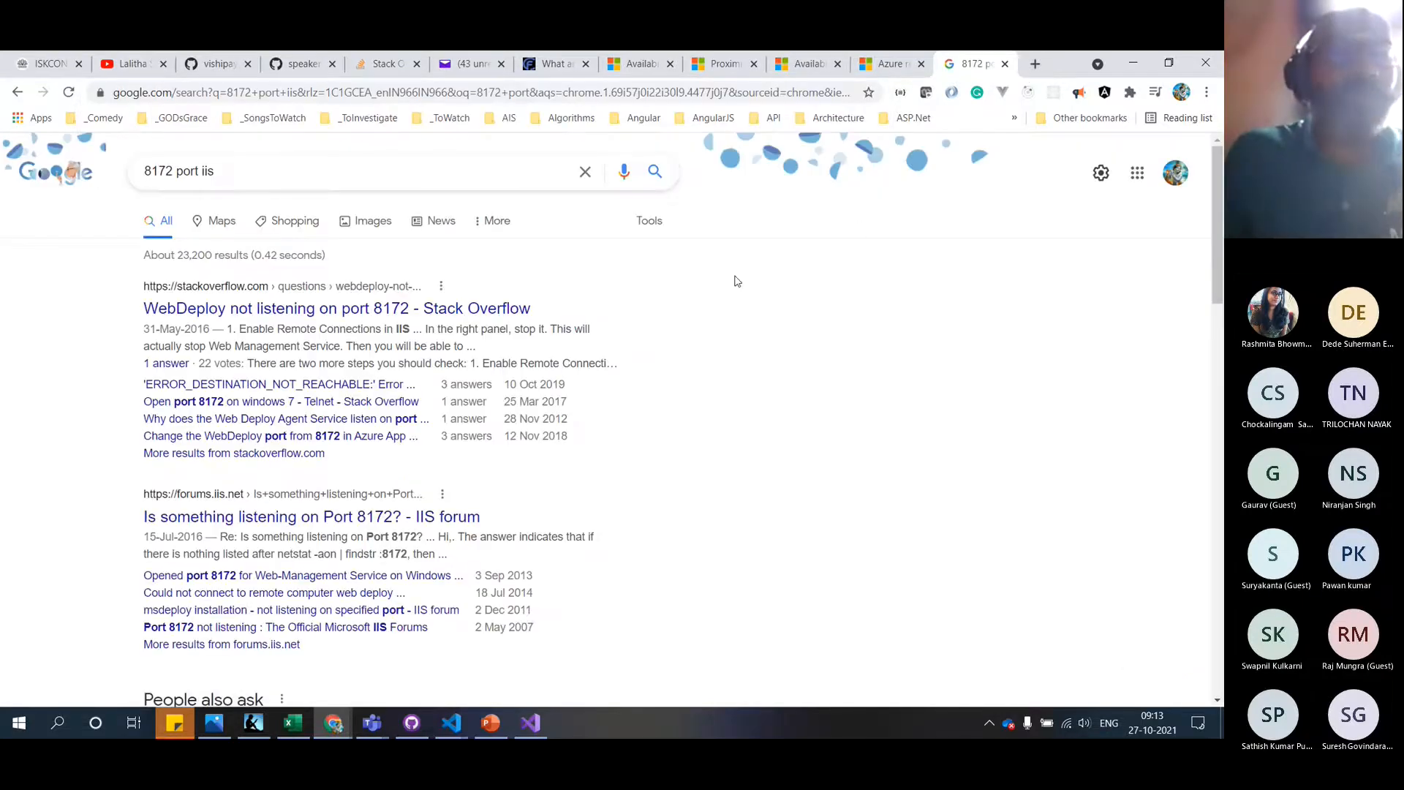
click(418, 320)
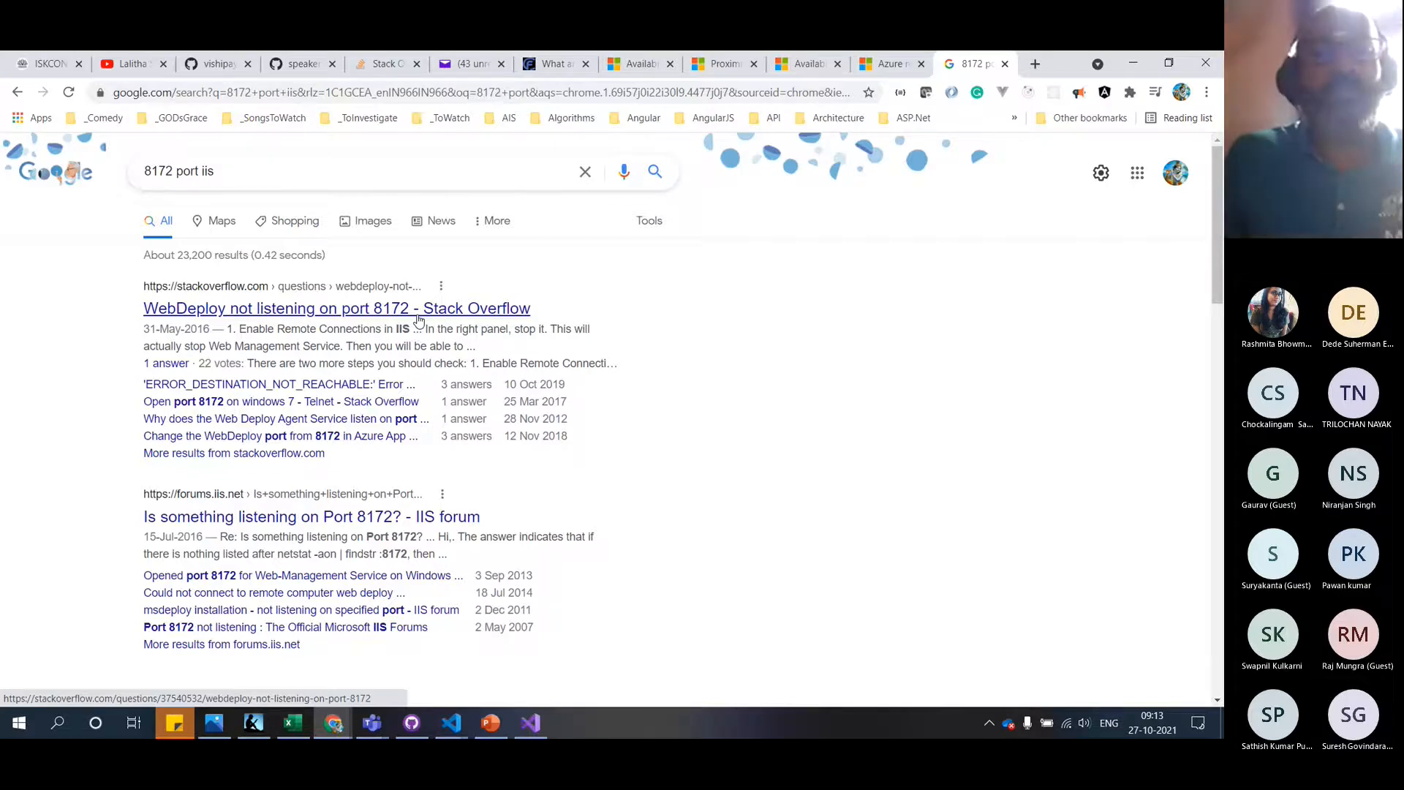
scroll(418, 319, down, 5)
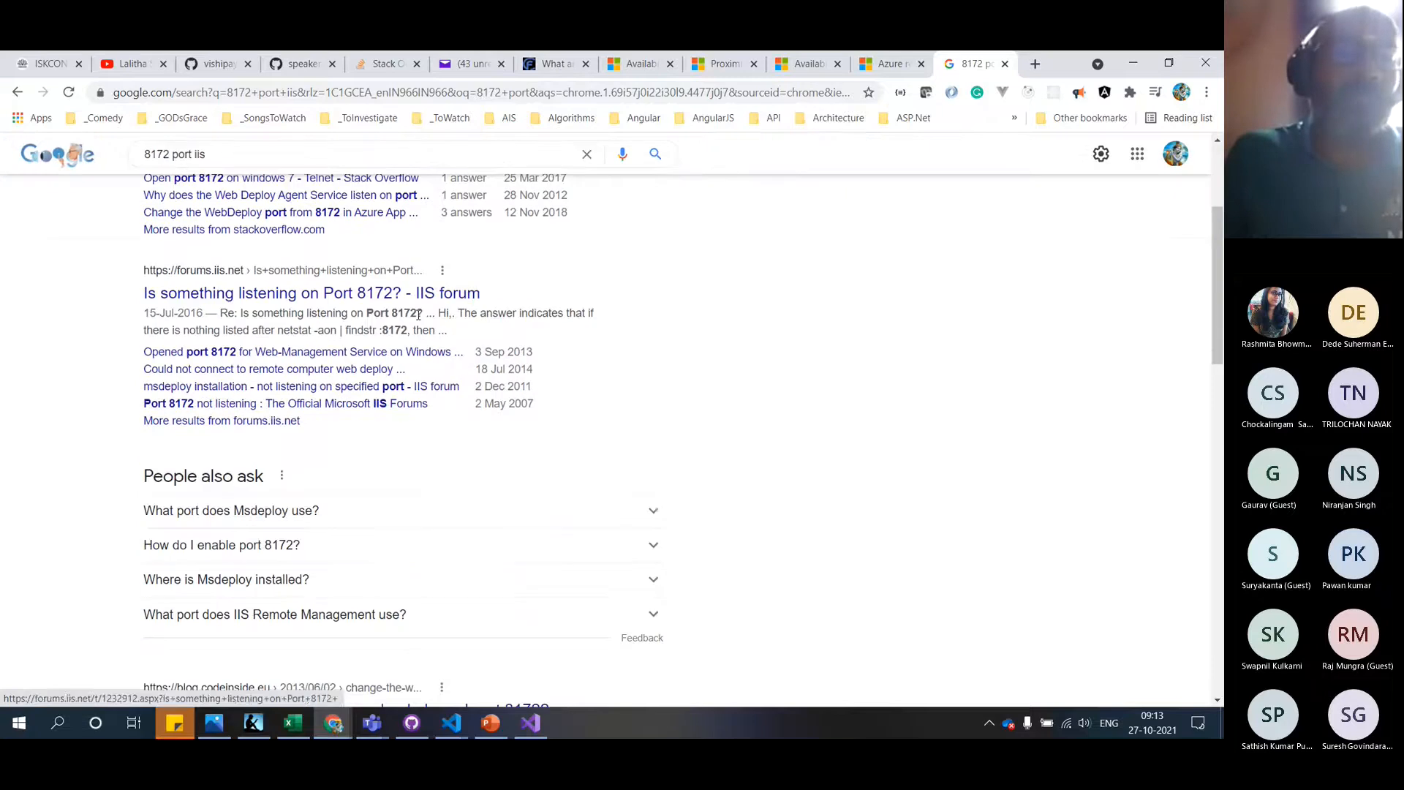
scroll(419, 320, down, 1)
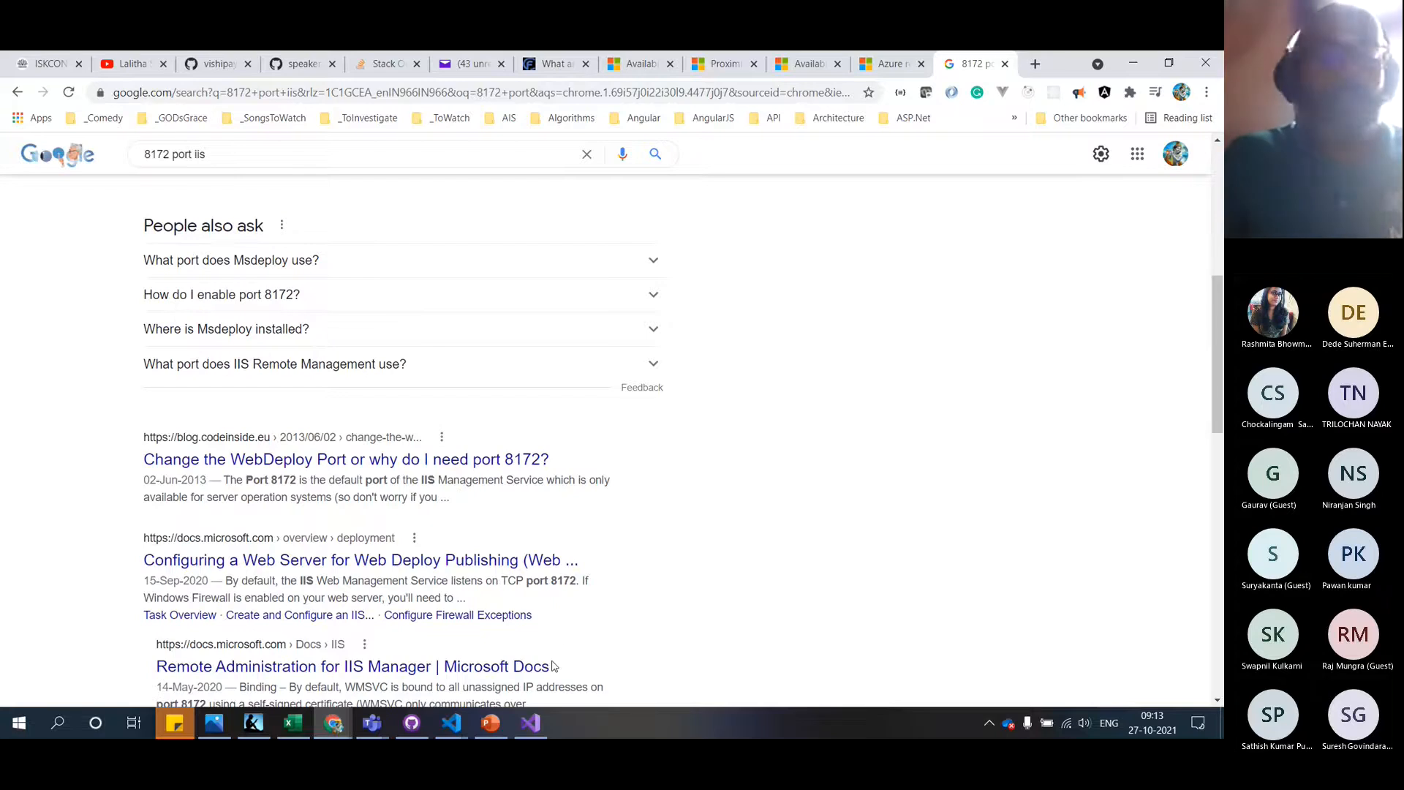
key(alt+Tab)
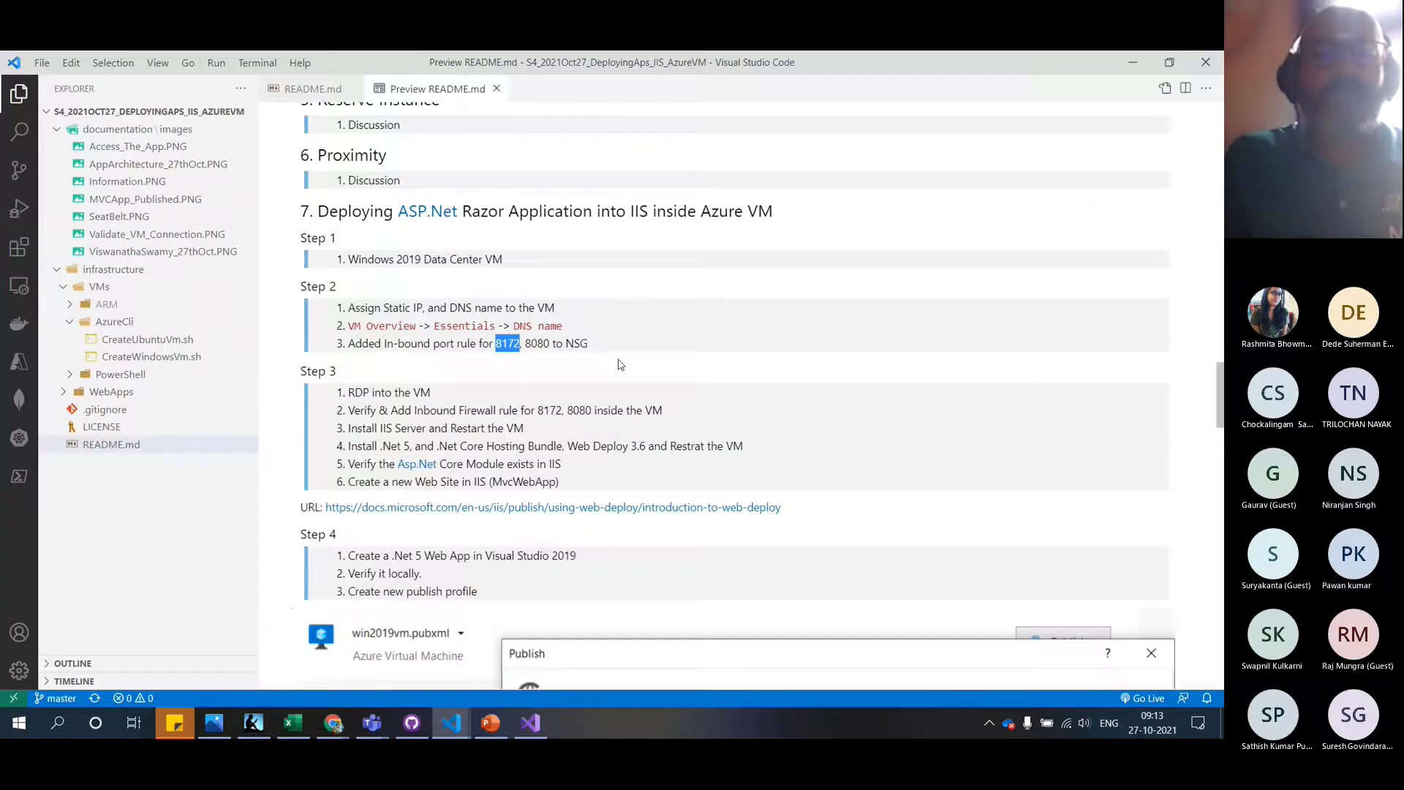
Refresh rg-az204-webapps-reactor-002 until win2019vm2710 appears, check notifications, and open its overview
key(alt+Tab)
key(Tab)
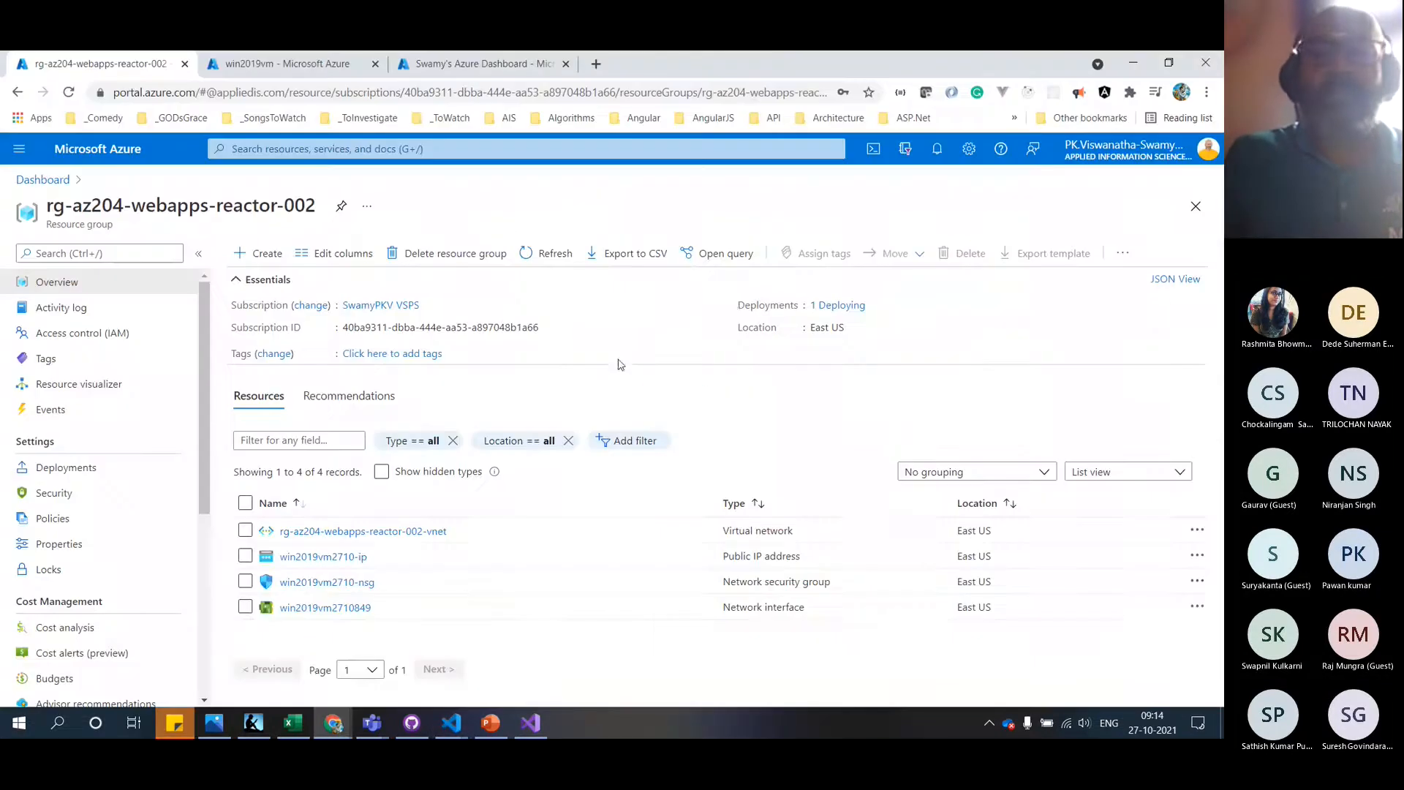
click(542, 254)
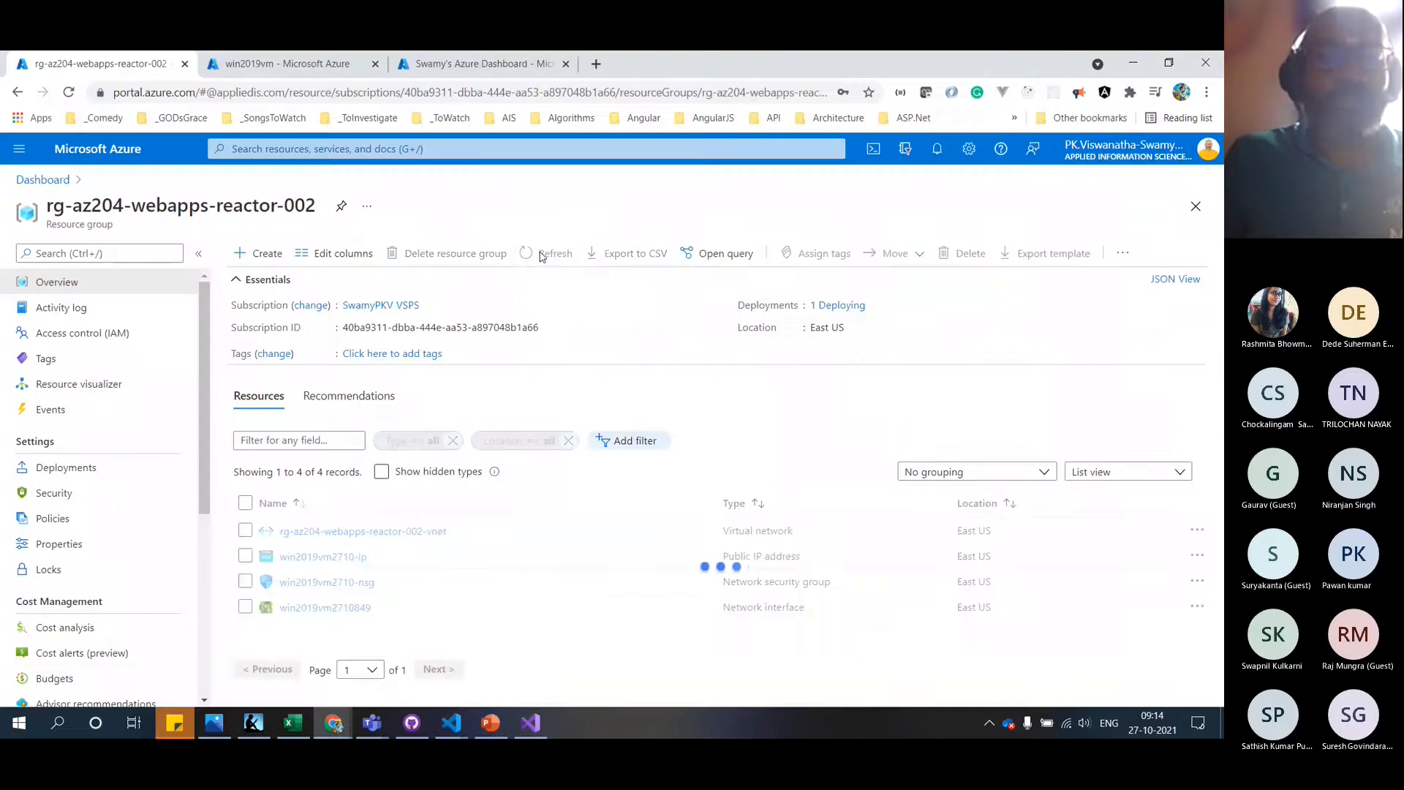
click(933, 149)
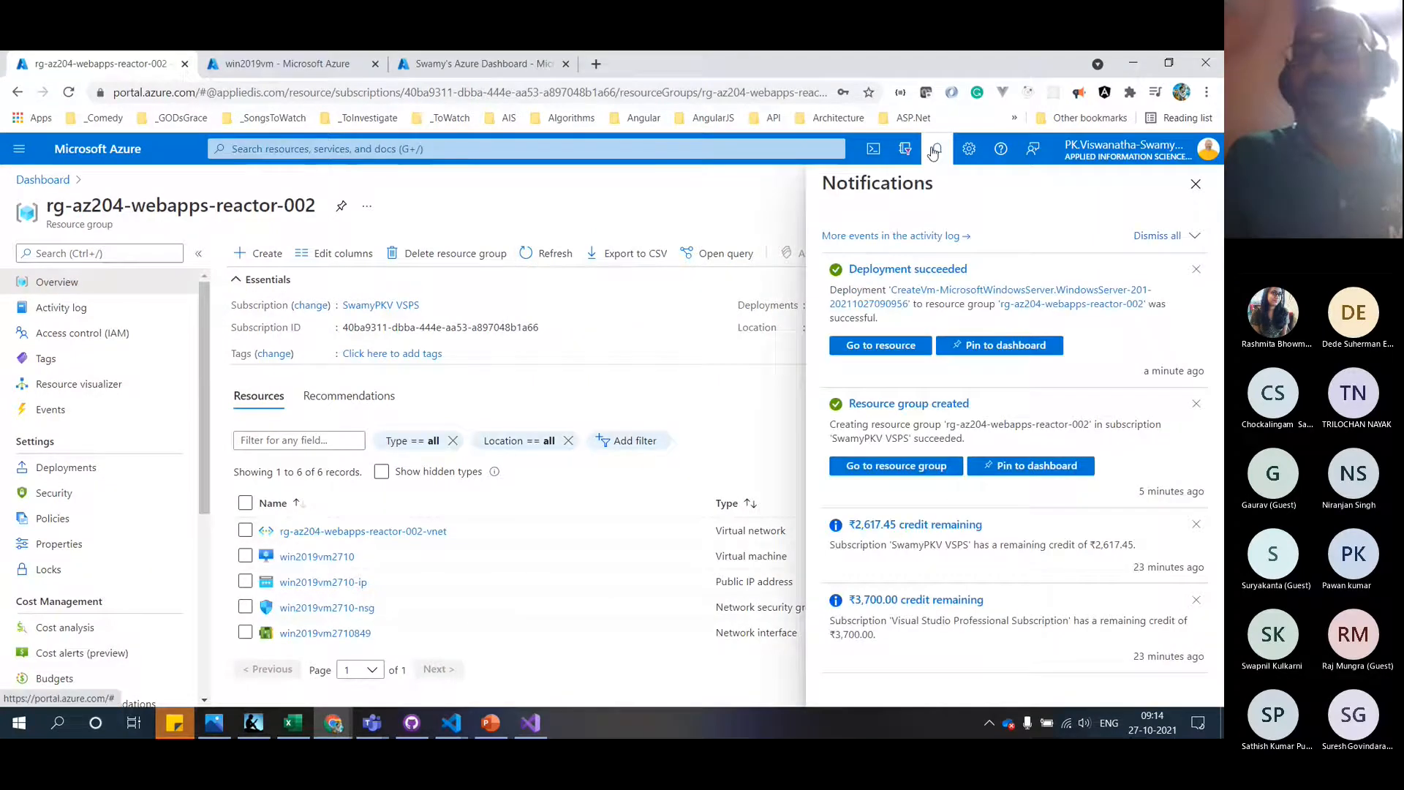
click(1157, 235)
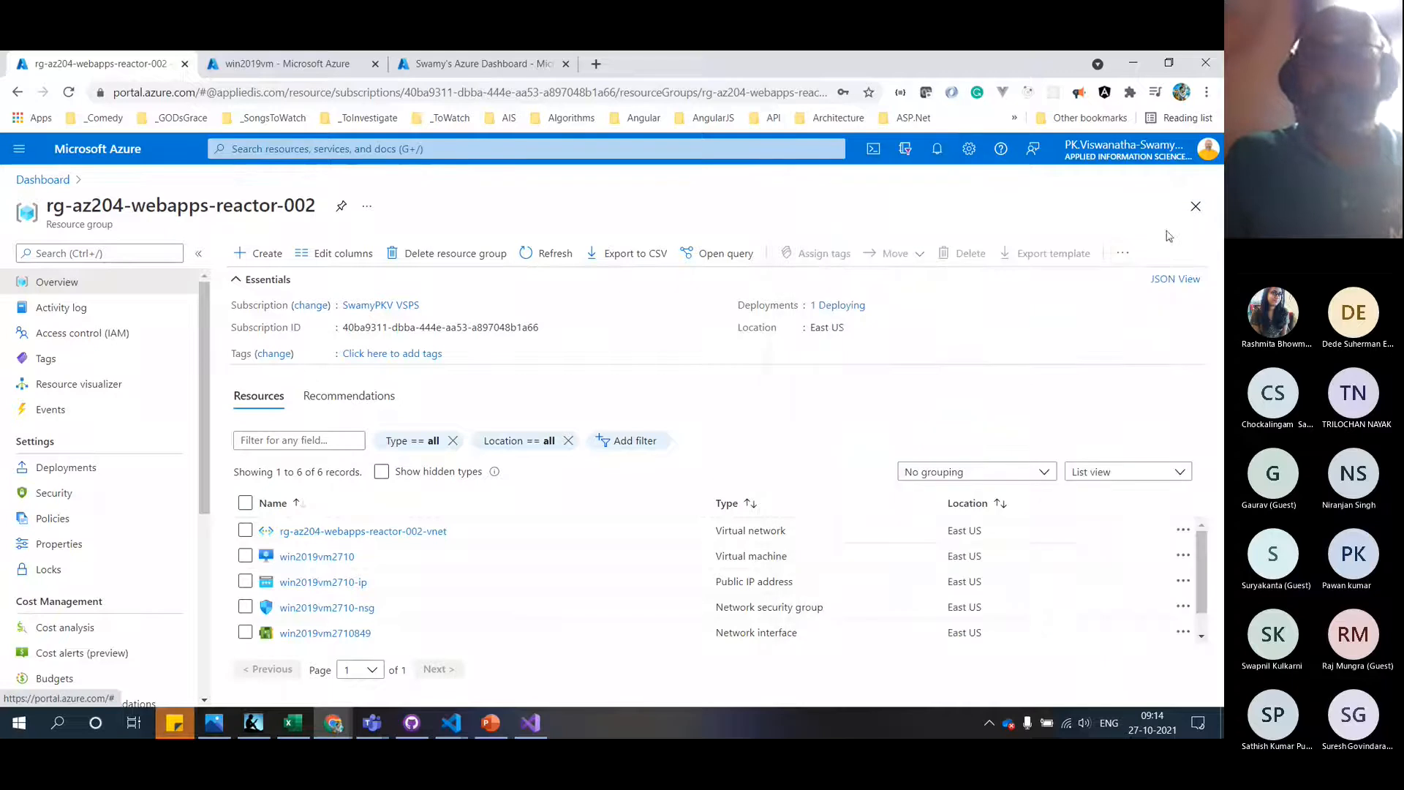
click(333, 559)
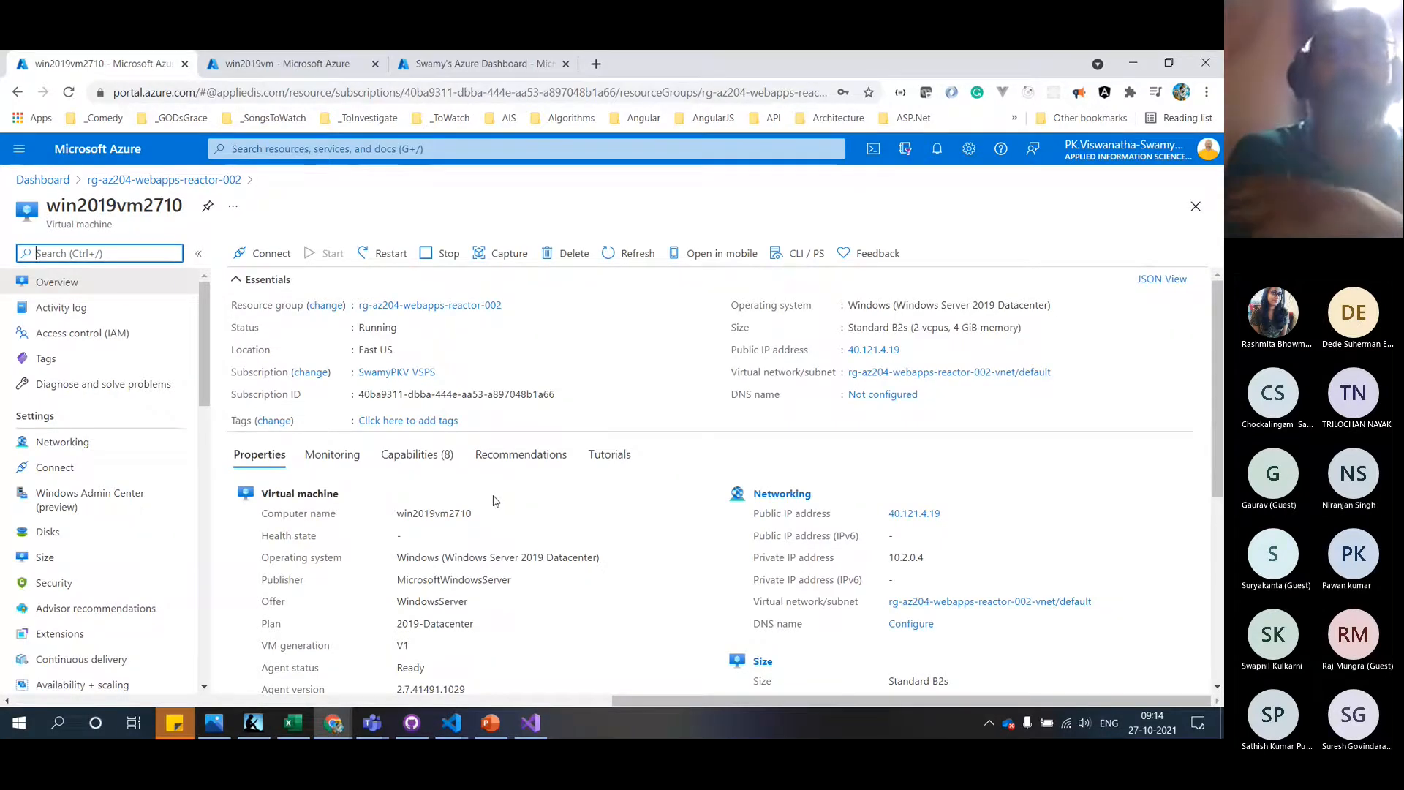
Browse the VM's Monitoring, Advisor recommendations, Capabilities and Properties tabs
click(335, 457)
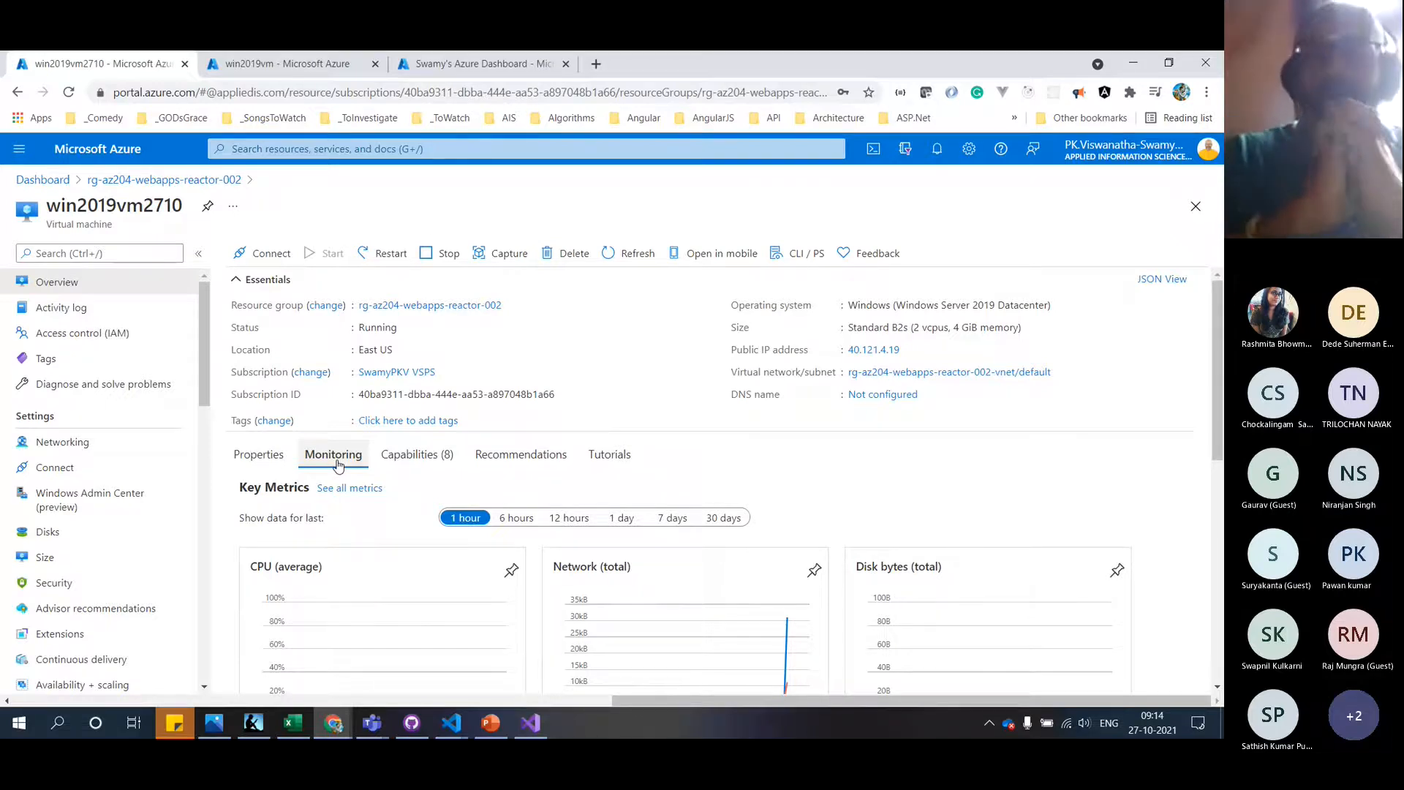
click(517, 457)
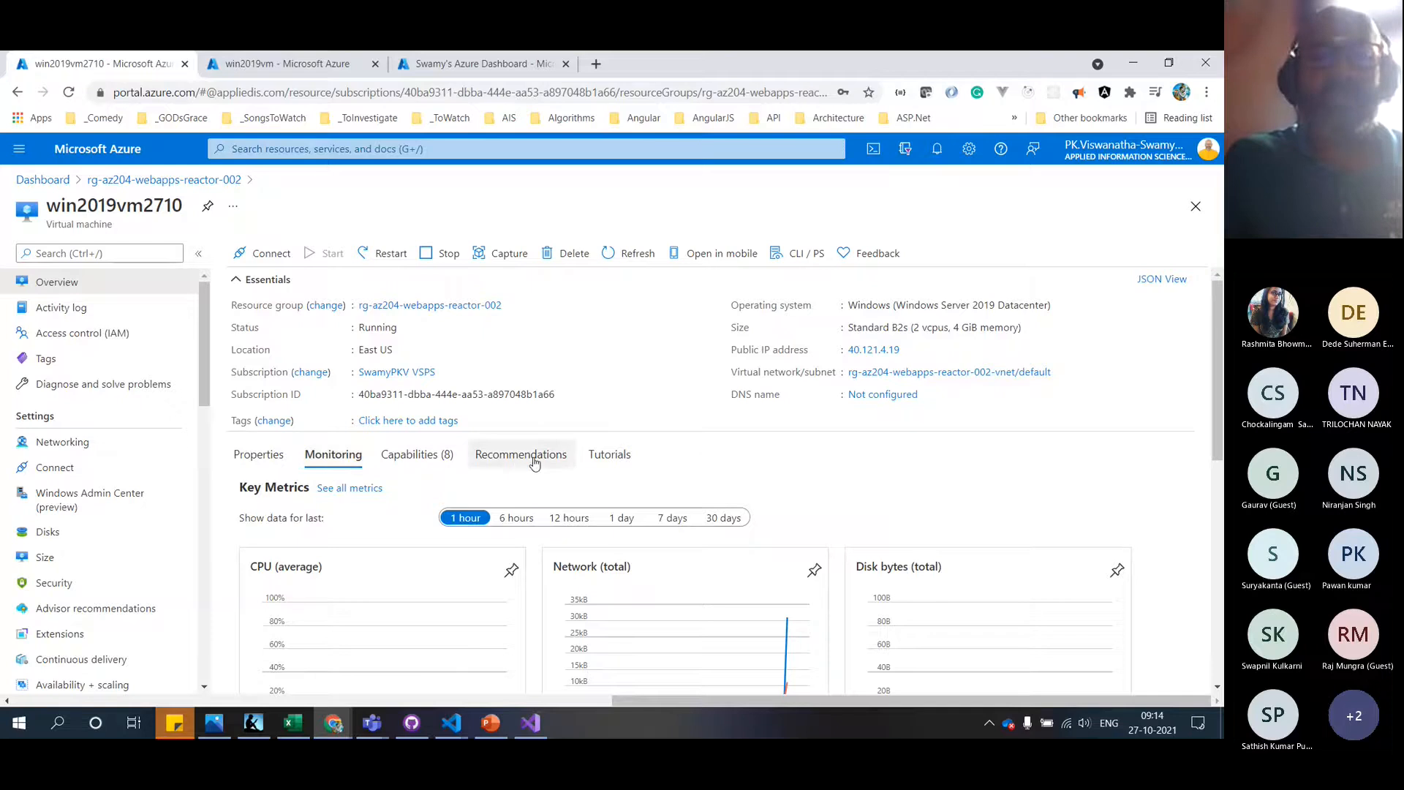
click(436, 458)
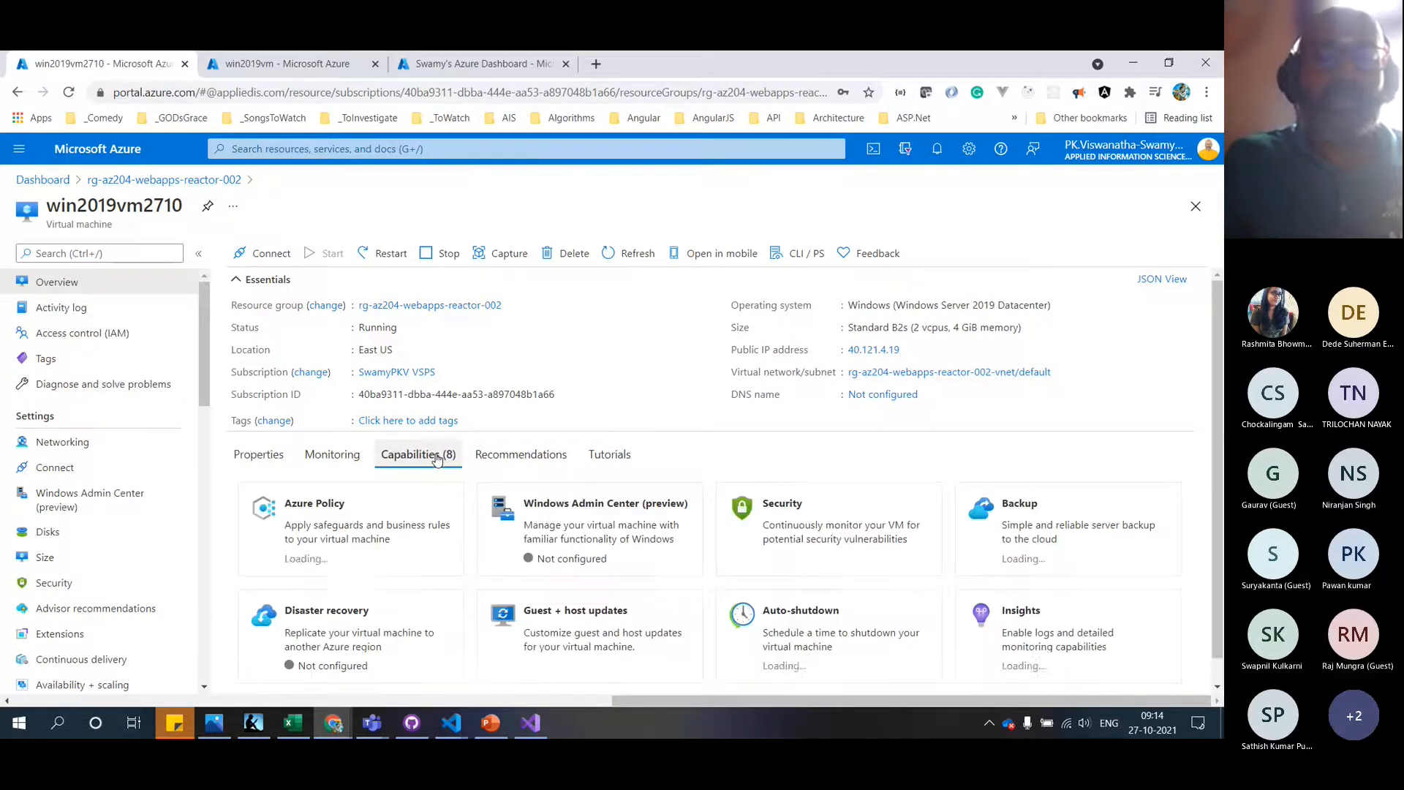
click(274, 461)
scroll(658, 567, down, 1)
scroll(658, 567, up, 1)
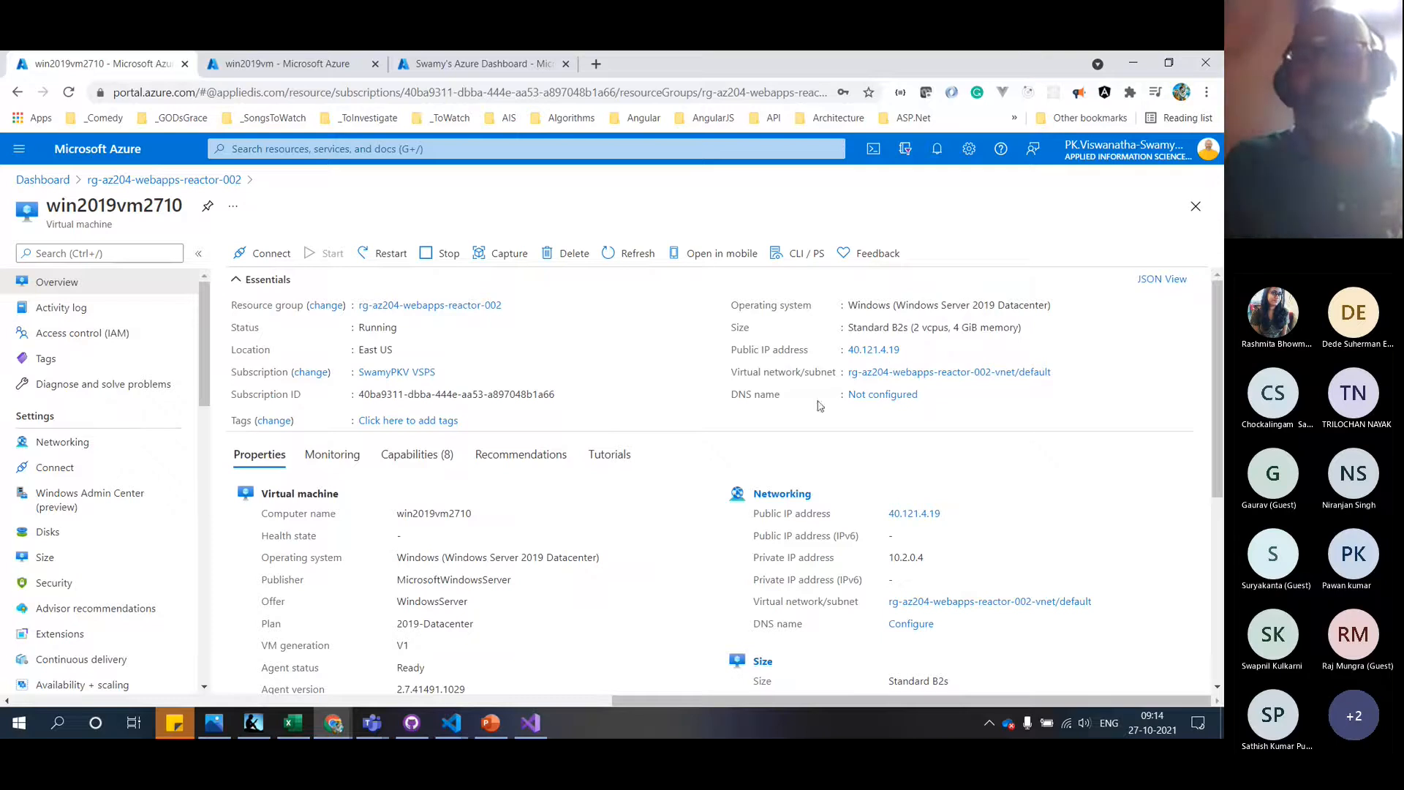
Compare the README's Step 2 static IP and DNS name notes against the VM overview
key(alt+Tab)
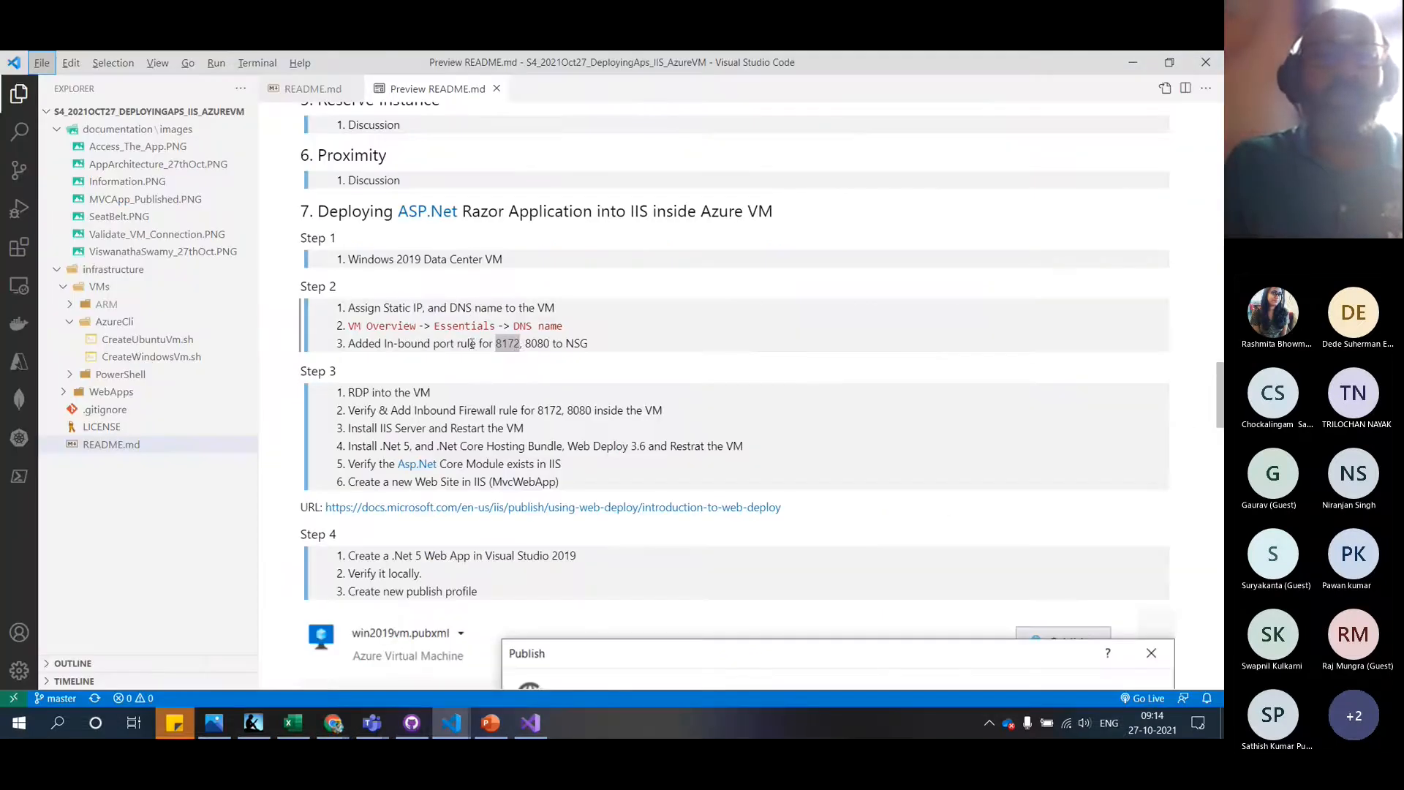
key(alt+Tab)
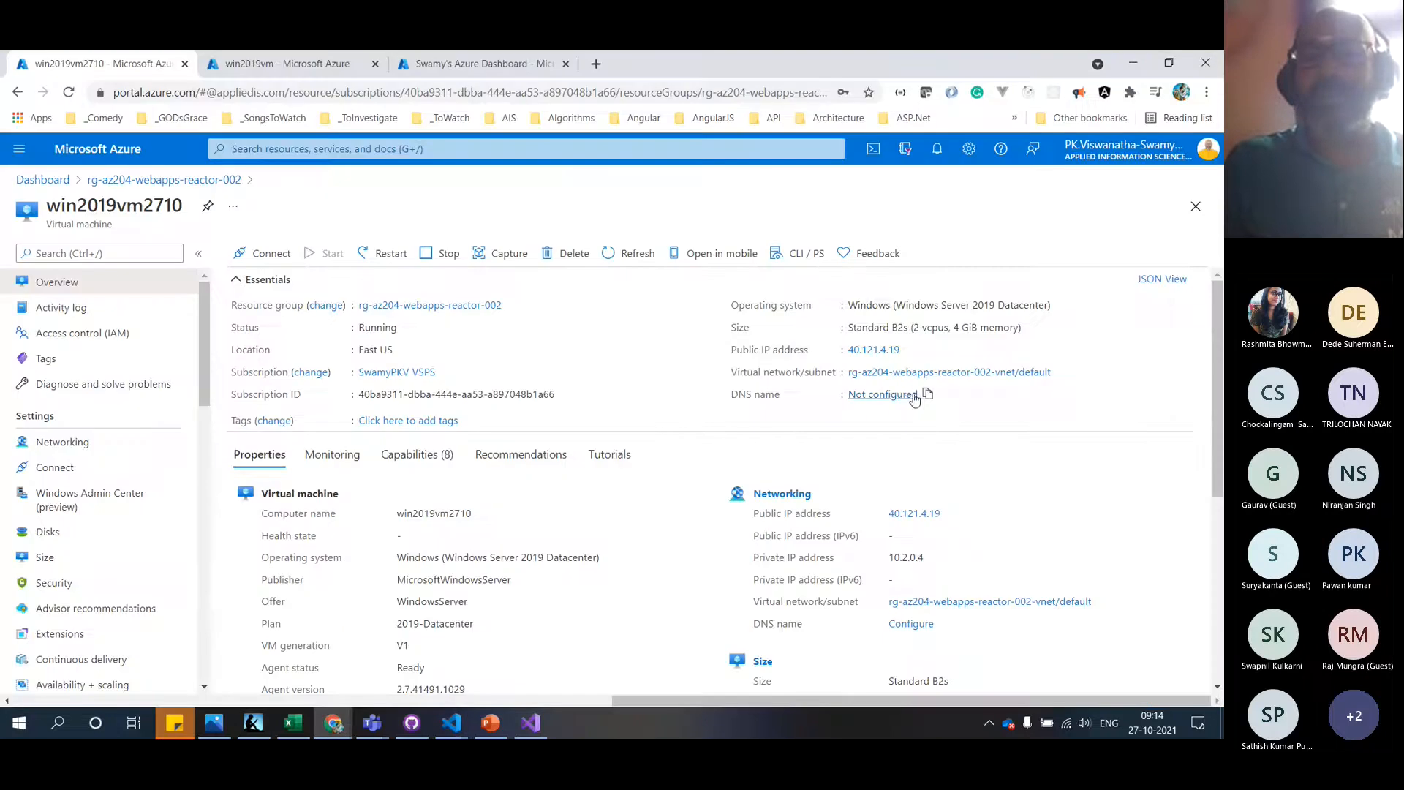
key(alt+Tab)
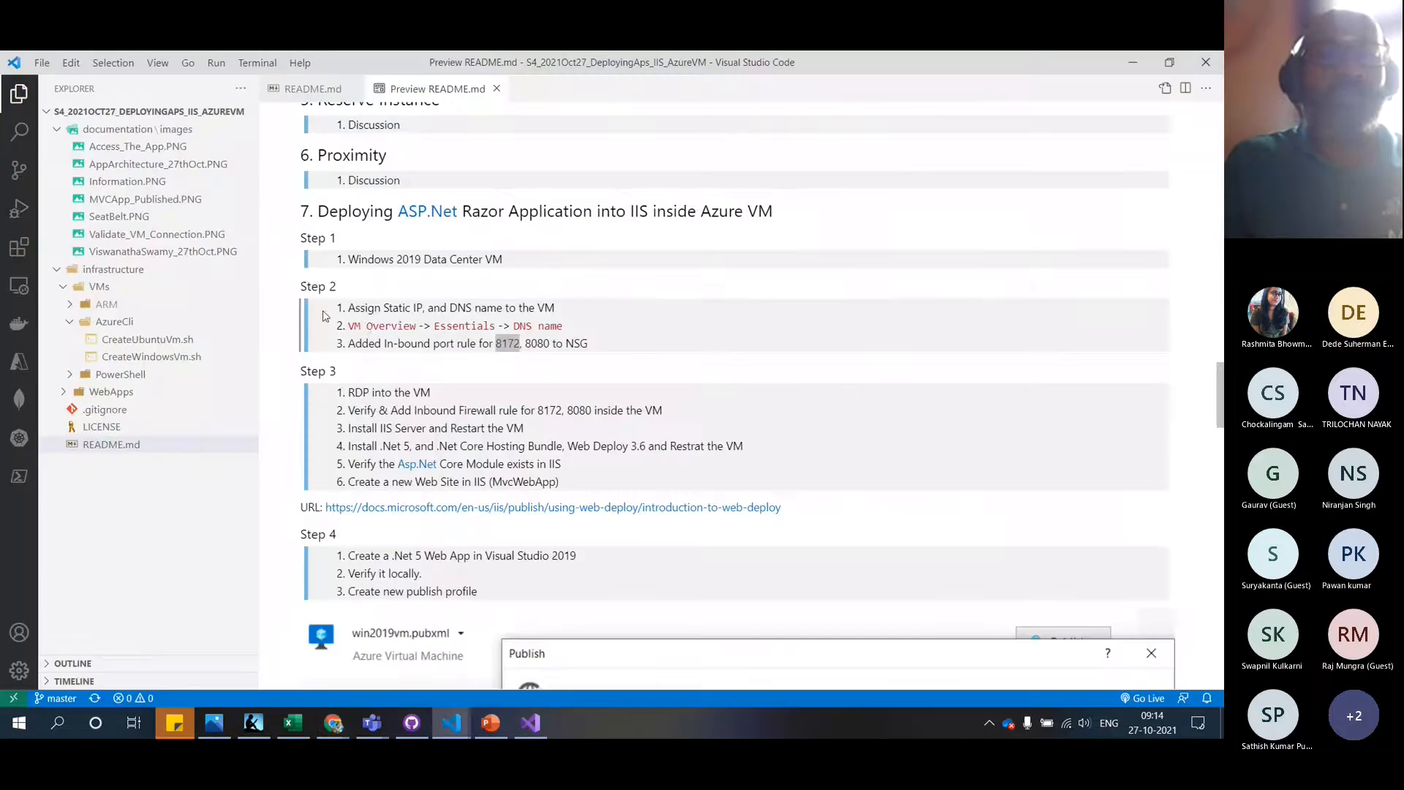
key(alt+Tab)
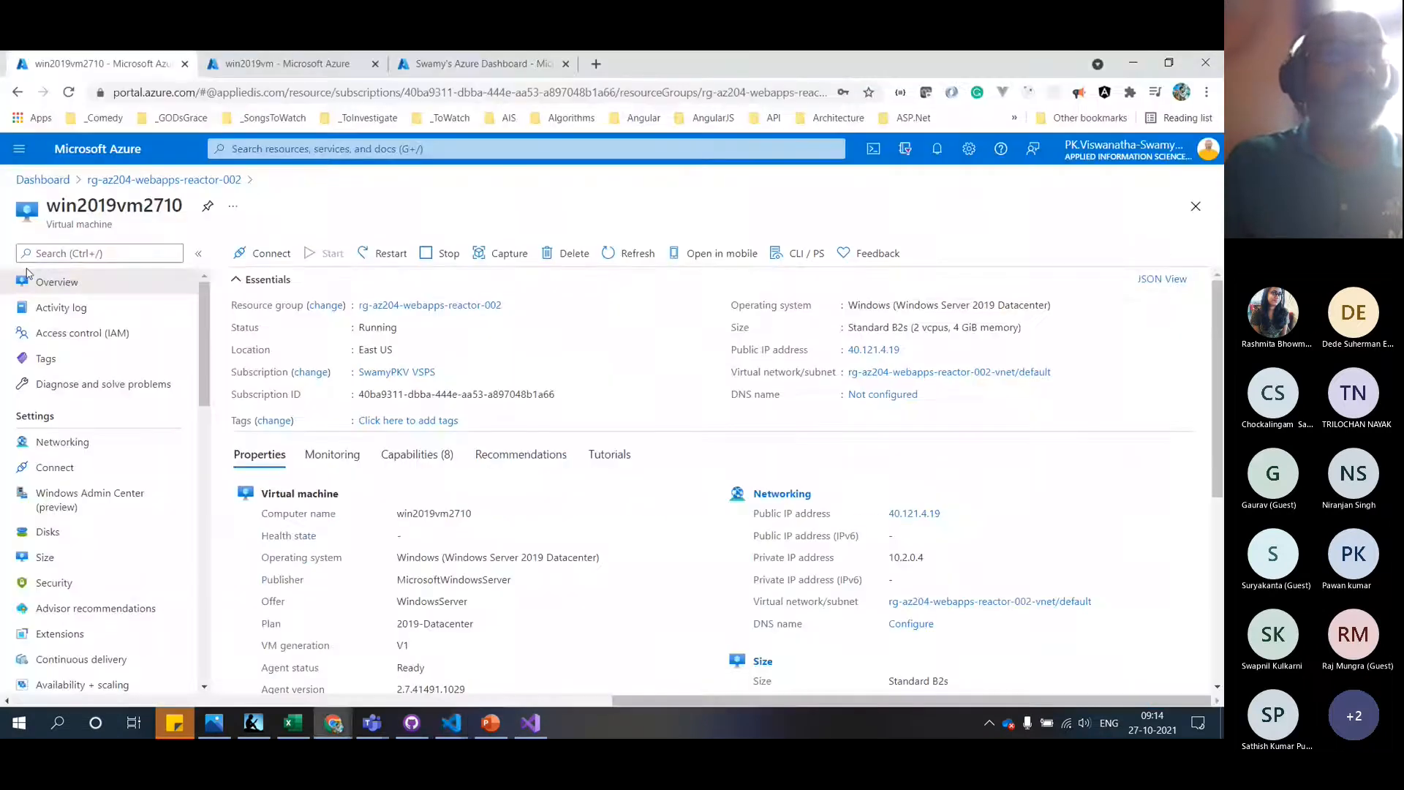
key(alt+Tab)
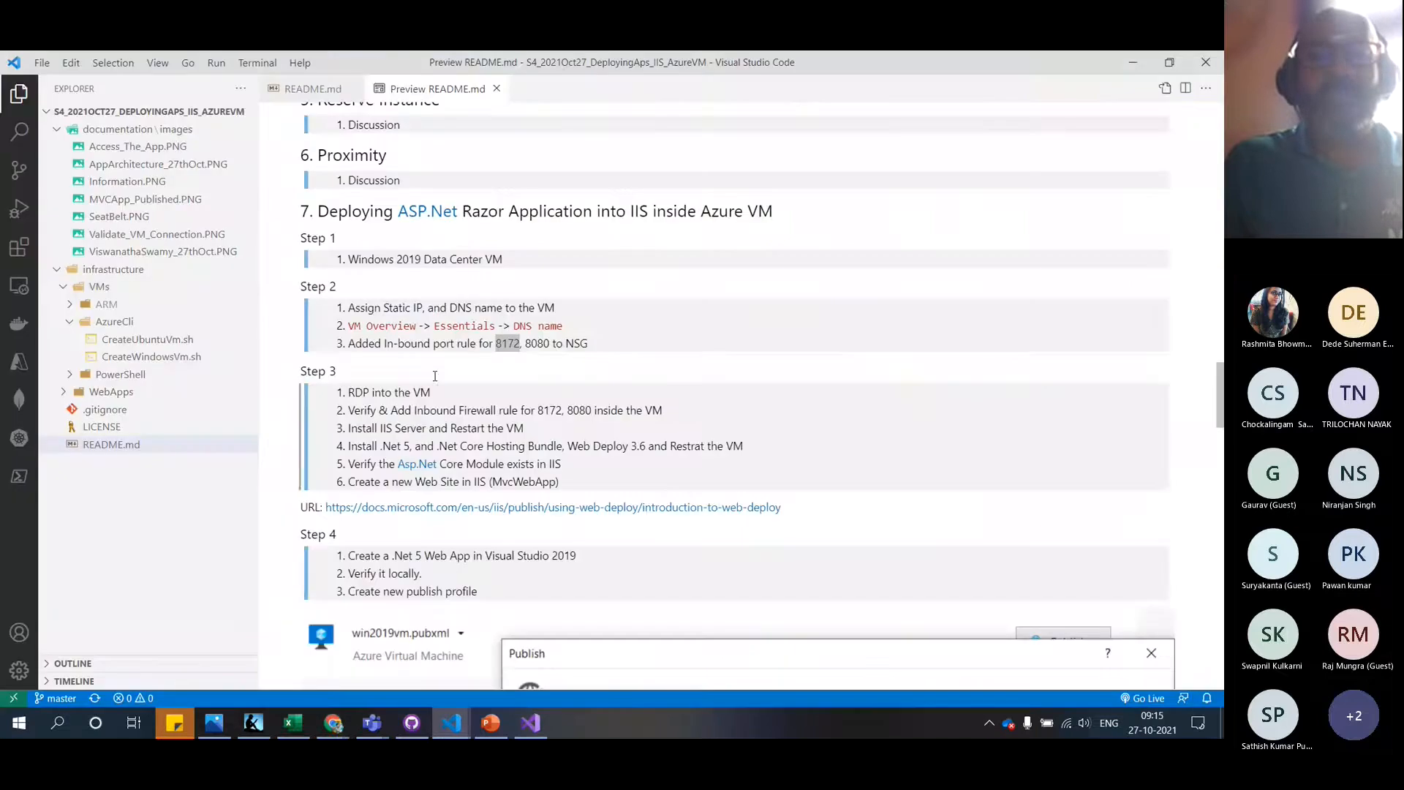
key(alt+Tab)
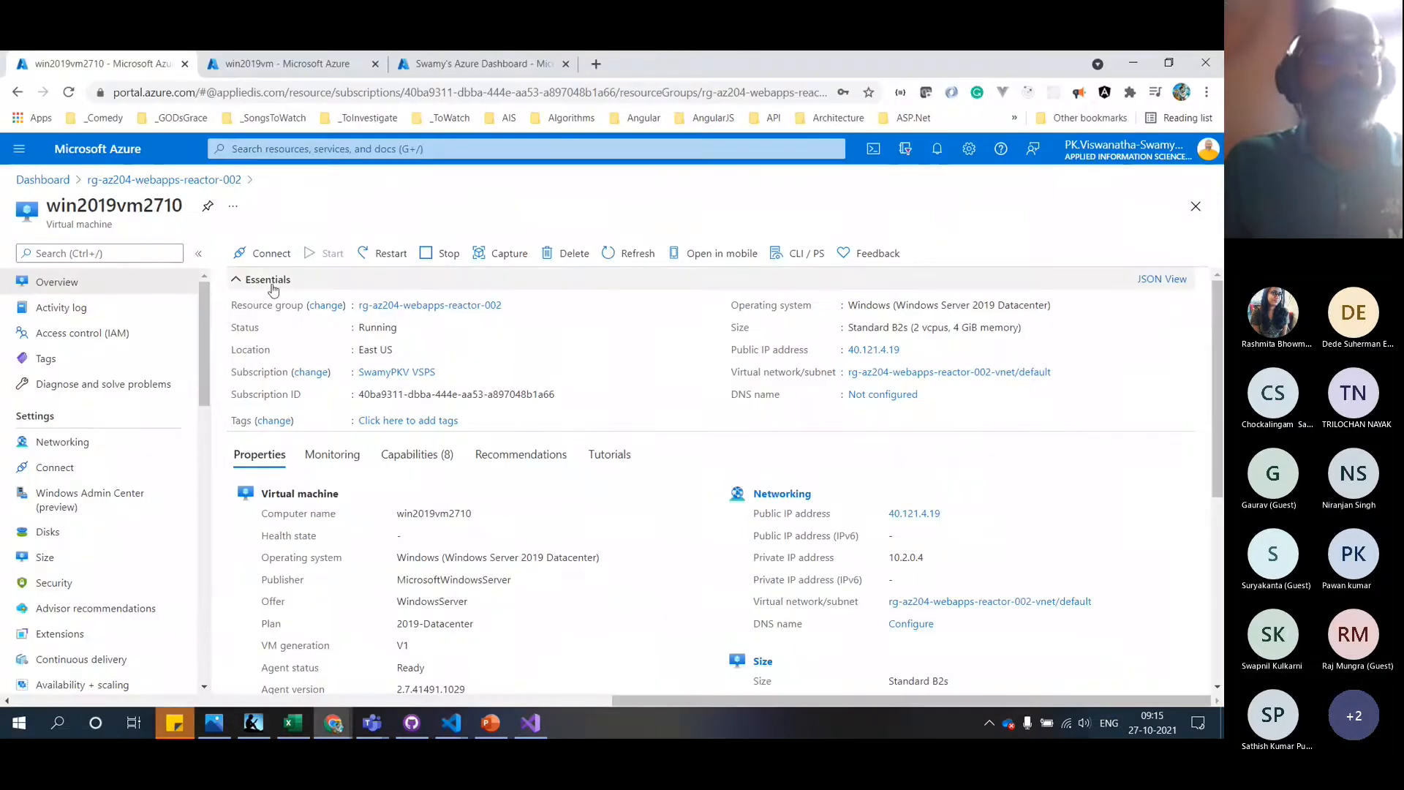
key(alt+Tab)
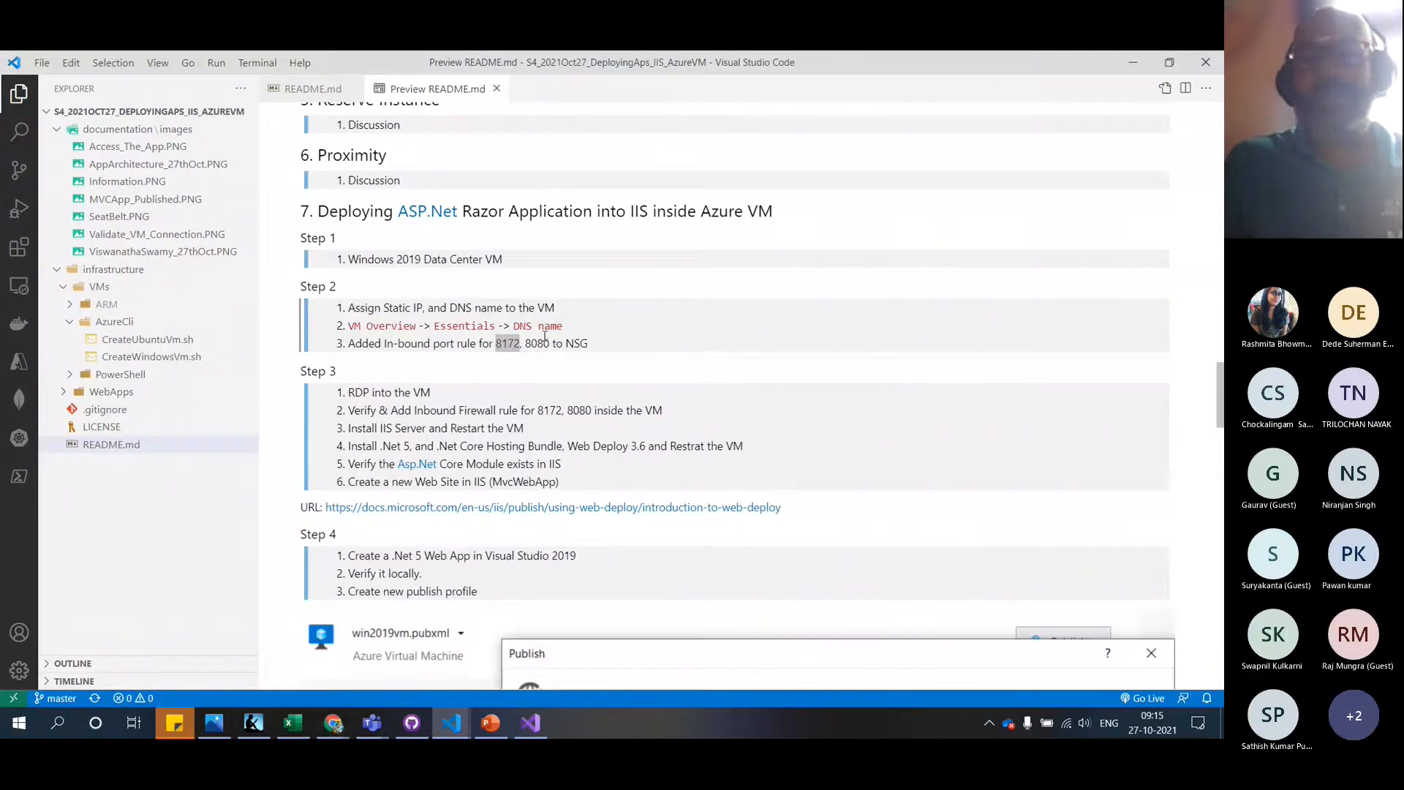
key(alt+Tab)
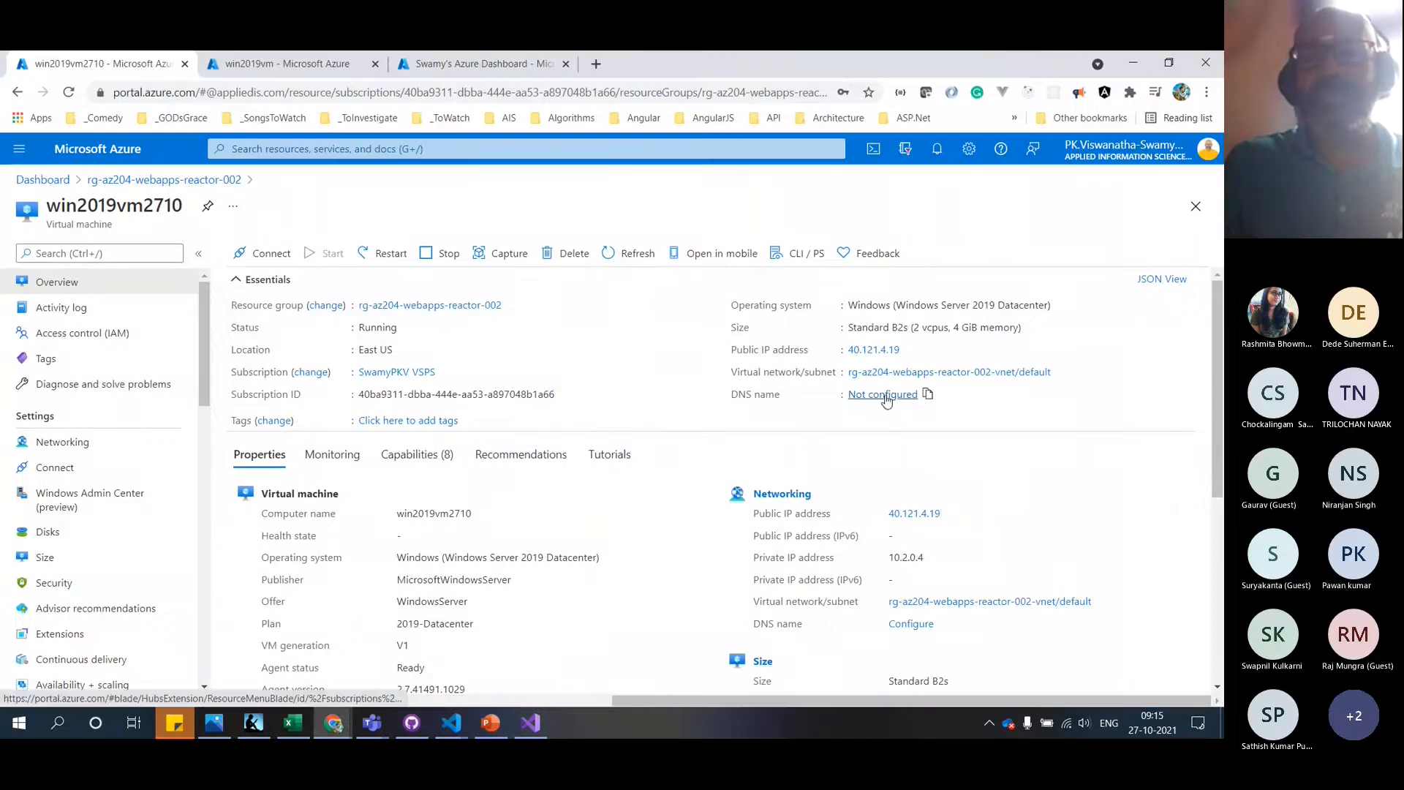
Make public IP win2019vm2710-ip static with DNS name label win2019vm2710 and save
click(883, 395)
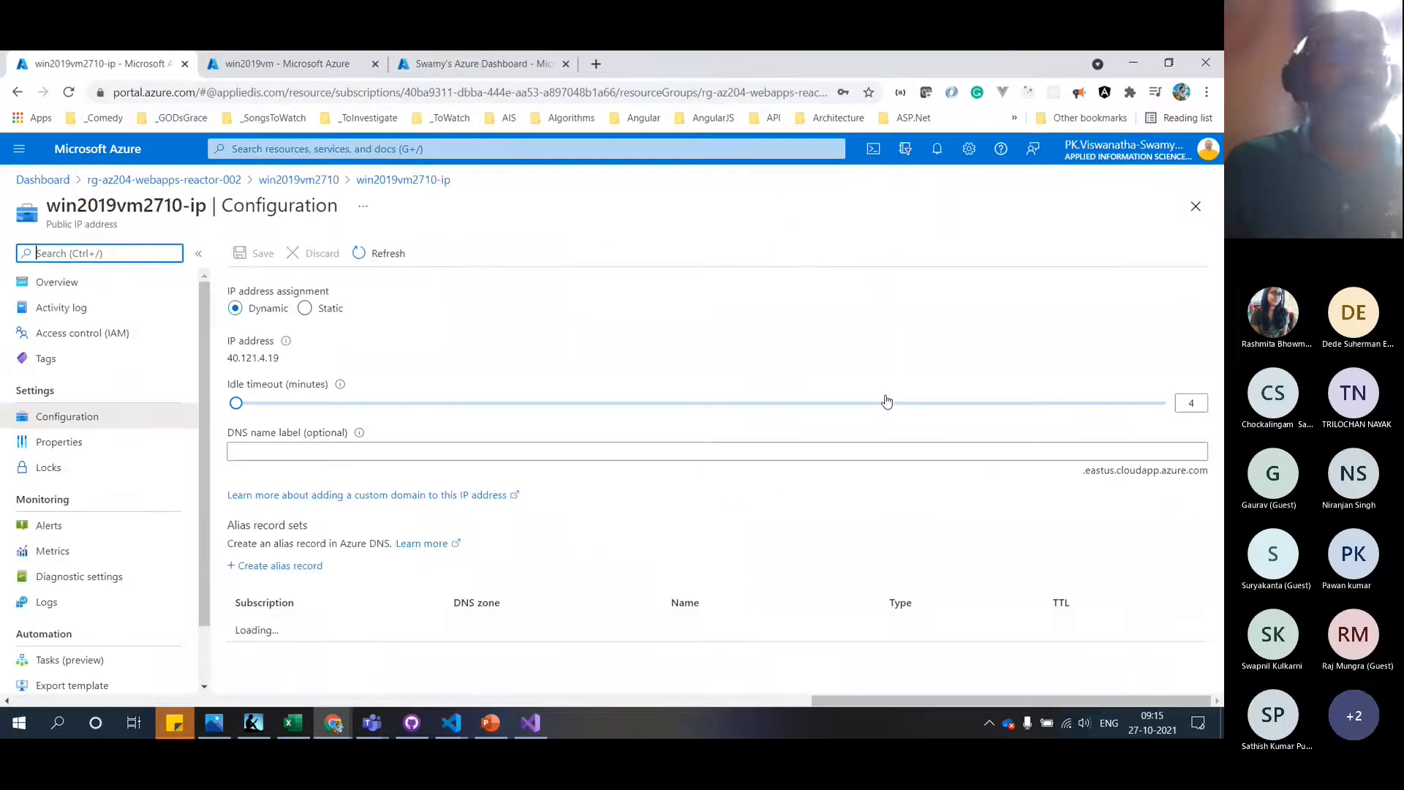
click(304, 308)
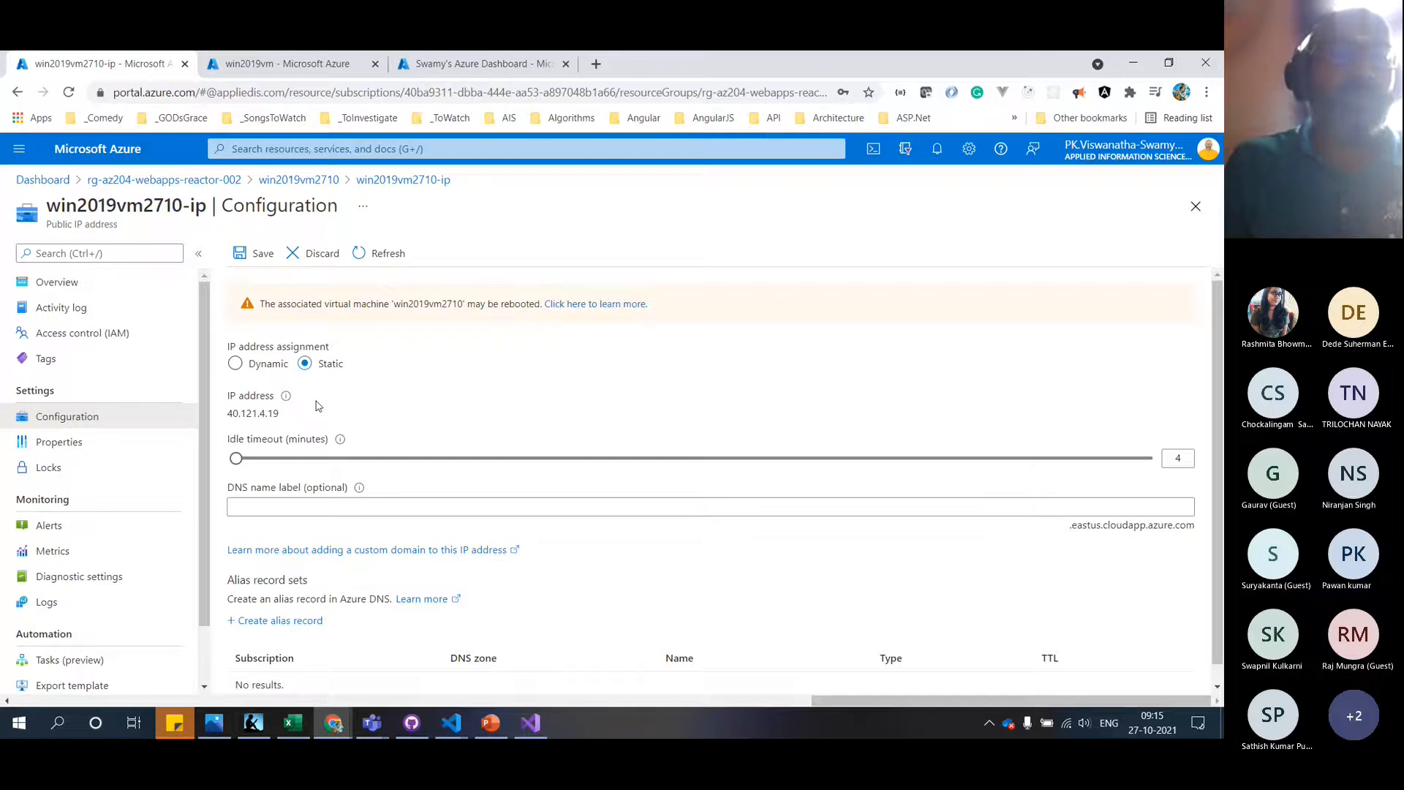
click(403, 506)
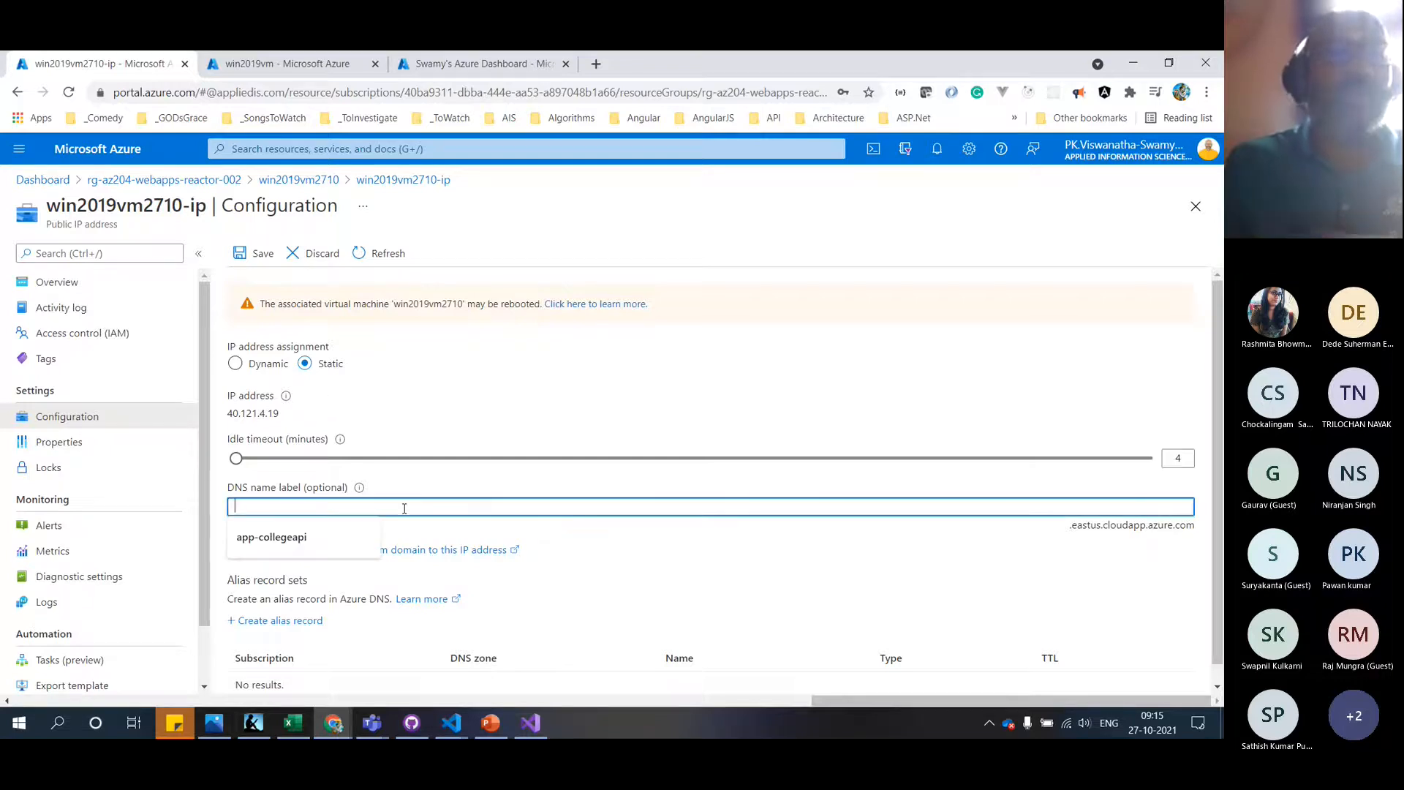
drag(180, 206, 48, 206)
key(ctrl+c)
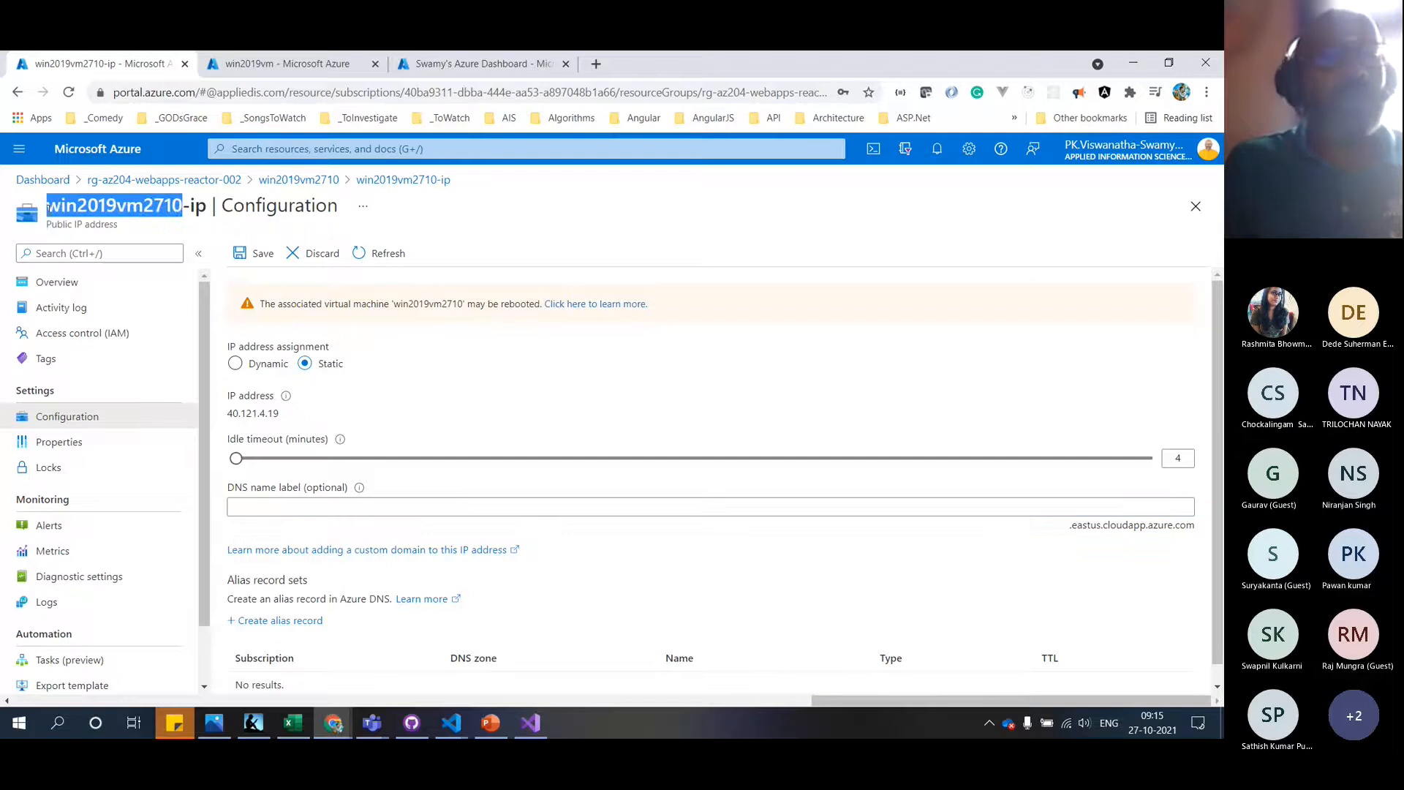
click(302, 507)
key(ctrl+v)
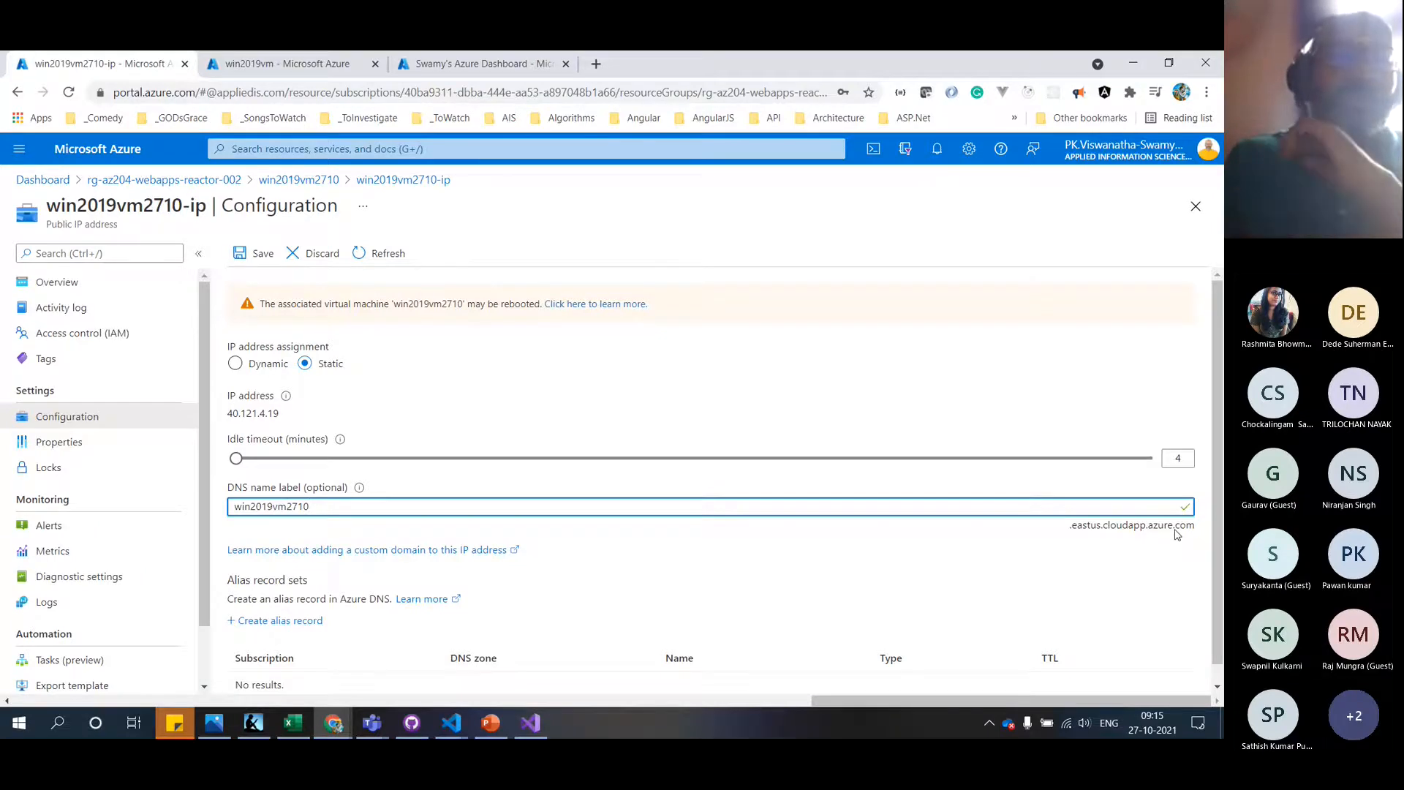
click(259, 256)
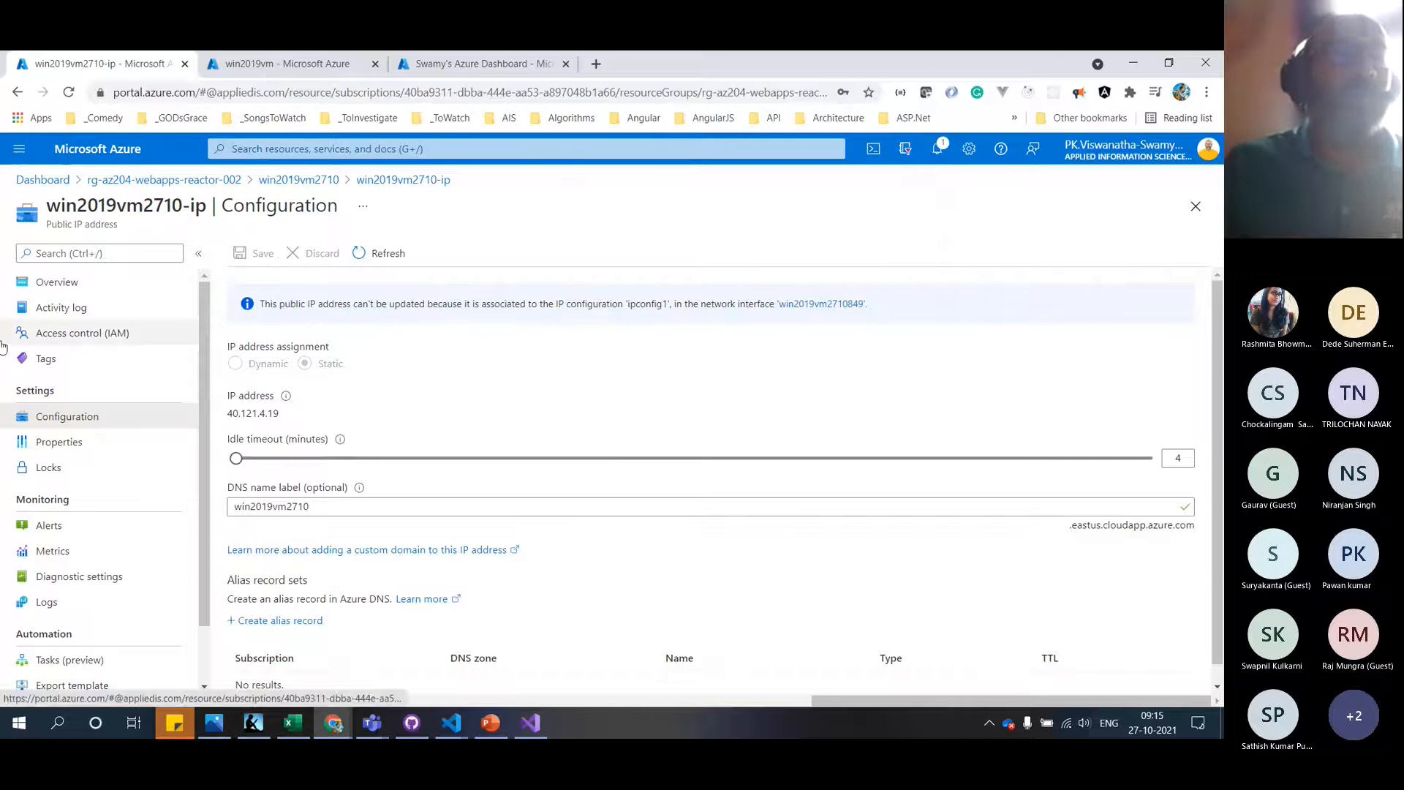
Restart win2019vm2710 from its overview, then view its Networking inbound port rules
click(293, 181)
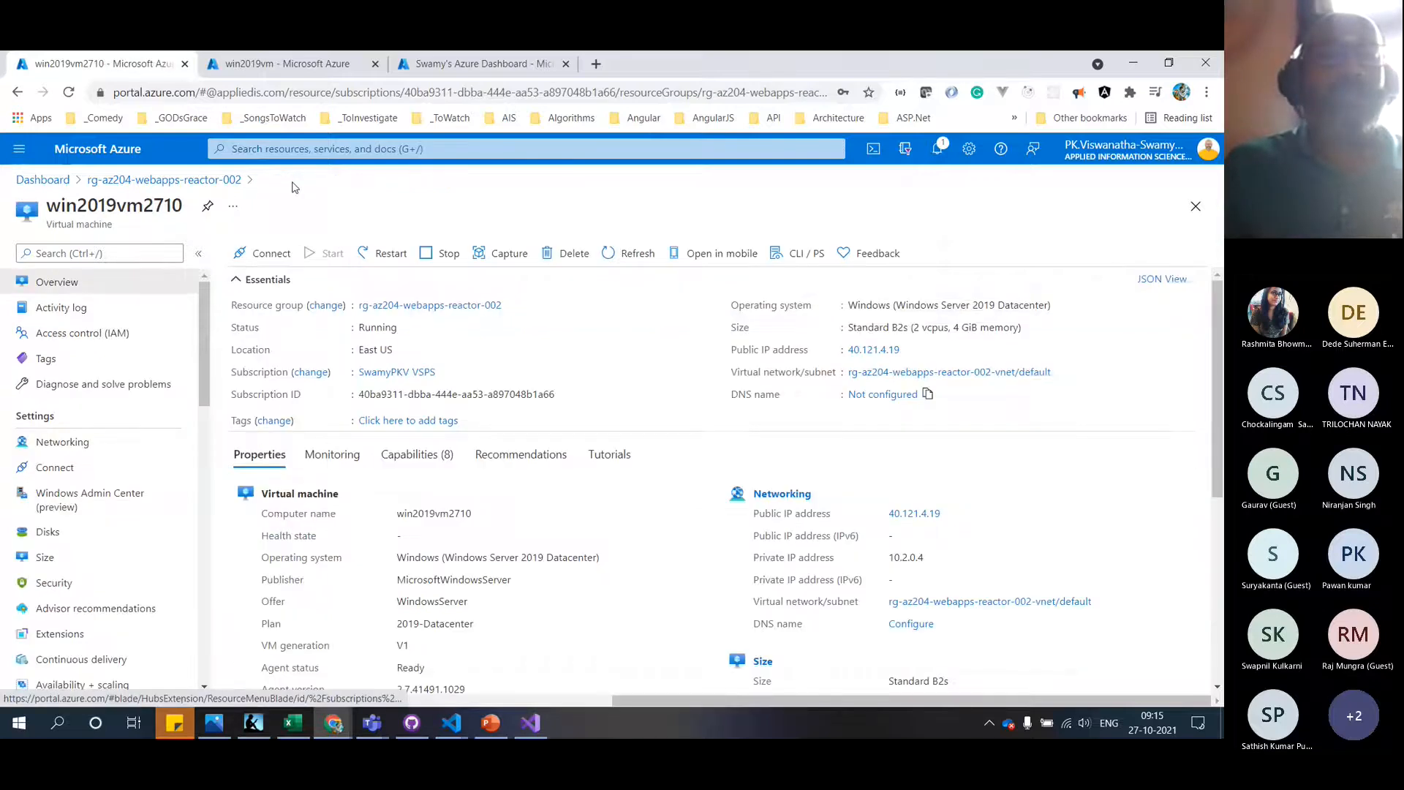
click(386, 253)
click(273, 345)
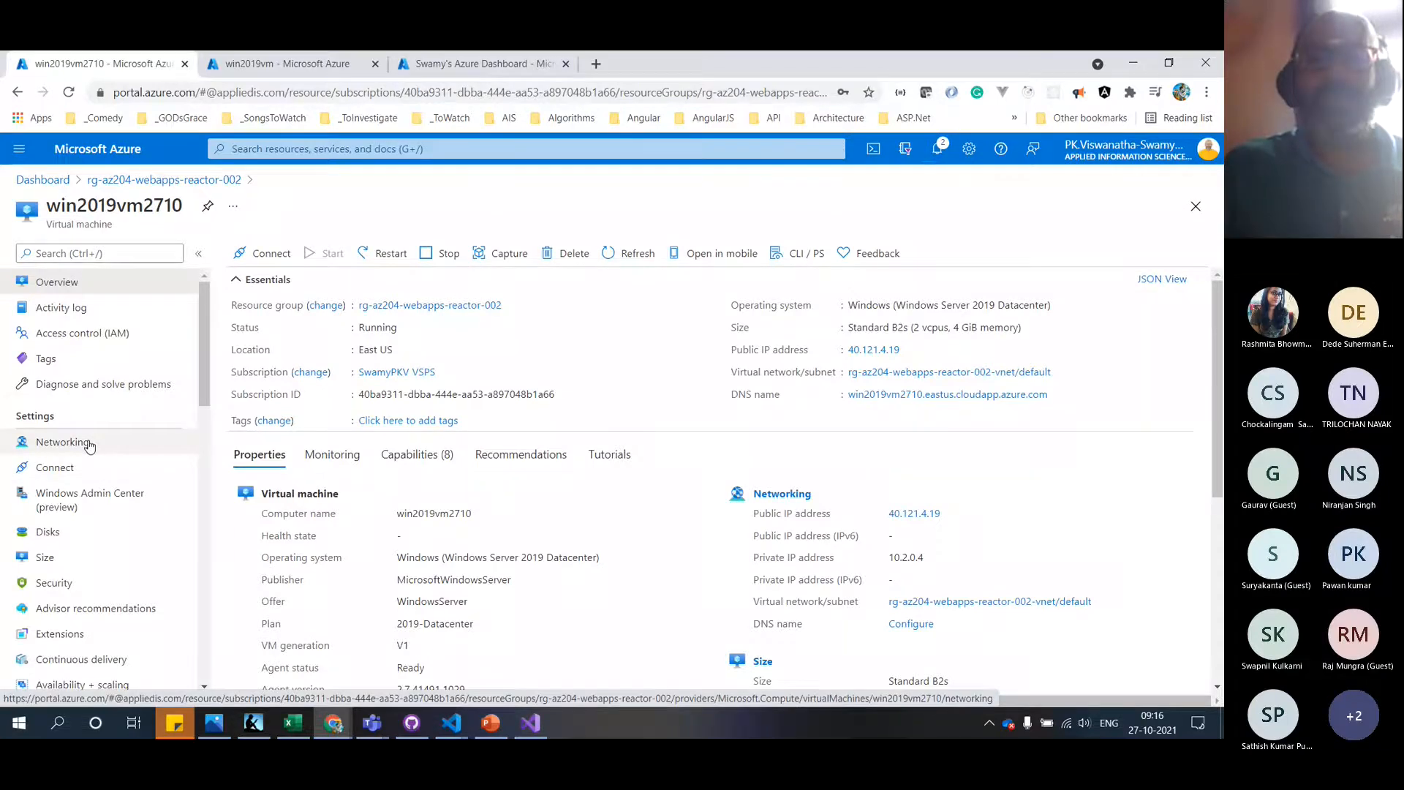
click(62, 442)
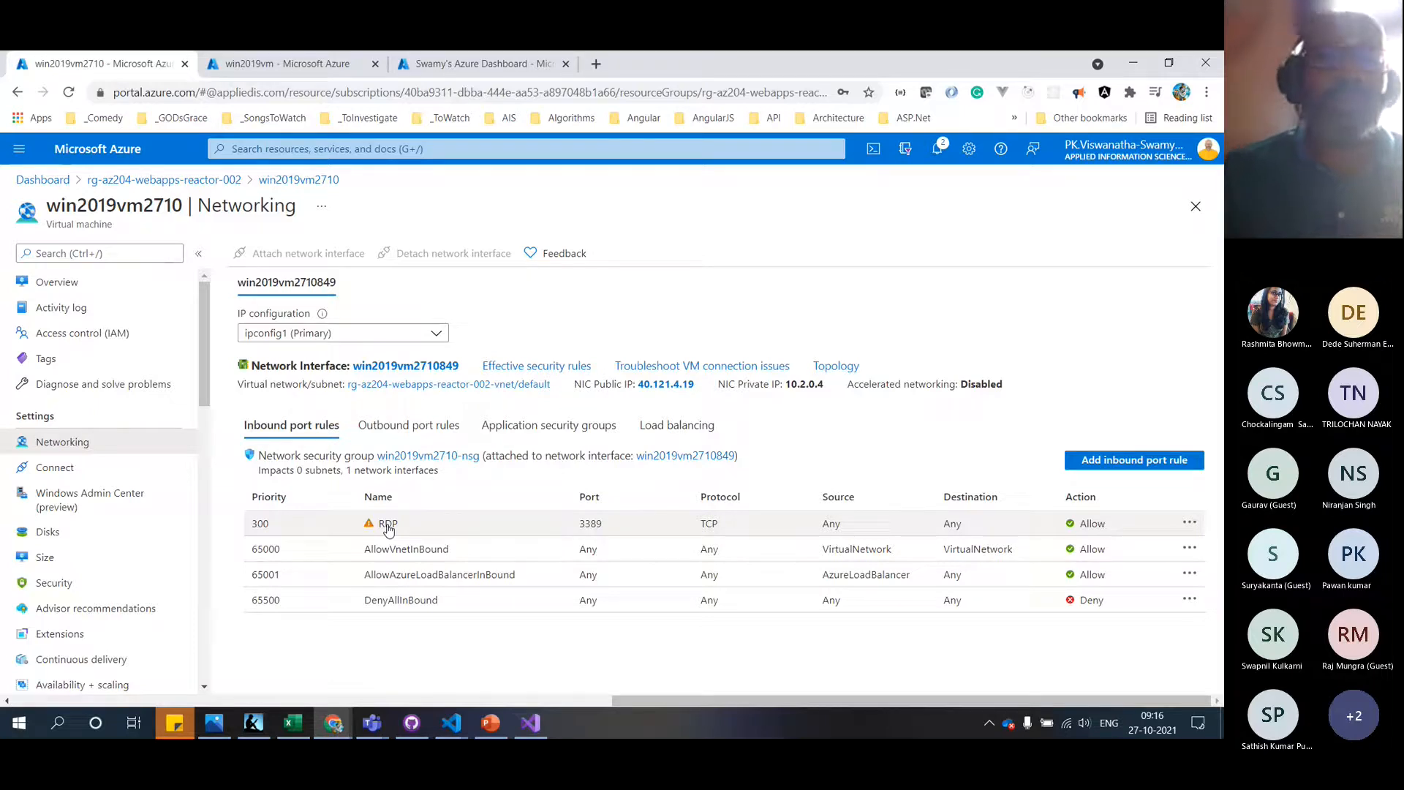
Open win2019vm2710-nsg and list its inbound security rules, checking the README notes
click(437, 456)
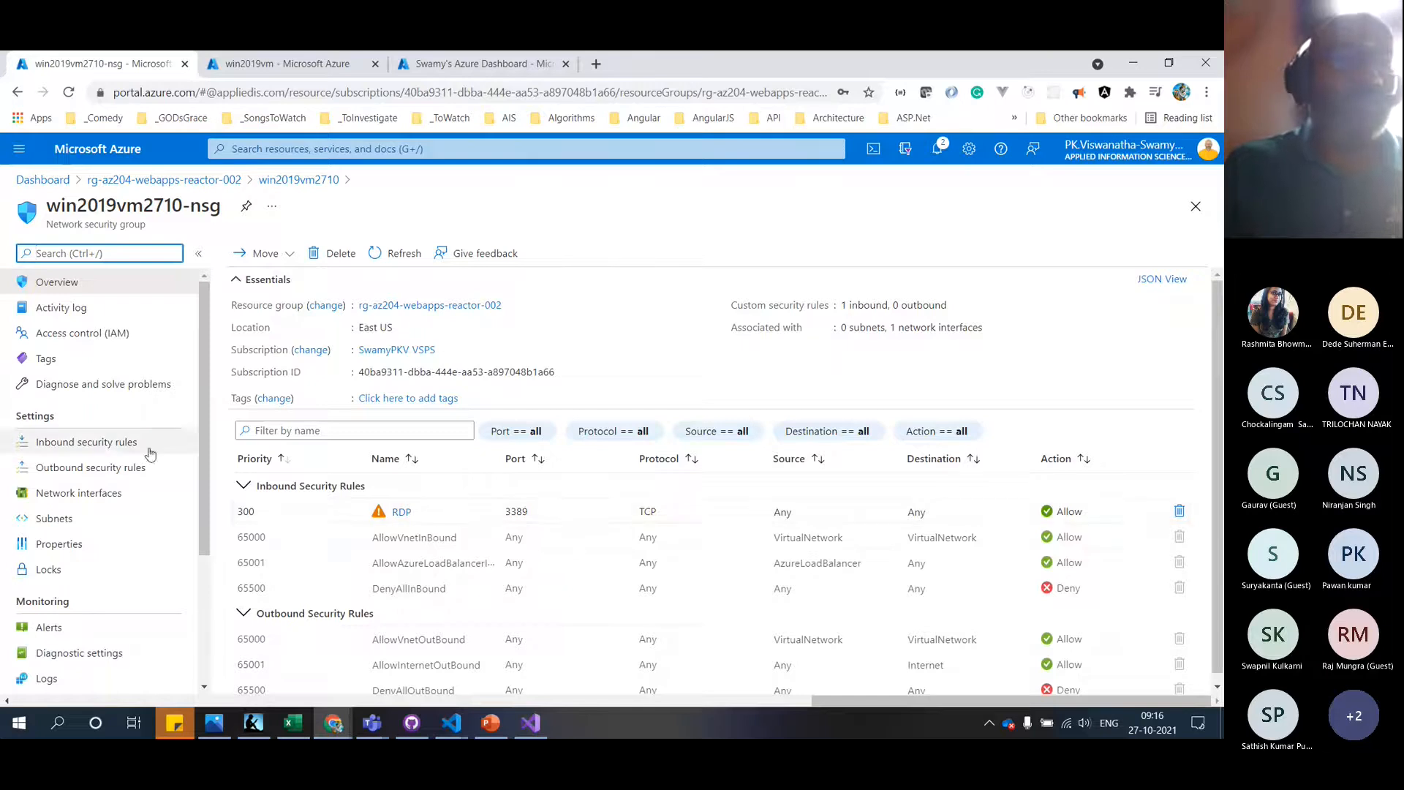
click(110, 448)
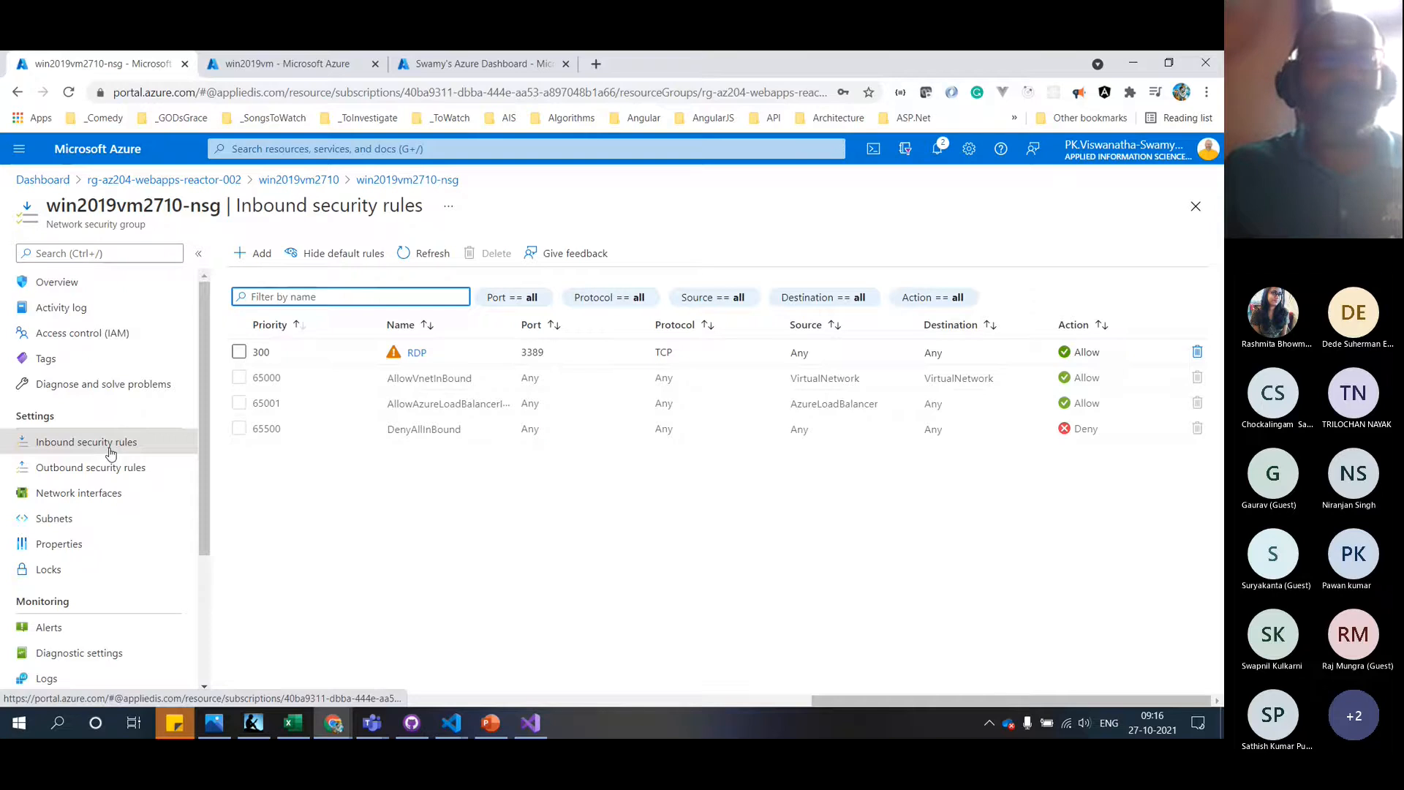
key(alt+Tab)
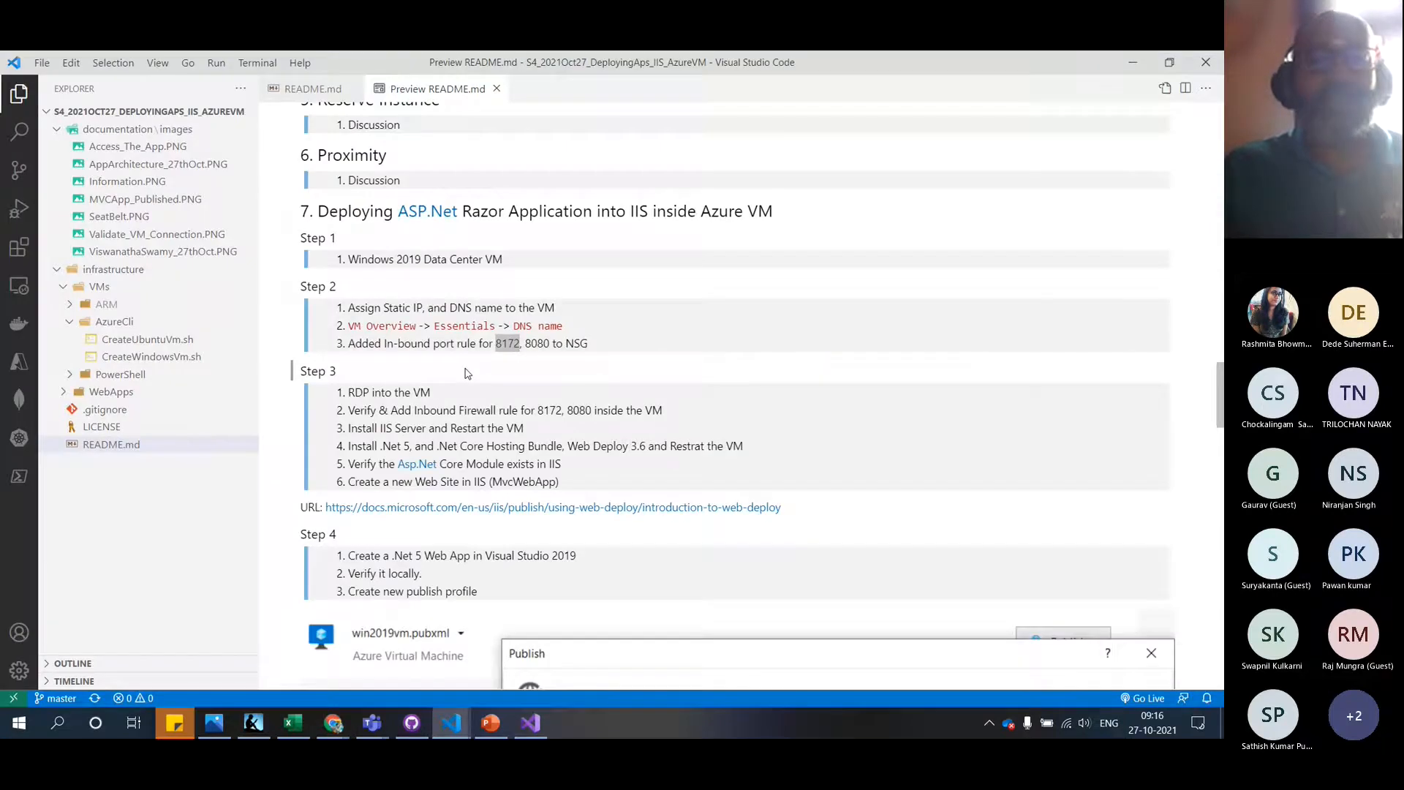
key(alt+Tab)
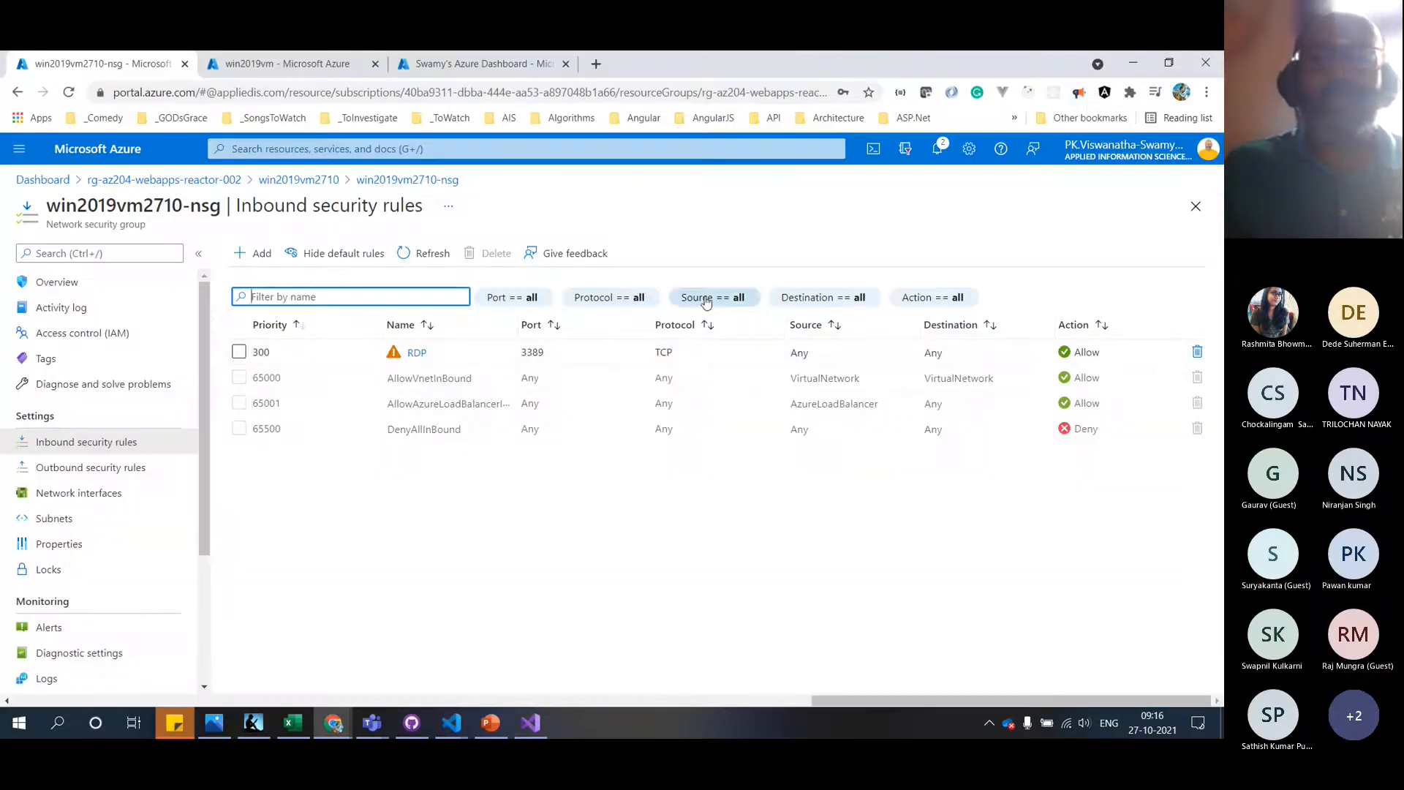
Add inbound security rule Port_8080 allowing destination port 8080
click(251, 256)
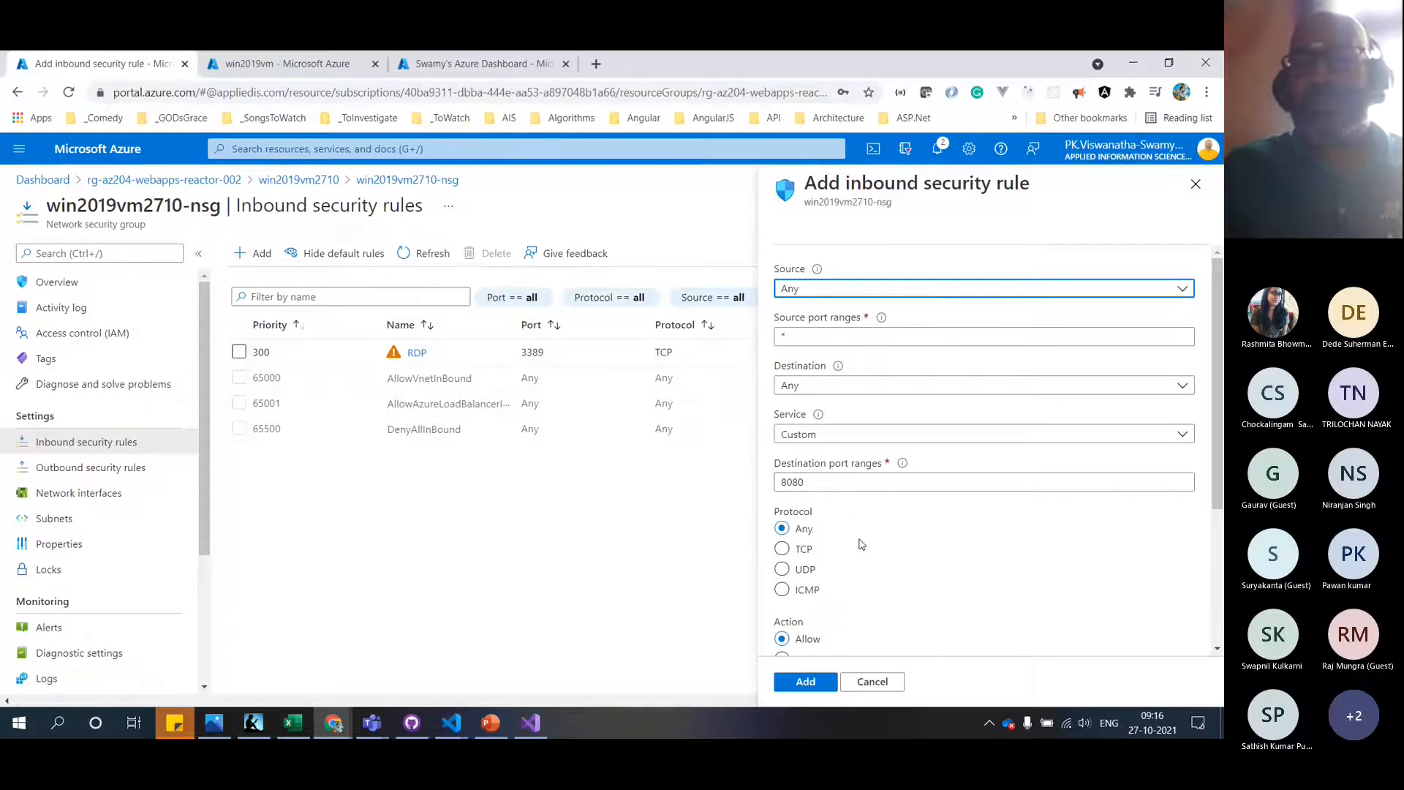
scroll(860, 539, down, 3)
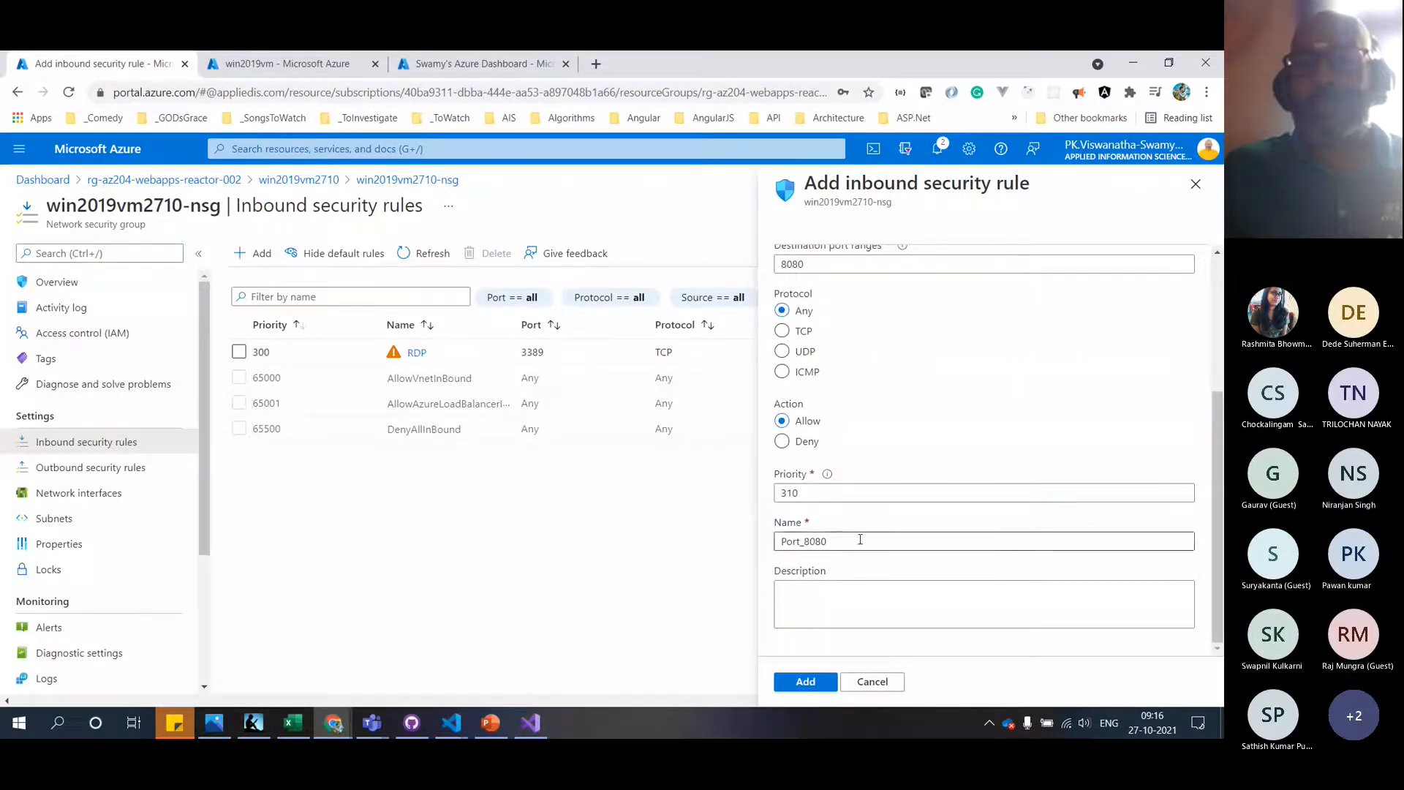
click(807, 681)
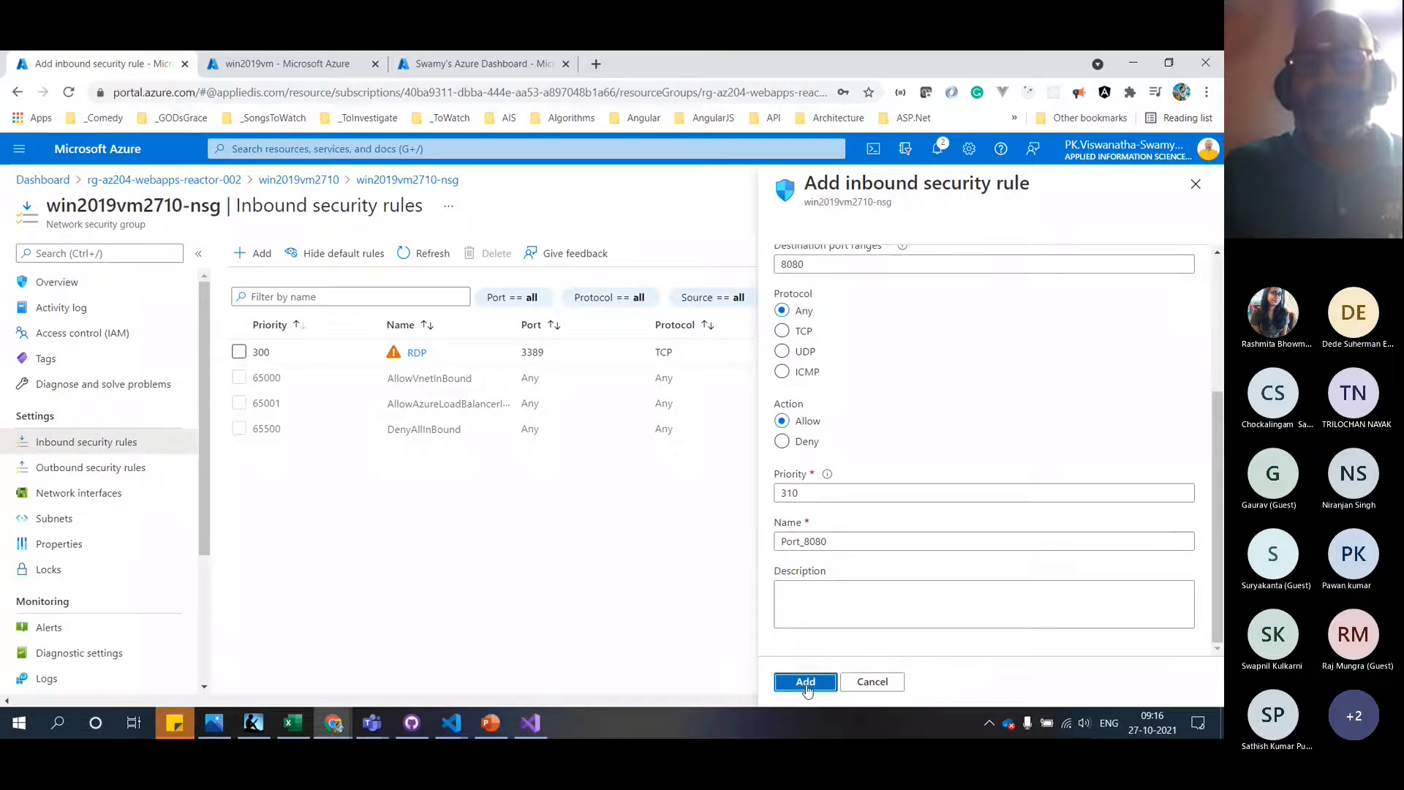
Add a second inbound rule Port_8172 with destination port 8172
click(262, 256)
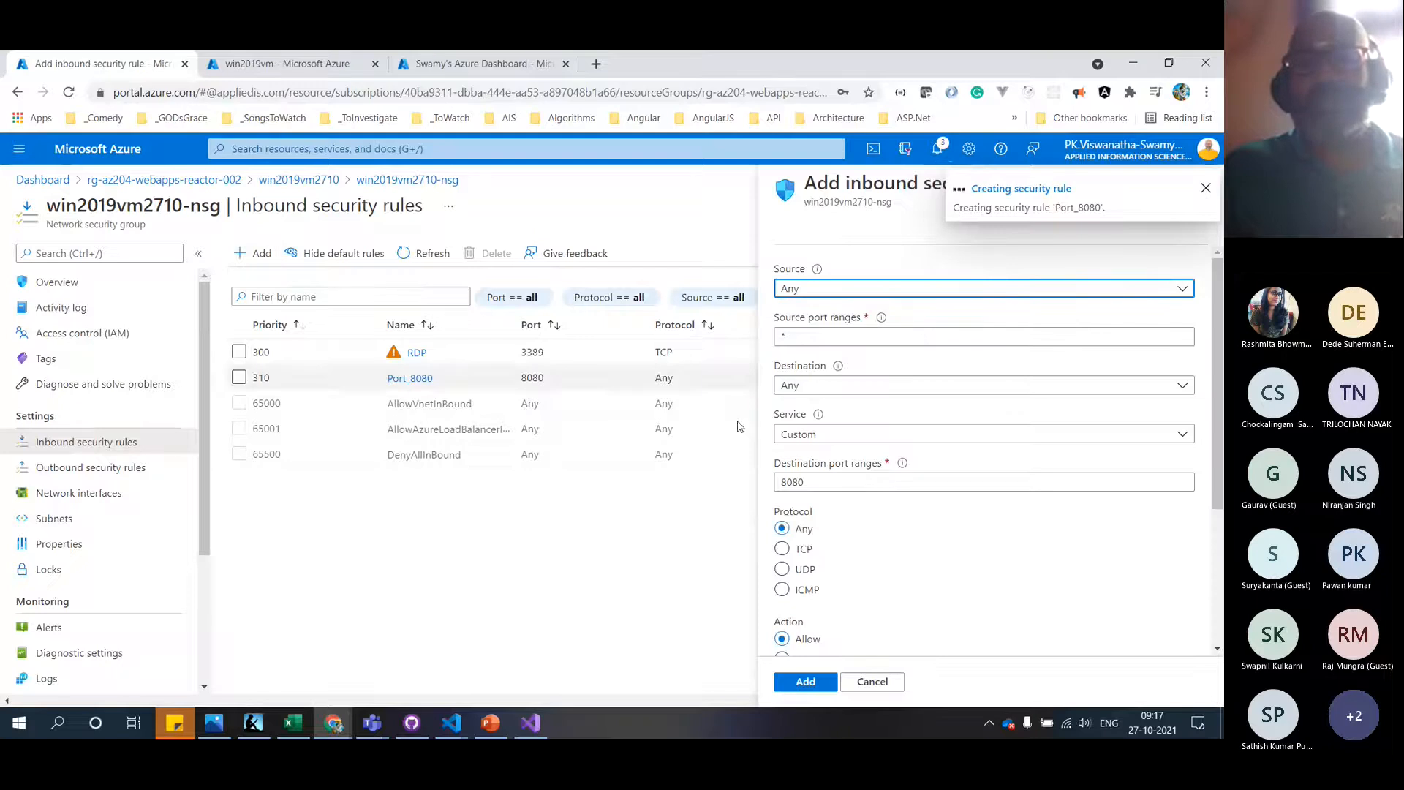
click(814, 480)
double_click(814, 481)
key(ctrl+v)
key(ctrl+z)
key(alt+Tab)
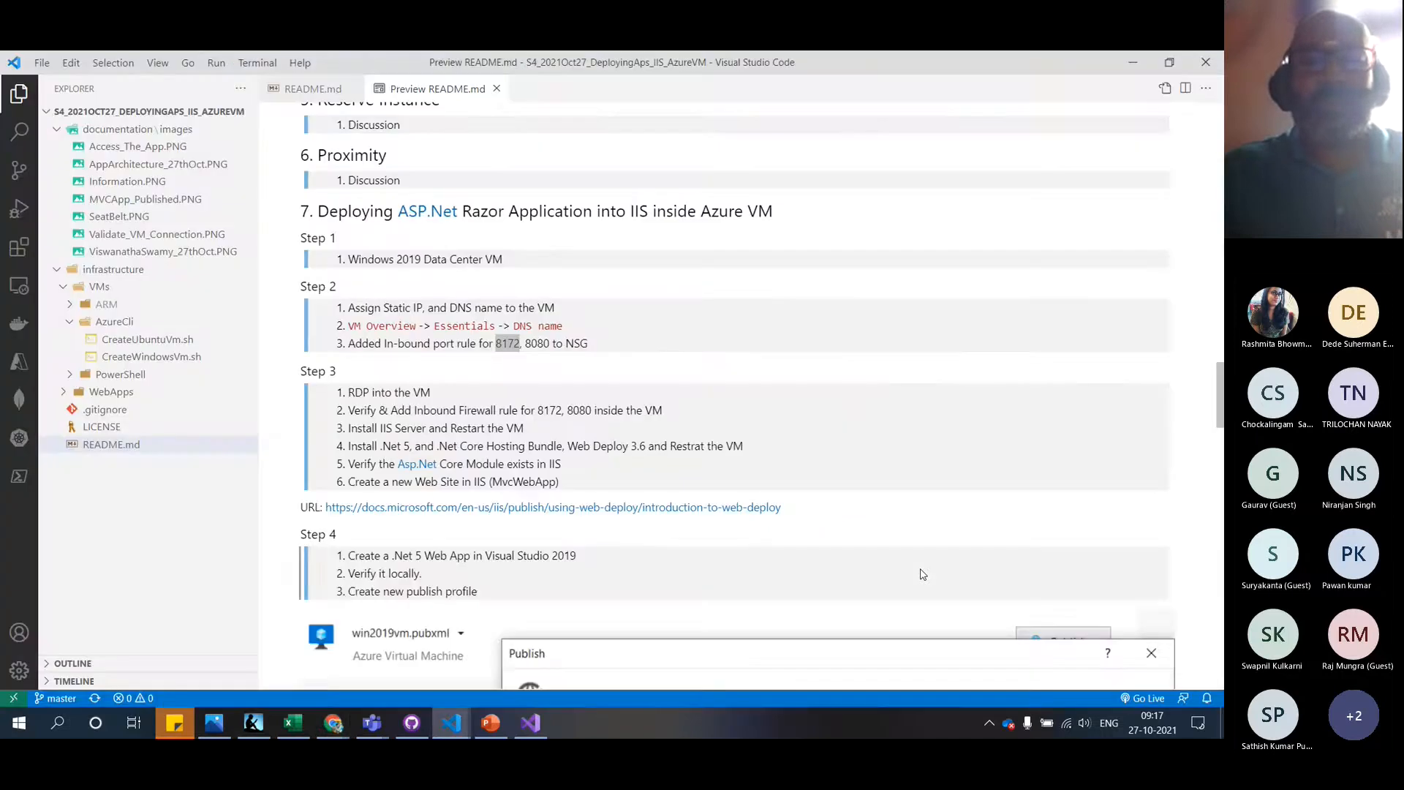
key(alt+Tab)
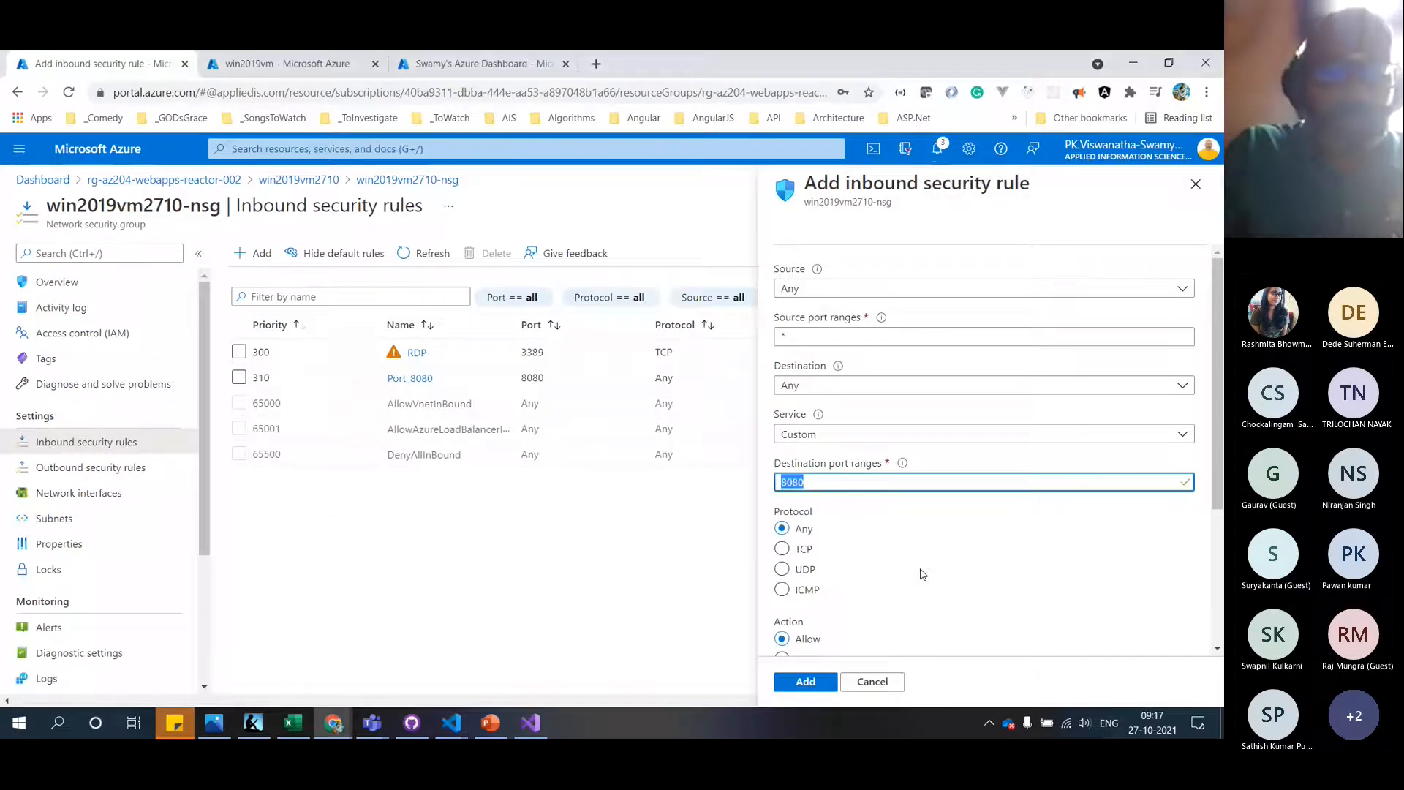
text(8172)
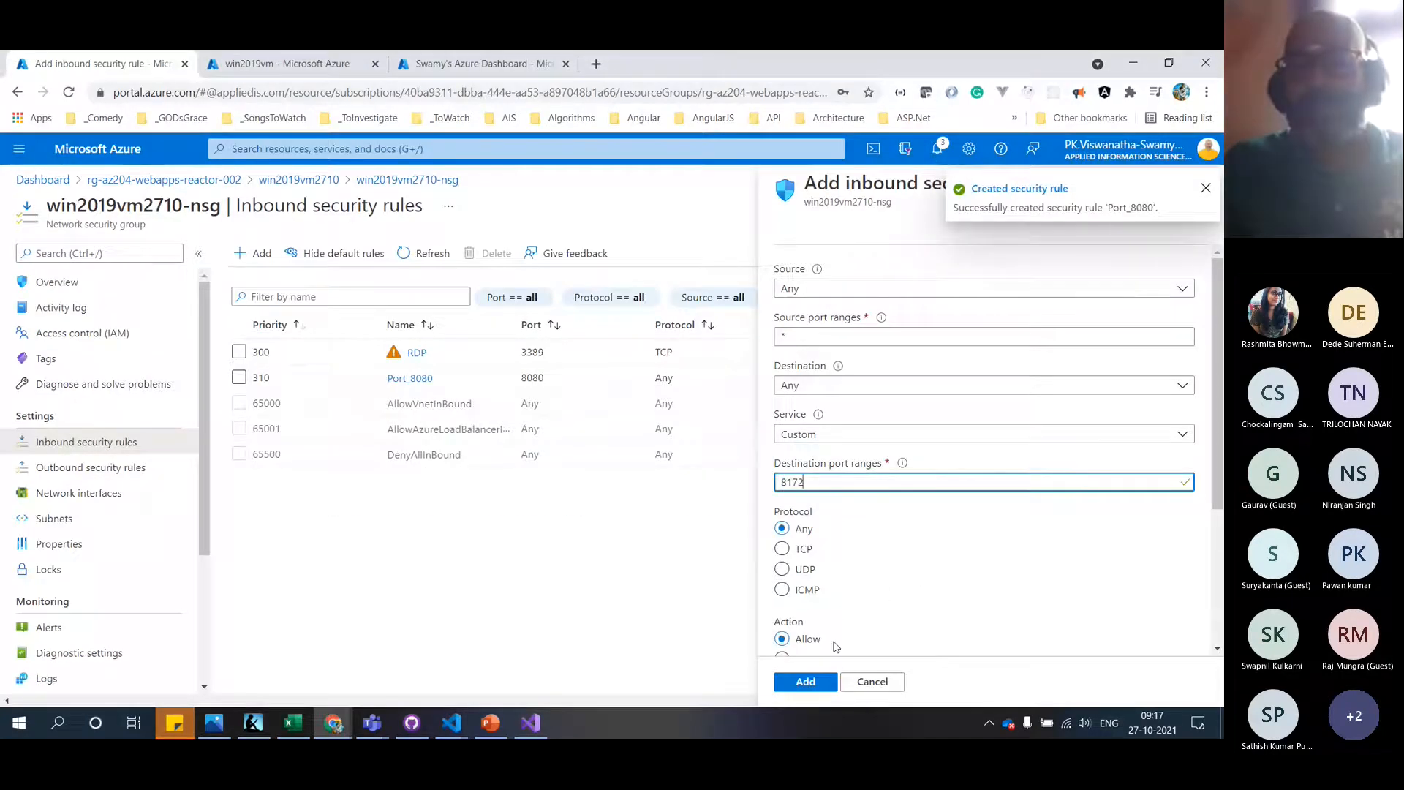
scroll(903, 597, down, 3)
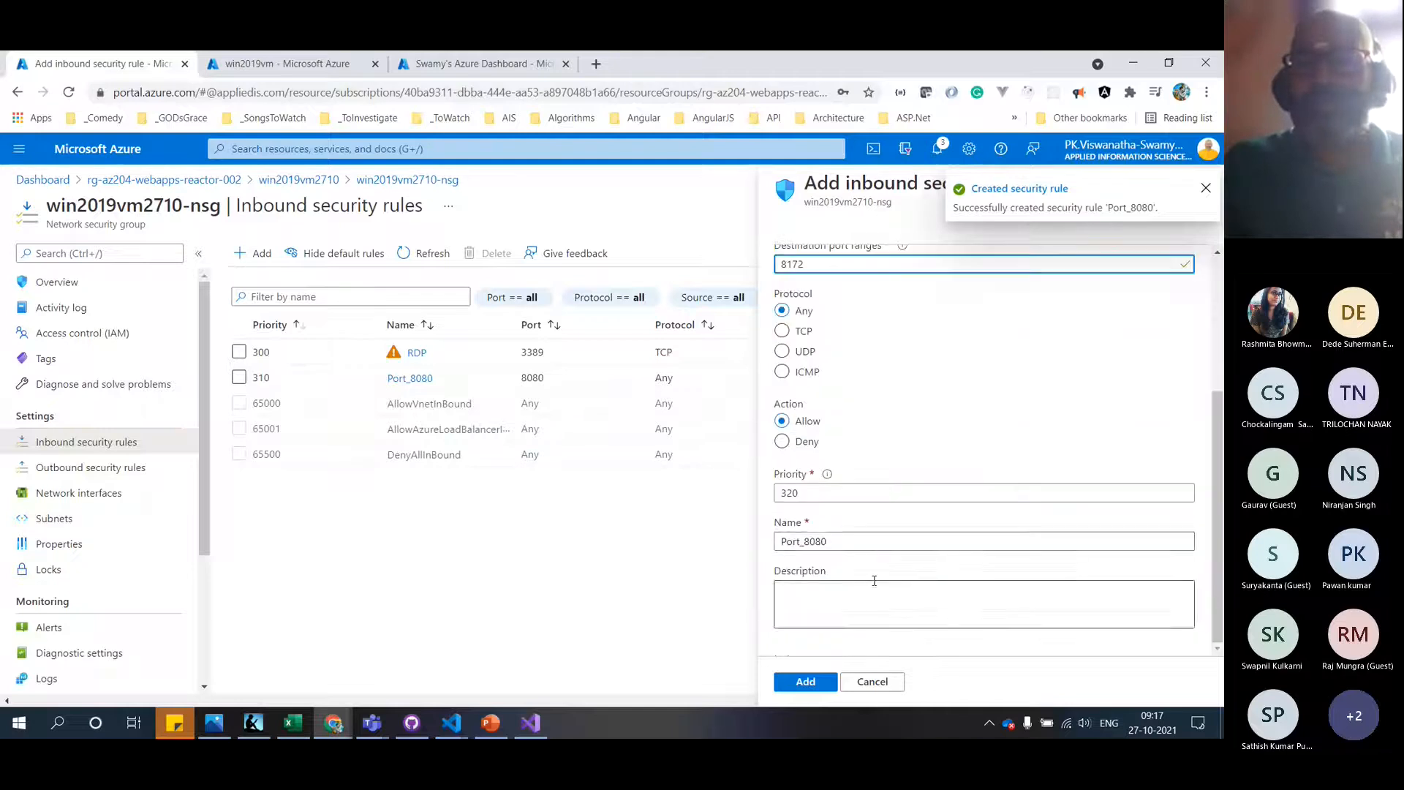
drag(809, 542, 970, 543)
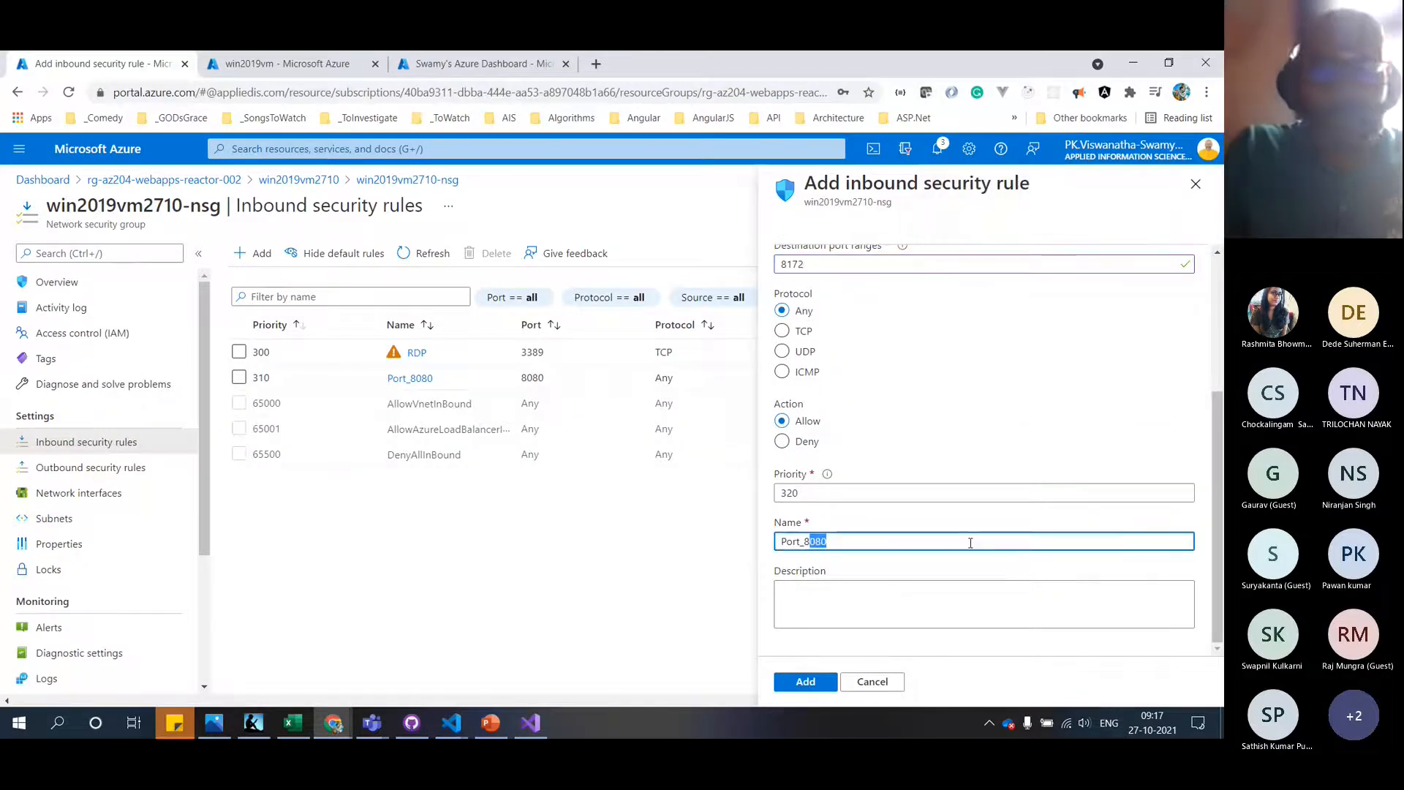
text(172)
click(807, 682)
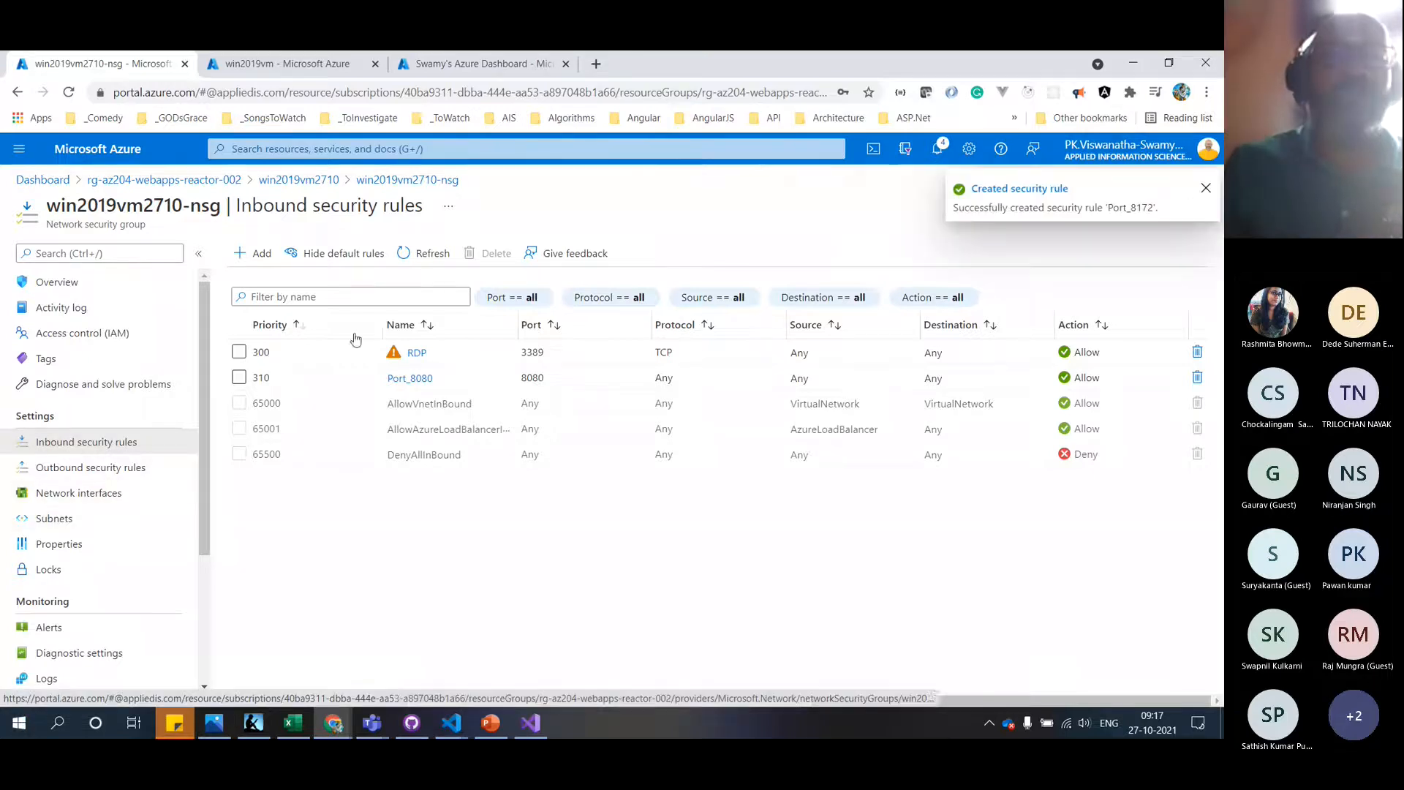
Refresh the inbound rules list until Port_8080 and Port_8172 appear
click(422, 257)
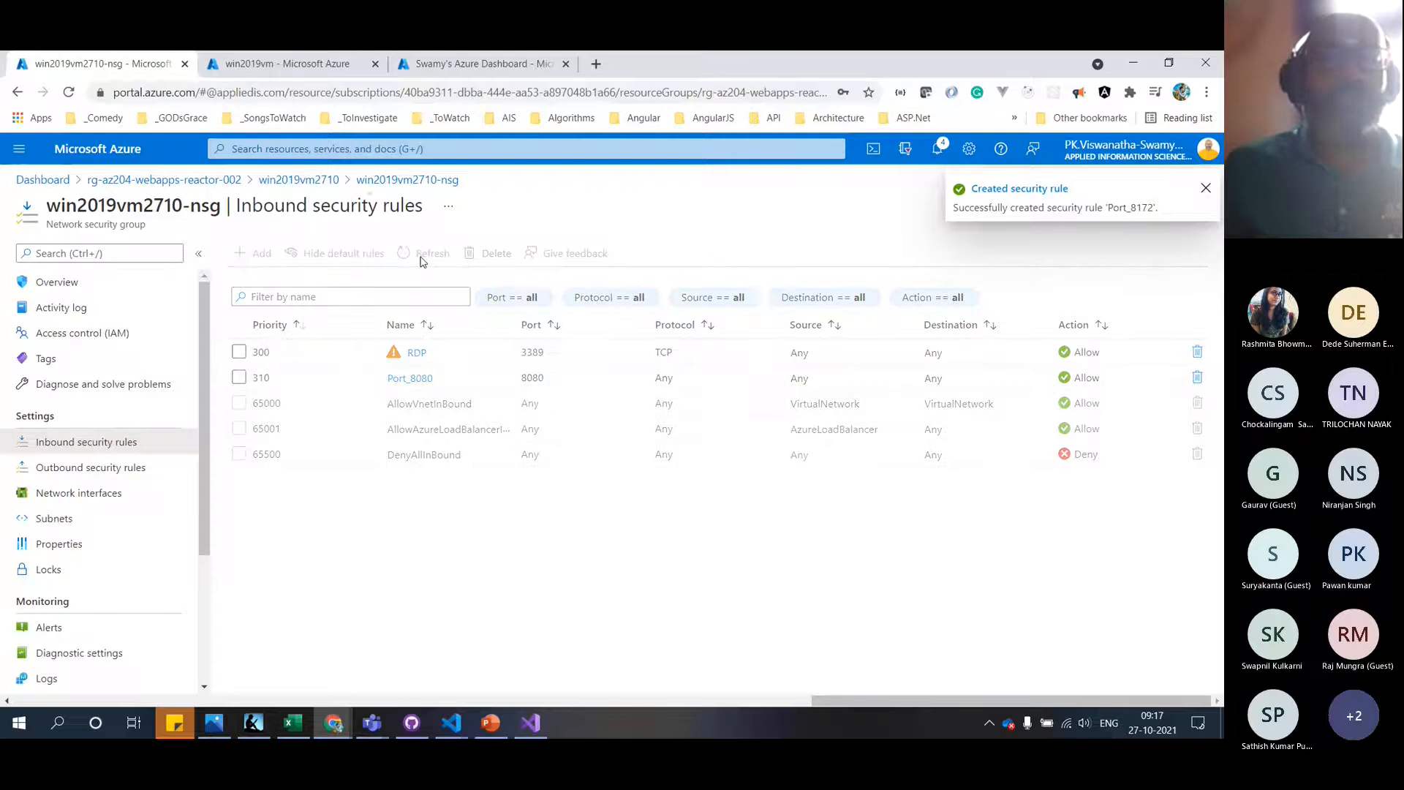
click(422, 256)
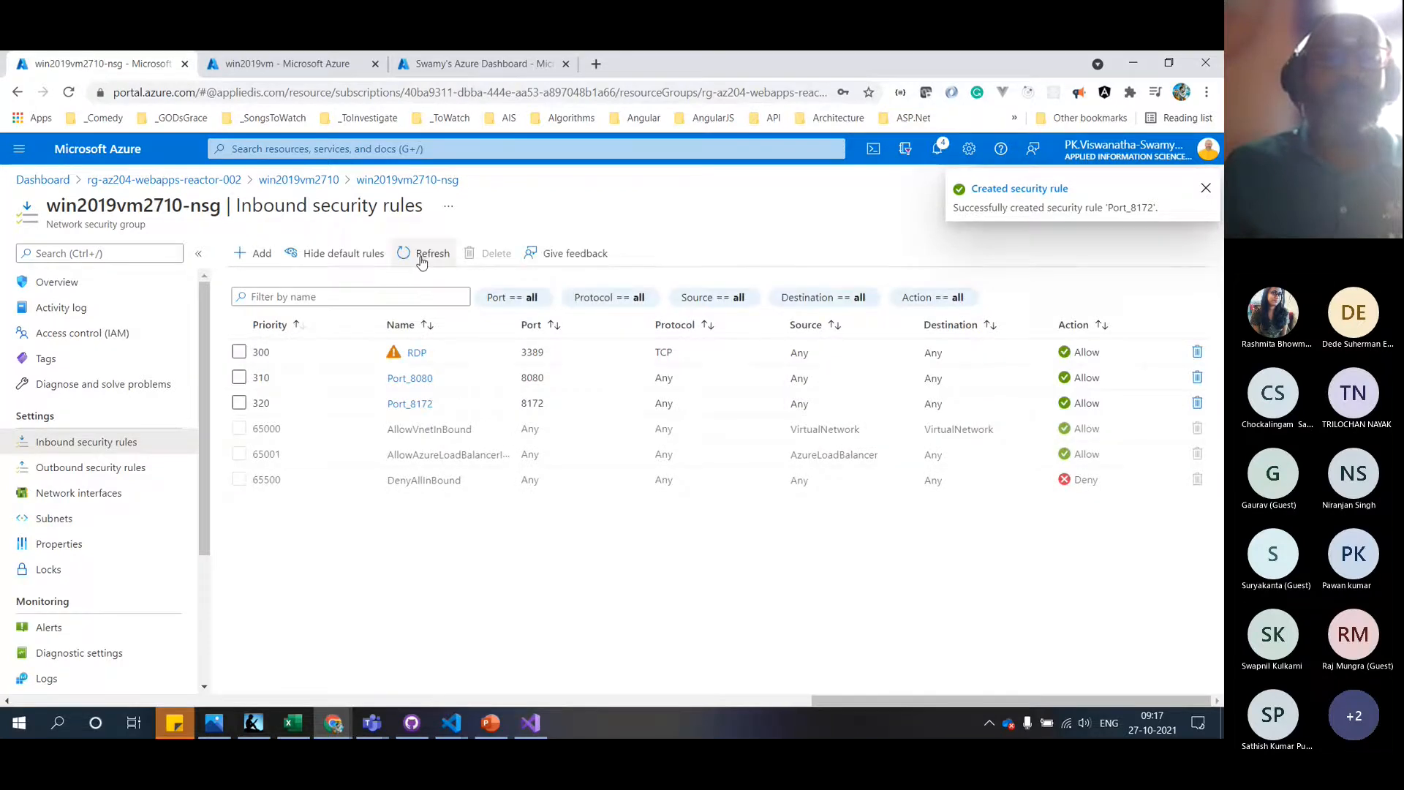
click(422, 258)
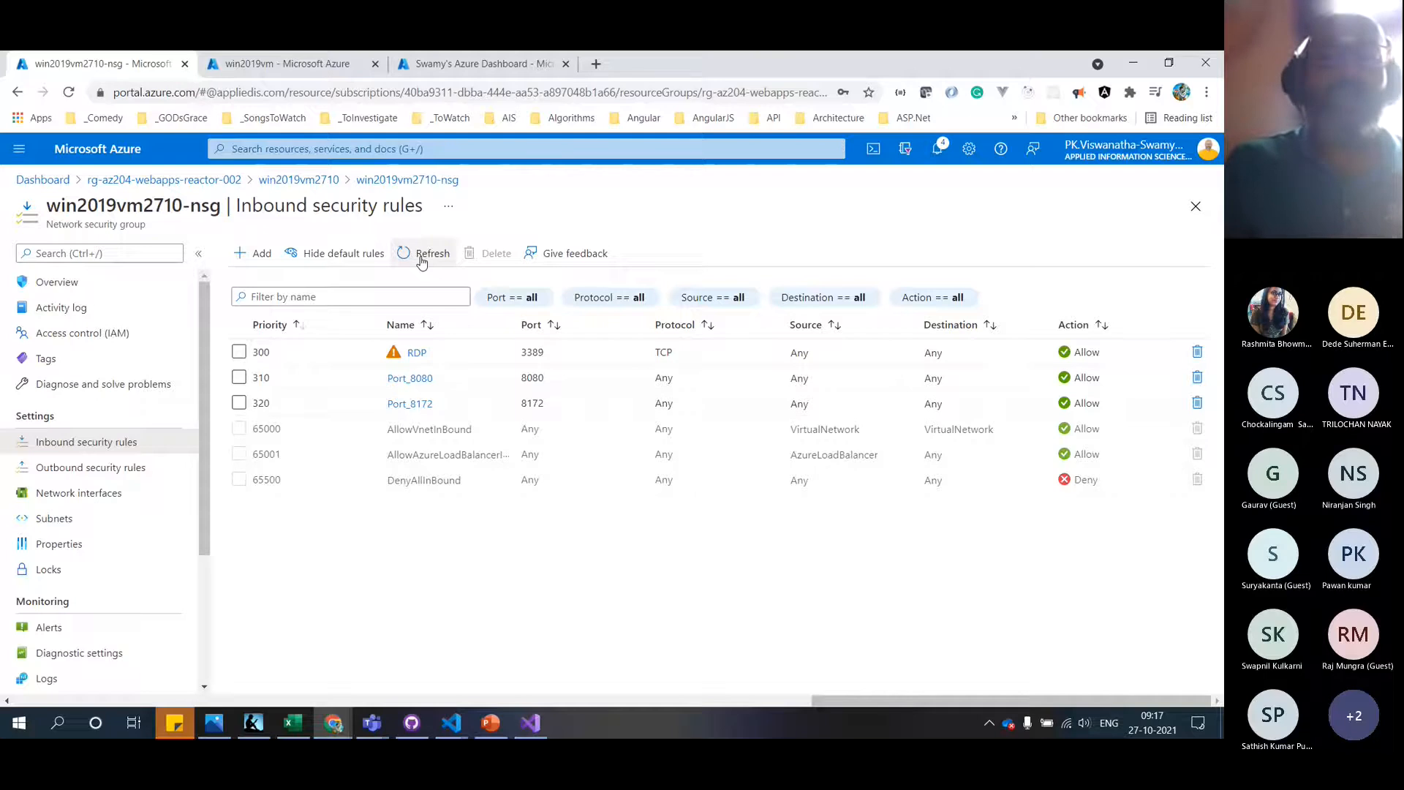
click(422, 261)
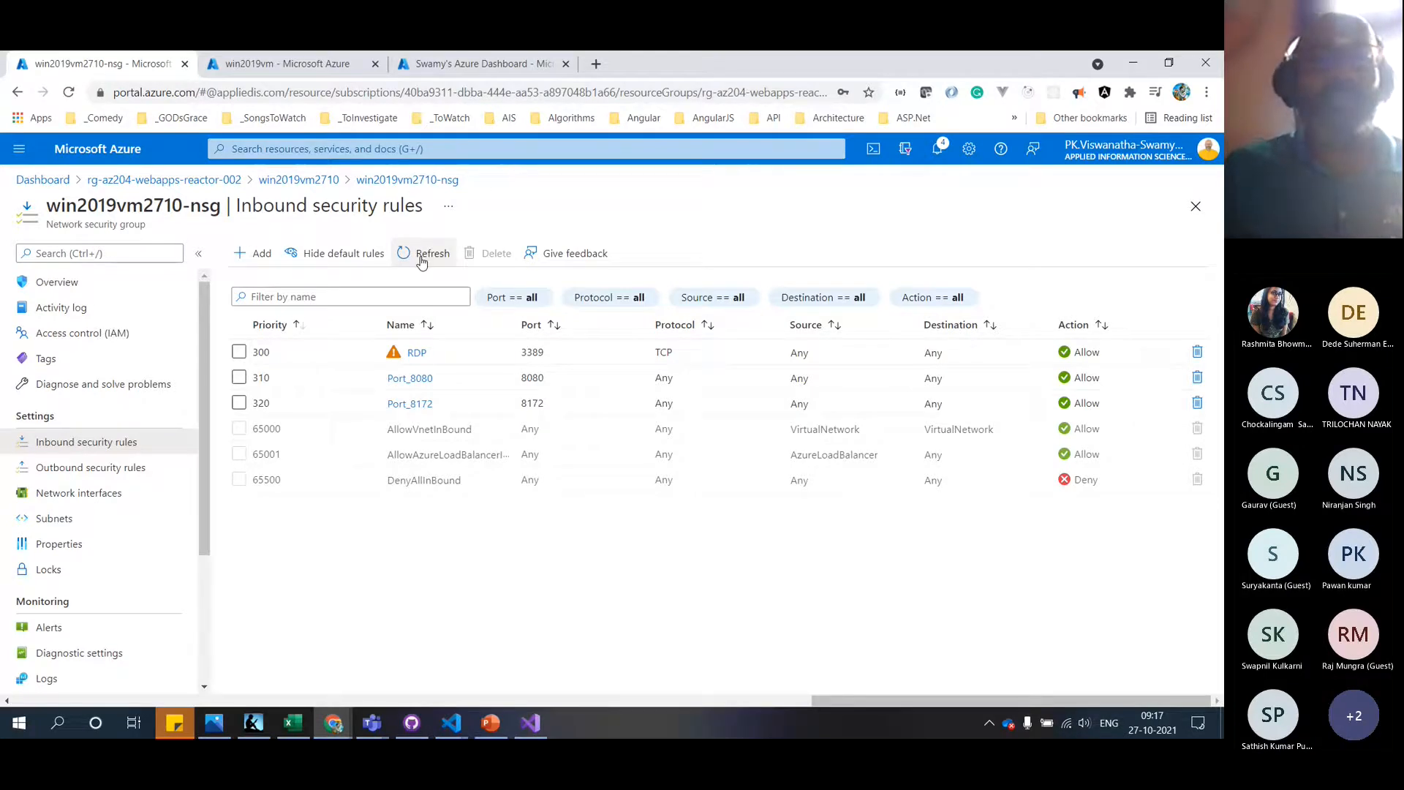
click(422, 261)
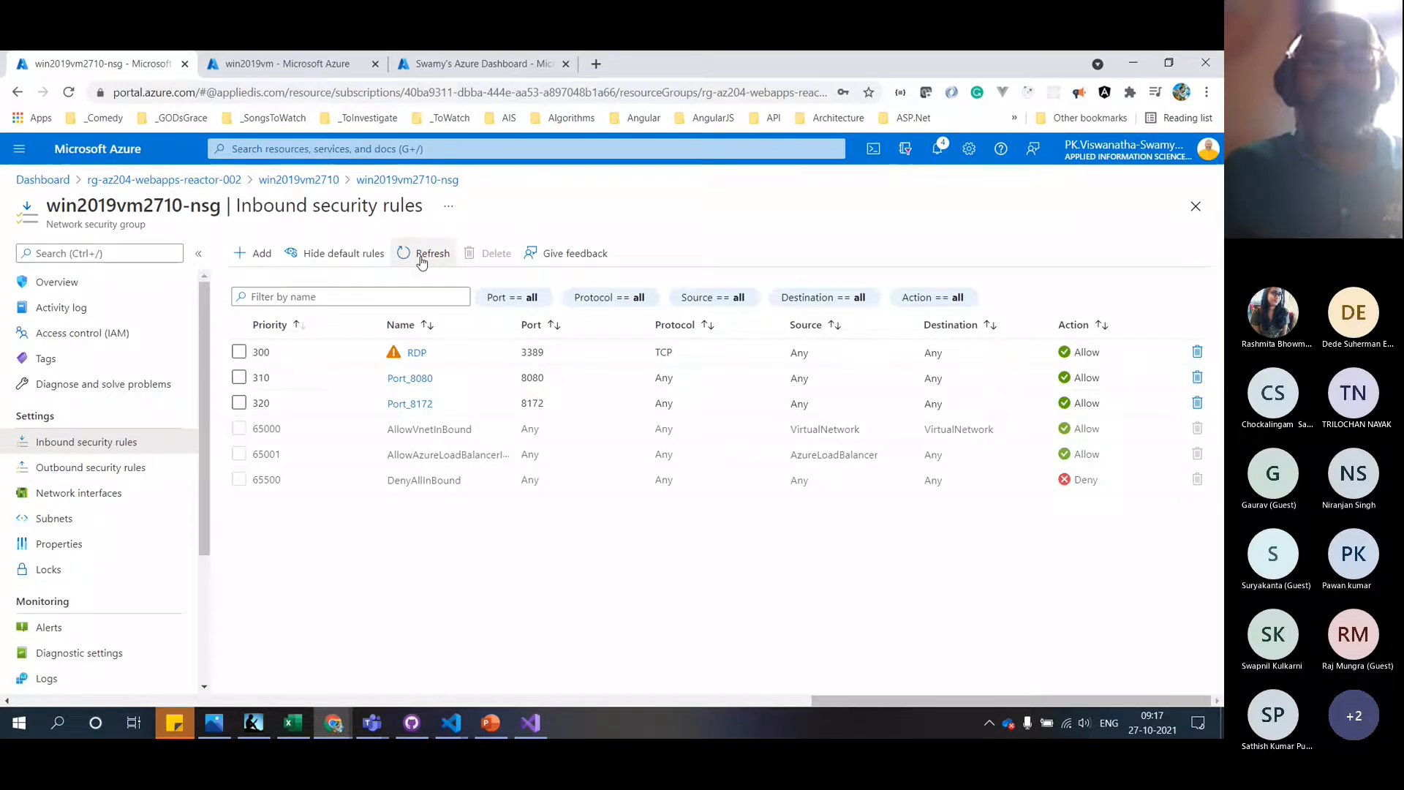
click(422, 258)
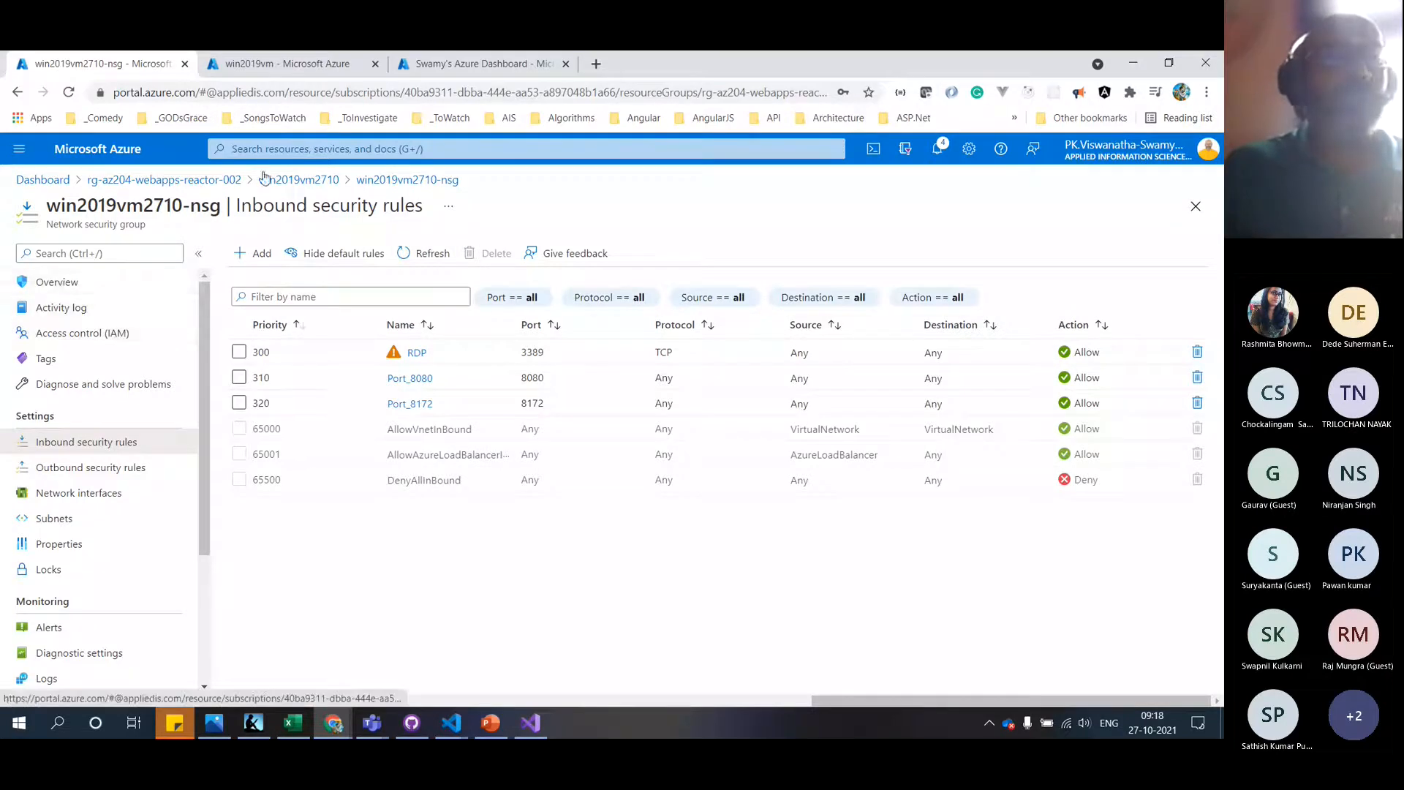
Restart win2019vm2710 from Overview, refresh its status, and copy its DNS name
click(286, 181)
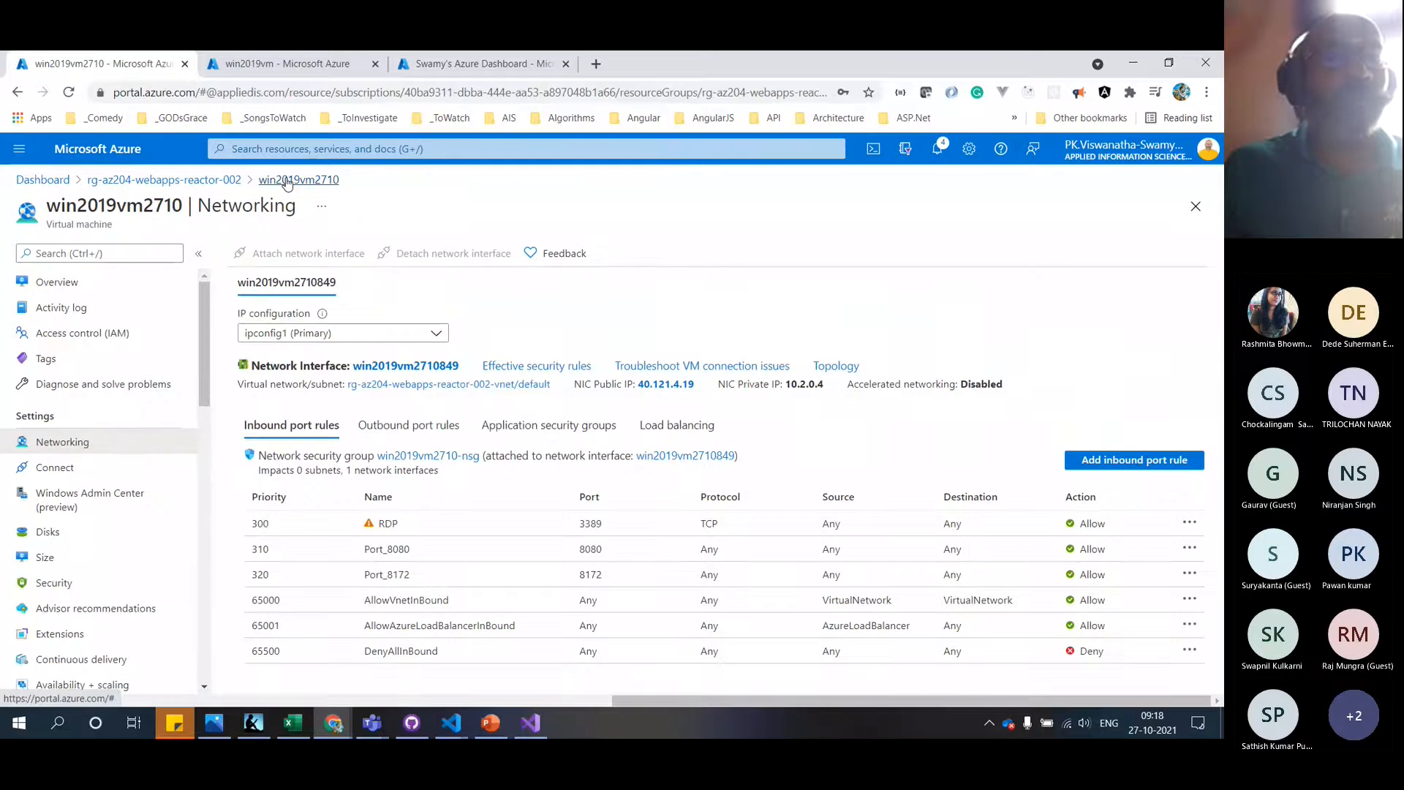
click(63, 283)
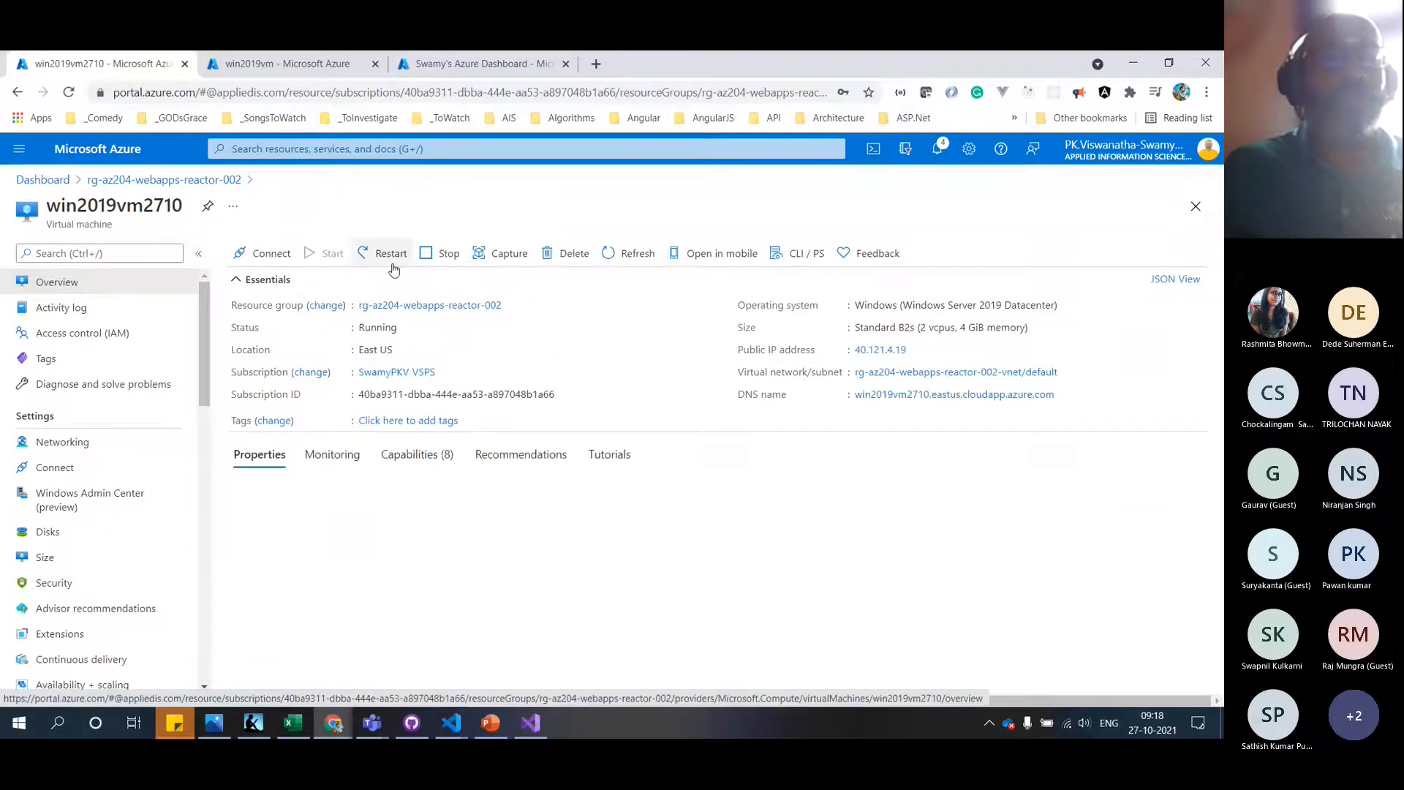
click(387, 253)
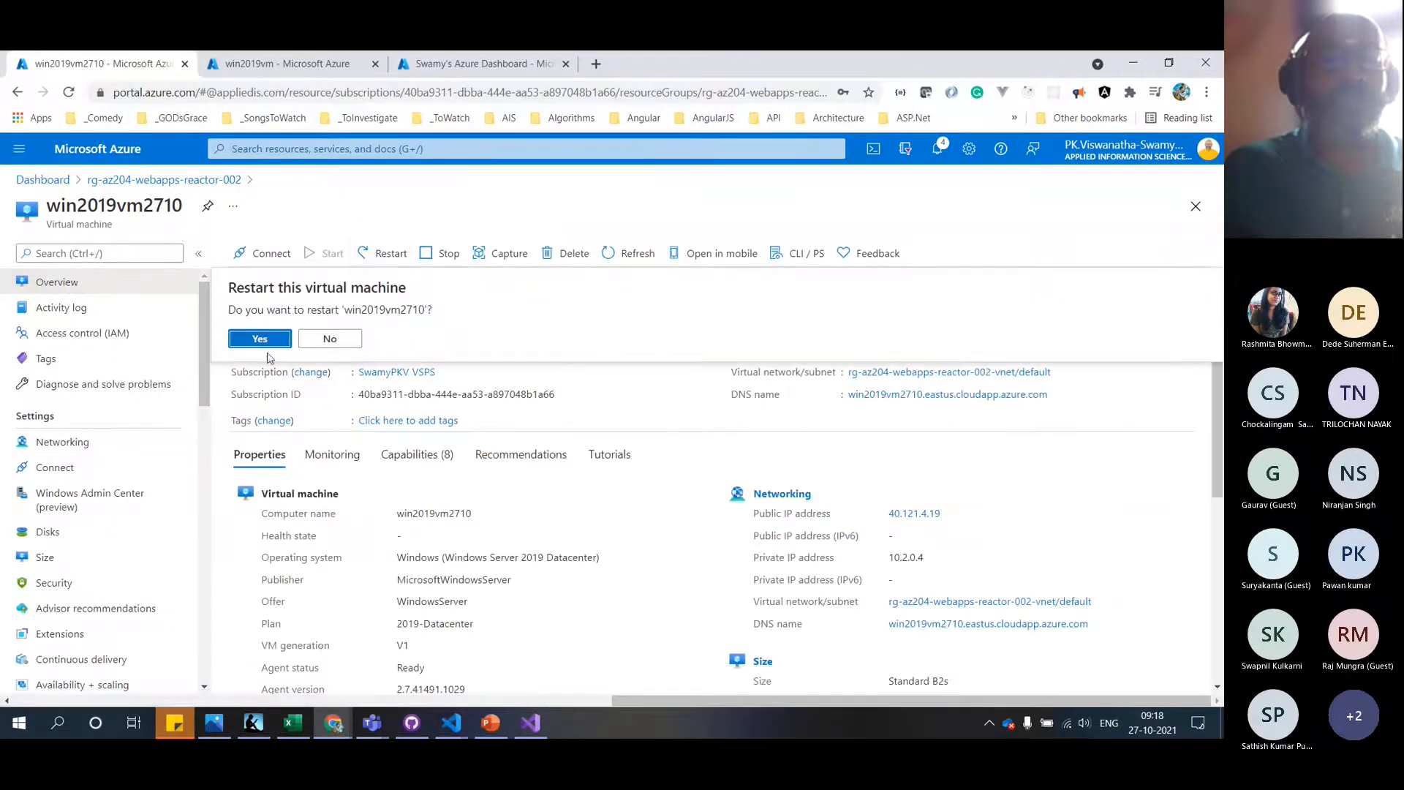
click(259, 339)
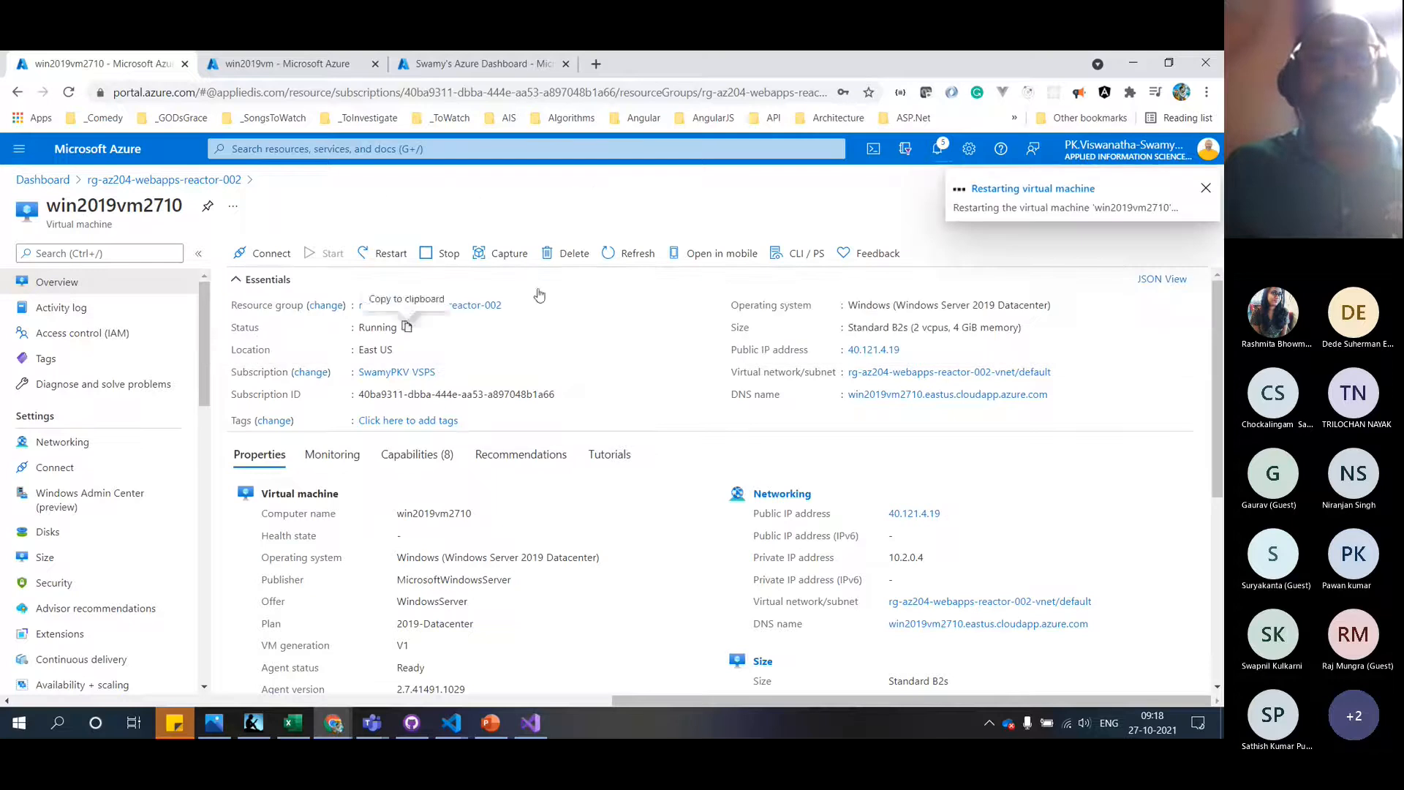
click(636, 254)
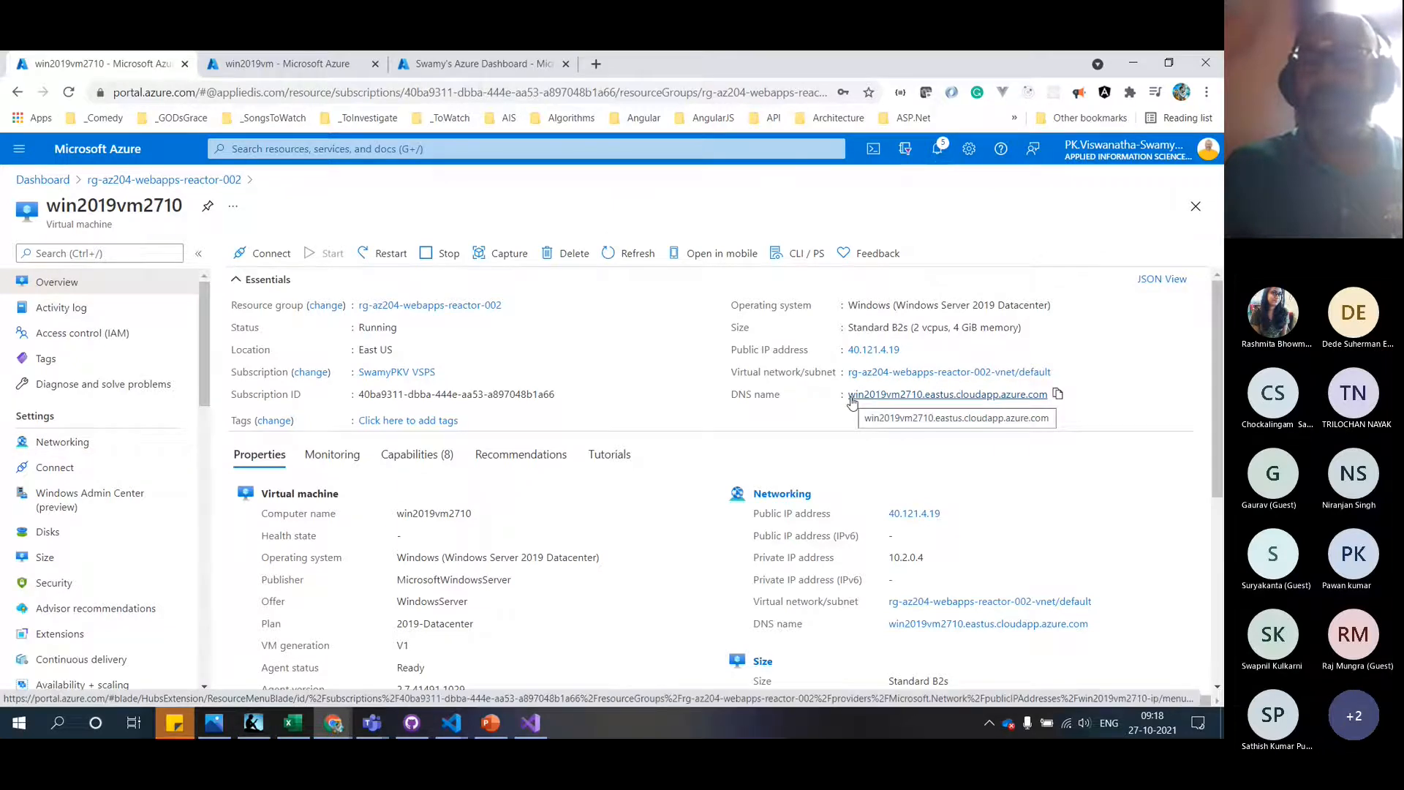
click(1058, 395)
Open an administrator Command Prompt, switch to the D: drive and clear it
key(super)
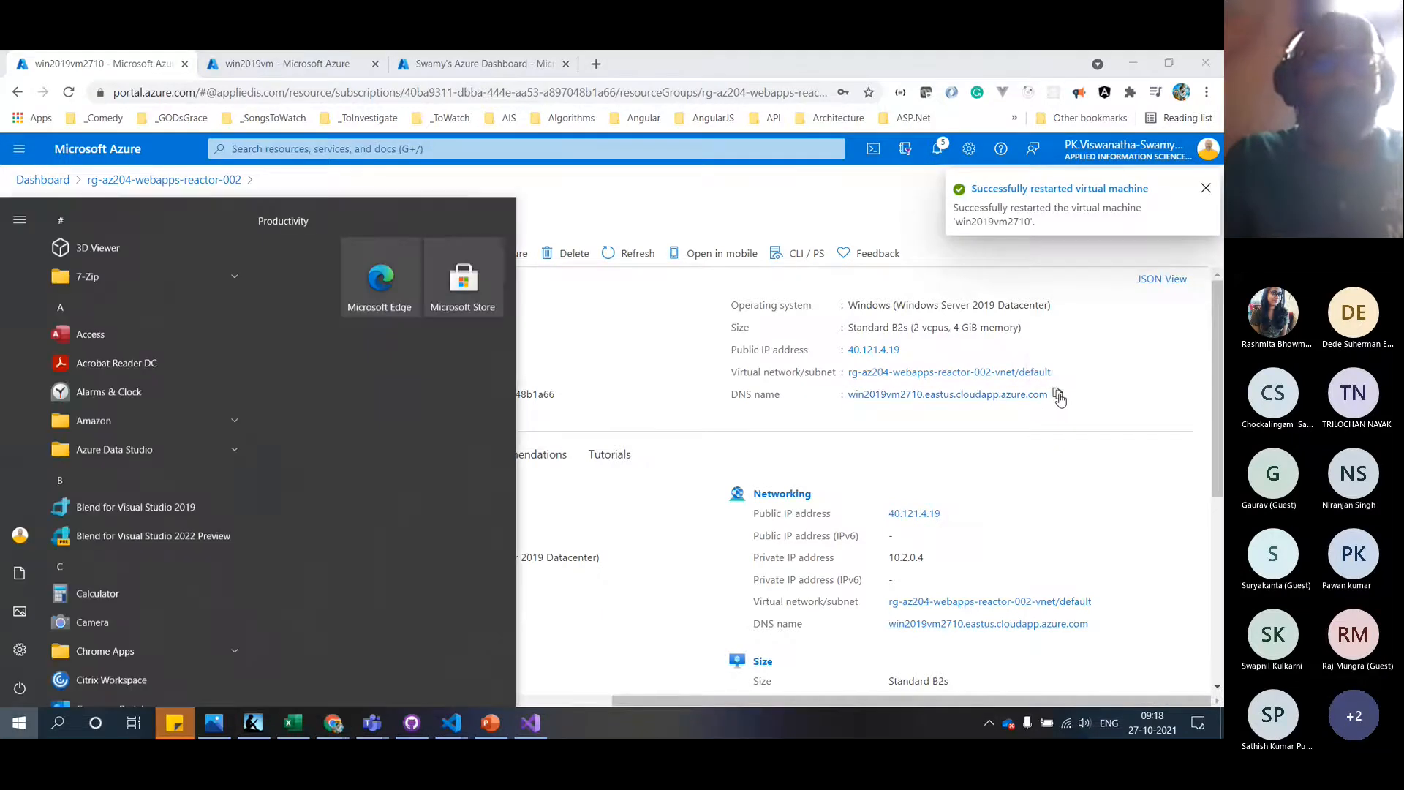
text(cmd)
key(Return)
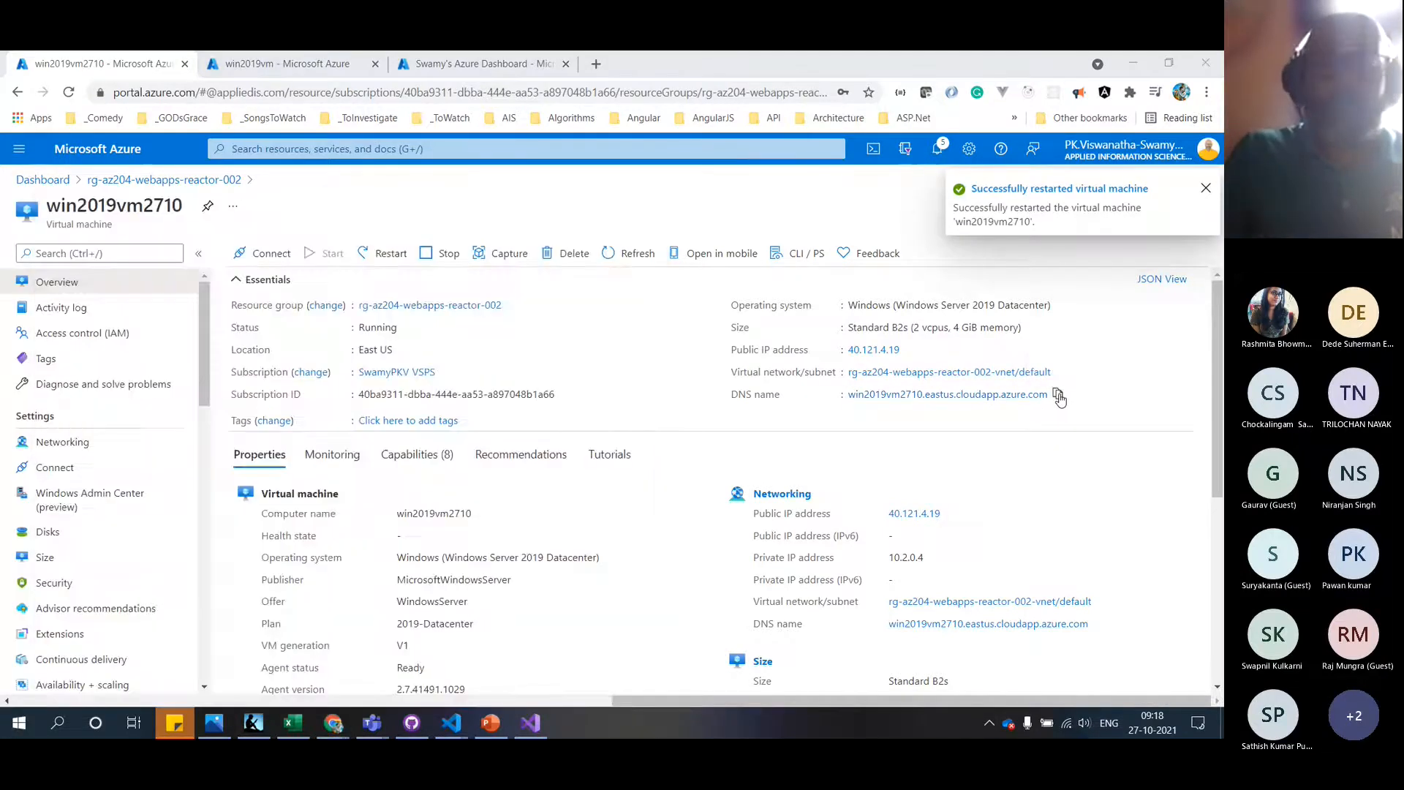
key(alt+y)
text(d:)
key(Return)
text(cls)
key(Return)
Run tracert to win2019vm2710.eastus.cloudapp.azure.com, stop it with Ctrl+C, and clear the console
text(tracer)
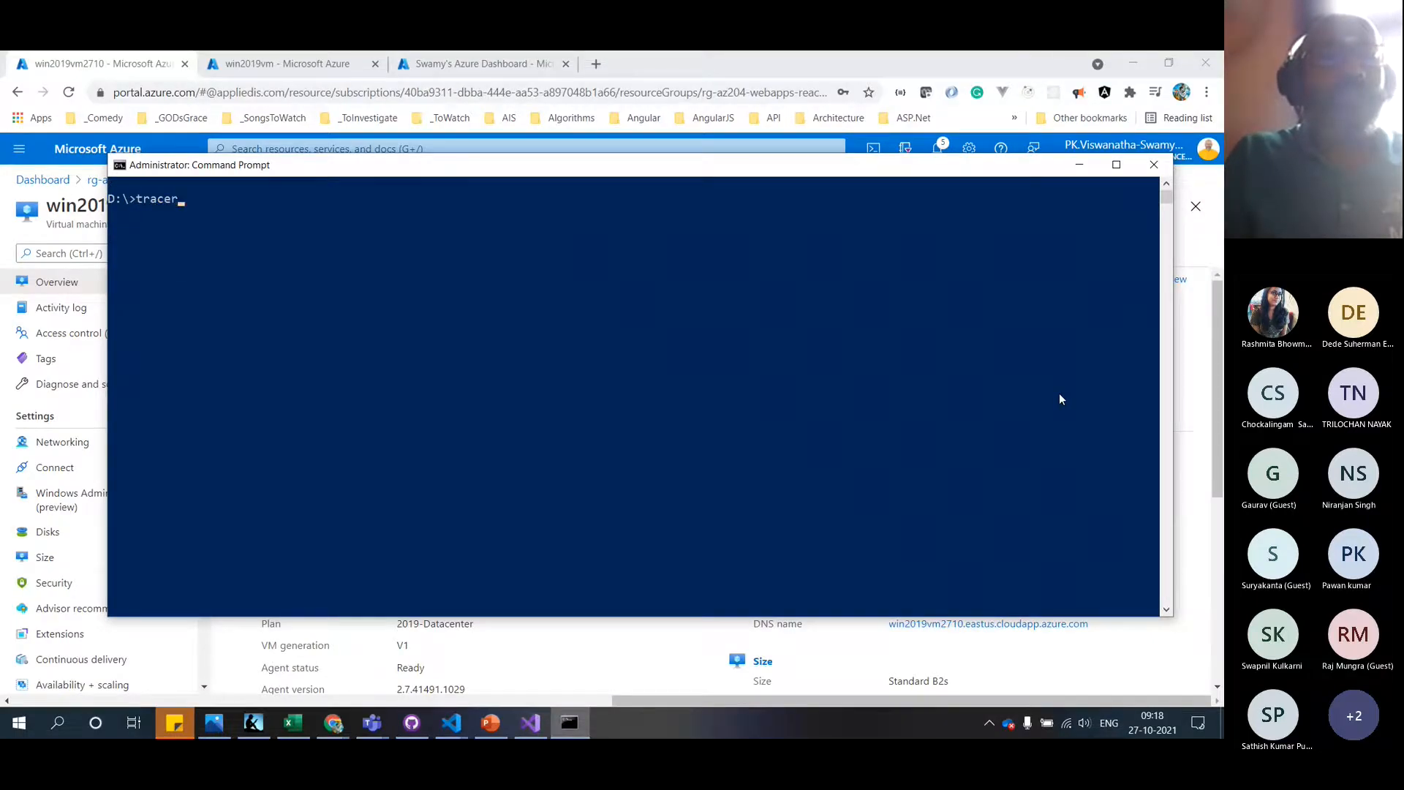
text(t)
key(ctrl+v)
key(Return)
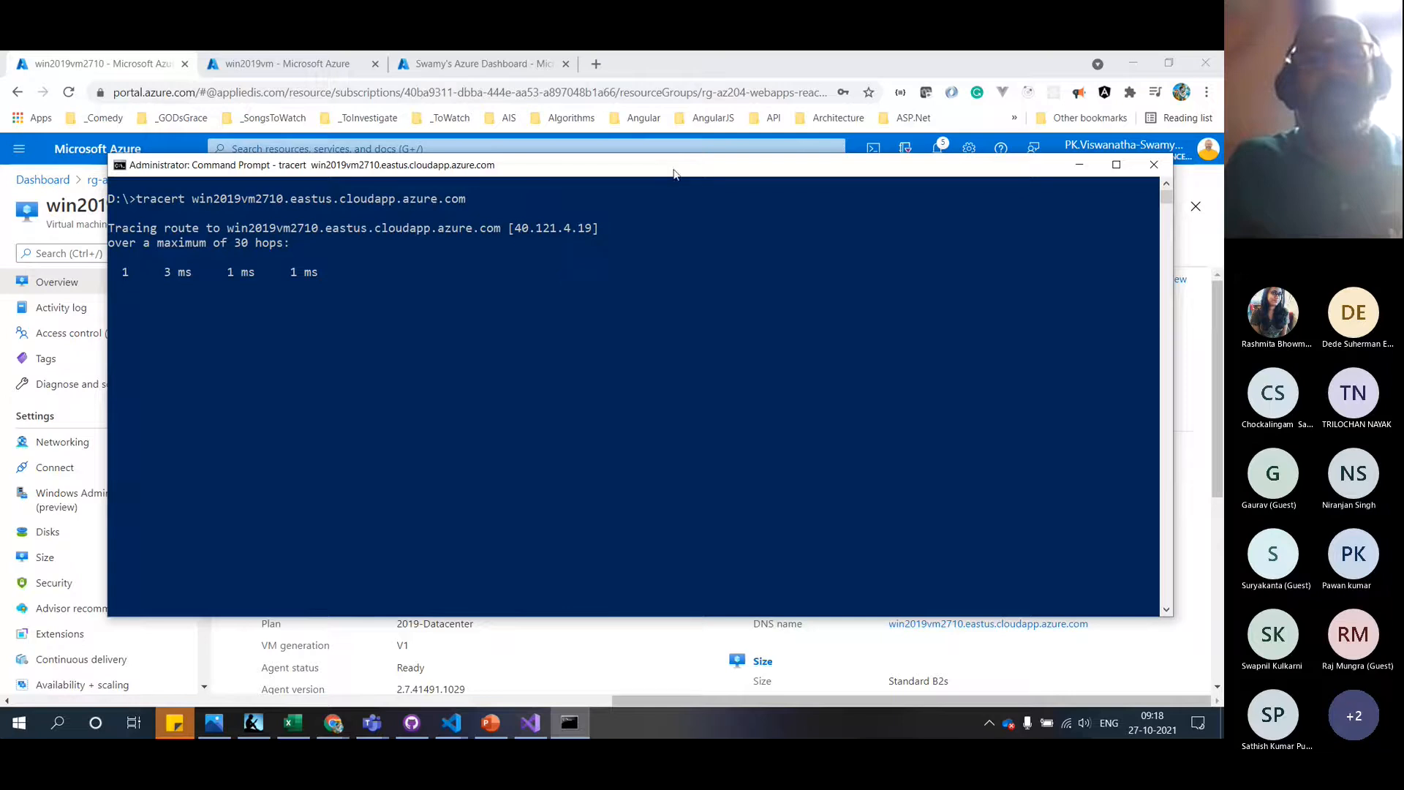
drag(673, 168, 926, 403)
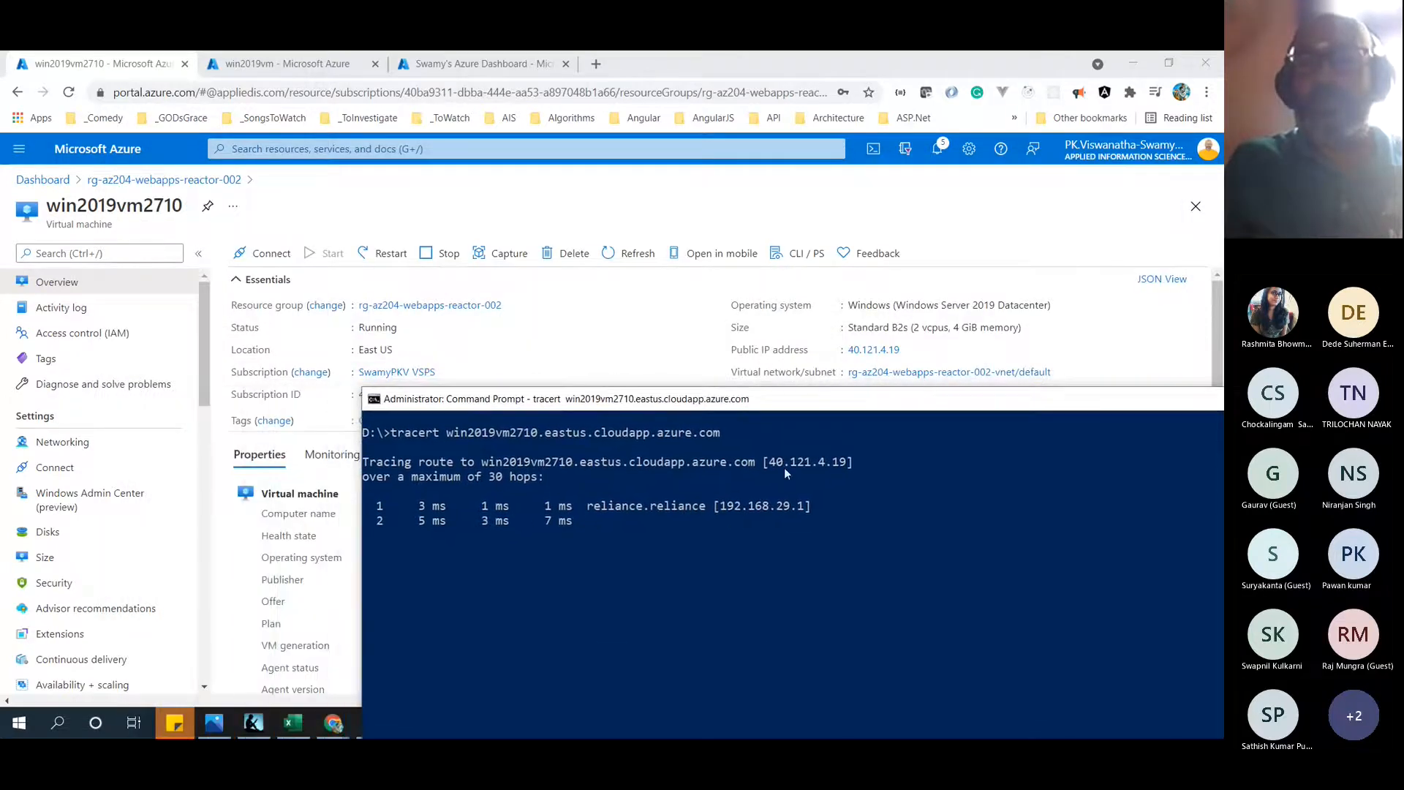
key(ctrl+c)
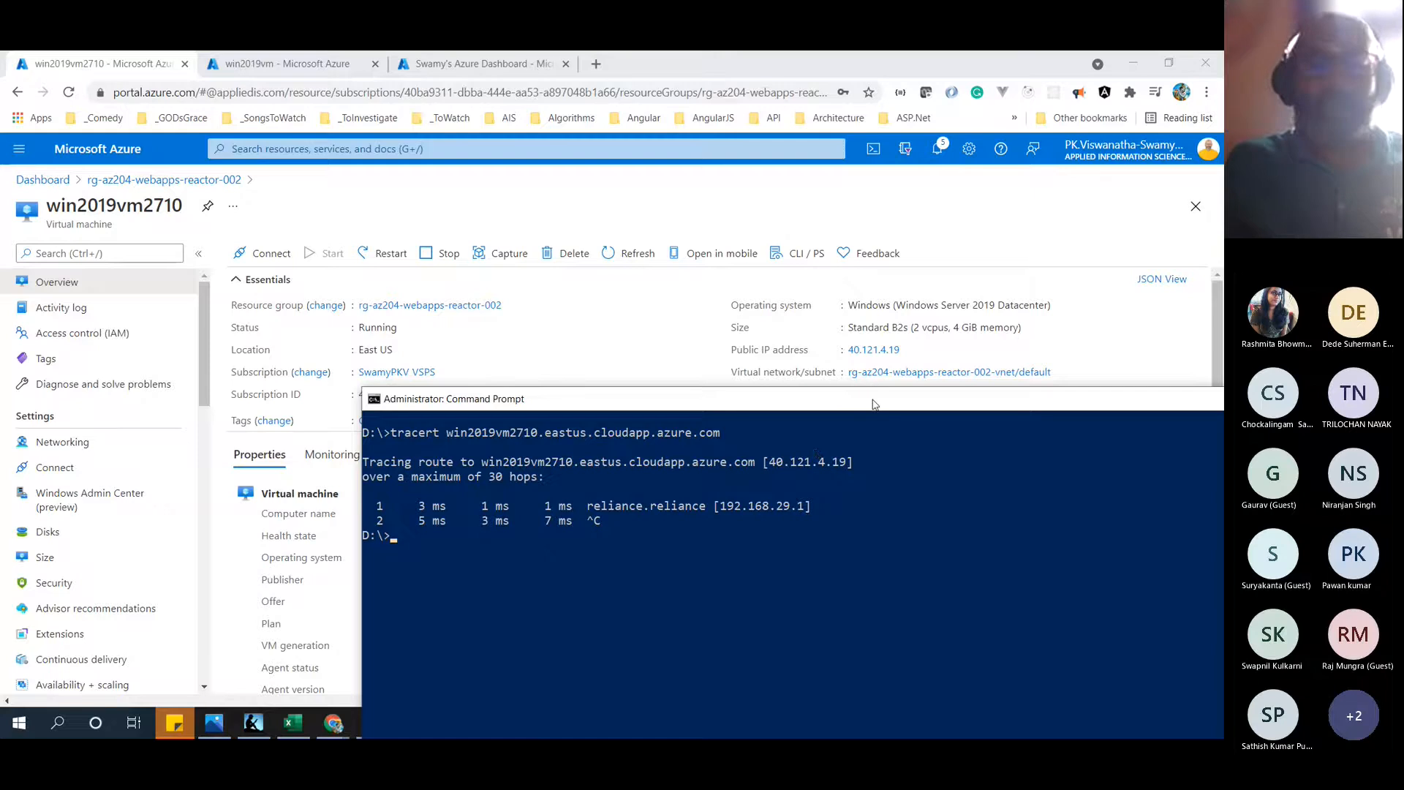
text(s)
key(Return)
key(alt+Tab)
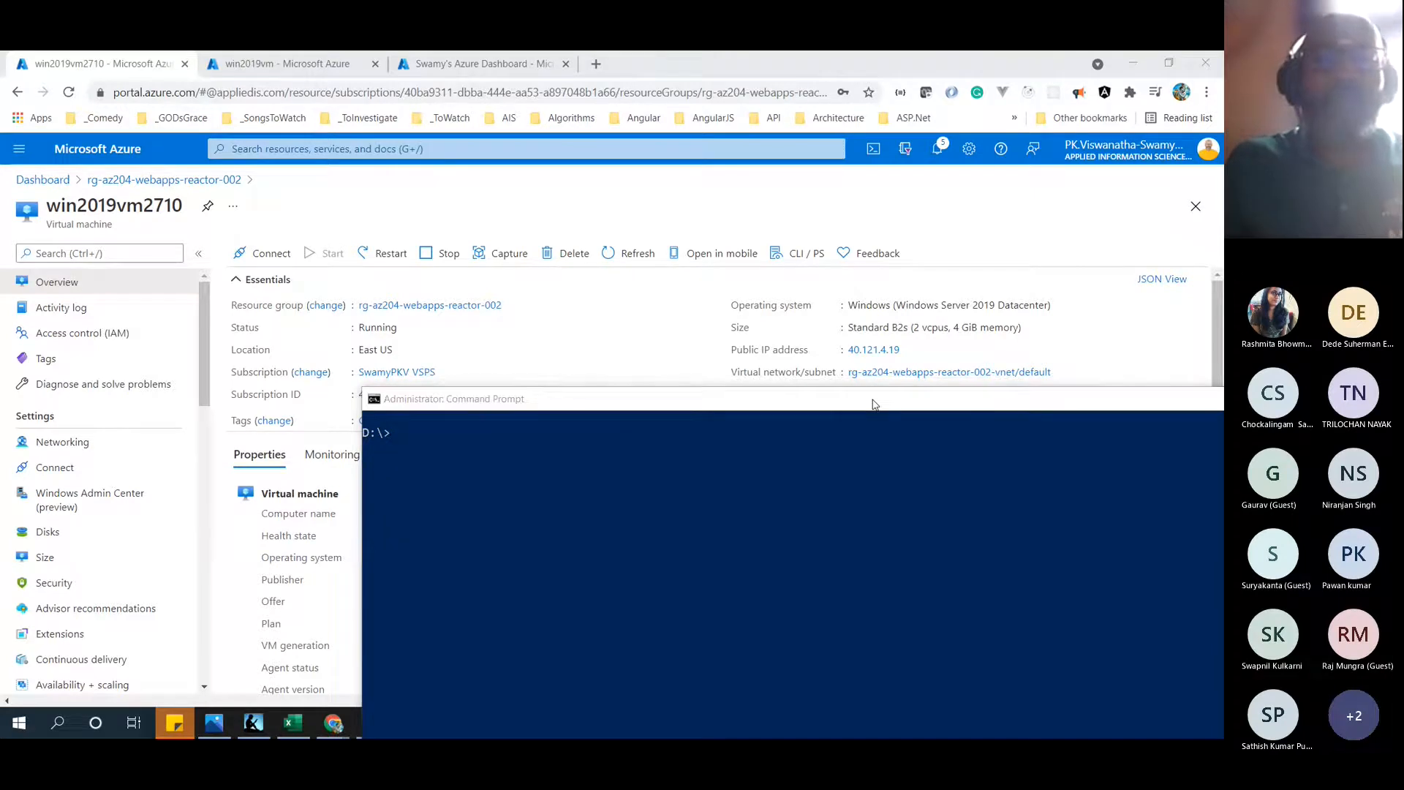
Download win2019vm2710.rdp from the VM's Connect > RDP page and open it
click(106, 447)
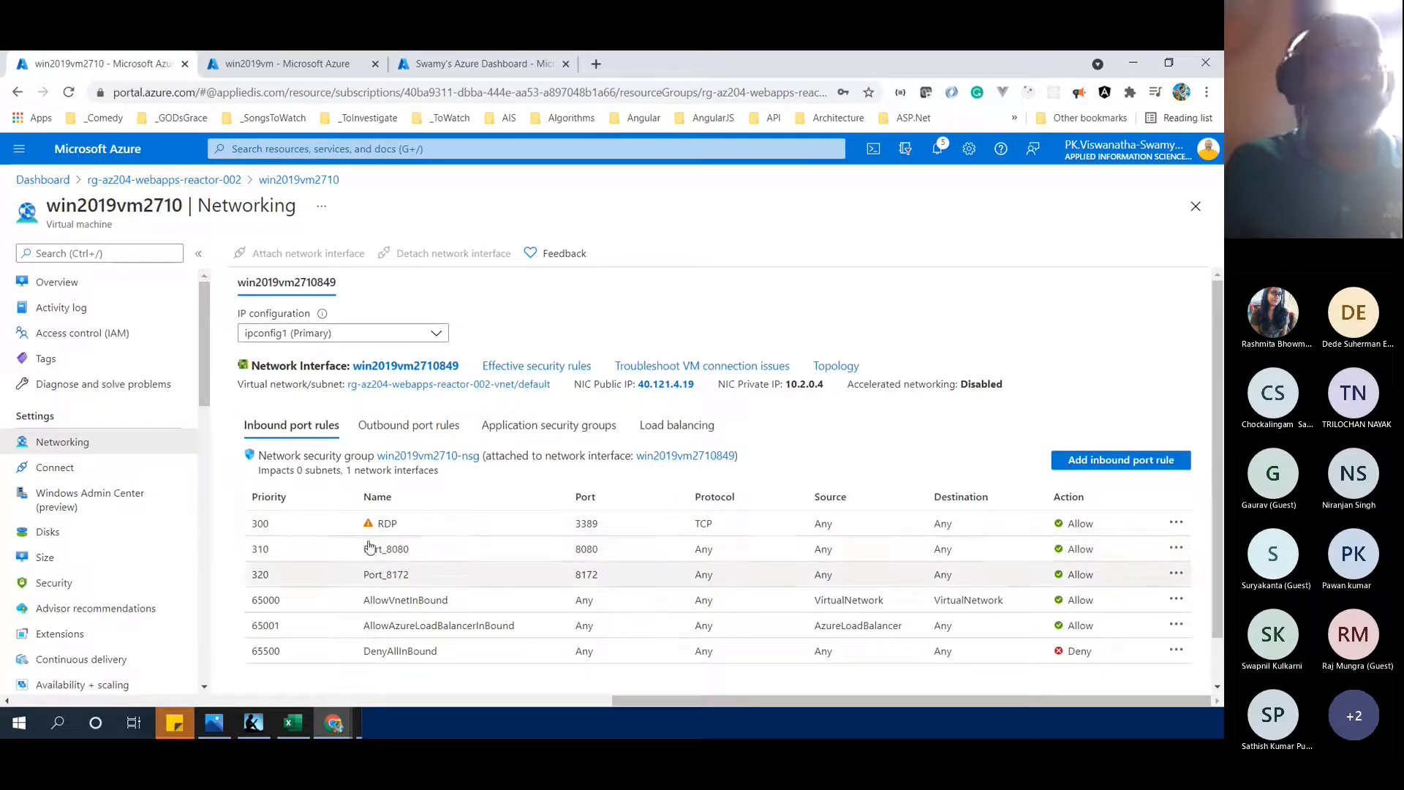
click(70, 285)
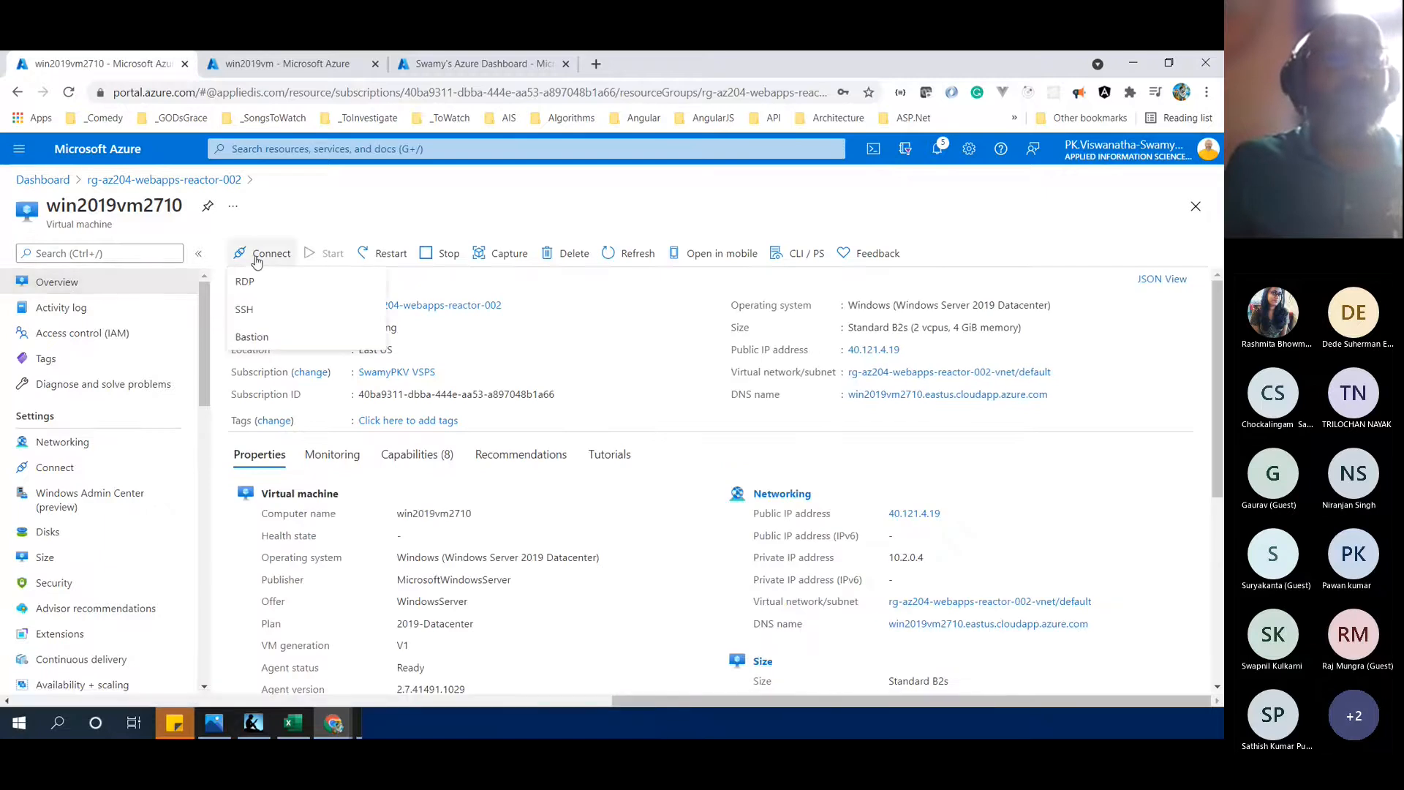
click(251, 256)
click(245, 282)
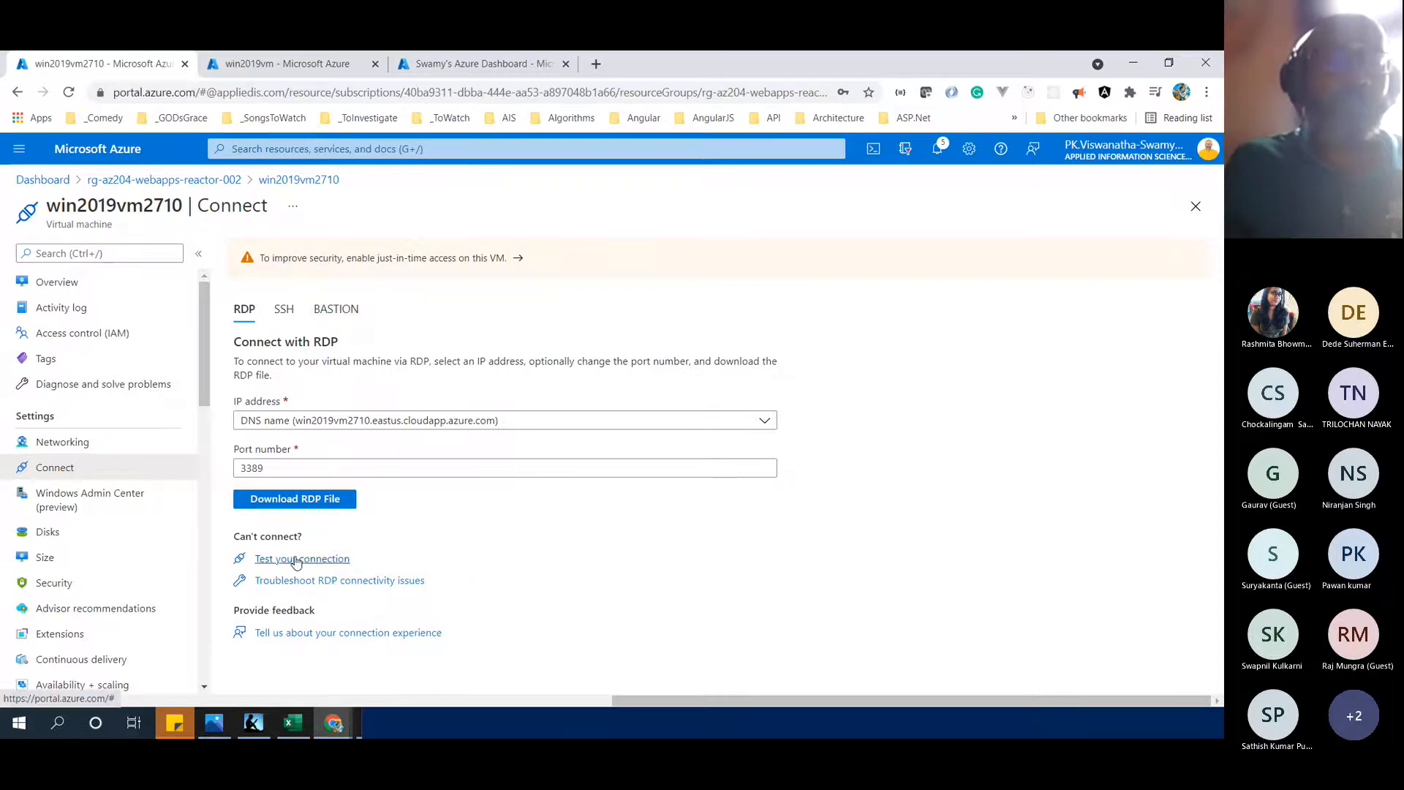
click(291, 501)
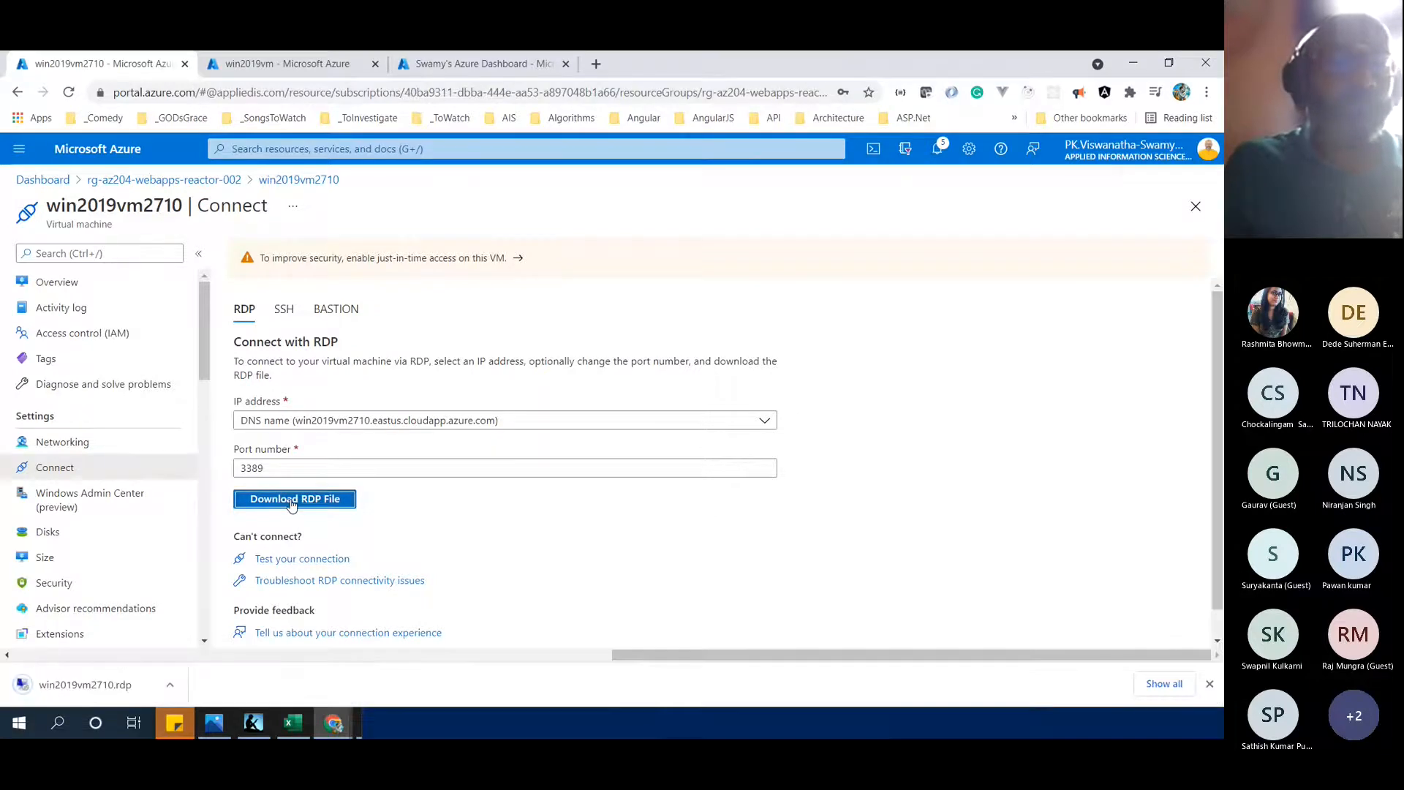
click(106, 687)
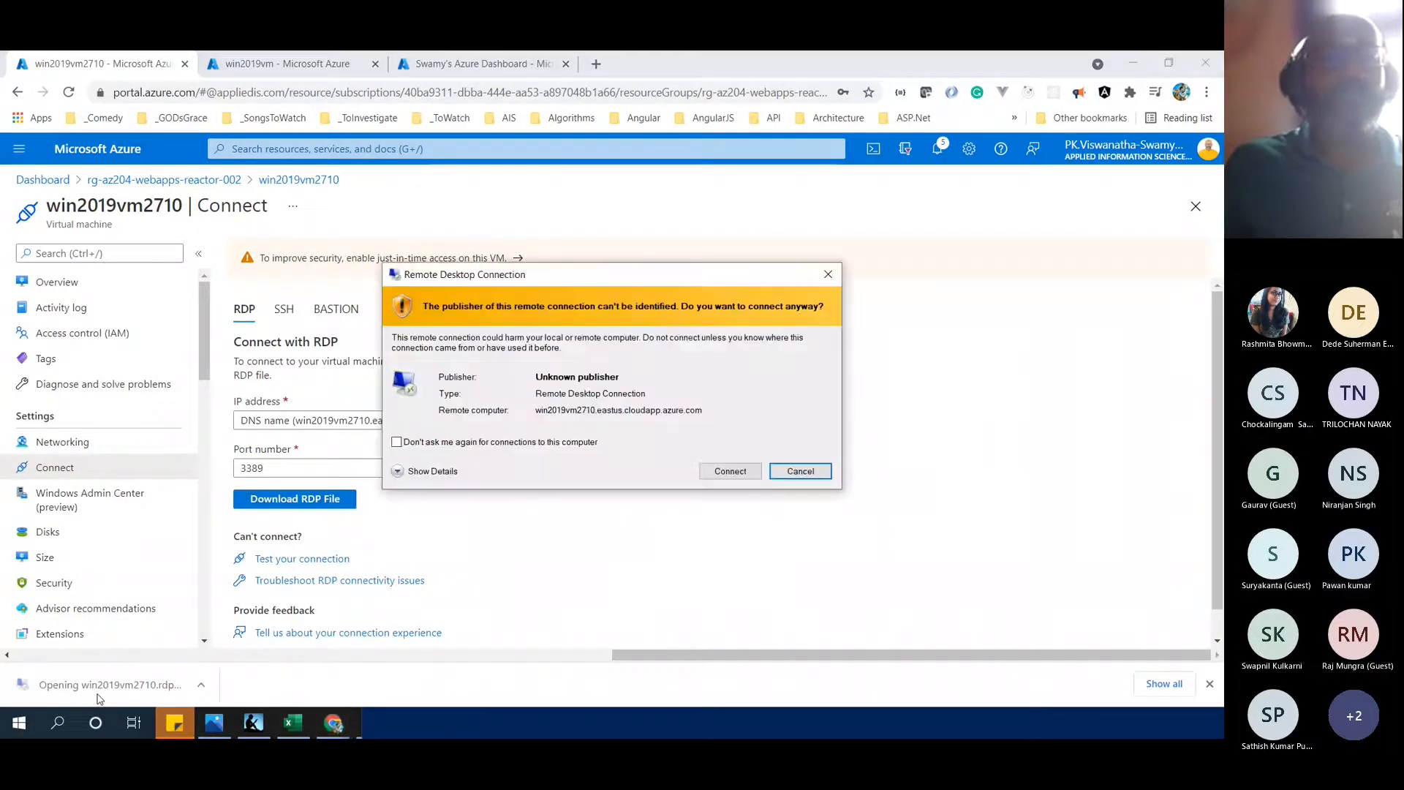
Connect via RDP using a different account, entering the VM's local username and password
click(730, 471)
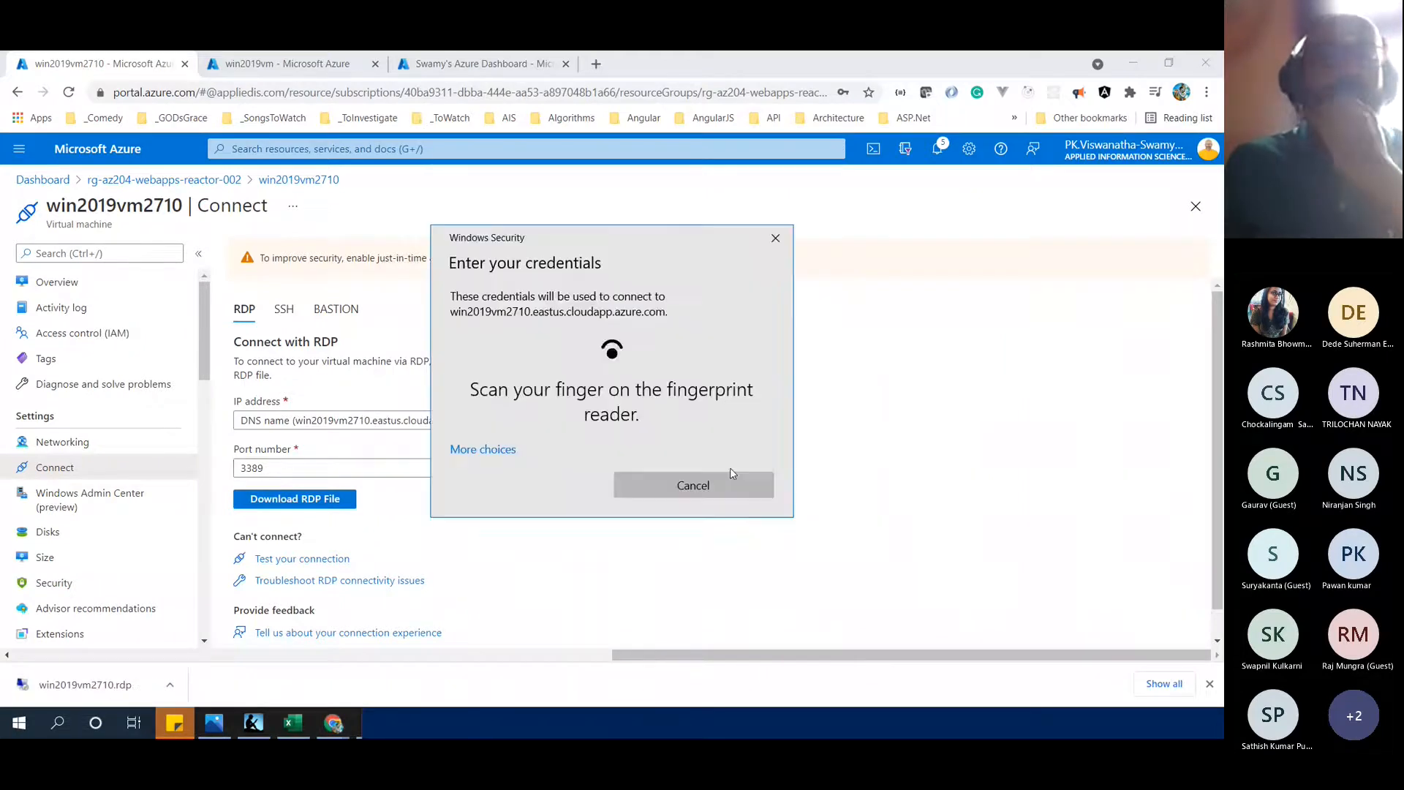
click(476, 452)
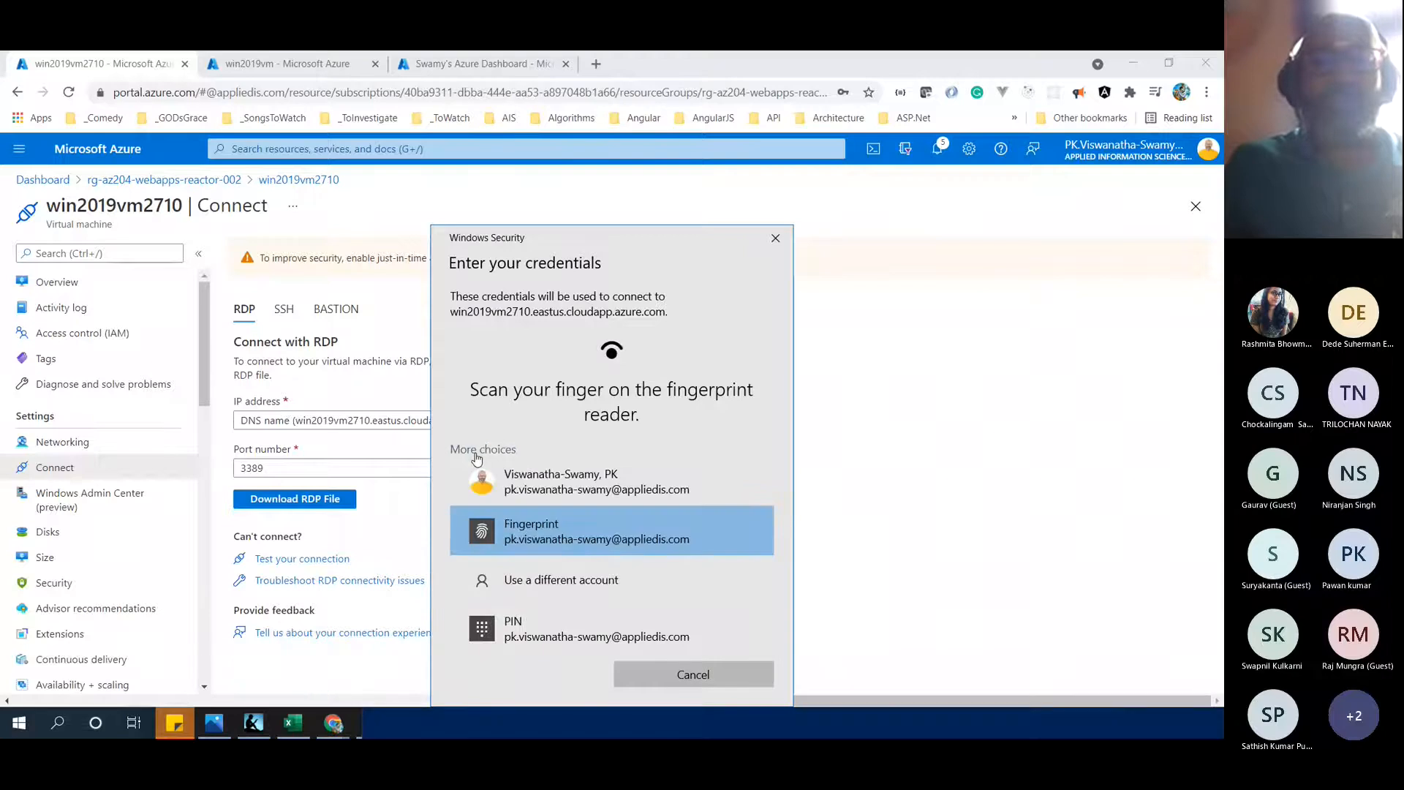
click(531, 570)
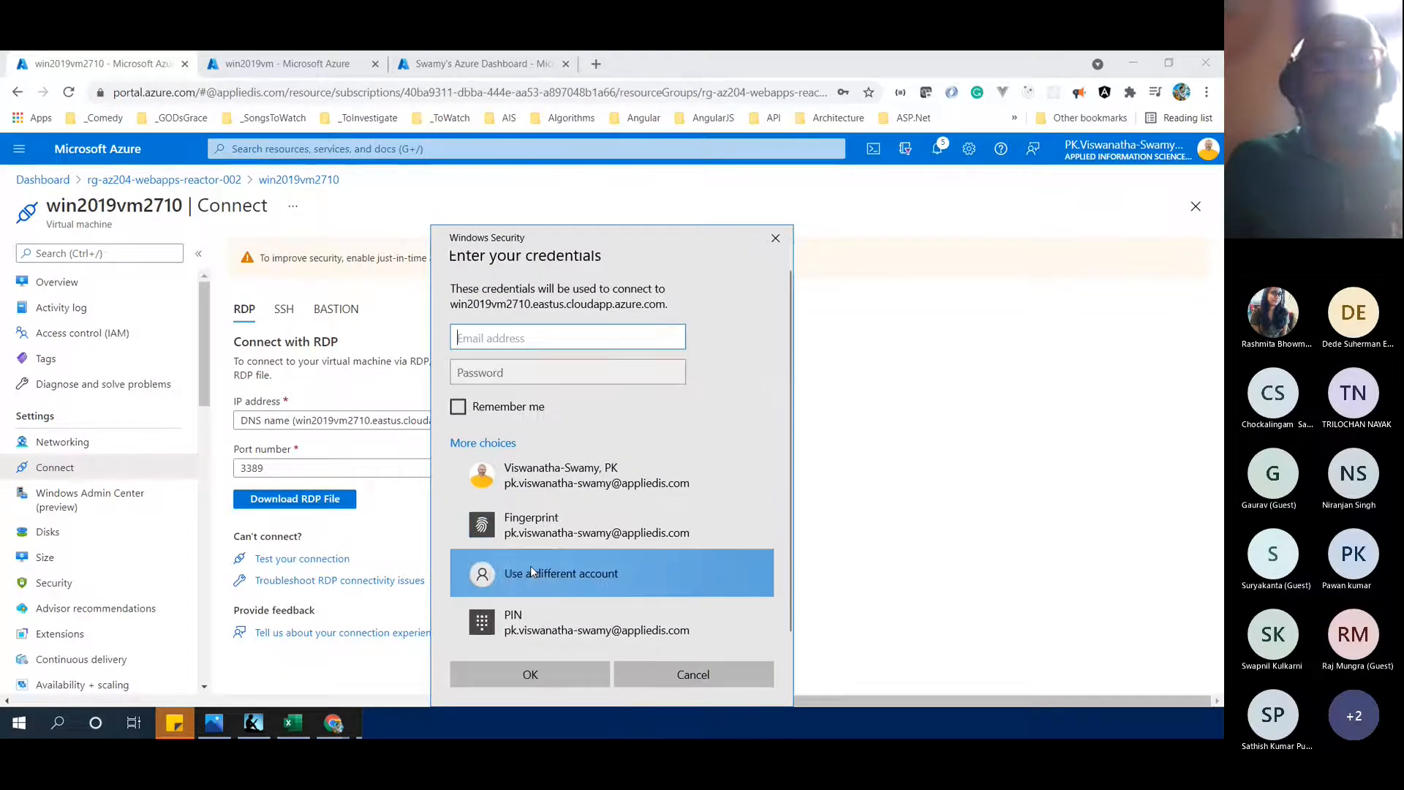
text(demouser)
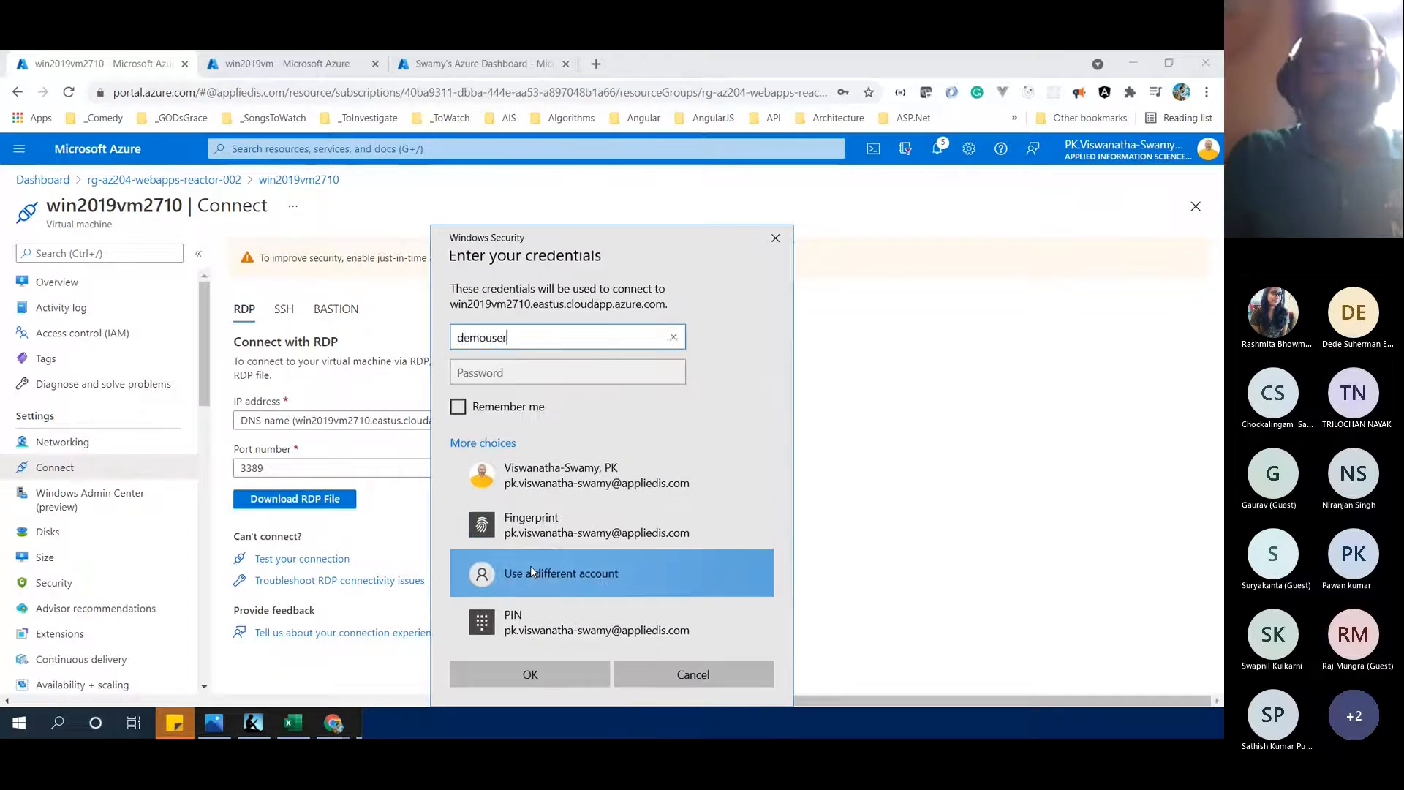
key(Tab)
text(Demo@123)
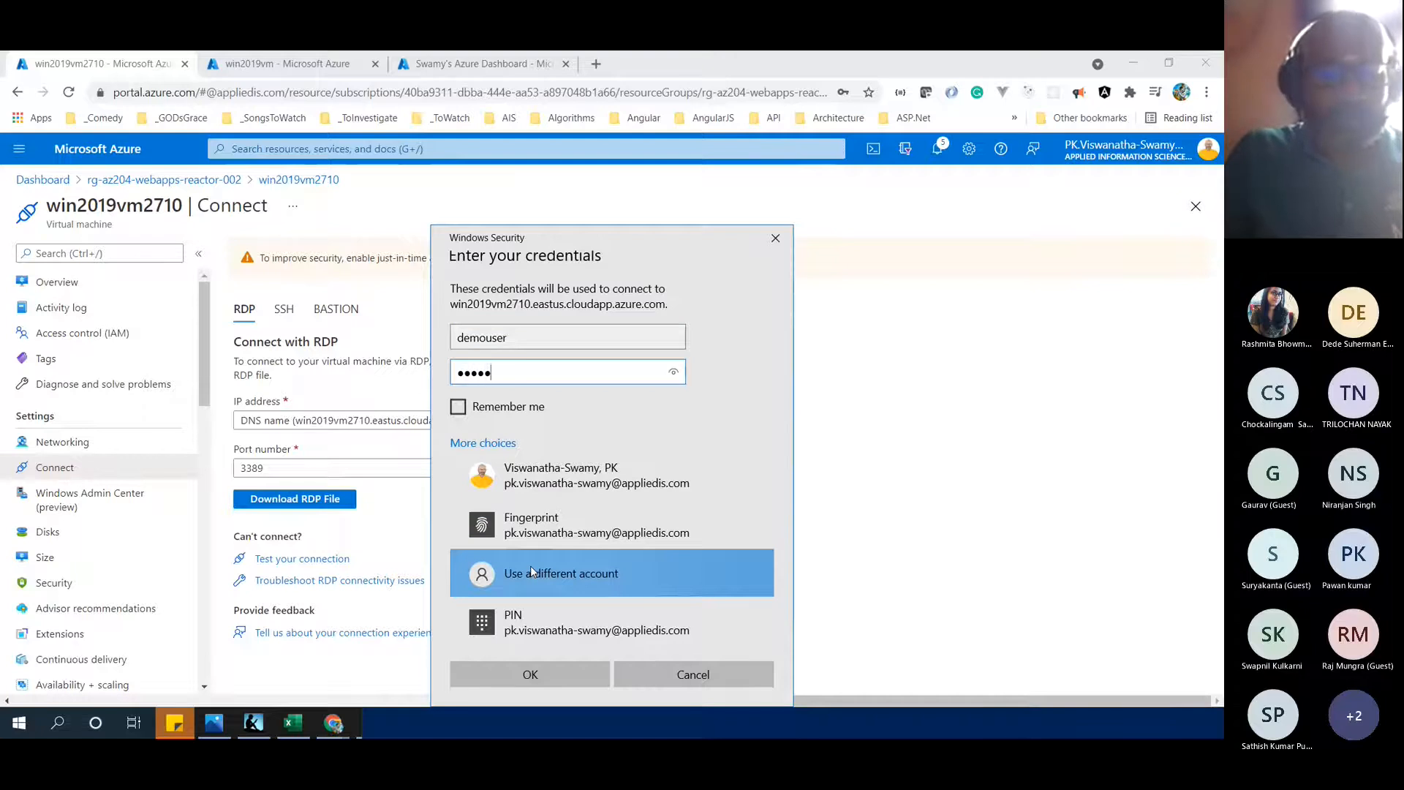
text(4567890)
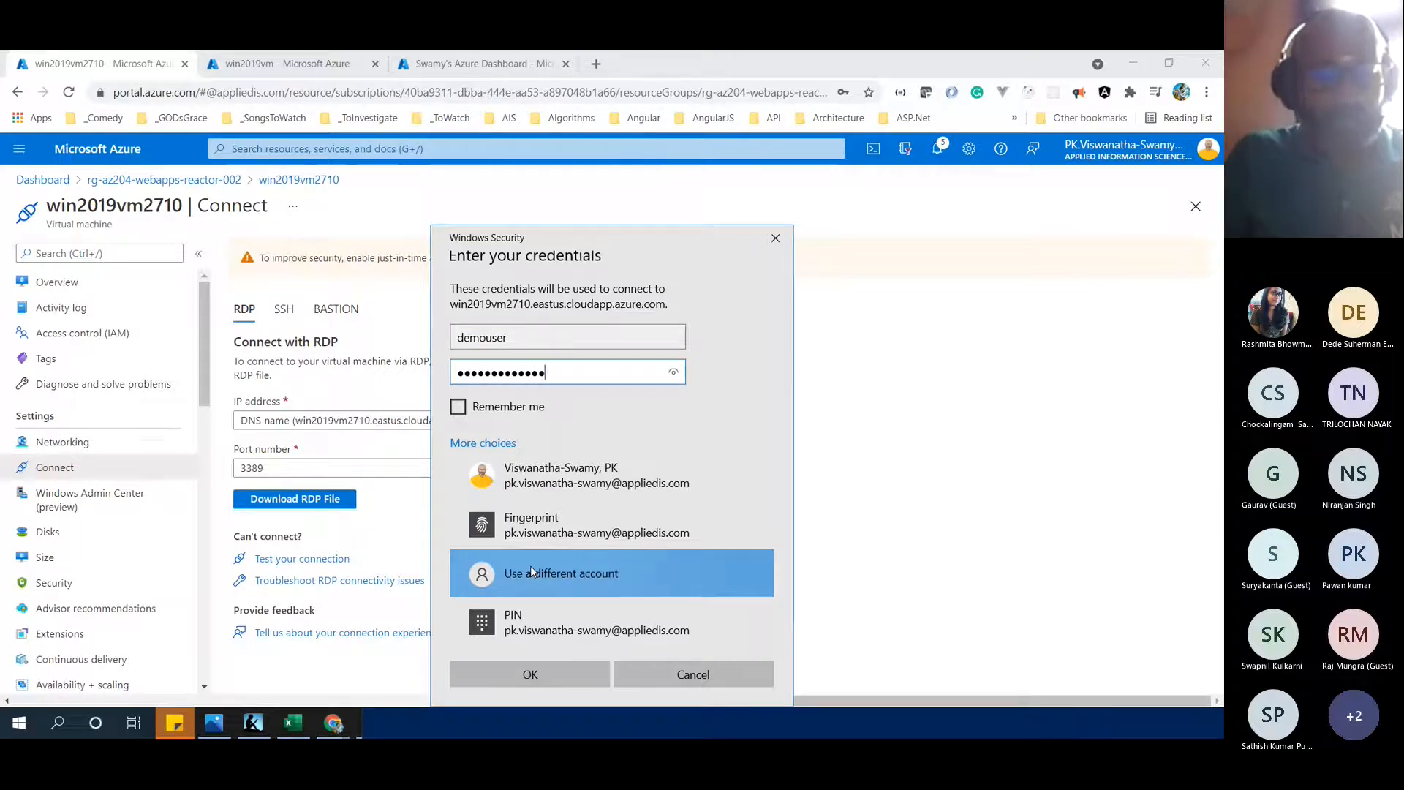
key(Return)
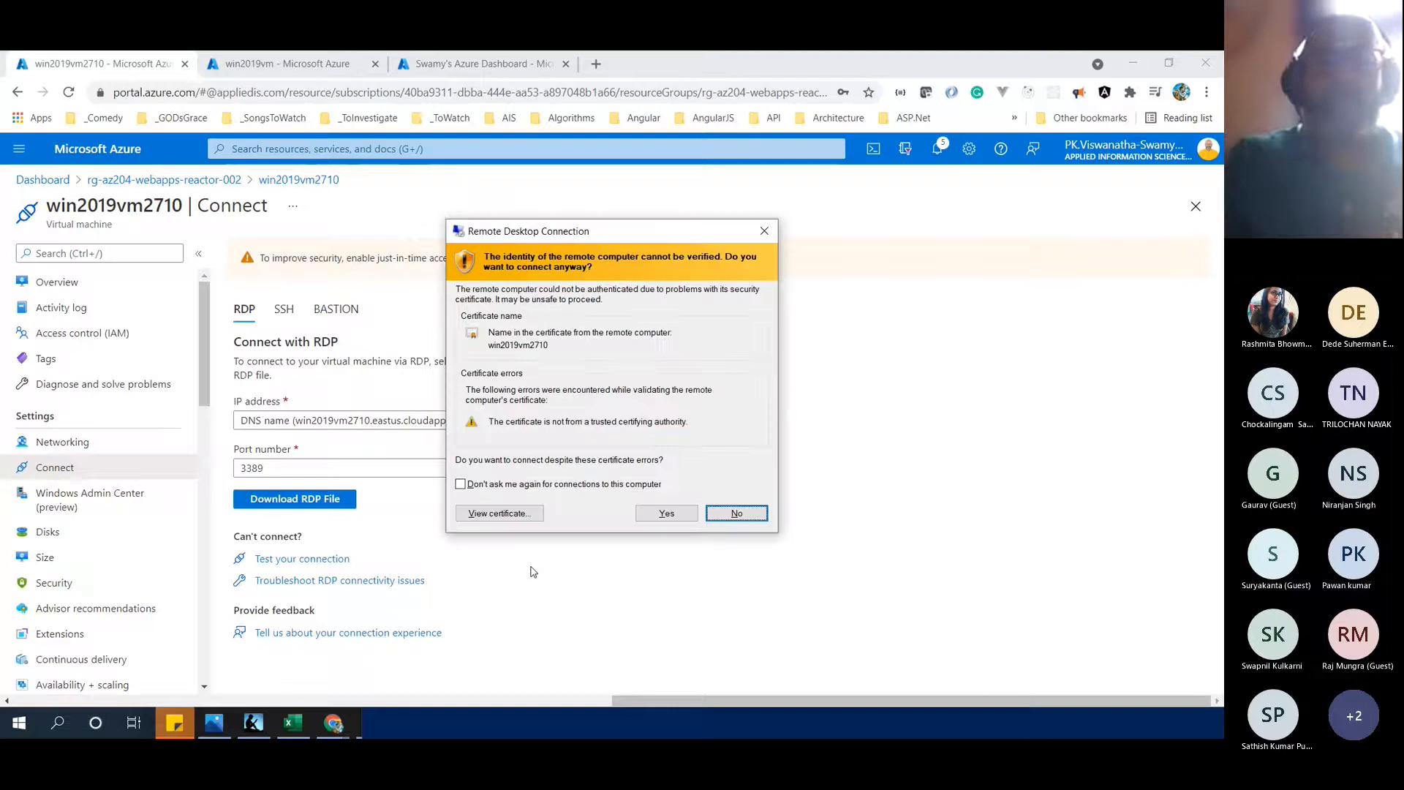
Accept the VM's certificate and shrink the remote session into a window
click(648, 517)
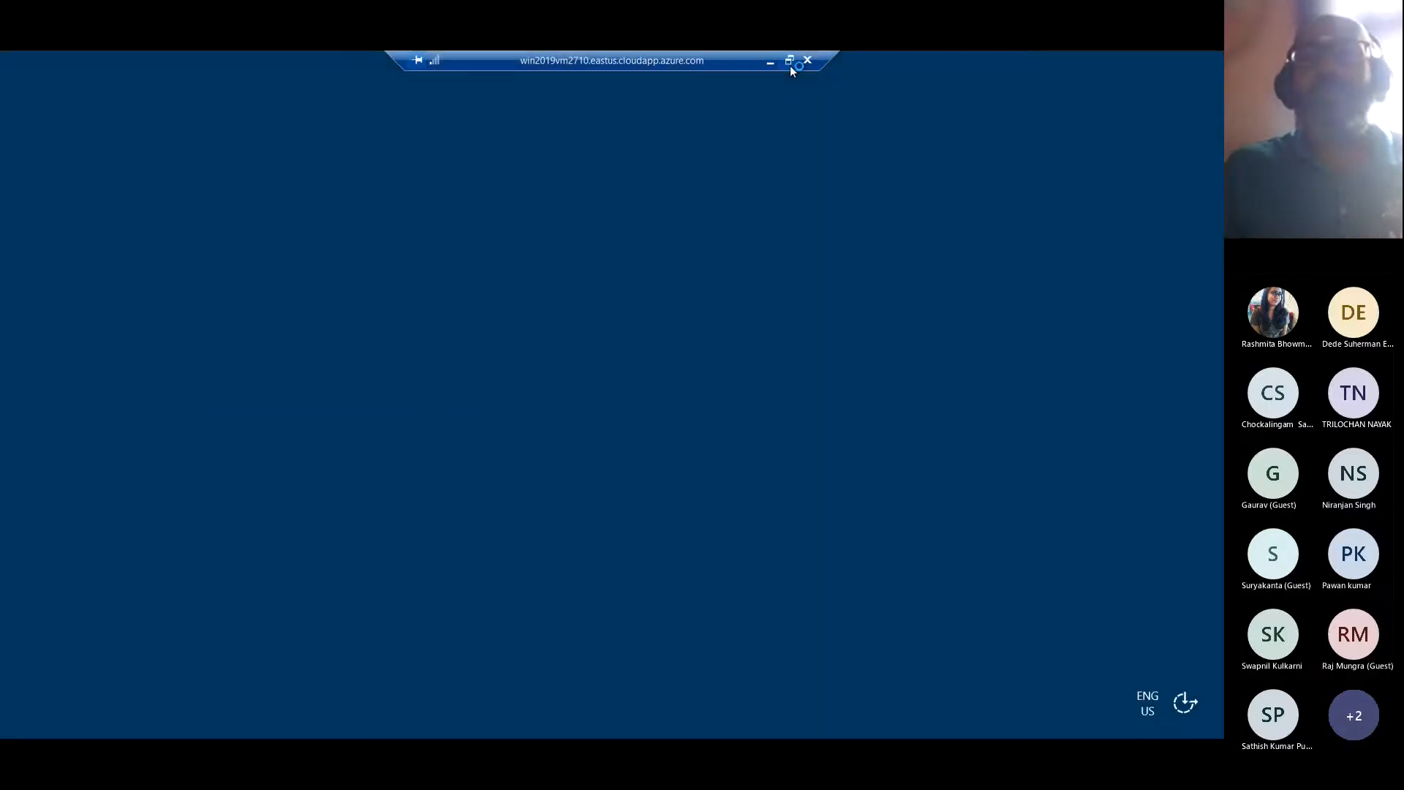
click(789, 60)
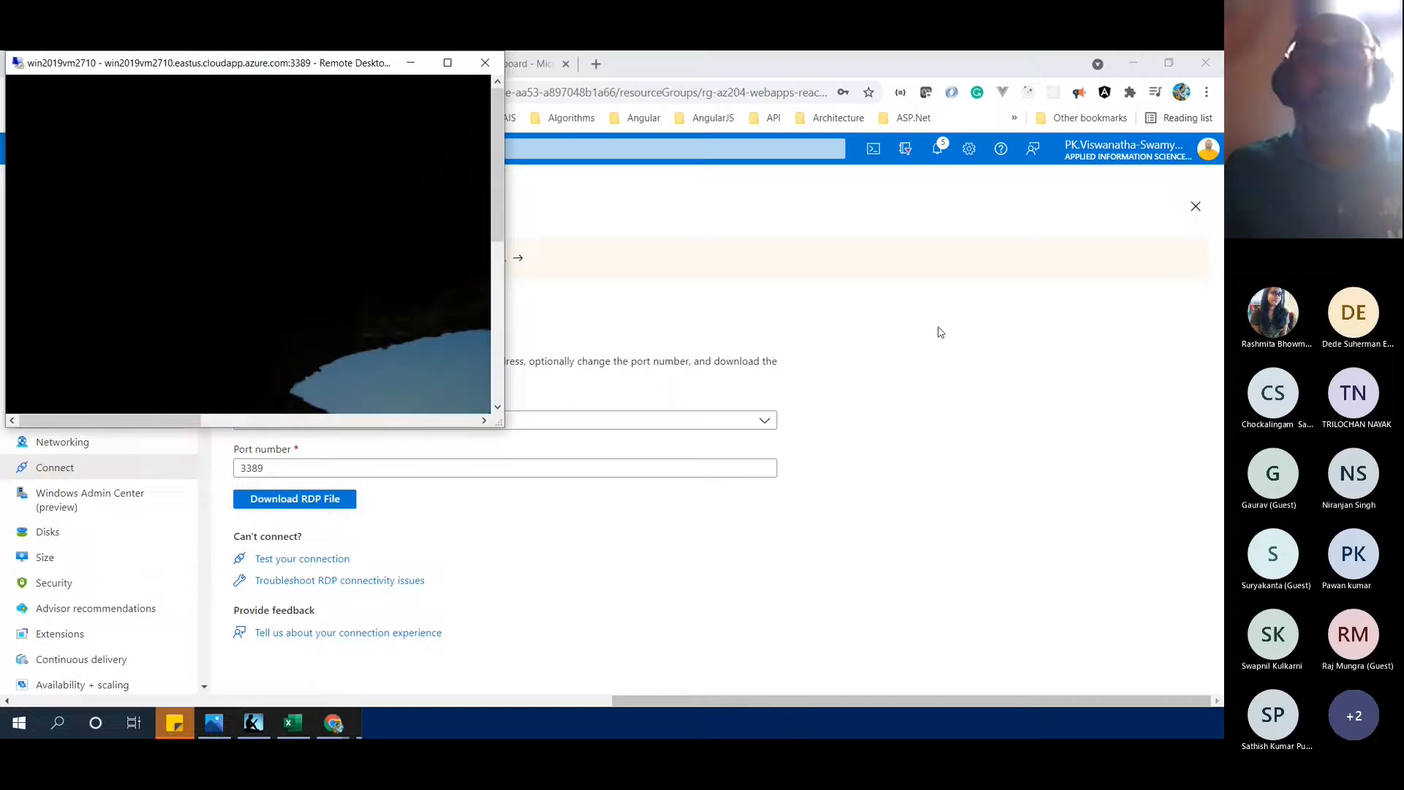
key(alt+Tab)
key(alt+Tab)
key(alt+Tab)
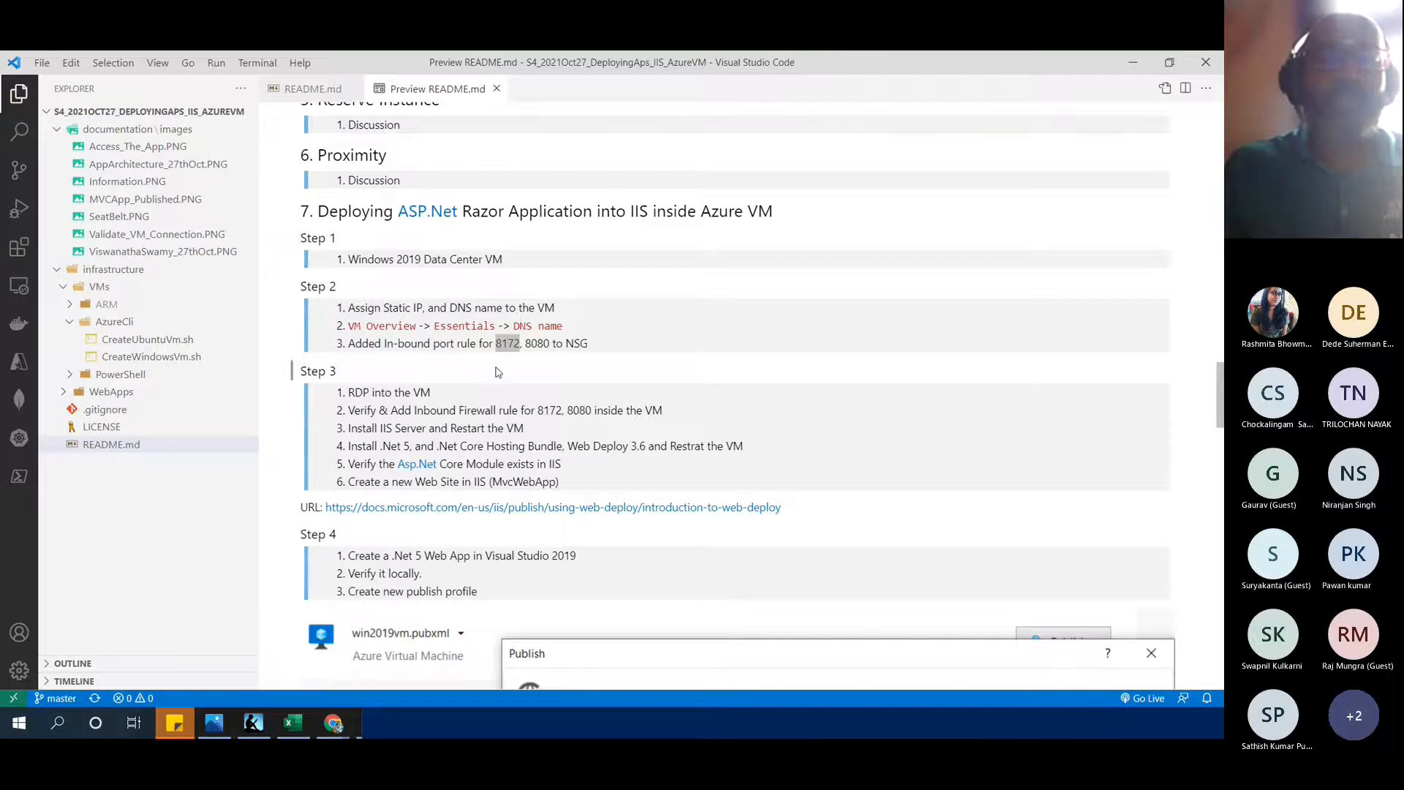
Scroll the README preview down to Step 3, starting with RDP into the VM
scroll(496, 372, down, 3)
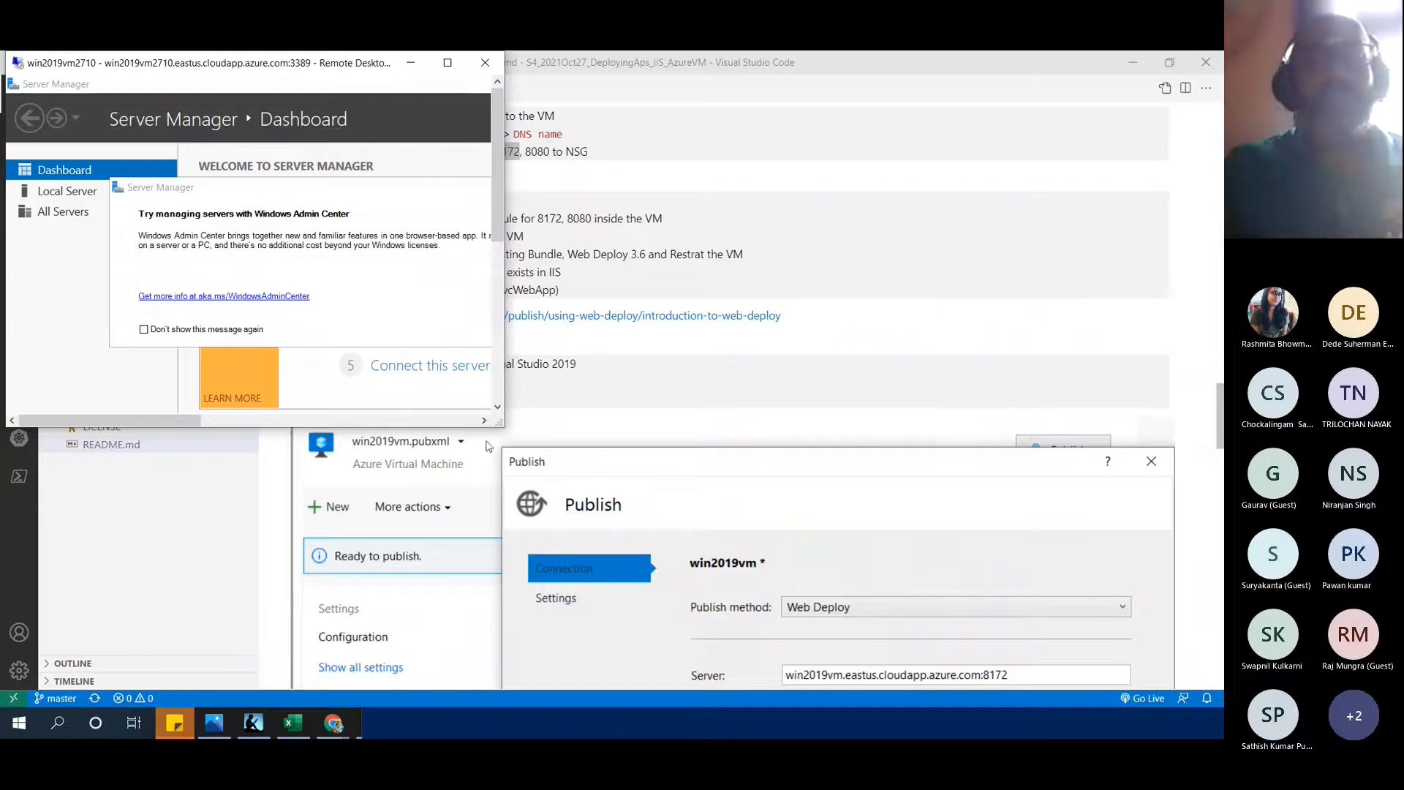
Enlarge the RDP window, decline network discovery, and close the Windows Admin Center popup
drag(505, 429, 1209, 688)
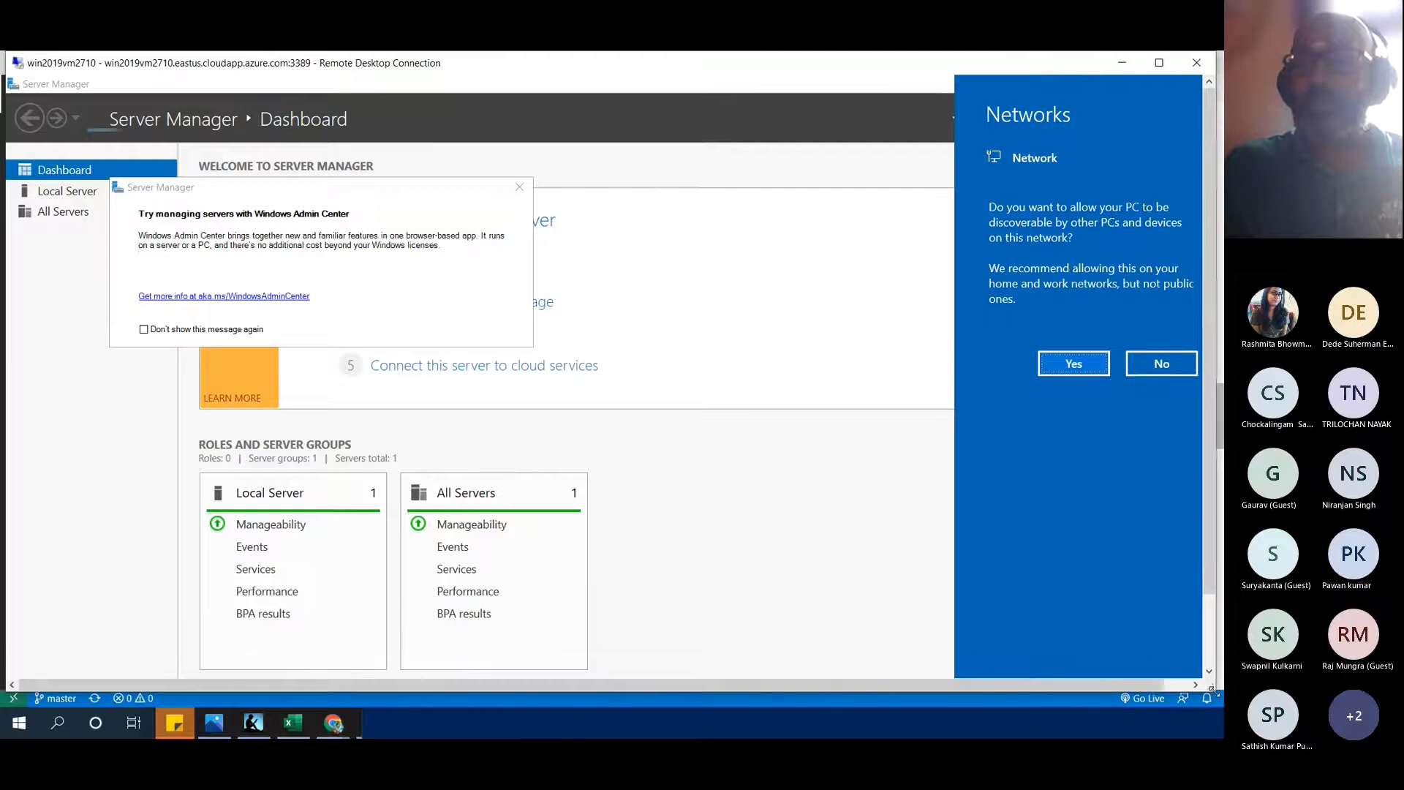
click(1163, 368)
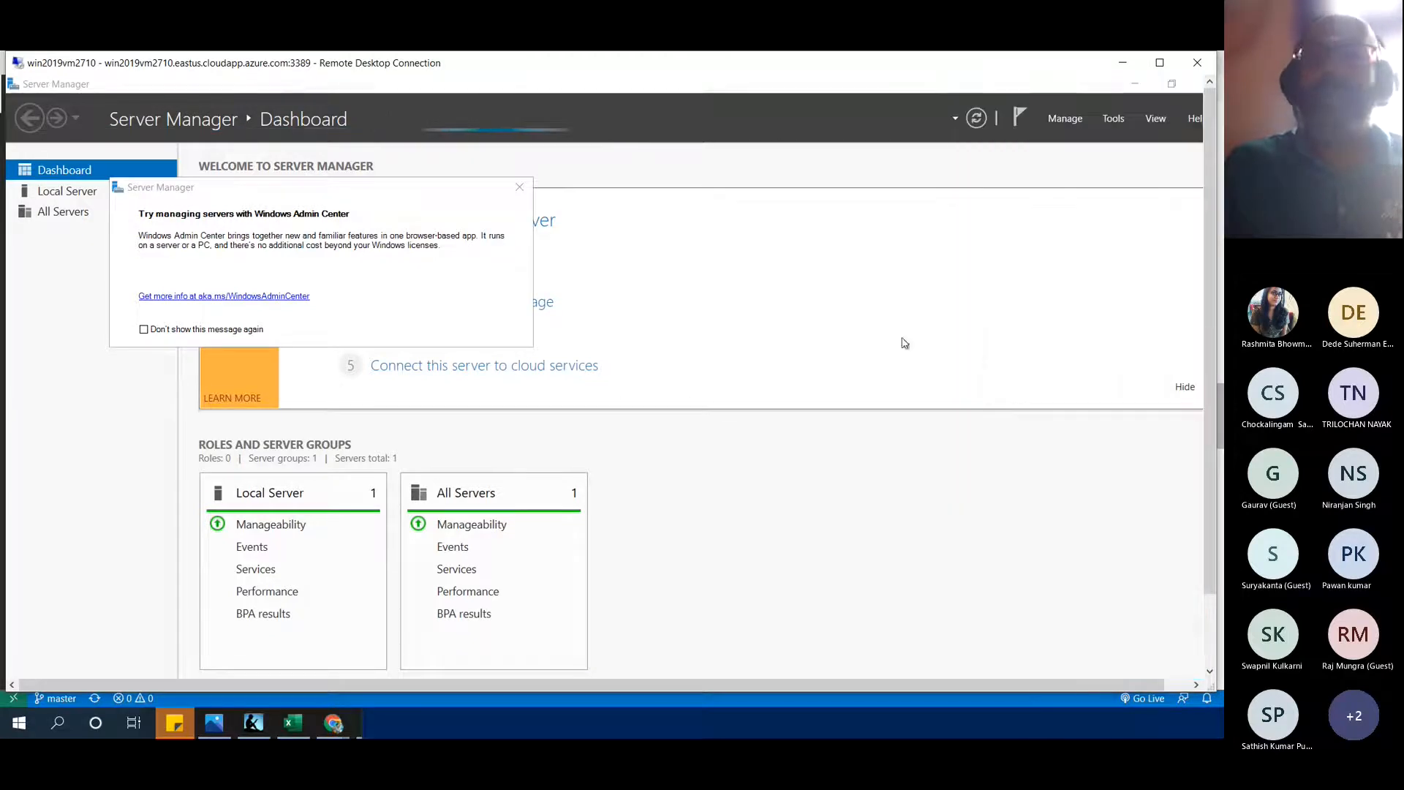
click(519, 185)
Launch Windows Defender Firewall with Advanced Security from the server's Start search
click(1209, 668)
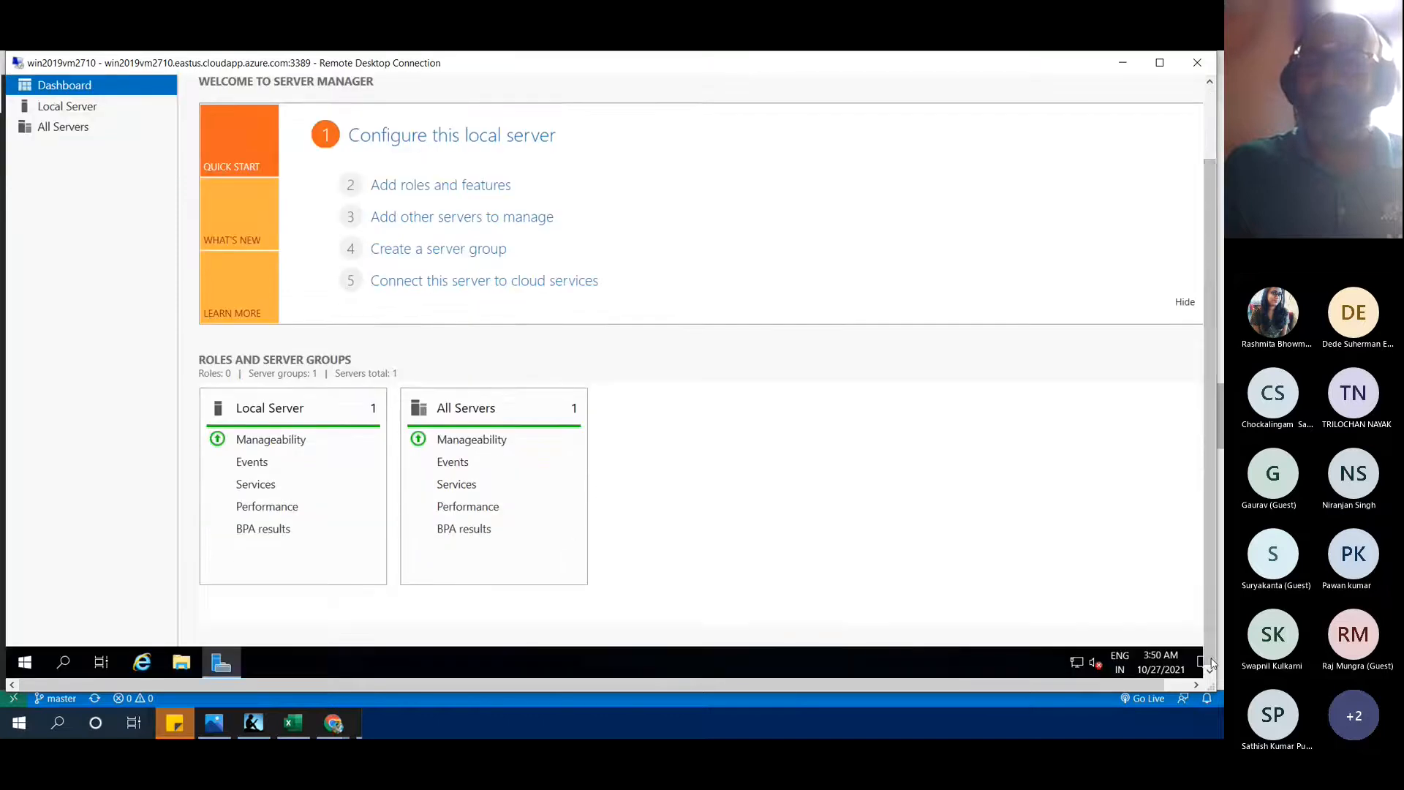
click(27, 664)
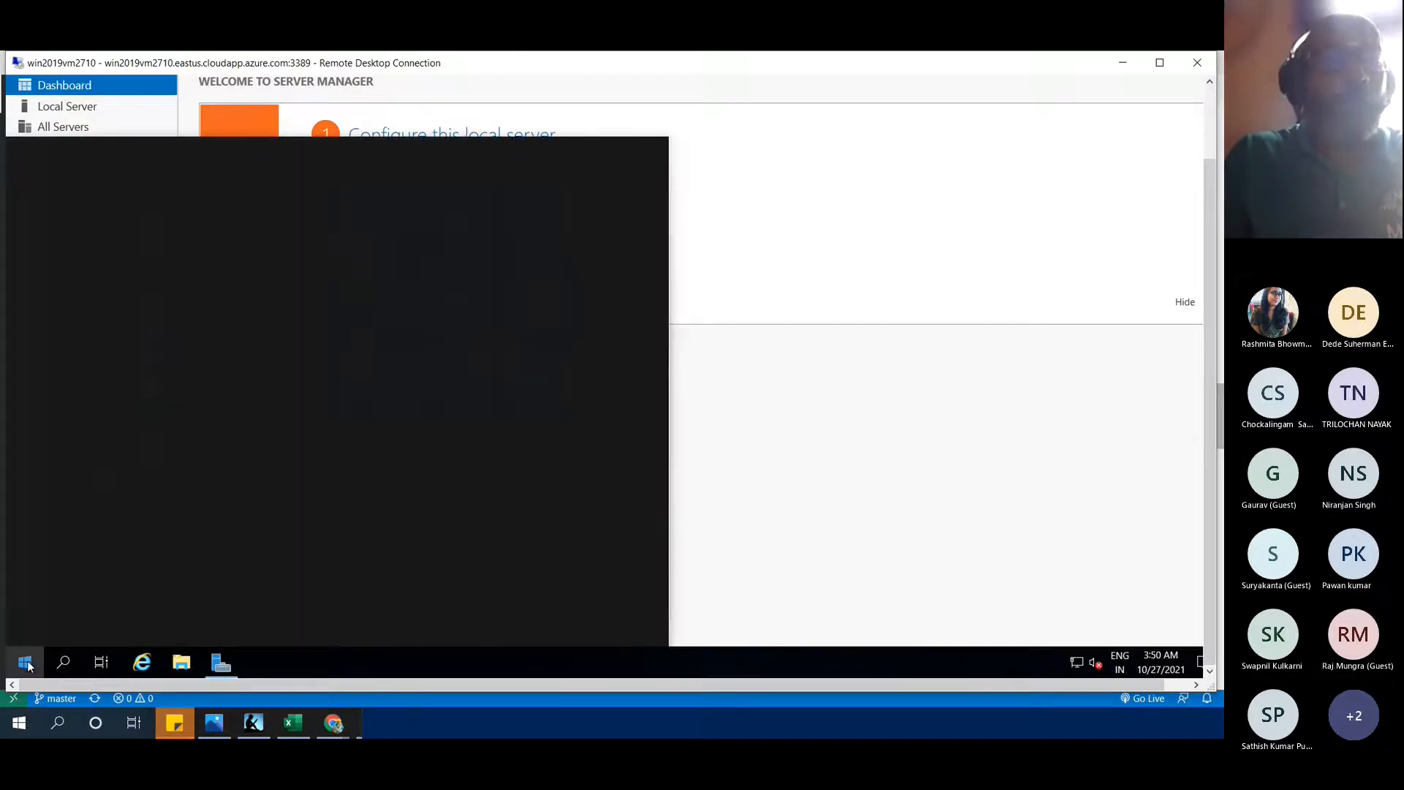
text(firewa)
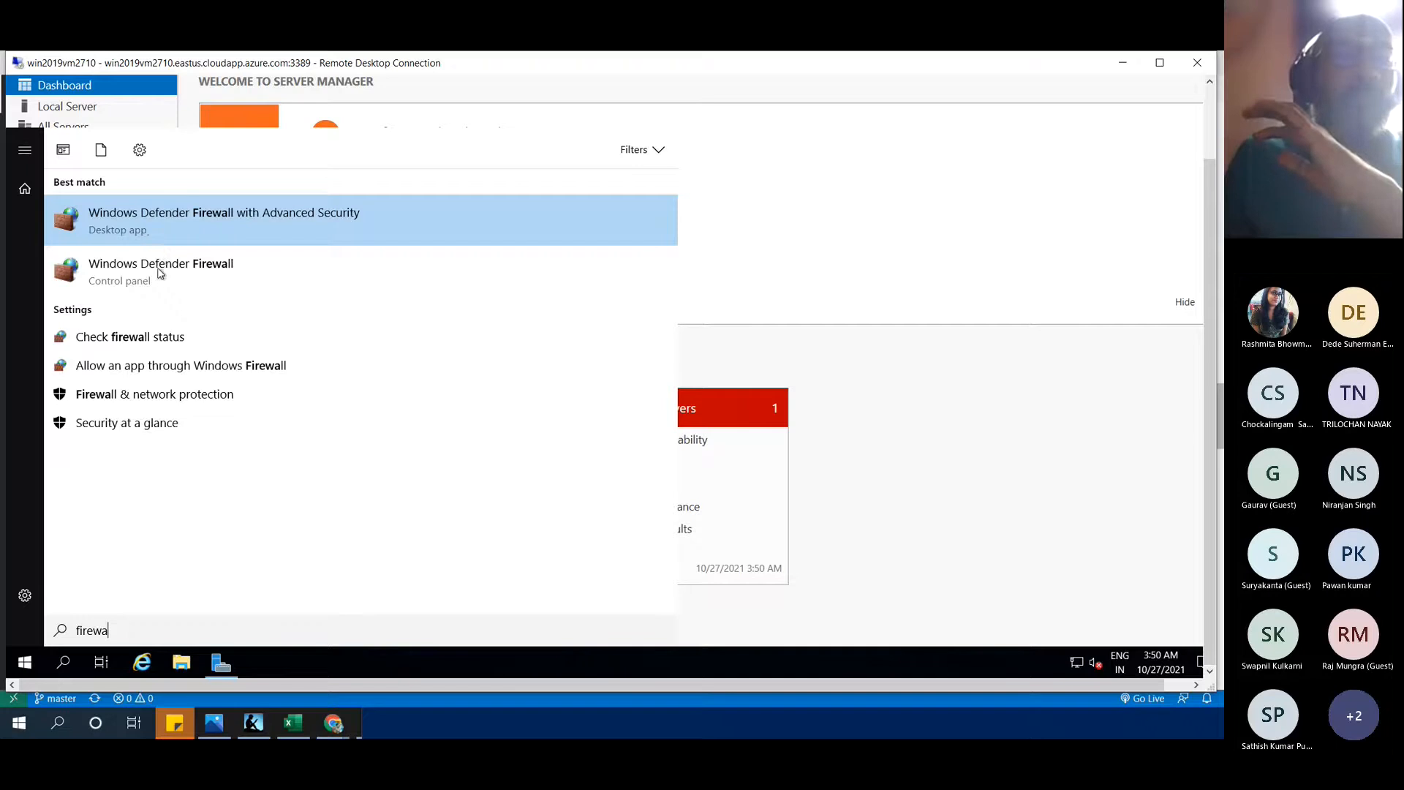
click(203, 232)
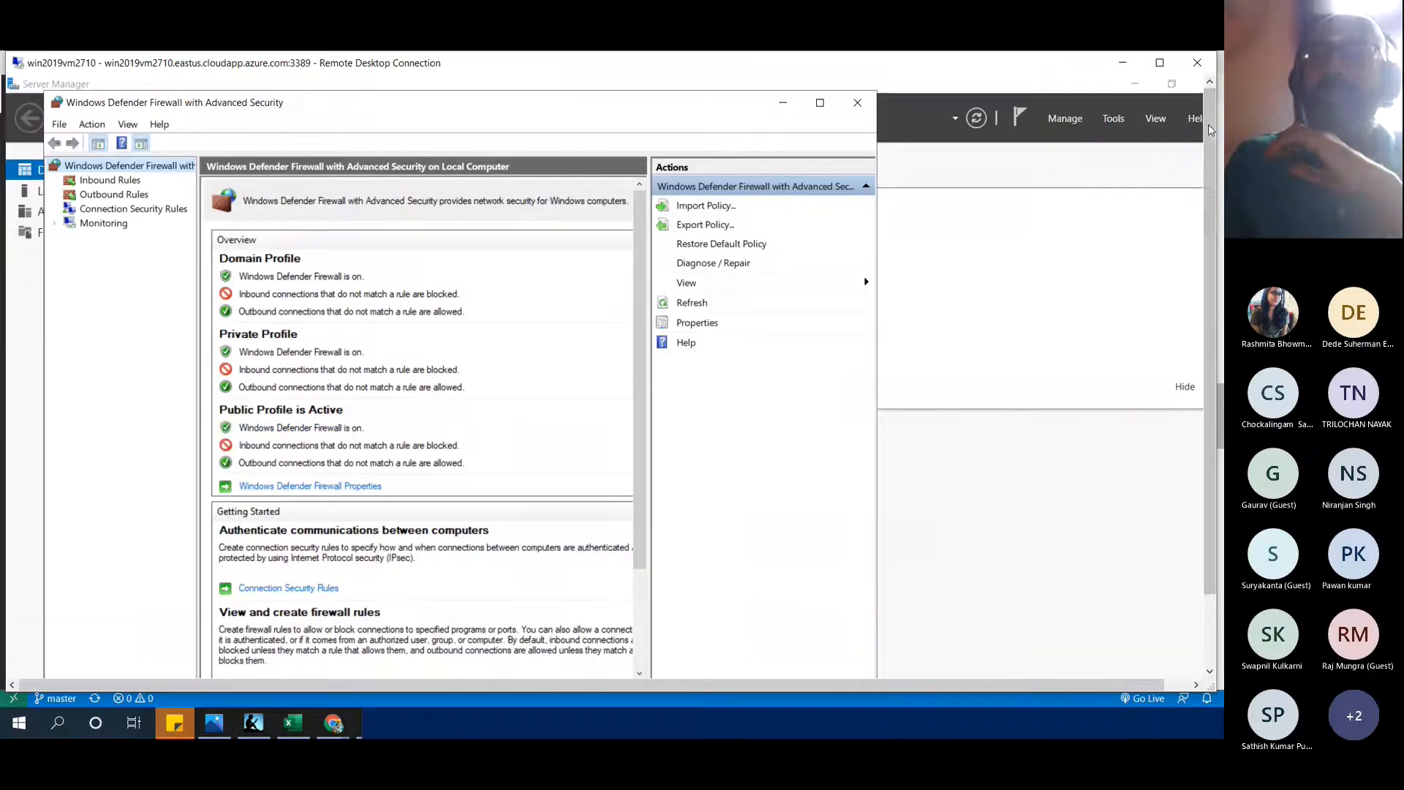
Maximize the firewall console, show Inbound Rules, and make the RDP session full screen
click(820, 108)
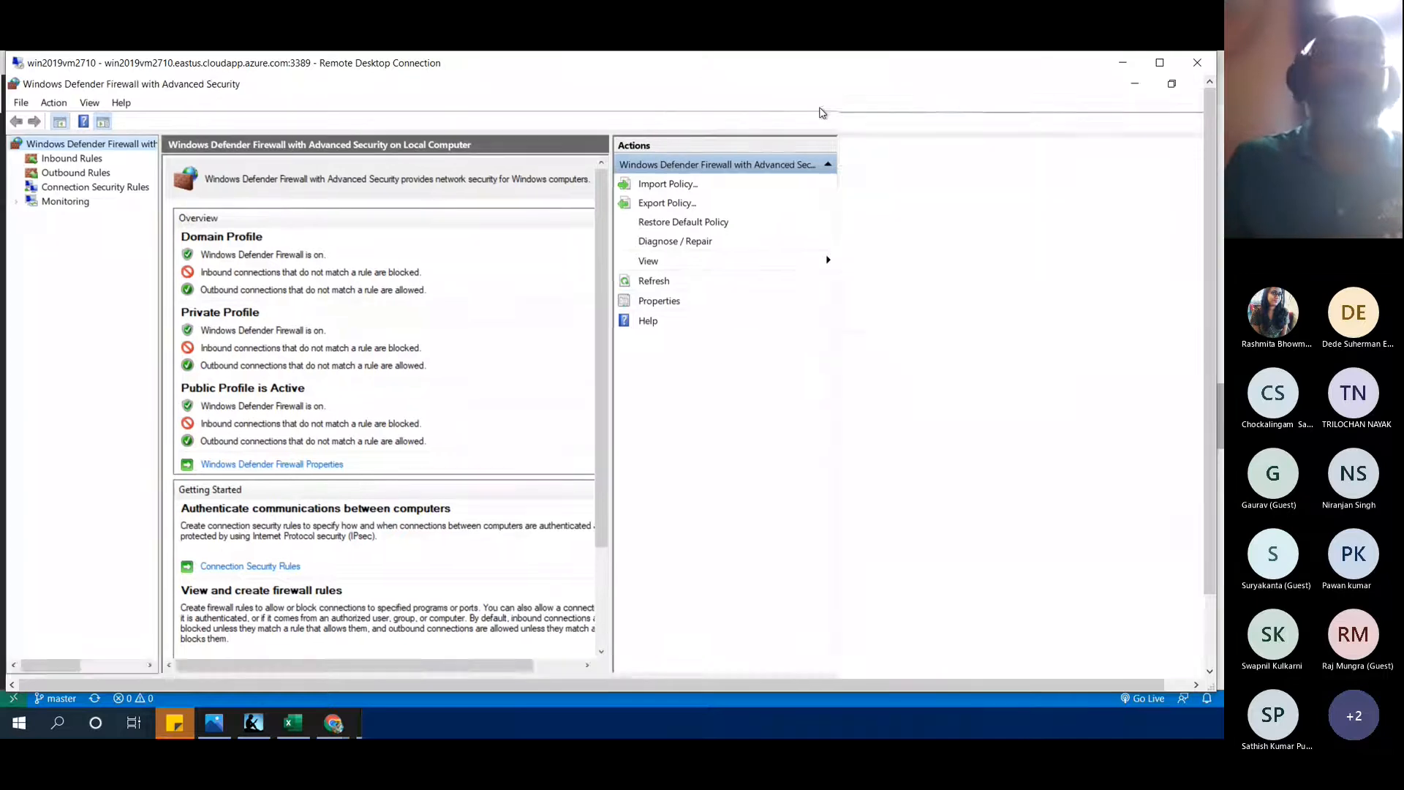
click(76, 160)
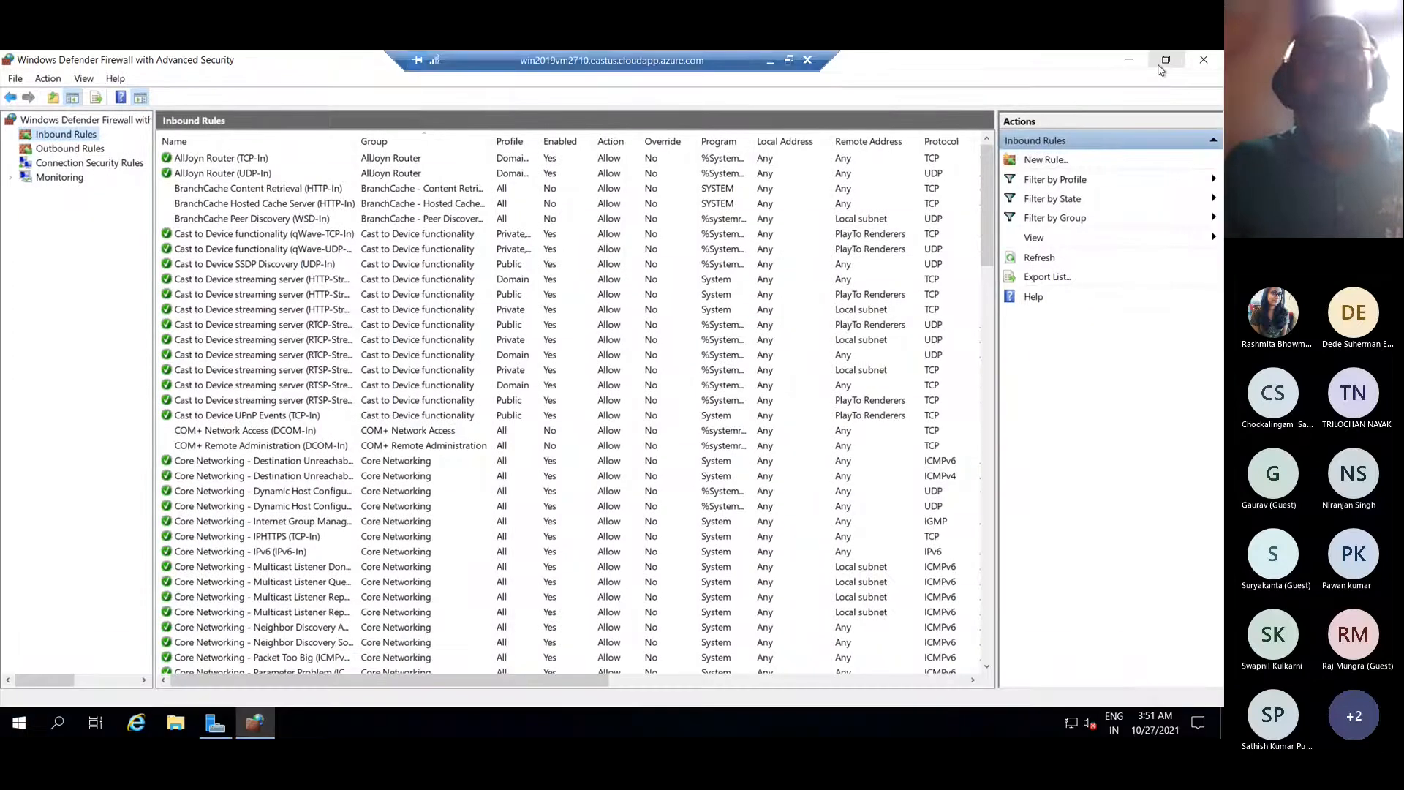
click(1160, 63)
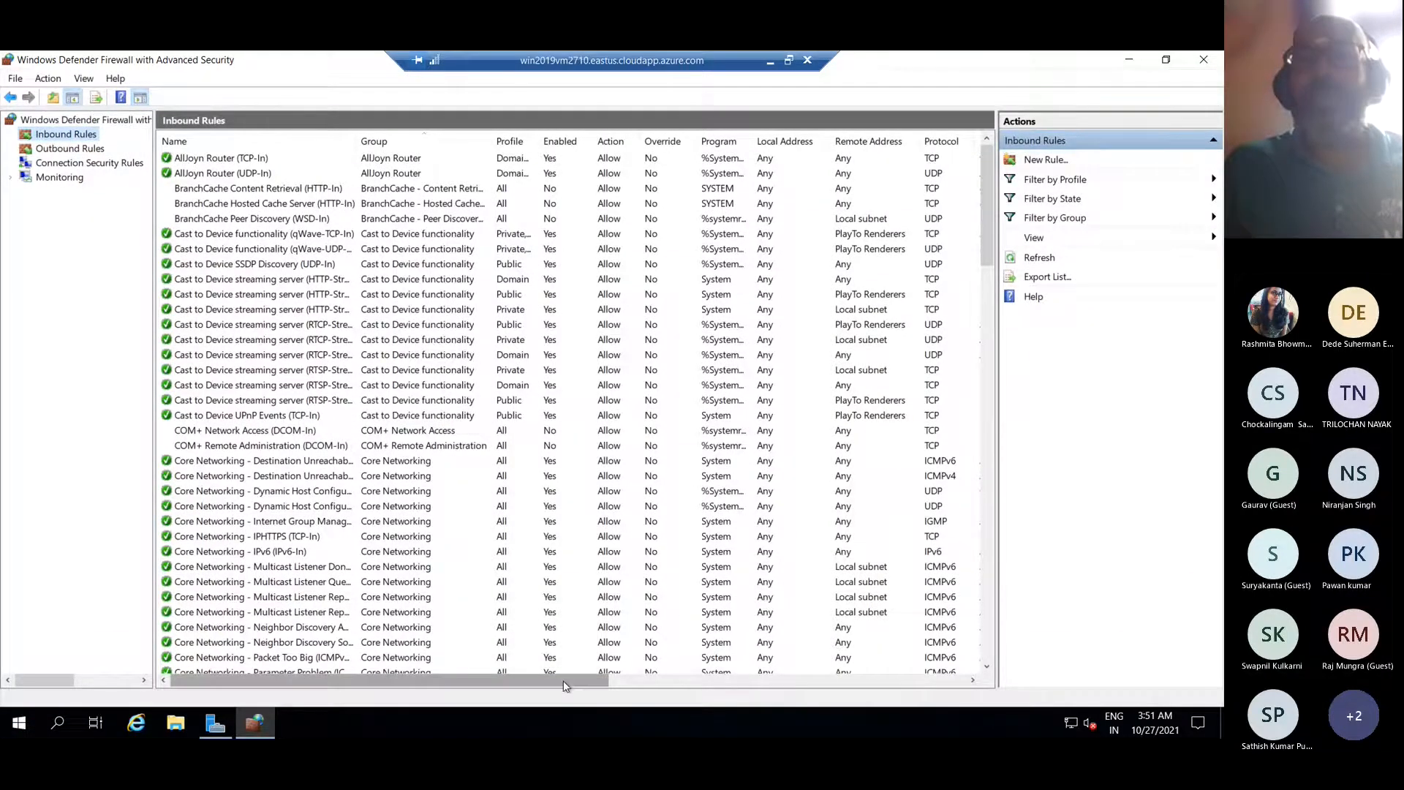
drag(573, 688, 669, 689)
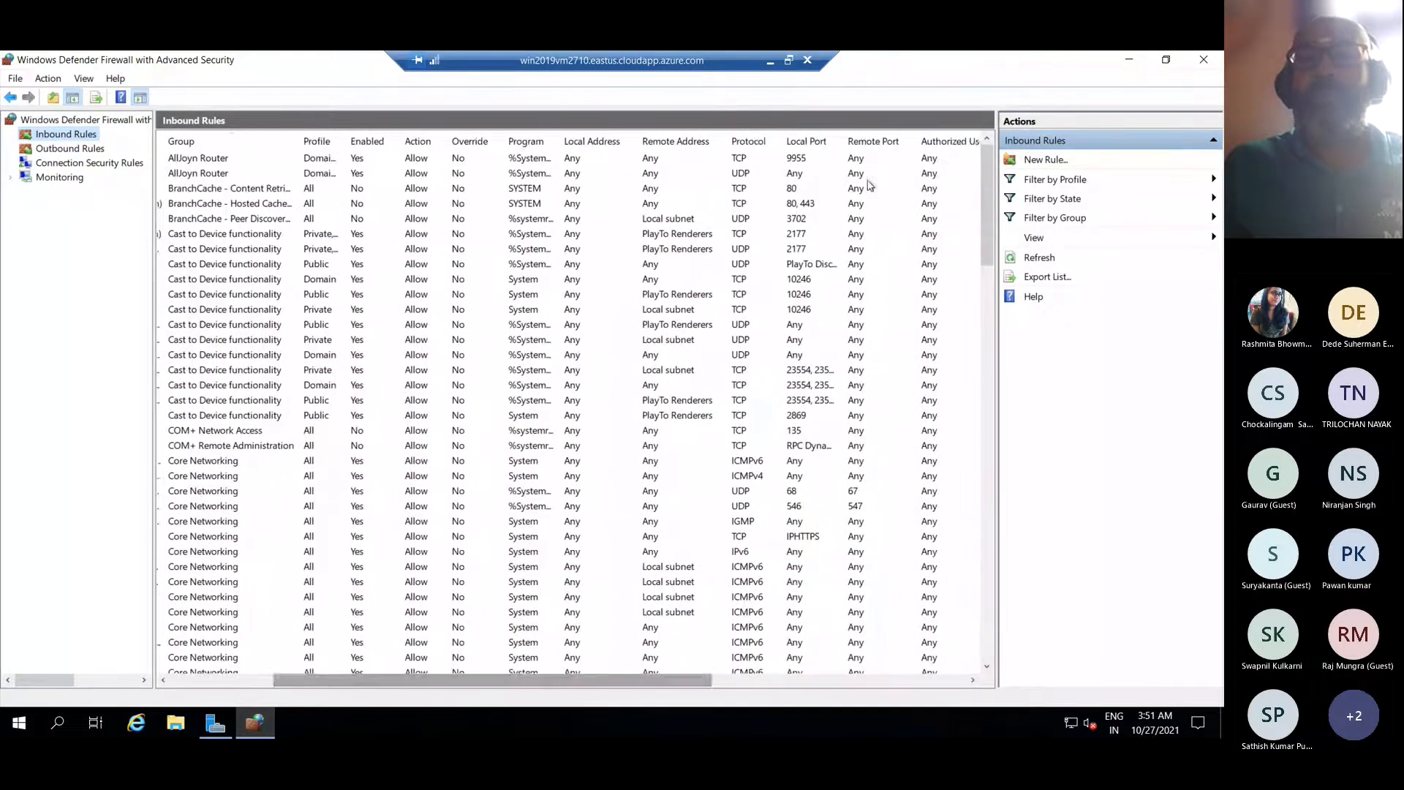
Sort the inbound rules by Local Port and scroll through the list
click(804, 143)
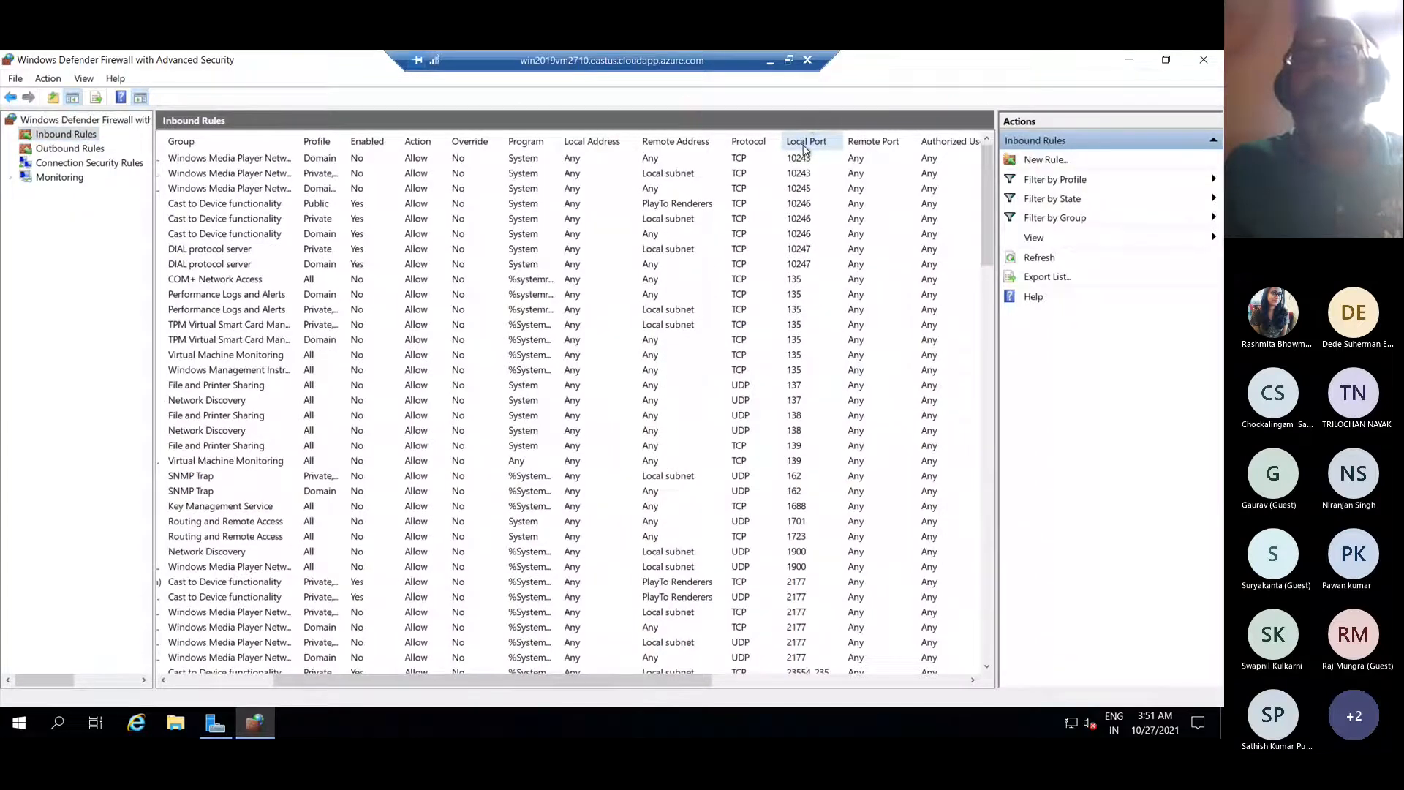
scroll(803, 433, down, 2)
scroll(803, 434, down, 7)
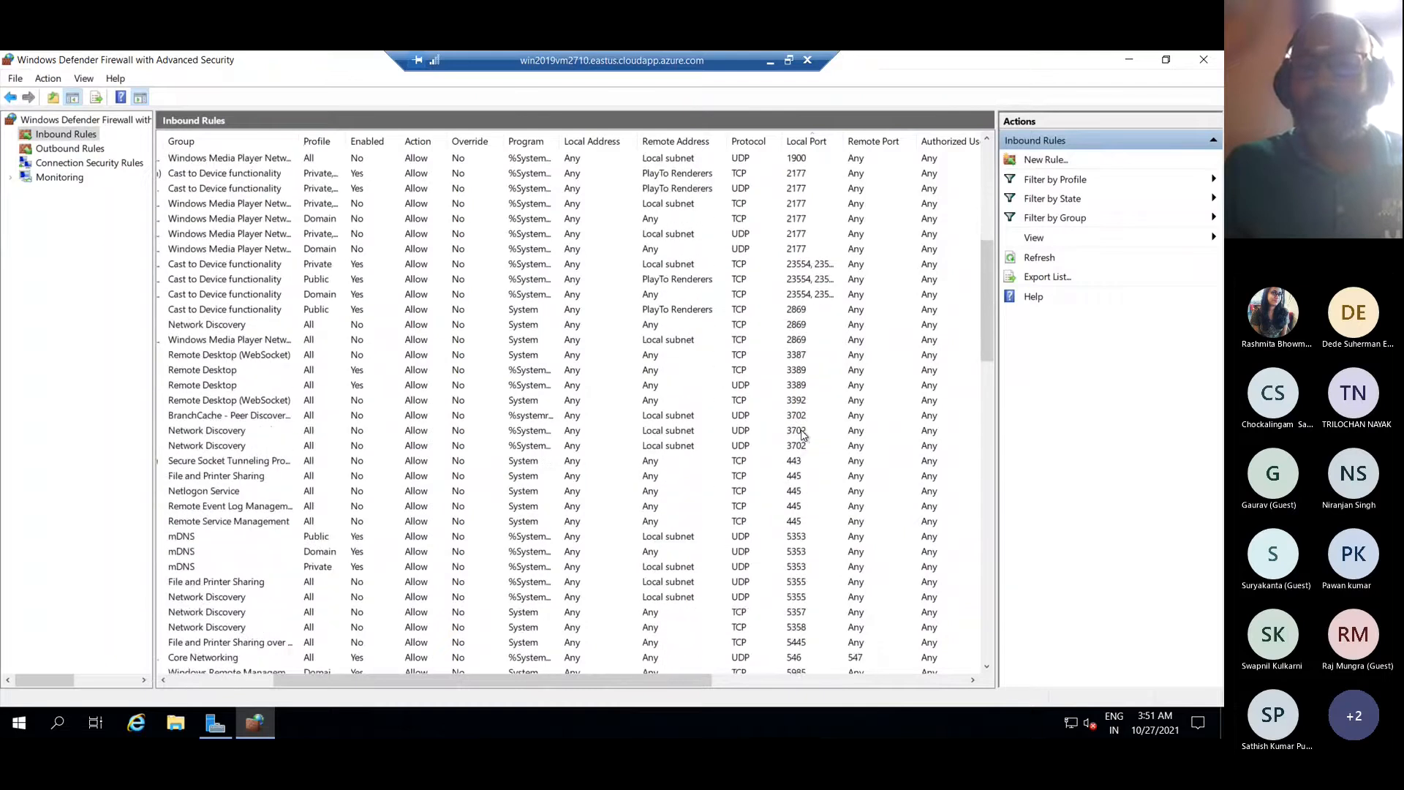
scroll(803, 434, down, 1)
scroll(803, 434, down, 2)
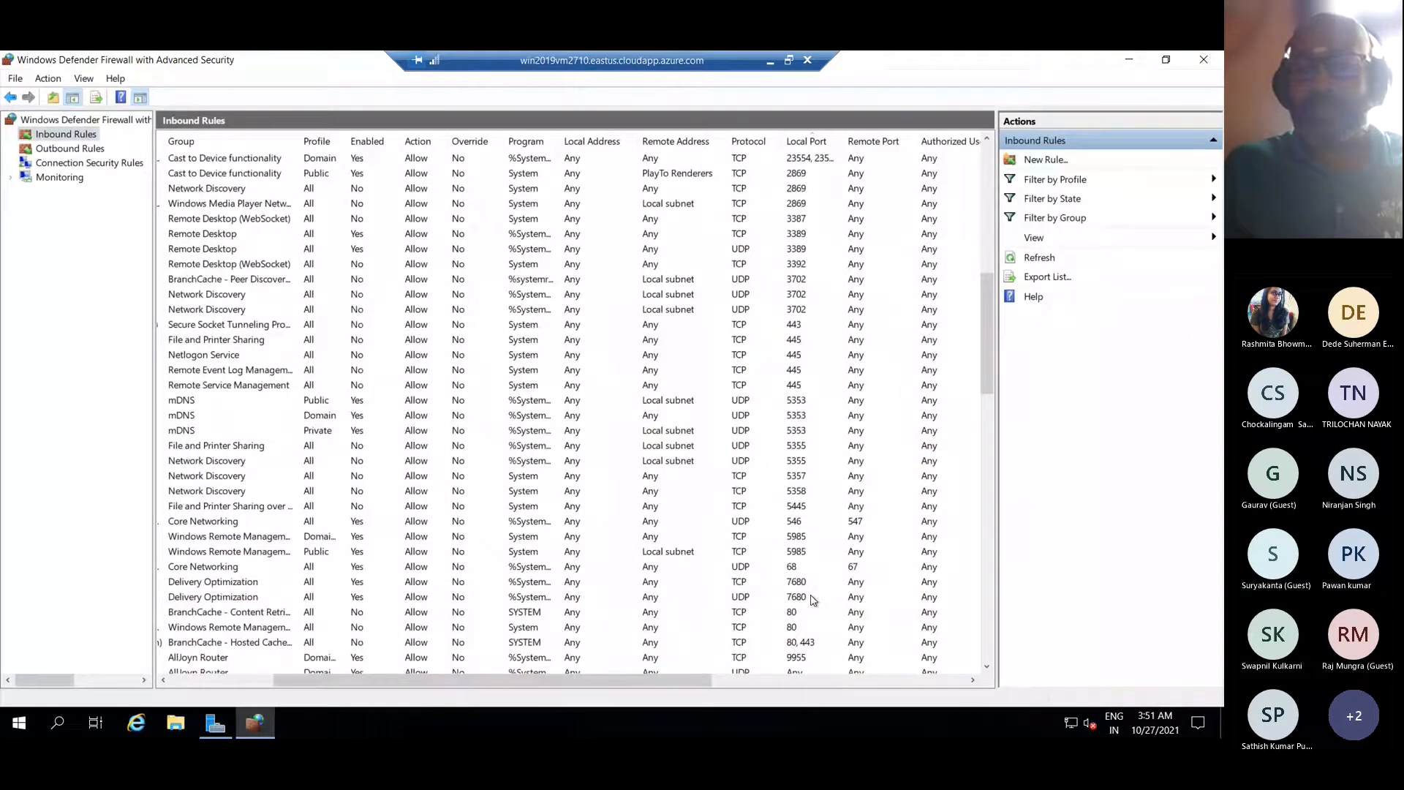
scroll(813, 600, down, 1)
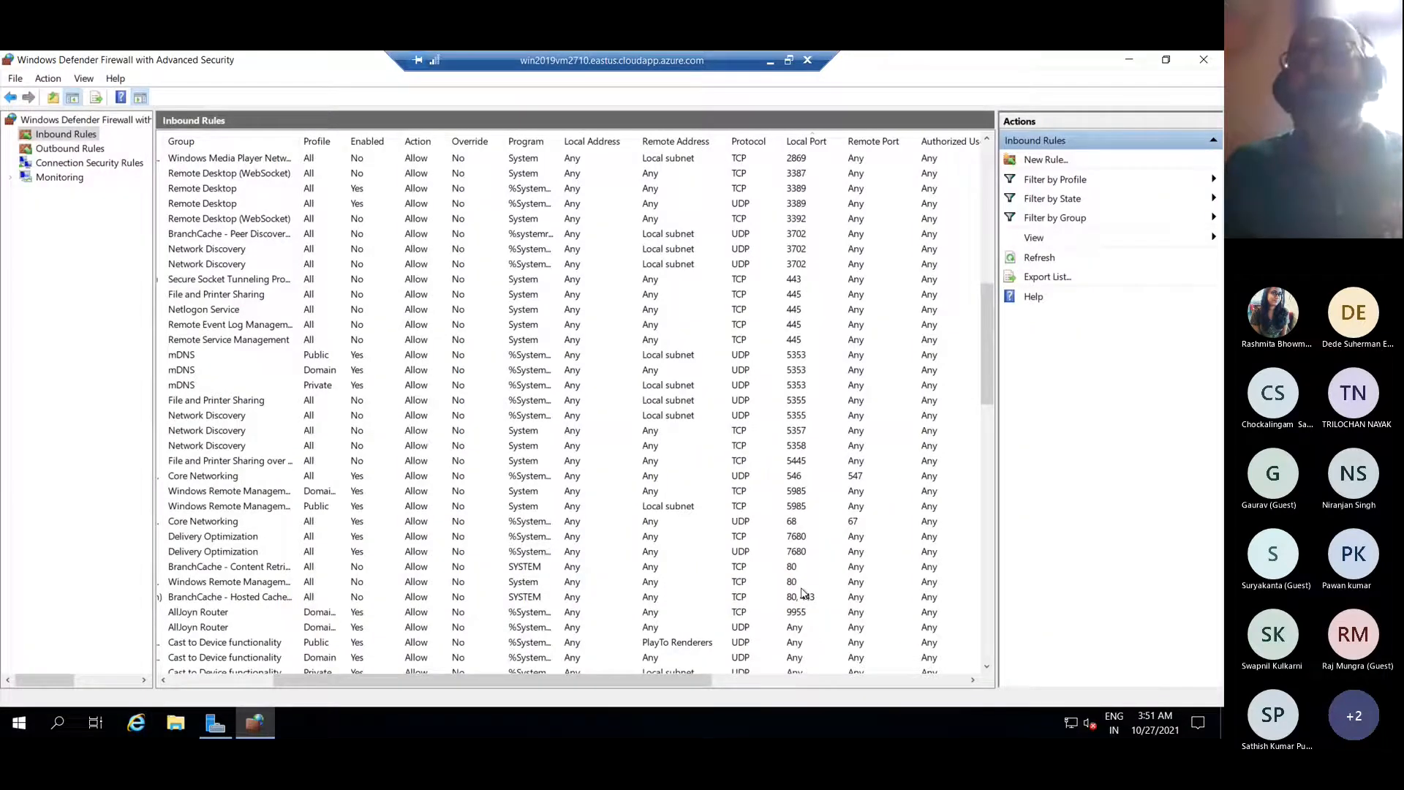
Create a port rule allowing TCP 8172 on Domain, Private and Public profiles, named Web_Deploy
click(1044, 161)
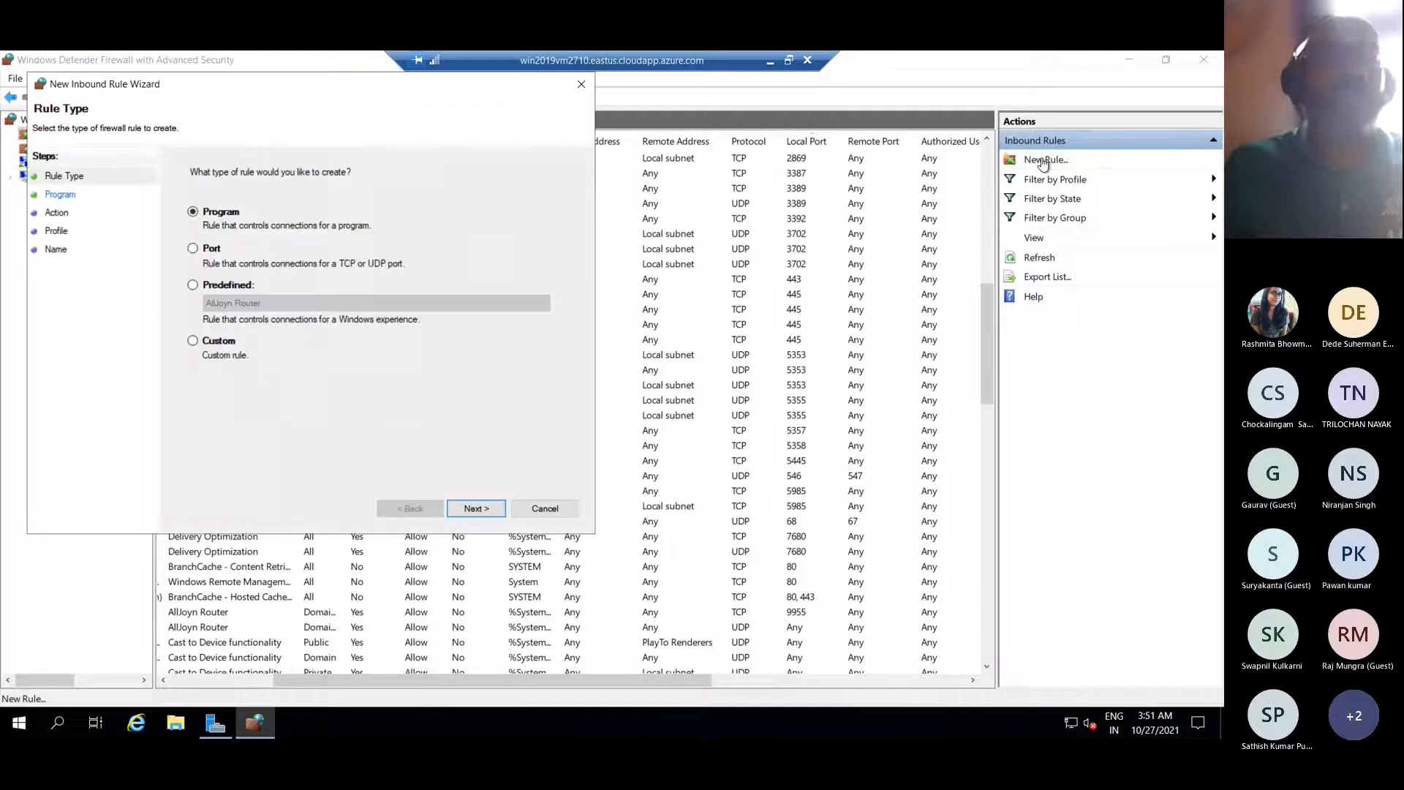
click(208, 249)
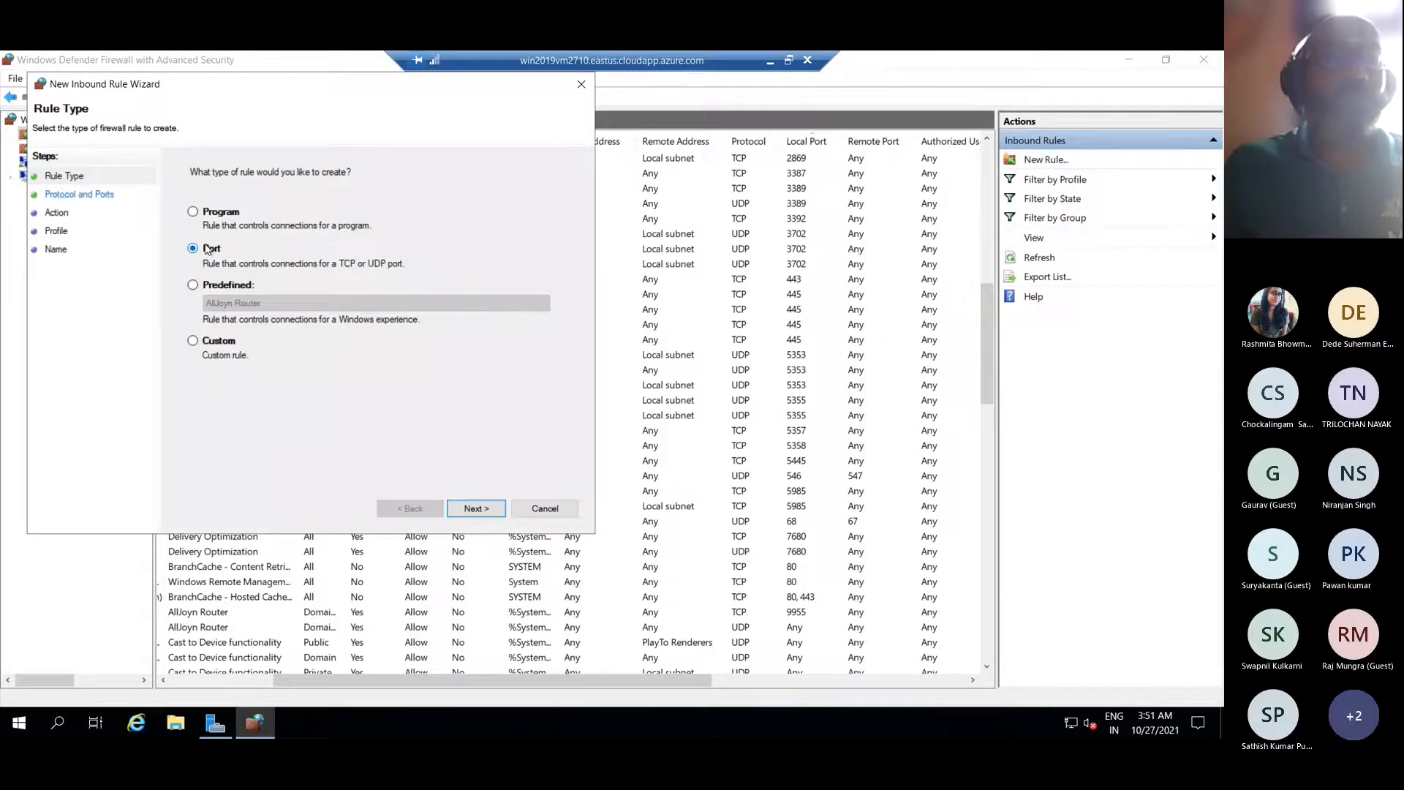
click(475, 509)
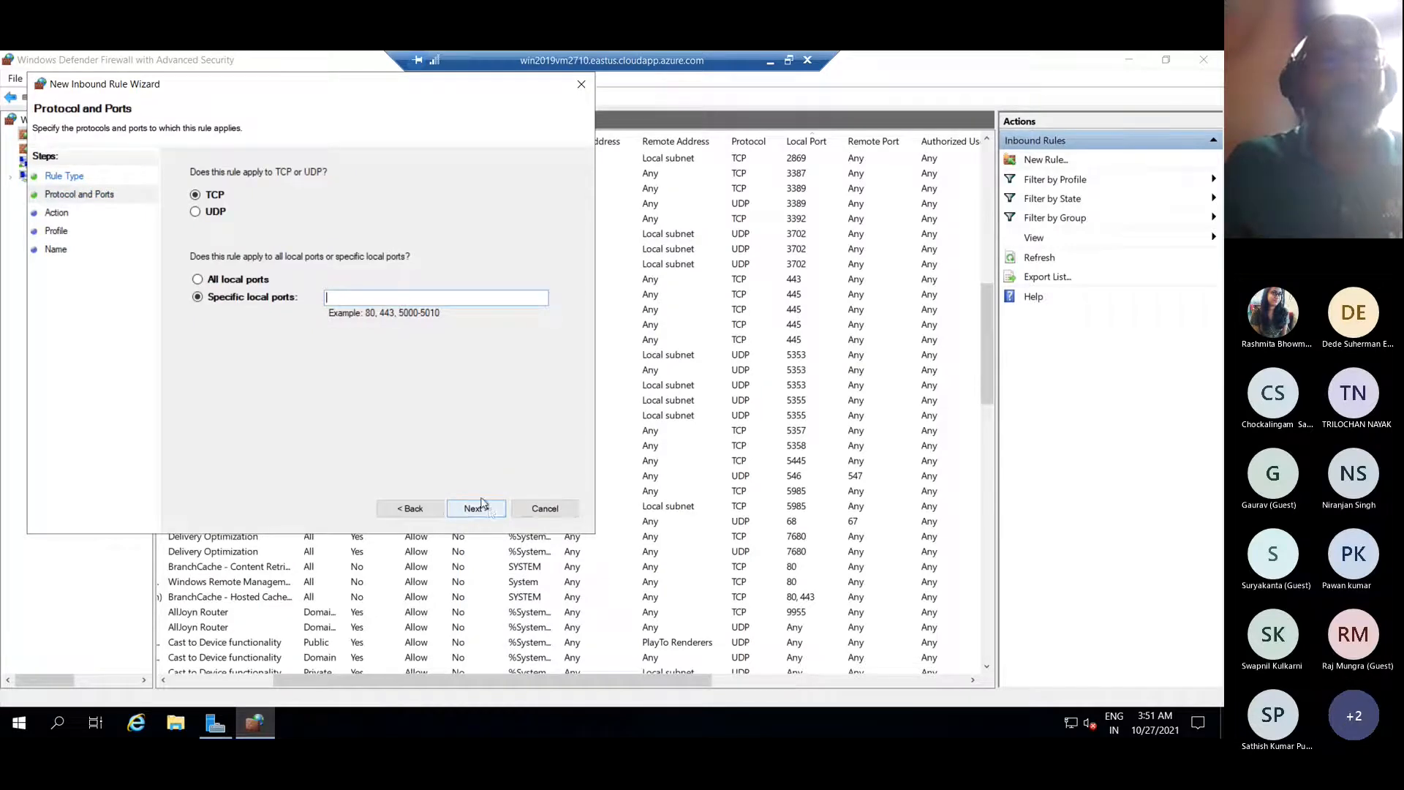
text(8172)
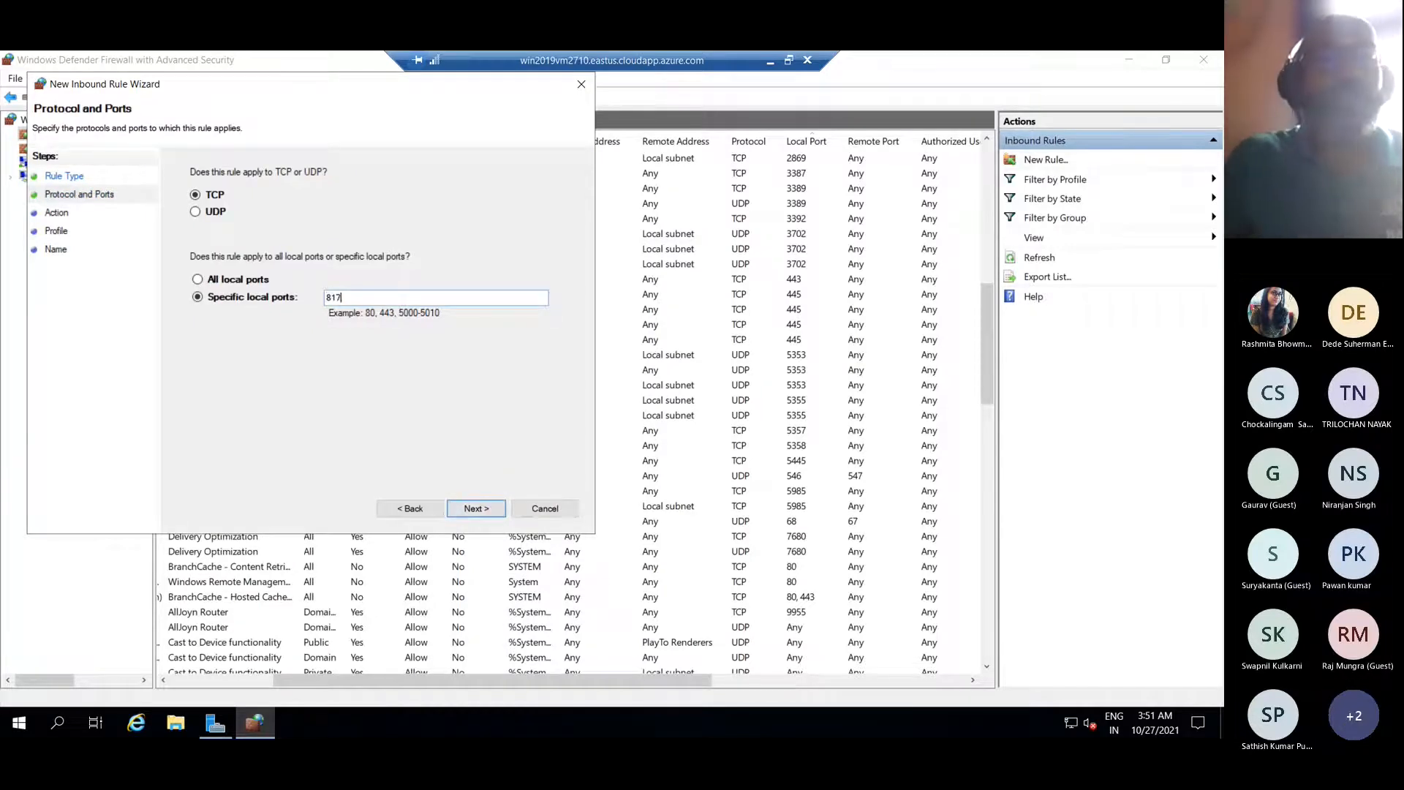
click(475, 511)
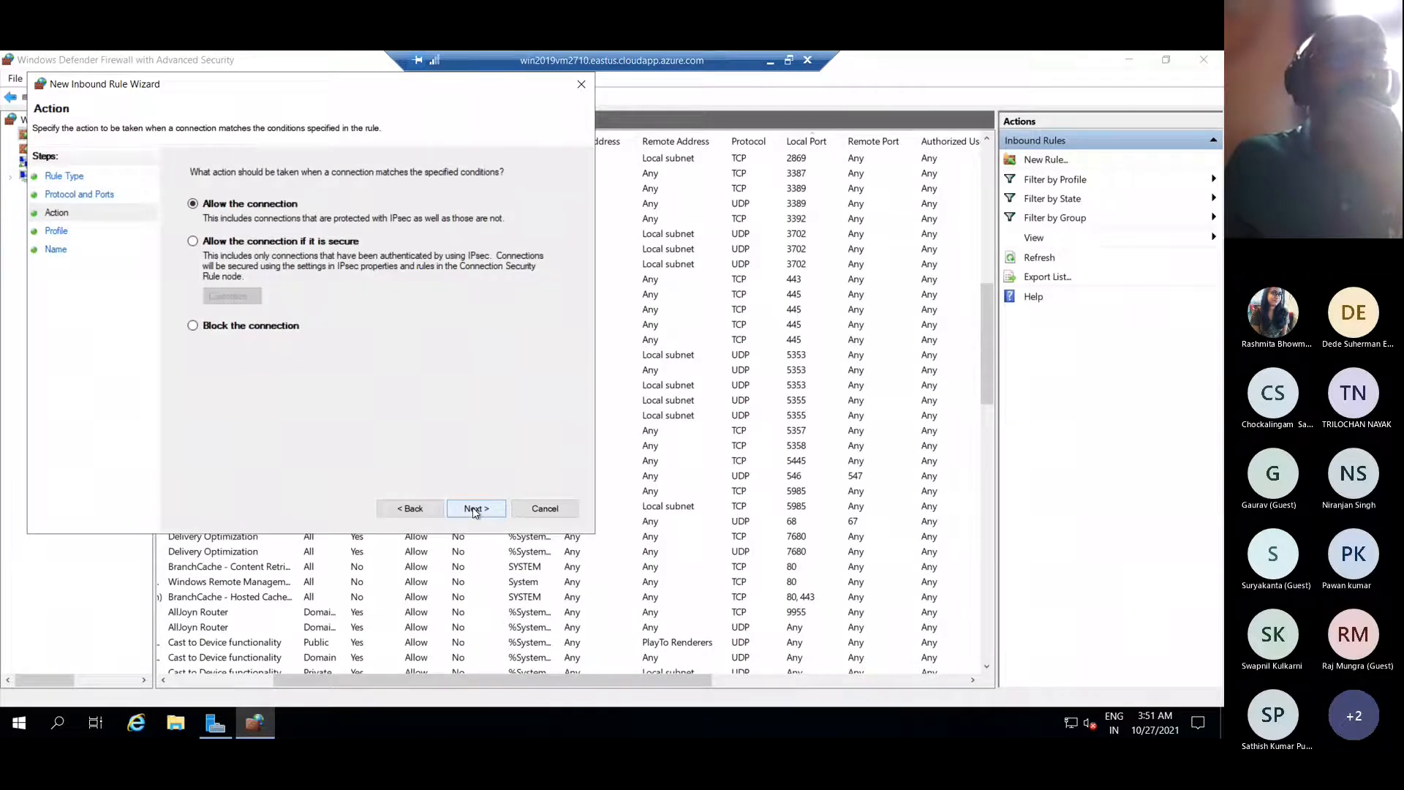
click(472, 508)
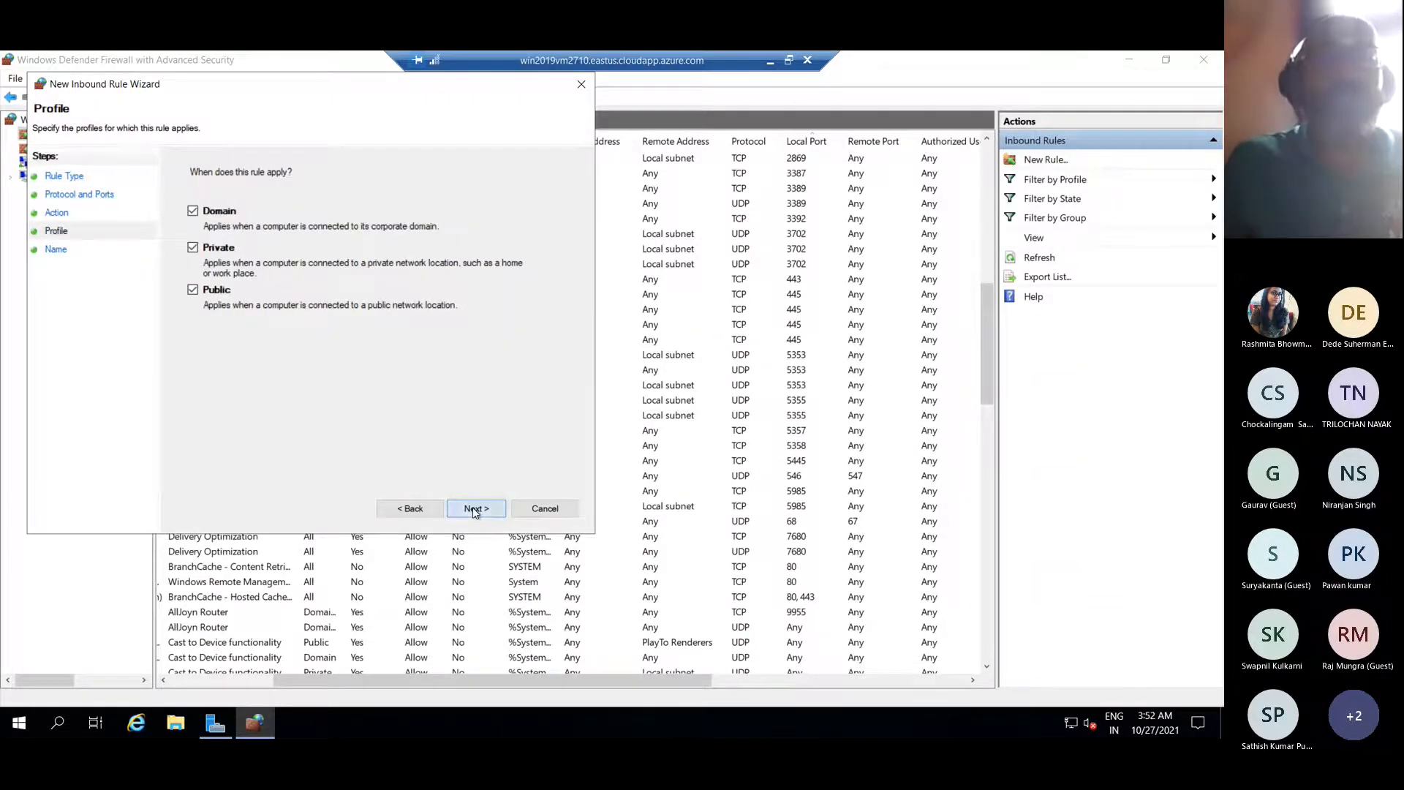
click(473, 508)
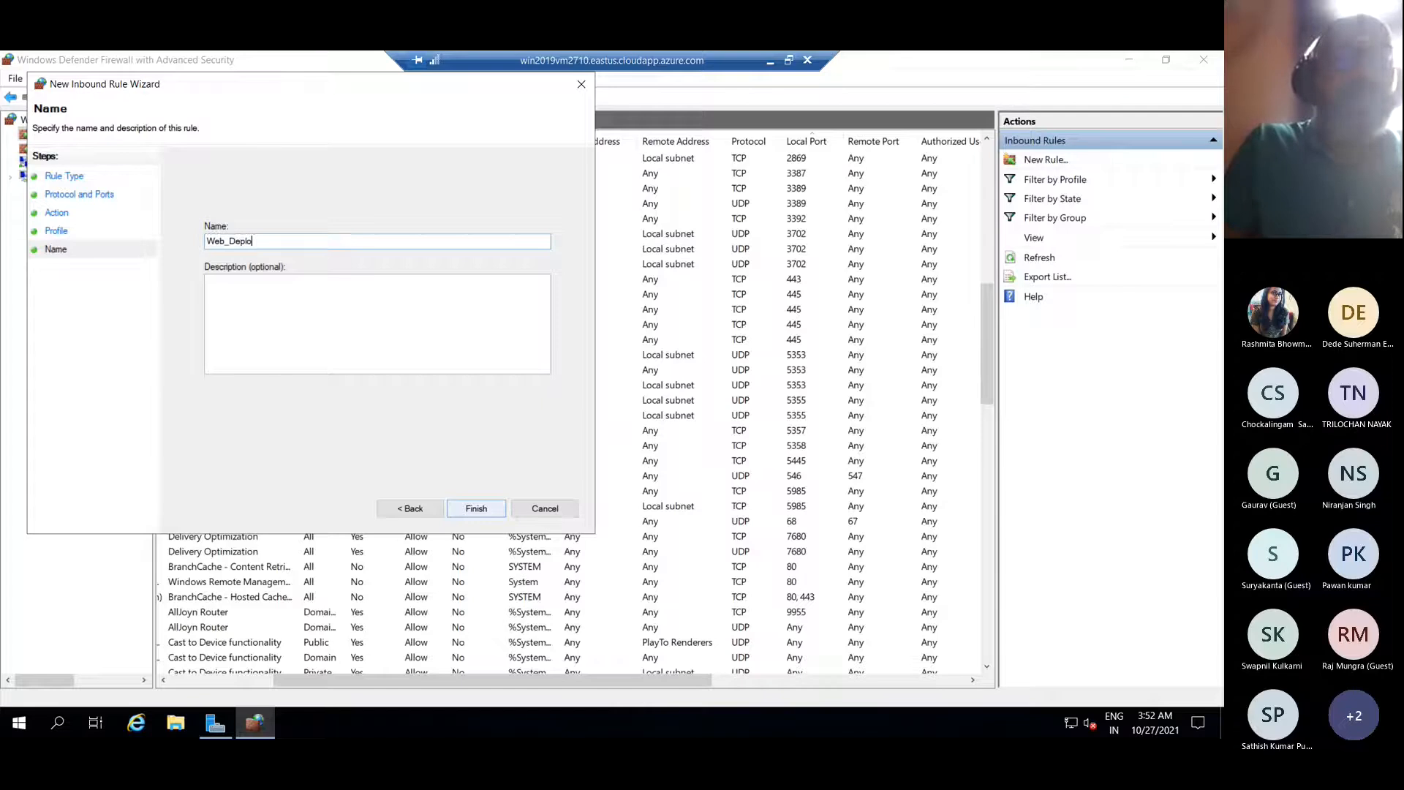
text(Web_Deploy)
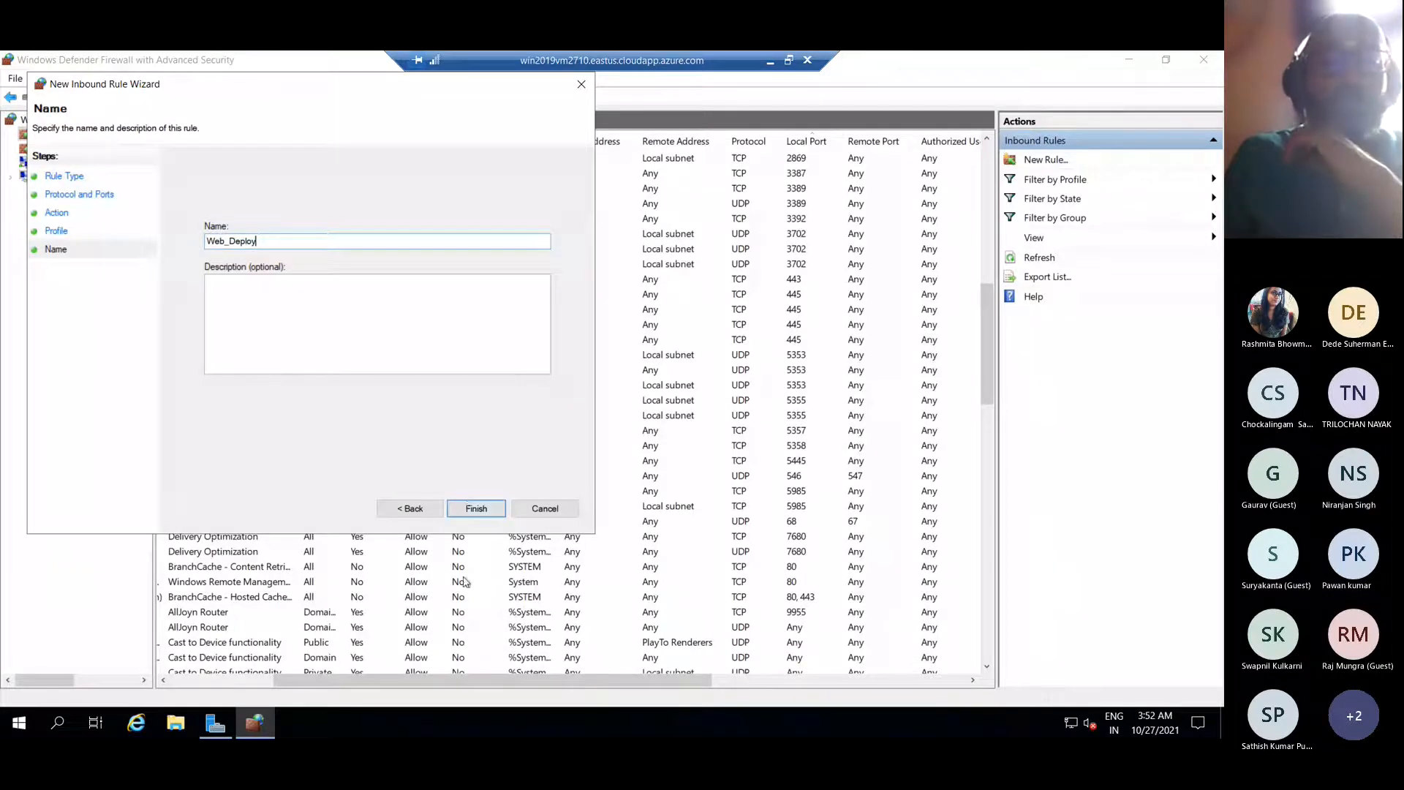
click(476, 510)
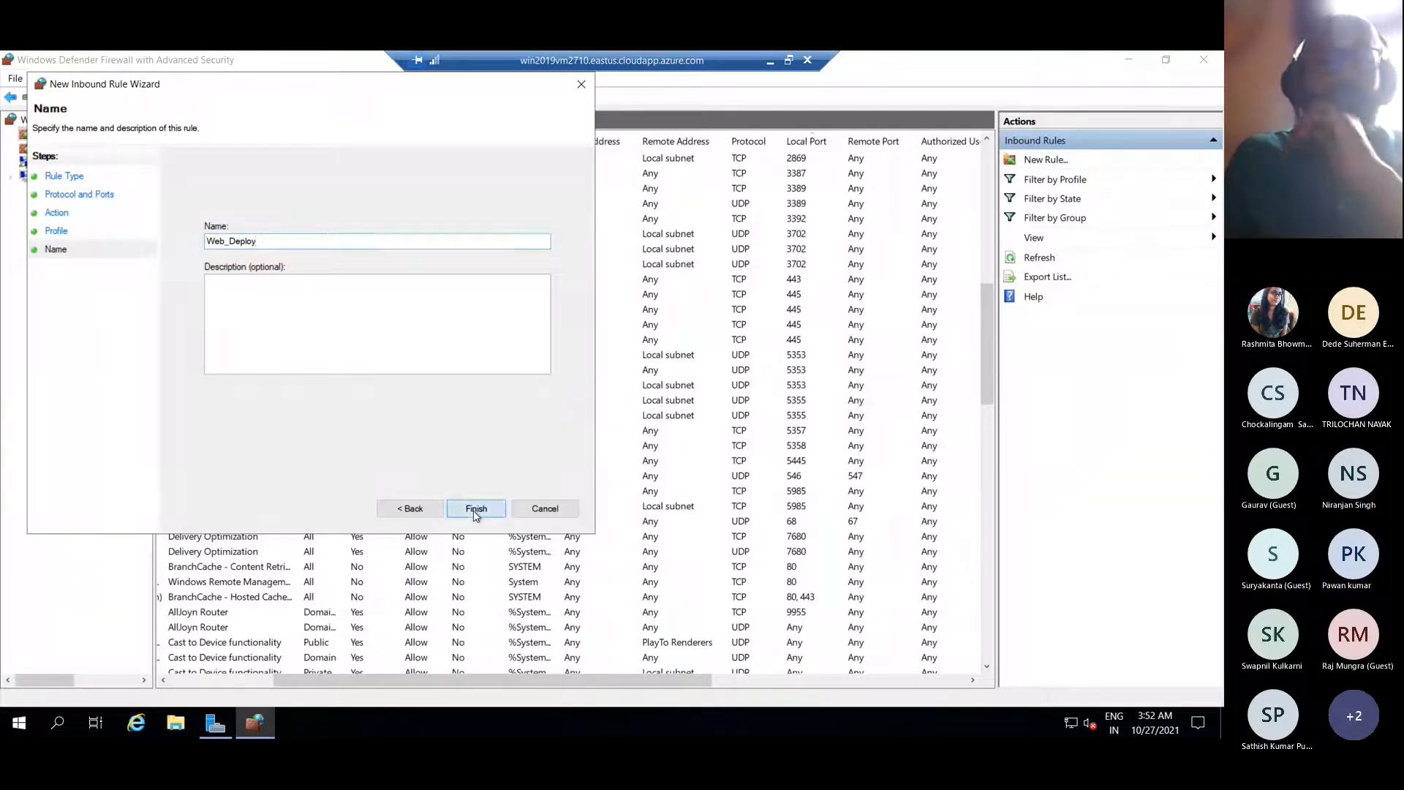
Create a port rule allowing TCP 8080 on all profiles, named helloworldapp
click(1047, 161)
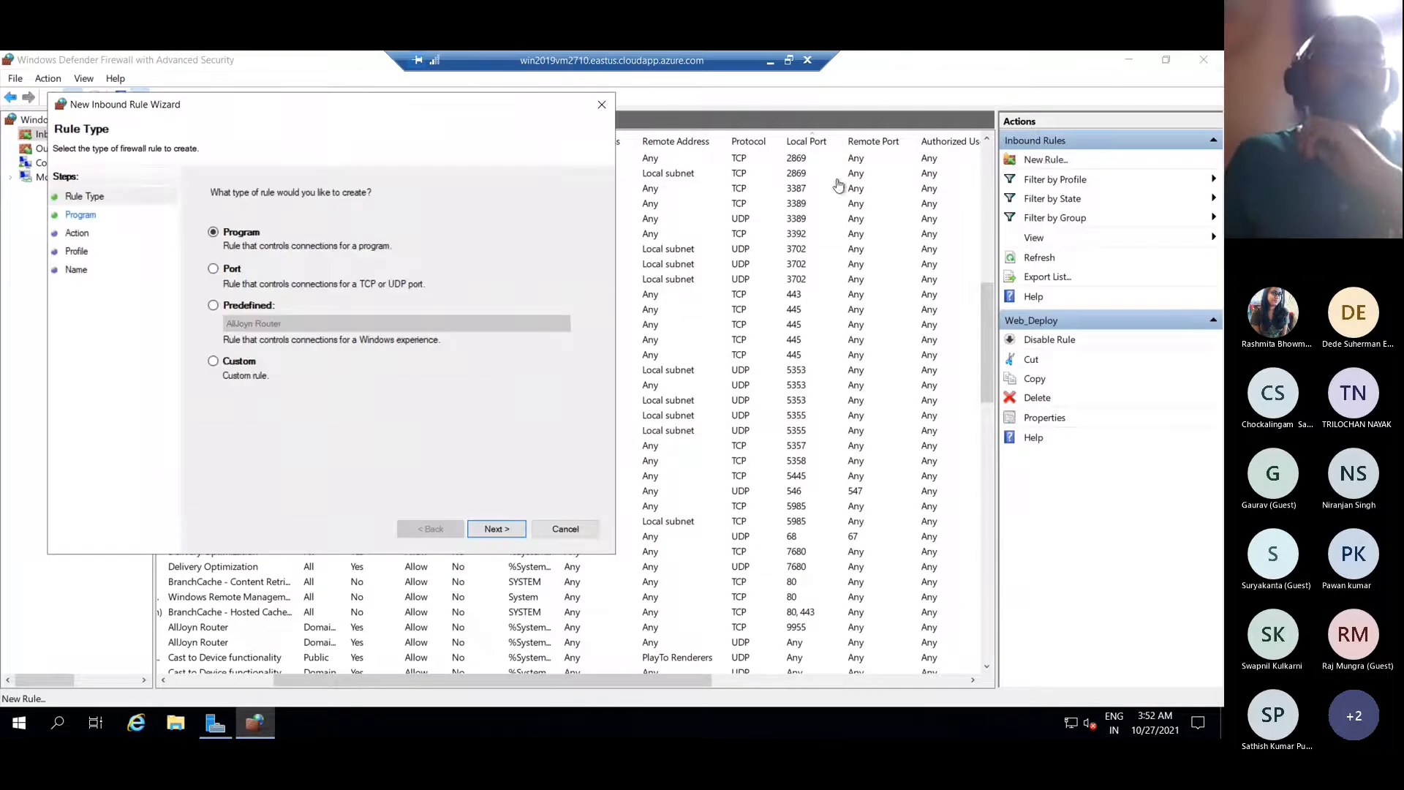
click(213, 269)
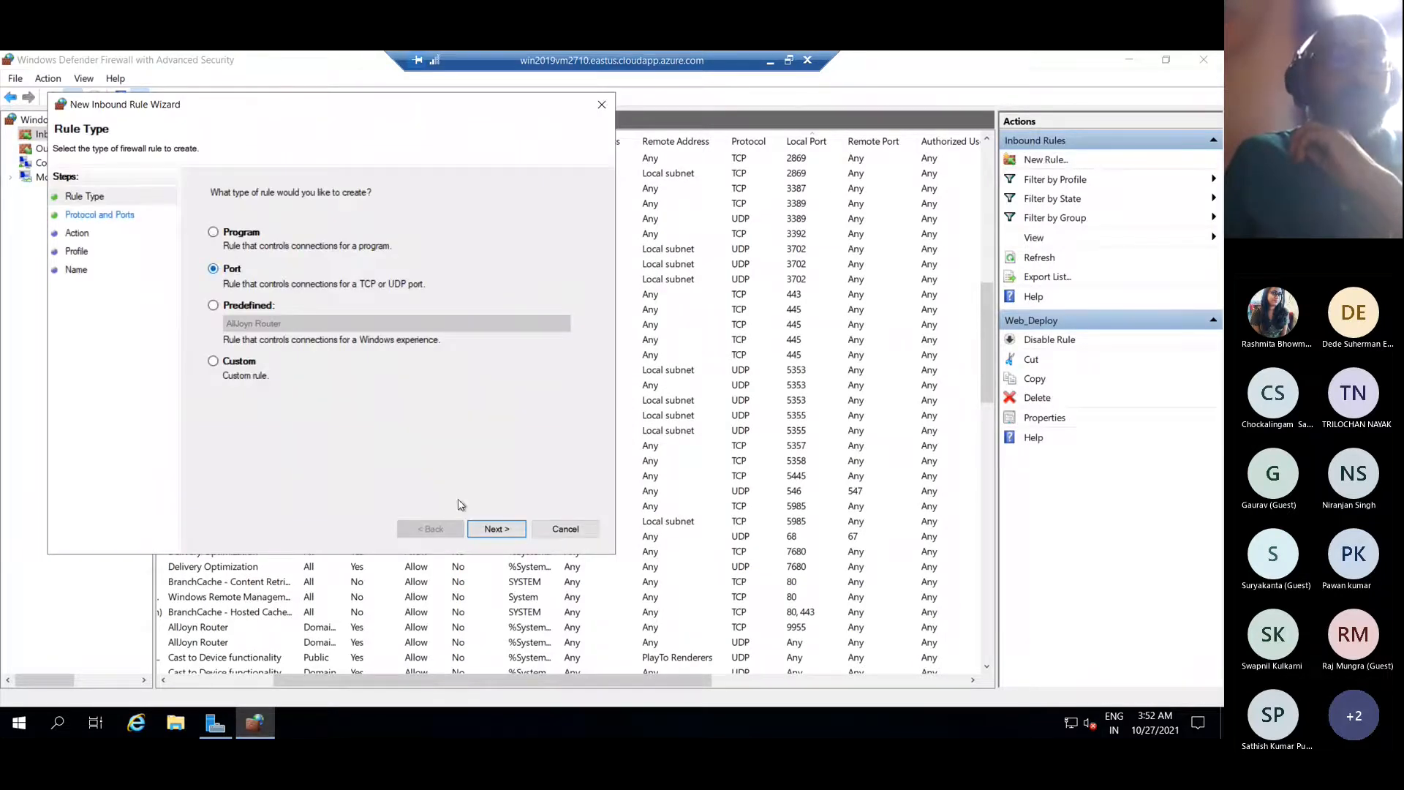
click(493, 530)
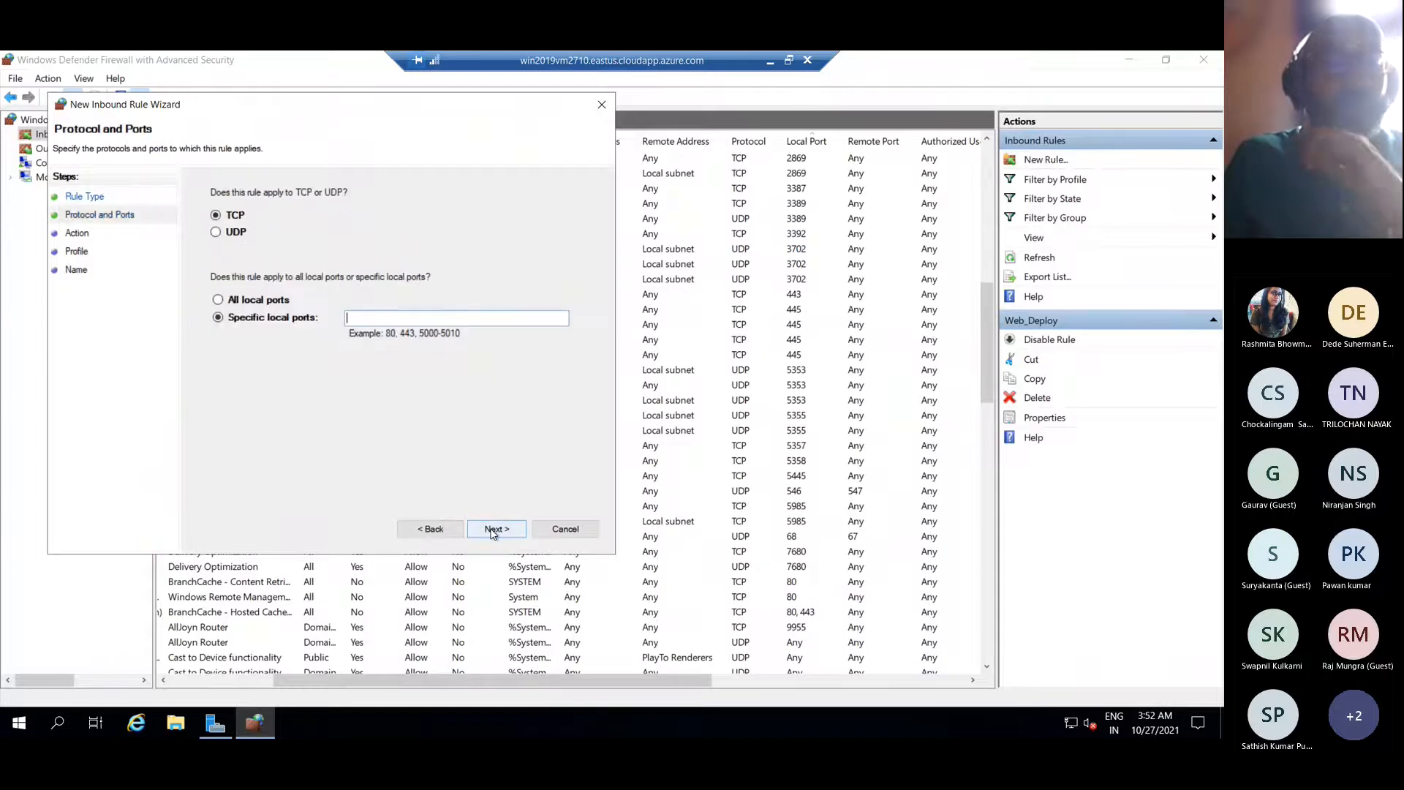
text(8080)
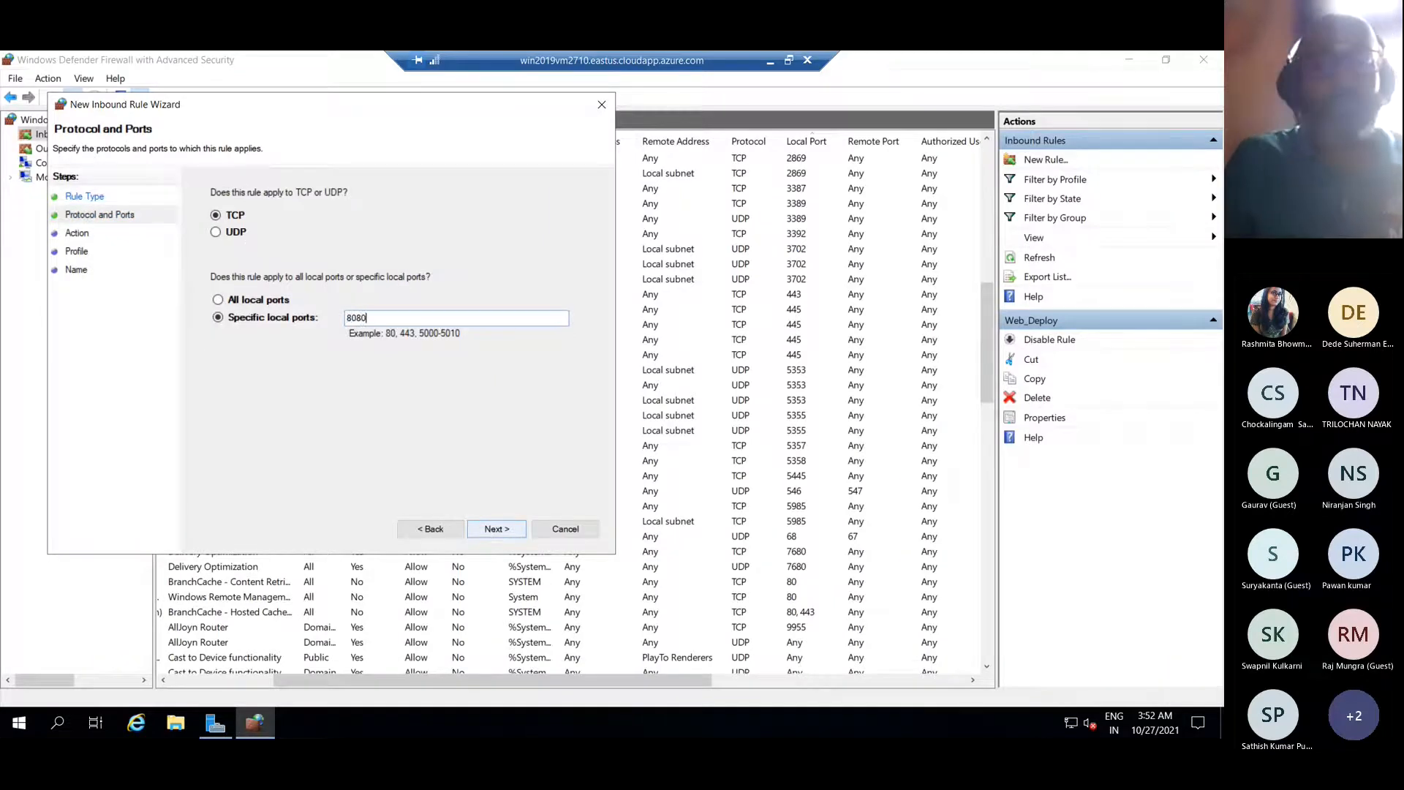
click(493, 530)
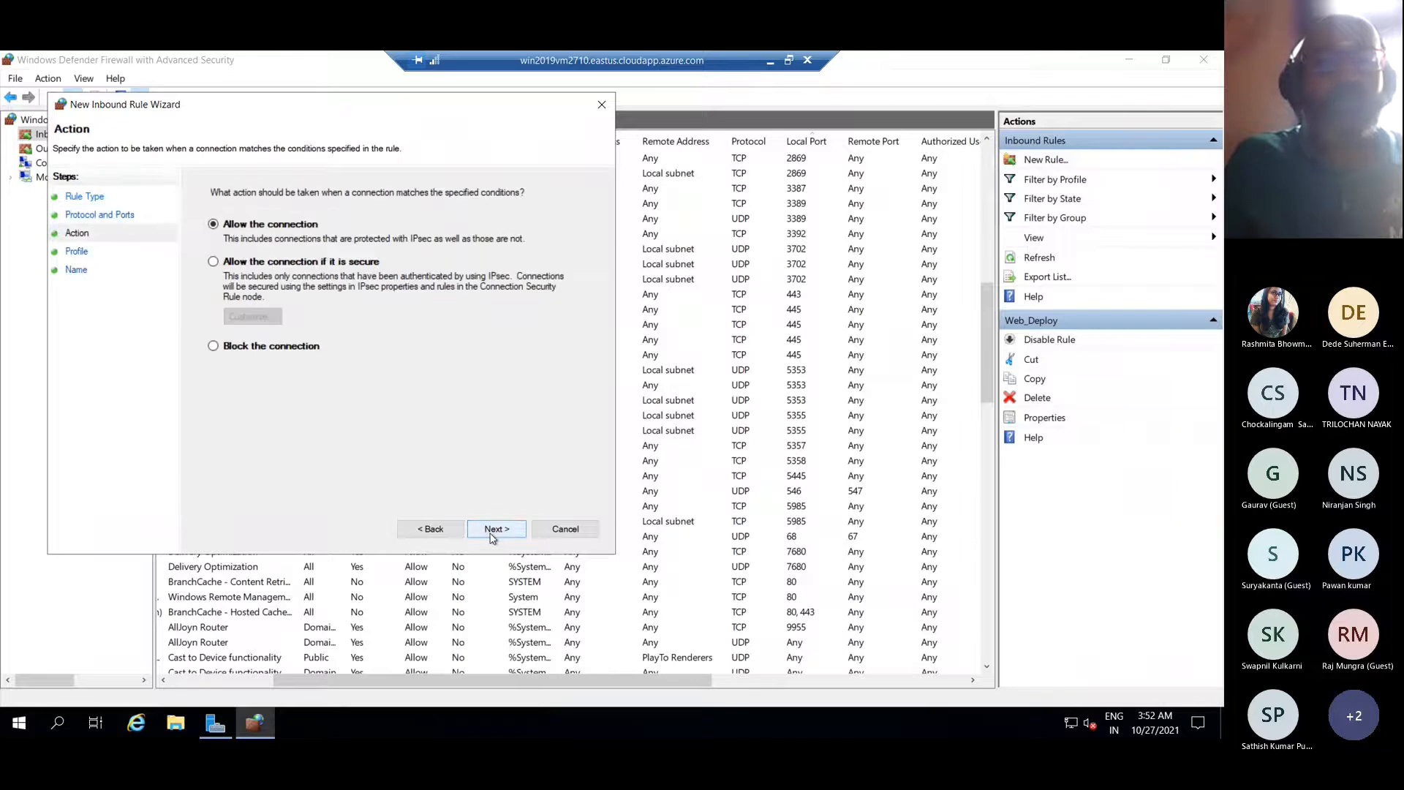
click(492, 530)
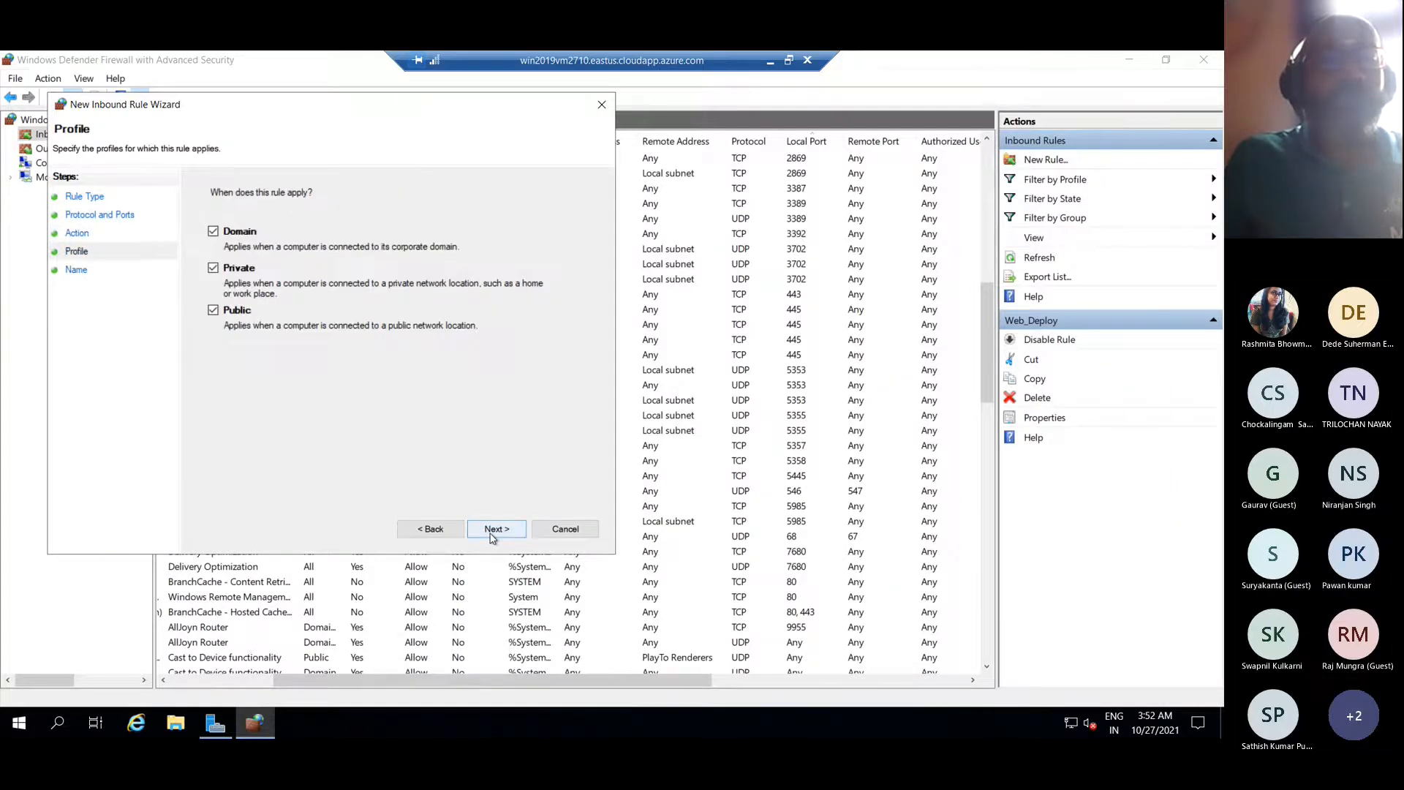
click(493, 530)
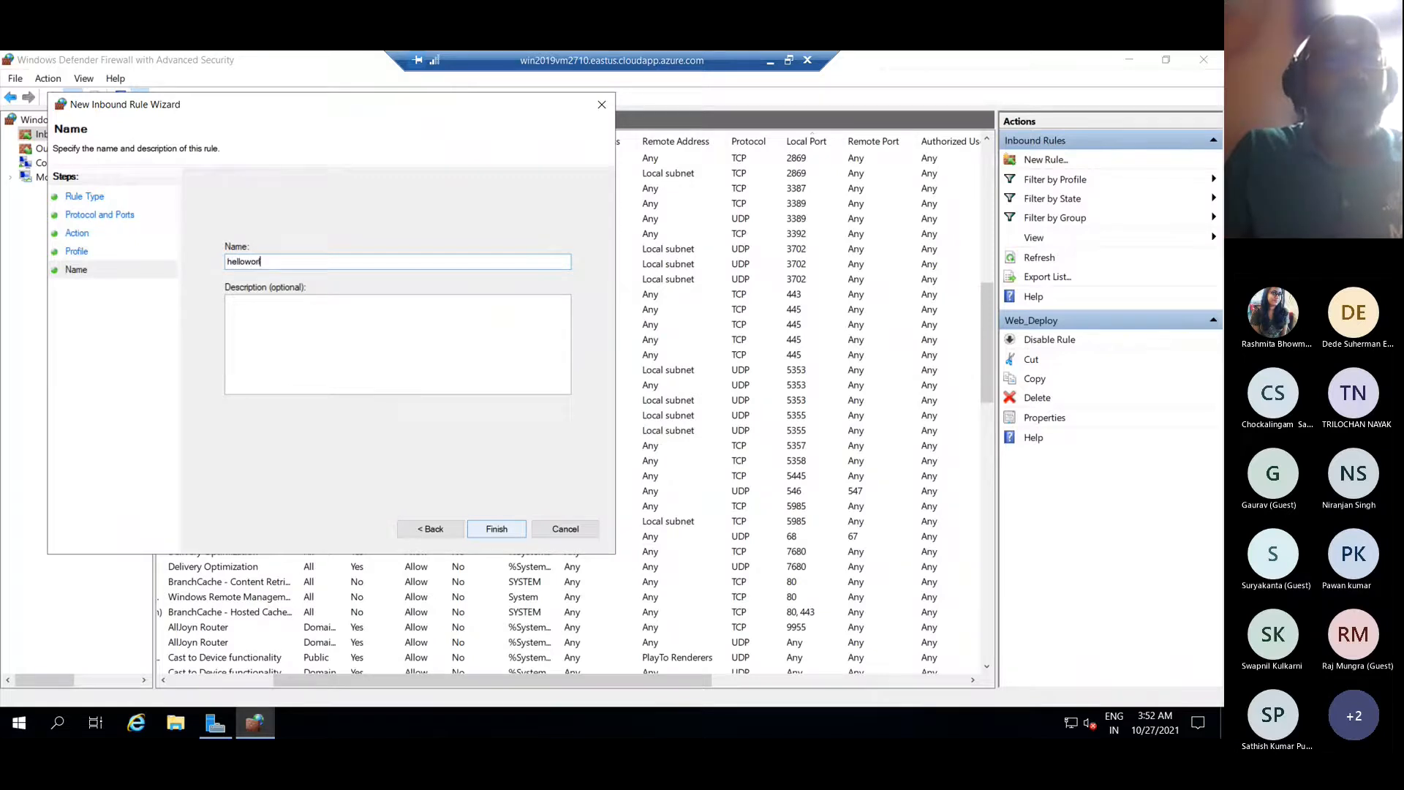
text(helloworldapp)
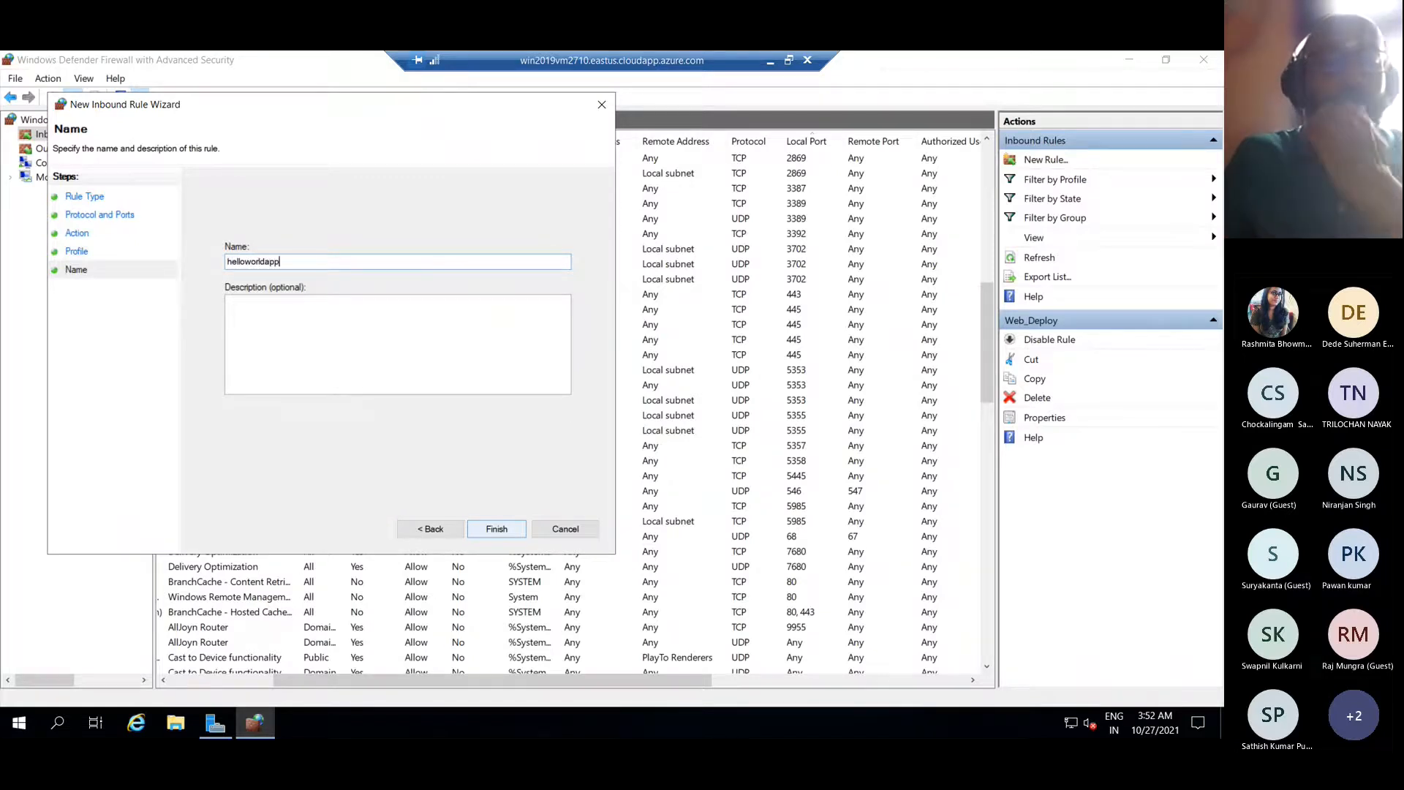
click(496, 529)
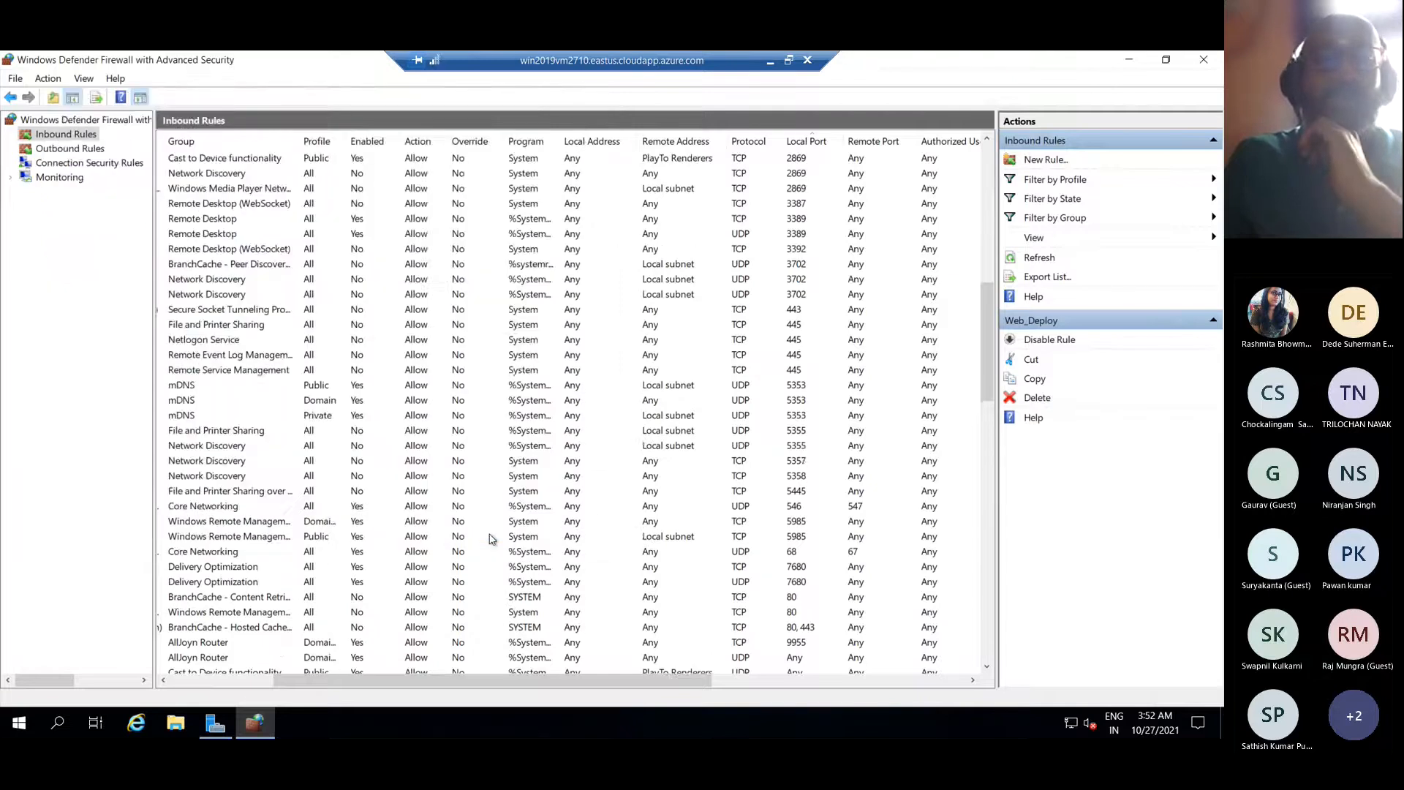
Re-sort inbound rules by Local Port so numeric ports come first, then leave full screen
click(811, 143)
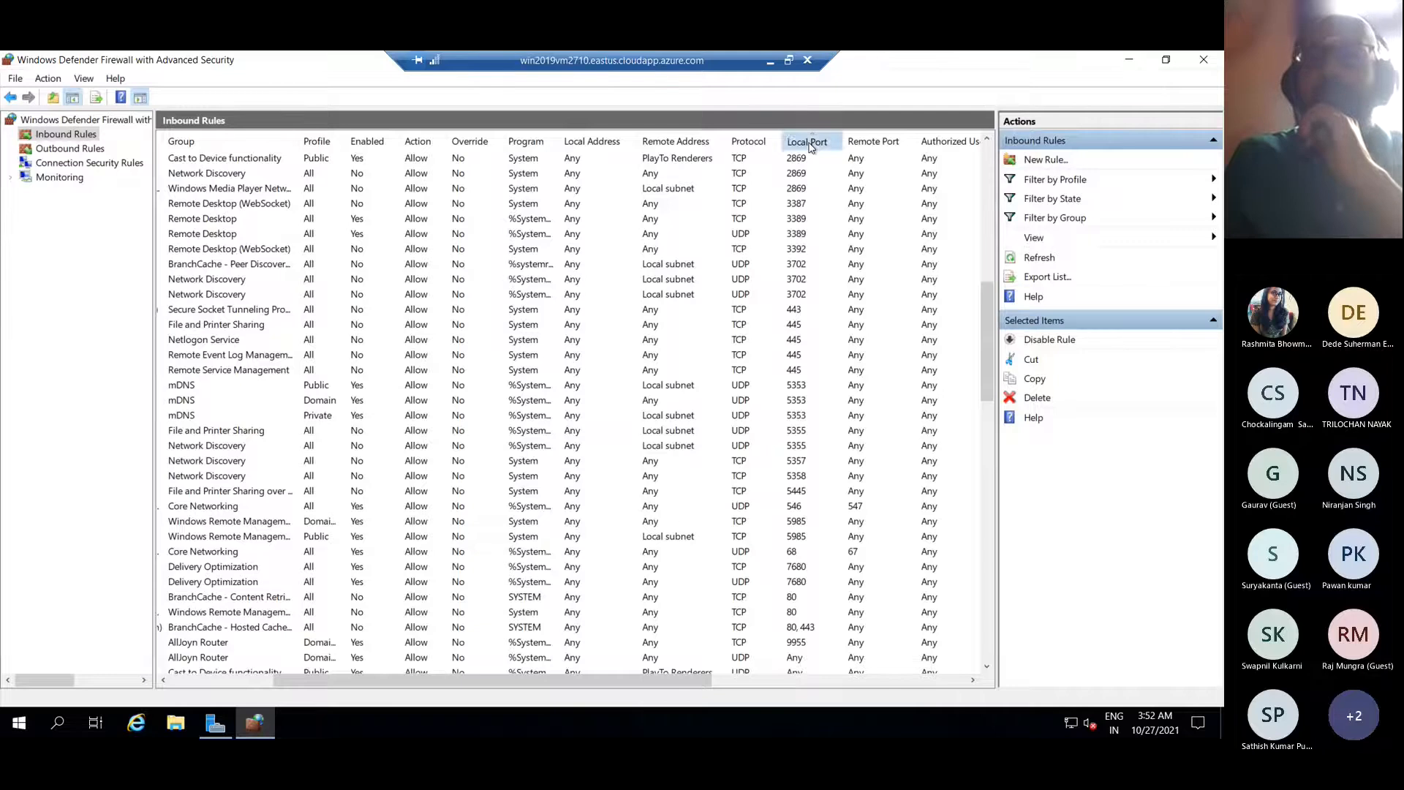
click(810, 143)
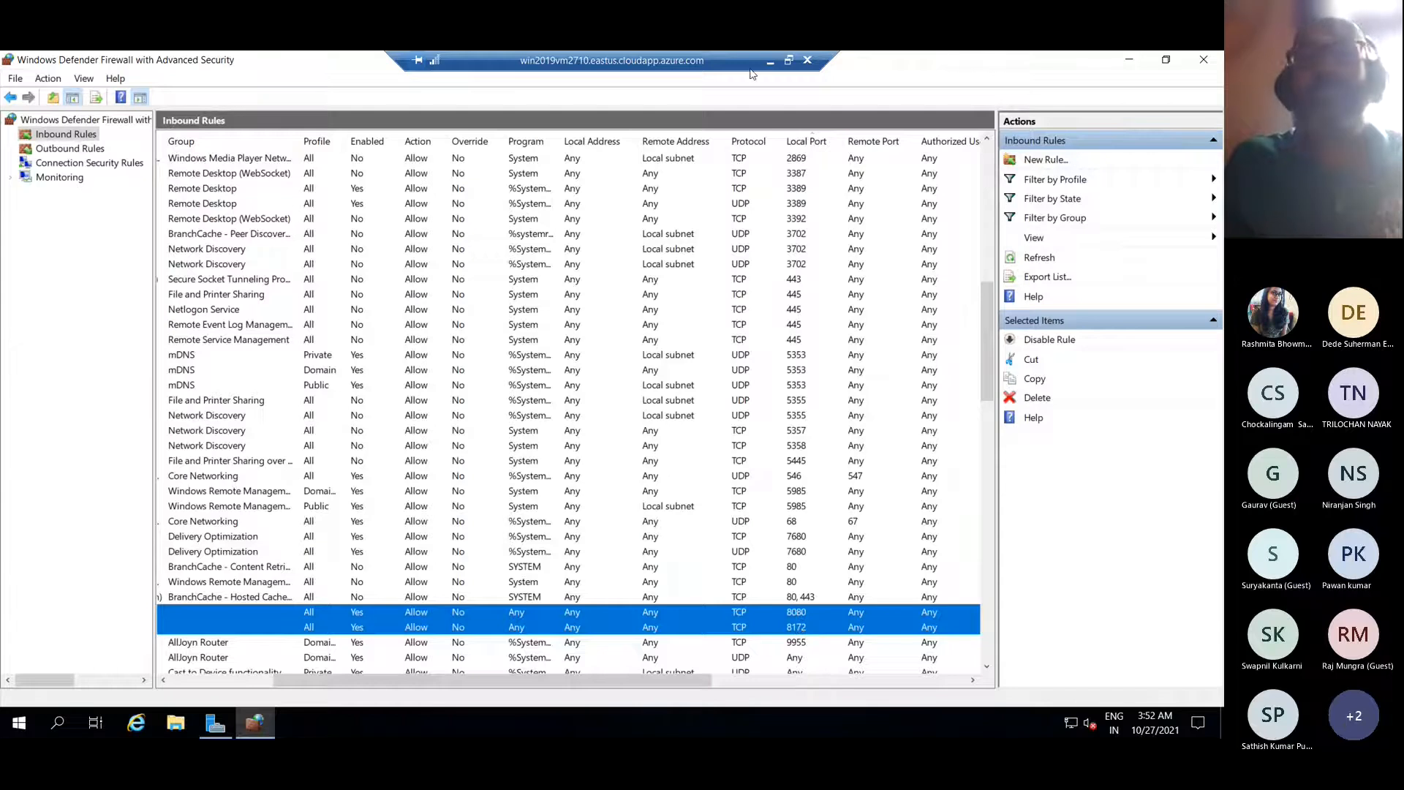
click(789, 60)
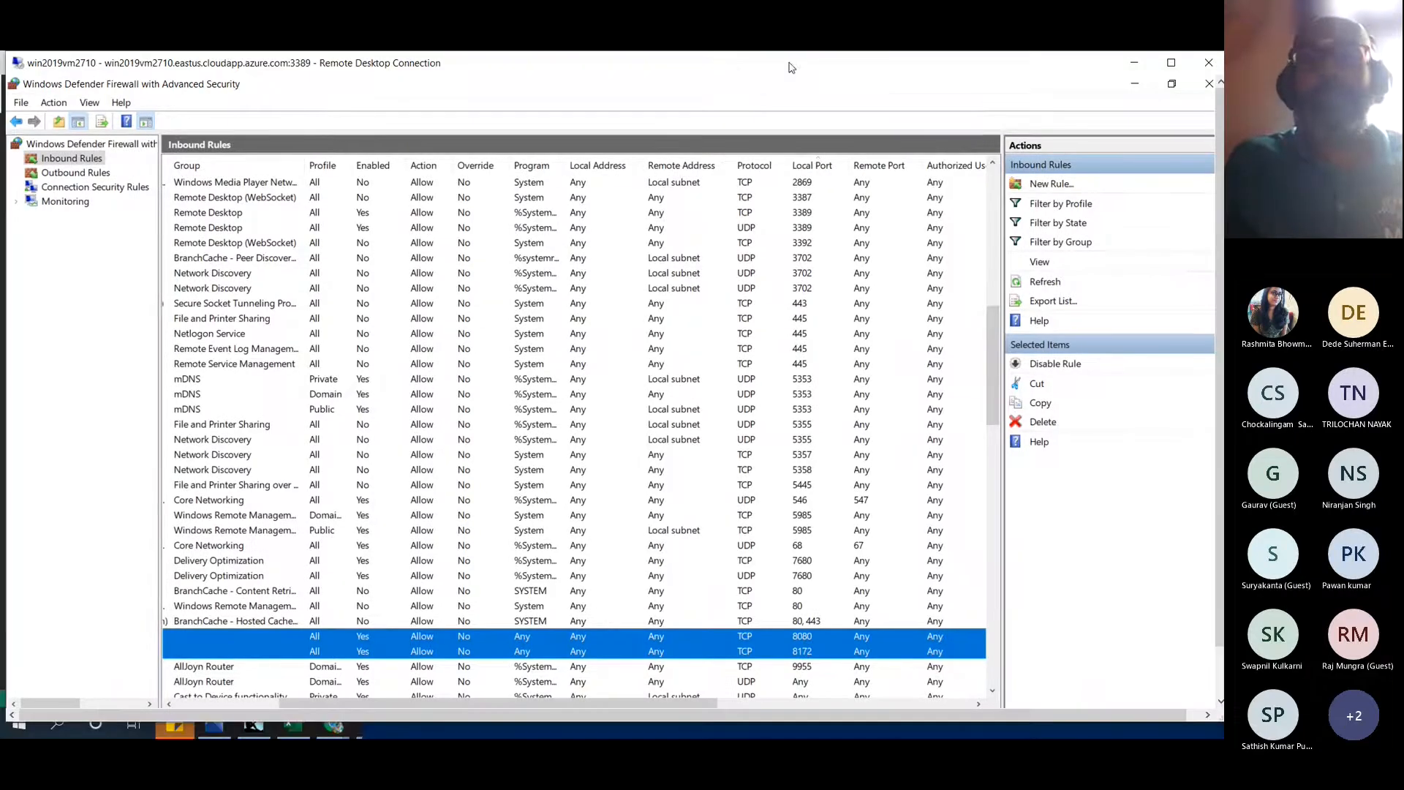
Open an administrator command prompt, move it aside, then close it
click(373, 729)
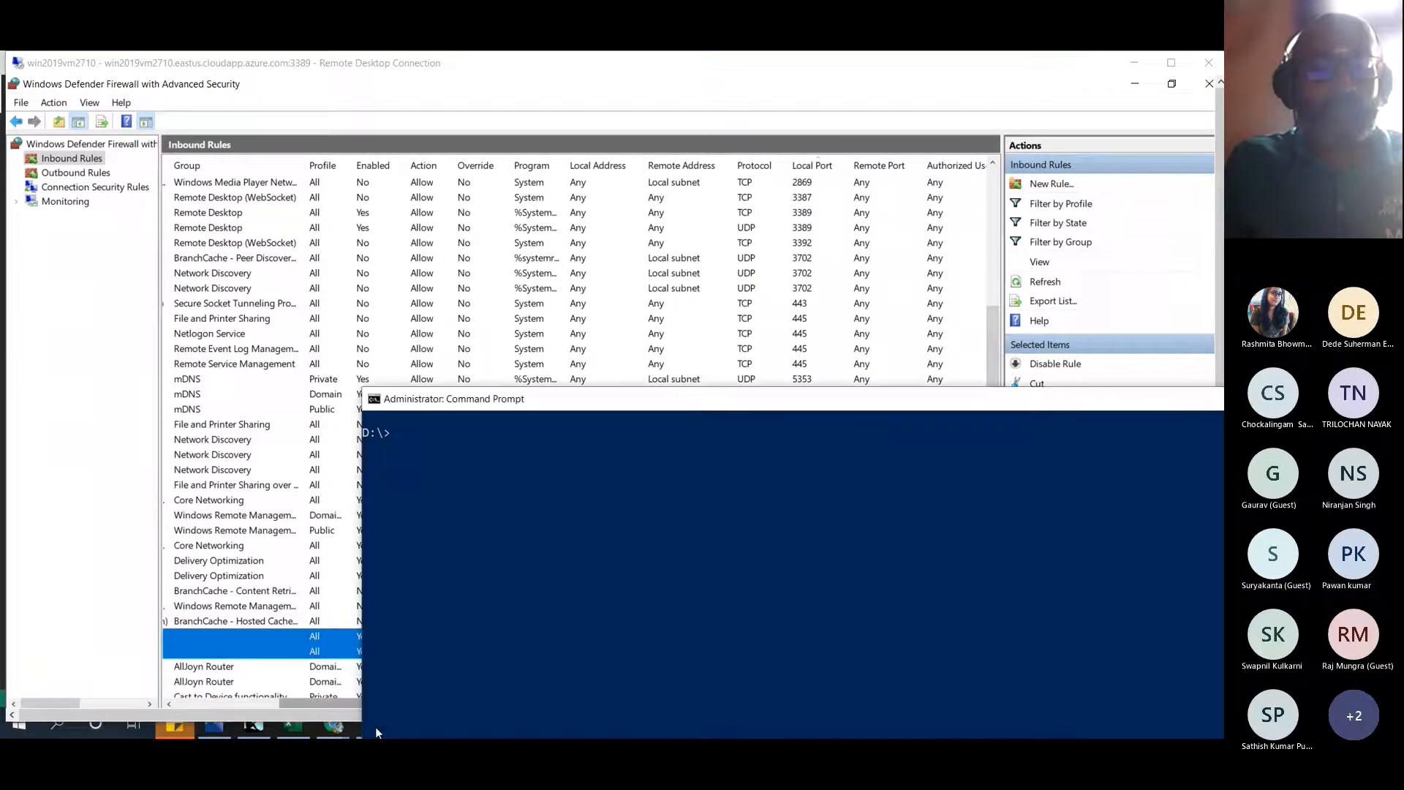
drag(572, 403, 320, 171)
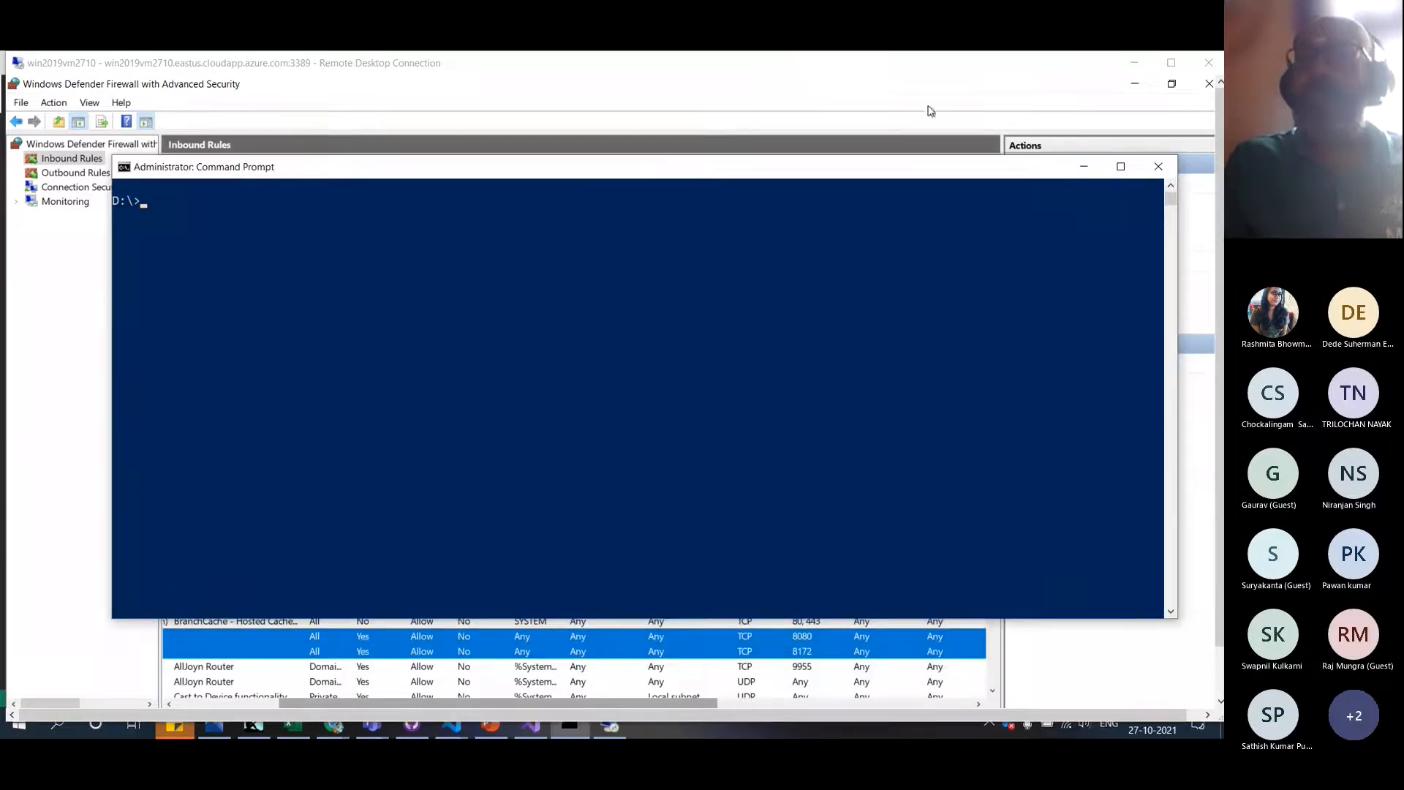
click(1159, 168)
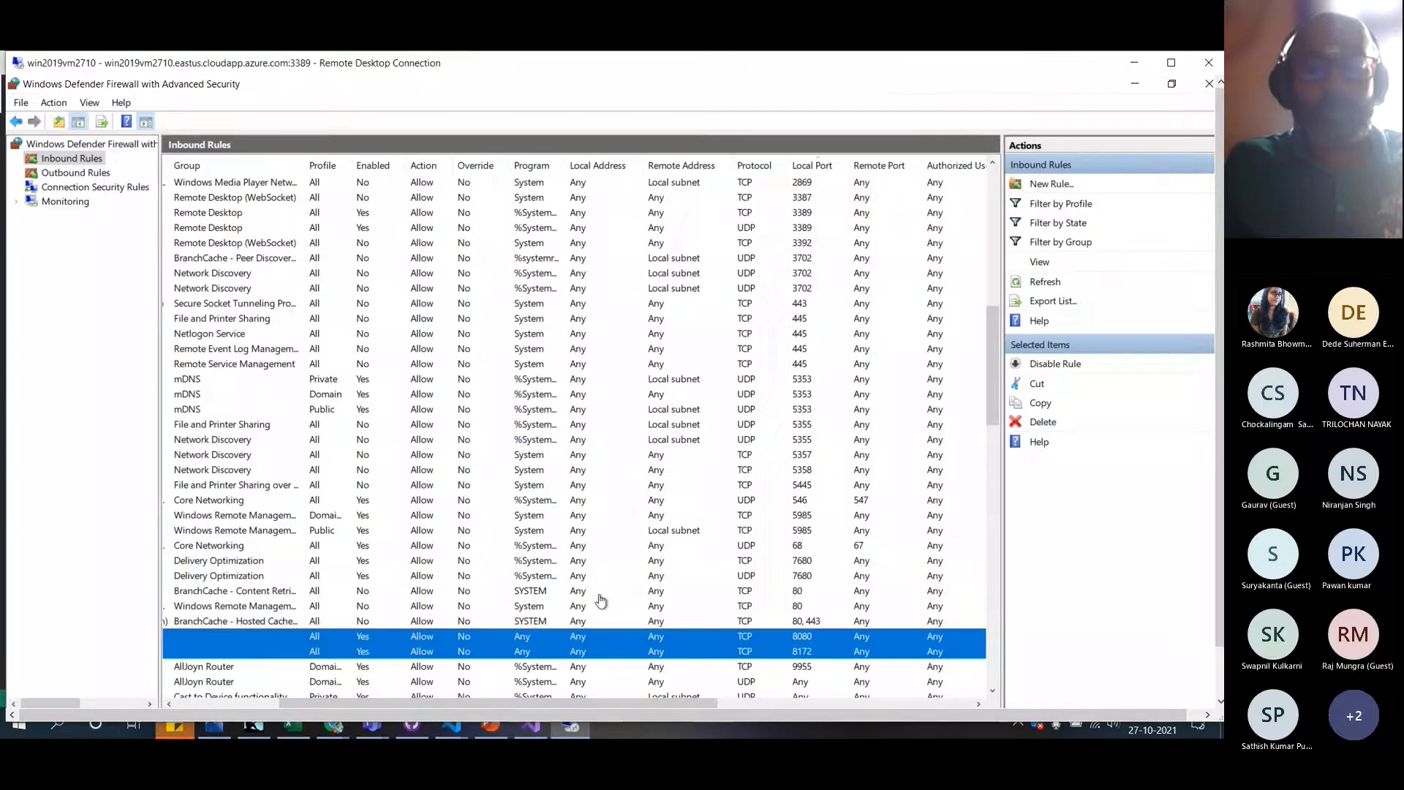
Minimize the RDP window and highlight the README's Step 3 firewall, IIS and hosting bundle lines
click(1133, 66)
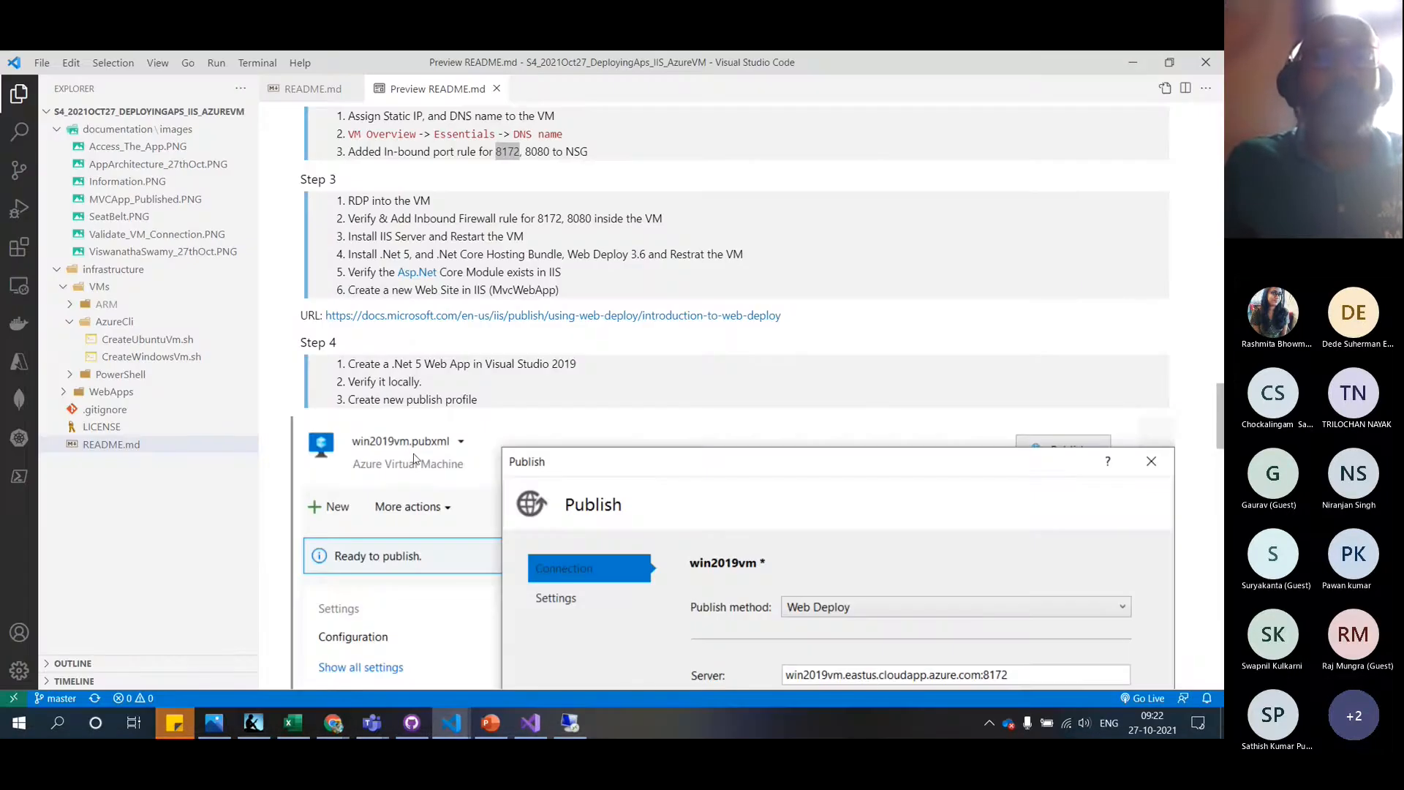
scroll(372, 251, up, 1)
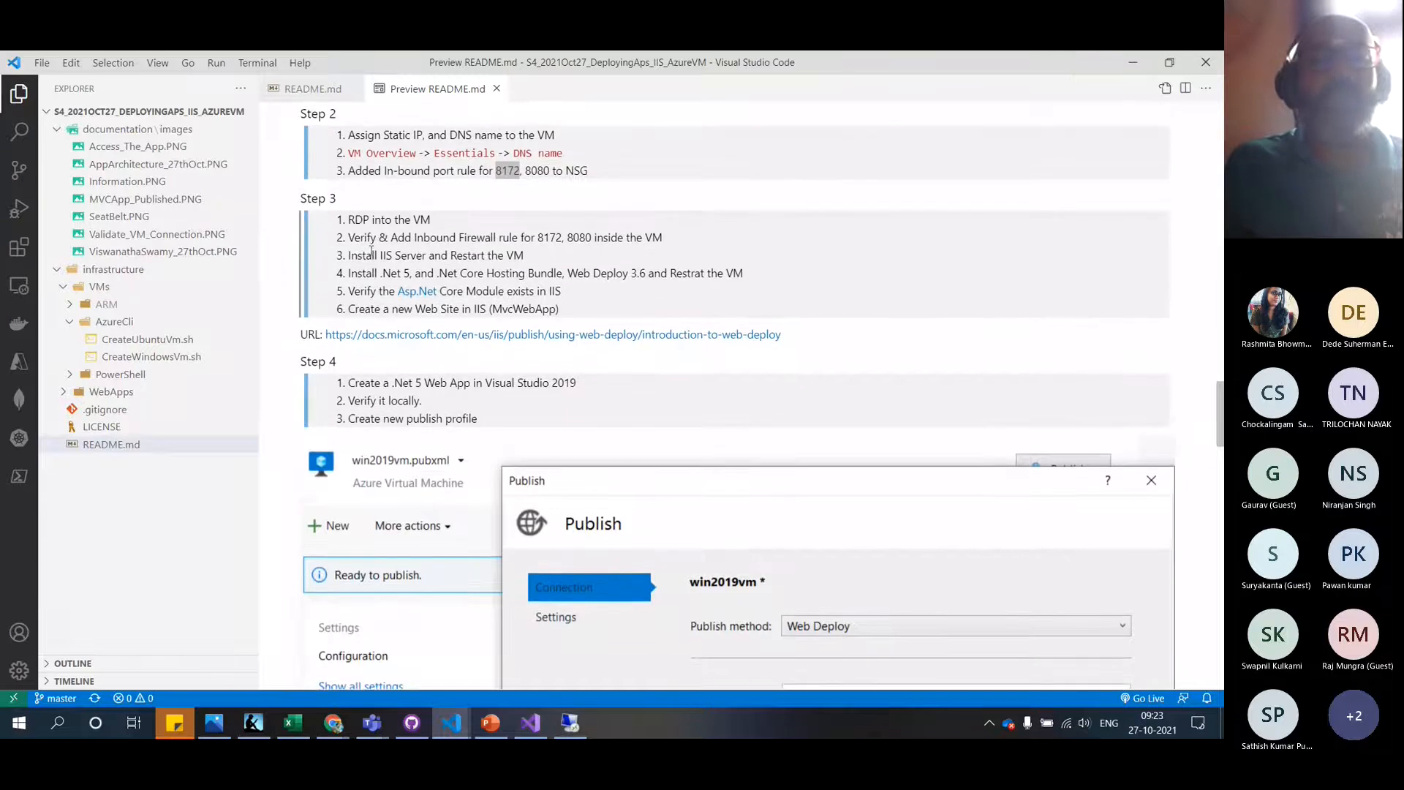
drag(350, 257, 532, 259)
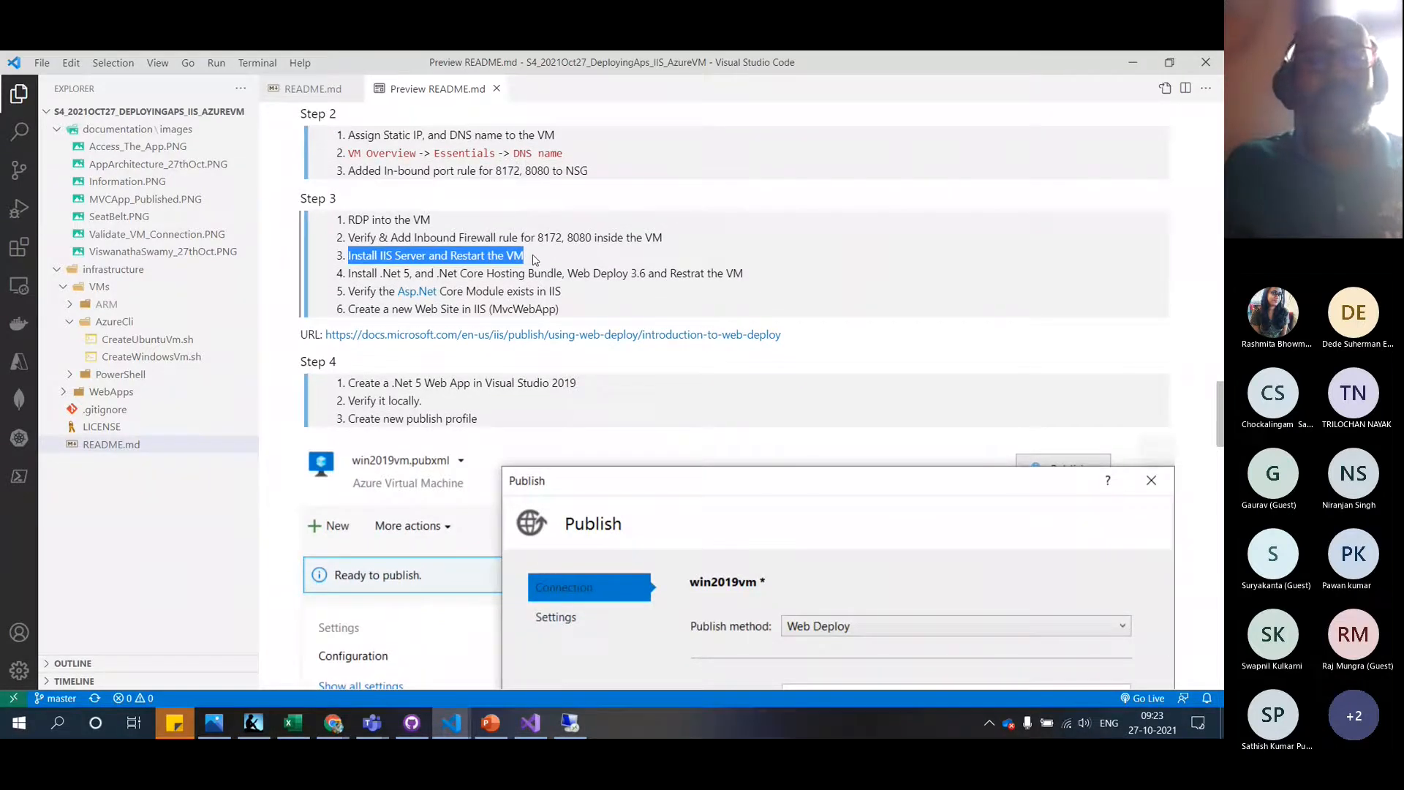
click(536, 260)
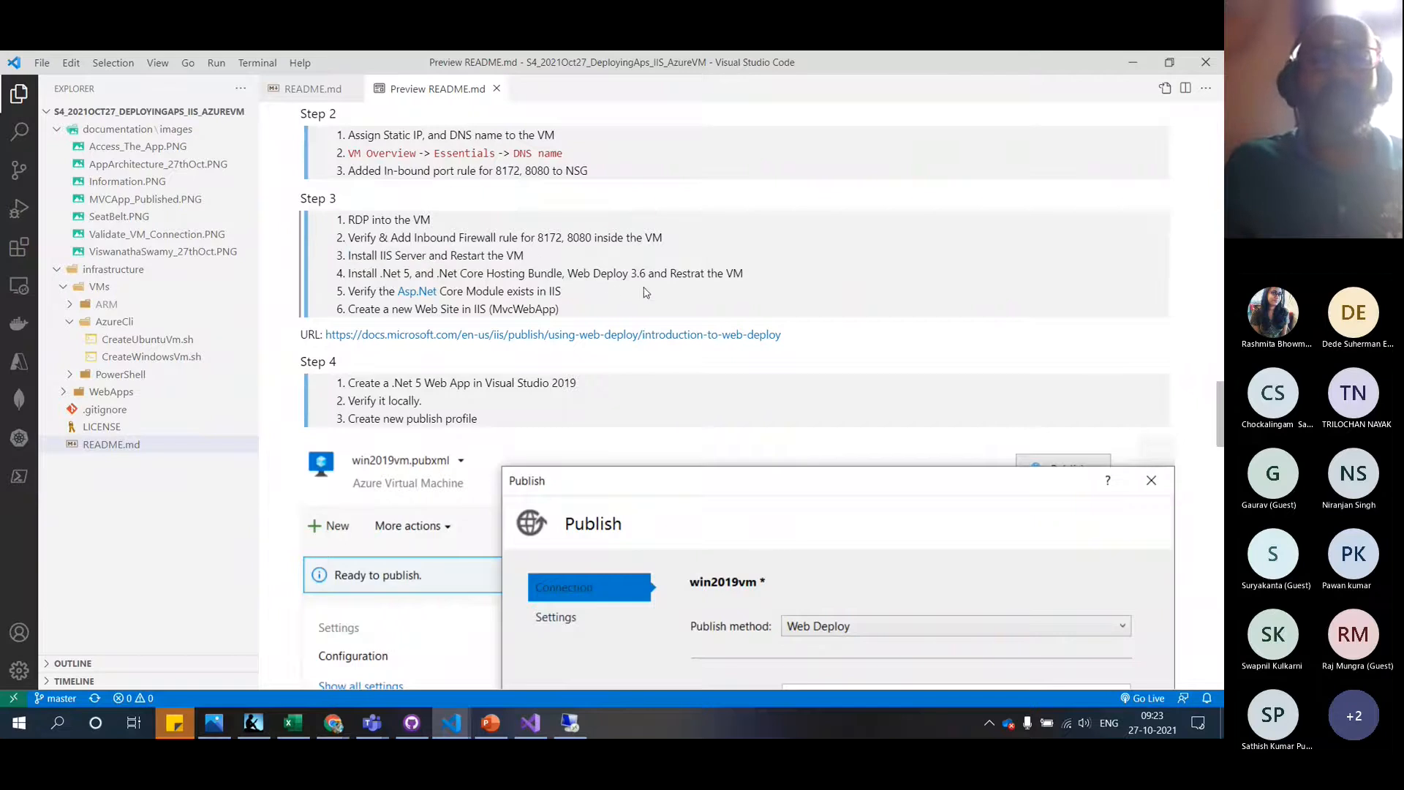
drag(753, 276, 348, 231)
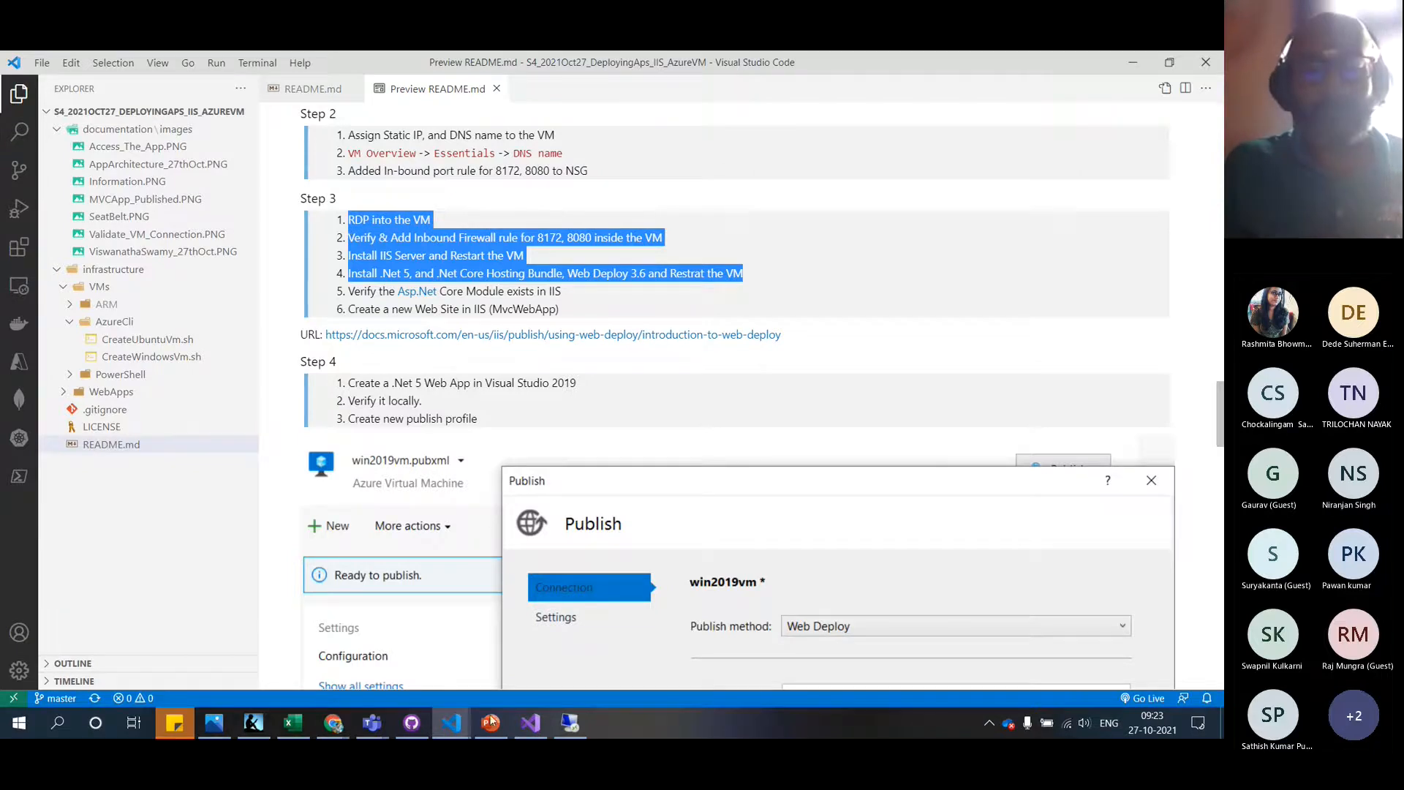
mouse_move(571, 729)
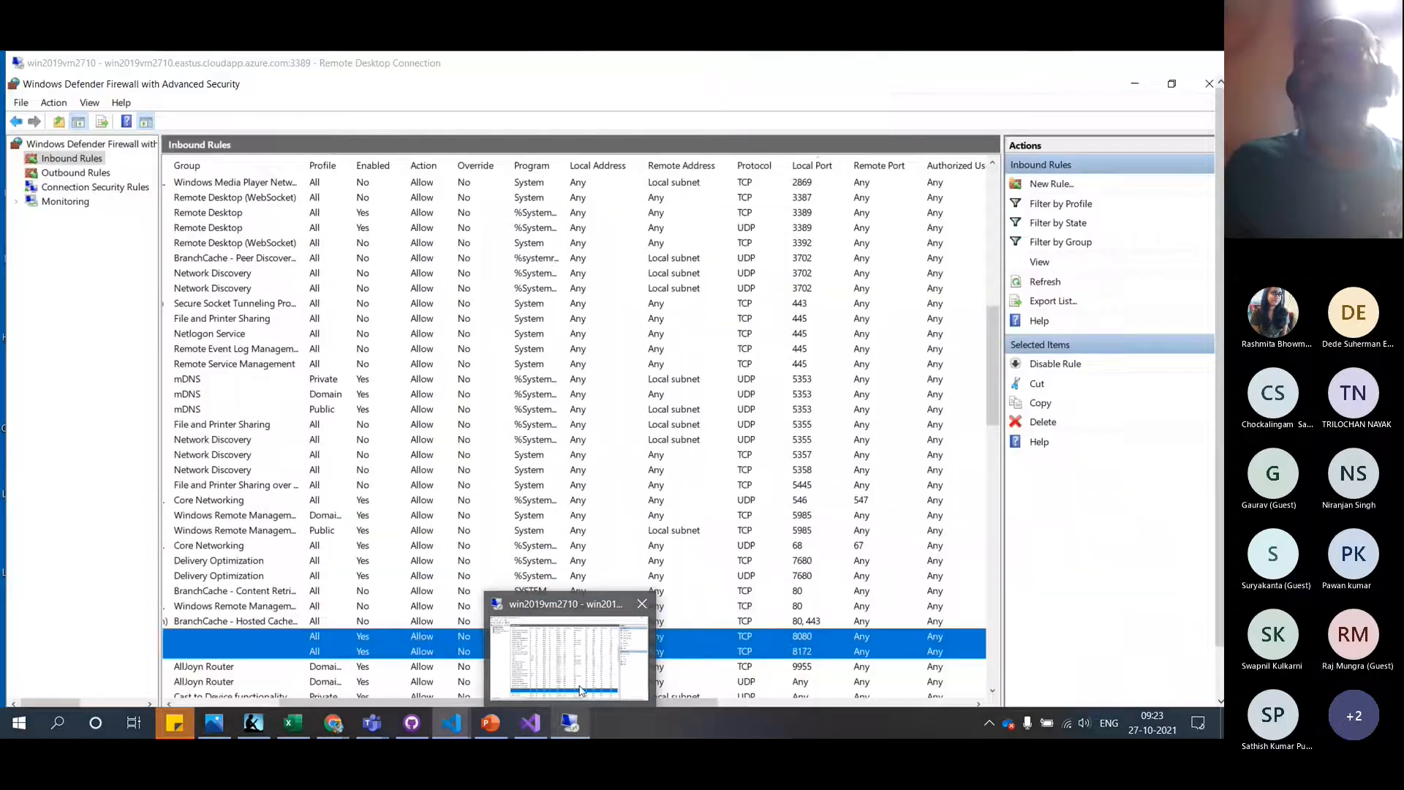
Restore the RDP session, review the inbound rules including UDP 5355, and close the firewall console
click(580, 690)
click(1173, 63)
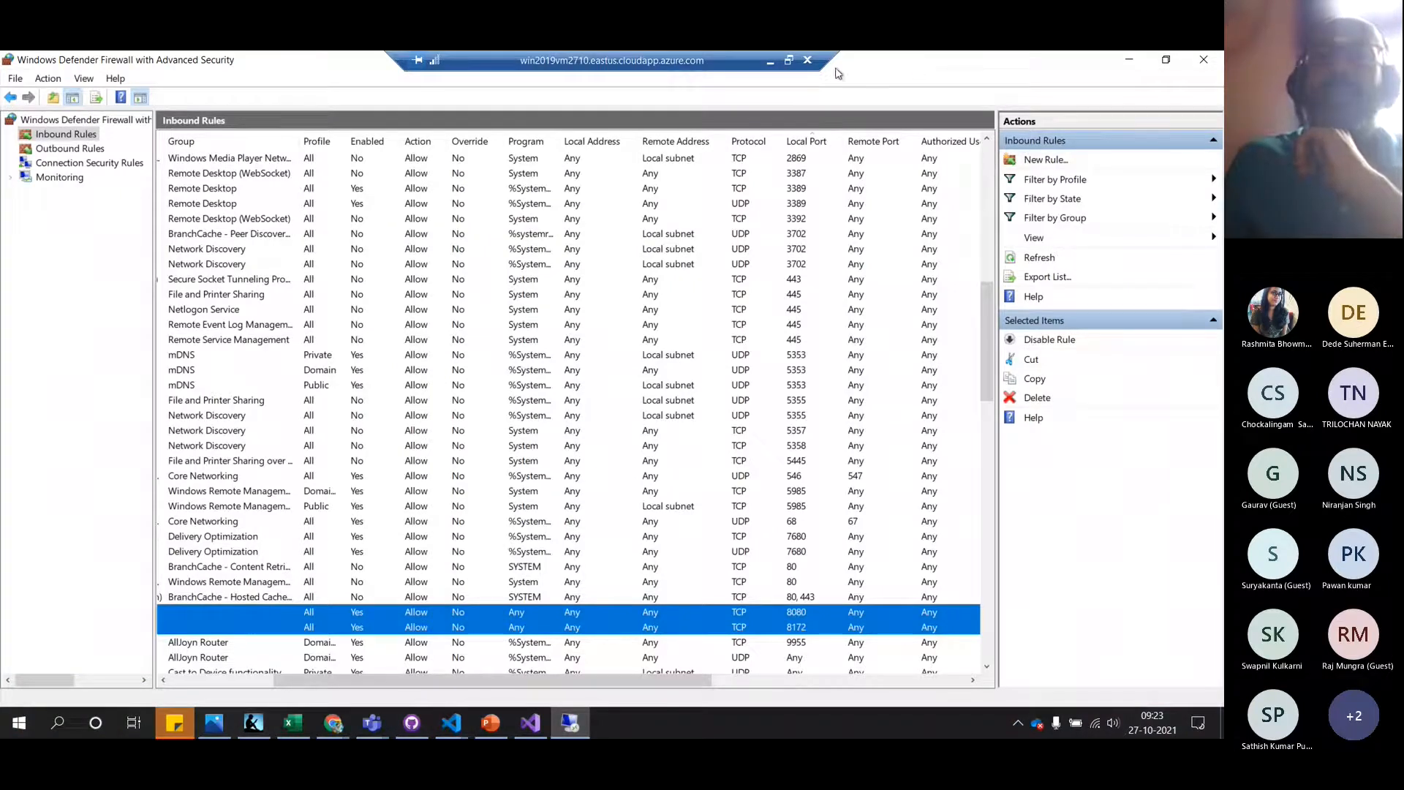
click(790, 62)
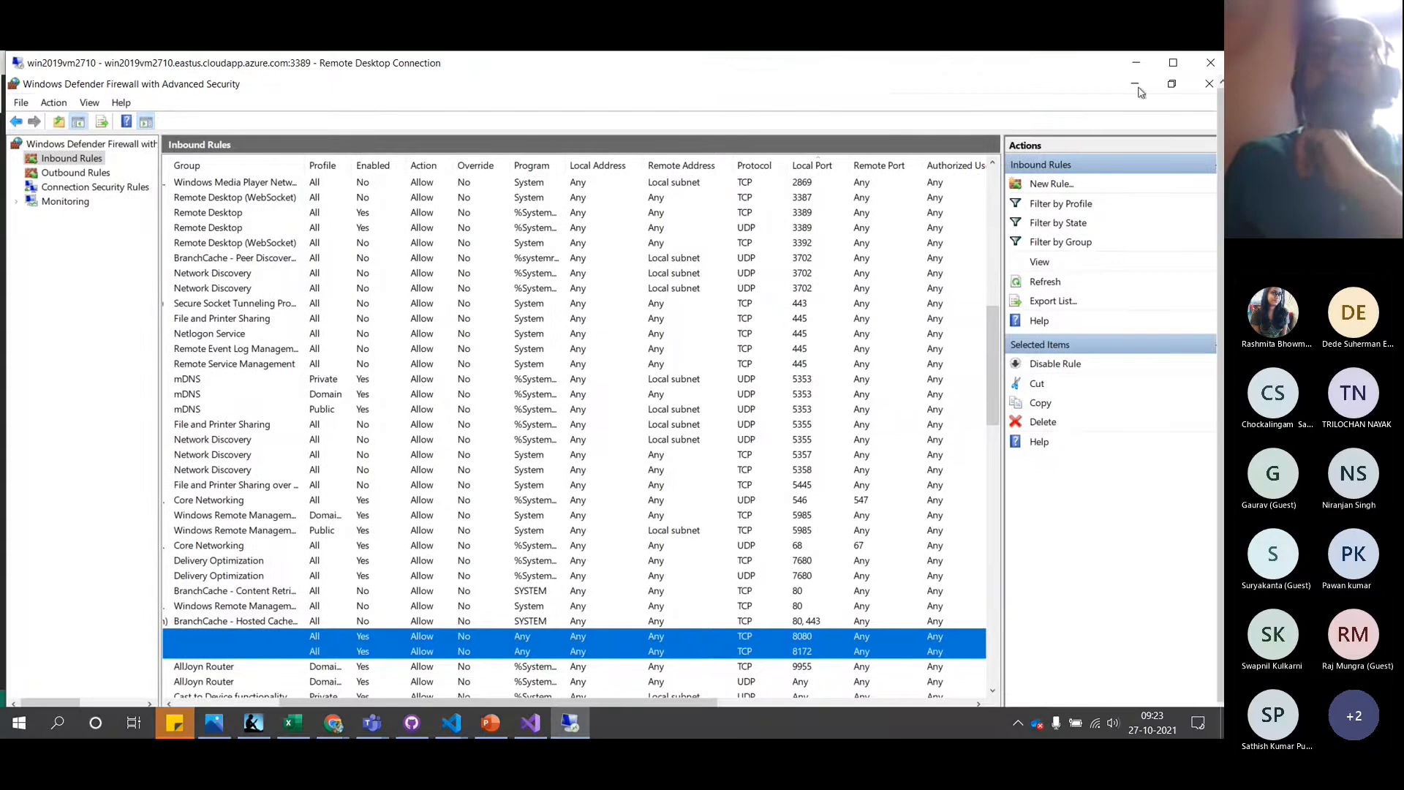
click(1174, 62)
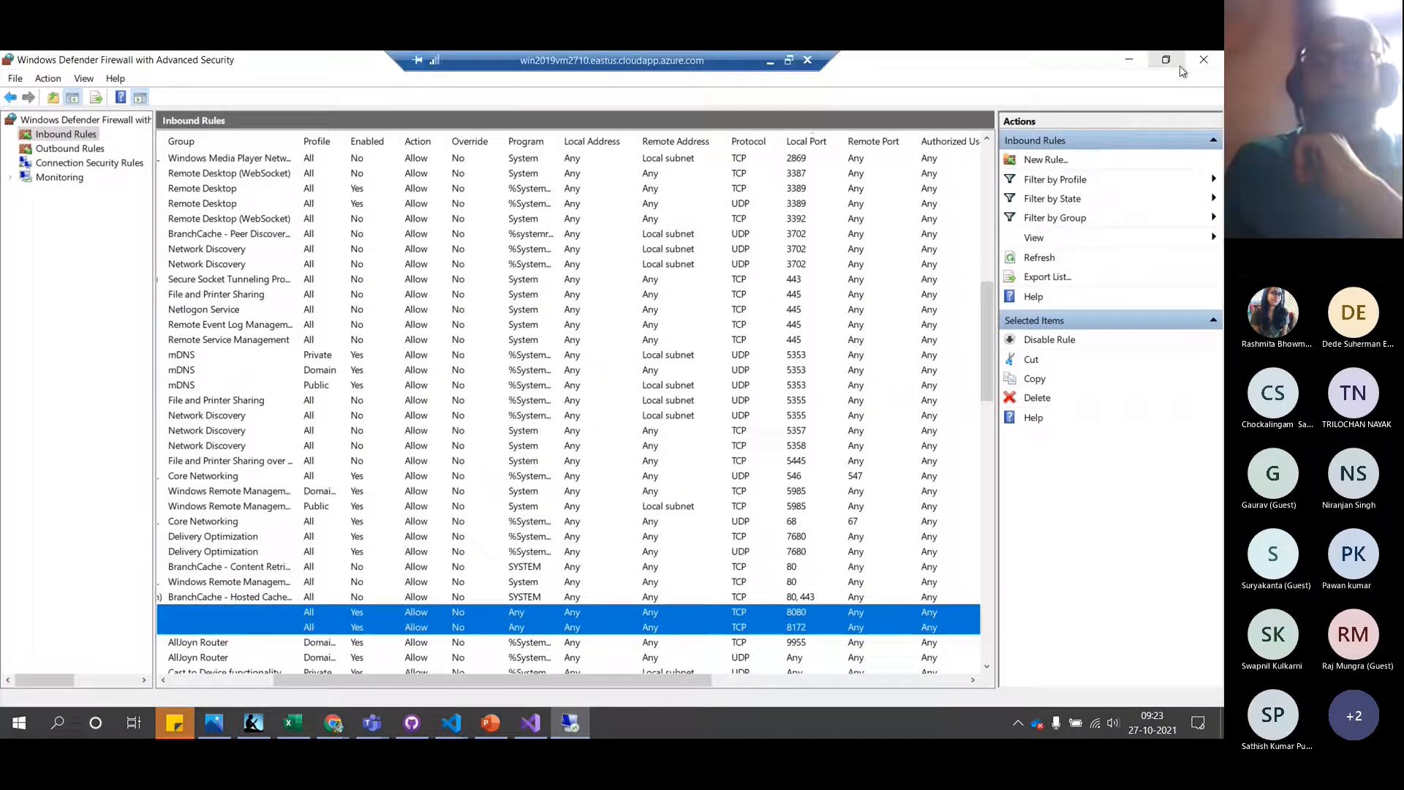
click(836, 404)
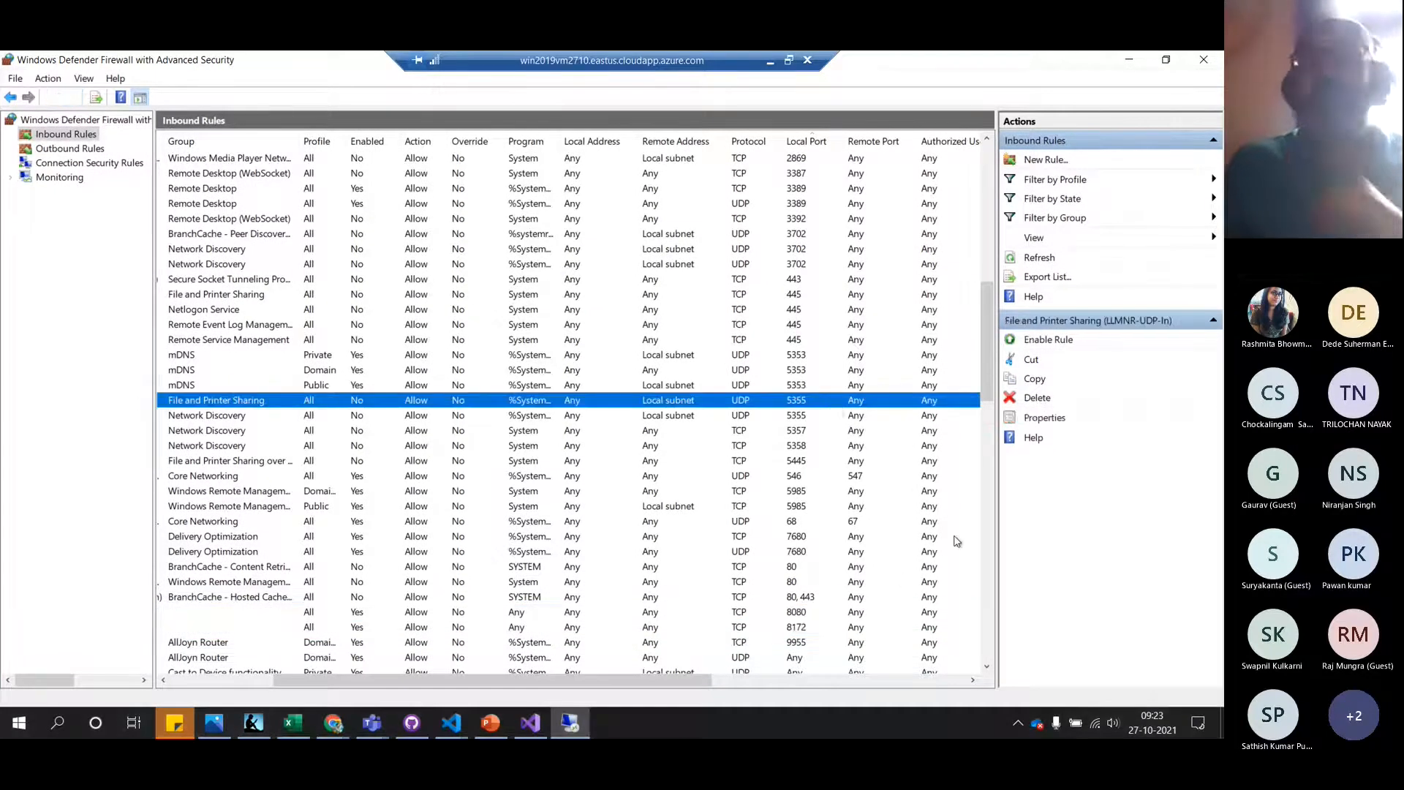
scroll(881, 598, down, 4)
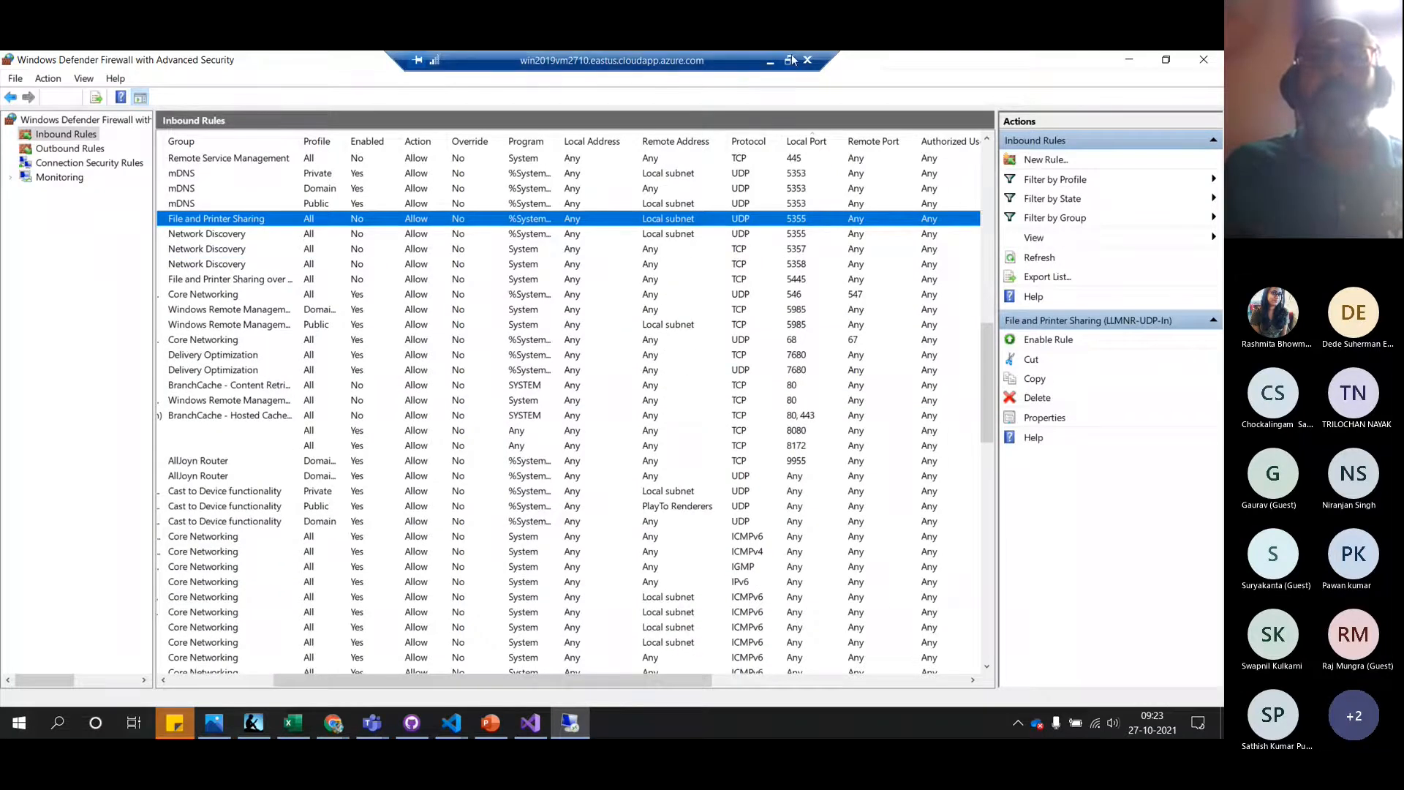
click(789, 60)
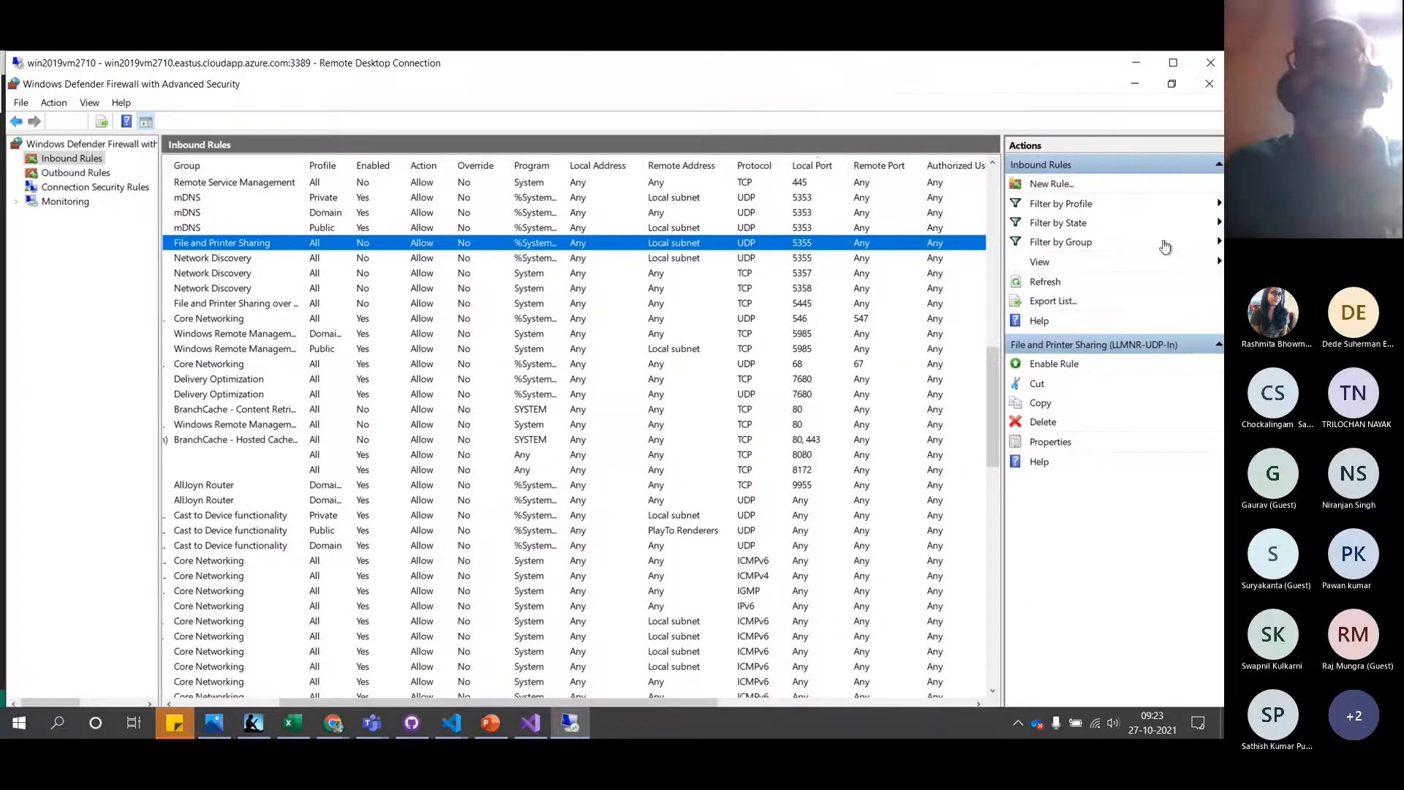
click(1209, 85)
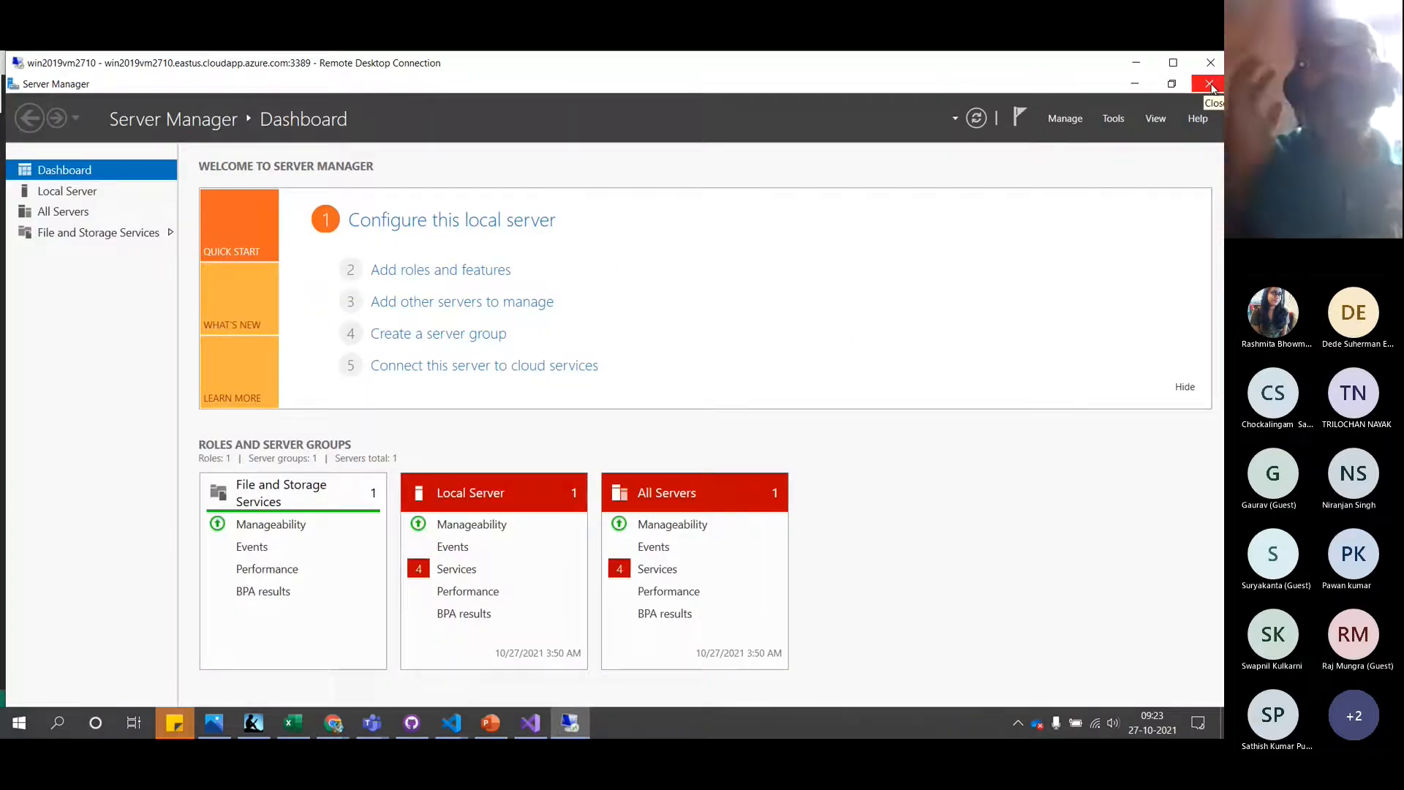
click(1168, 68)
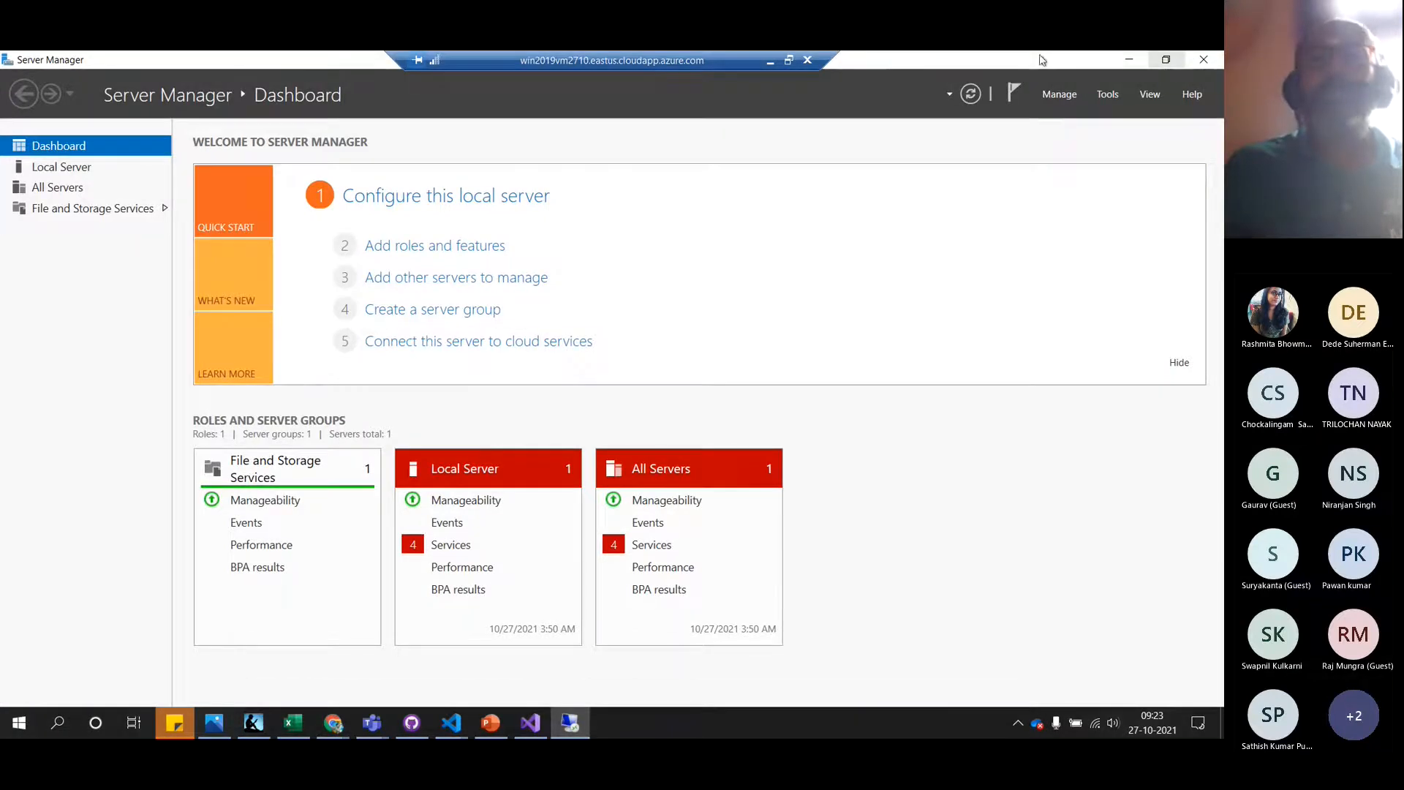
click(789, 62)
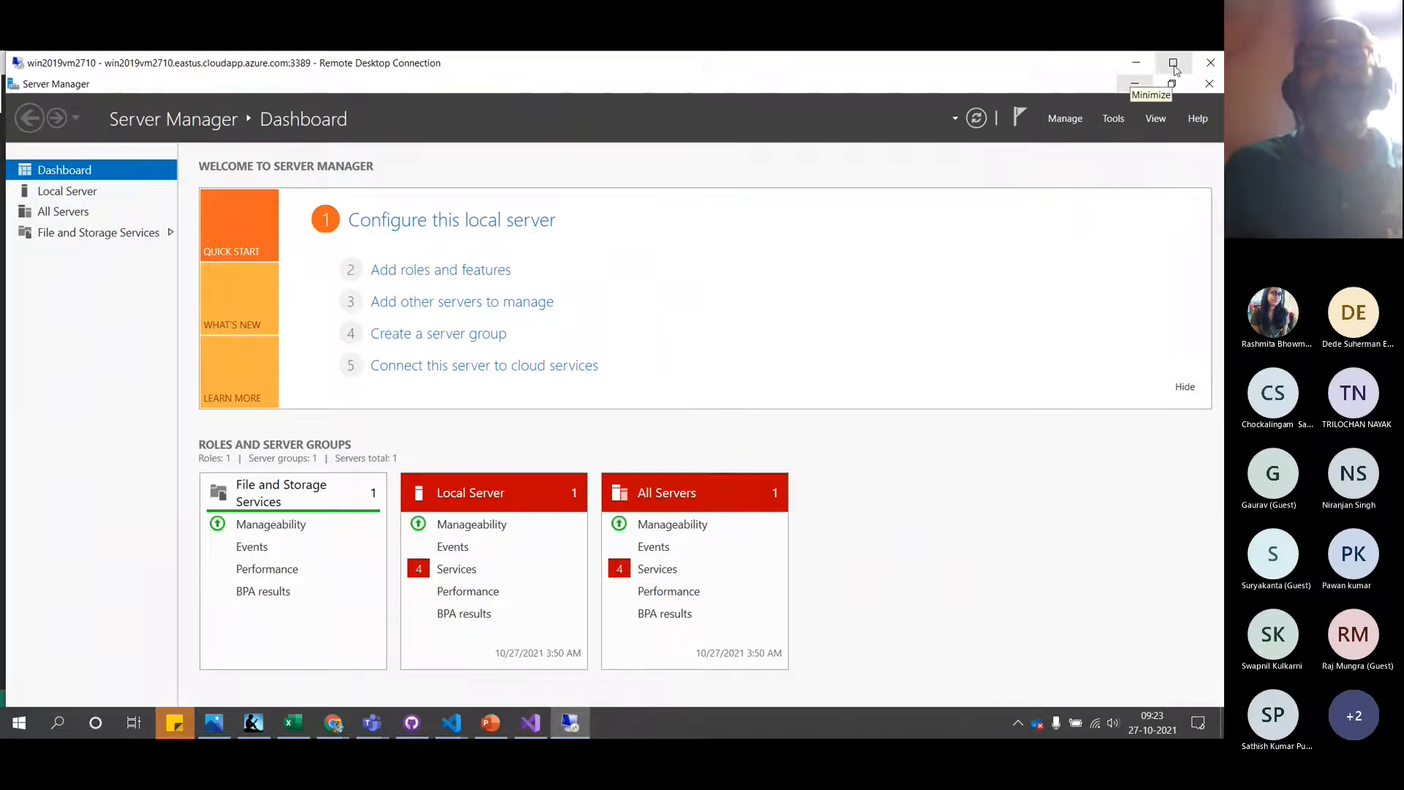
drag(1078, 57, 1066, 138)
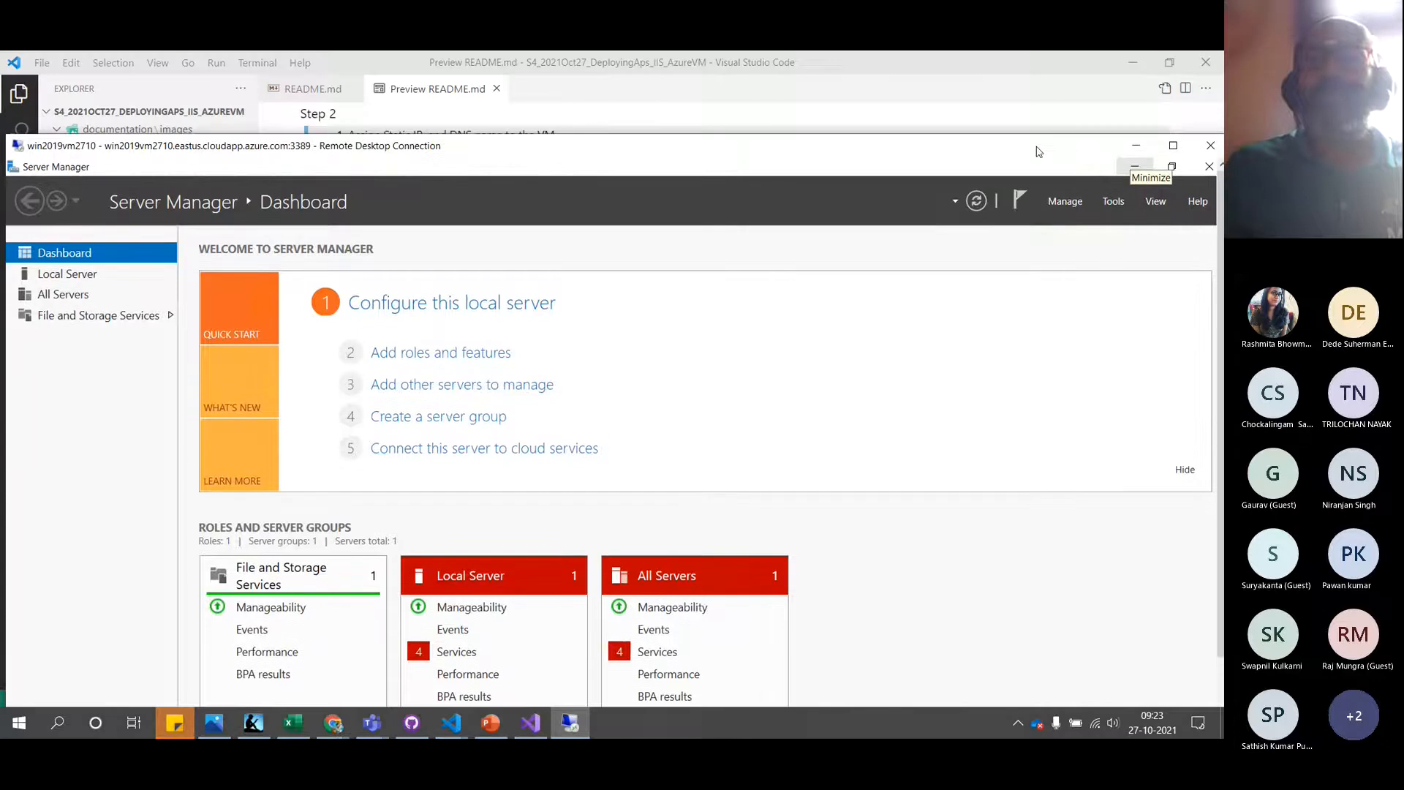
drag(972, 153, 972, 80)
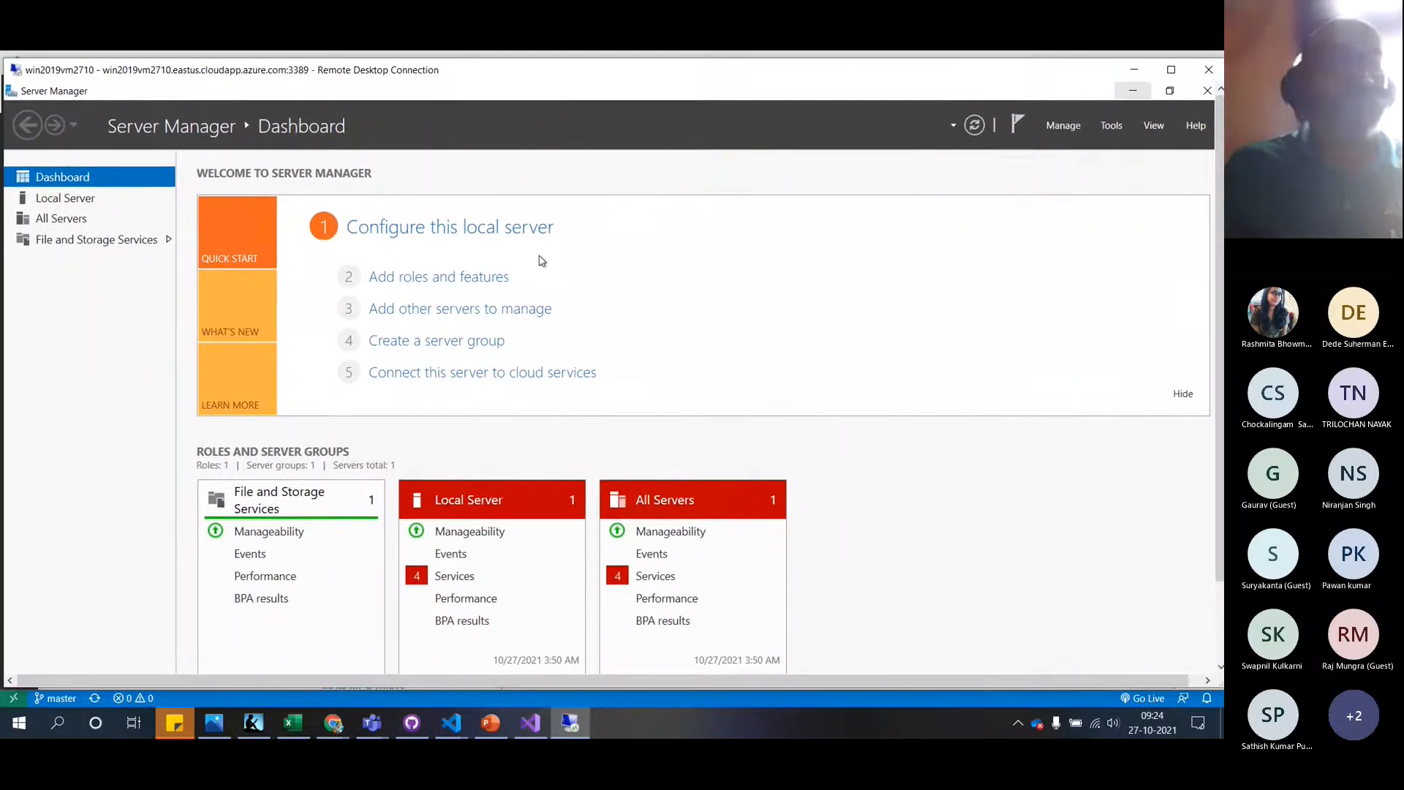
drag(4, 477, 70, 476)
drag(573, 87, 511, 72)
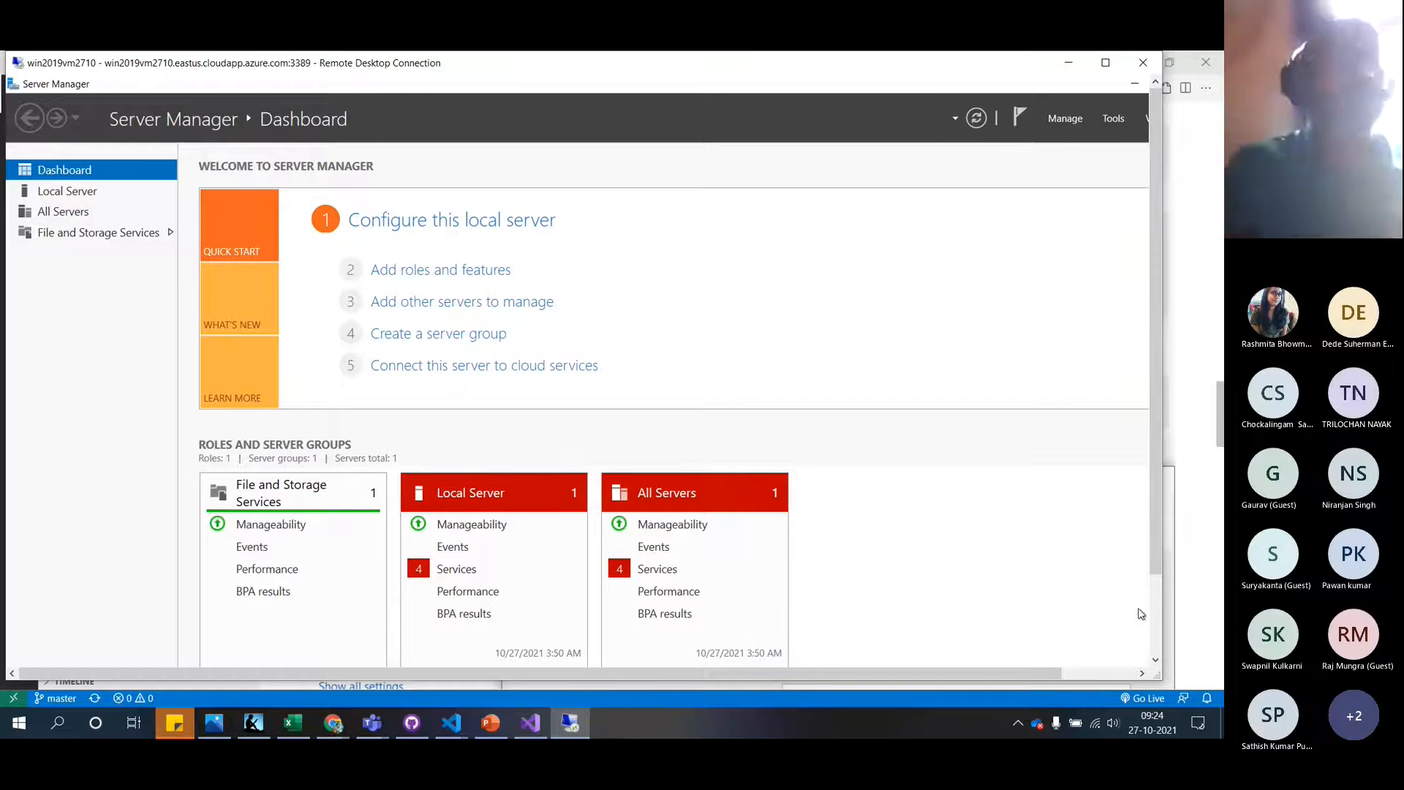
Set IE Enhanced Security Configuration to Off for Administrators and Users from Local Server, then resize the RDP window
click(73, 192)
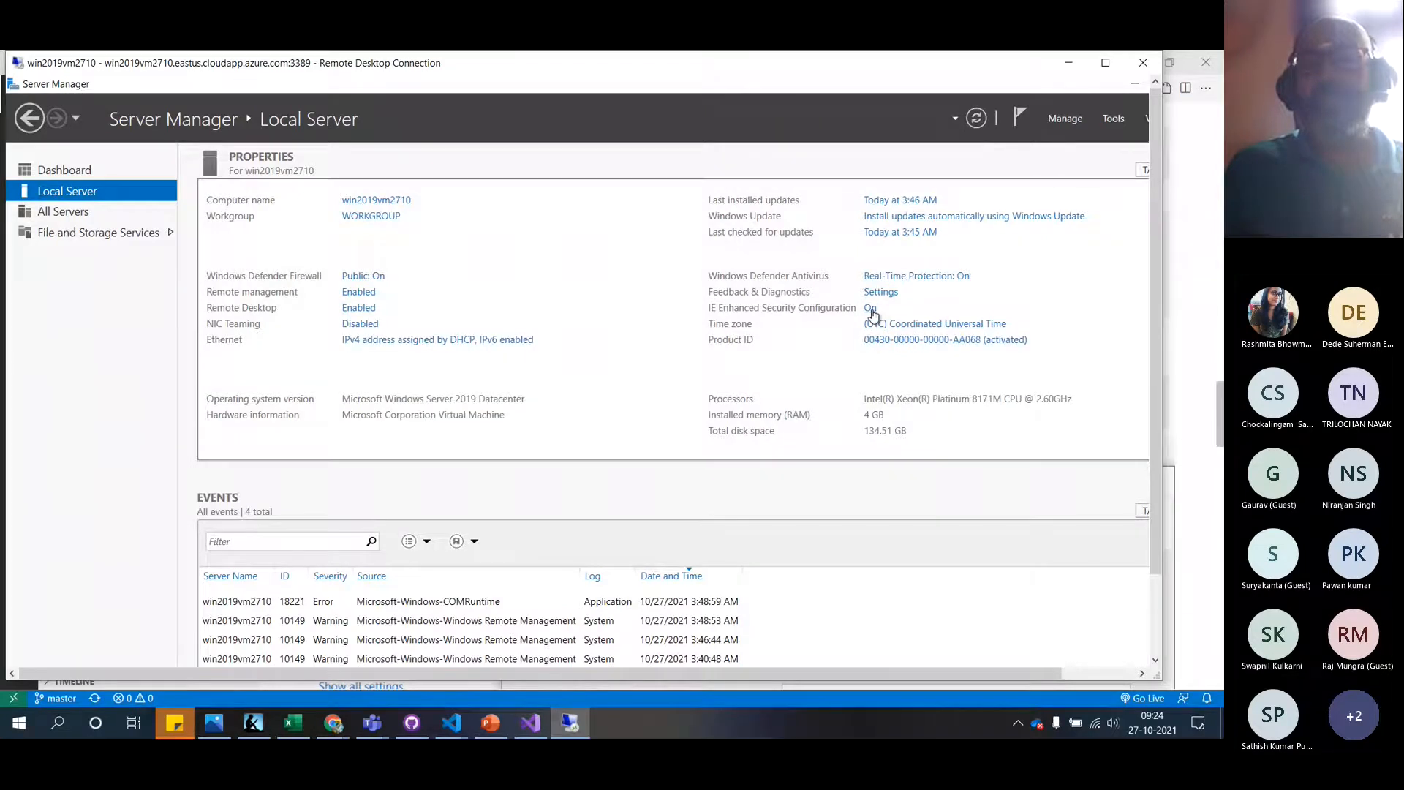
click(871, 309)
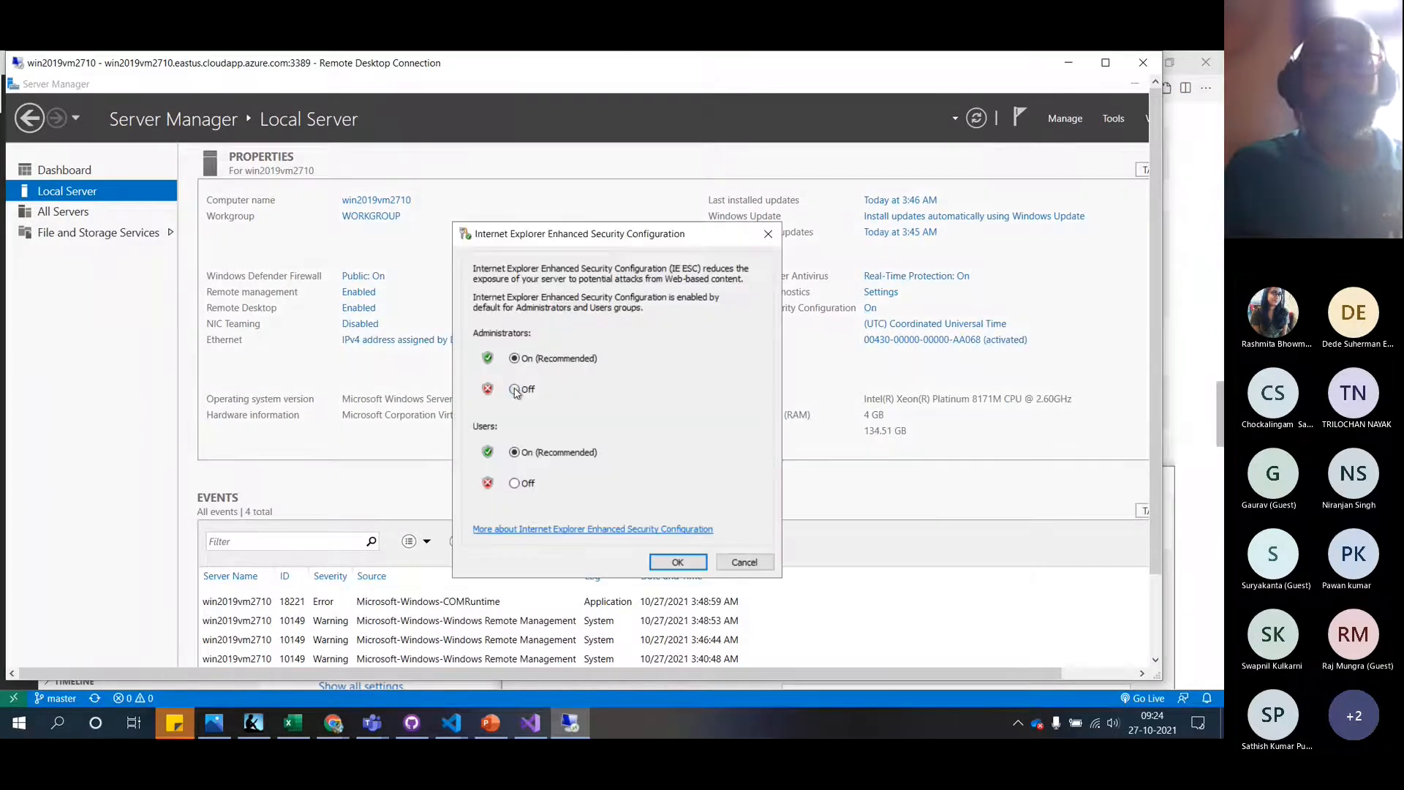
click(516, 484)
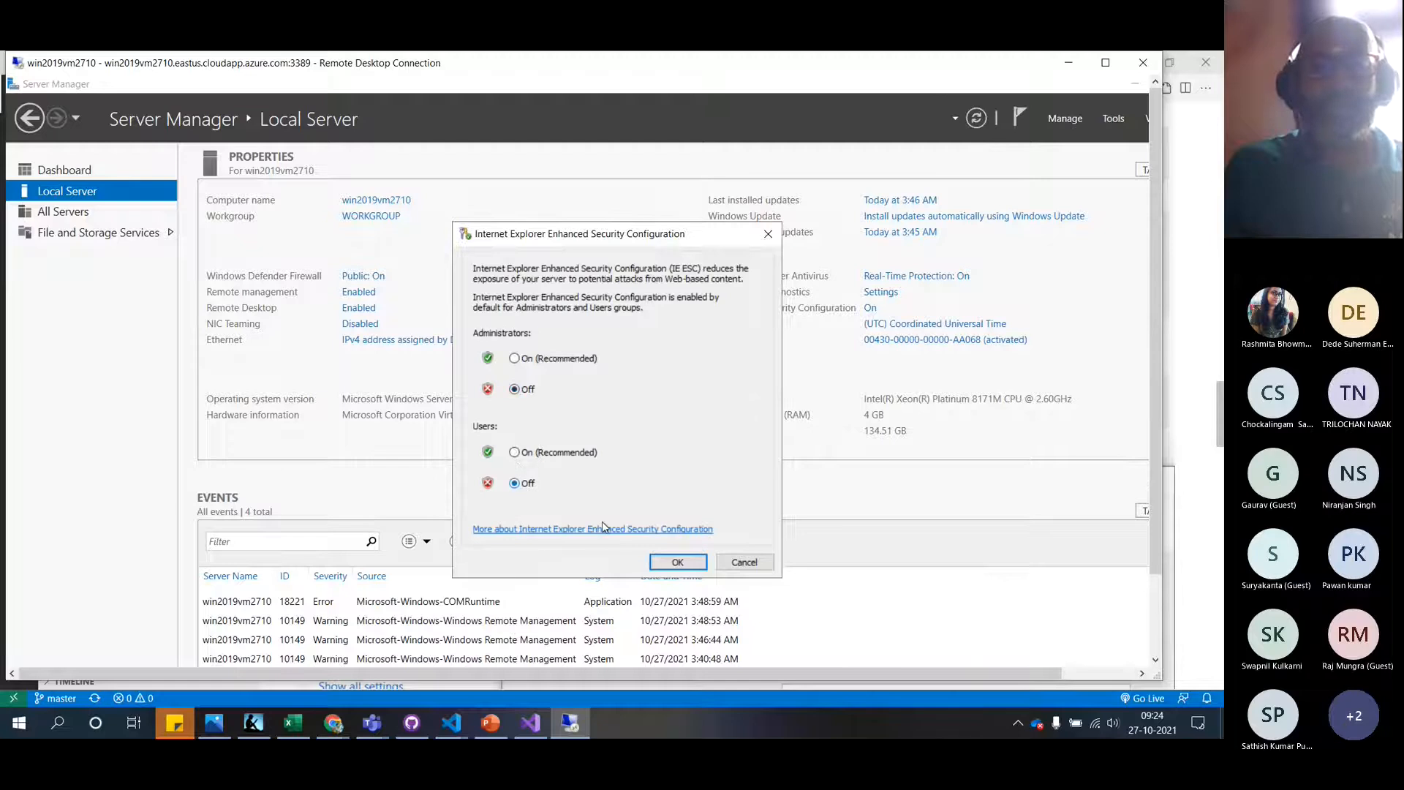
click(675, 562)
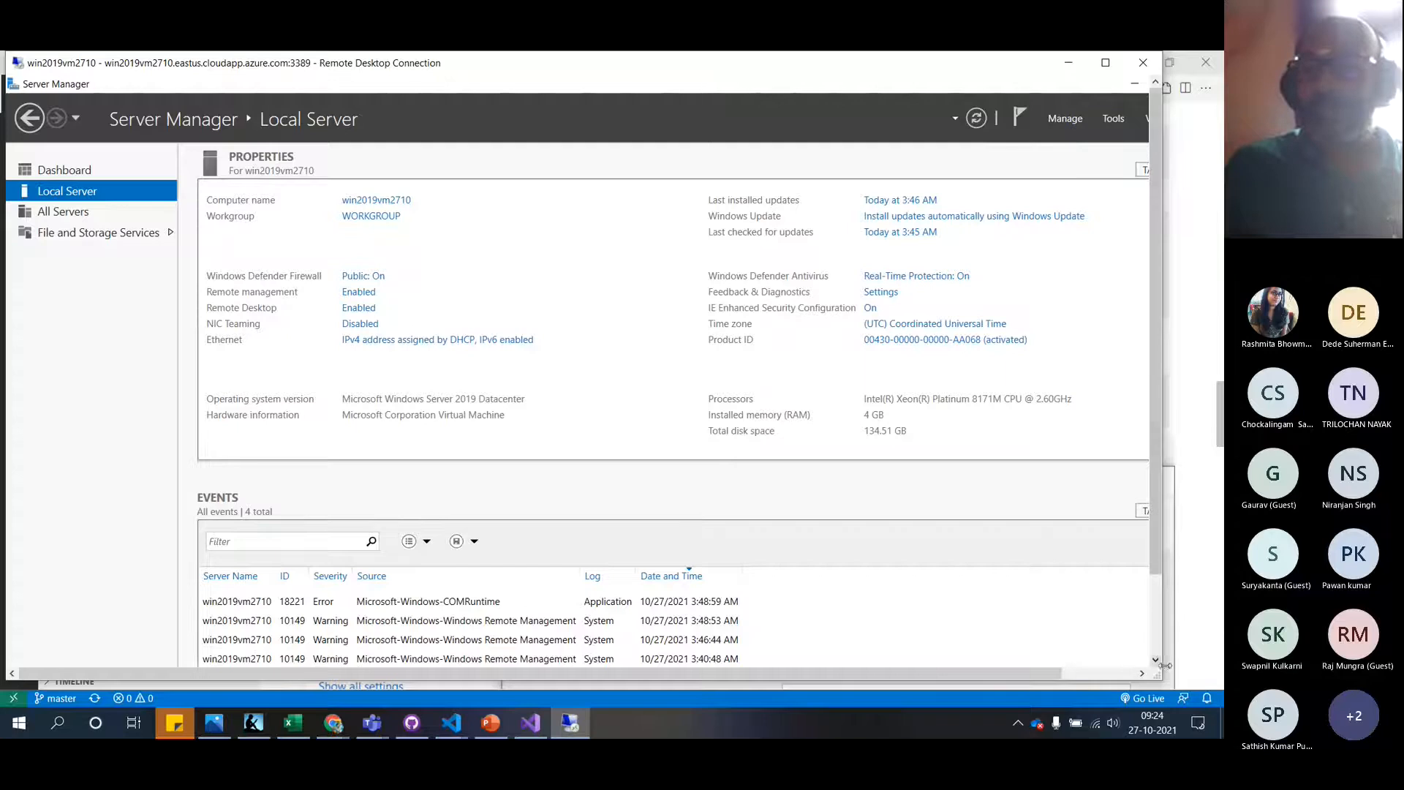
drag(1163, 680, 1214, 686)
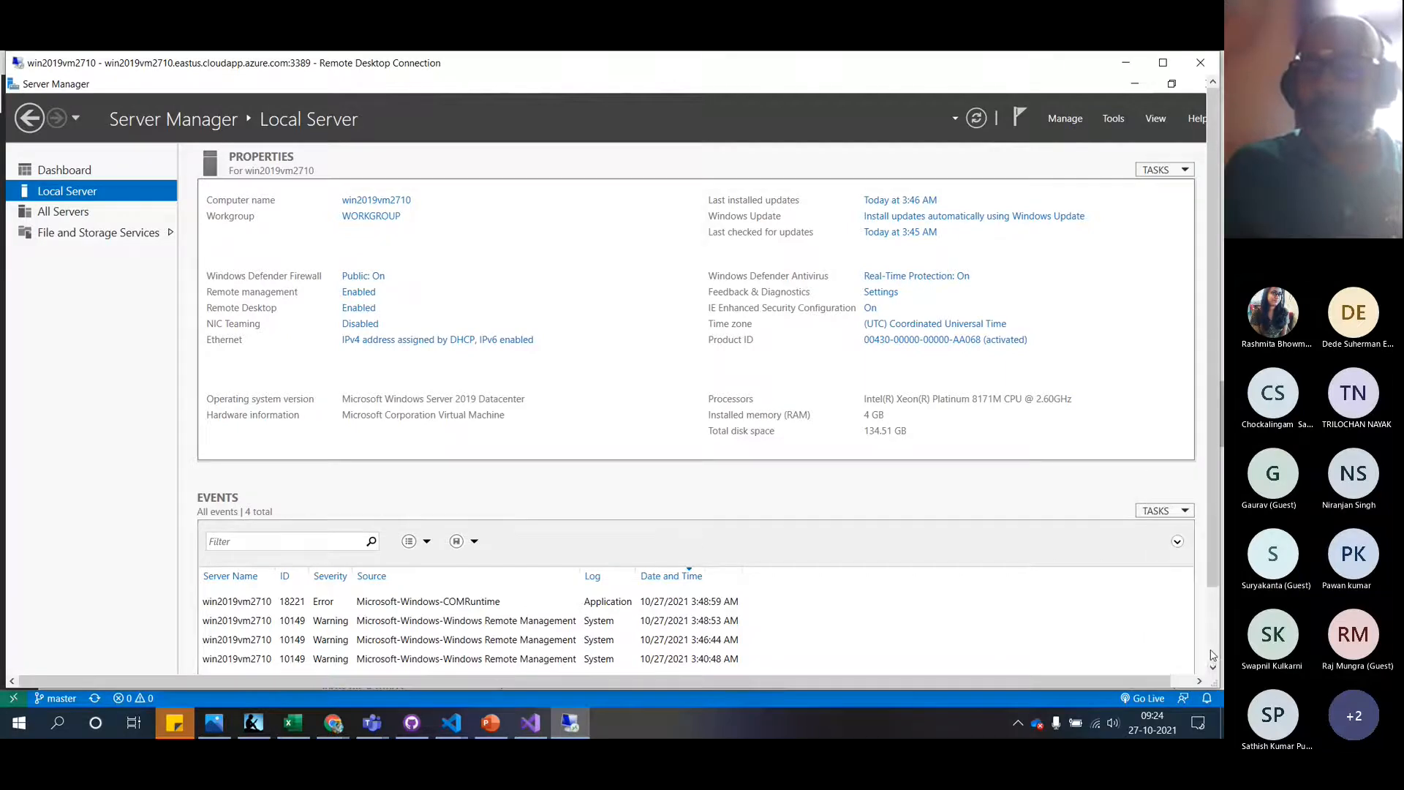
click(1213, 644)
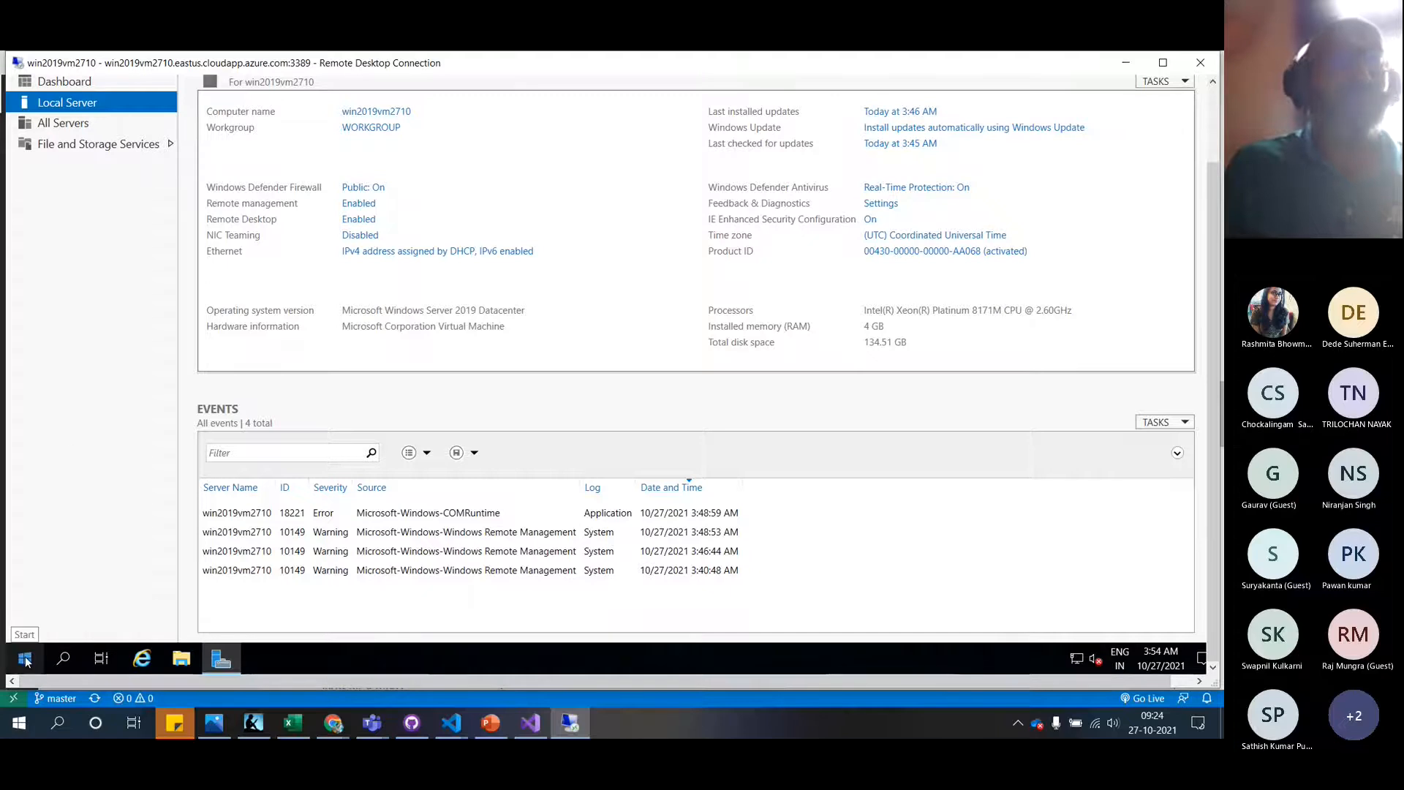
click(1209, 129)
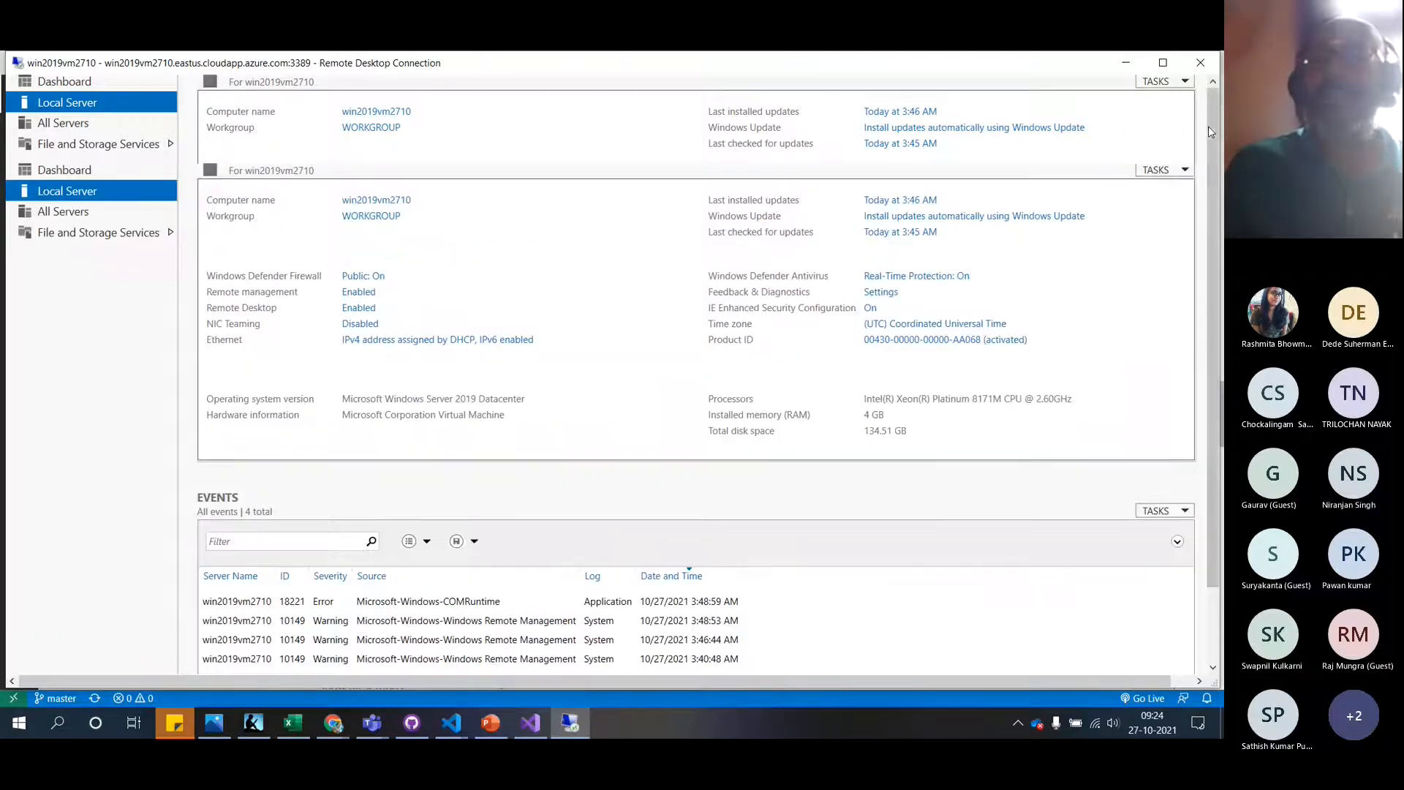
Launch Add Roles and Features from the dashboard with role-based installation
click(64, 172)
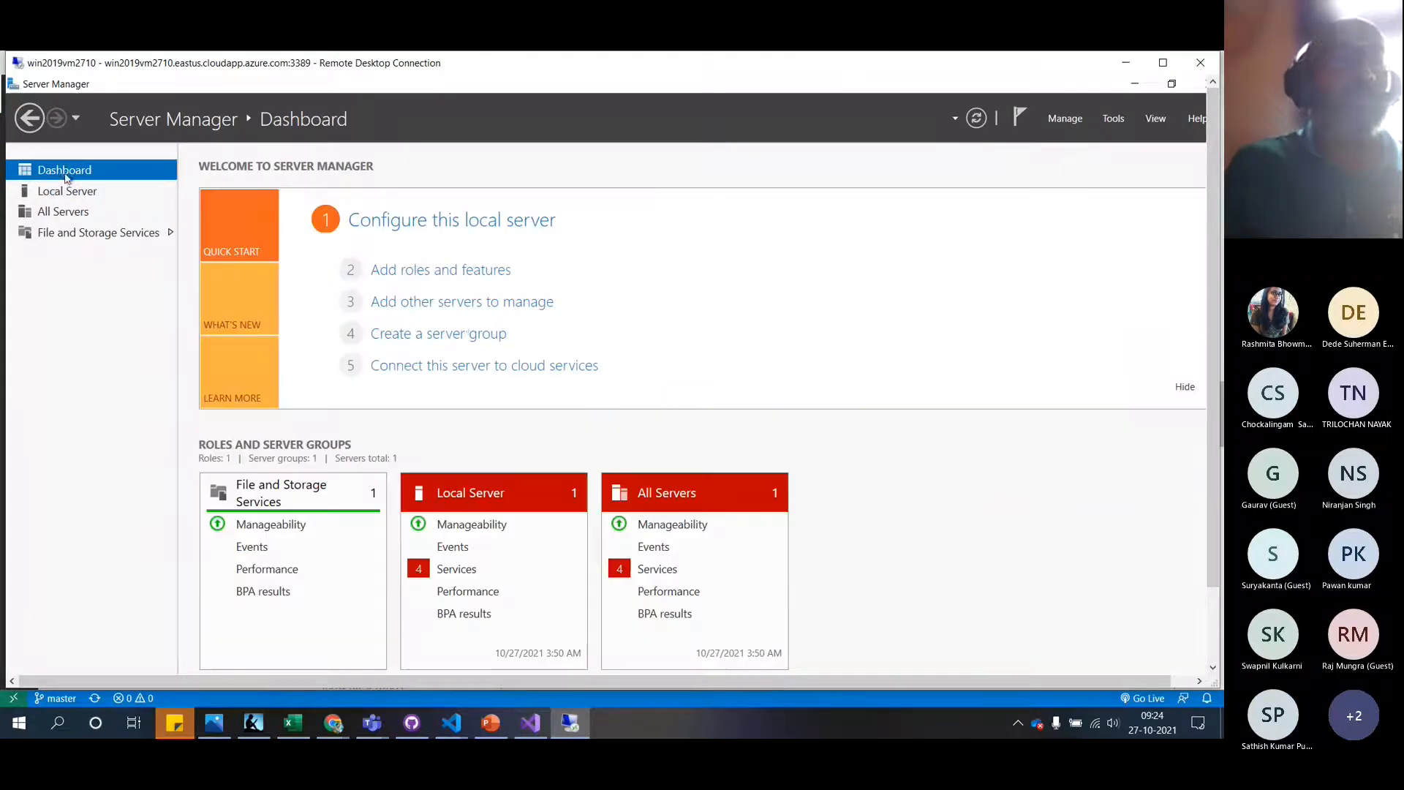
click(460, 270)
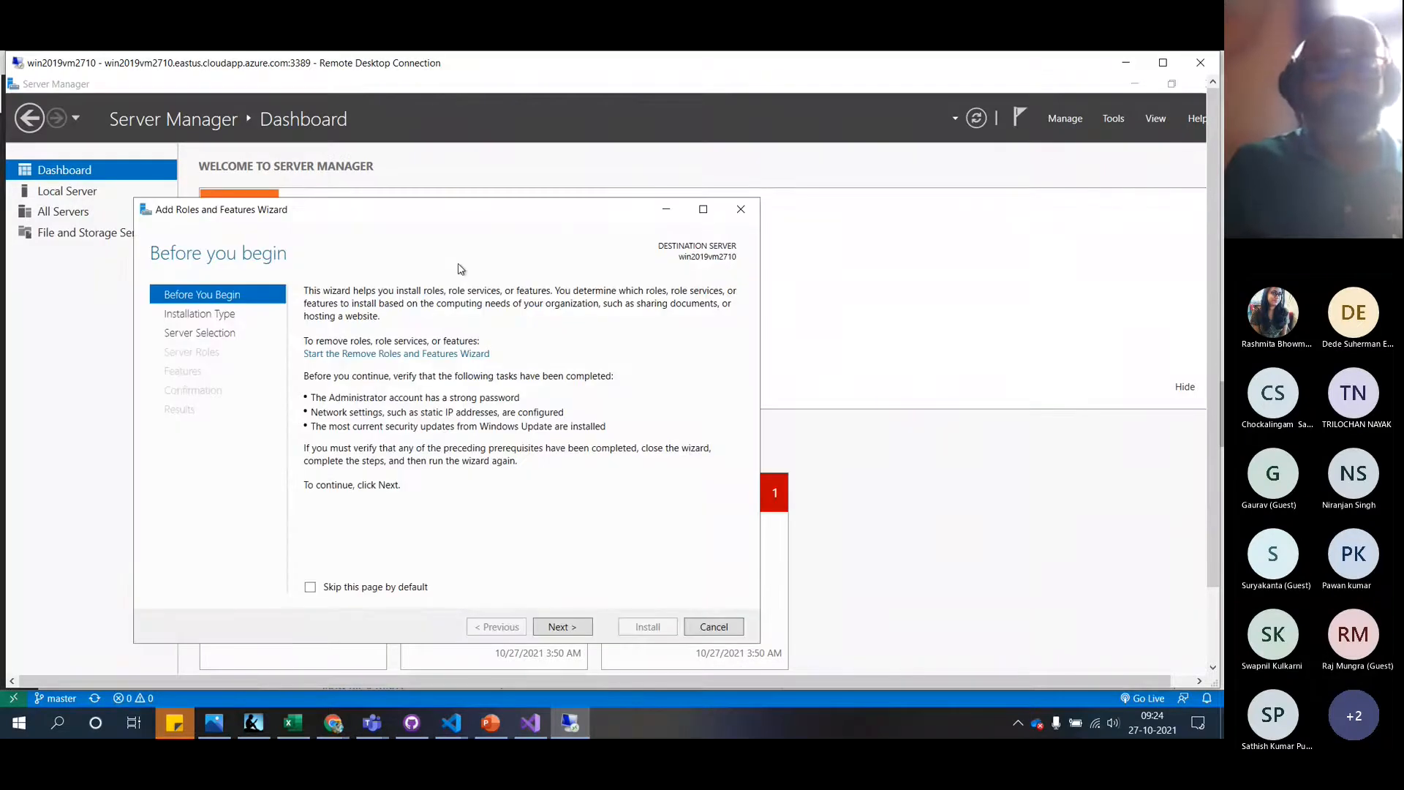
click(562, 627)
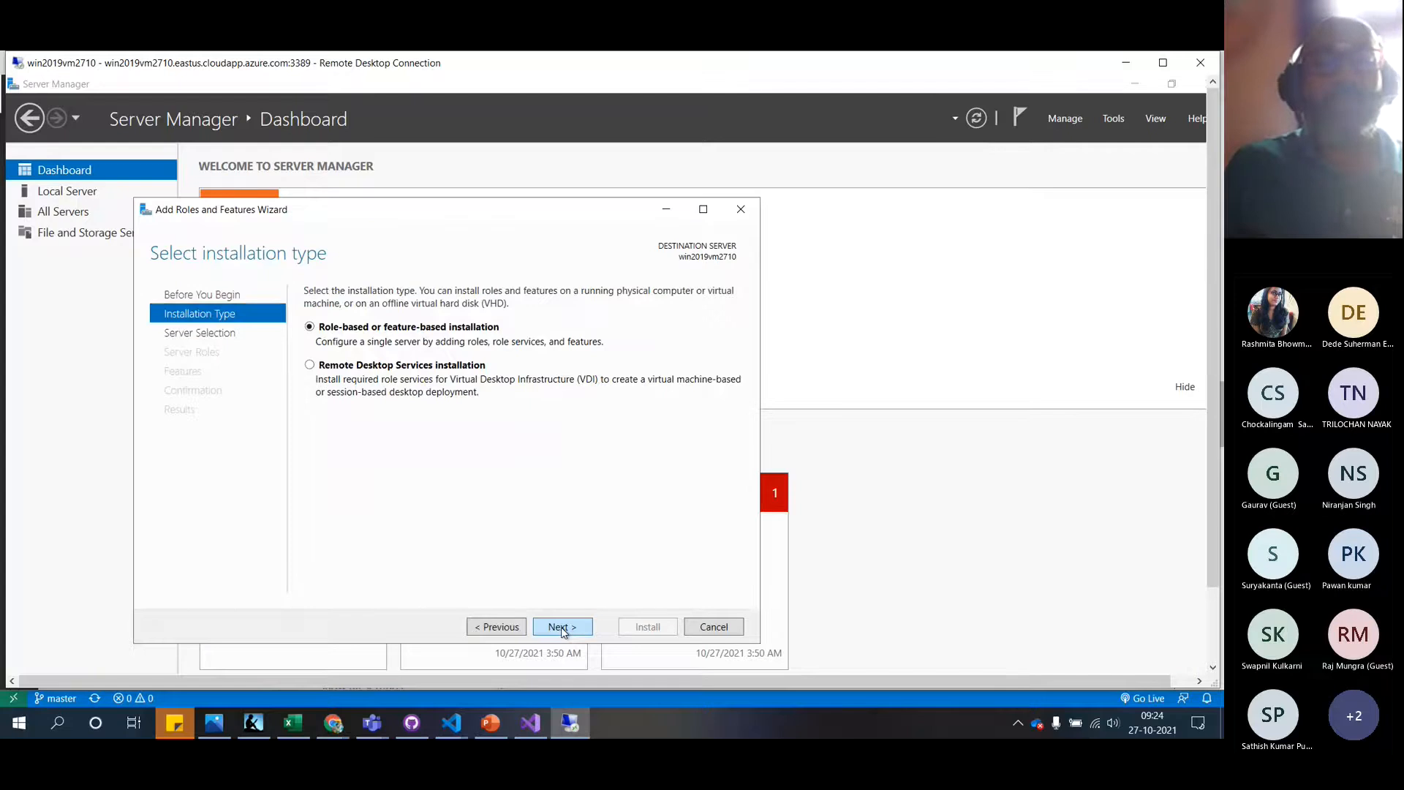
click(562, 627)
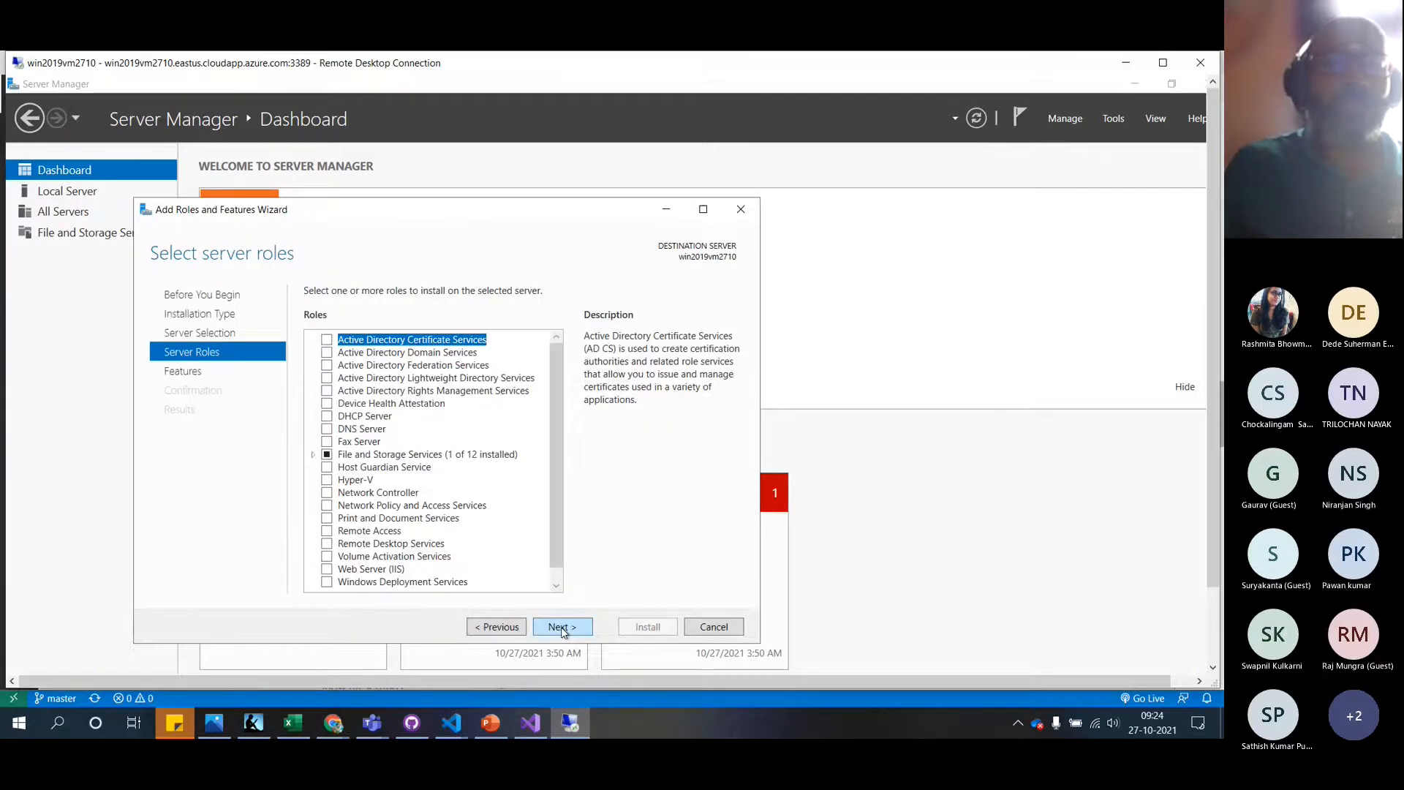
Select Web Server (IIS) and Windows Deployment Services with their management tools, then advance to Features
click(326, 570)
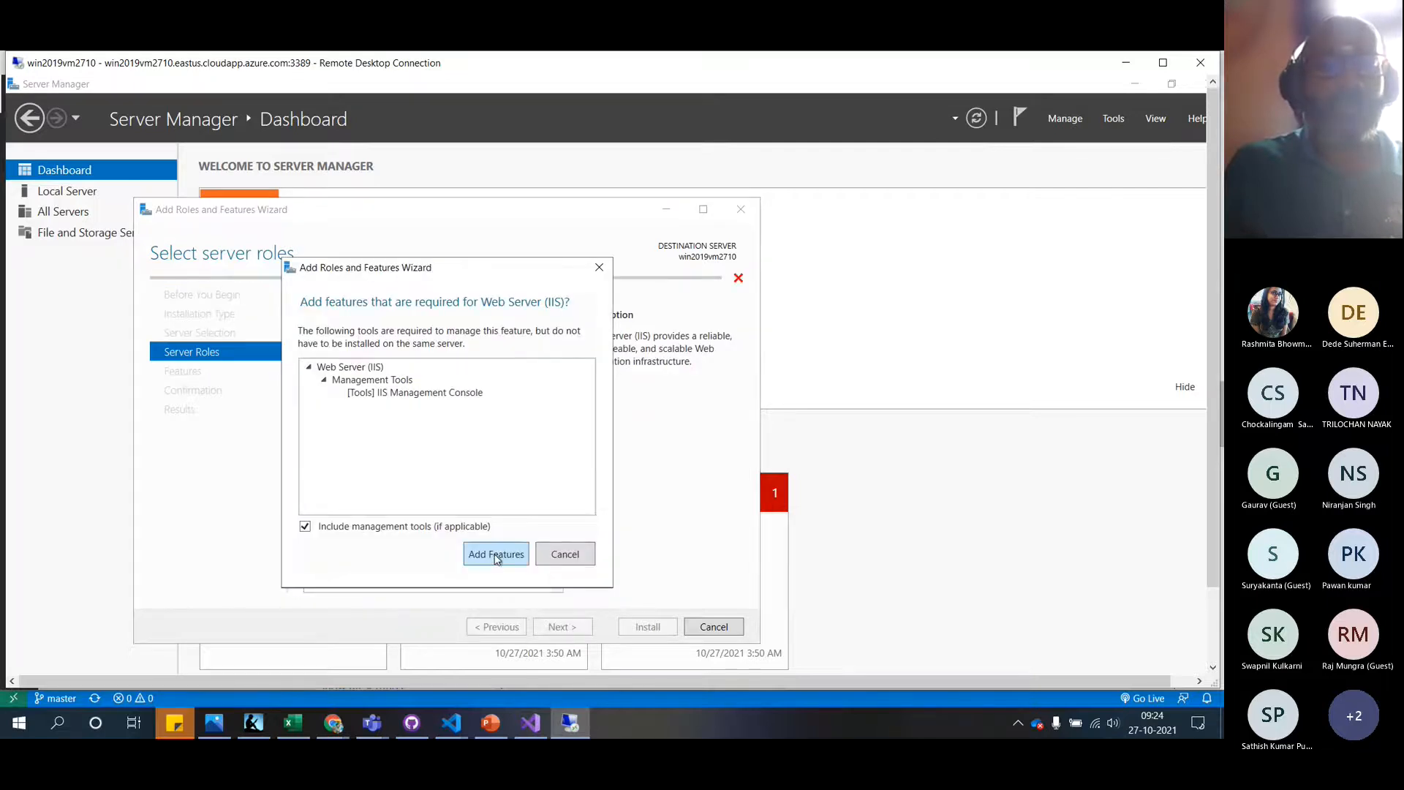
click(496, 555)
click(326, 582)
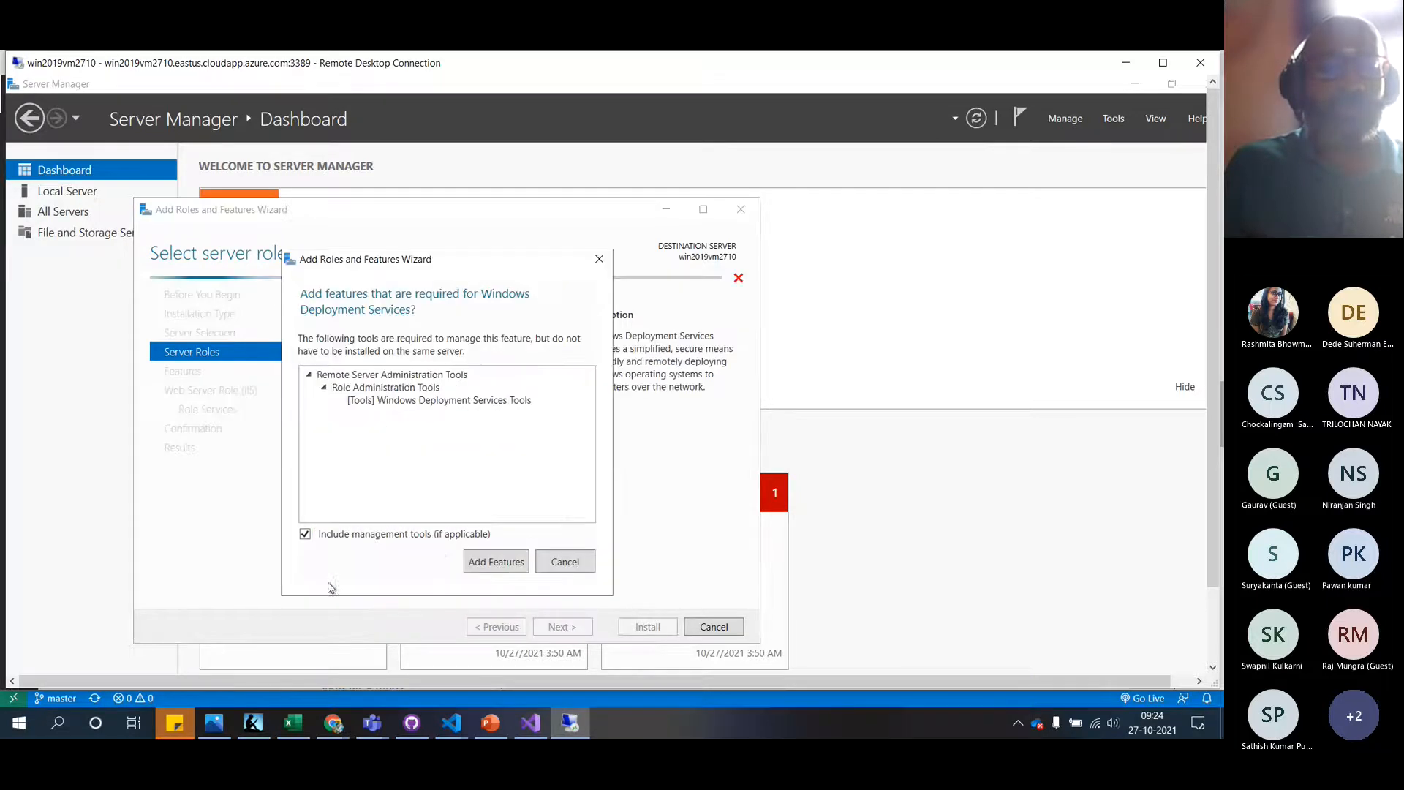
click(504, 563)
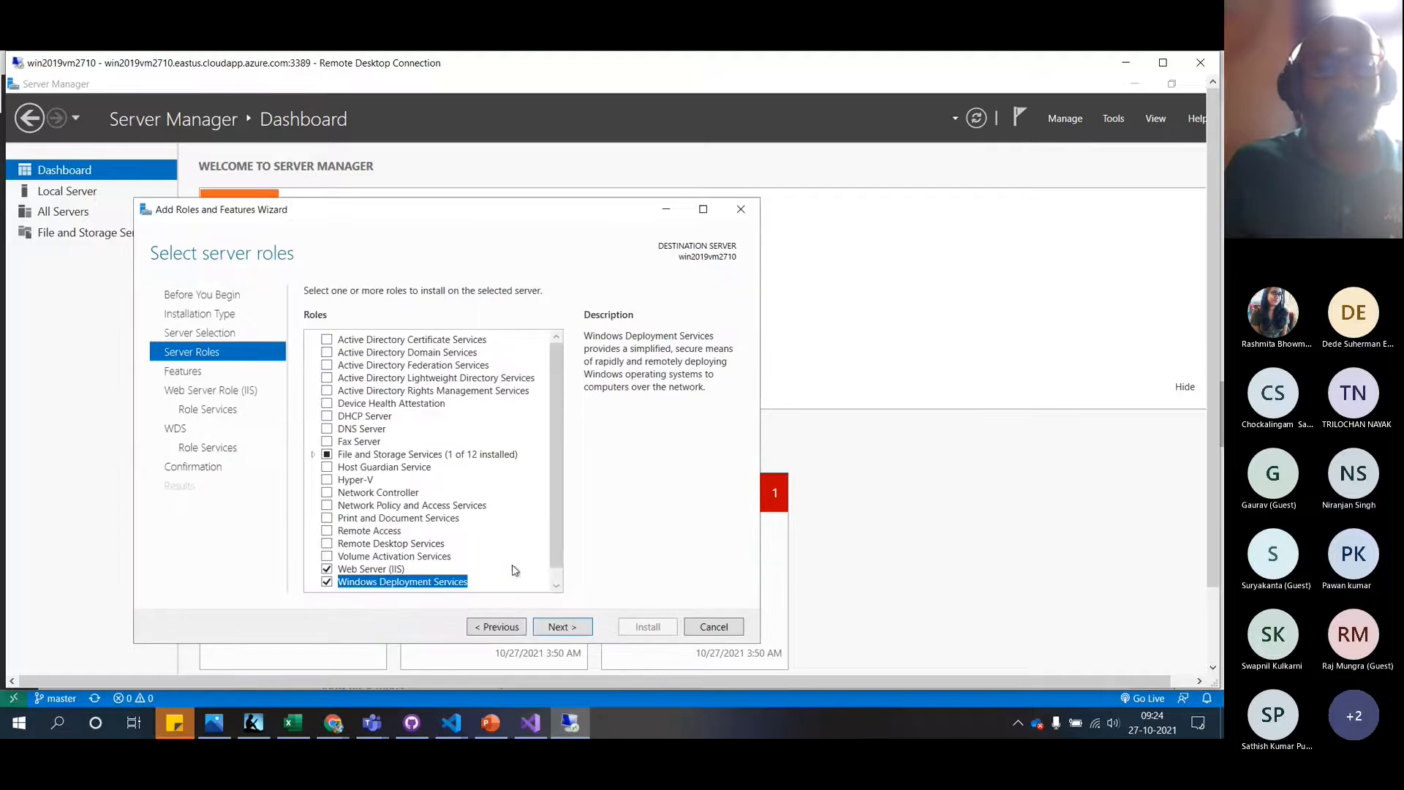
click(556, 583)
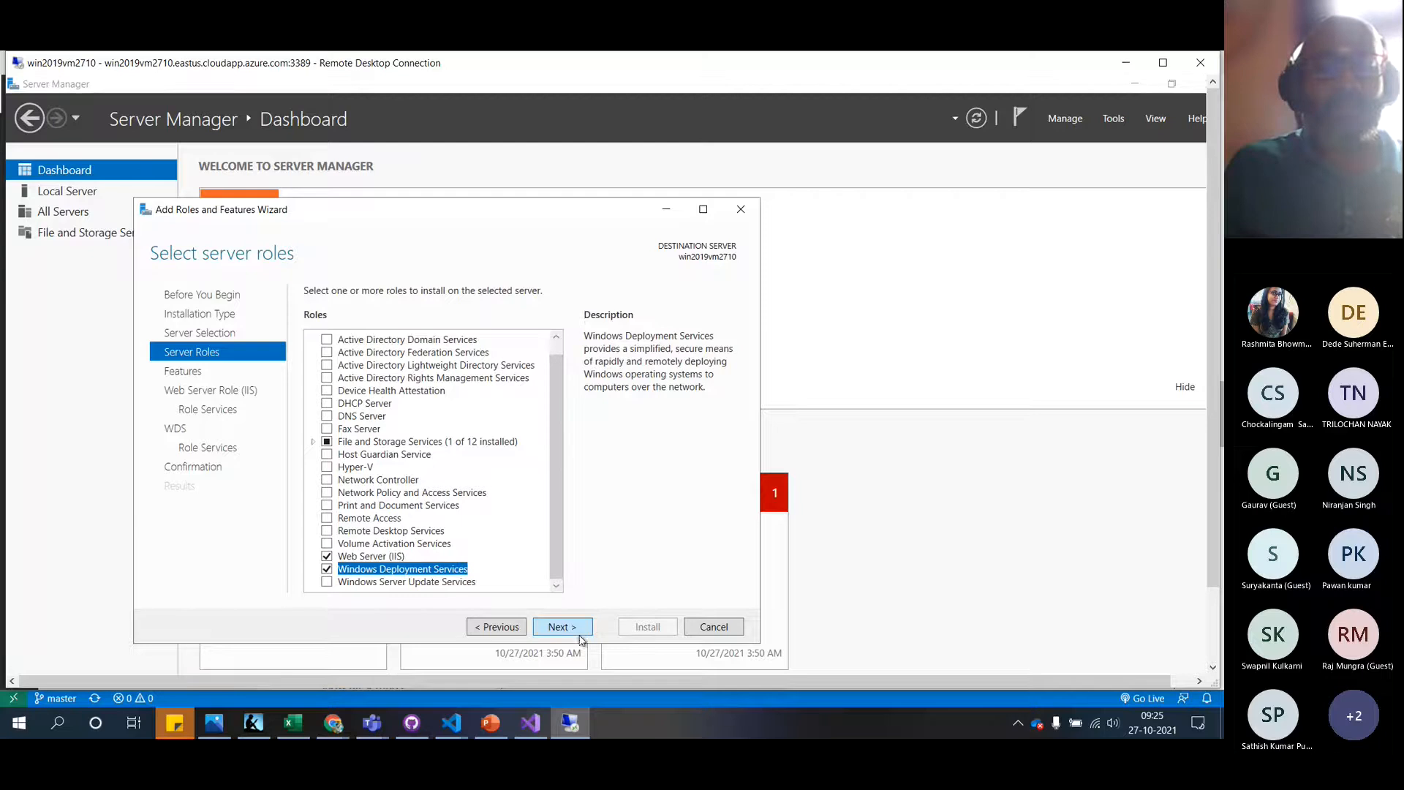
click(569, 629)
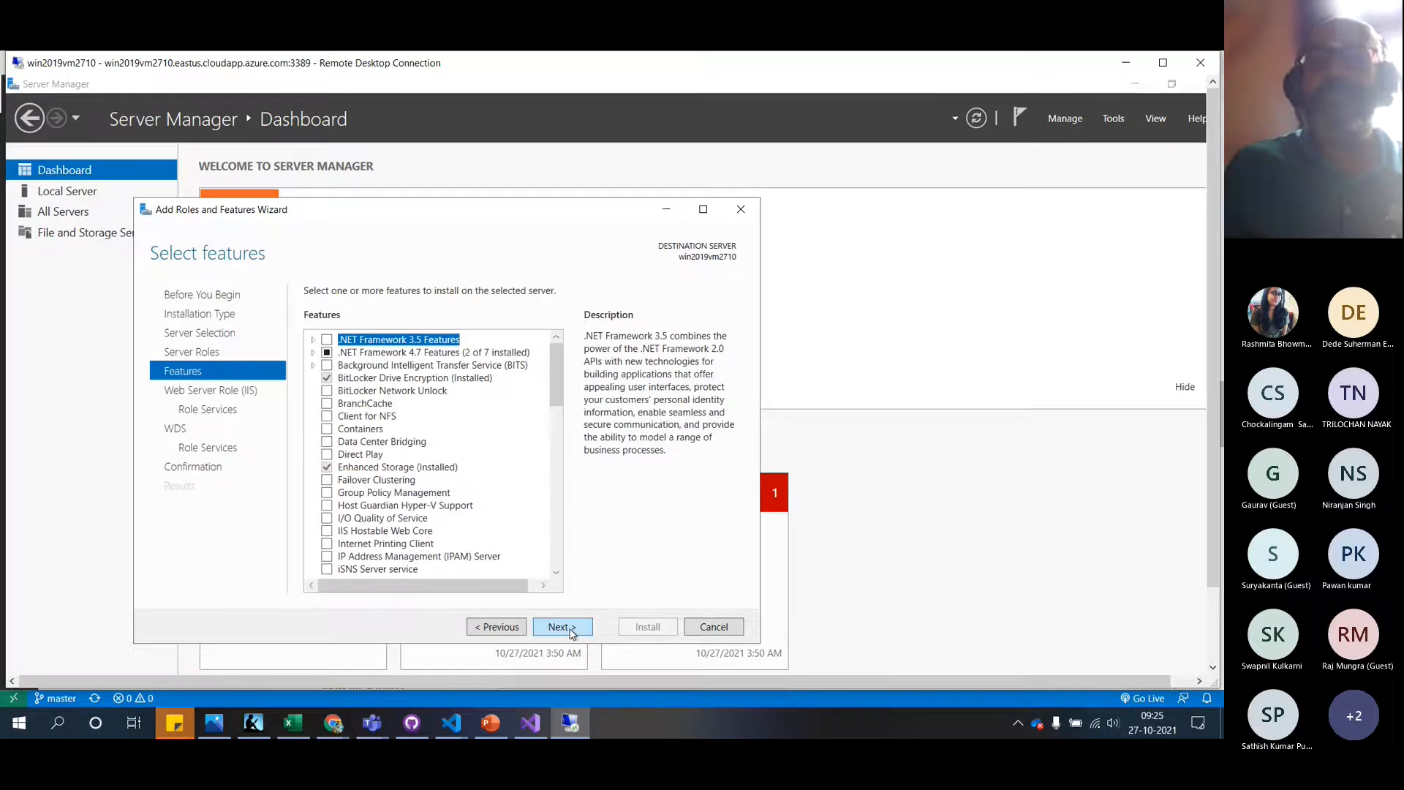
click(1164, 63)
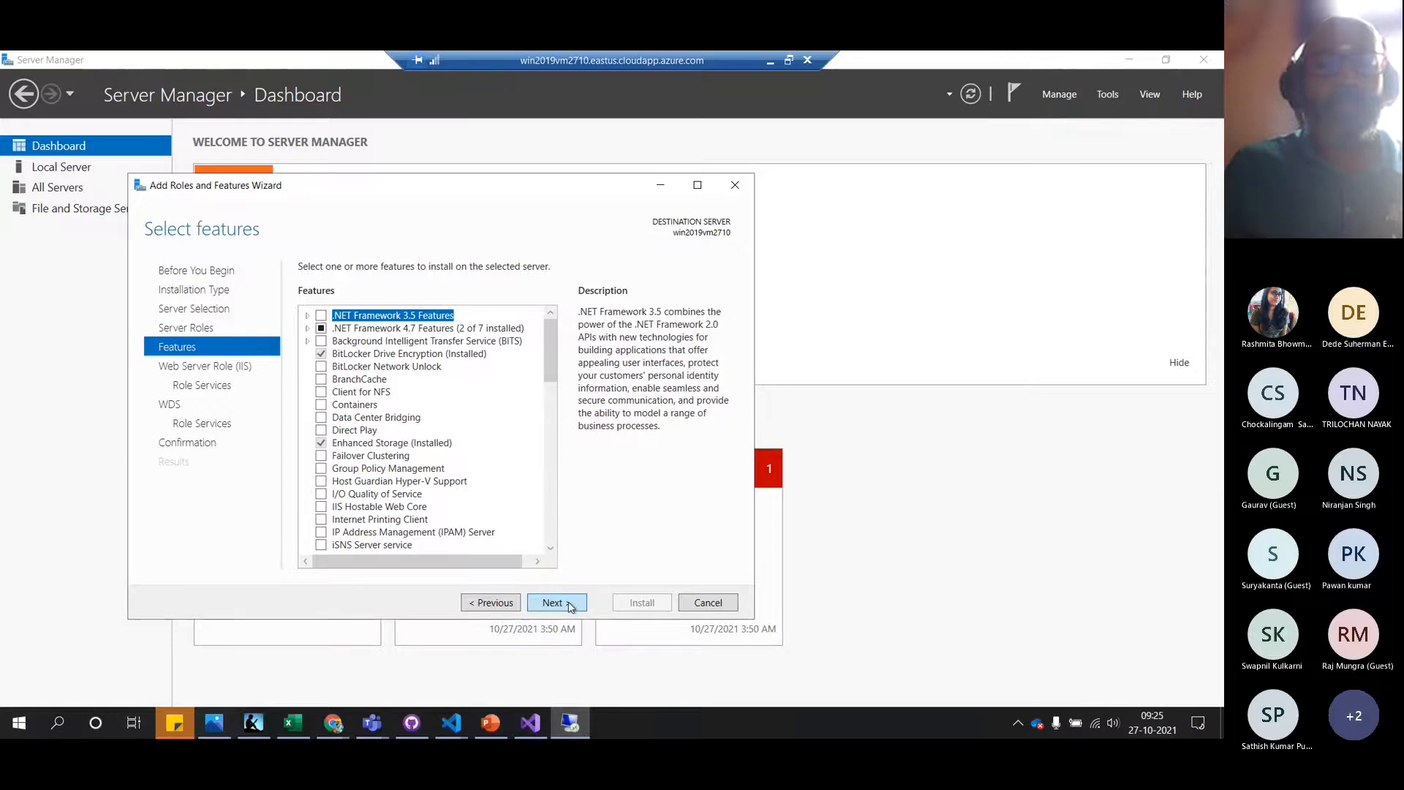
click(572, 607)
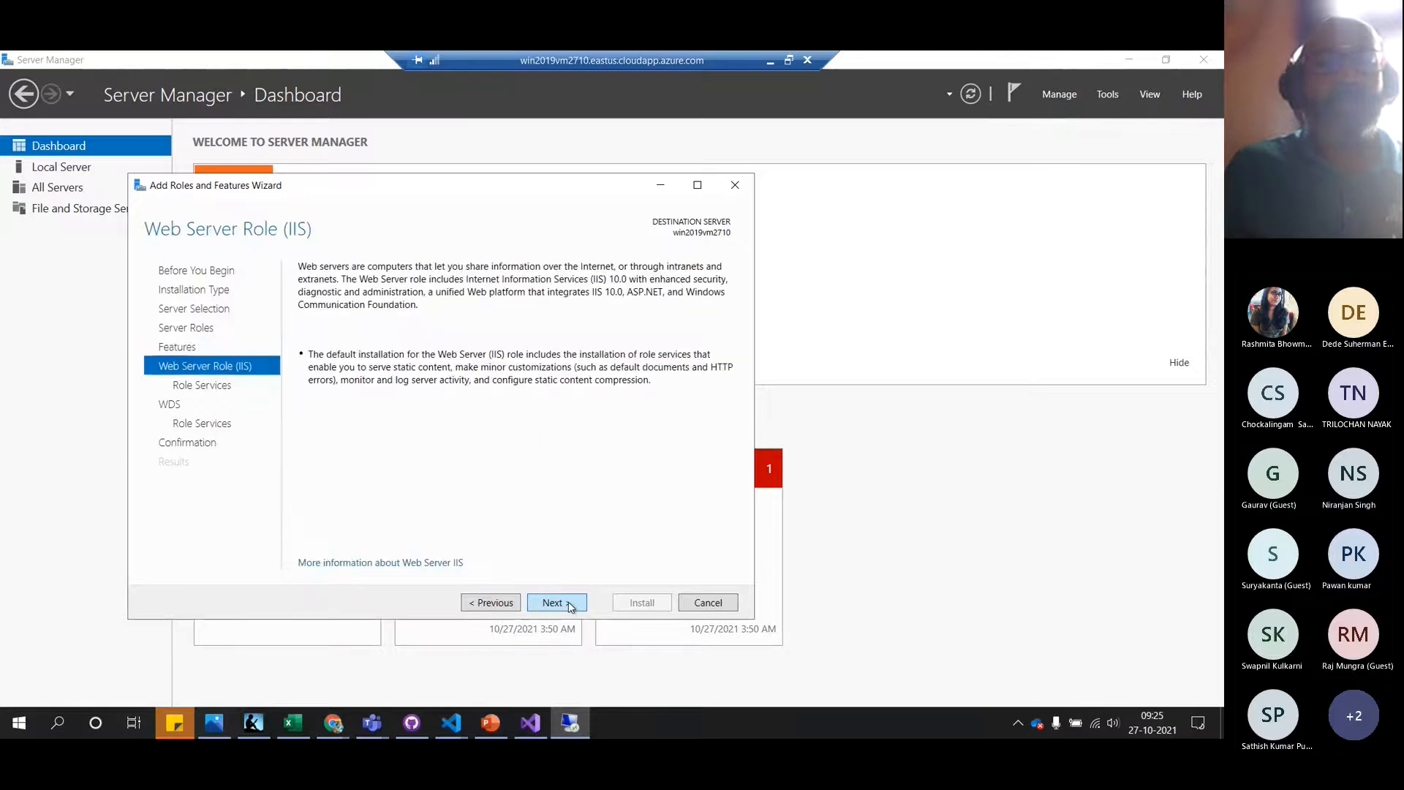
click(497, 610)
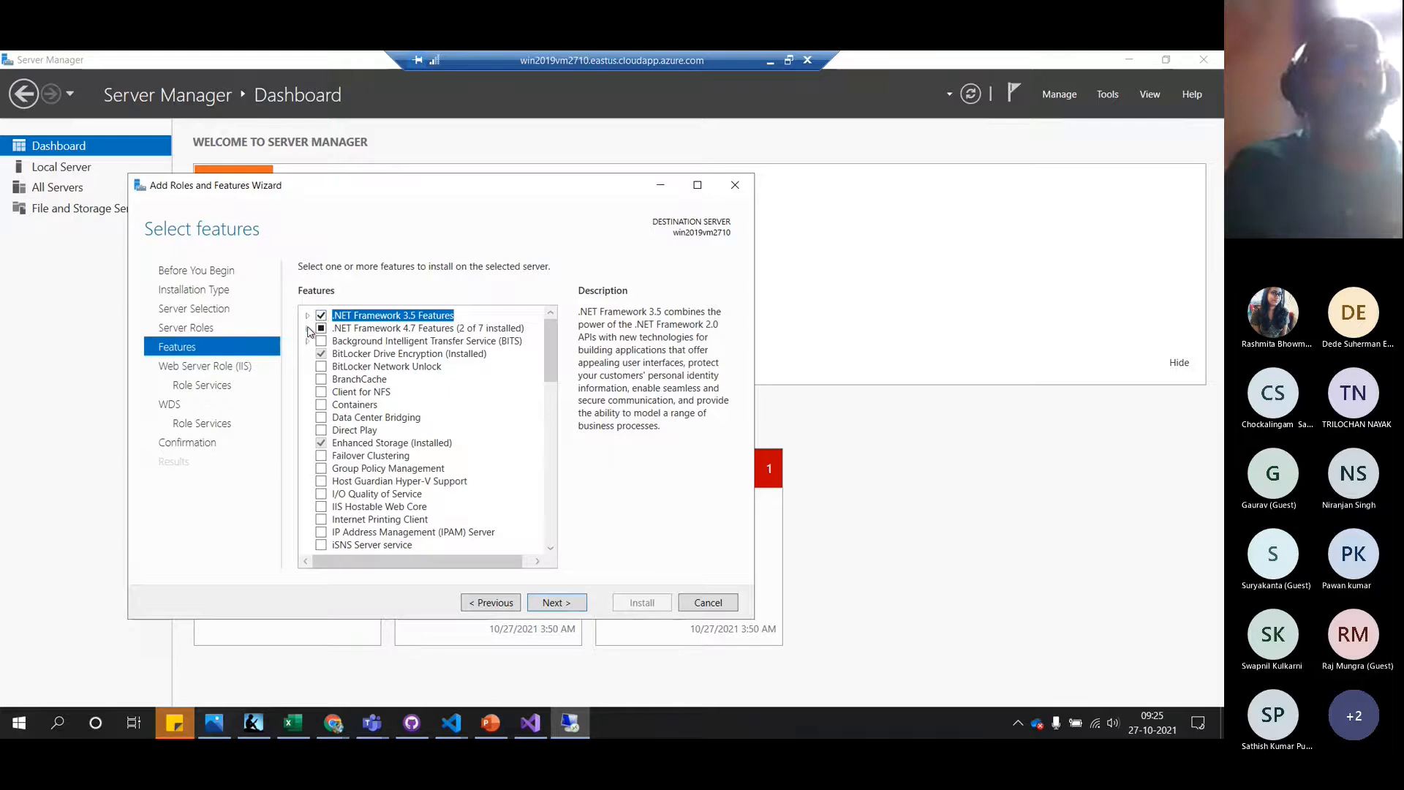
Add ASP.NET 4.7 and WCF HTTP, MSMQ, Named Pipe and TCP Activation features
click(308, 329)
click(337, 355)
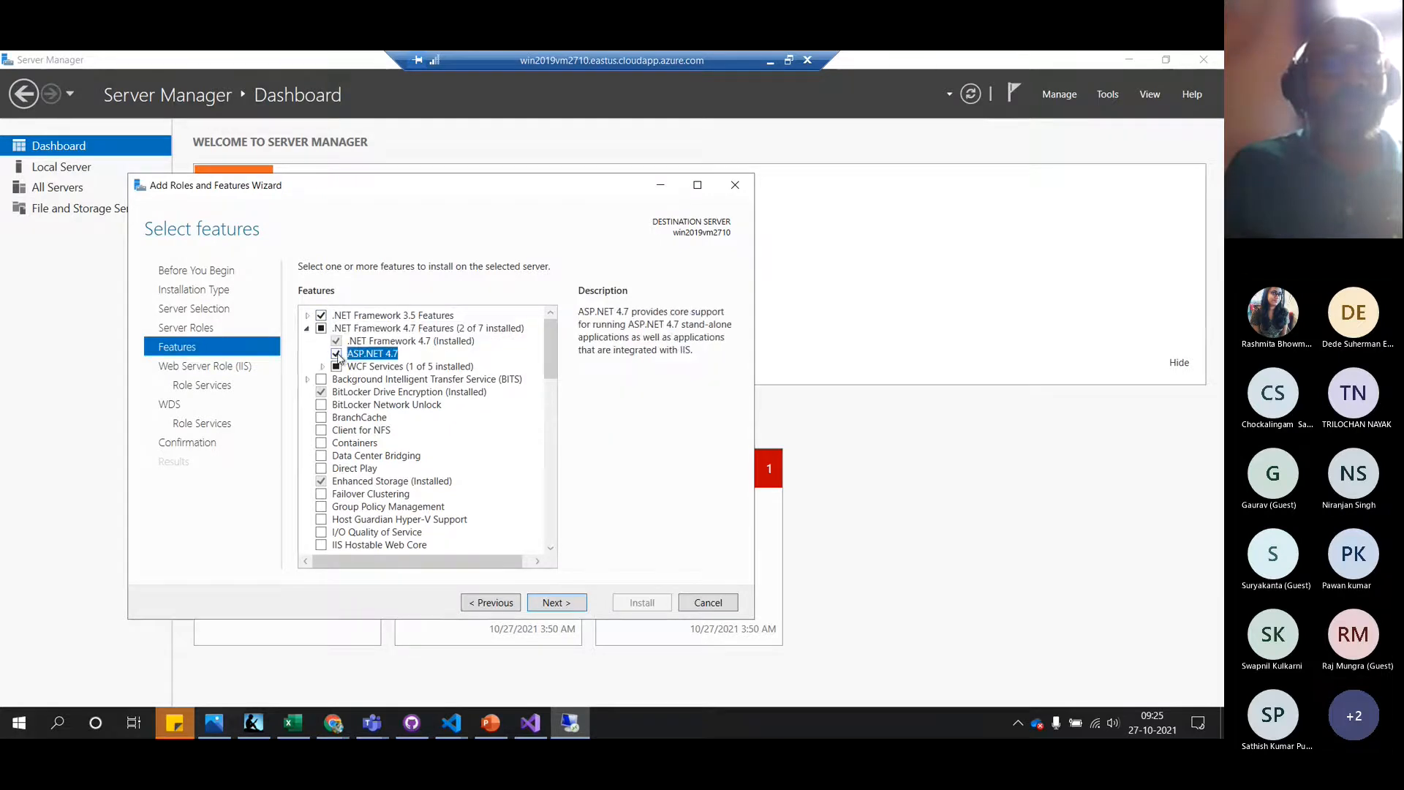
click(322, 367)
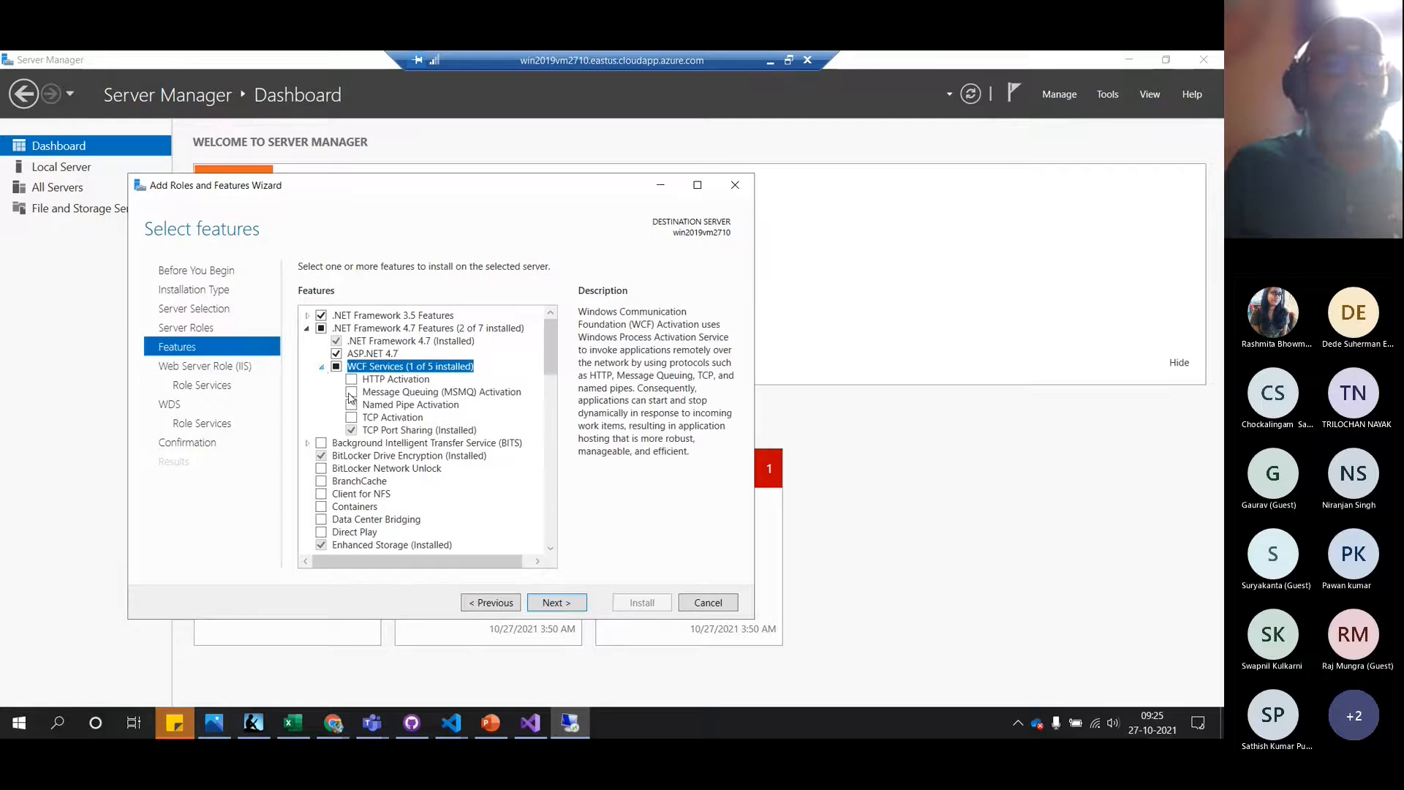
click(352, 378)
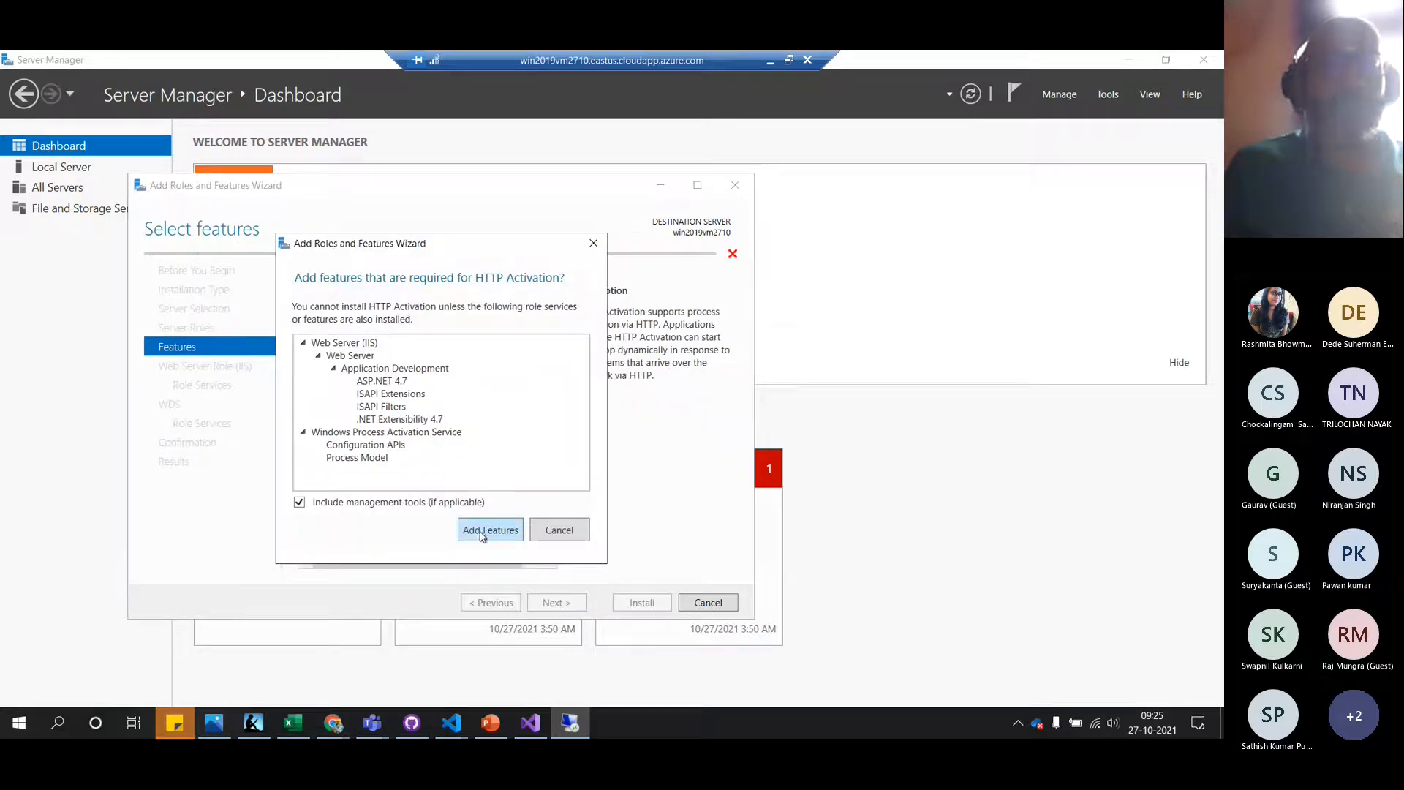
click(483, 531)
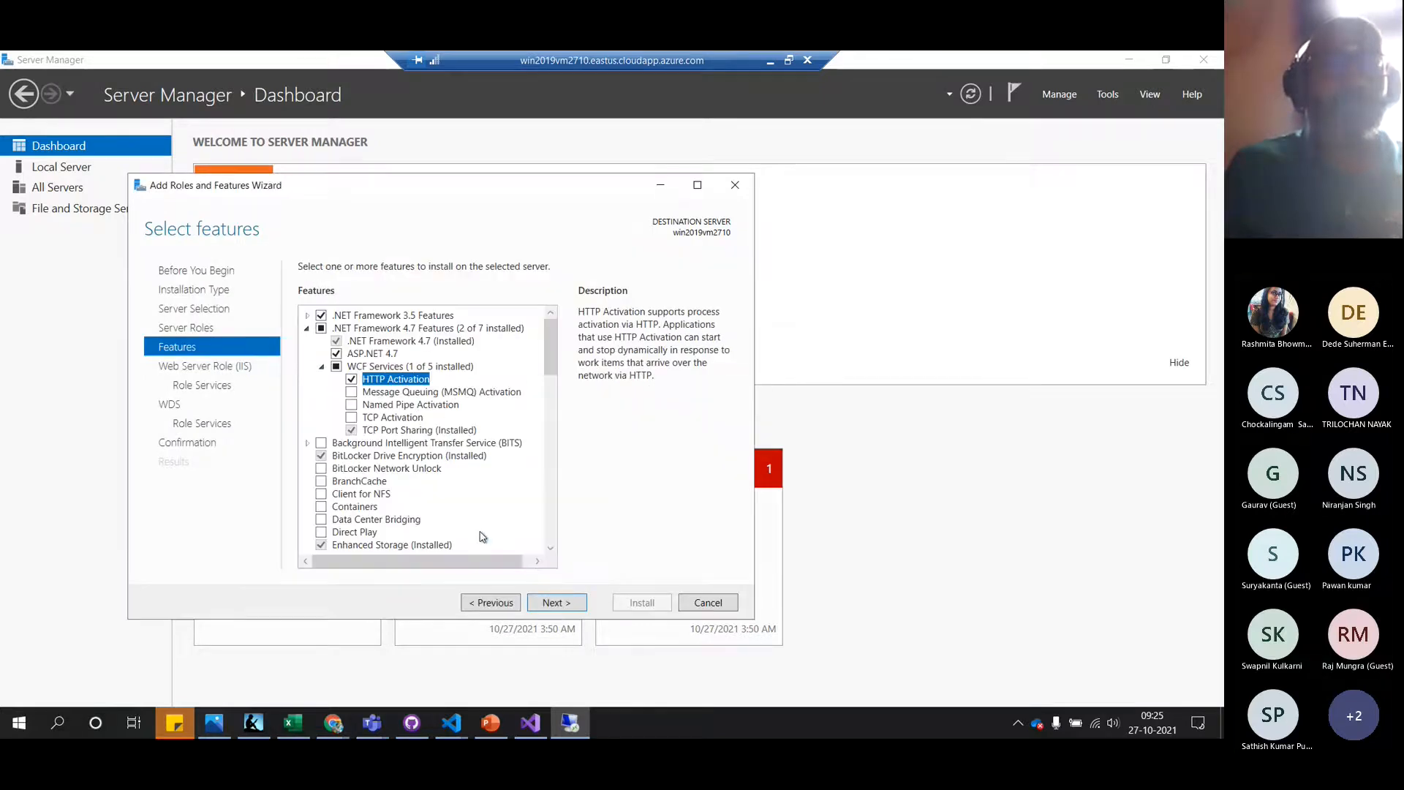
click(352, 393)
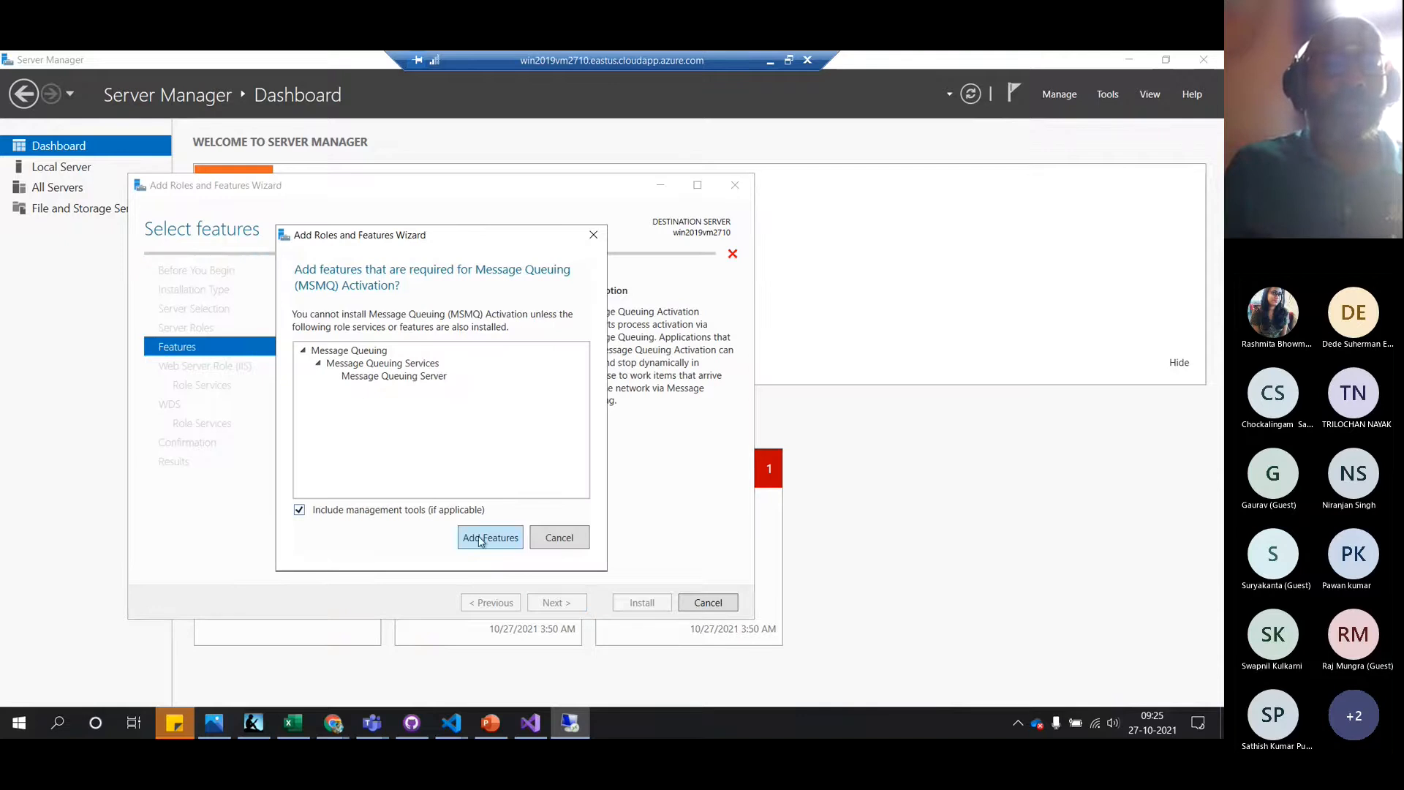
click(481, 539)
click(352, 405)
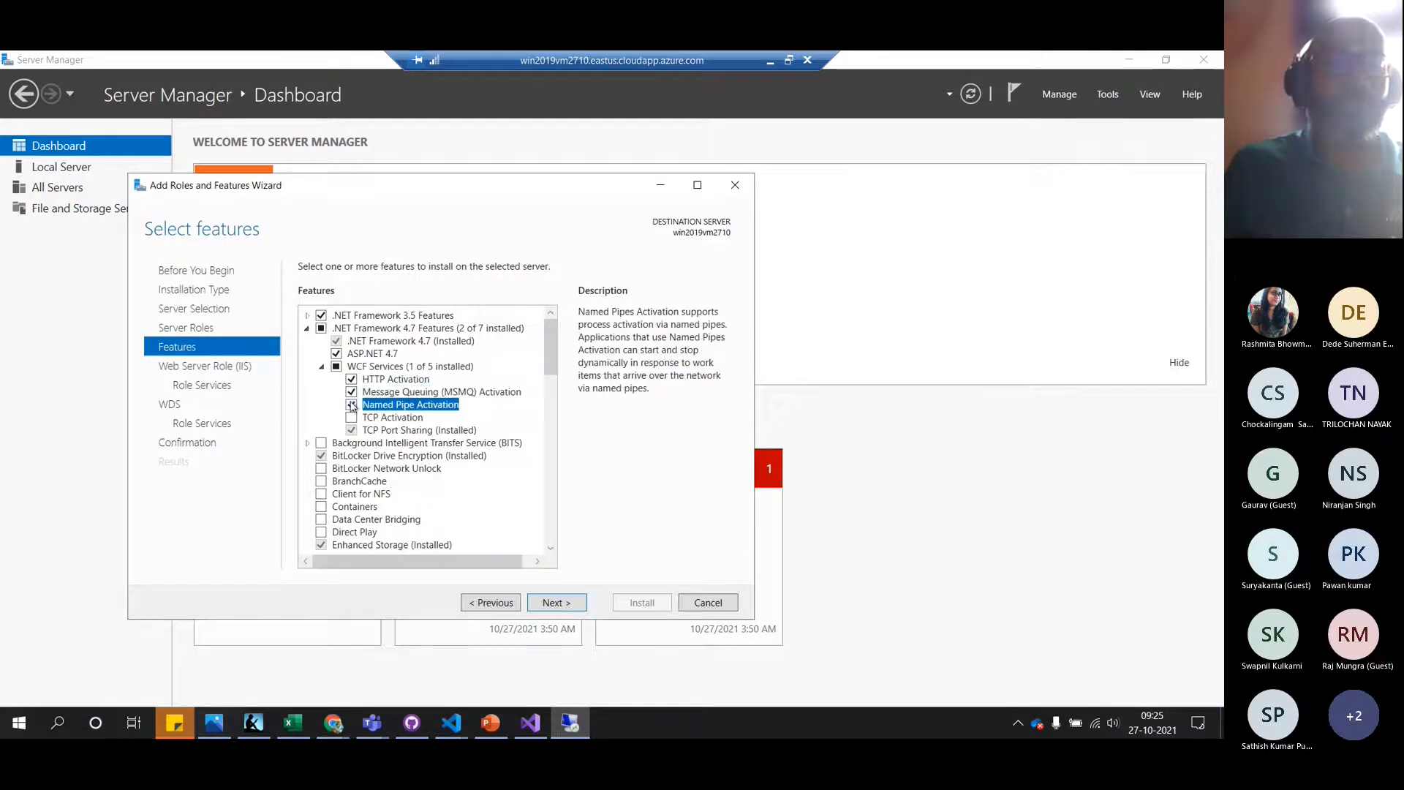
click(352, 417)
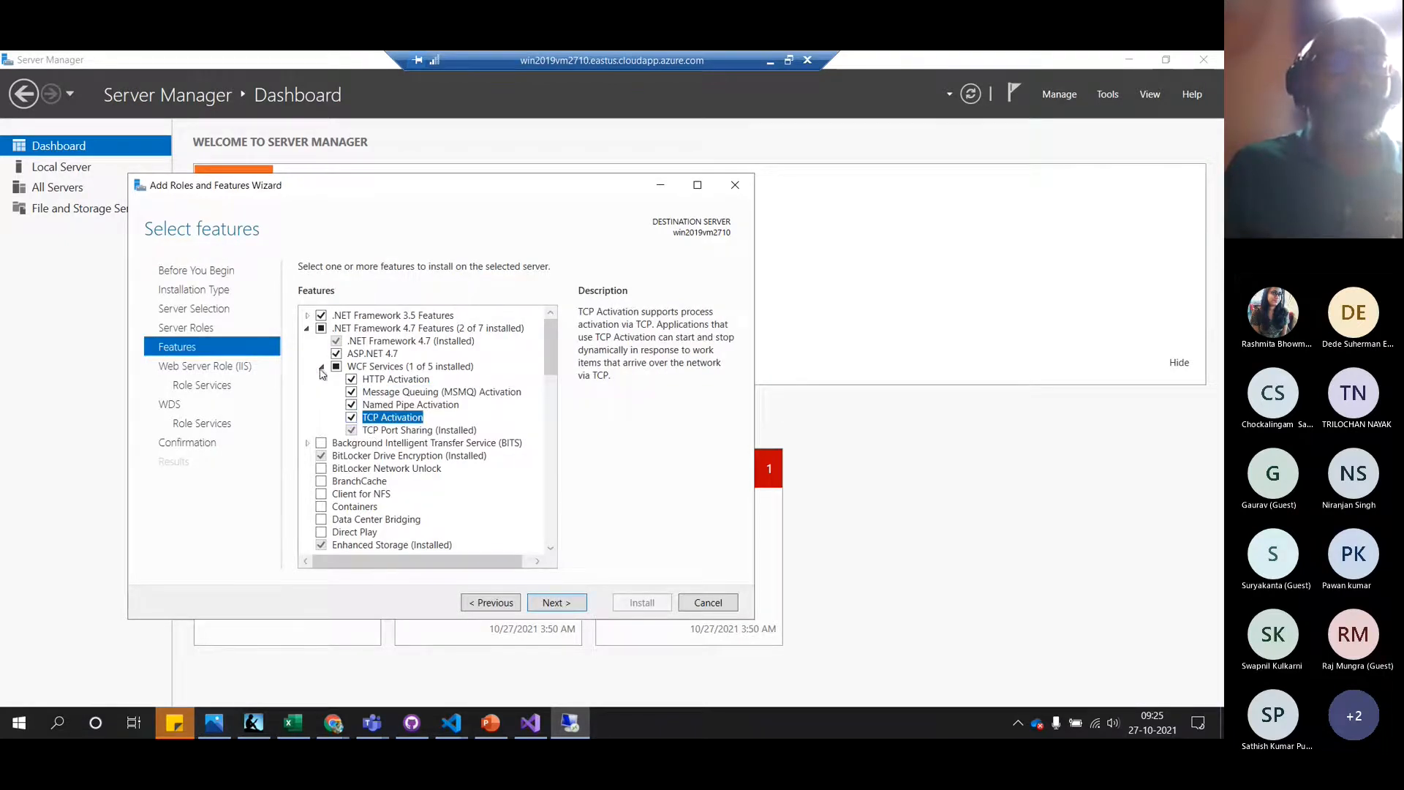
click(322, 367)
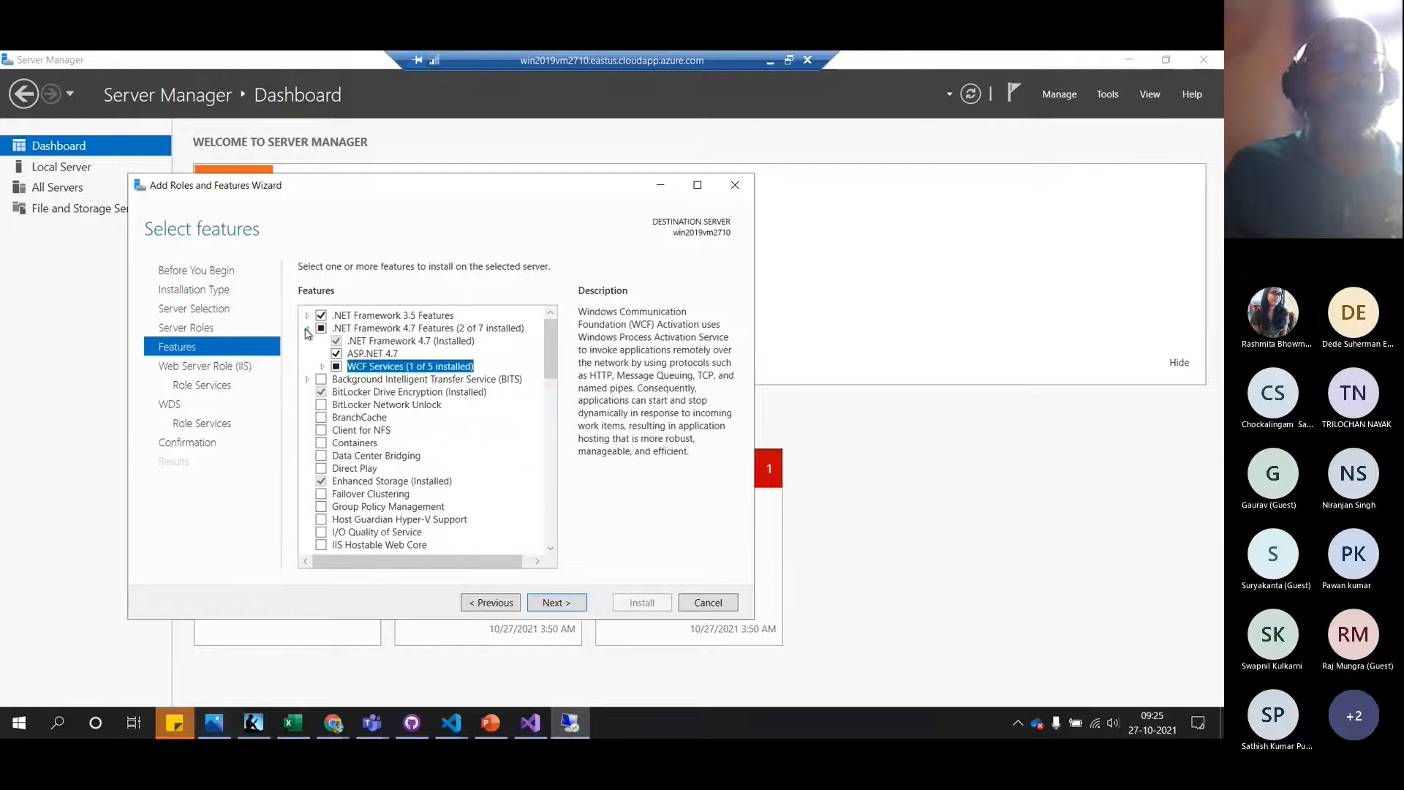
click(307, 331)
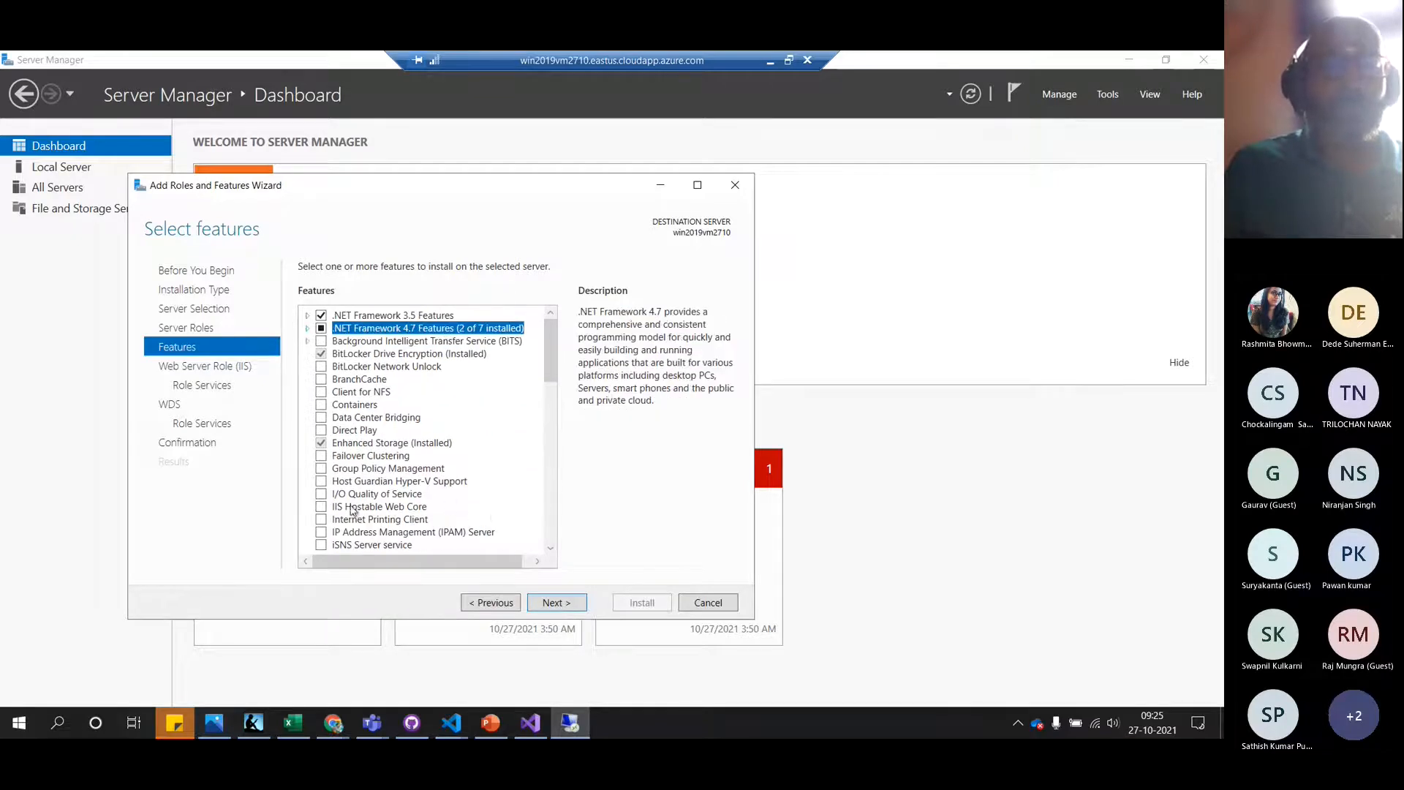
Also tick IIS Hostable Web Core and Message Queuing, then scroll the features list
click(321, 507)
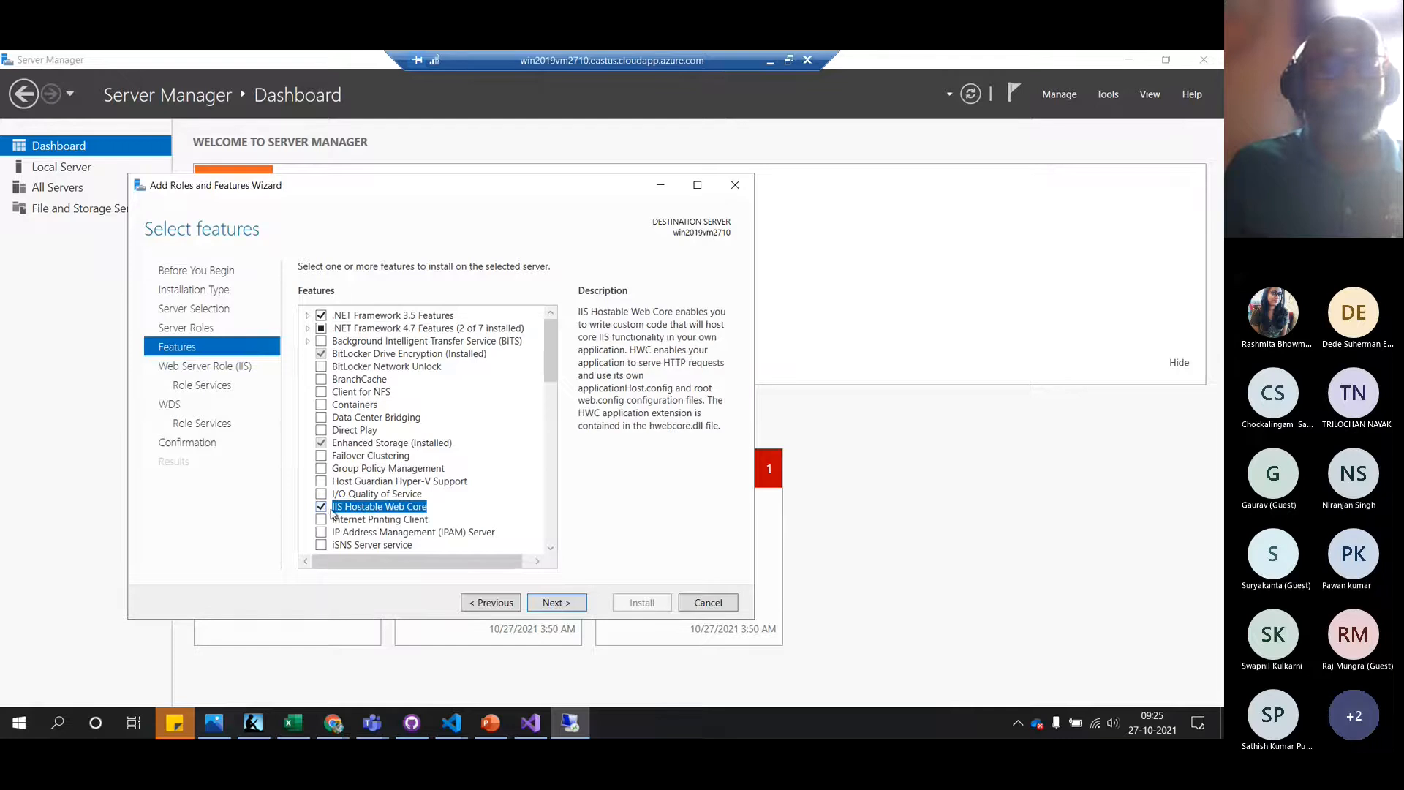
click(551, 549)
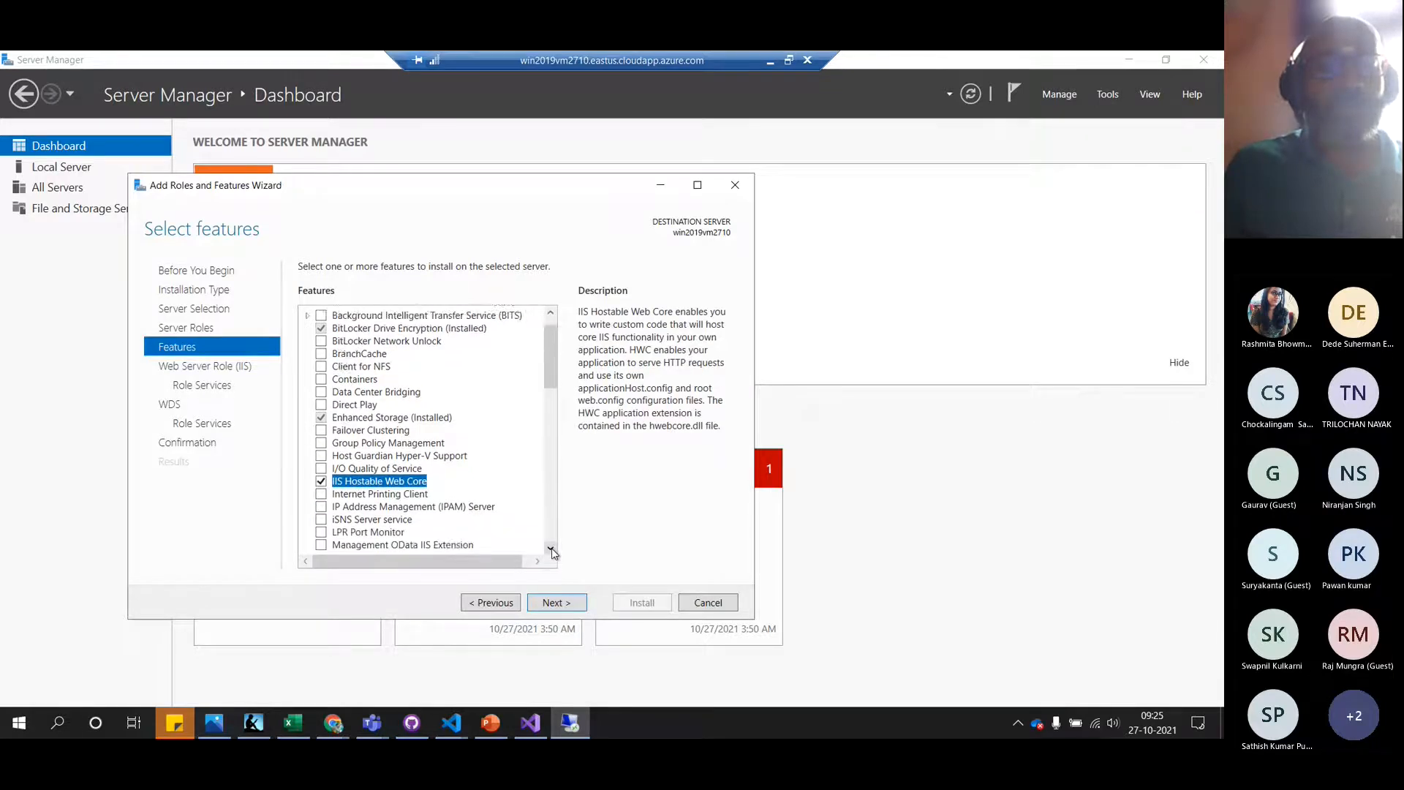
click(551, 549)
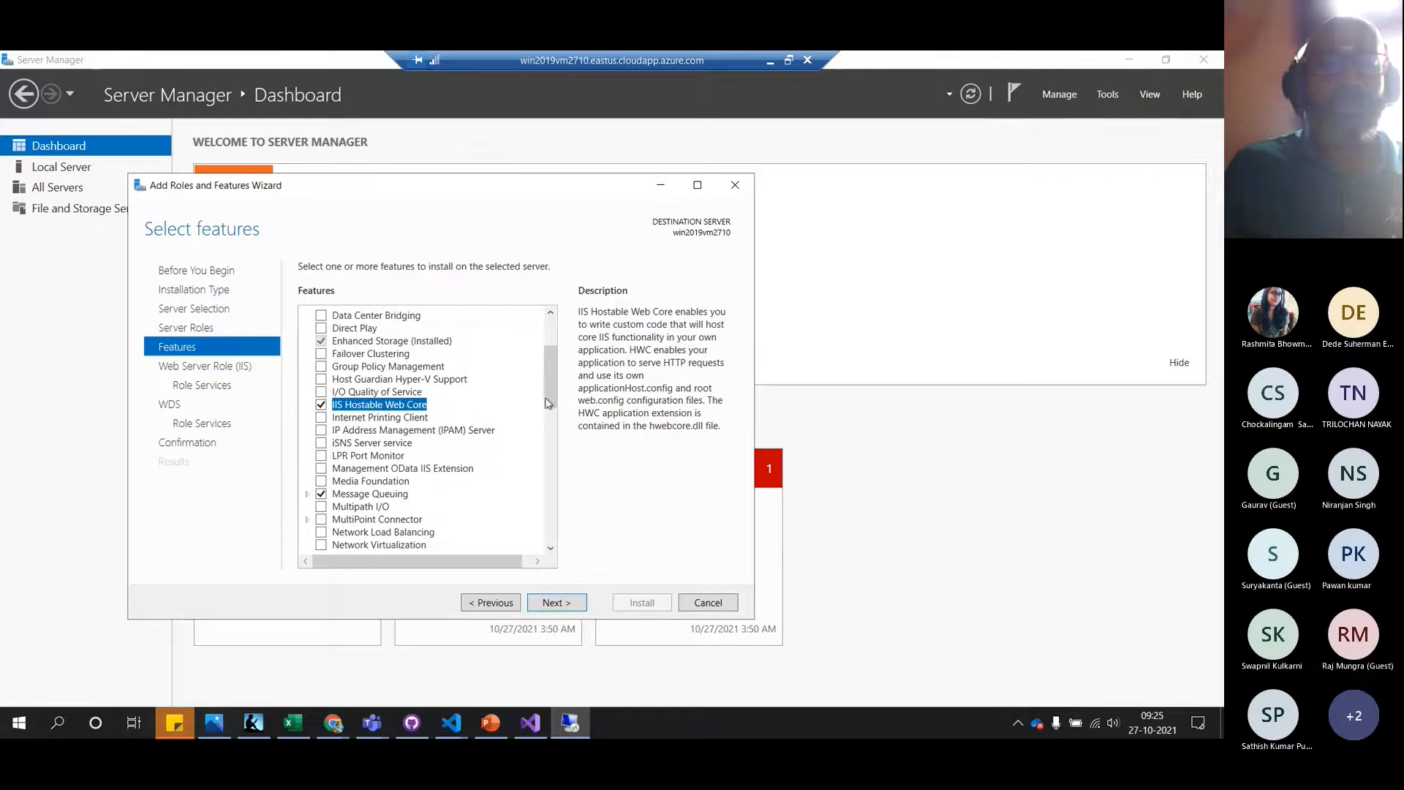
drag(546, 403, 559, 518)
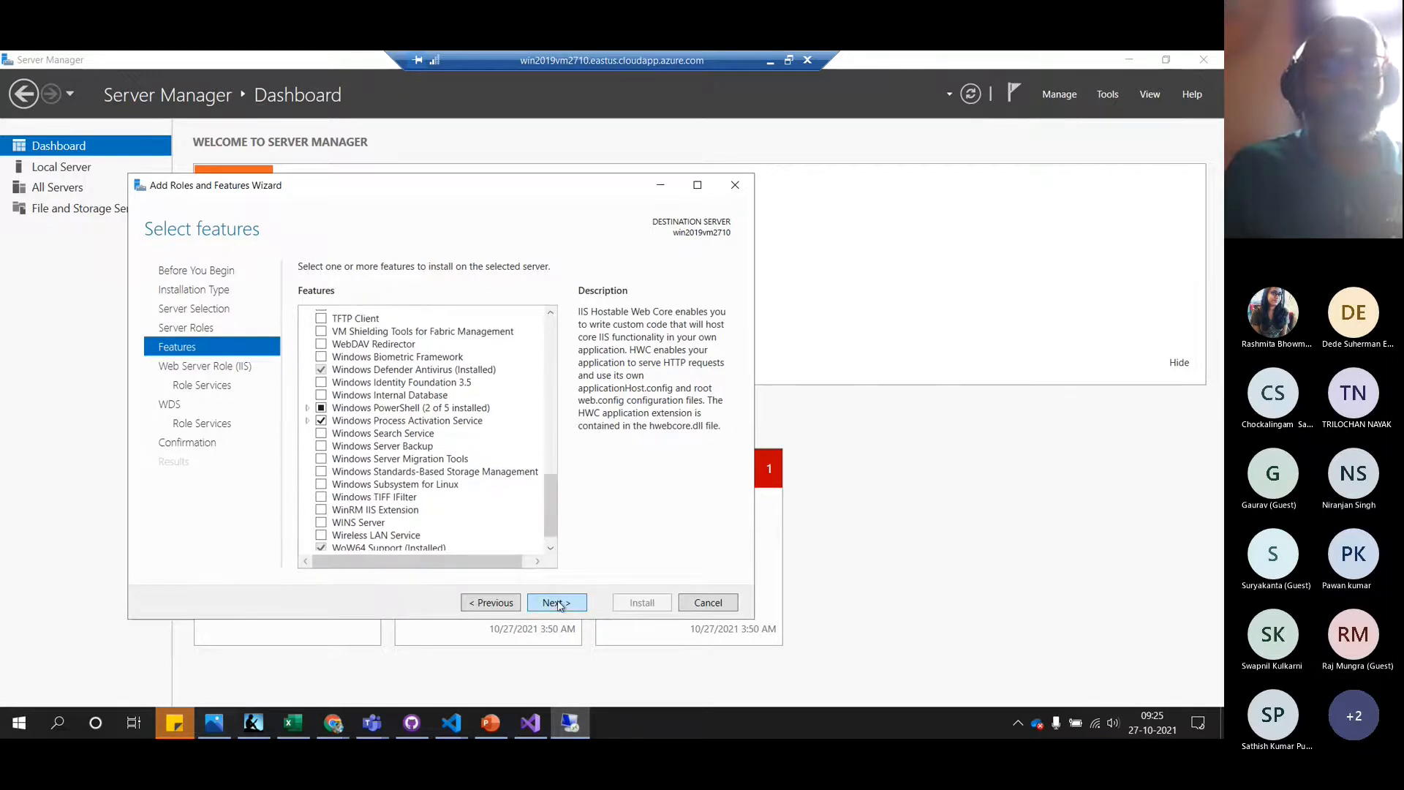
Advance to IIS Role Services and add HTTP Redirection and WebDAV Publishing
click(557, 603)
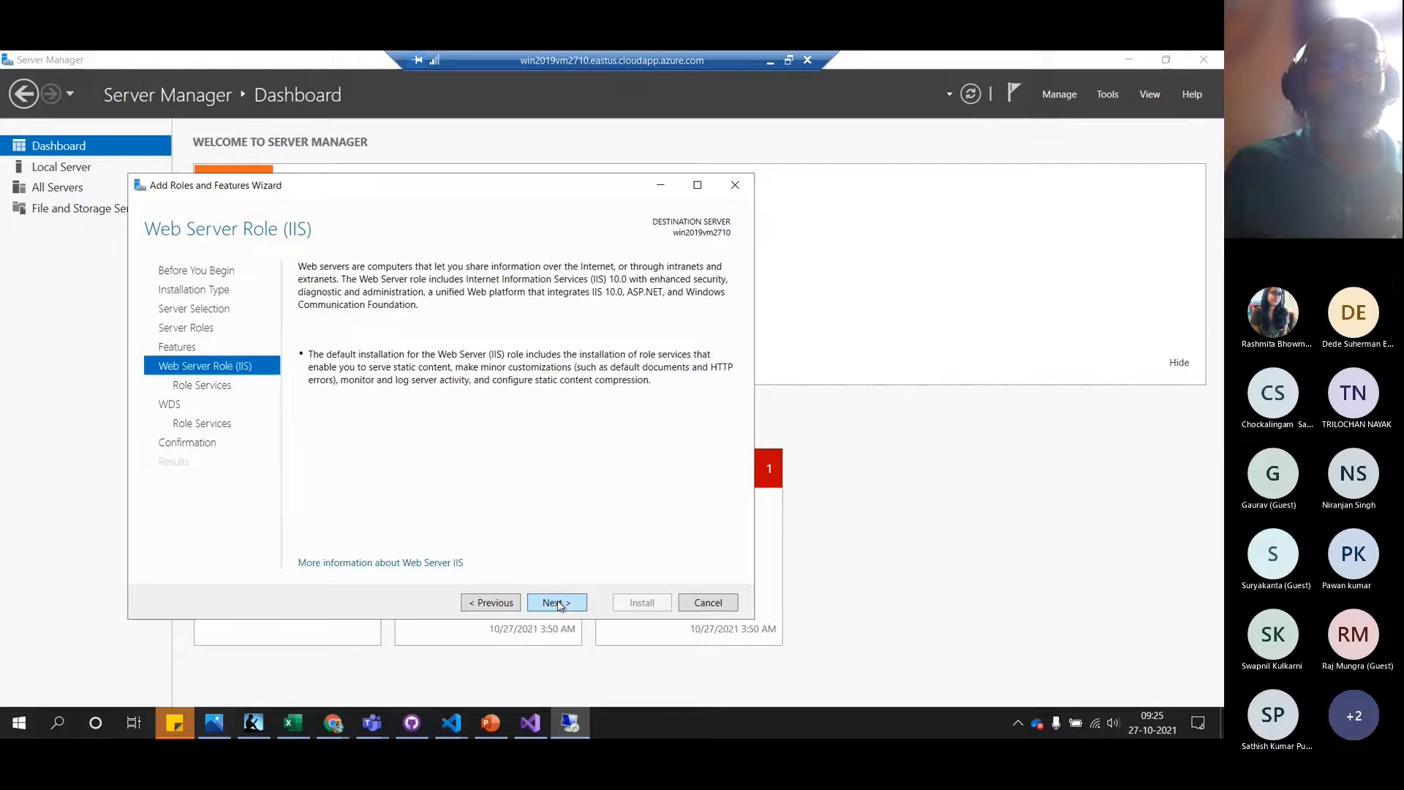
click(557, 603)
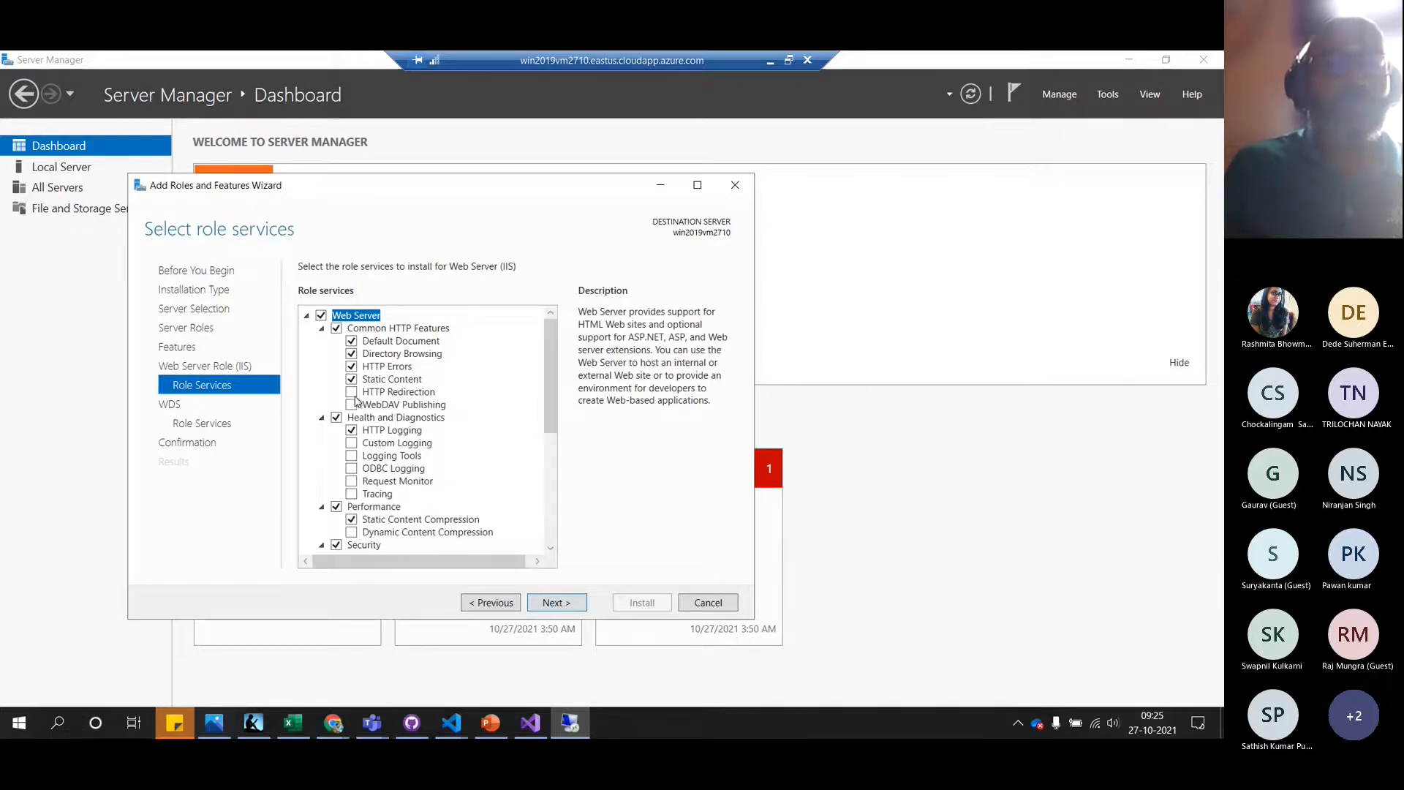
click(352, 393)
click(352, 405)
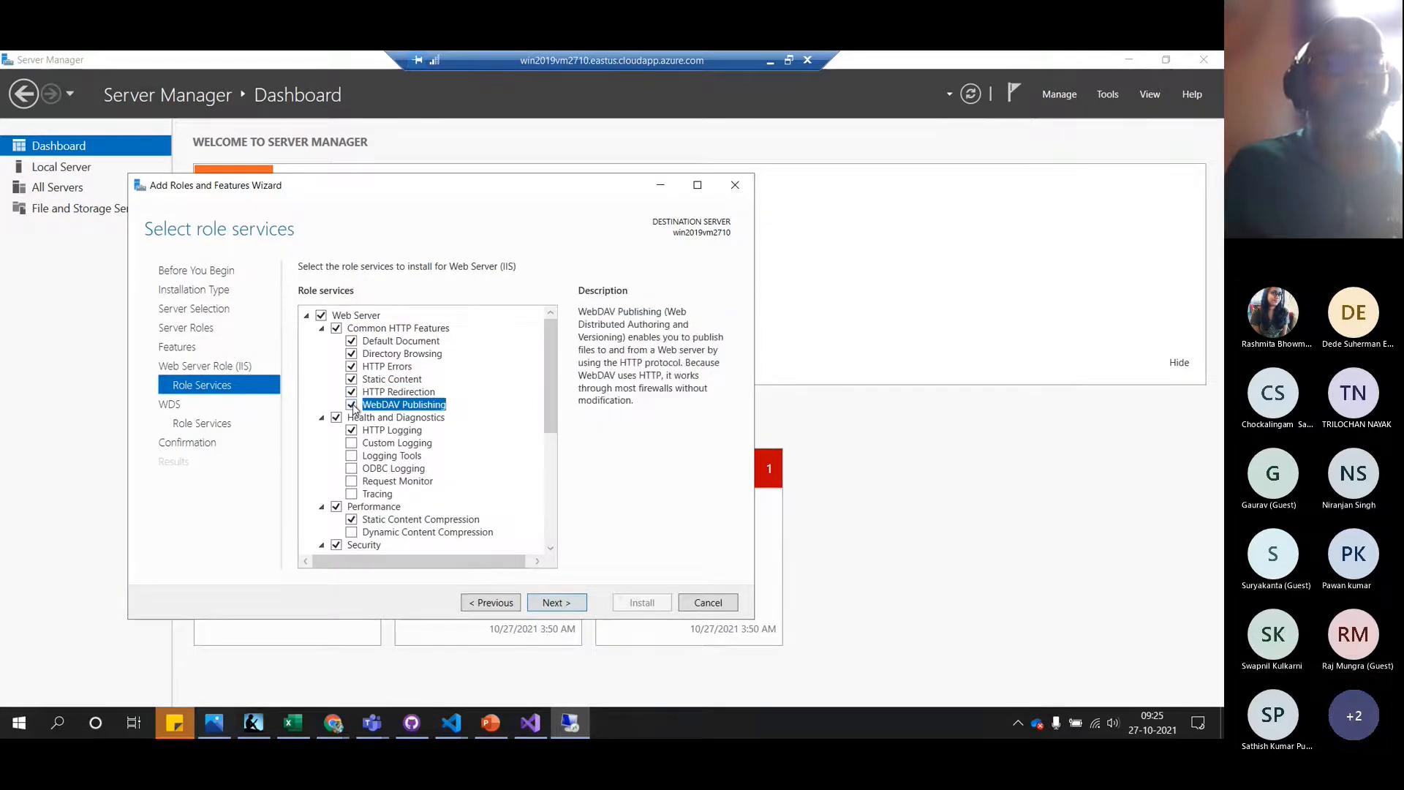
click(323, 330)
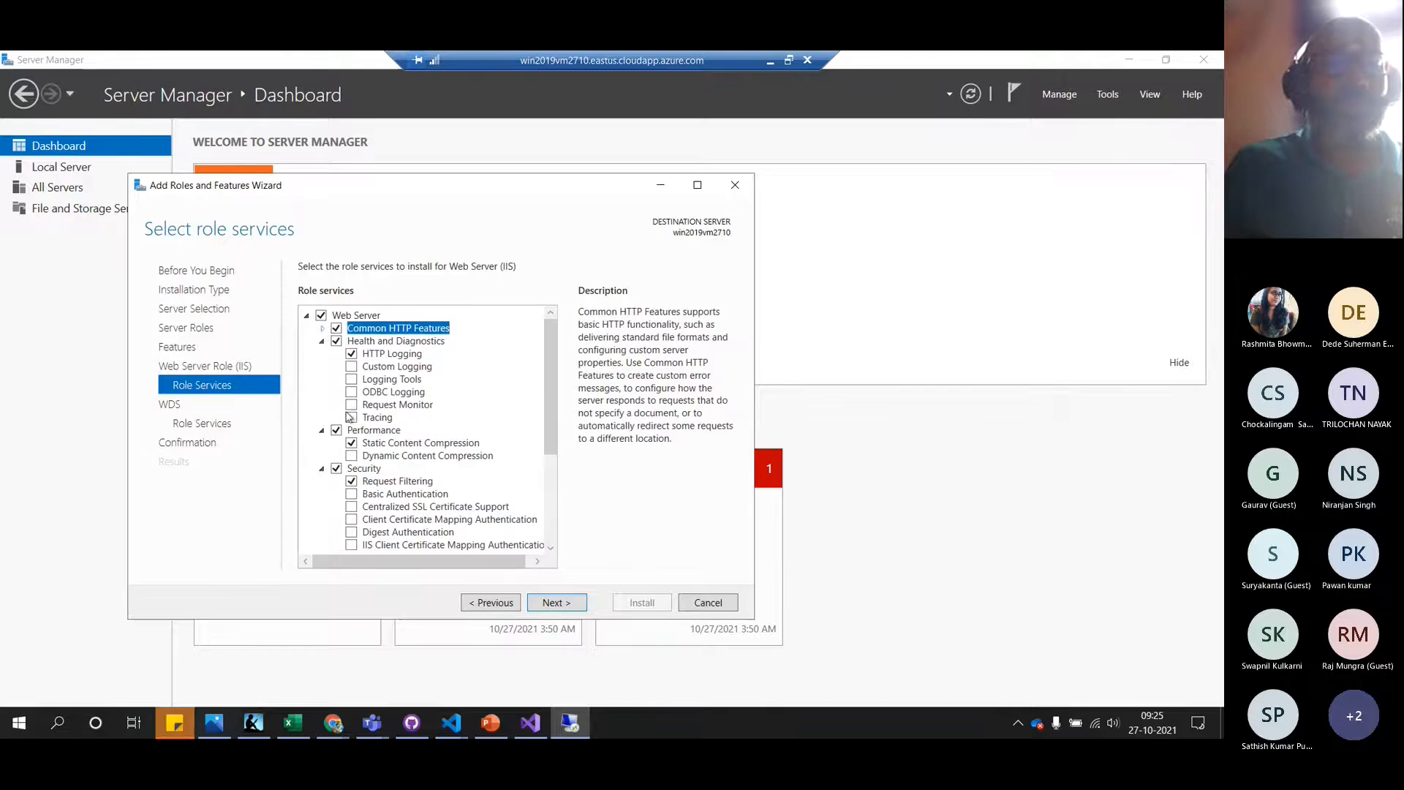
Add Tracing, Request Monitor, ODBC Logging, Logging Tools, Custom Logging and Dynamic Content Compression
click(352, 418)
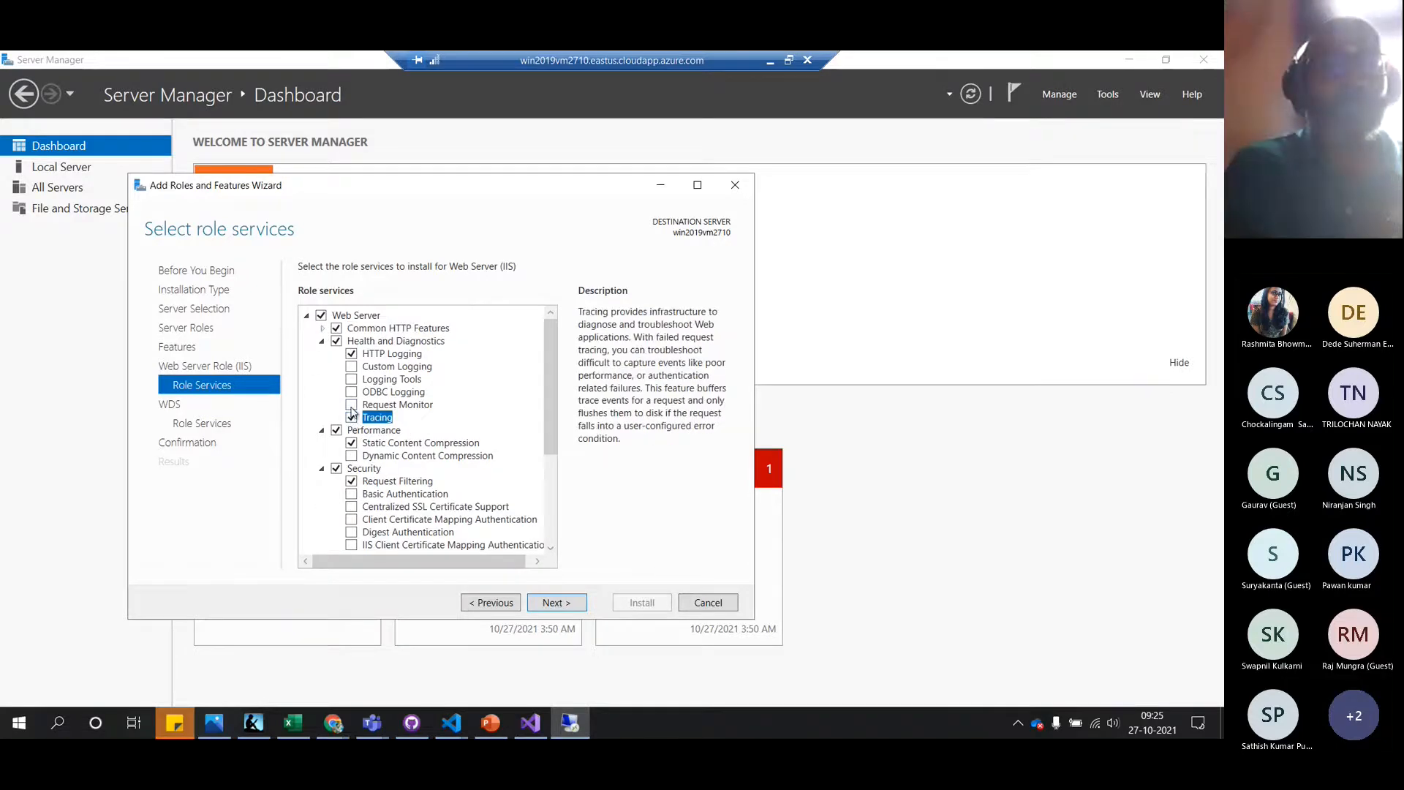
click(352, 404)
click(352, 392)
click(352, 379)
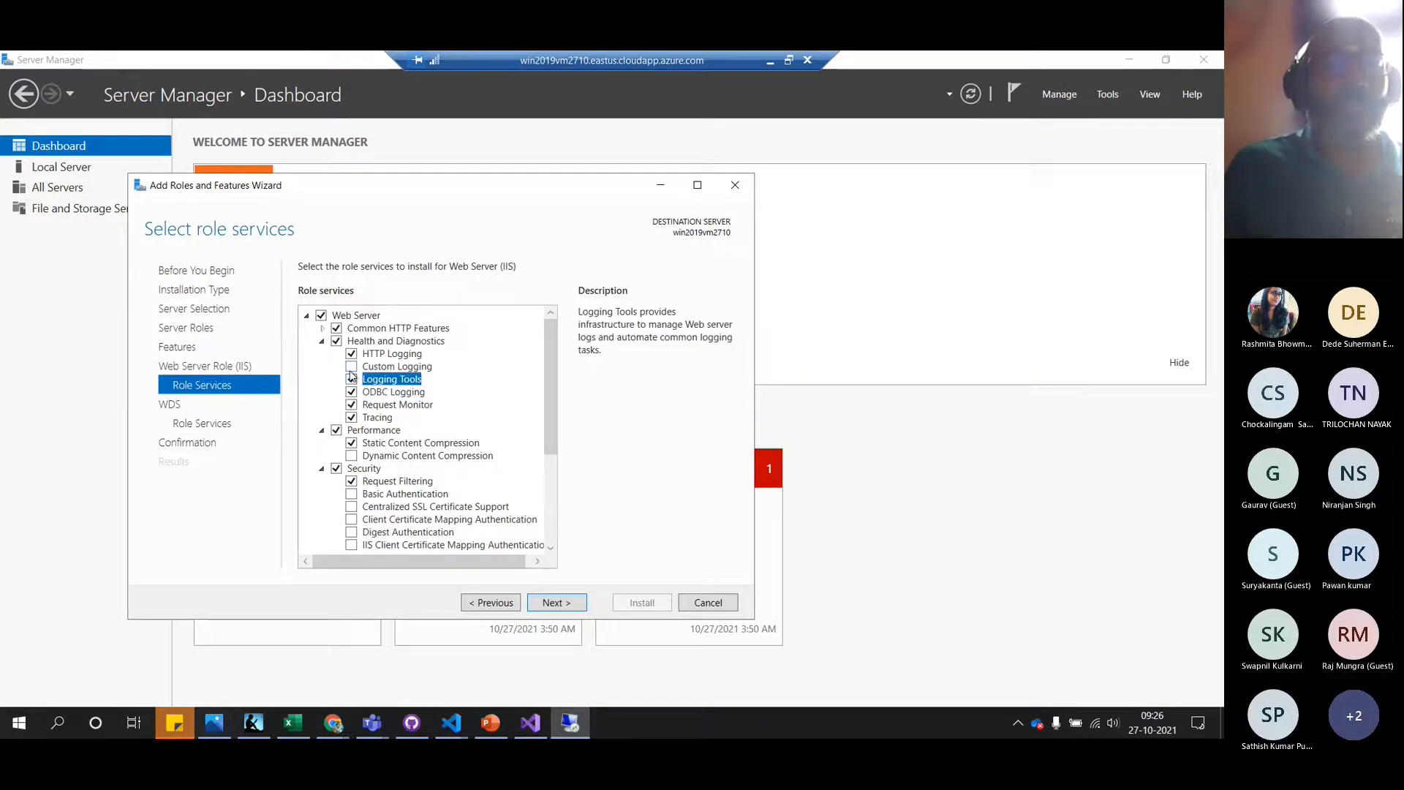
click(352, 366)
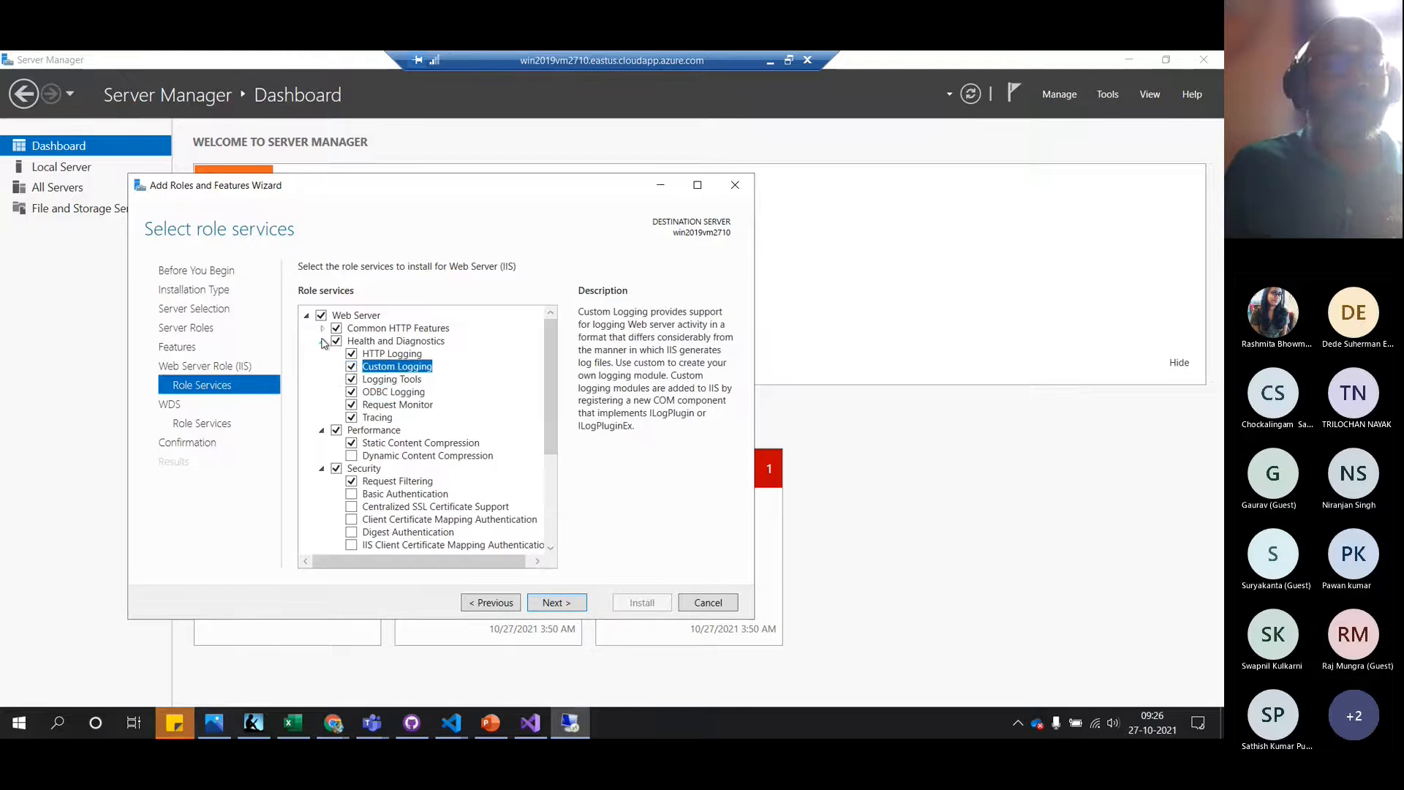
click(323, 341)
click(352, 380)
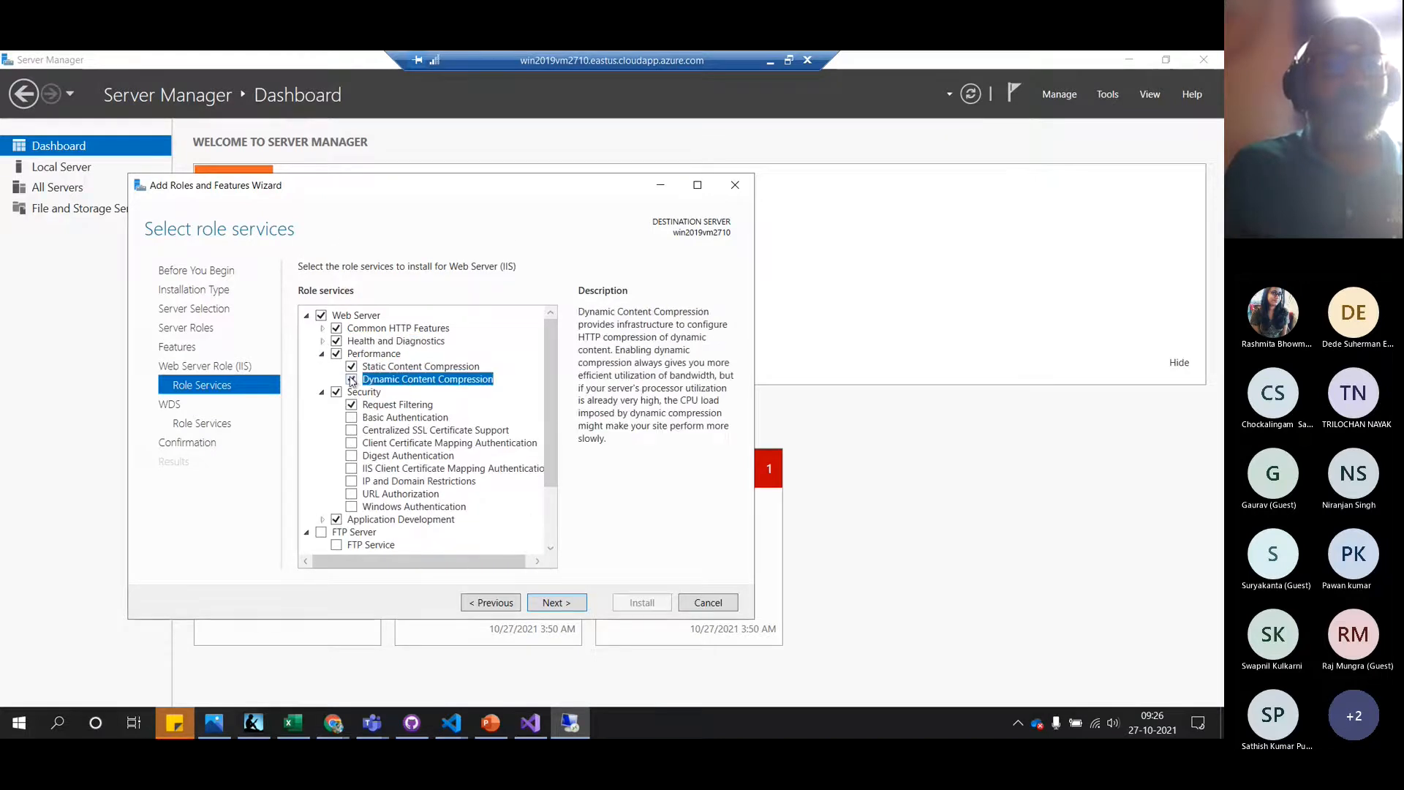
click(323, 354)
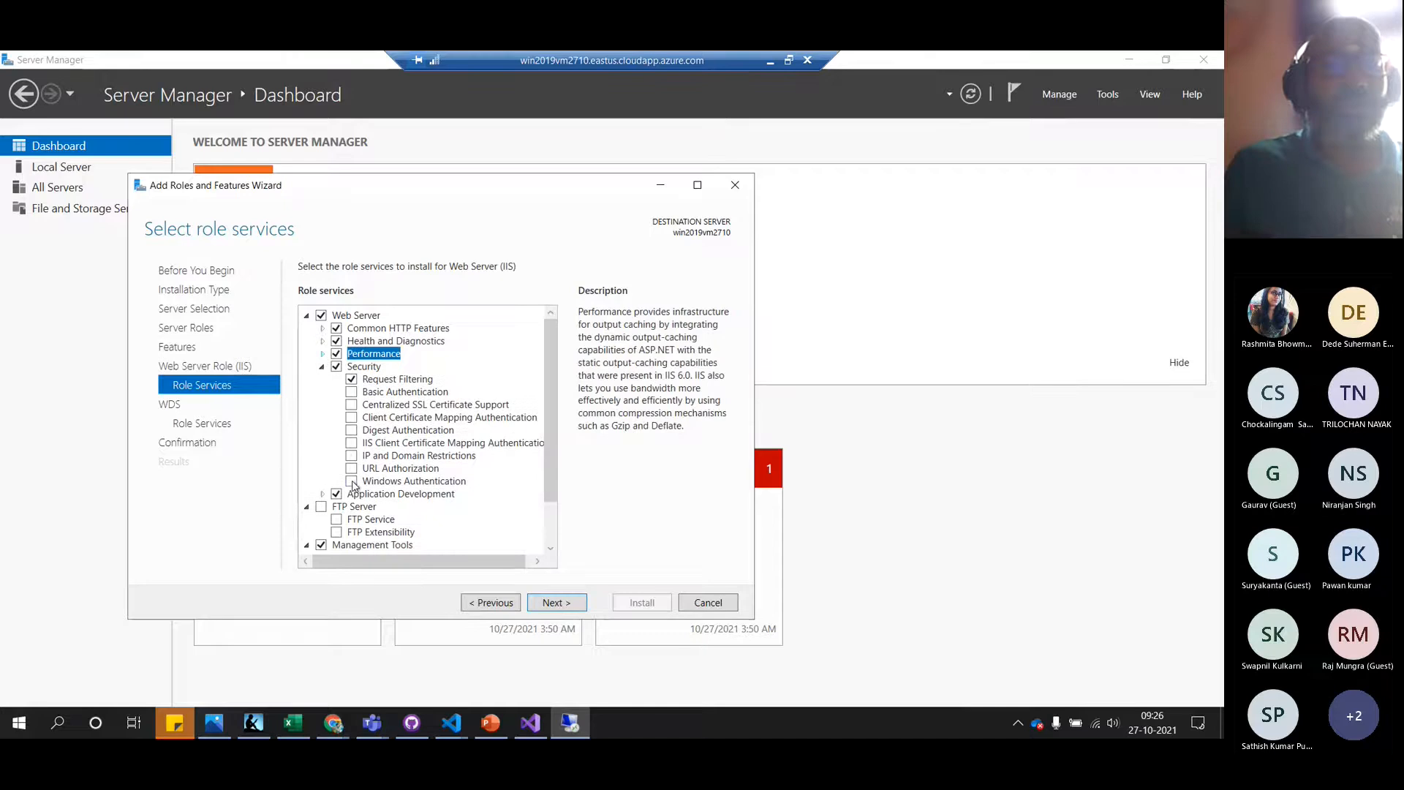
Add Windows, Digest, Basic and client-certificate authentication, URL Authorization, IP restrictions and Centralized SSL
click(352, 482)
click(352, 469)
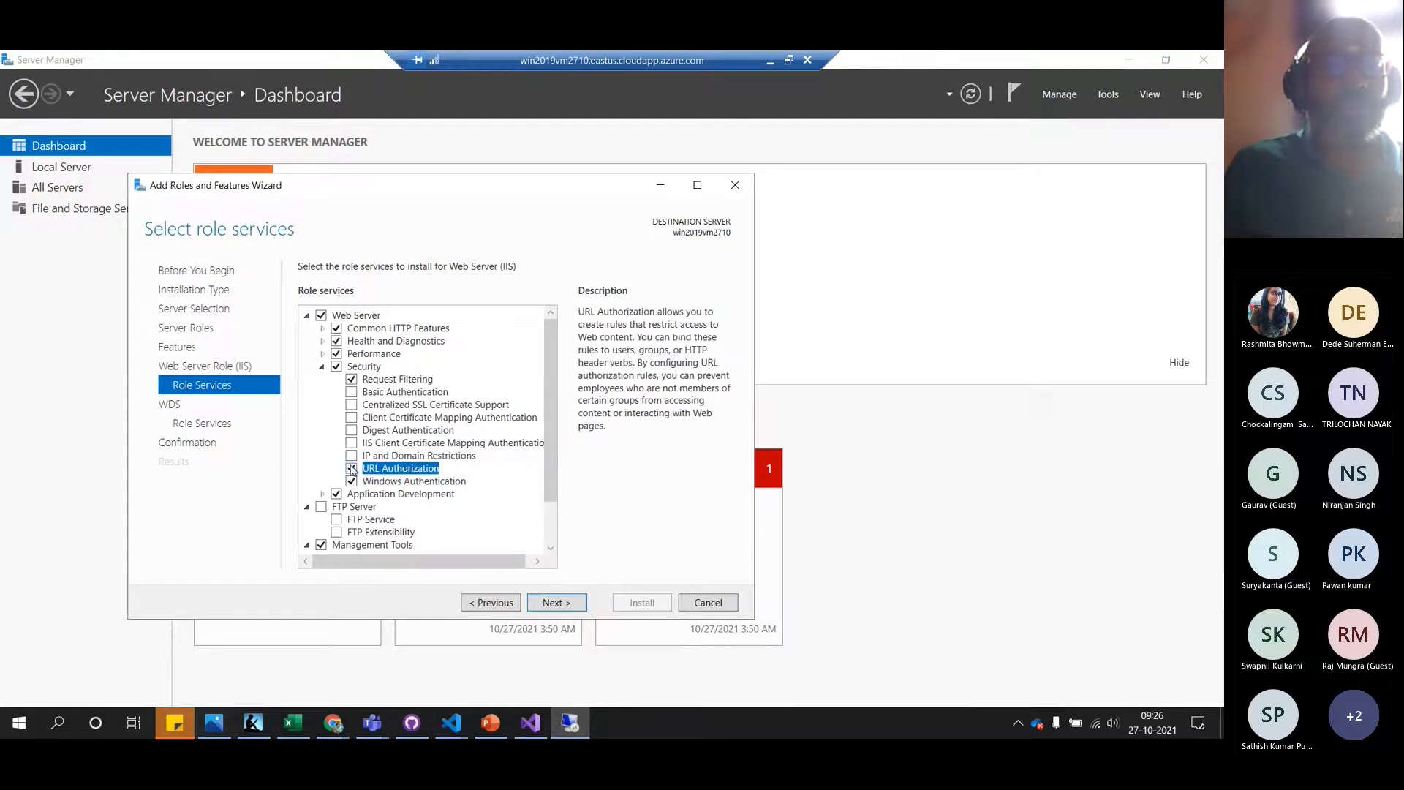
click(352, 456)
click(352, 443)
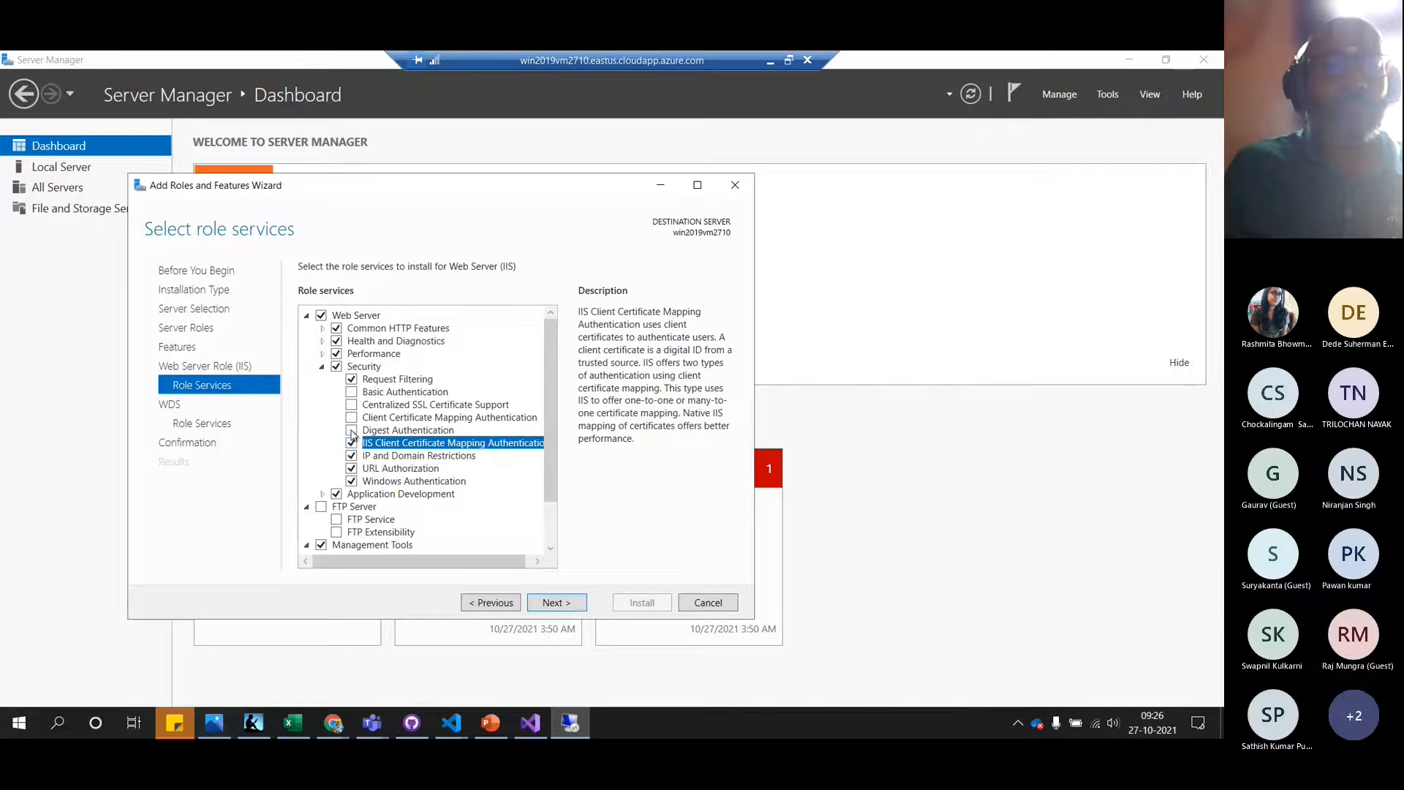
click(352, 431)
click(352, 418)
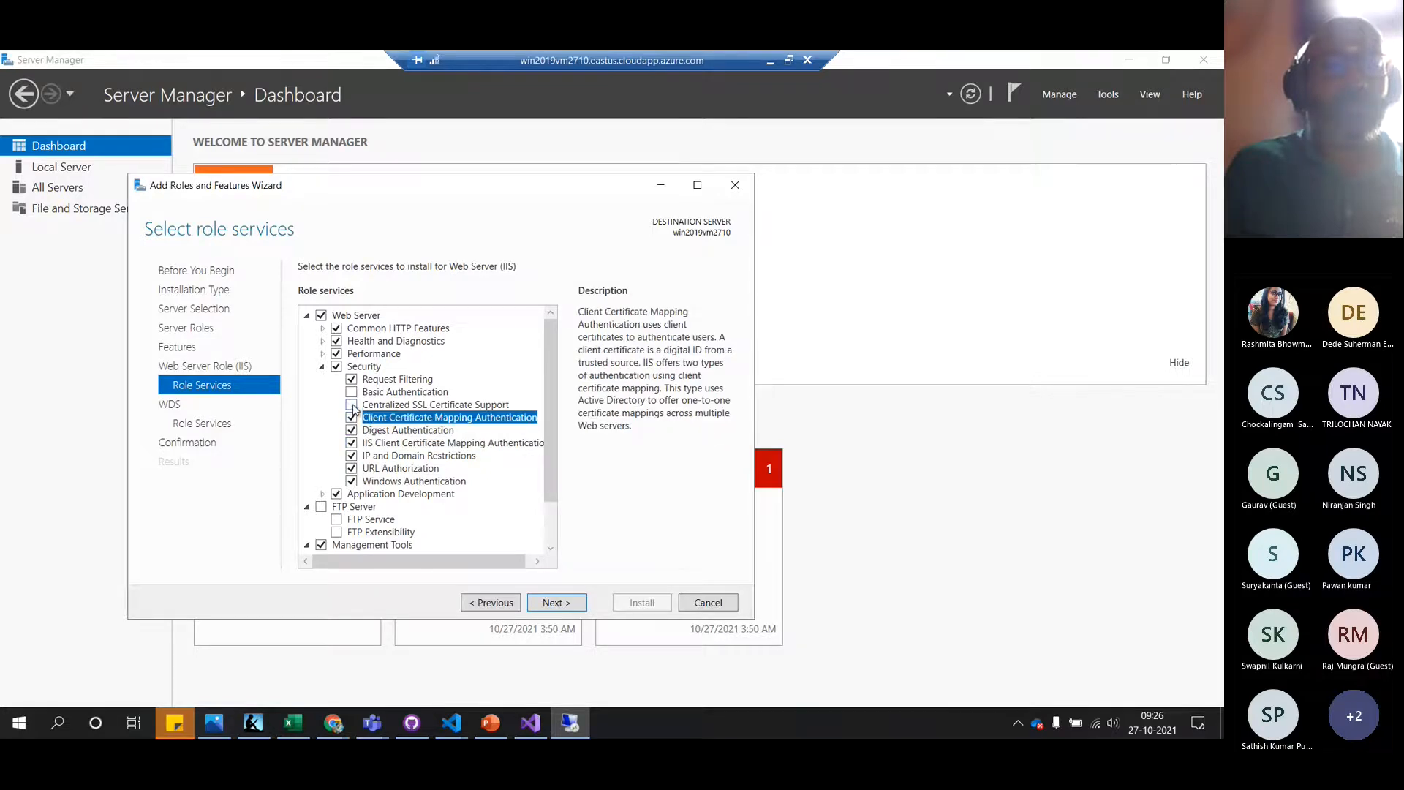
click(352, 405)
click(351, 392)
click(321, 368)
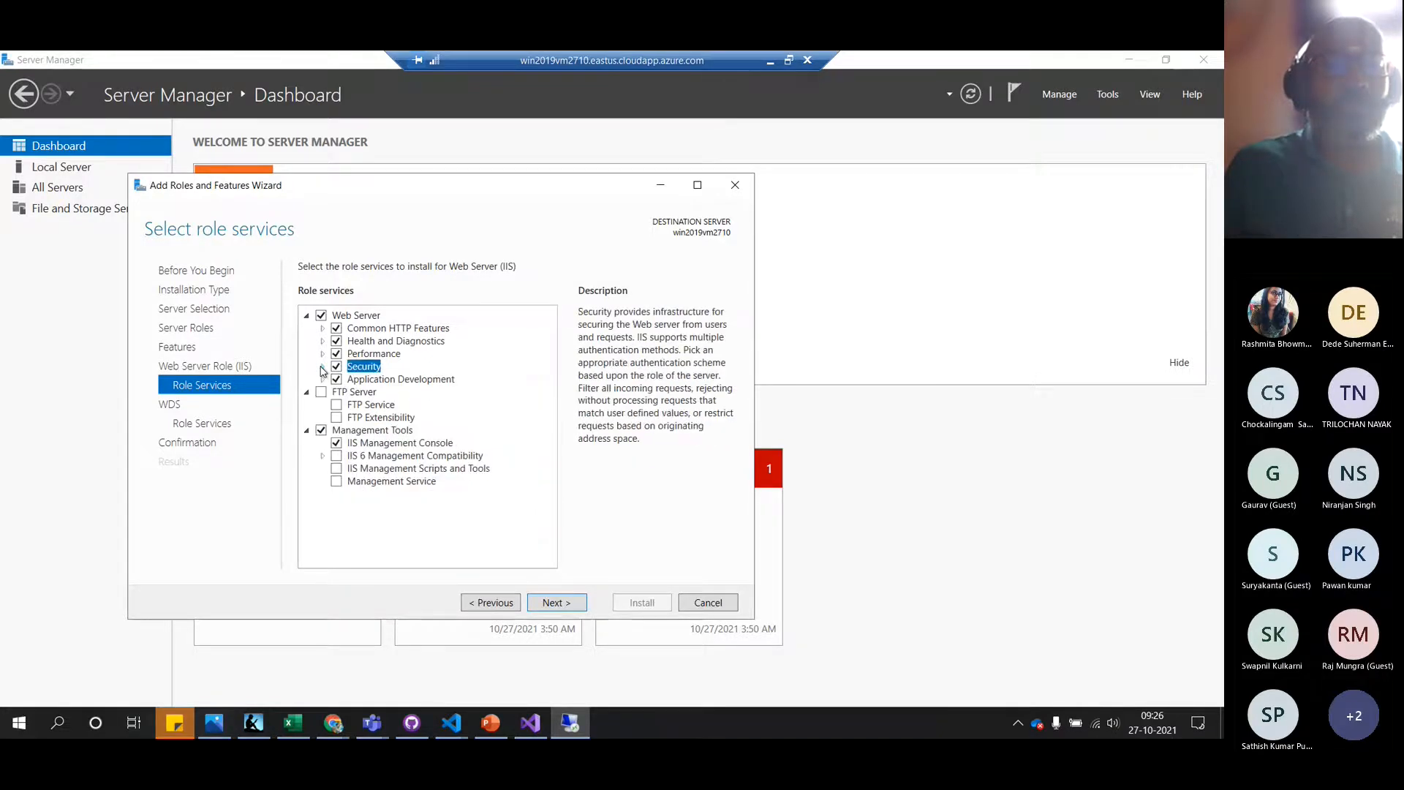
Add FTP Server with Extensibility, Management Service, scripts, and all IIS 6 management compatibility tools
click(321, 392)
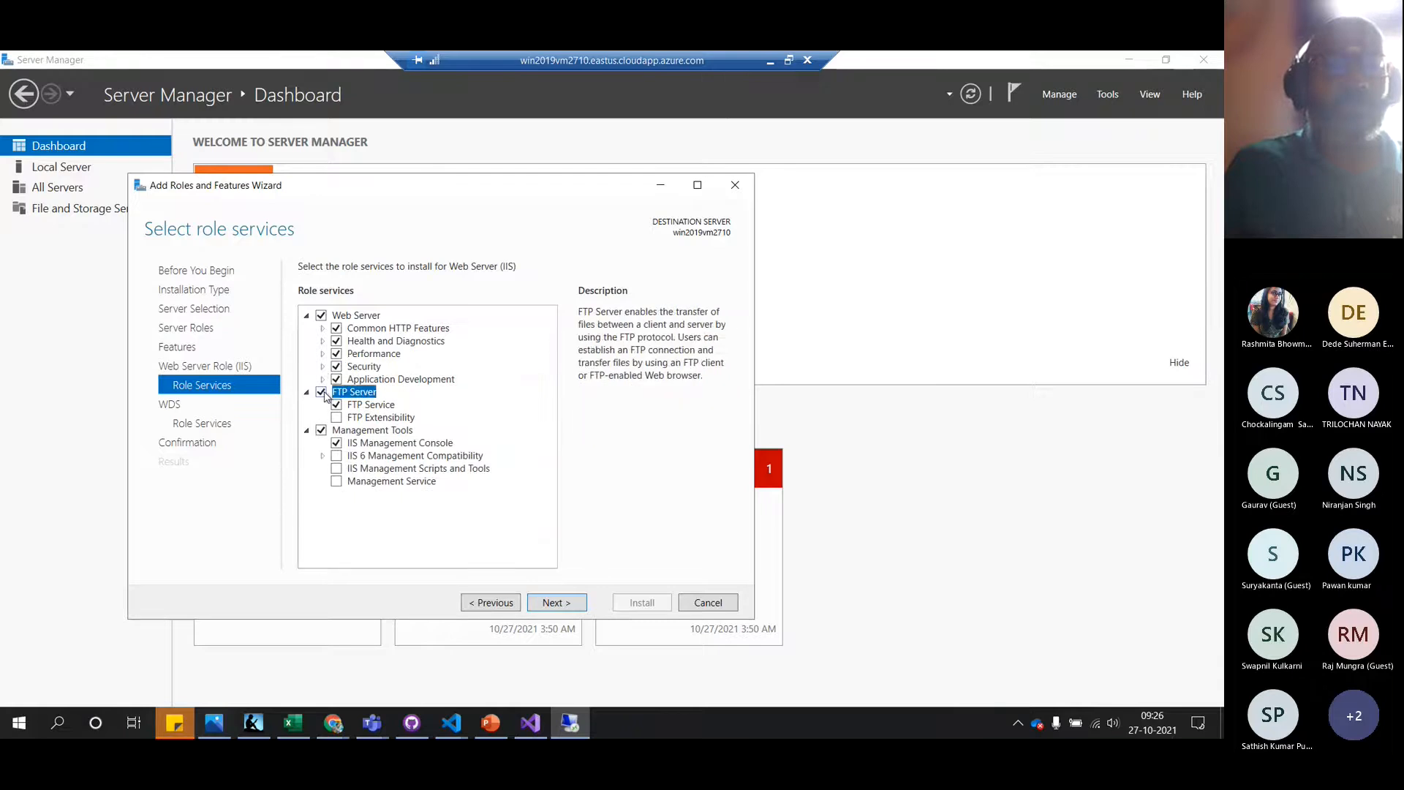
click(334, 419)
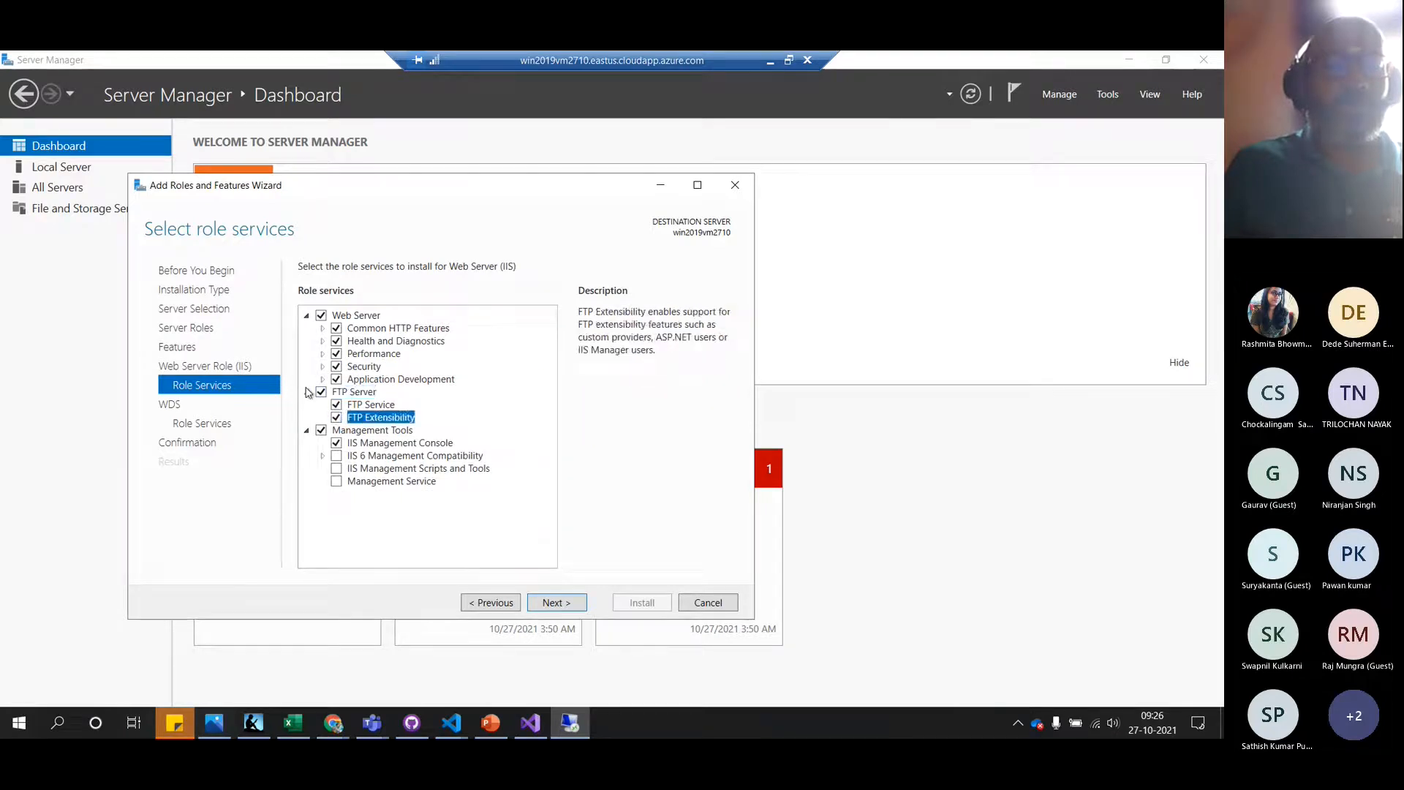
click(306, 392)
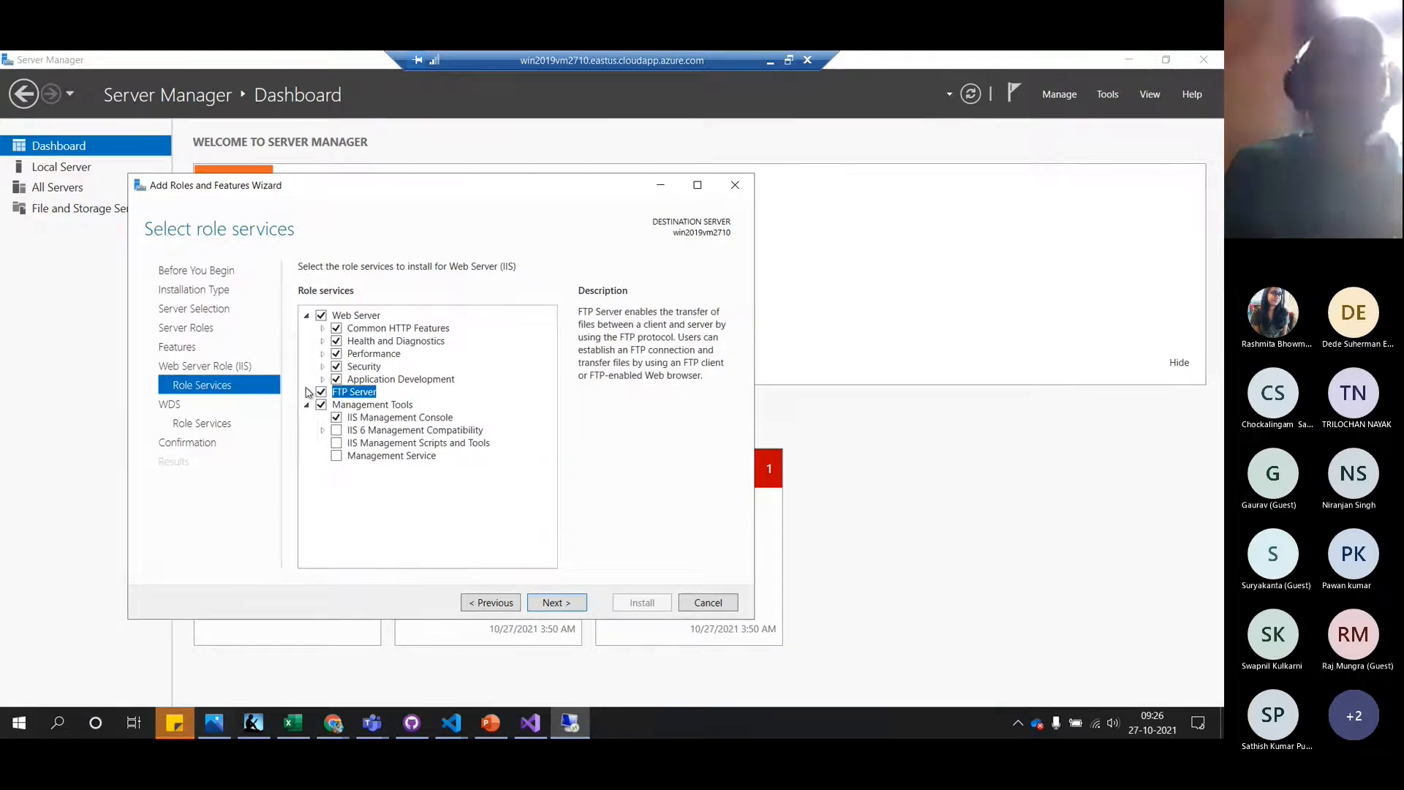
click(334, 457)
click(334, 431)
click(336, 443)
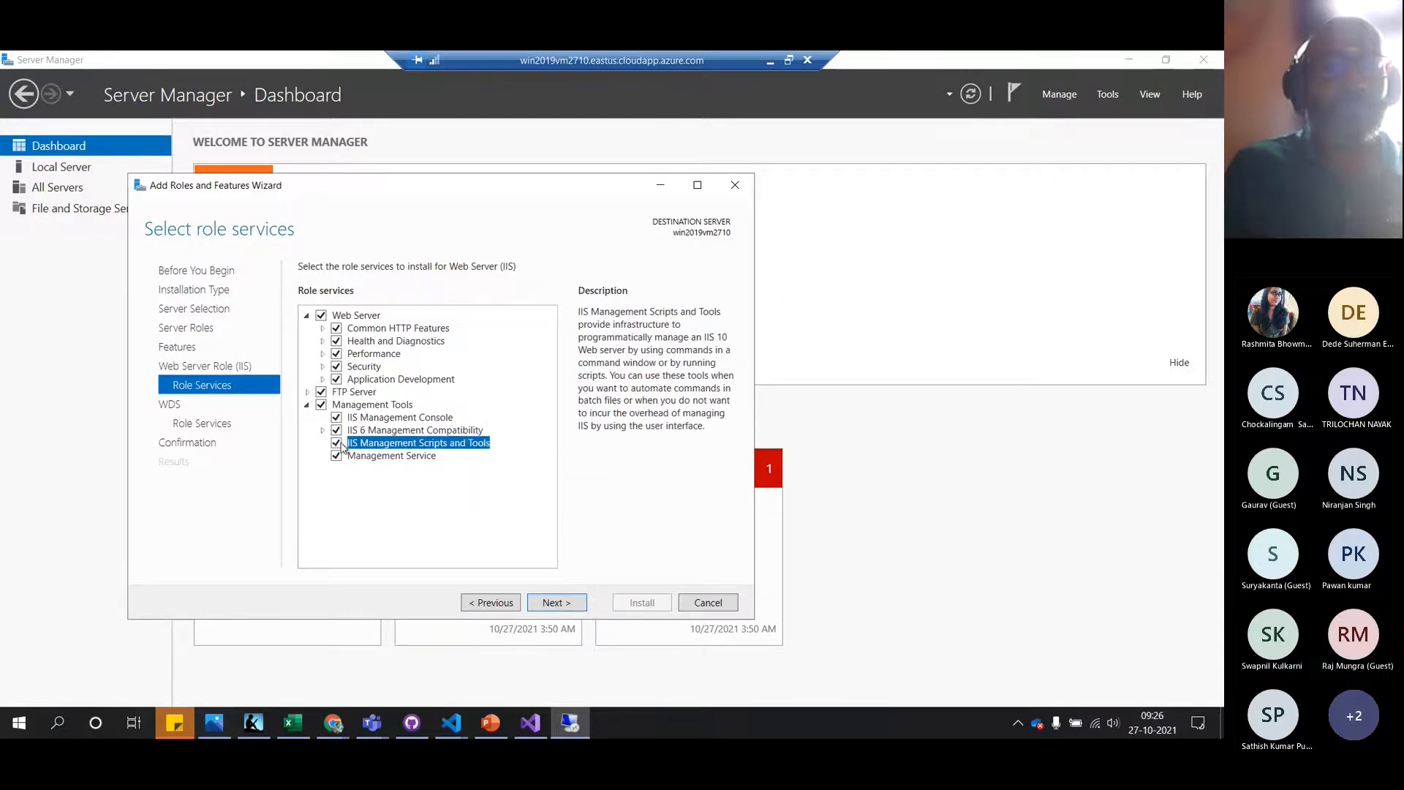
click(322, 431)
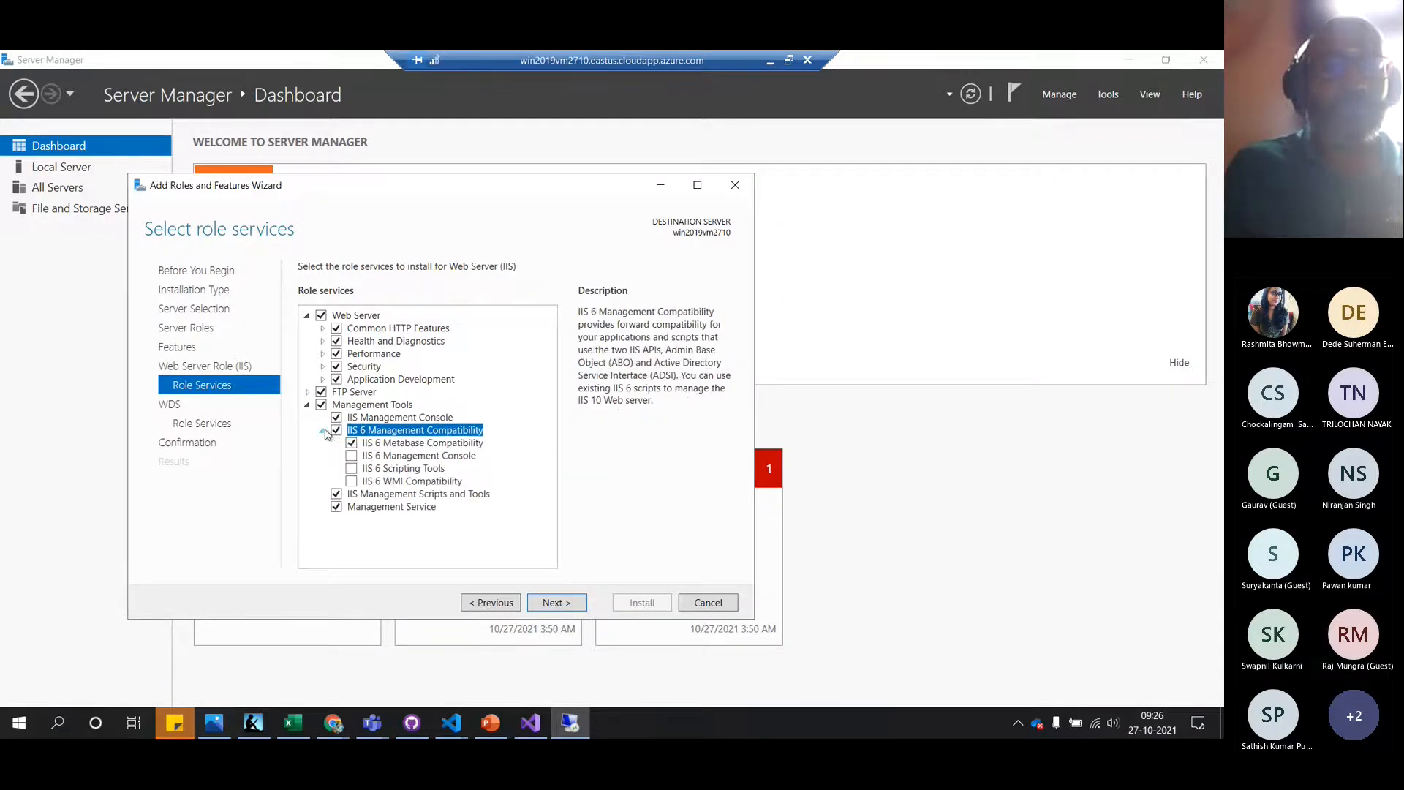
click(350, 480)
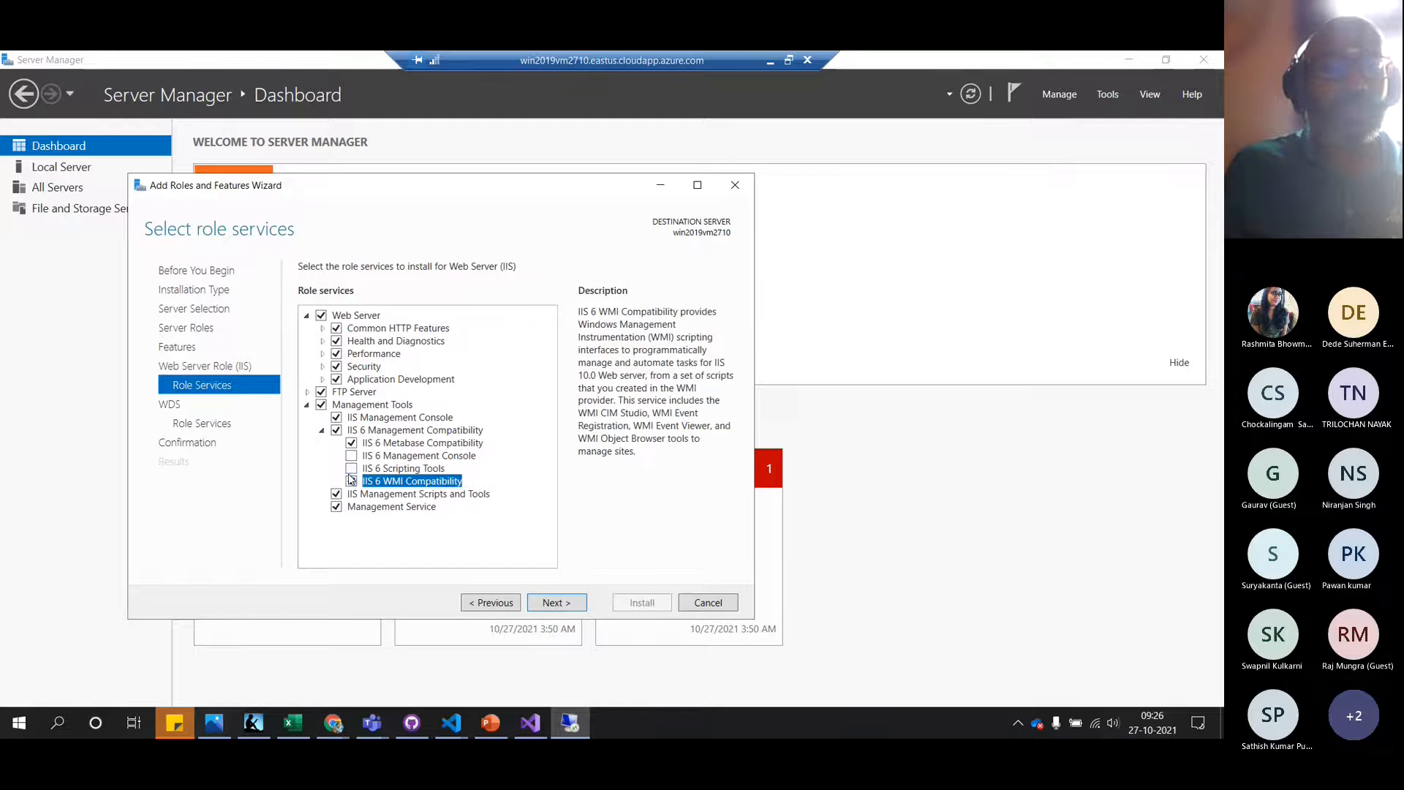
click(352, 468)
click(352, 457)
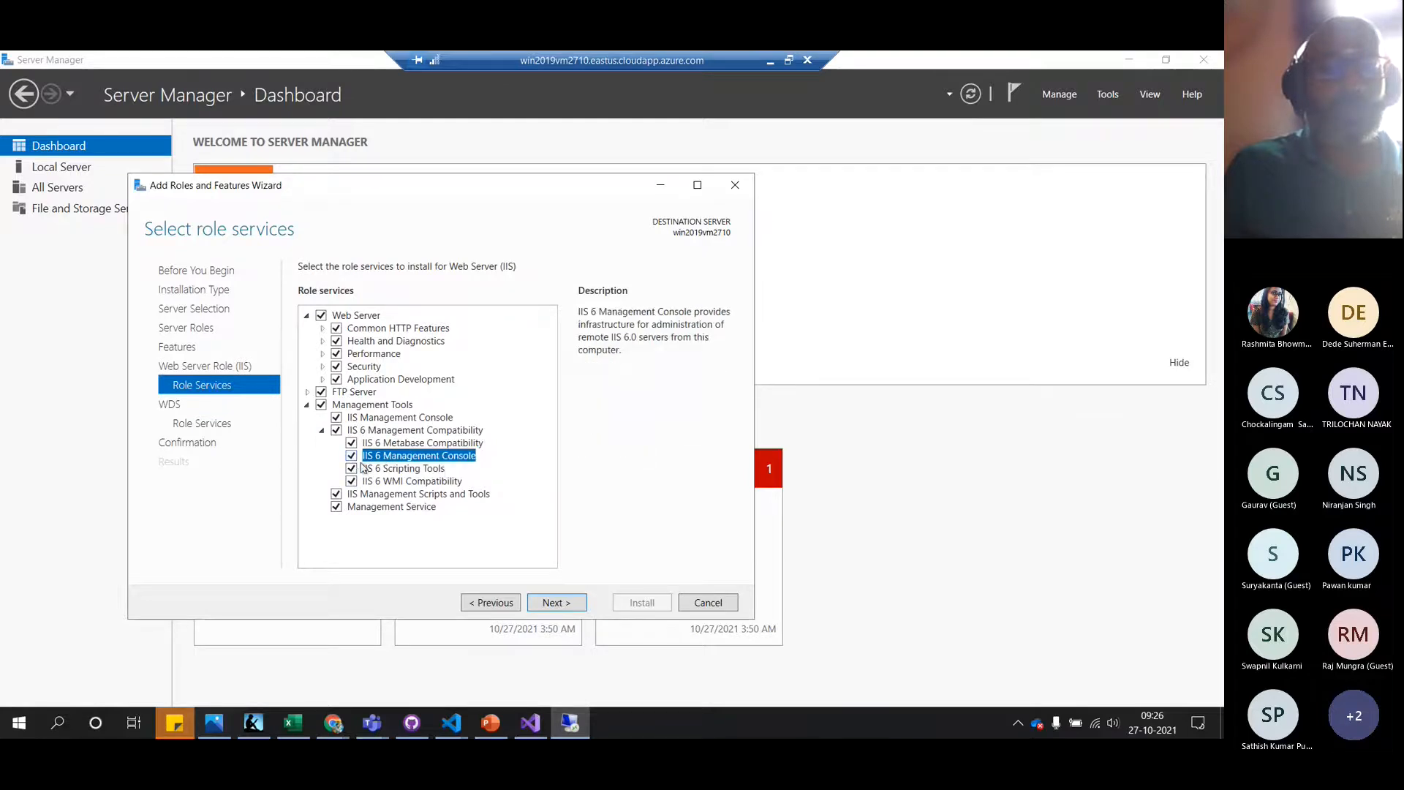
click(558, 602)
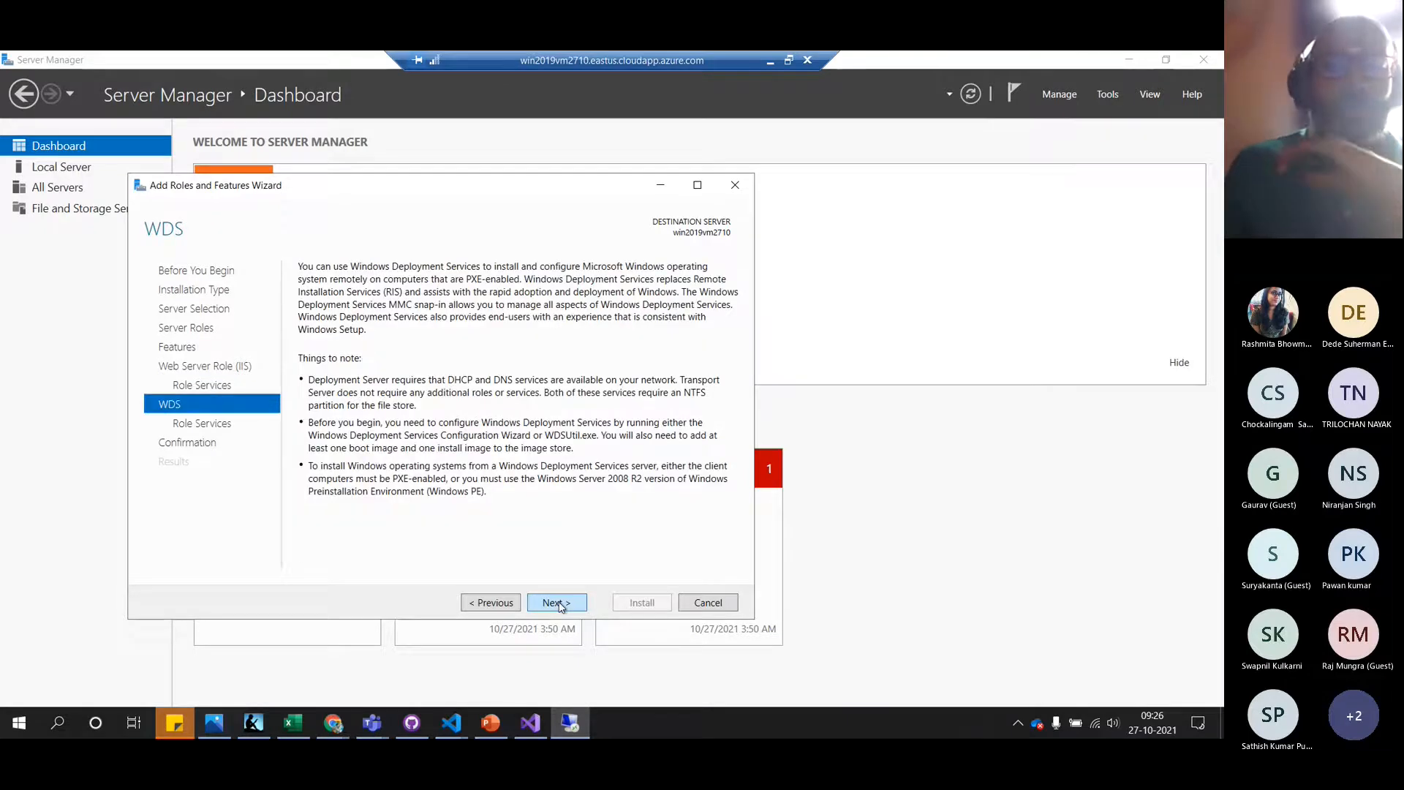
Accept the WDS role services, start the installation, and return the RDP session to windowed mode
click(558, 603)
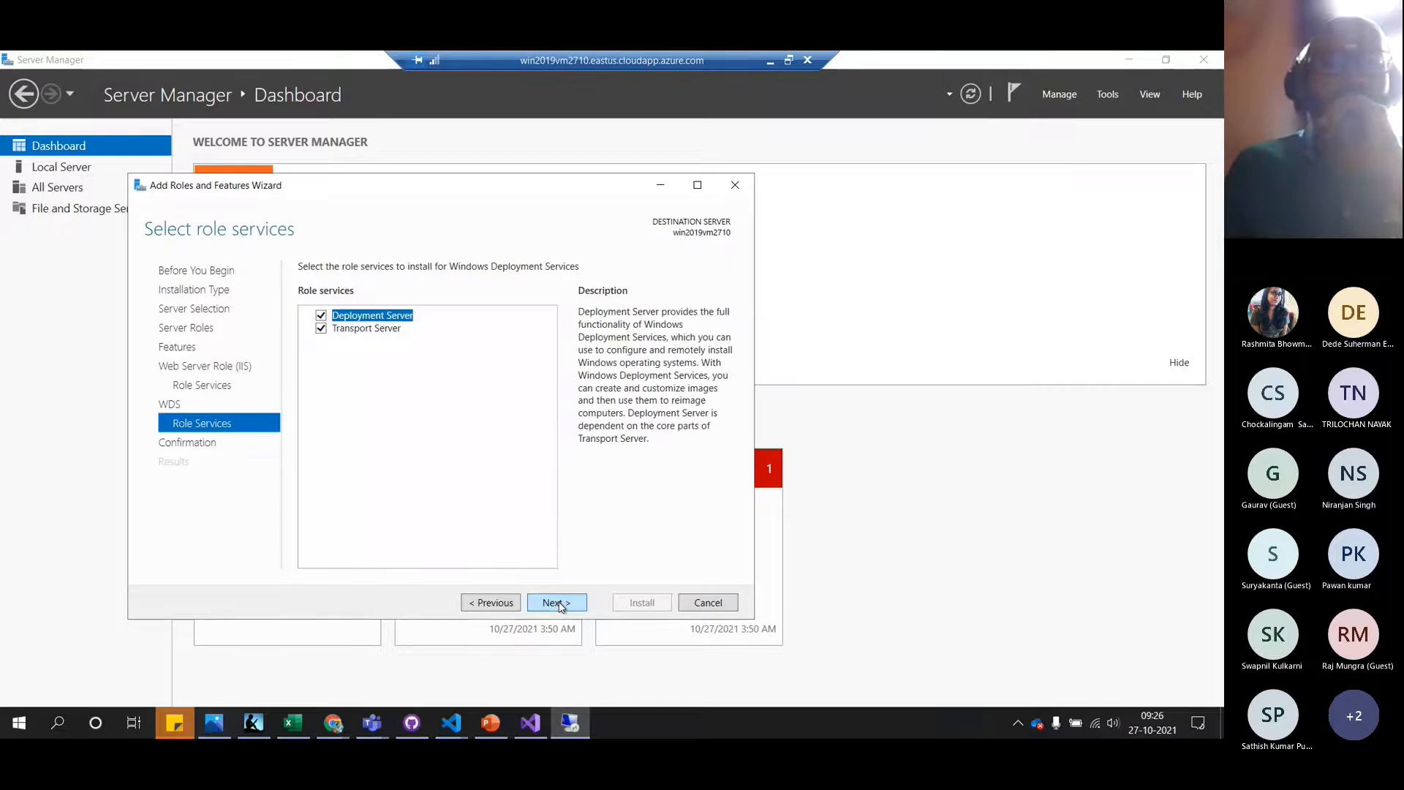
click(558, 602)
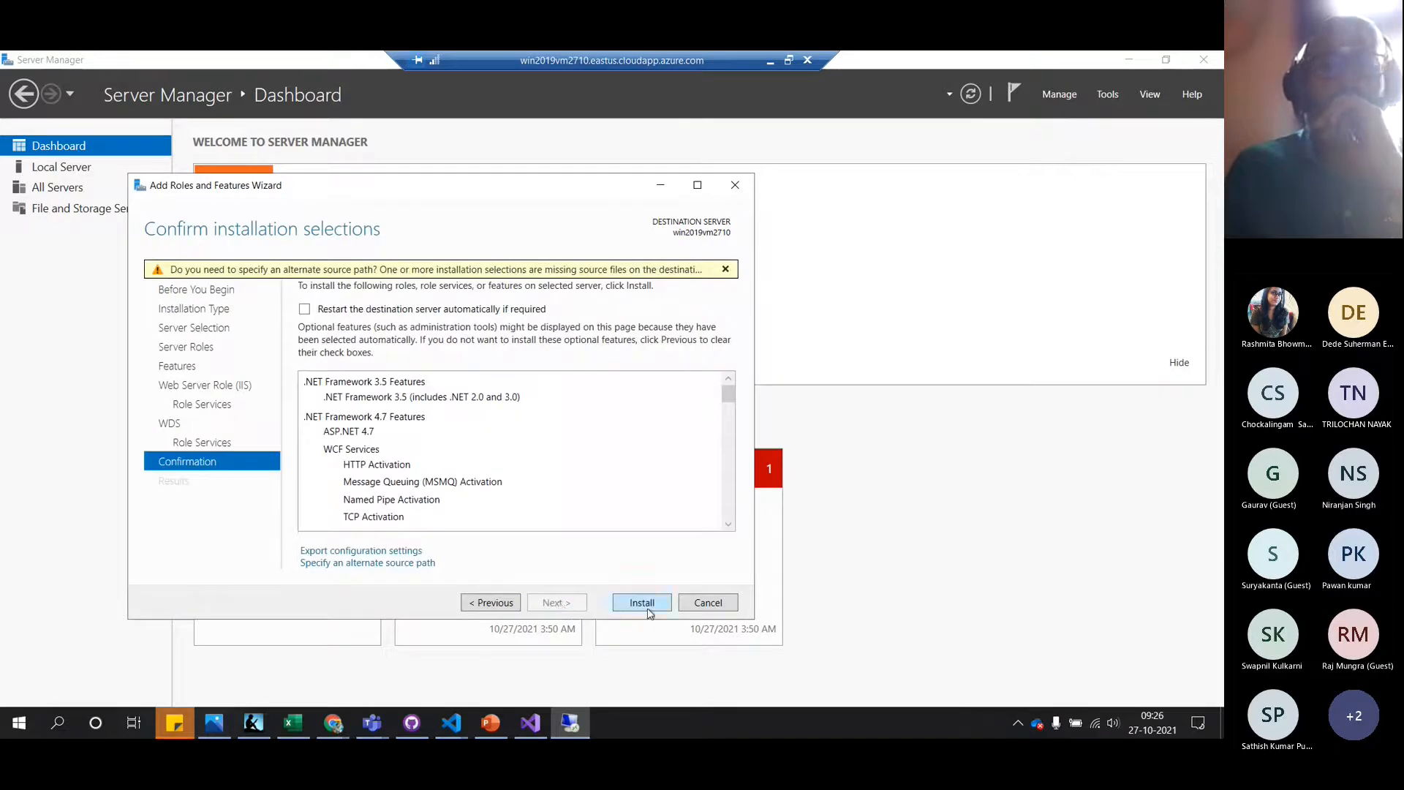
click(643, 603)
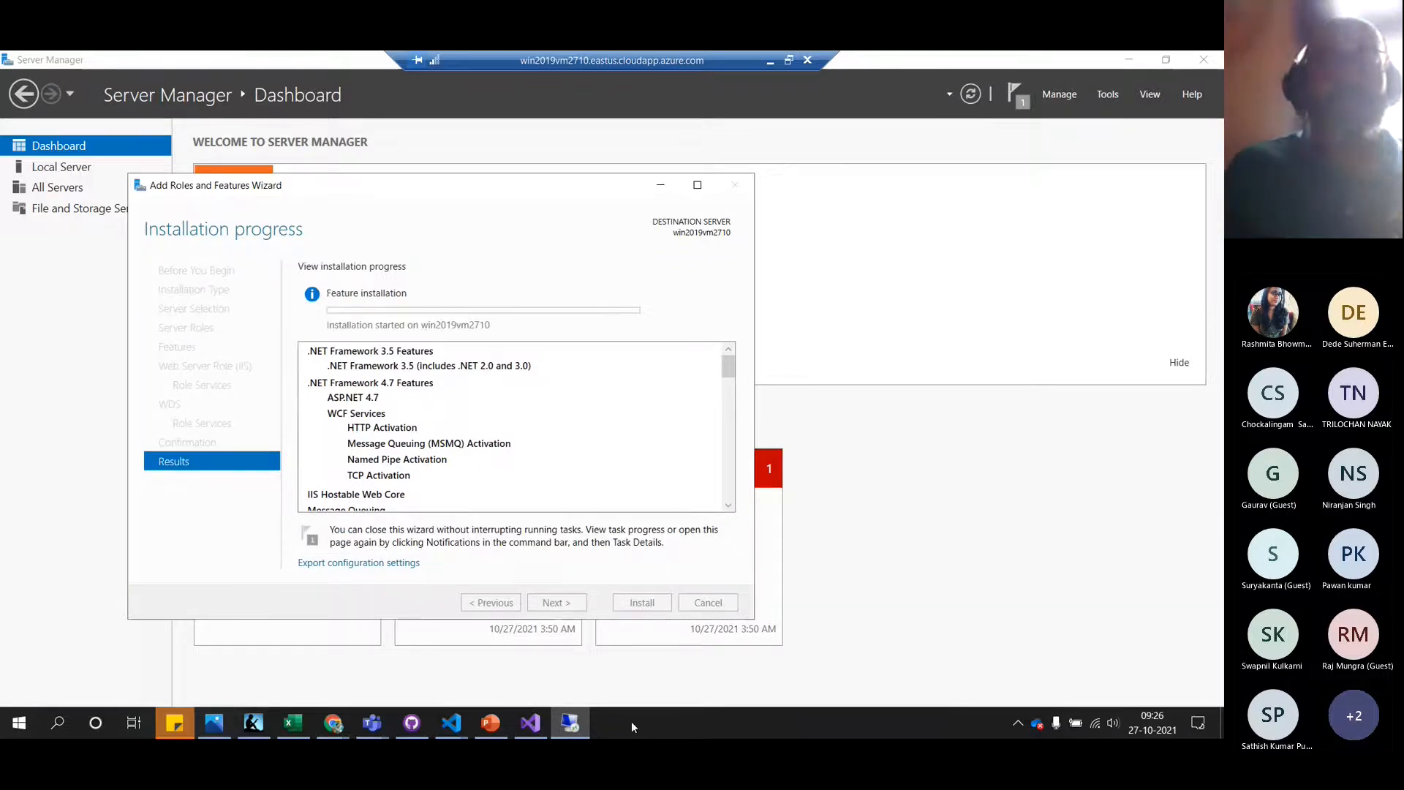
click(789, 60)
Switch to the VS Code README.md preview showing Step 4's win2019vm.pubxml Web Deploy publish profile
click(452, 726)
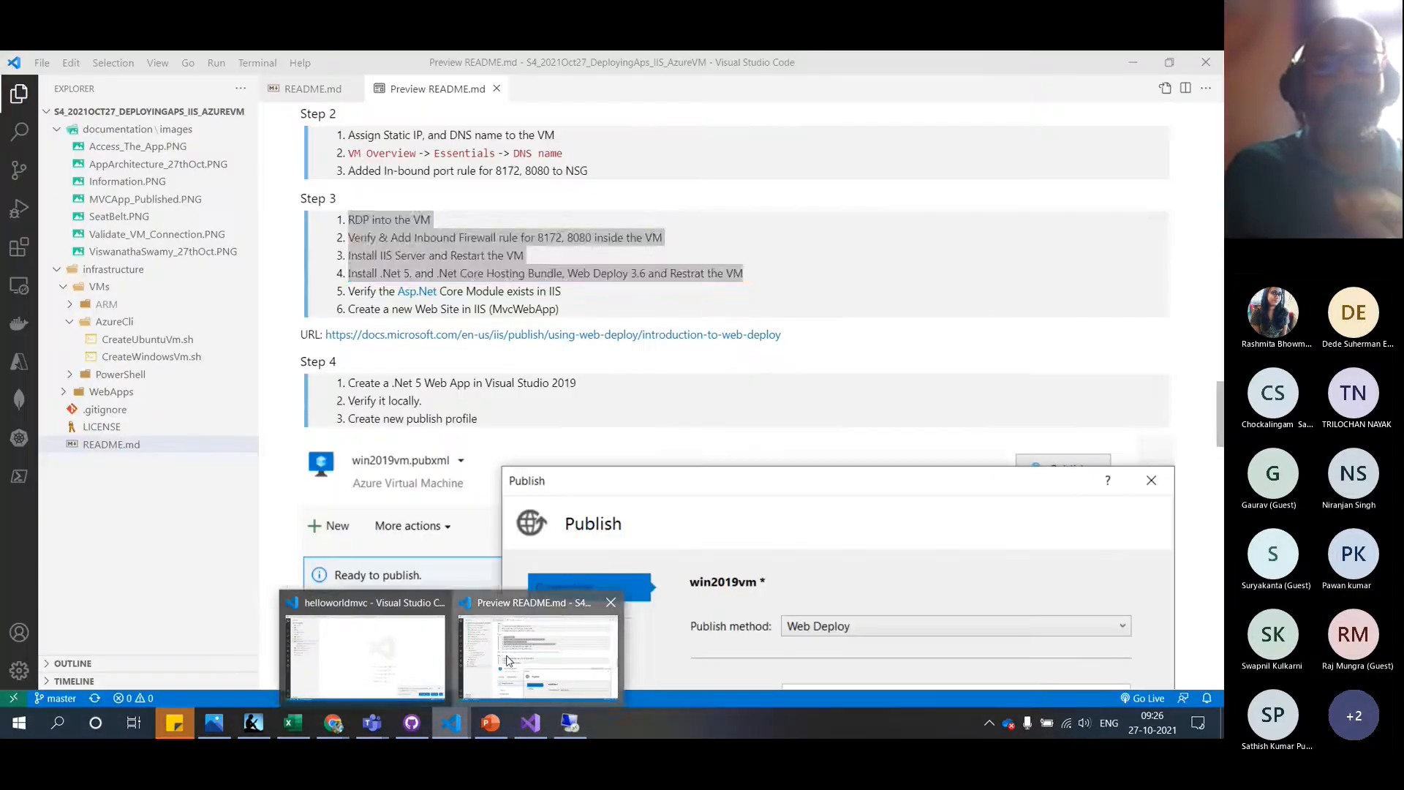
click(537, 647)
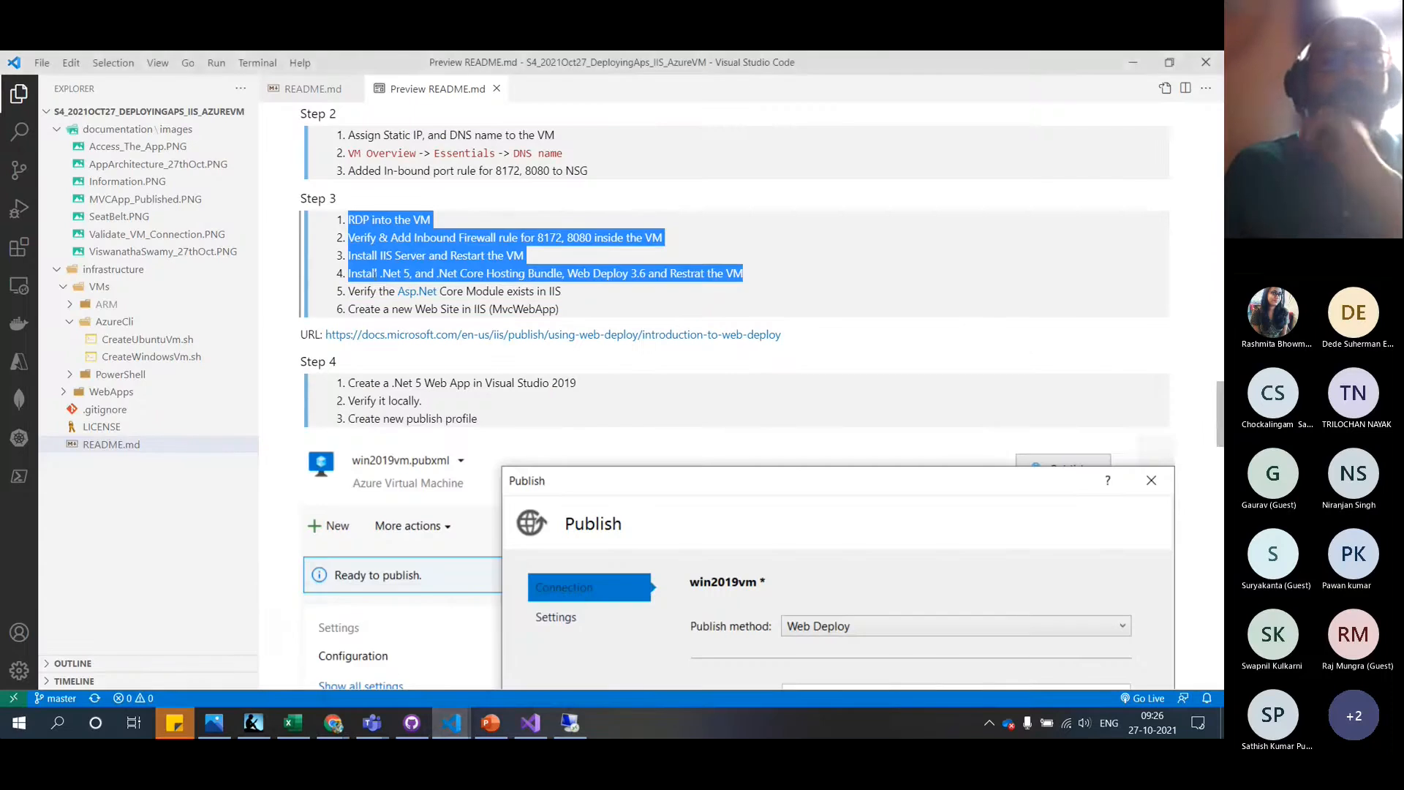
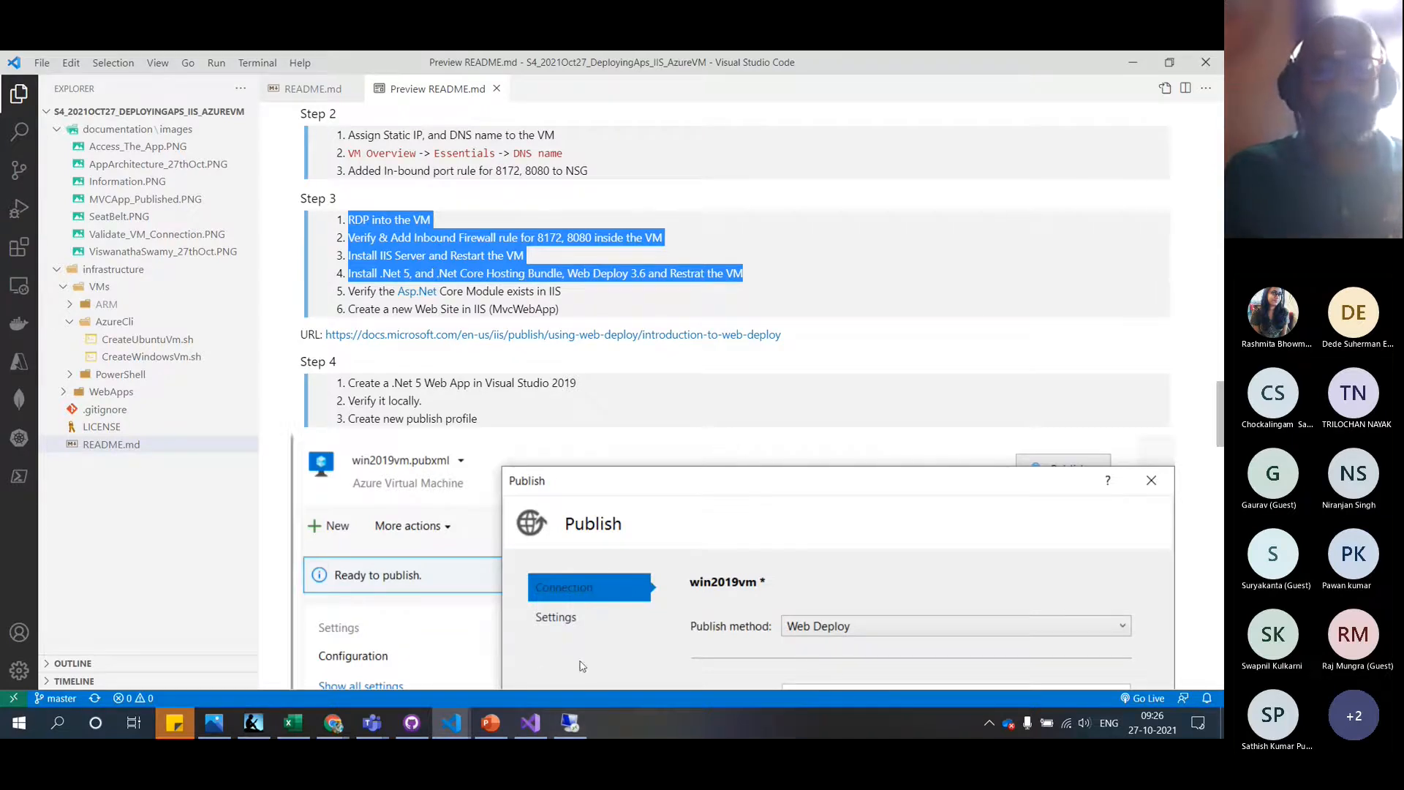
Switch from VS Code to the Remote Desktop session on the server
click(571, 723)
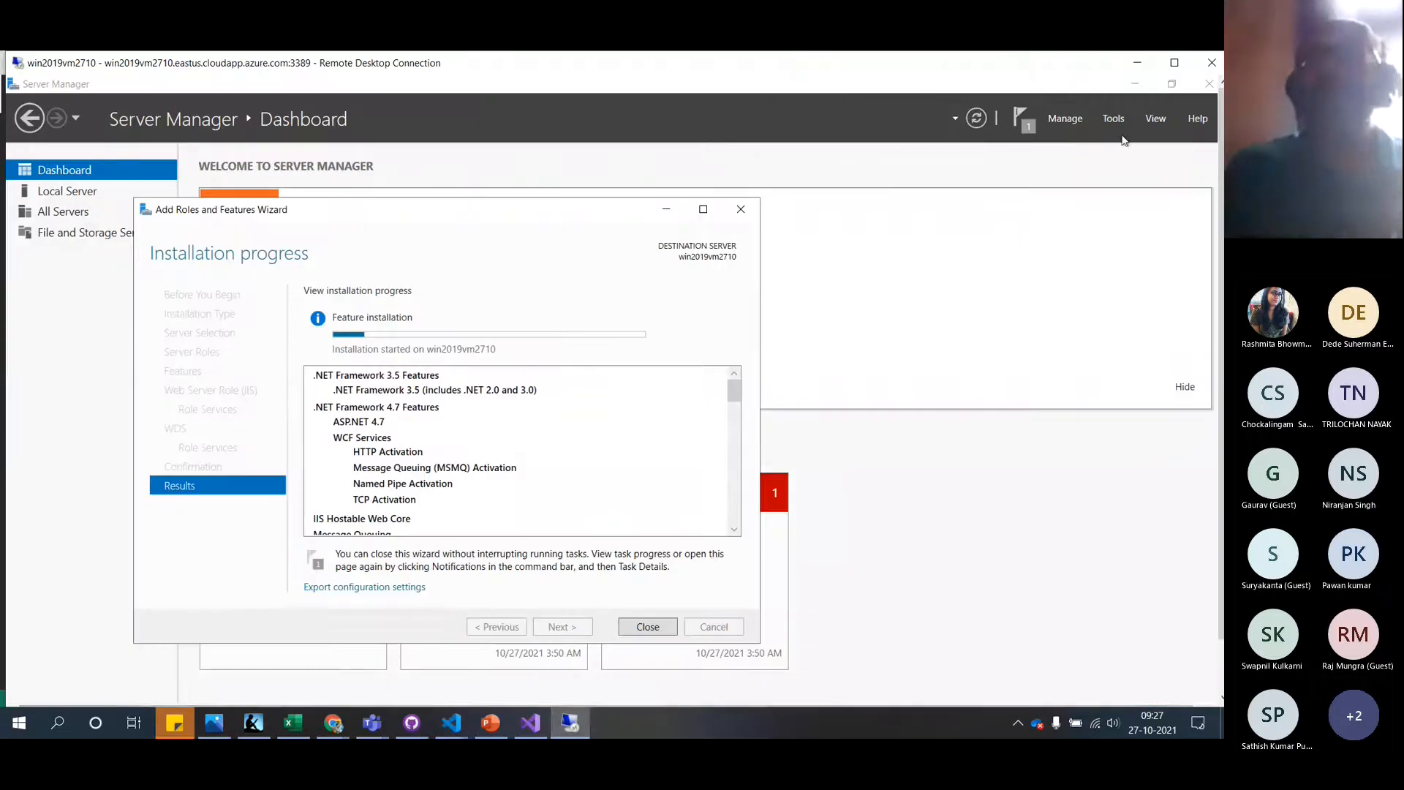
Maximize the remote session and launch Internet Explorer from the Start search for 'i'
click(1174, 63)
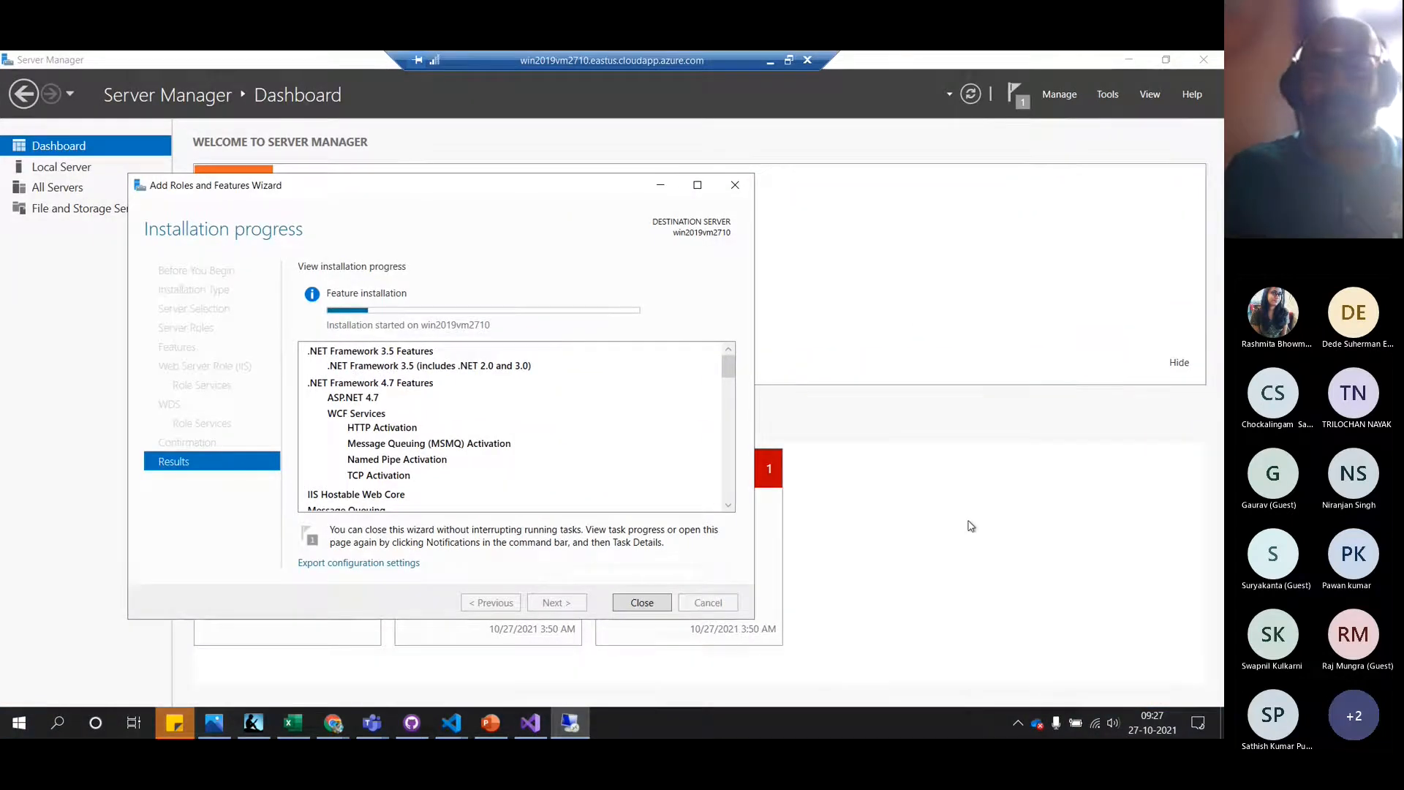
key(super)
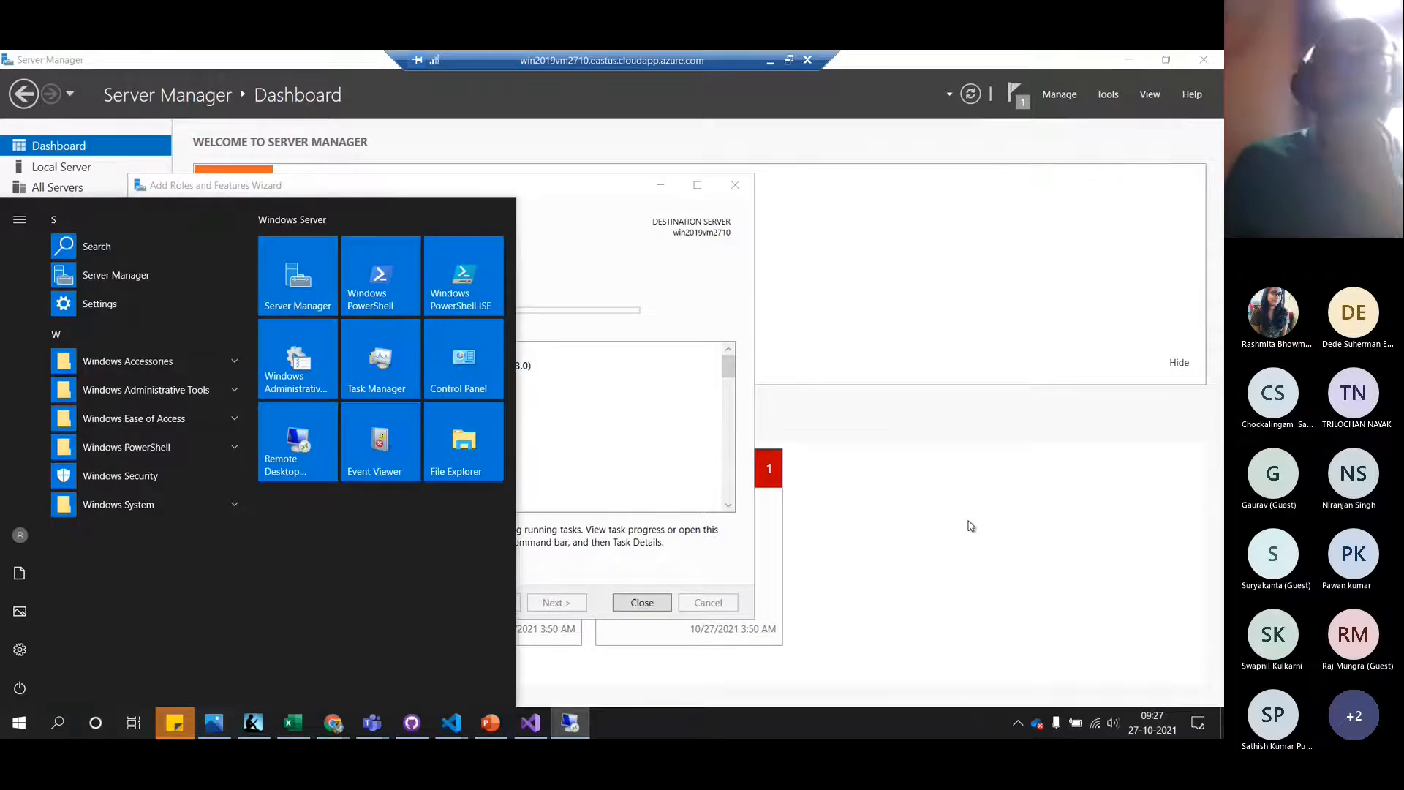
click(971, 526)
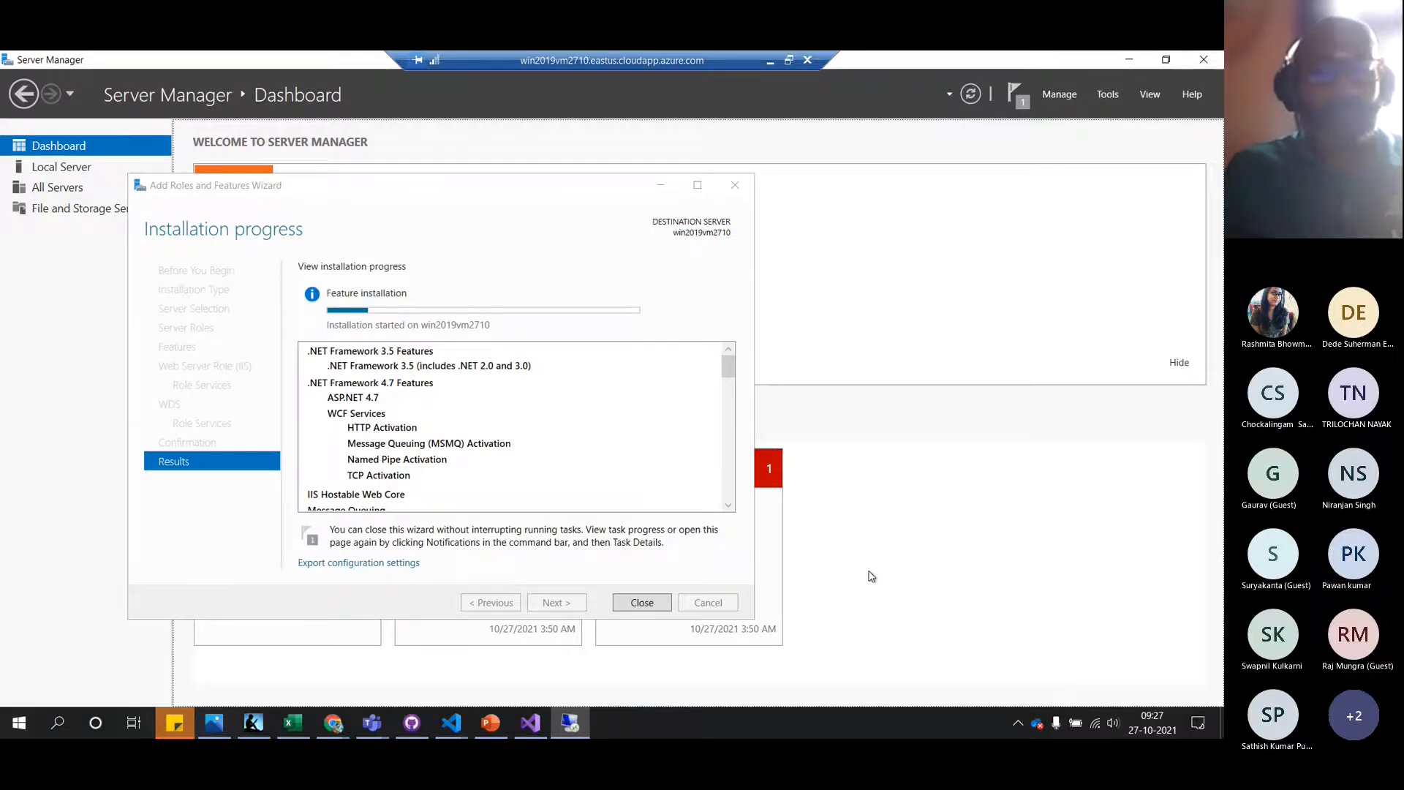
key(super)
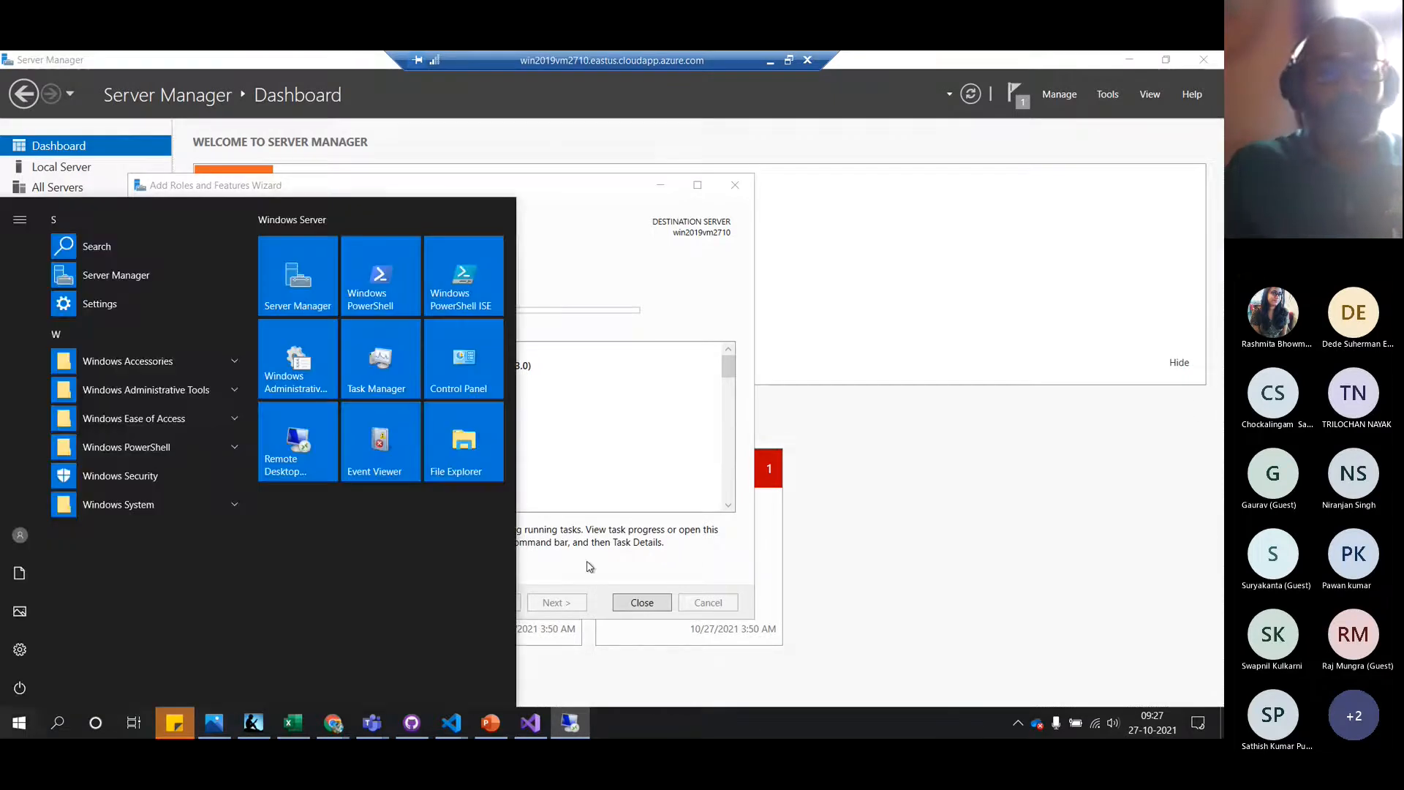
text(i)
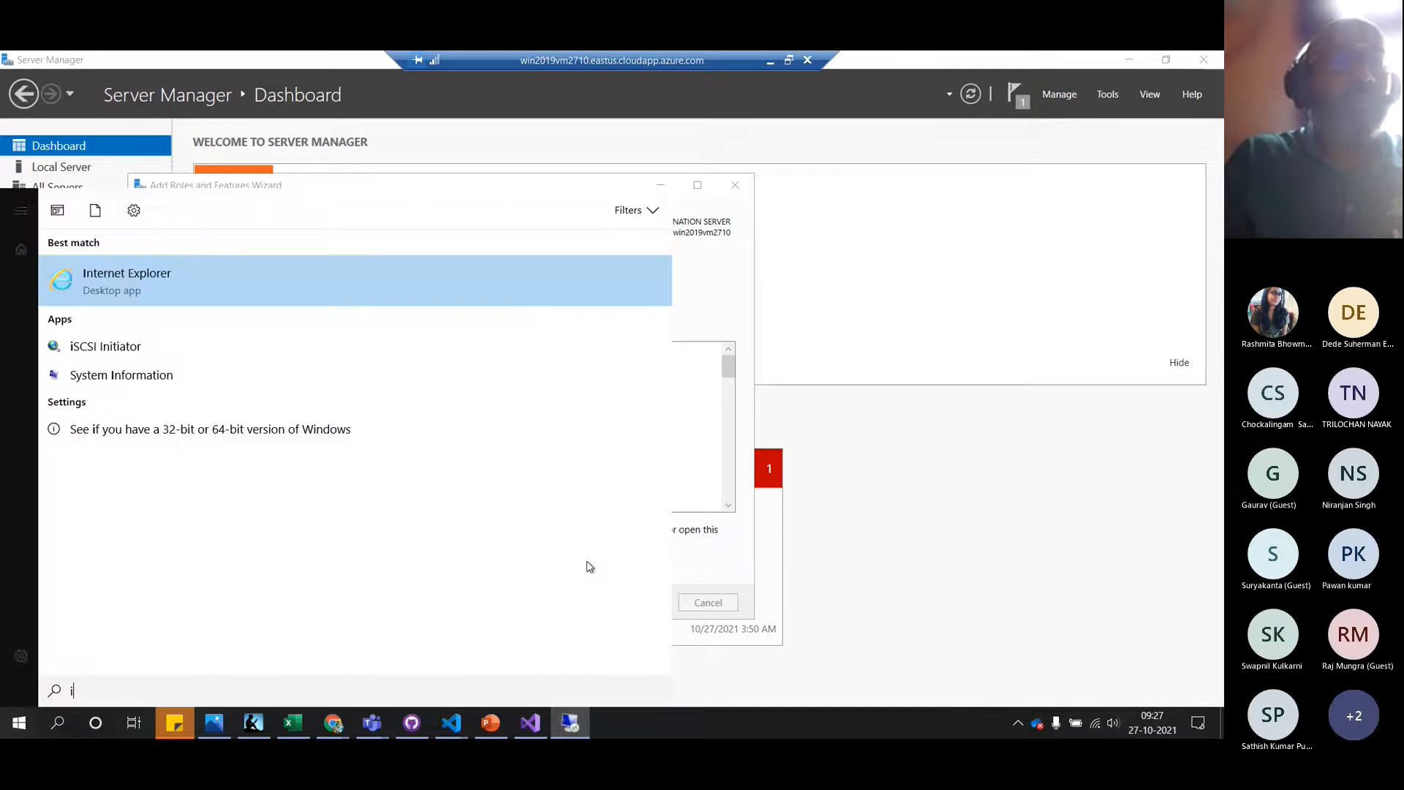
click(162, 282)
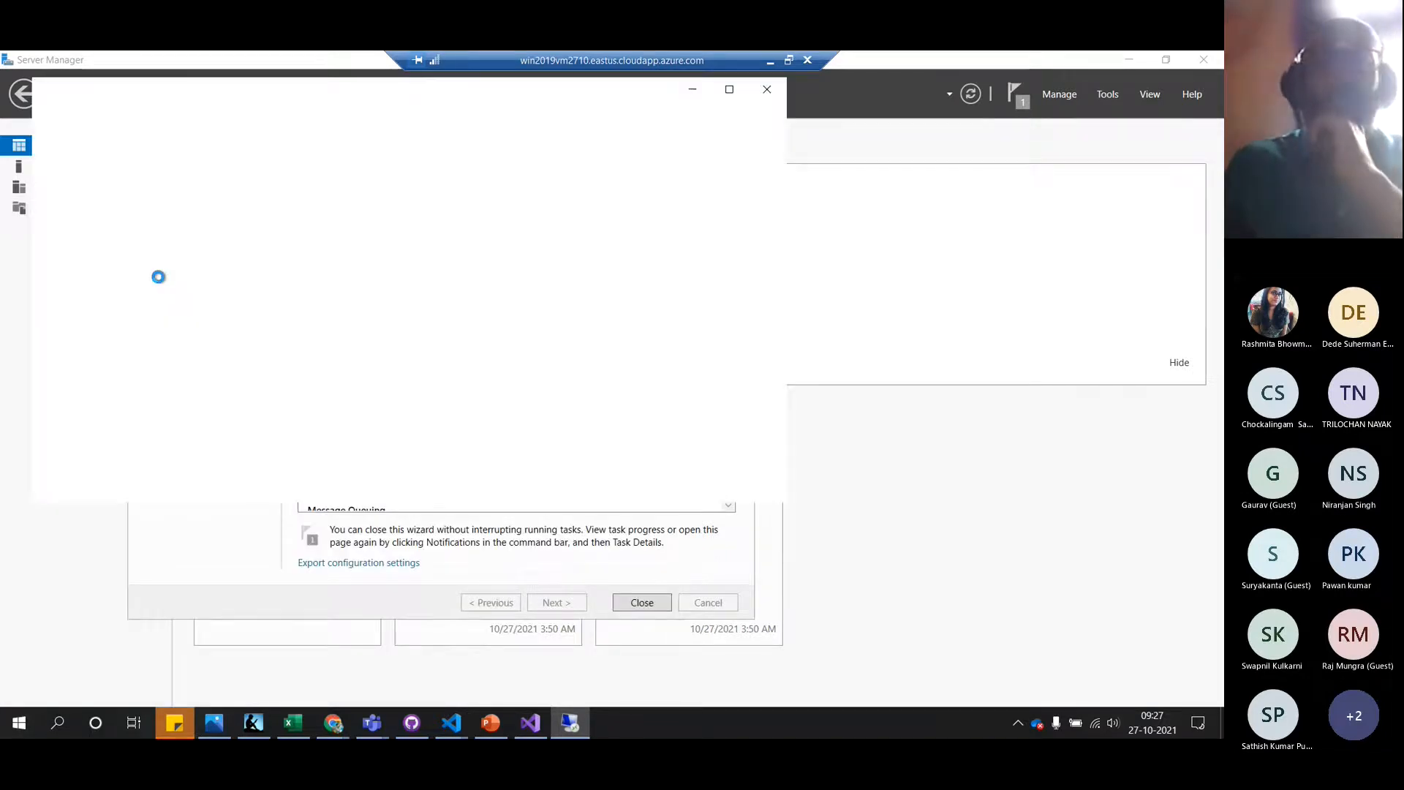
Close the installation wizard and decline Internet Explorer's recommended settings
click(636, 603)
click(636, 603)
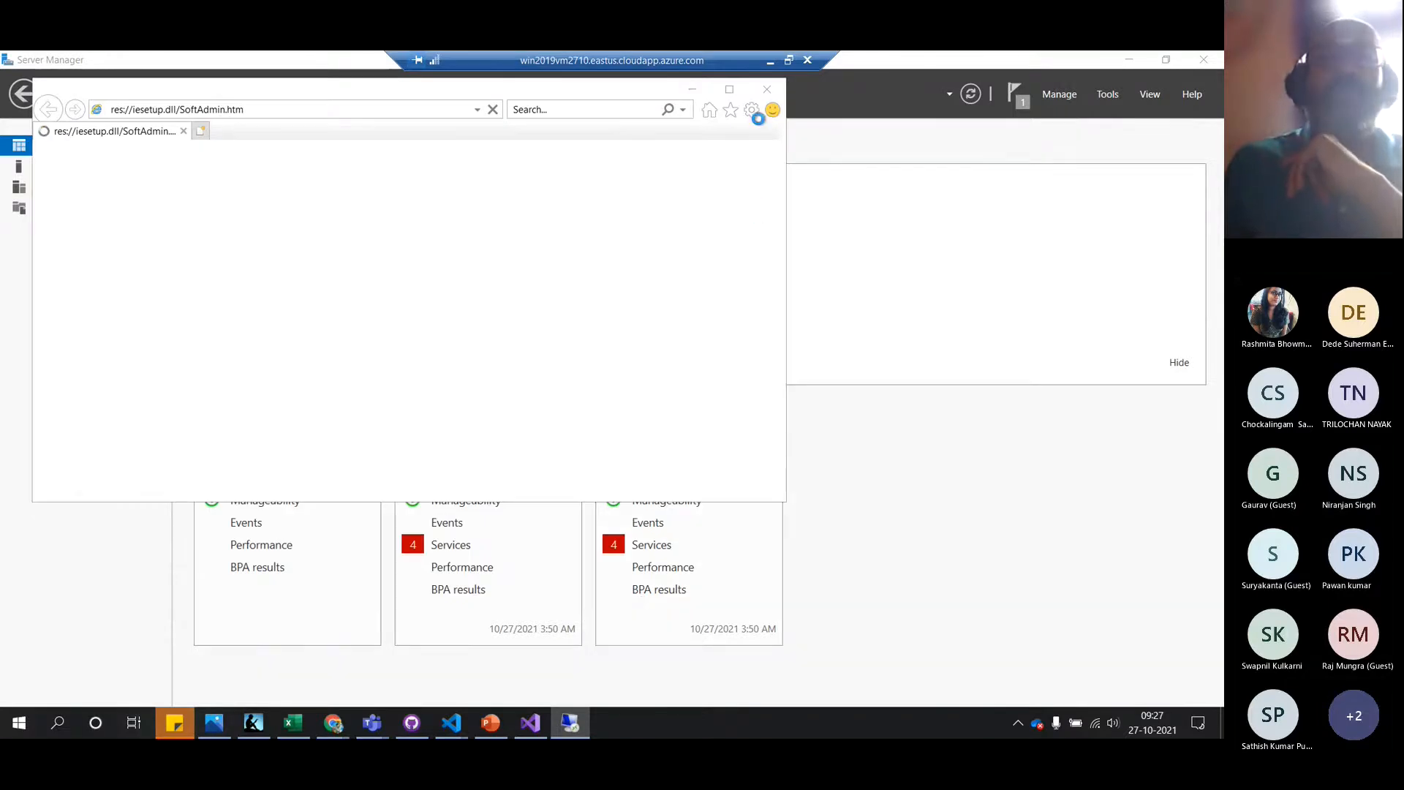
click(360, 308)
click(509, 428)
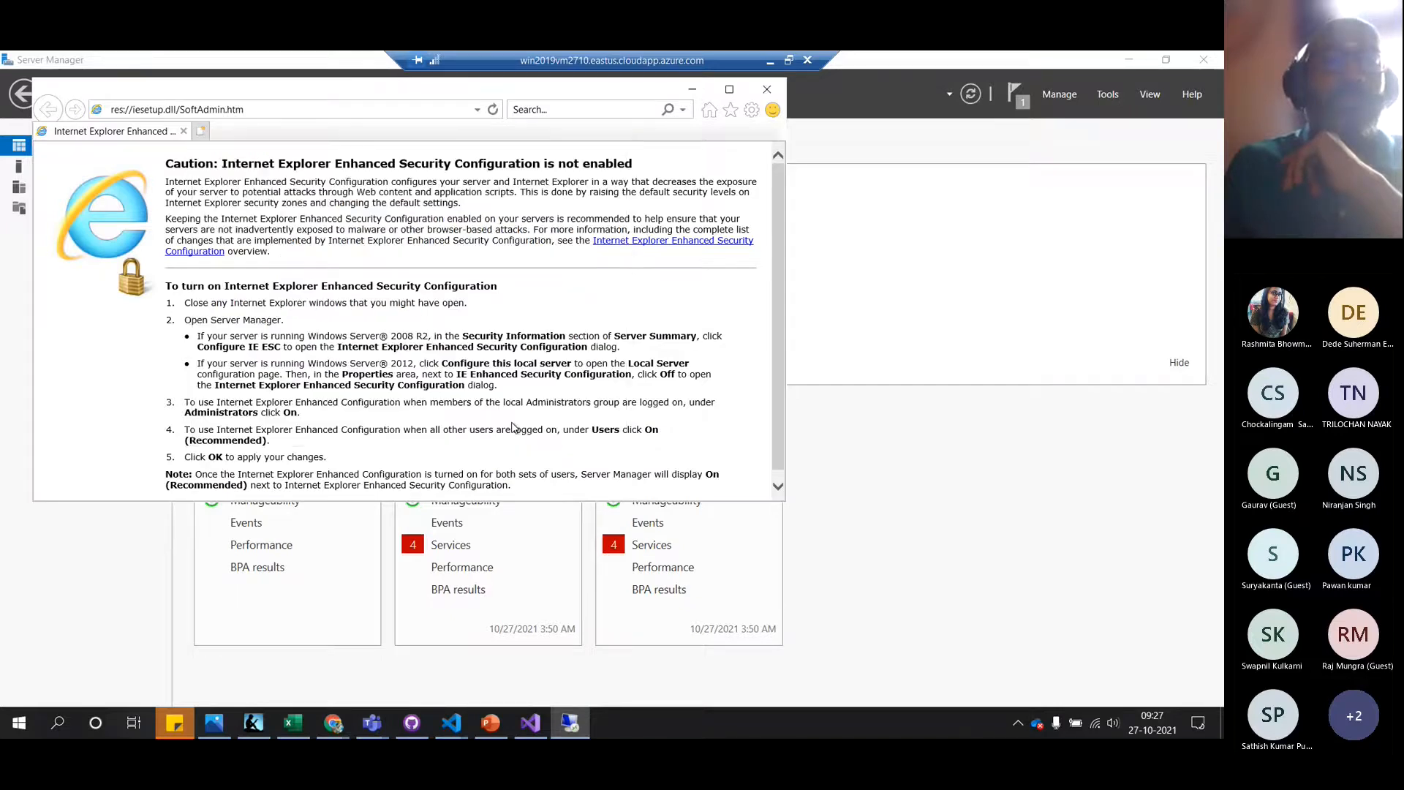
Search for 'web deploy 3.6 download' from the address bar
click(285, 110)
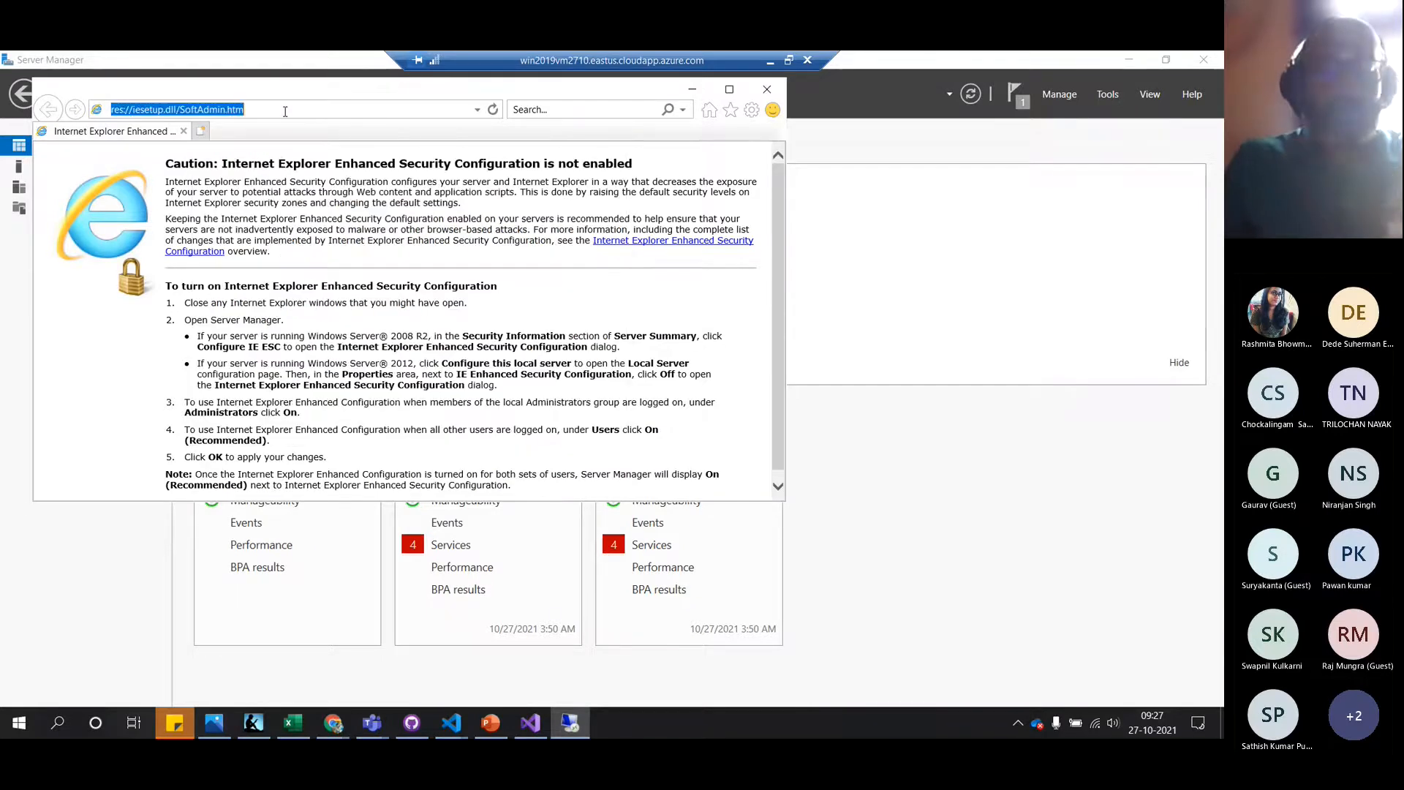
text(web deploy)
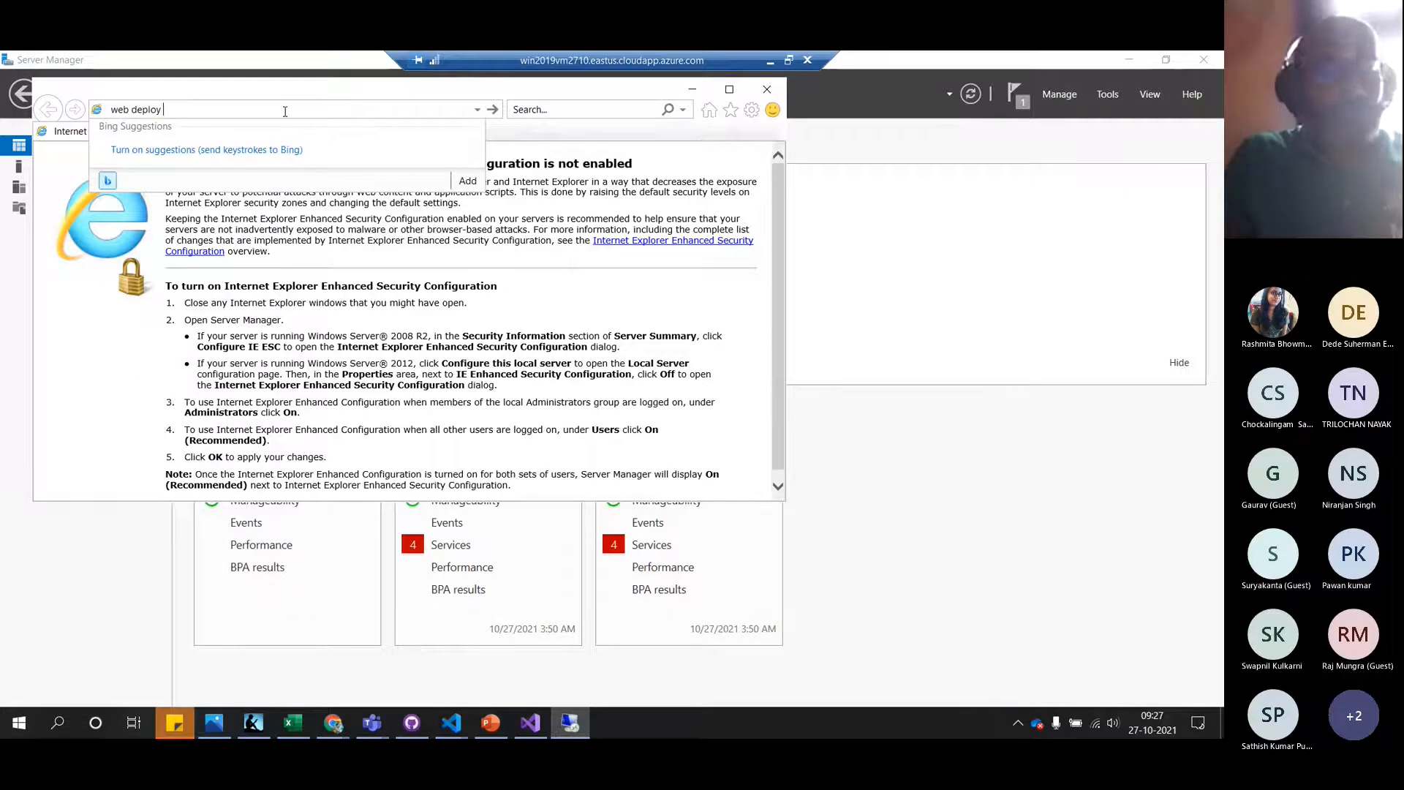
text( download)
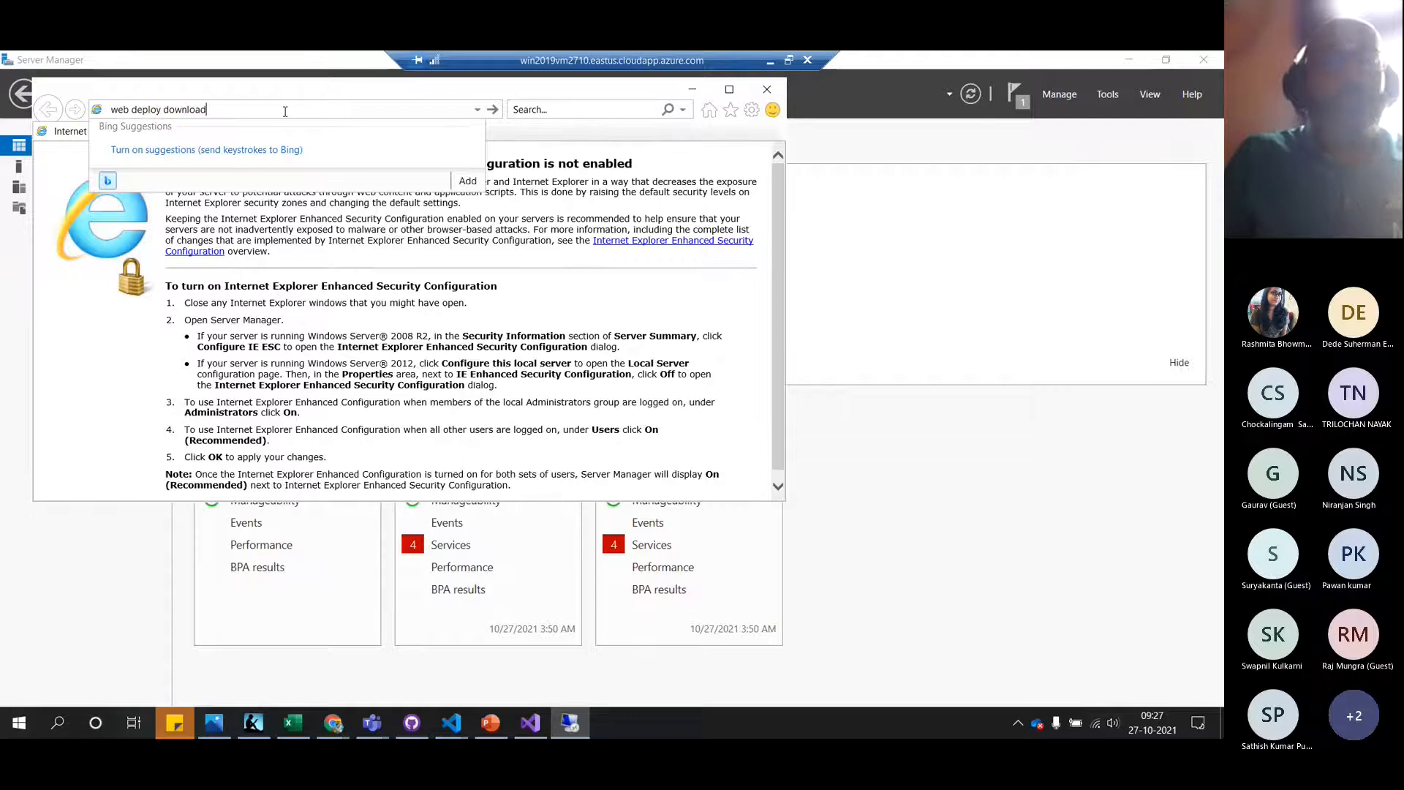
key(ctrl+Left)
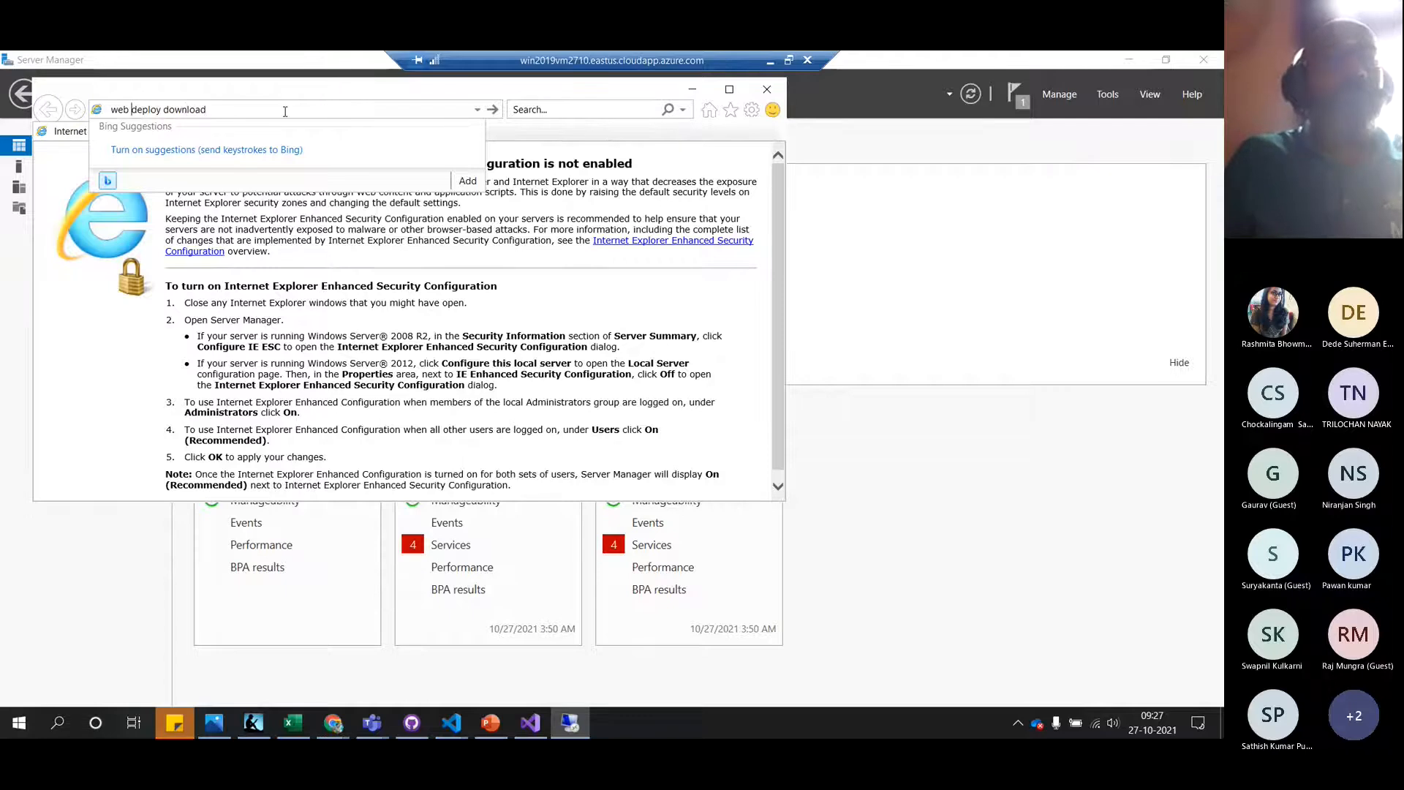
text(3.6)
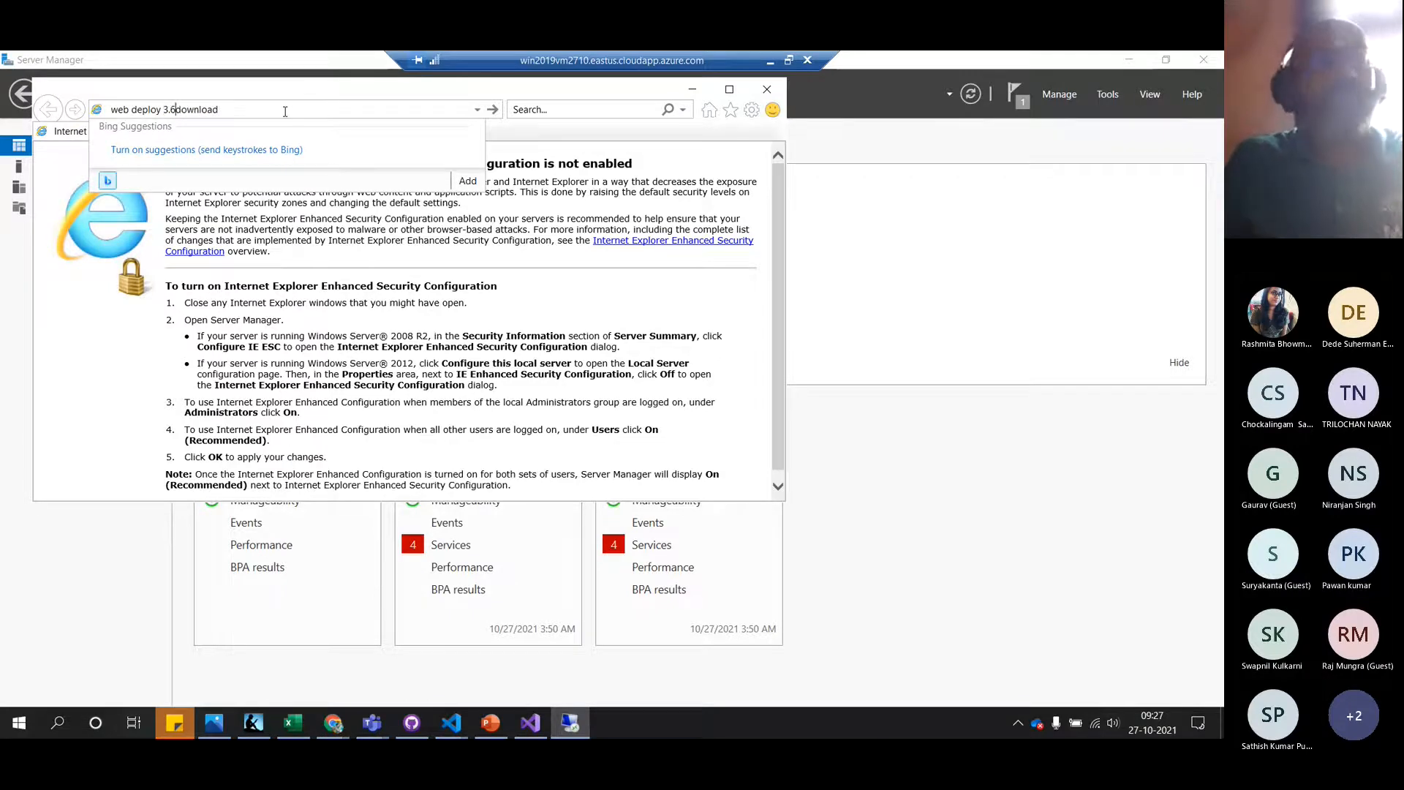
key(Return)
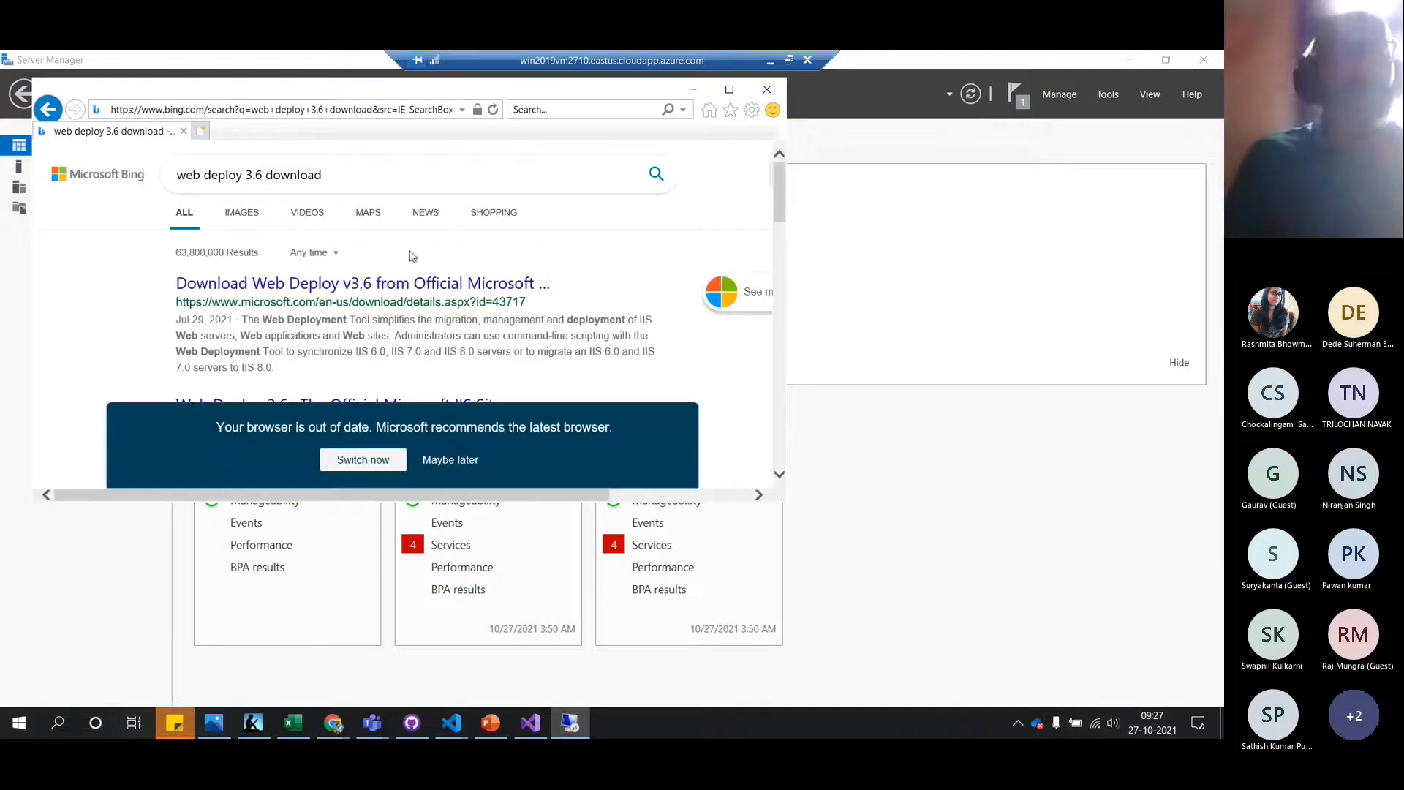
Download and save webdeploy_amd64_en-us.msi from the Web Deploy v3.6 Download Center page
click(729, 89)
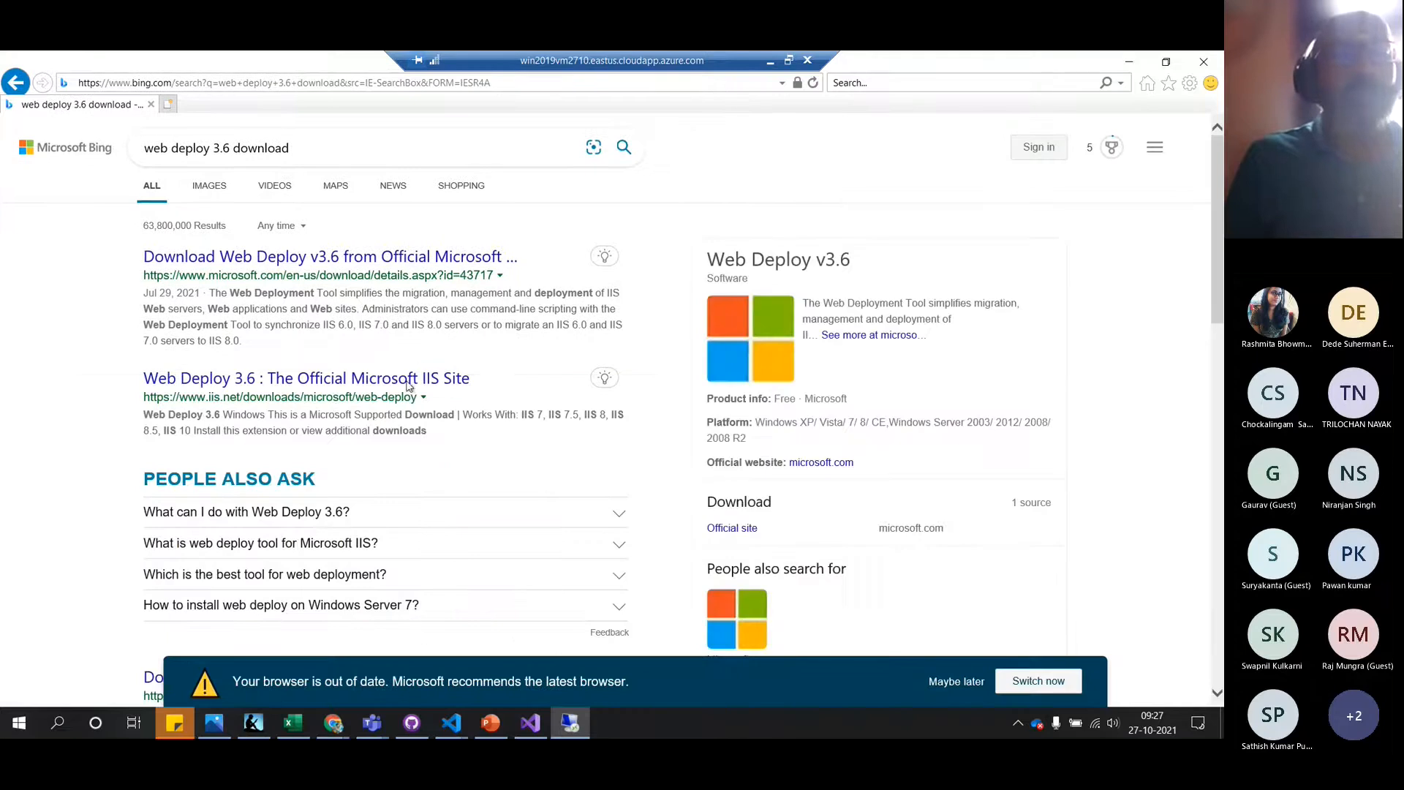
click(357, 259)
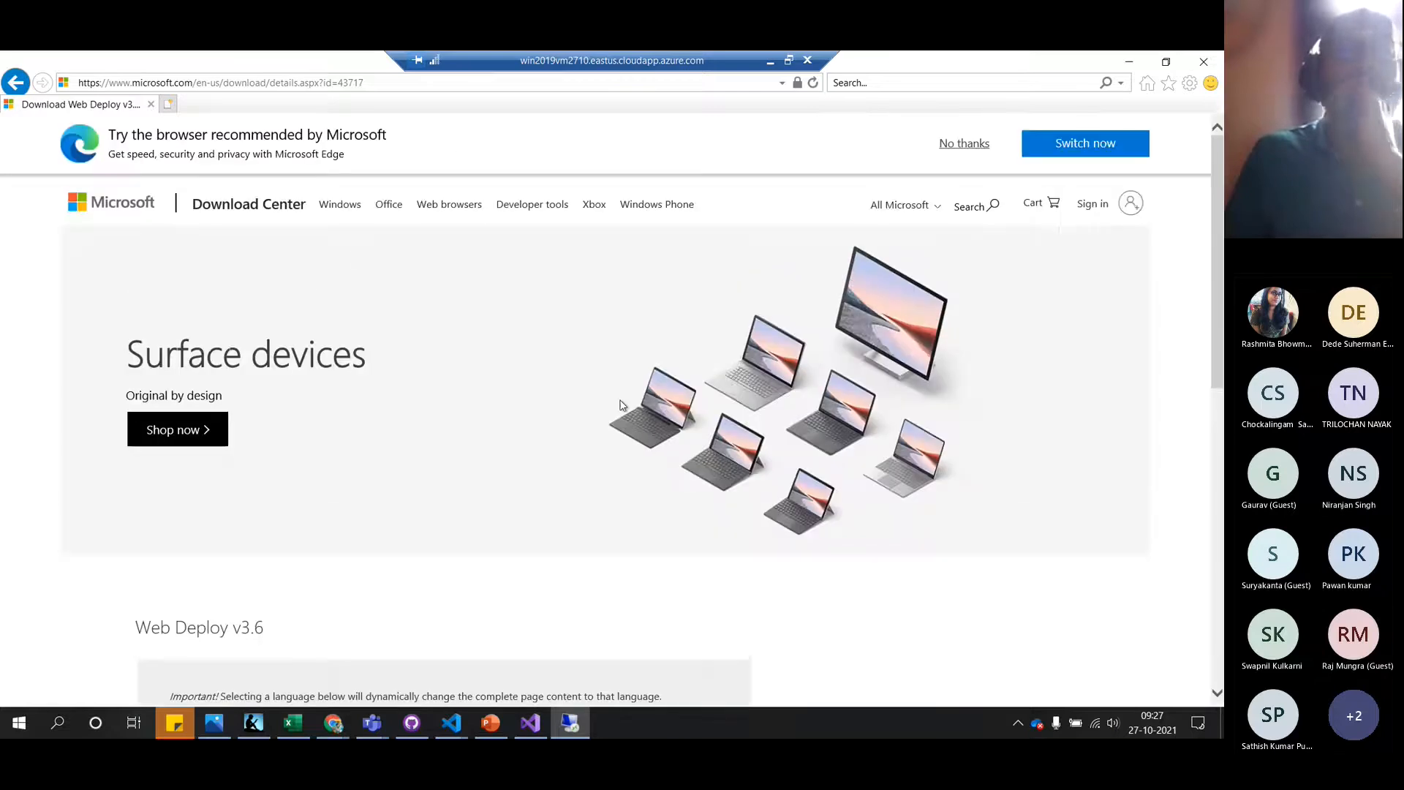
scroll(675, 499, down, 4)
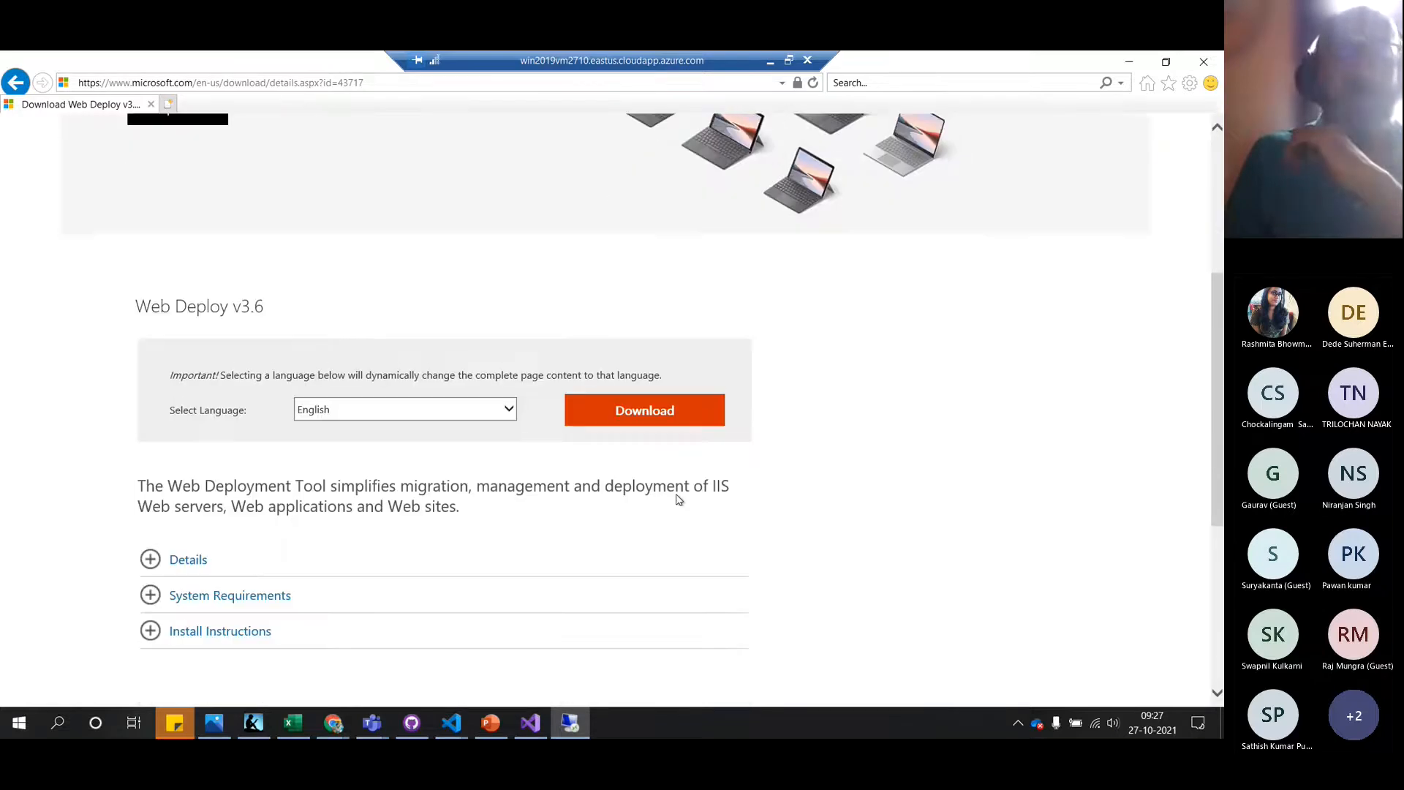
click(640, 407)
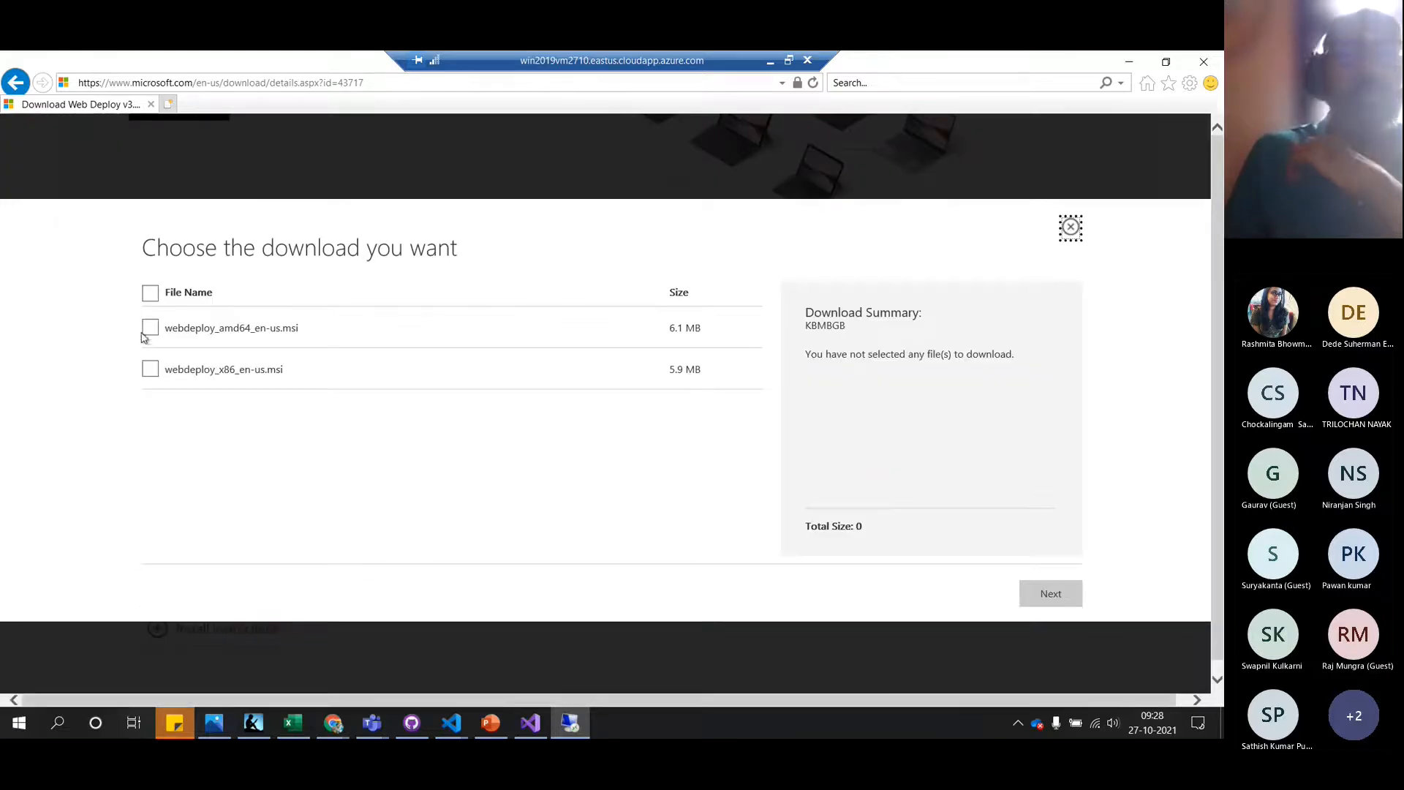
click(150, 328)
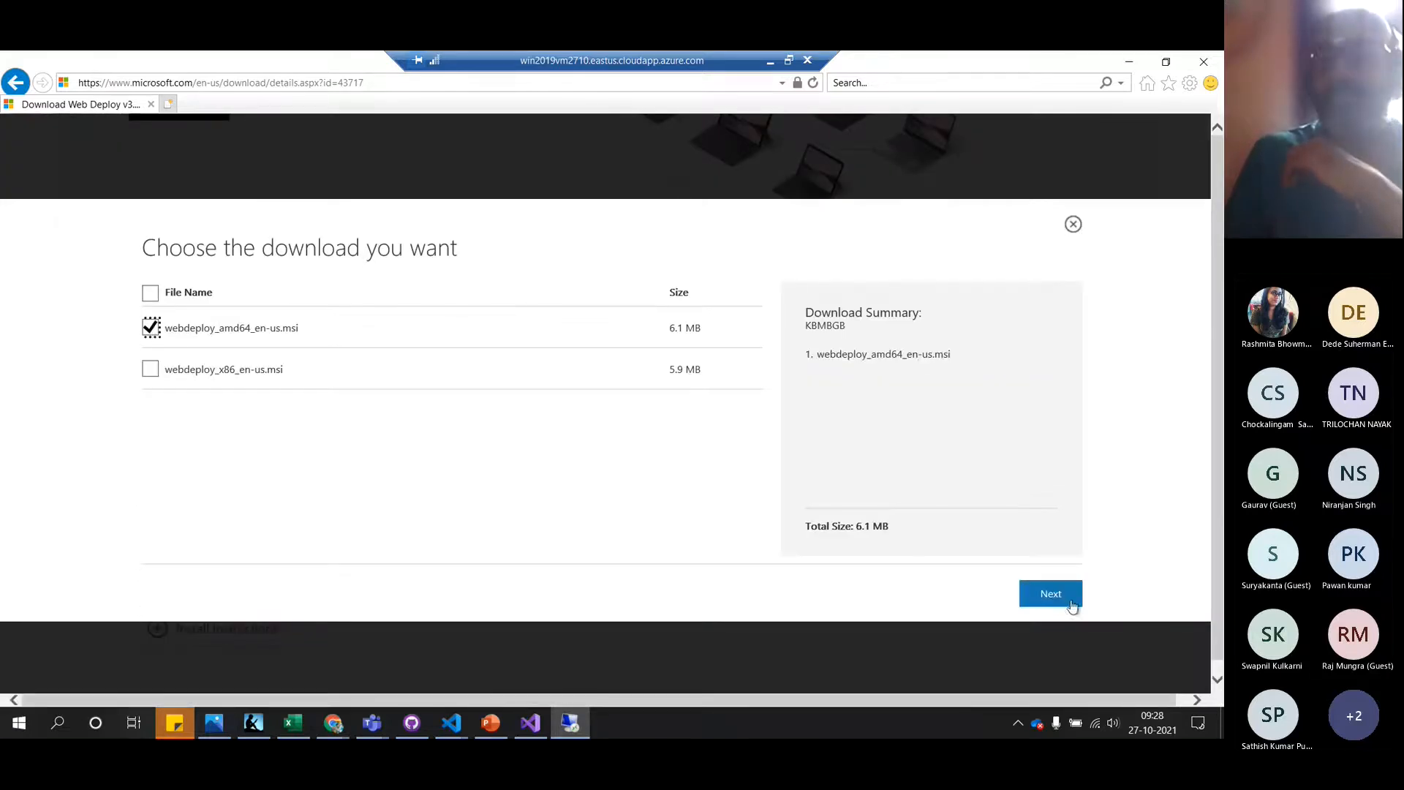
click(1039, 591)
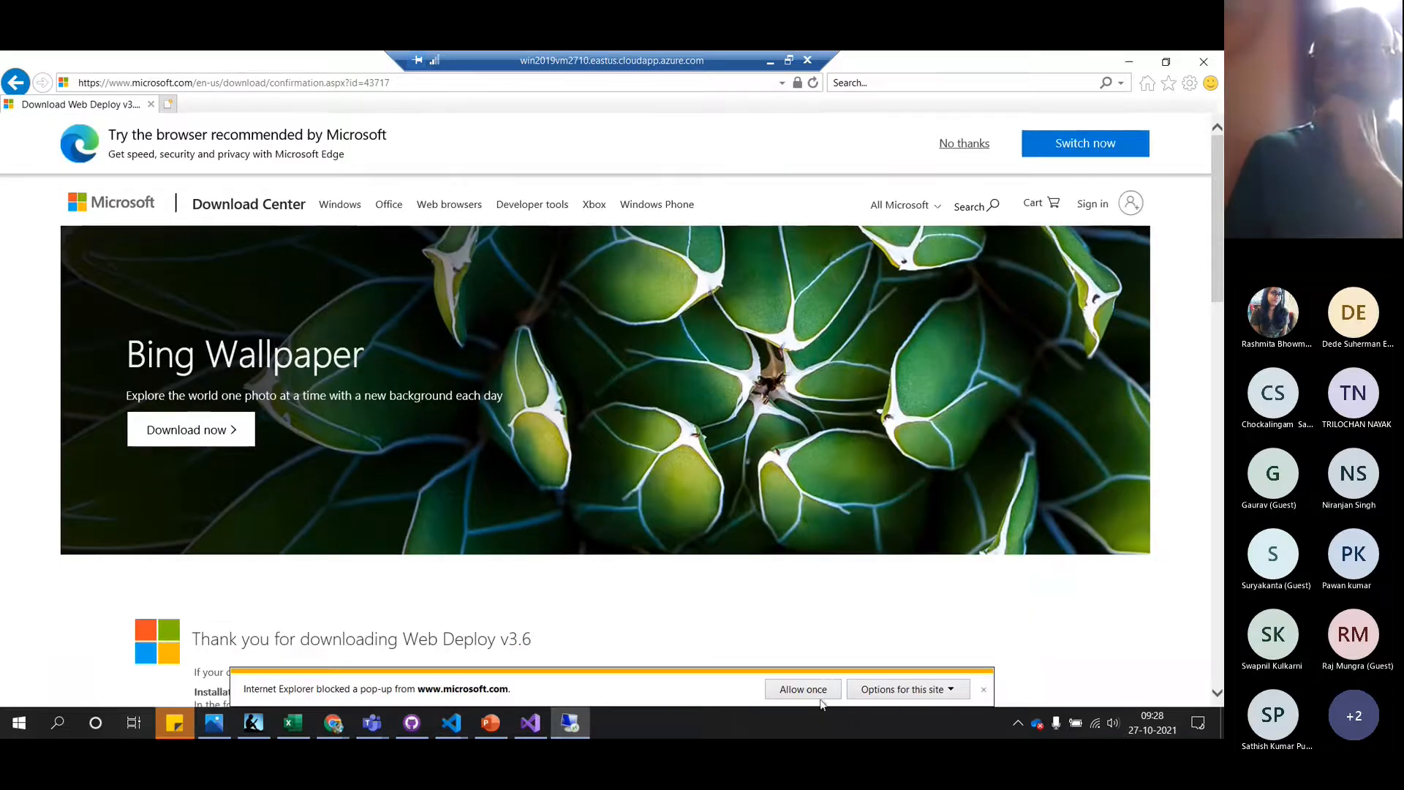
click(815, 694)
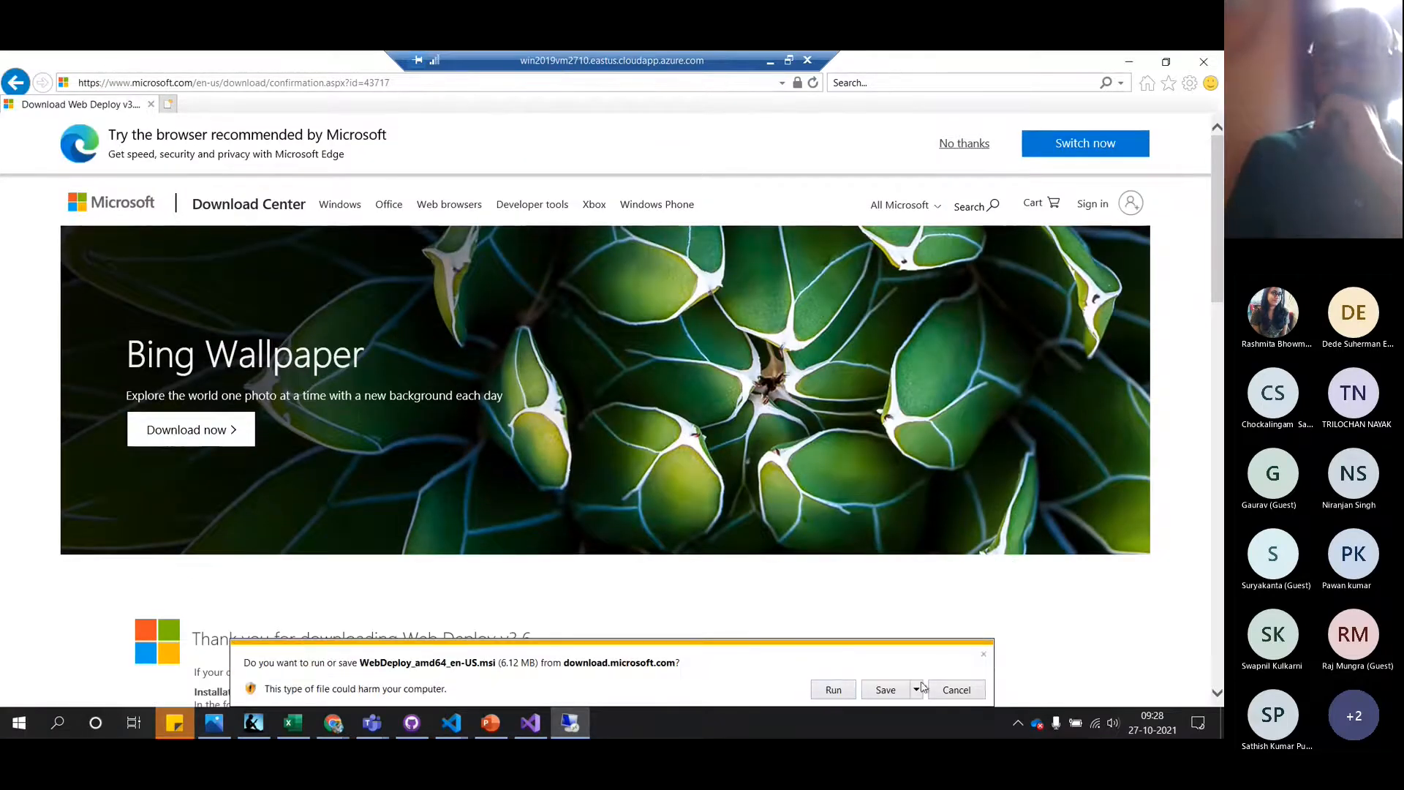
click(898, 692)
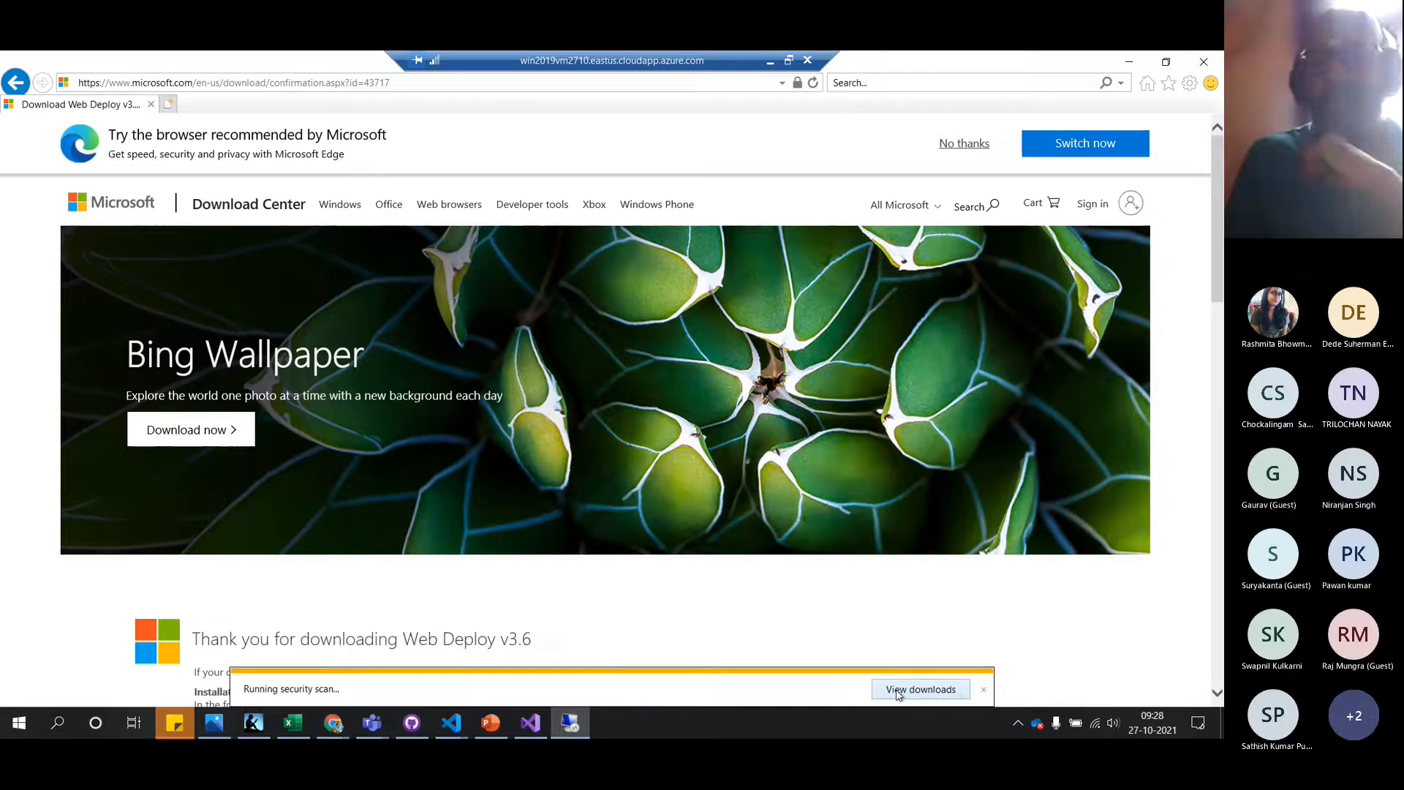
click(270, 86)
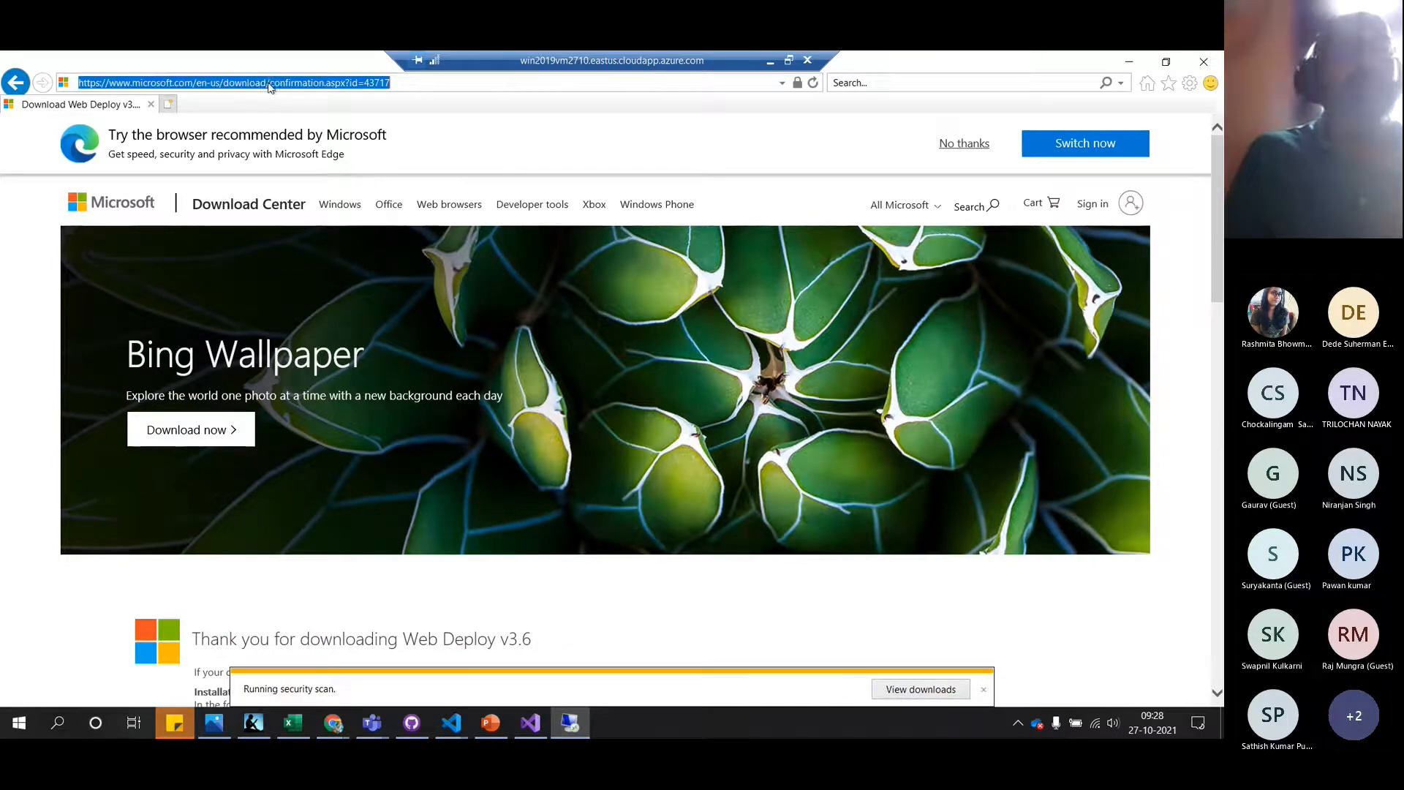
Search '.NET 5 download' and save the .NET 5.0 SDK Windows x64 installer
text(.NET 5 download)
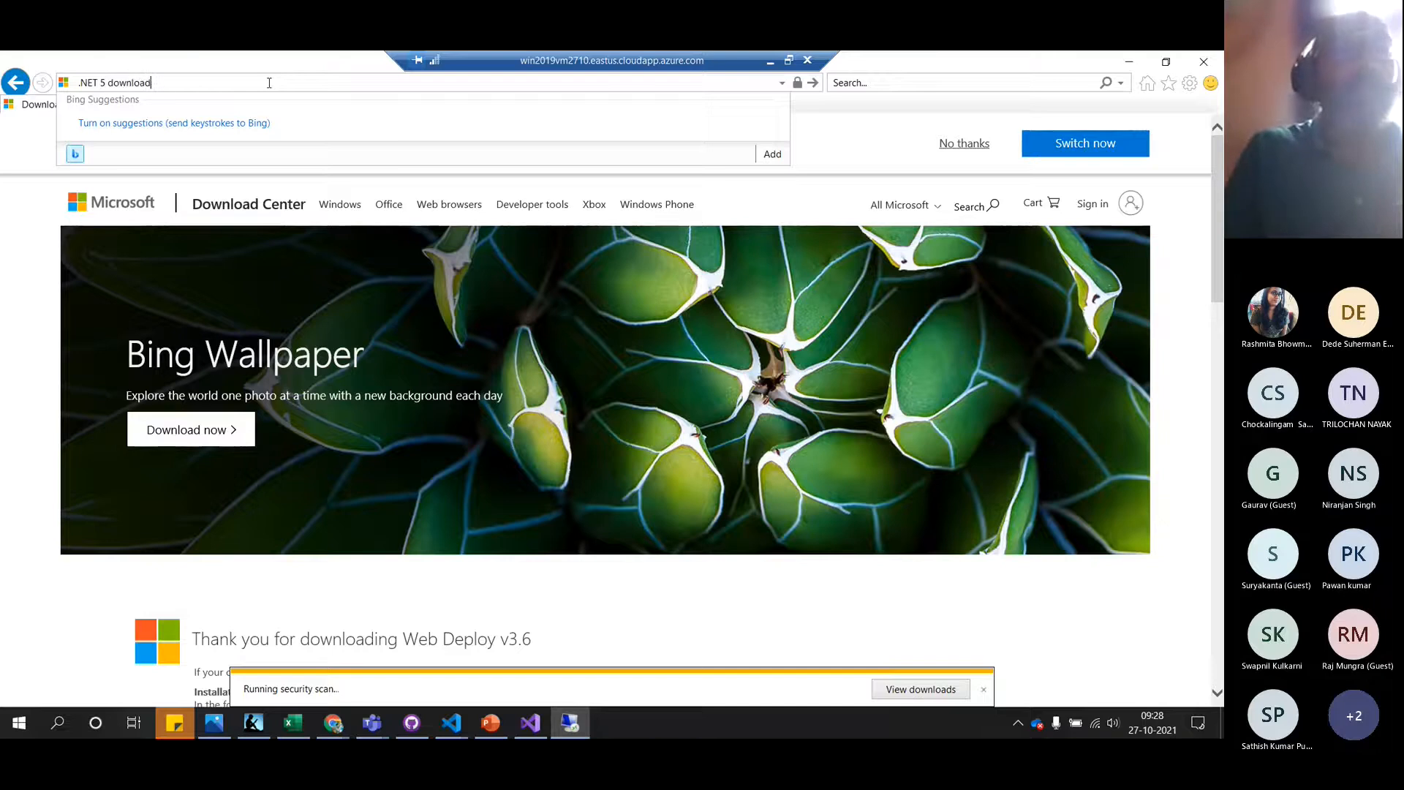
key(Return)
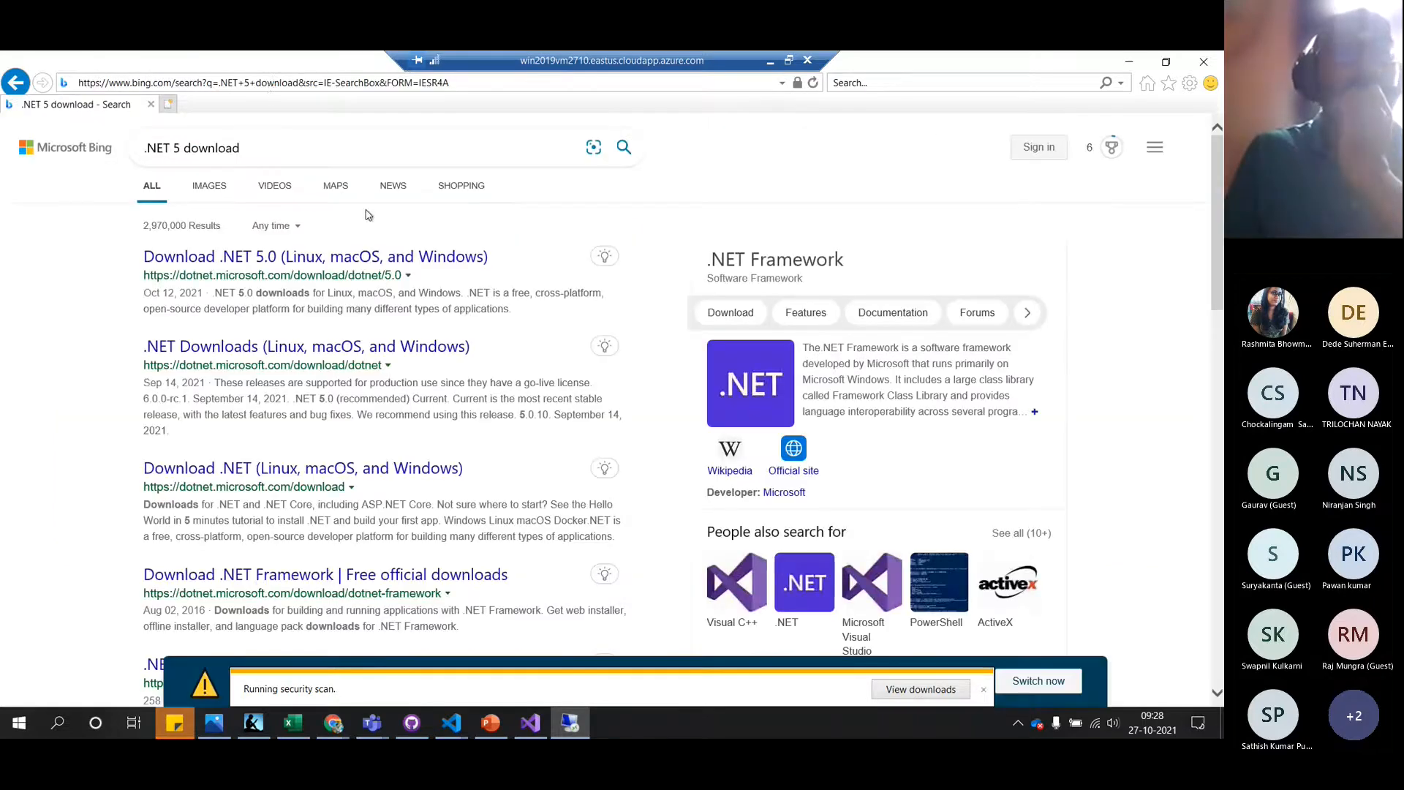
click(324, 261)
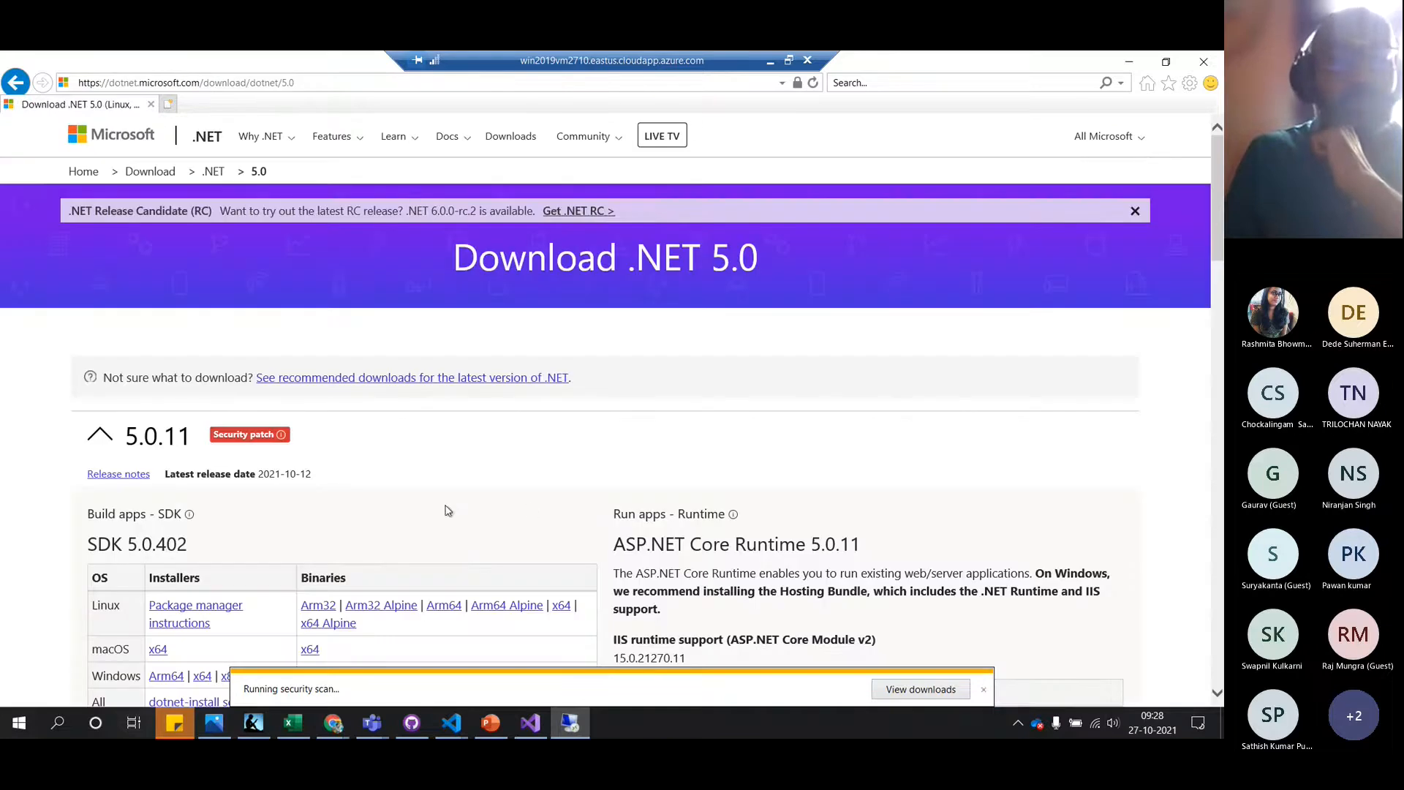
scroll(335, 505, down, 3)
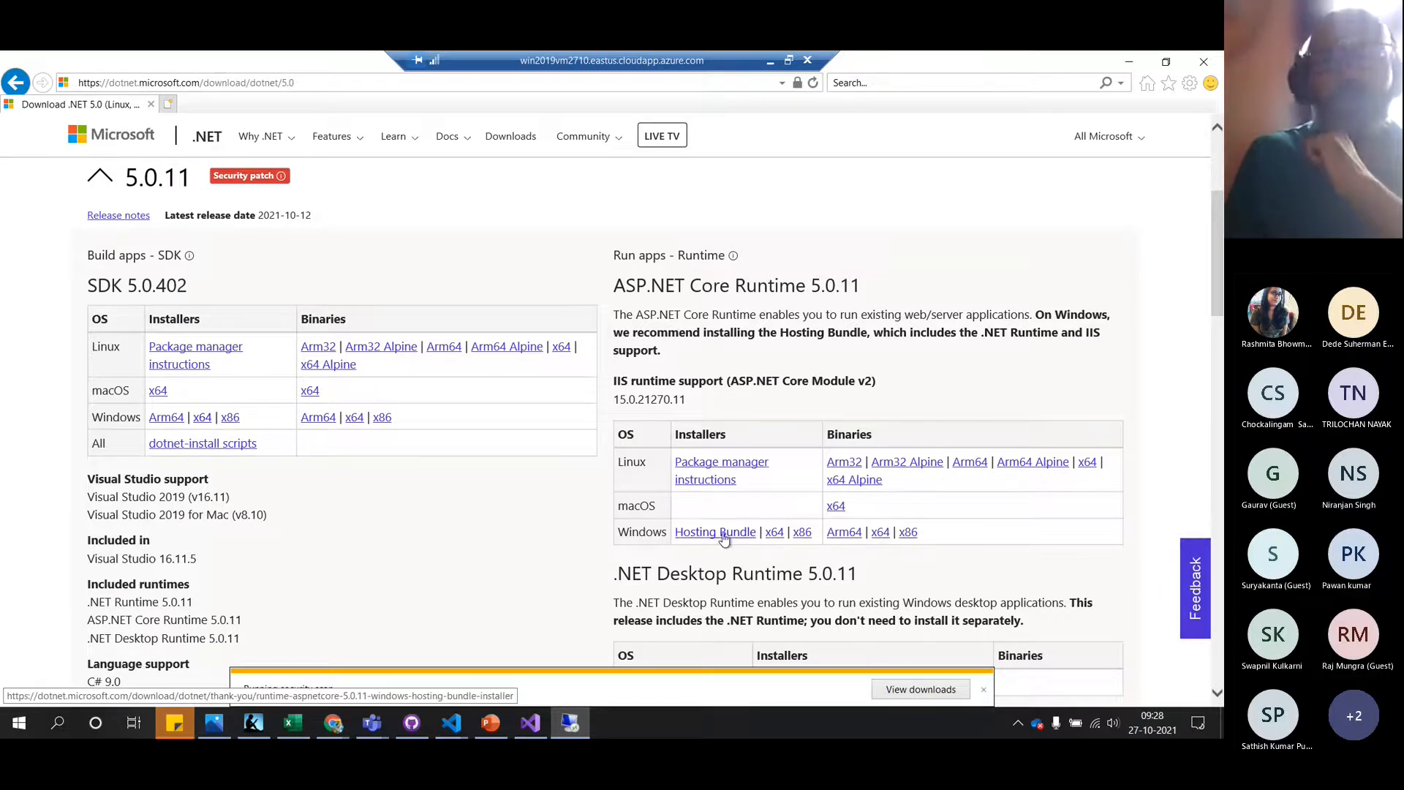
click(203, 418)
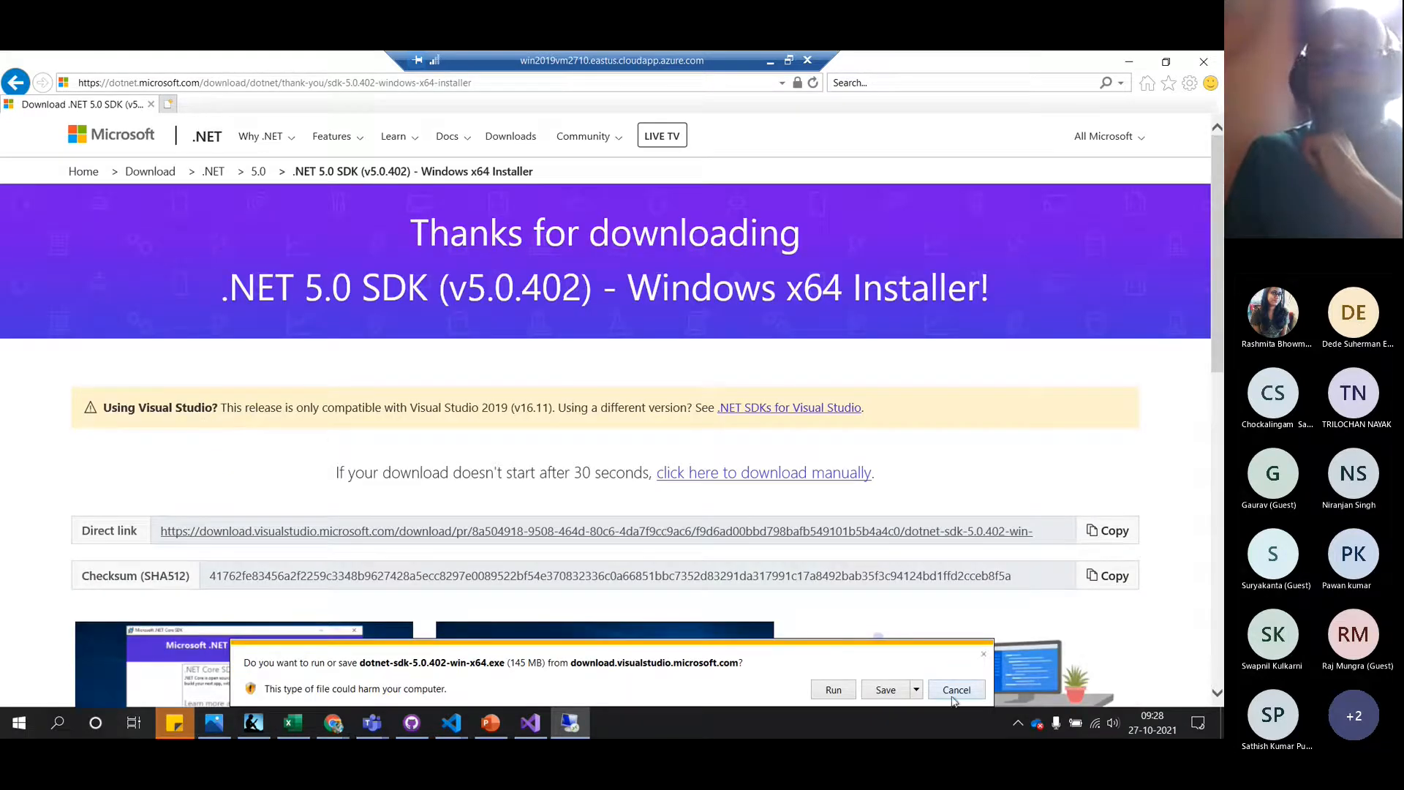
click(887, 692)
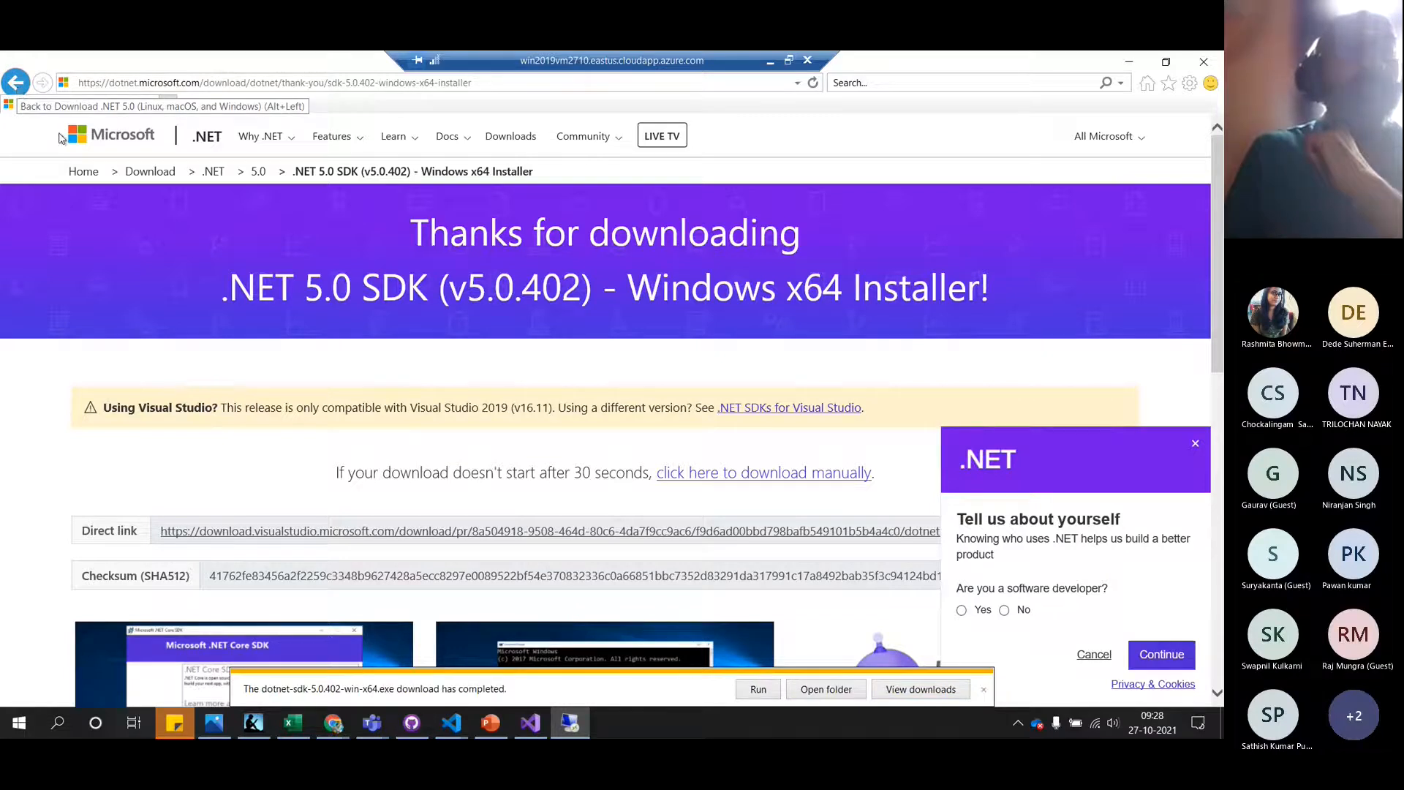
Save the Windows Hosting Bundle installer and open the Downloads folder
click(16, 83)
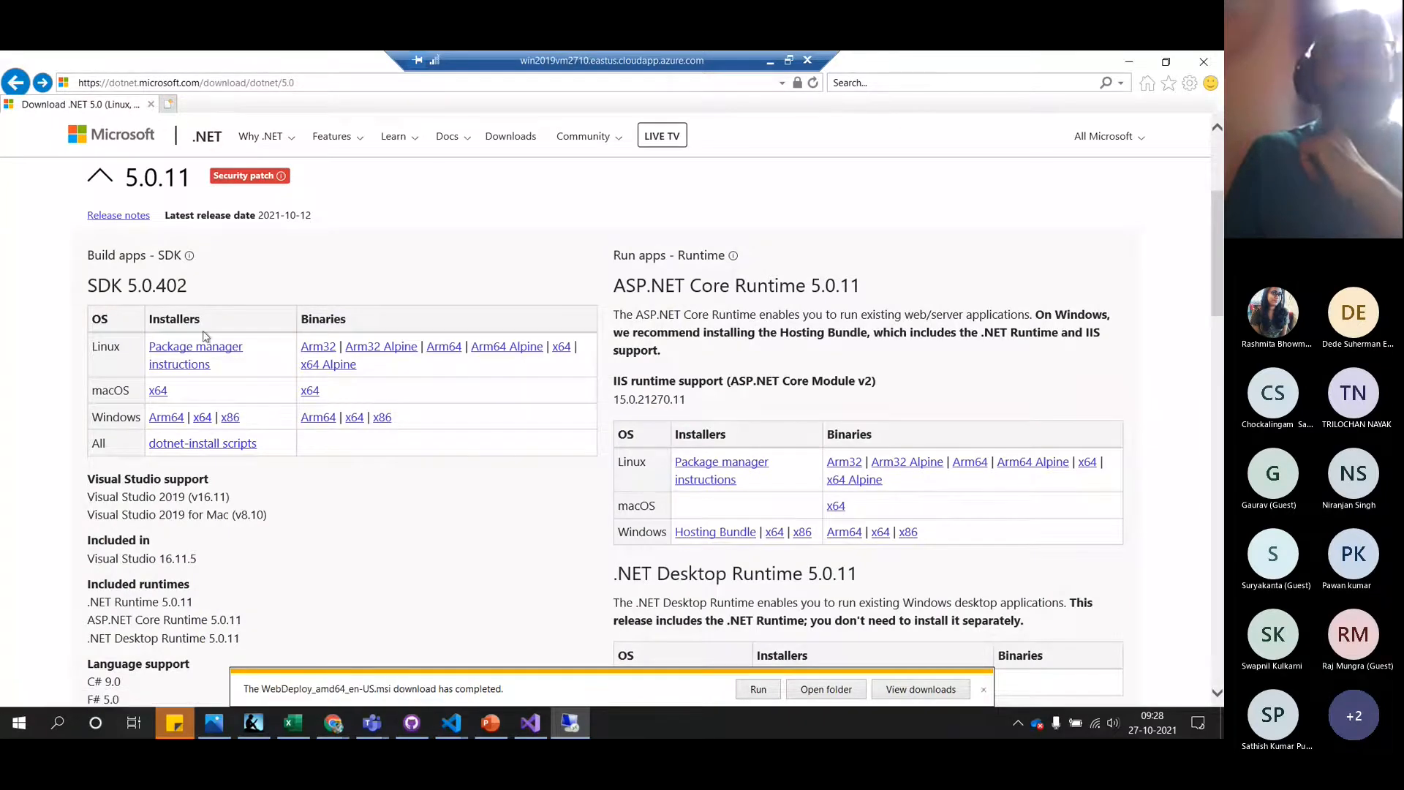
click(714, 535)
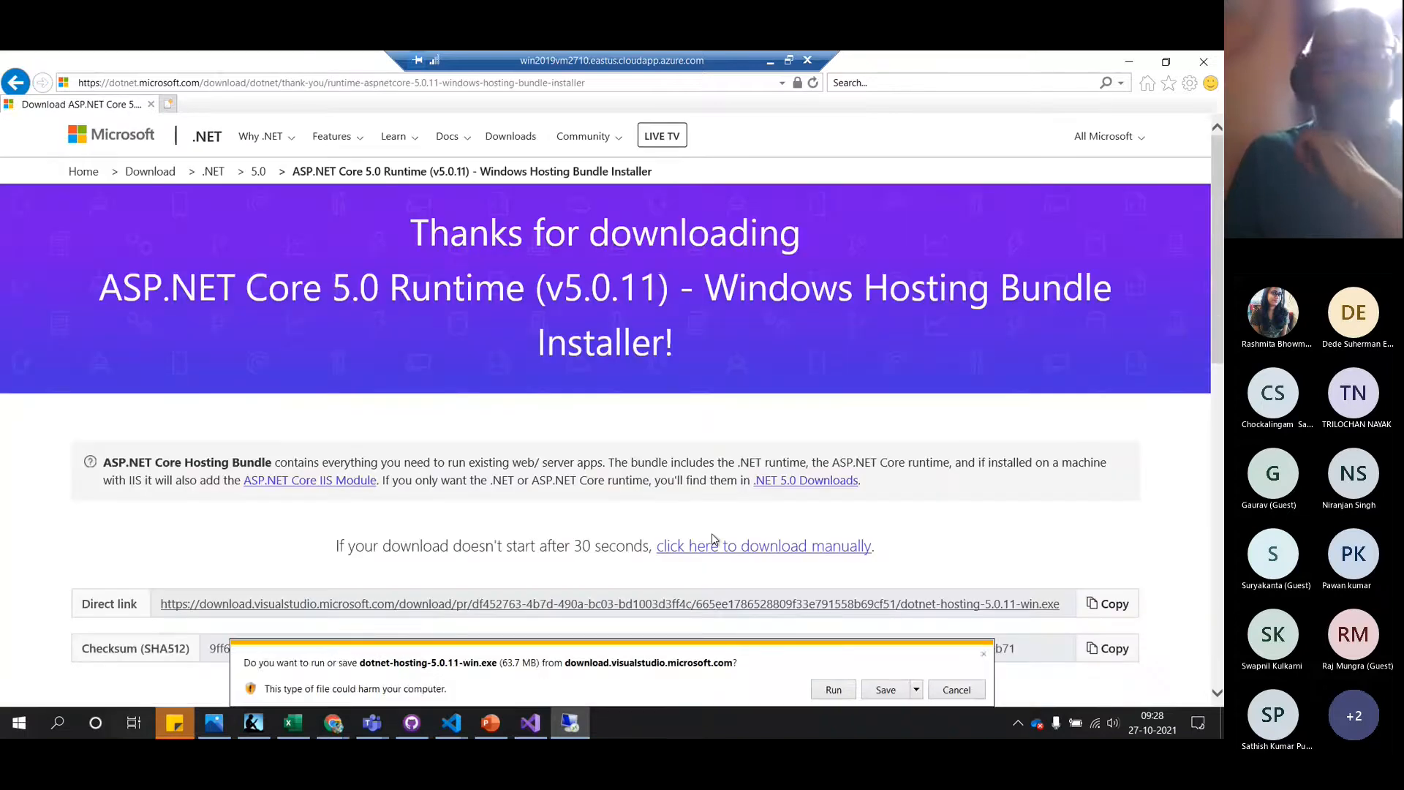
click(884, 690)
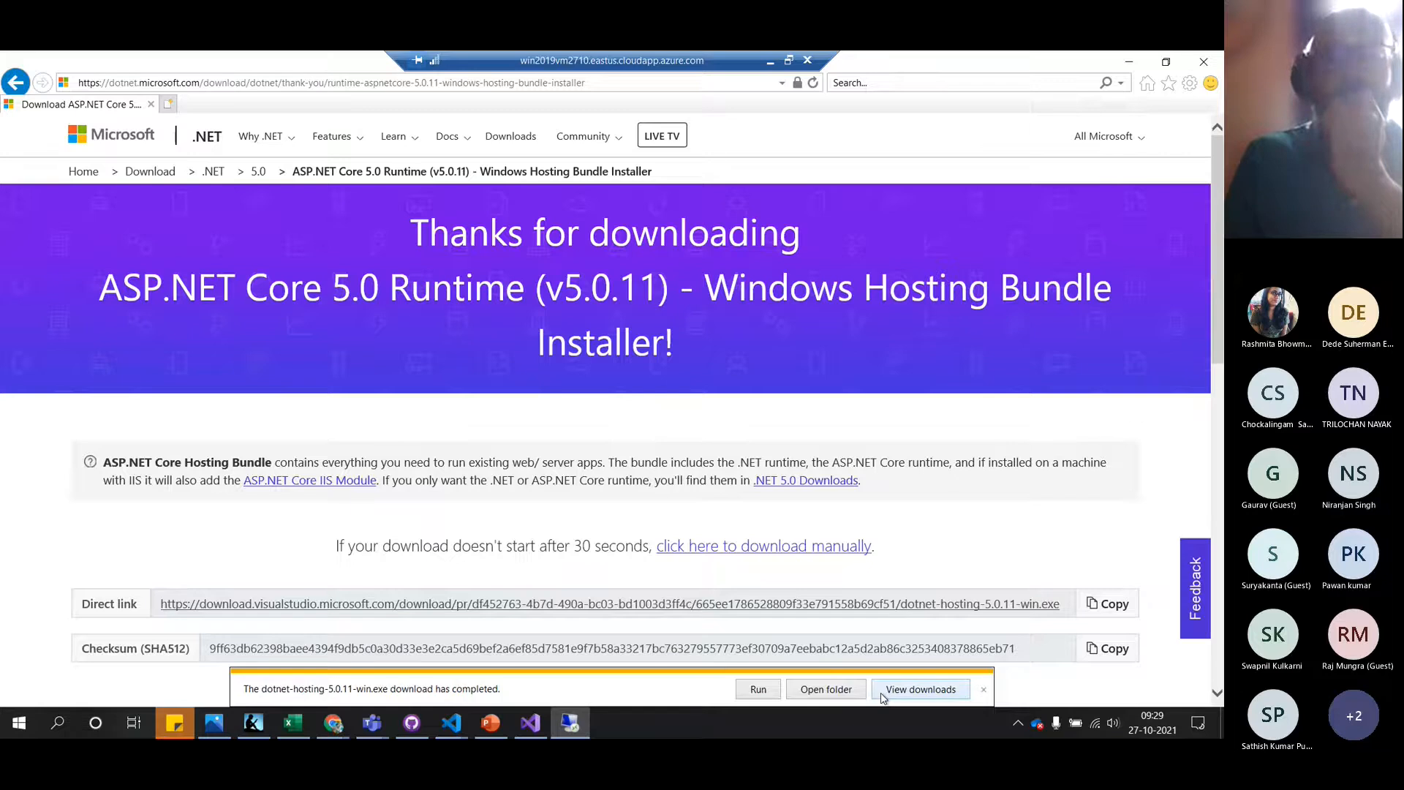
click(825, 695)
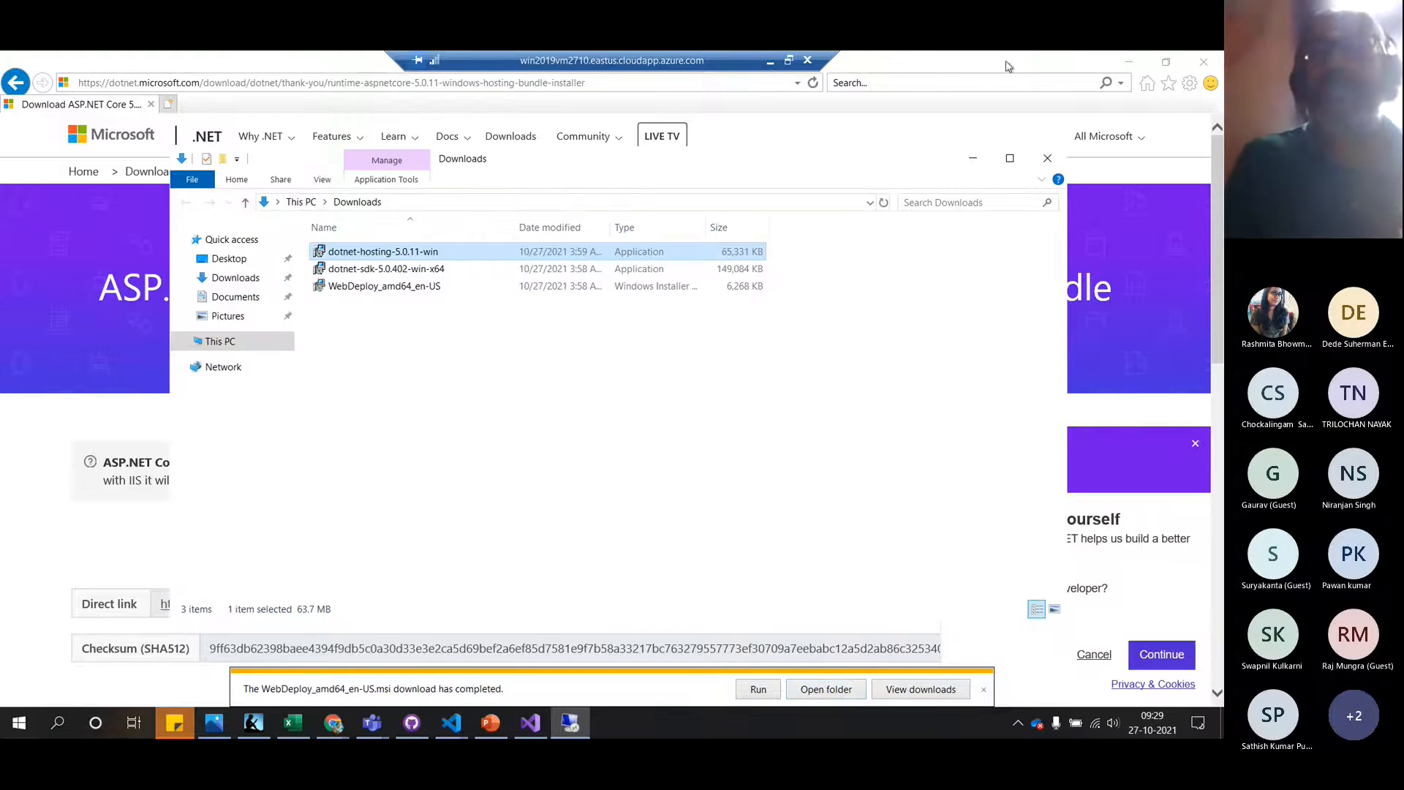
Maximize the Downloads folder and refresh its listing of the three installers
click(1010, 159)
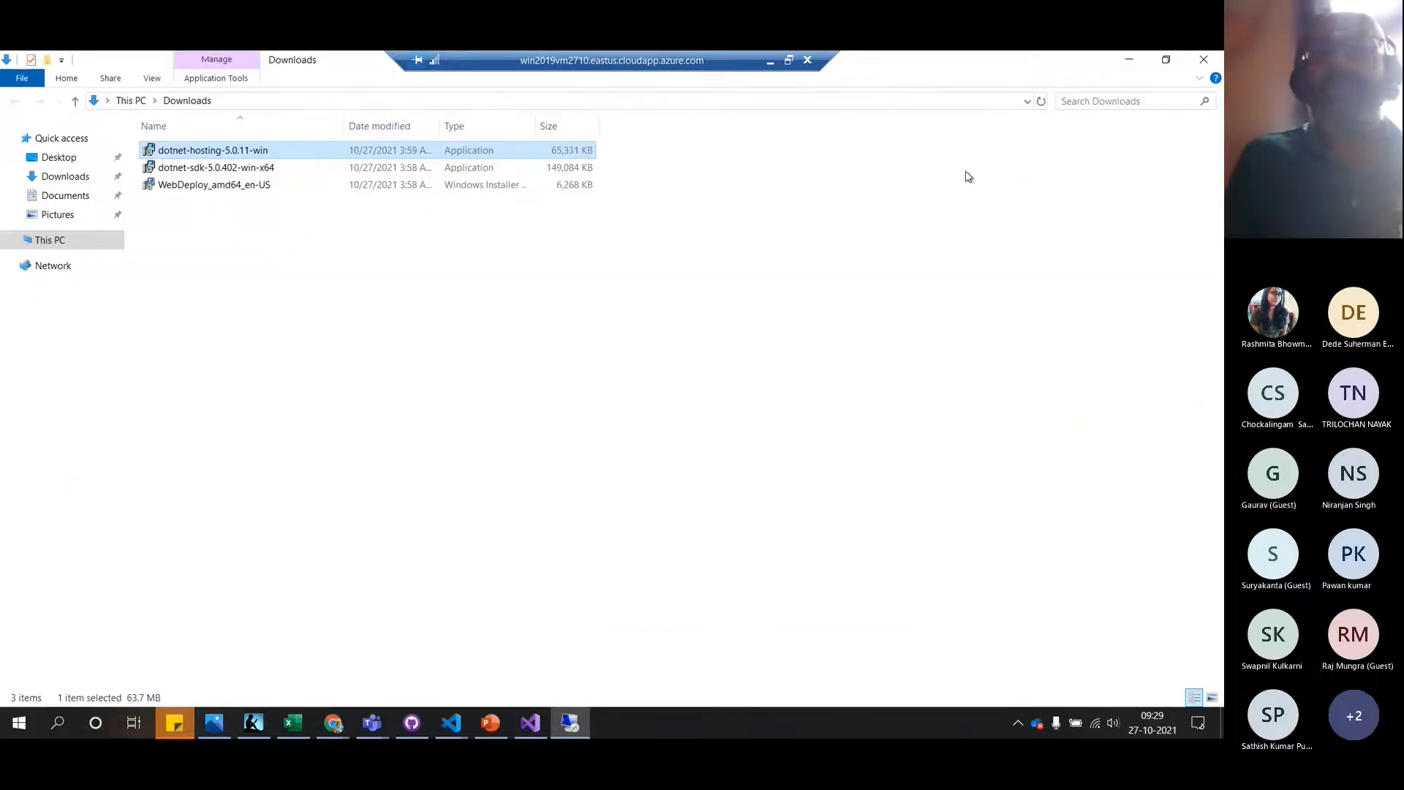
right_click(413, 280)
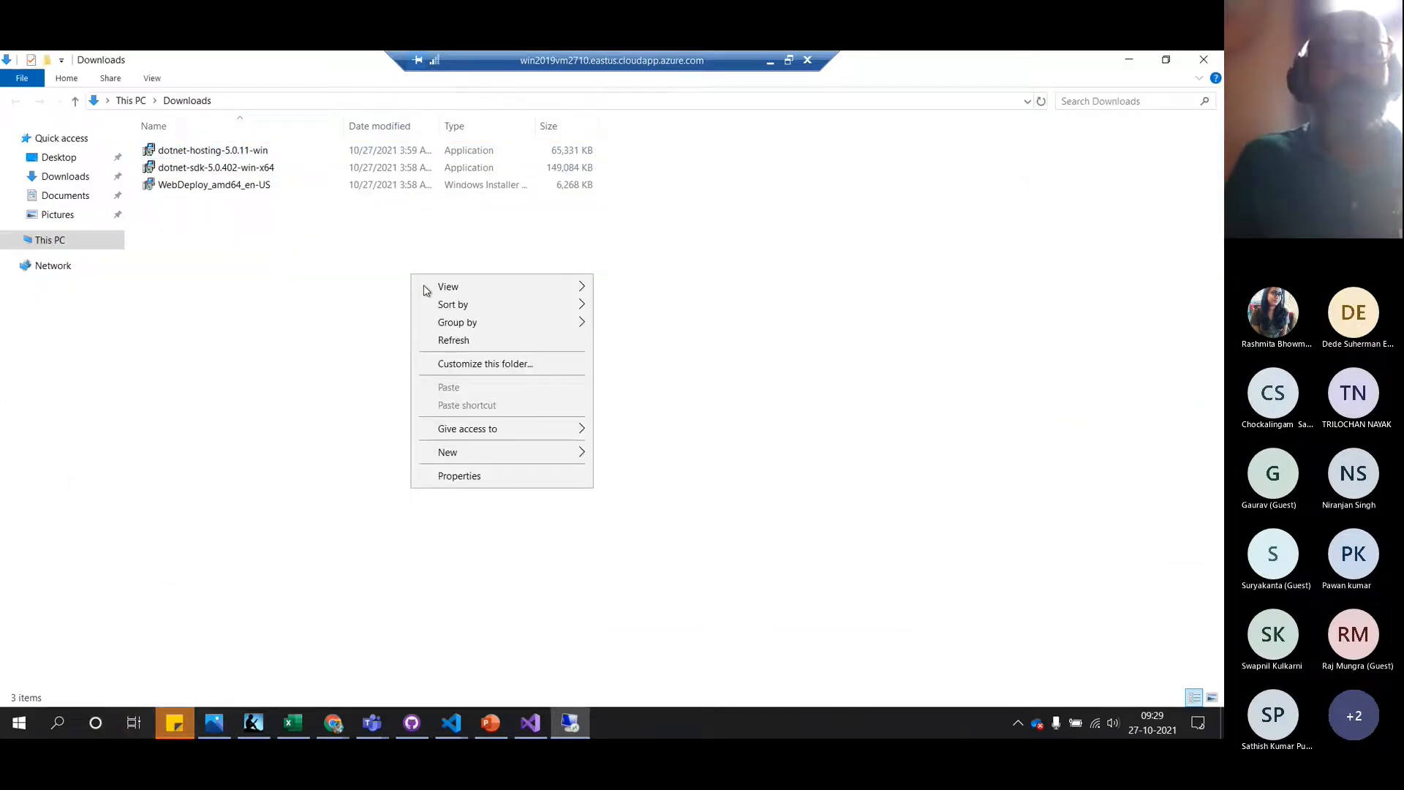
click(454, 341)
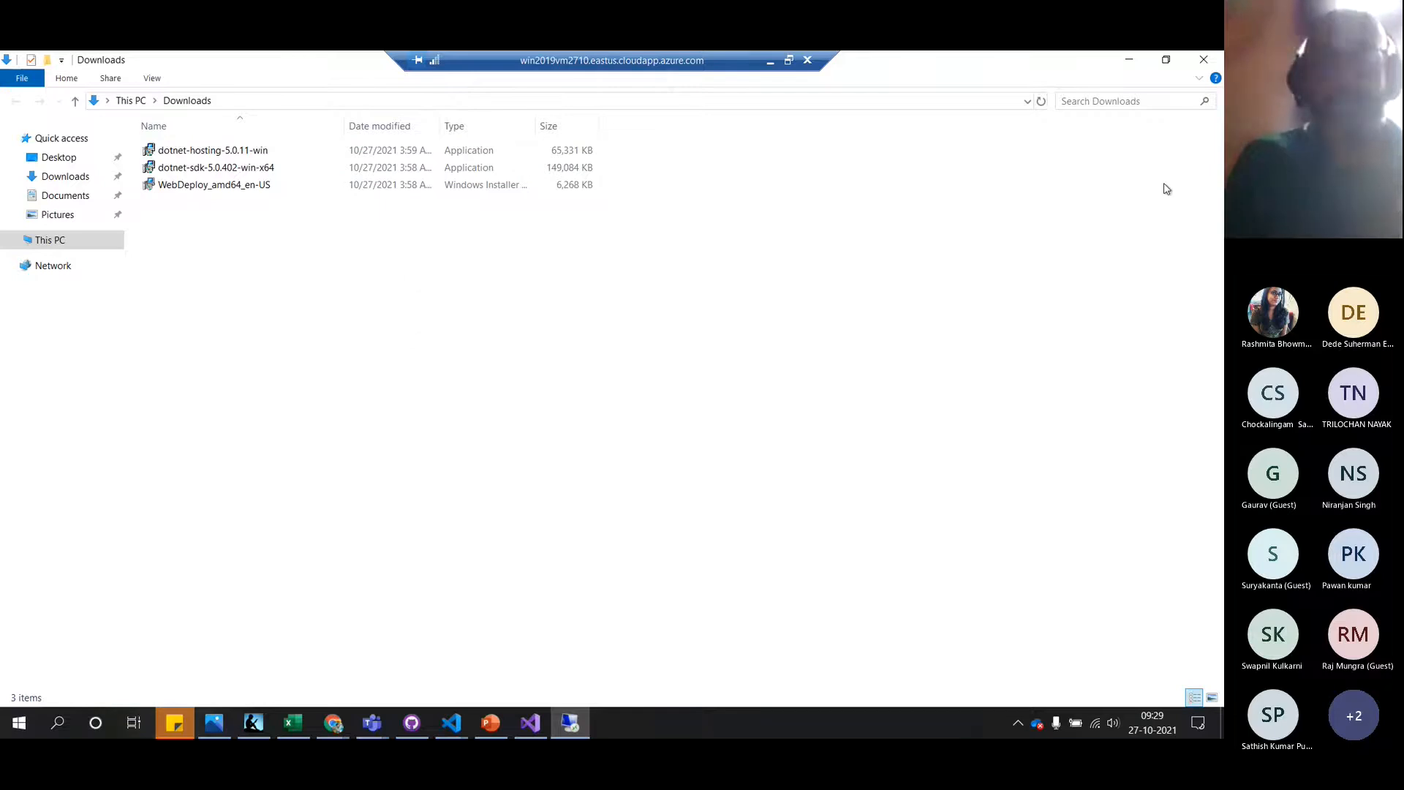
Minimize File Explorer and Internet Explorer to reveal Server Manager
key(super)
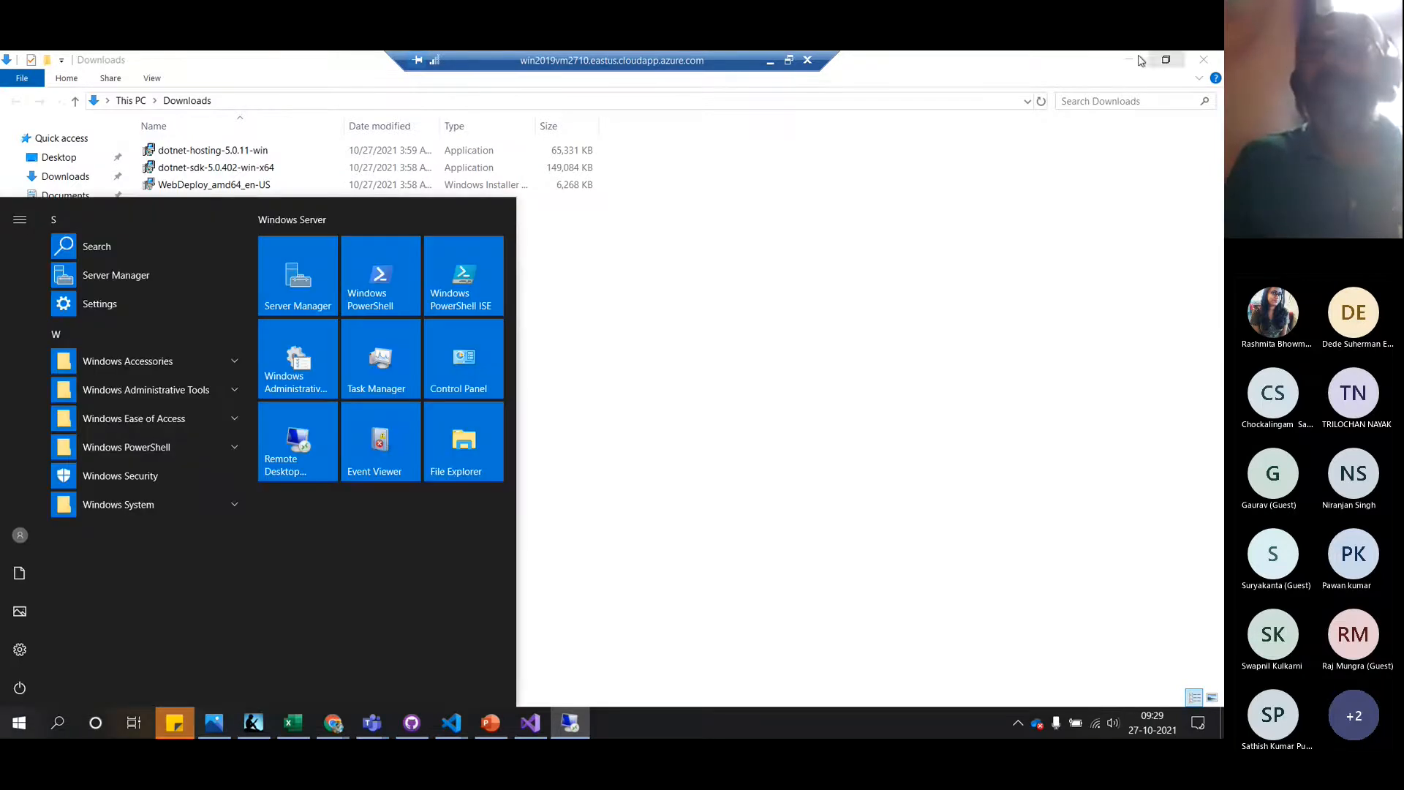
click(1132, 66)
click(1131, 65)
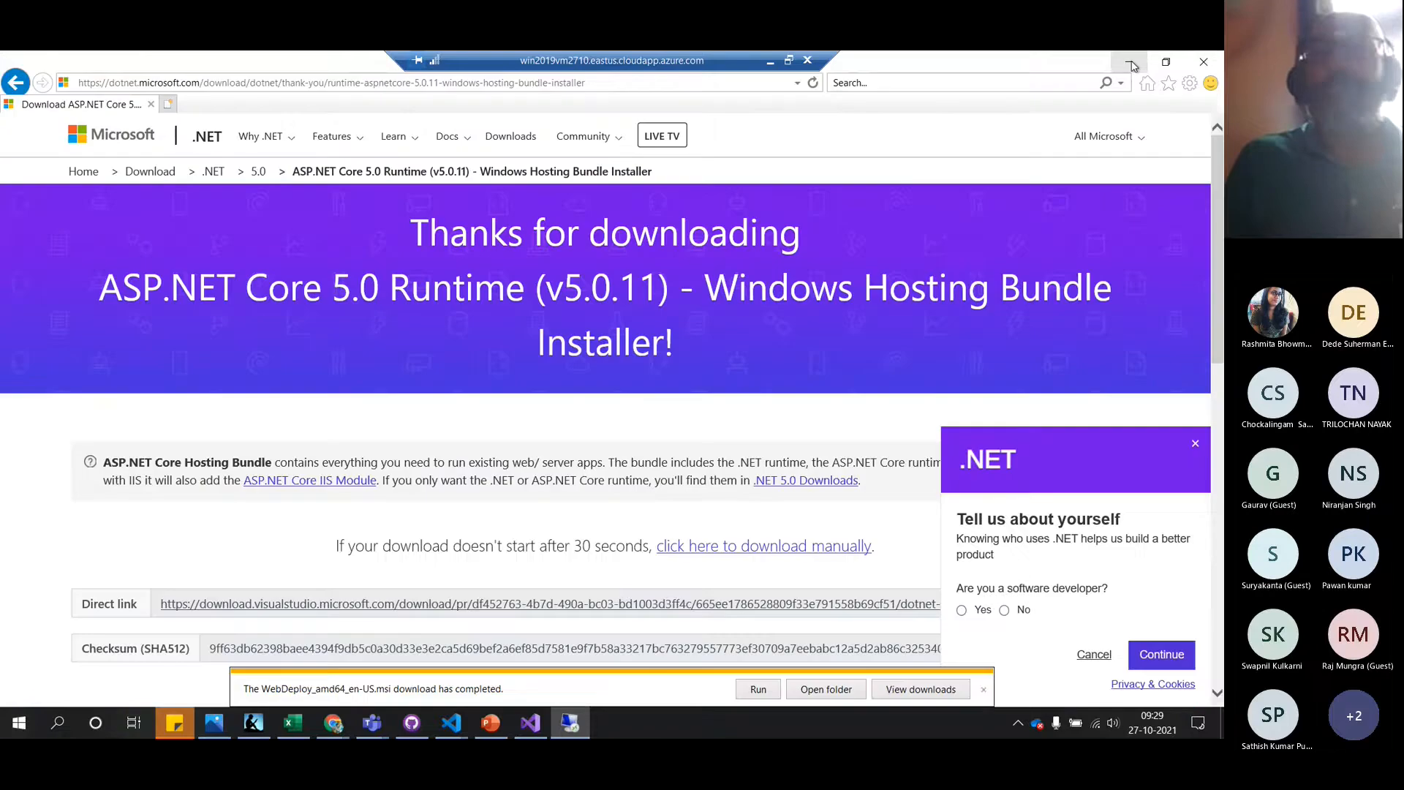
click(1131, 66)
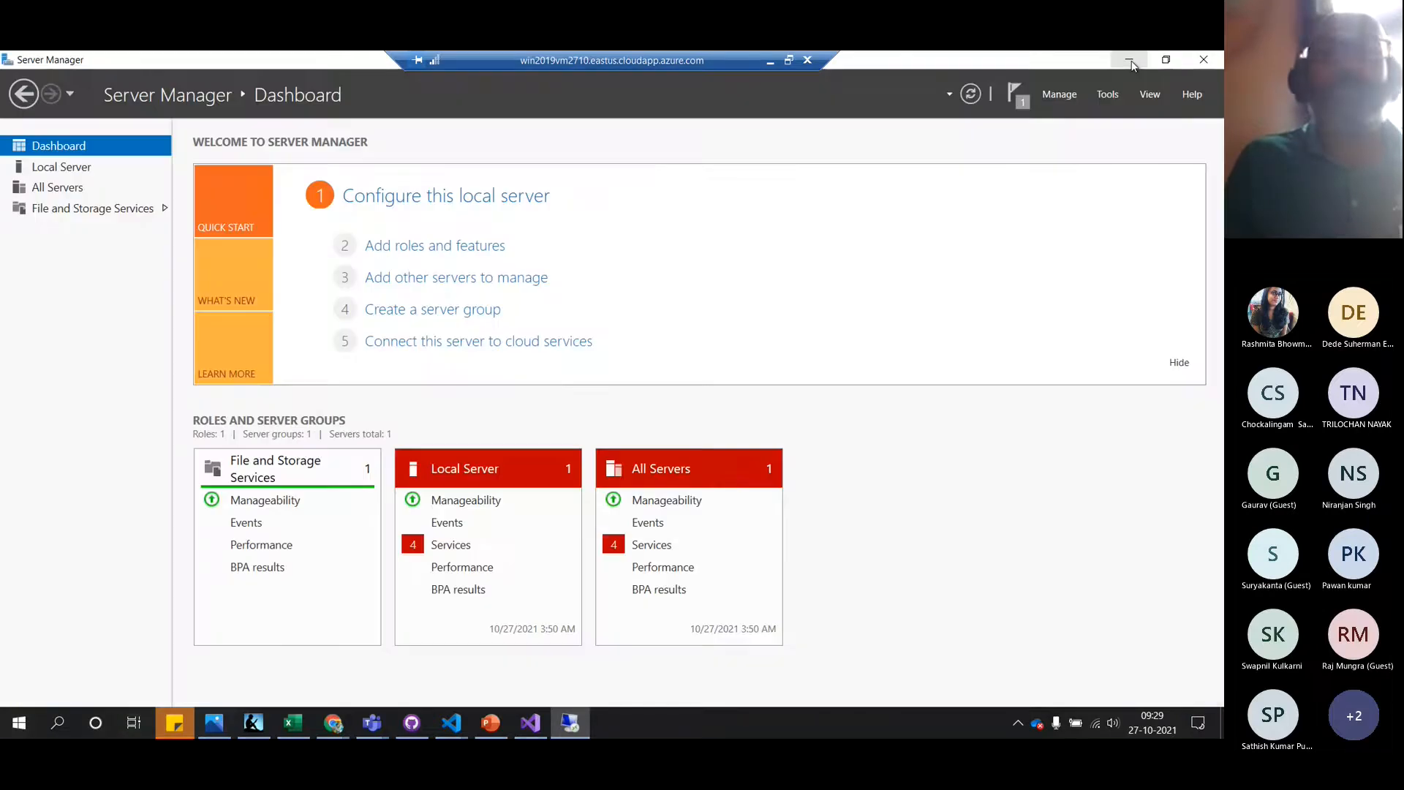
Check the feature installation progress in Server Manager's notifications, then window the remote session
click(84, 170)
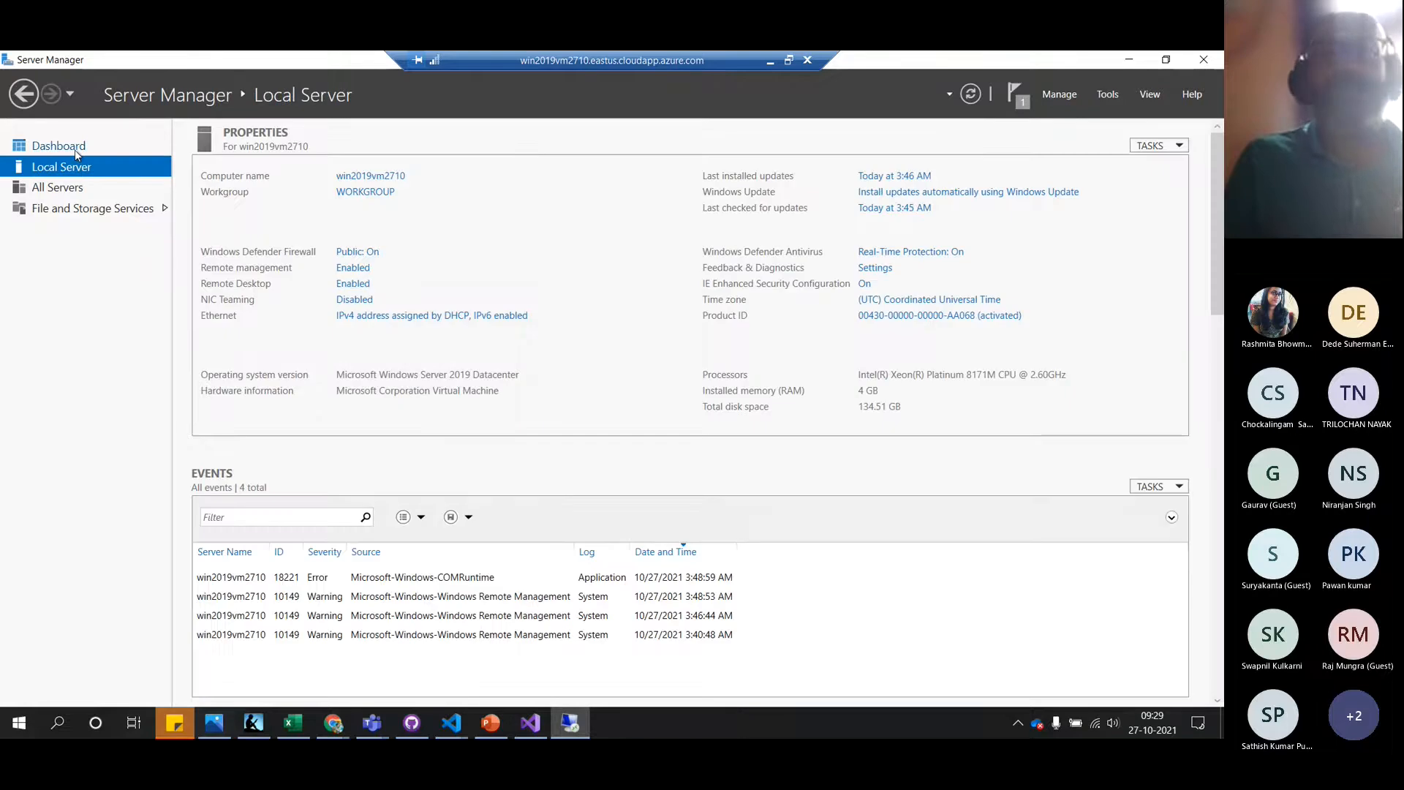
click(76, 152)
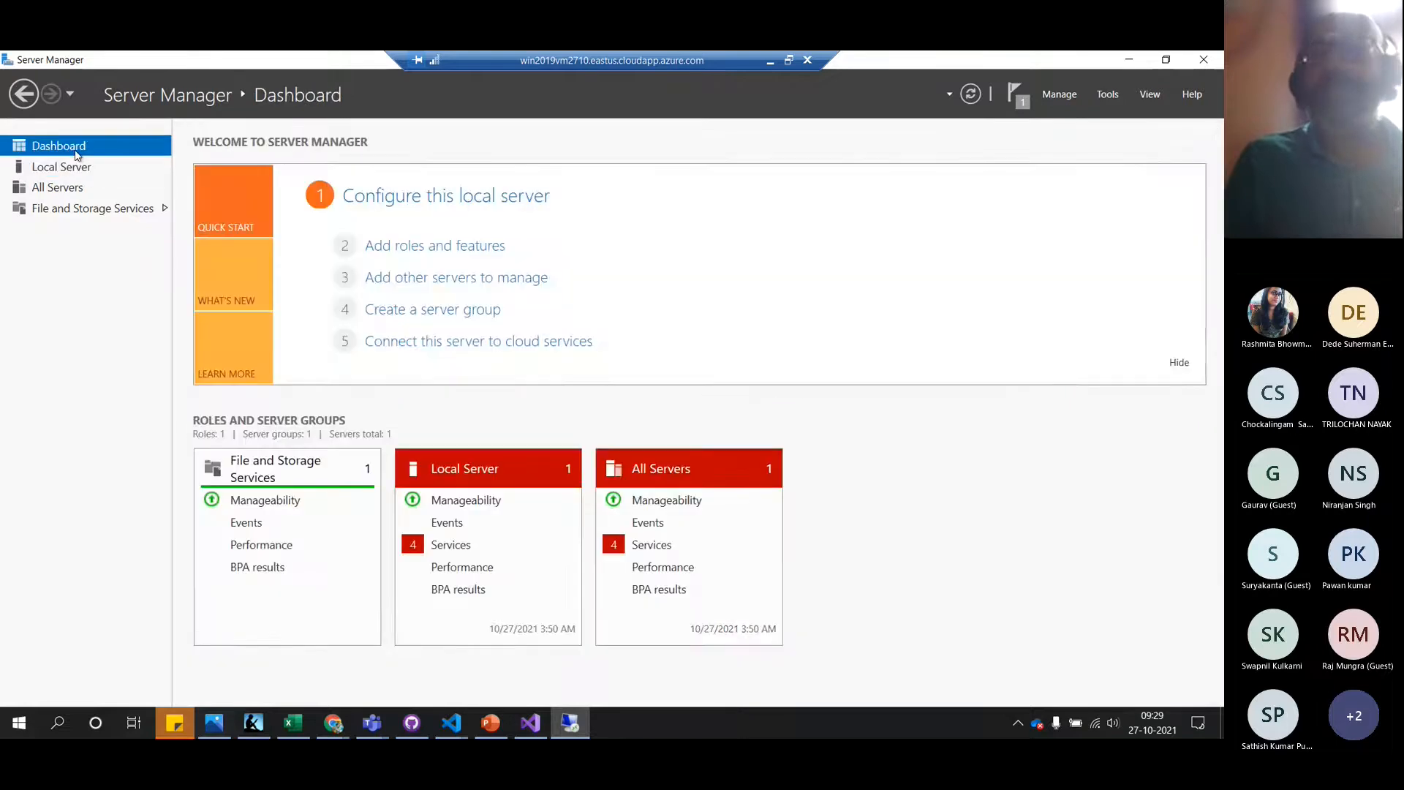
click(1027, 99)
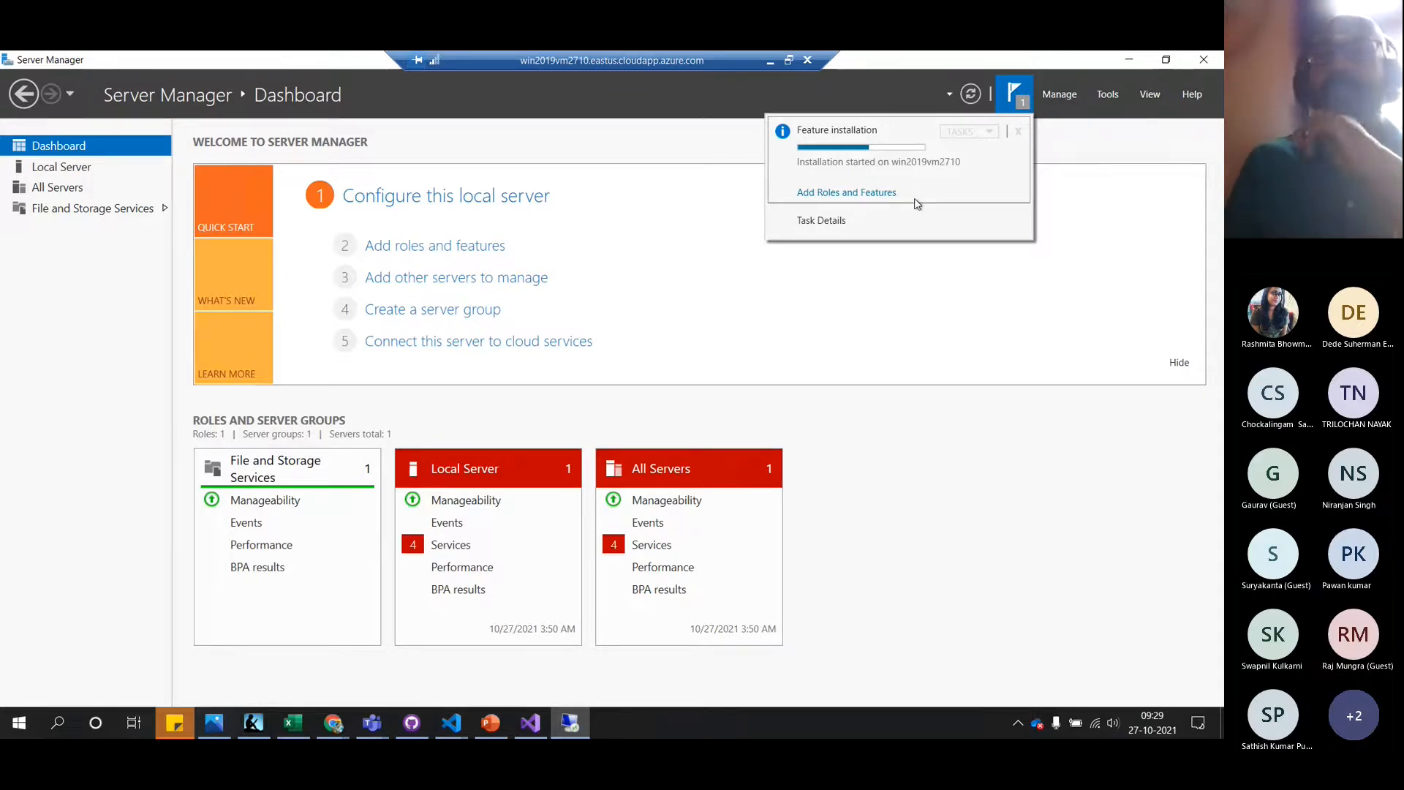
click(787, 62)
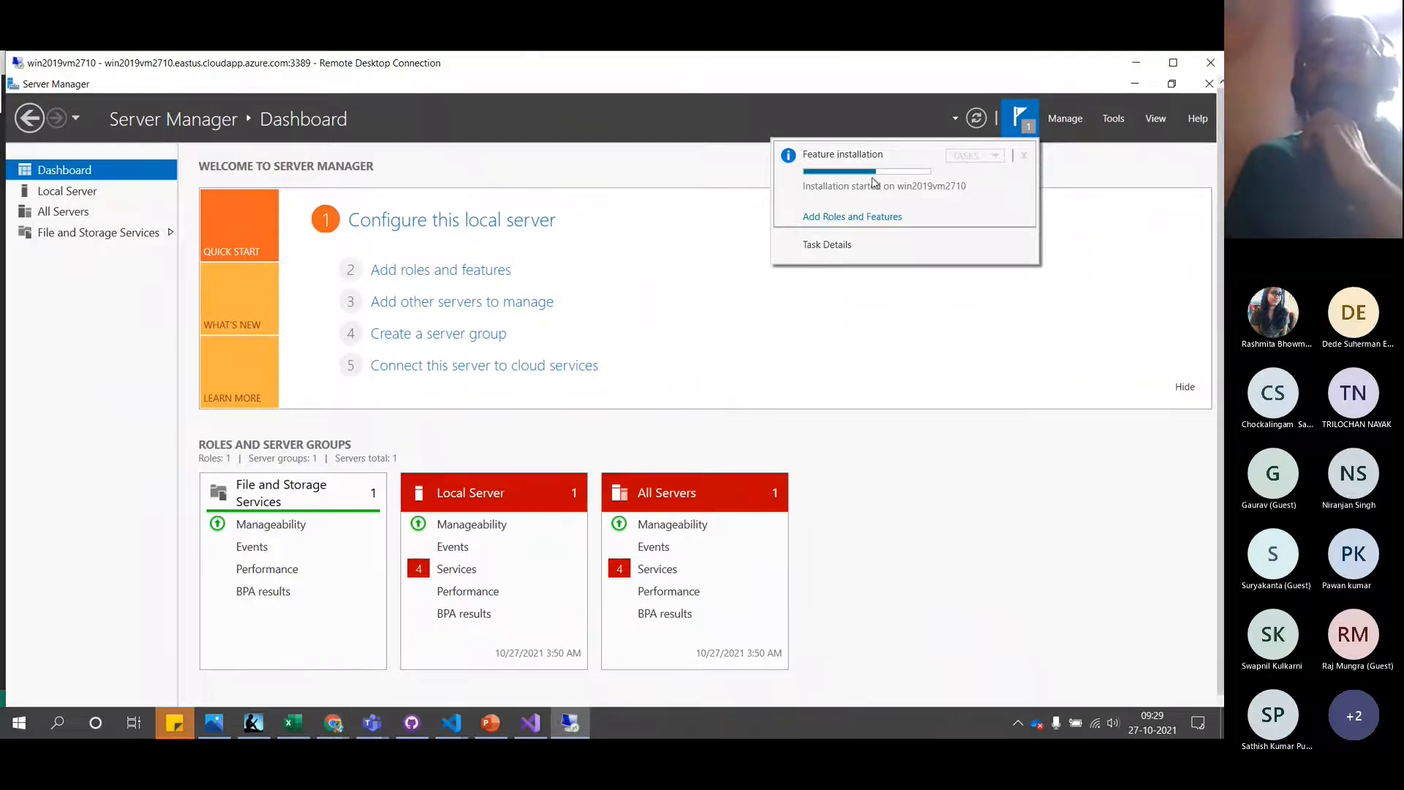
click(335, 731)
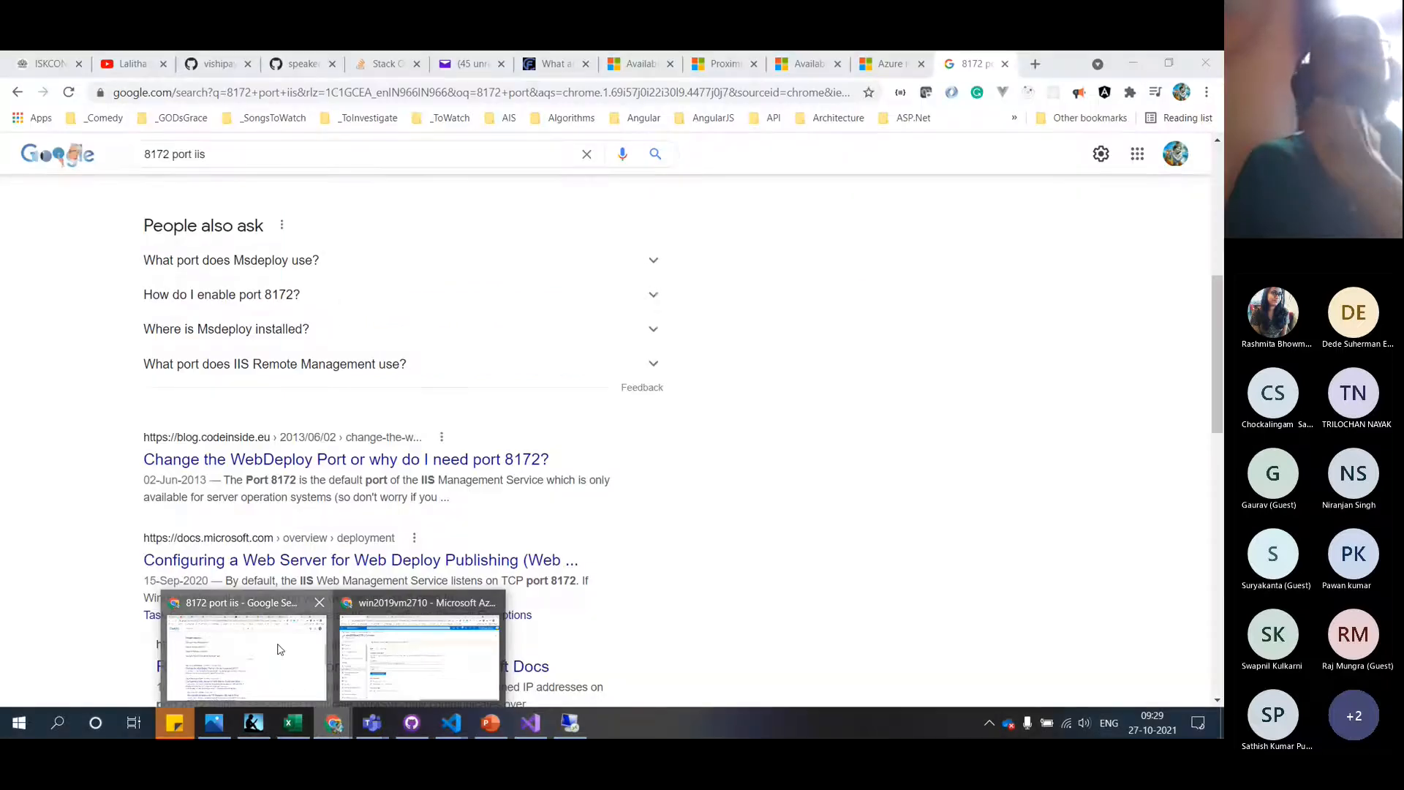
Review the README preview's topic list, then return to Chrome's '8172 port iis' results
click(278, 648)
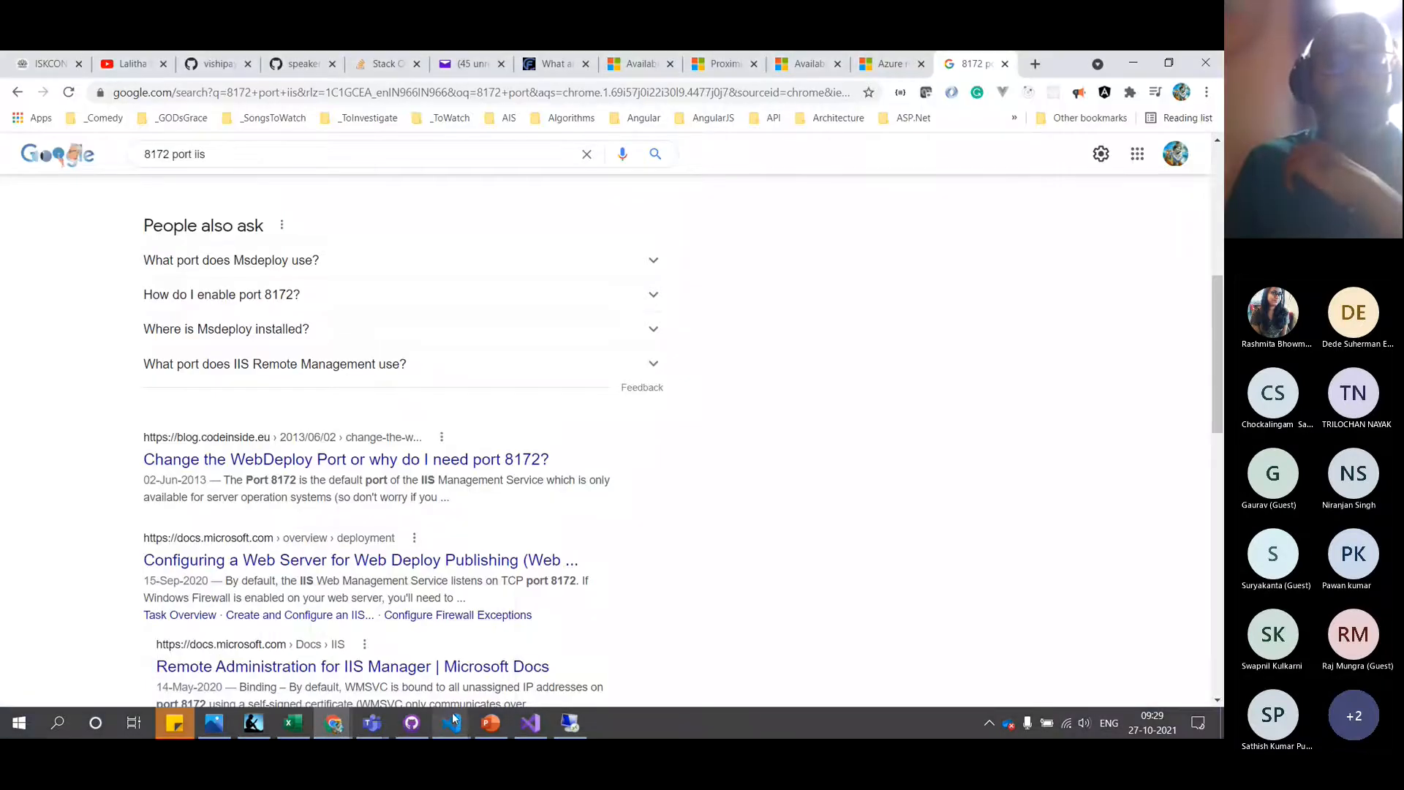
mouse_move(452, 712)
click(542, 653)
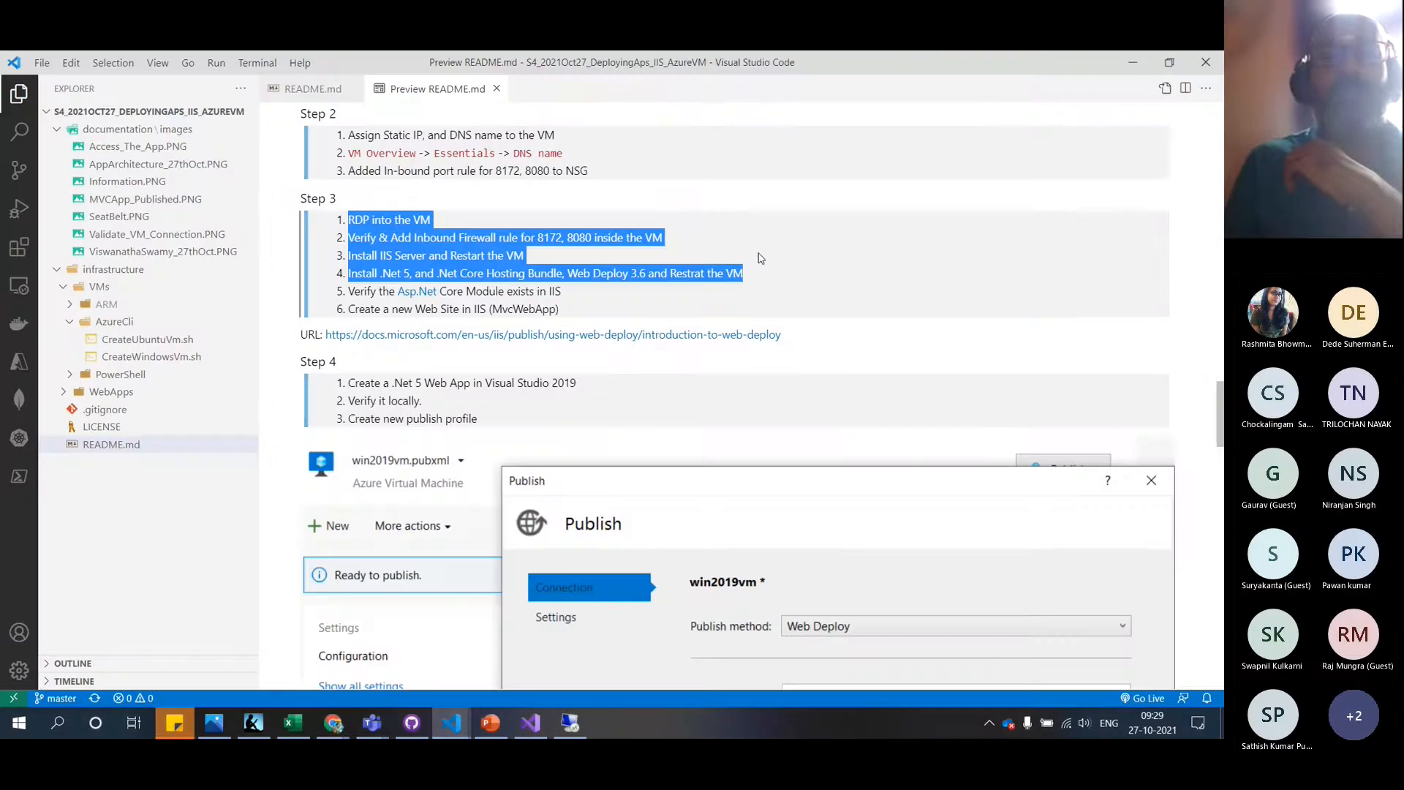
scroll(758, 262, up, 8)
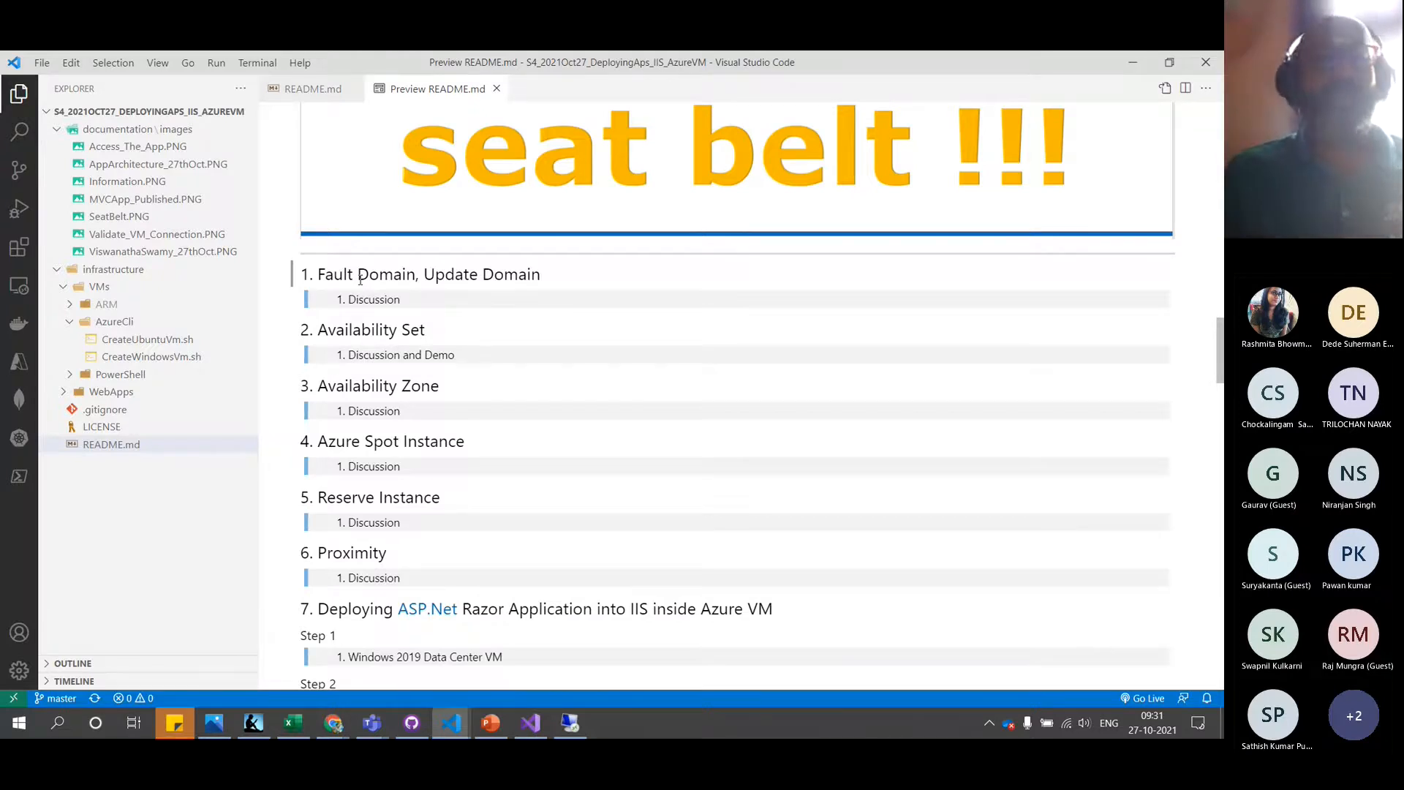
key(alt+Tab)
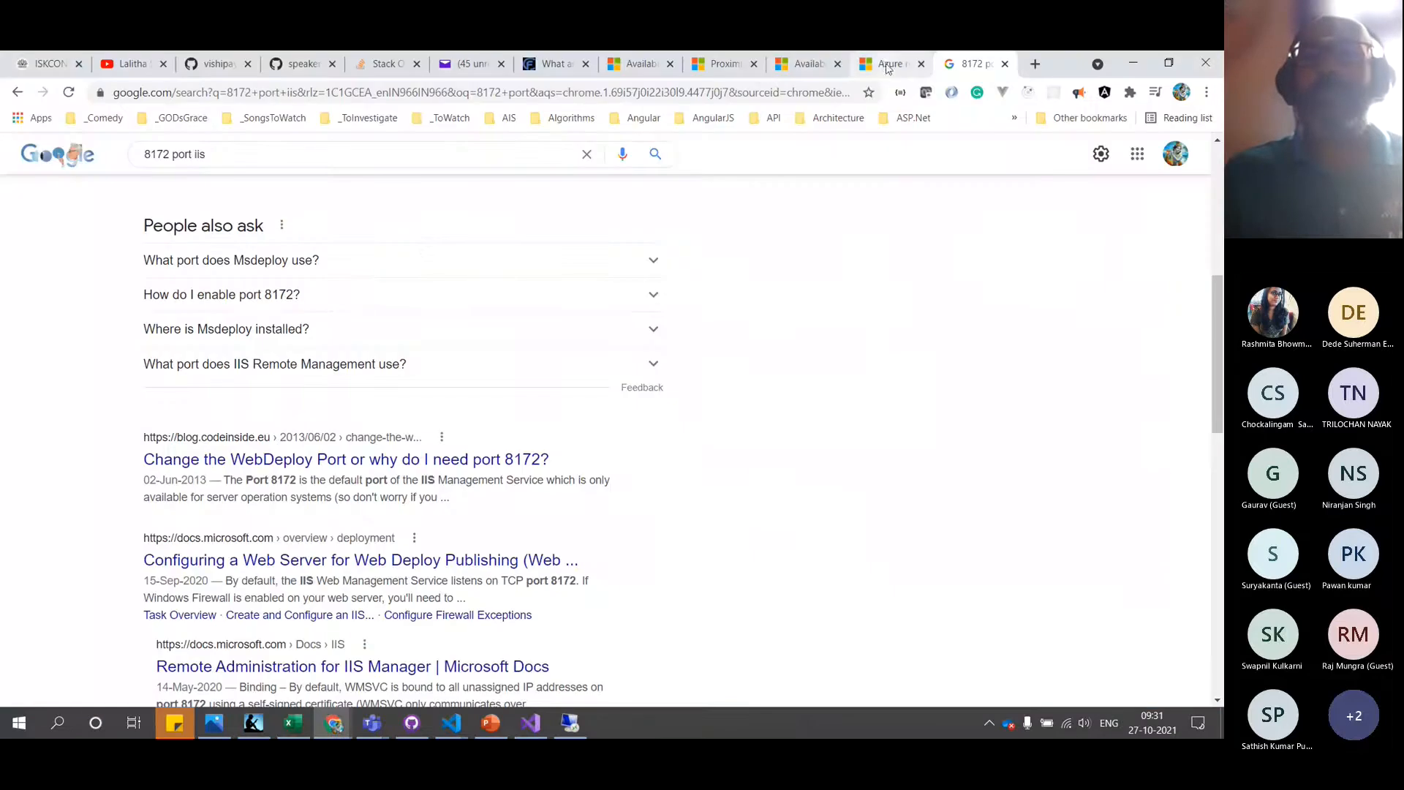
Open the Availability sets overview and scroll to its fault and update domain diagram
click(628, 69)
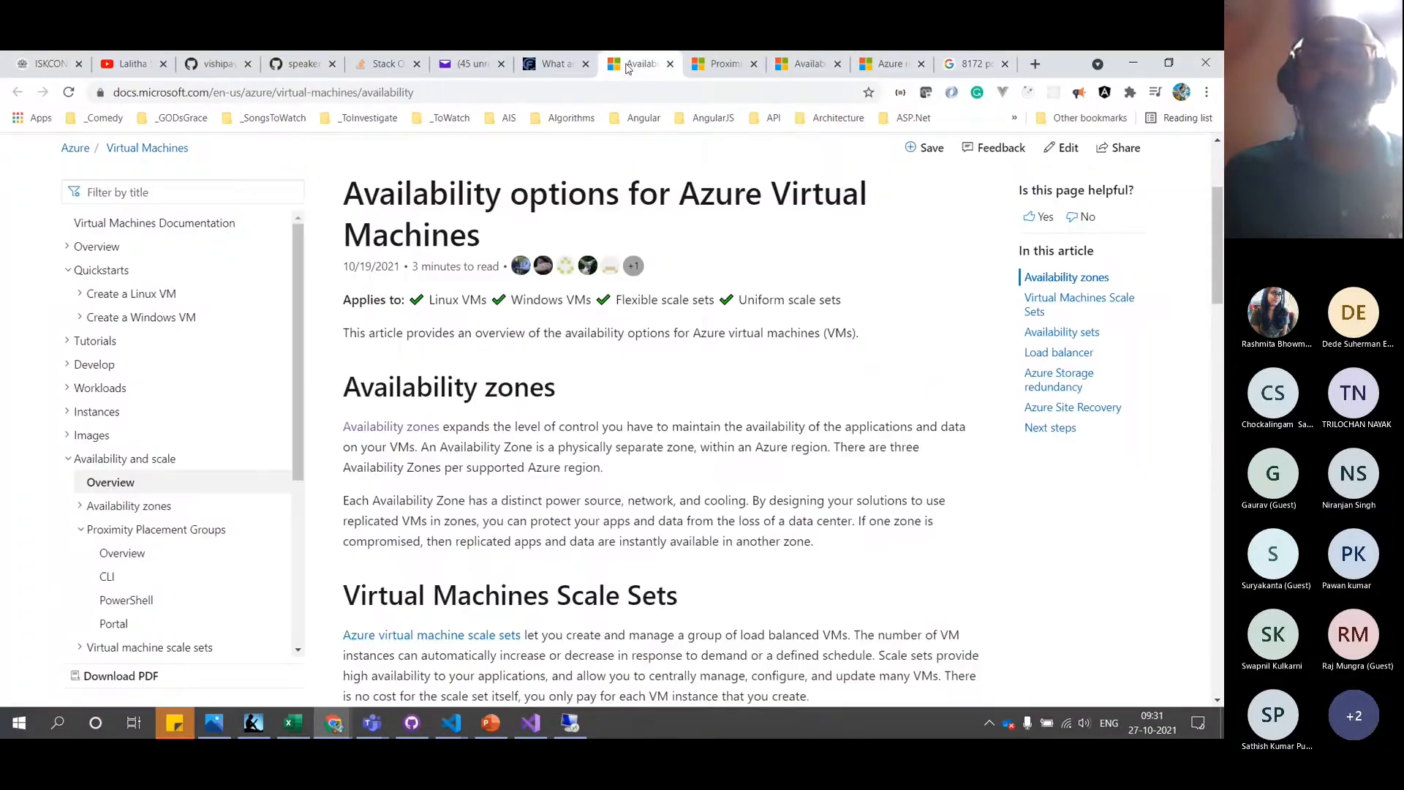
click(809, 67)
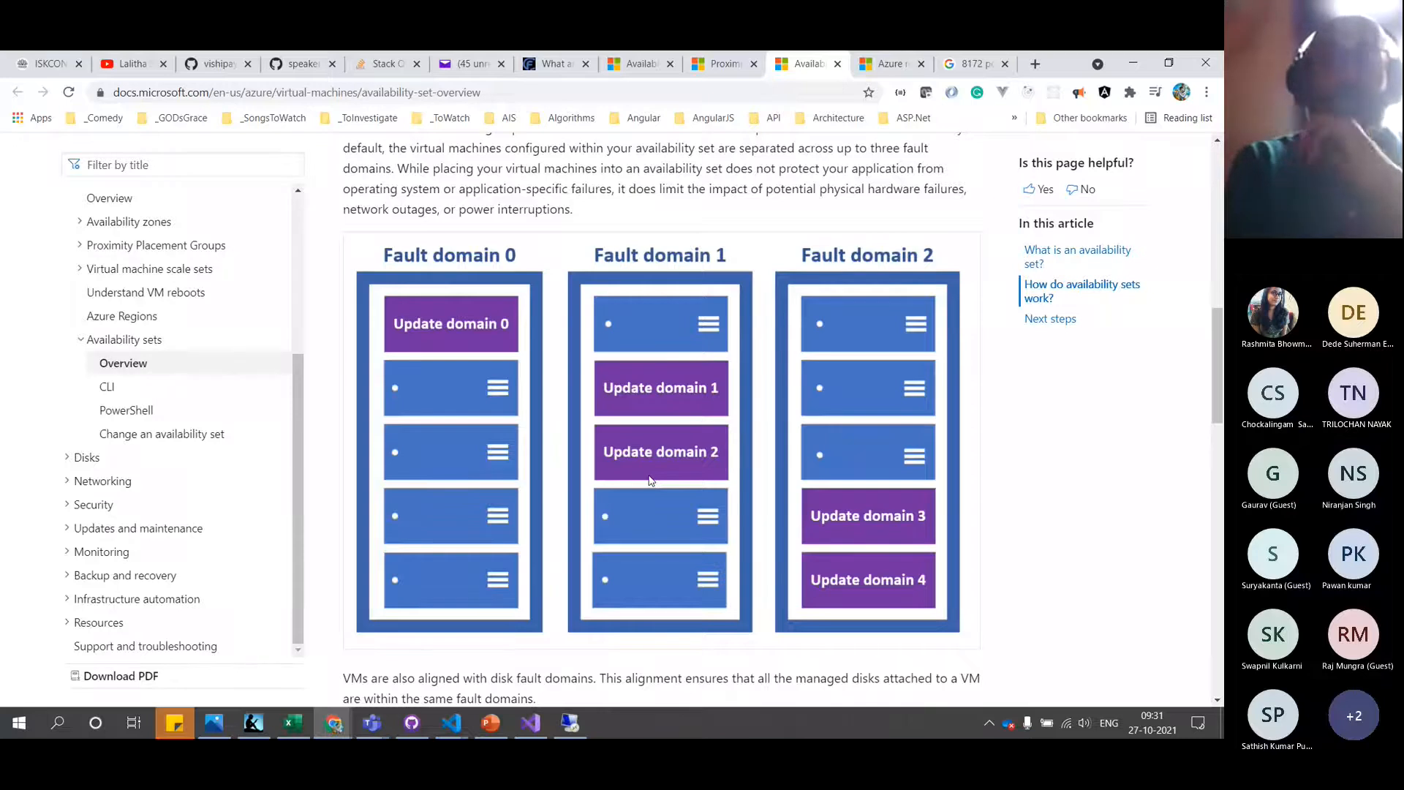
click(571, 724)
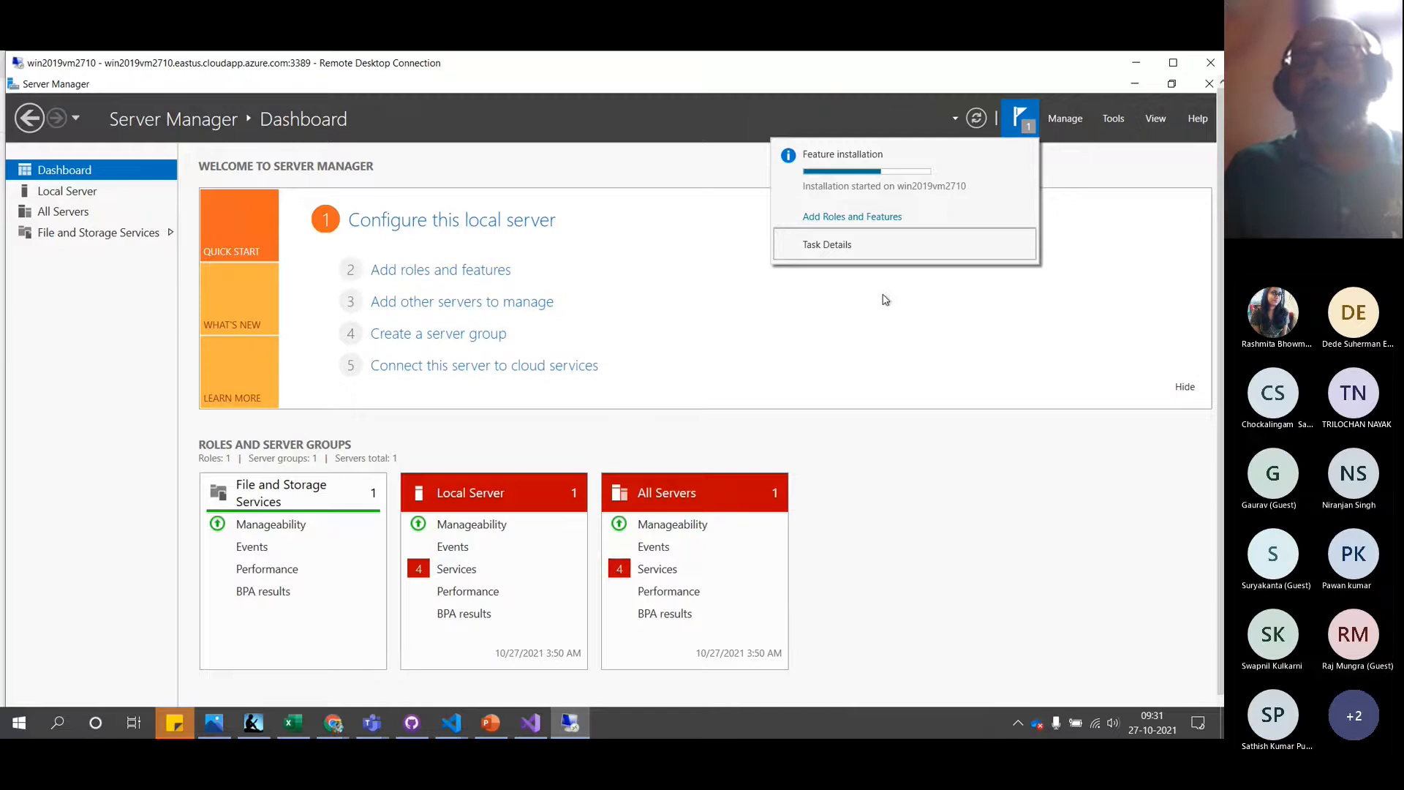
key(alt+Tab)
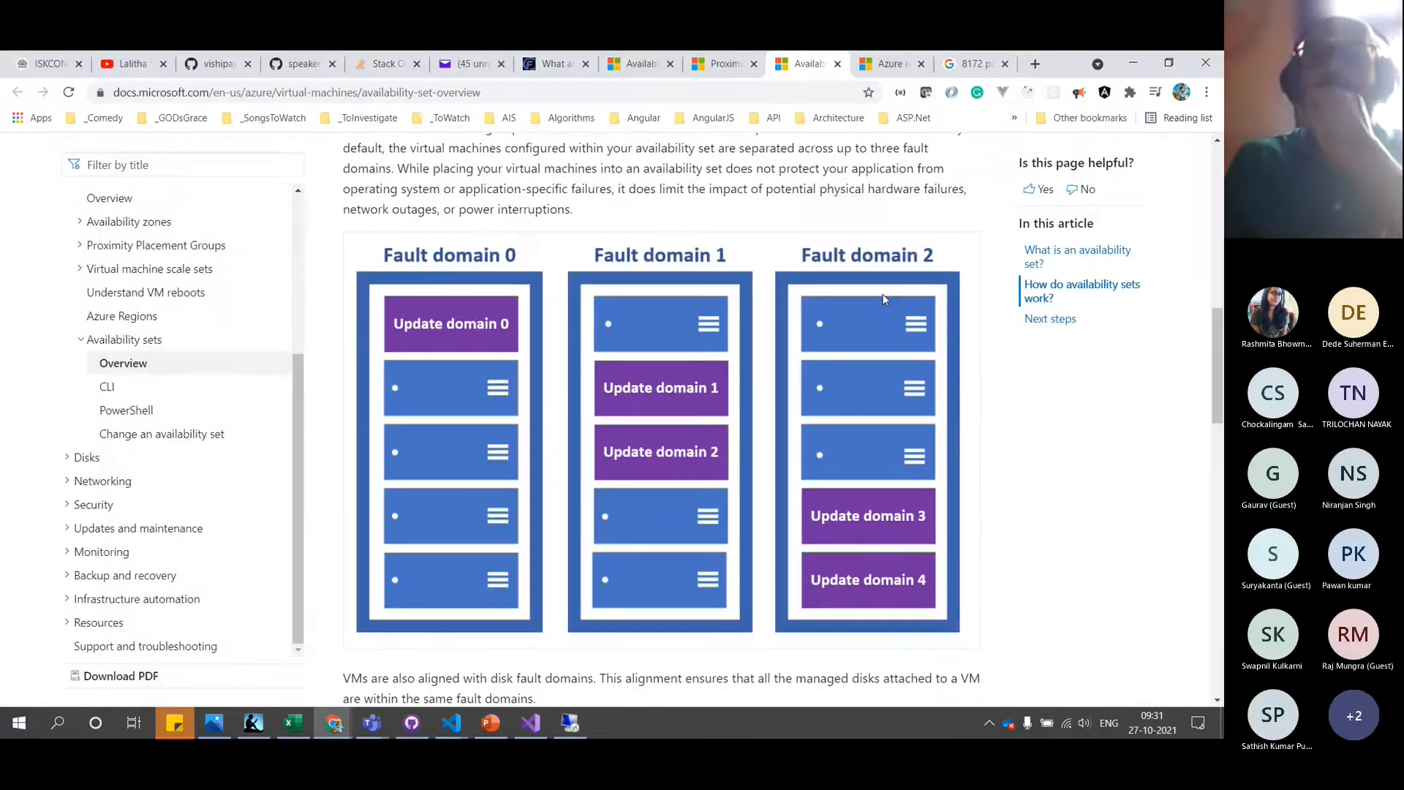
scroll(883, 299, up, 1)
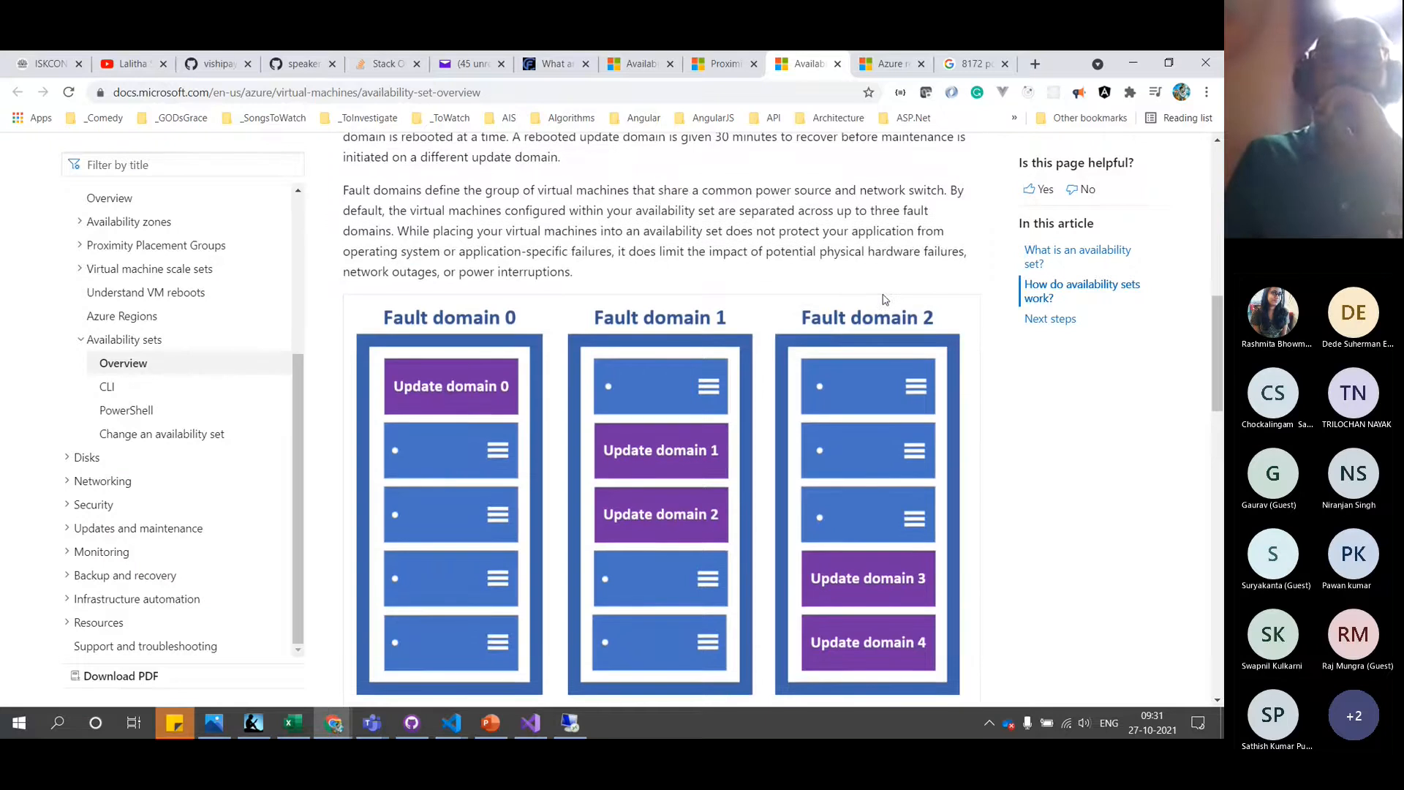
scroll(884, 299, up, 1)
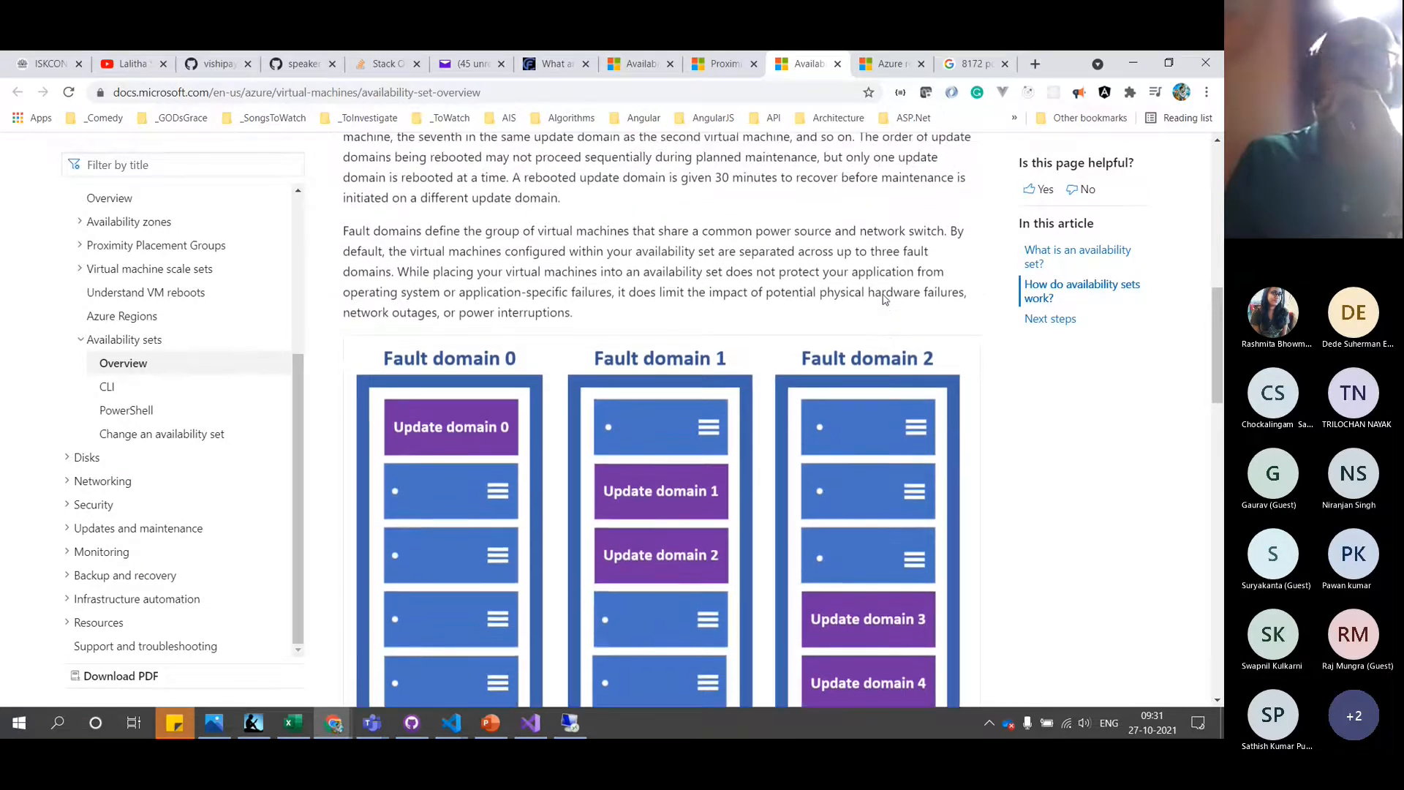
scroll(884, 296, up, 1)
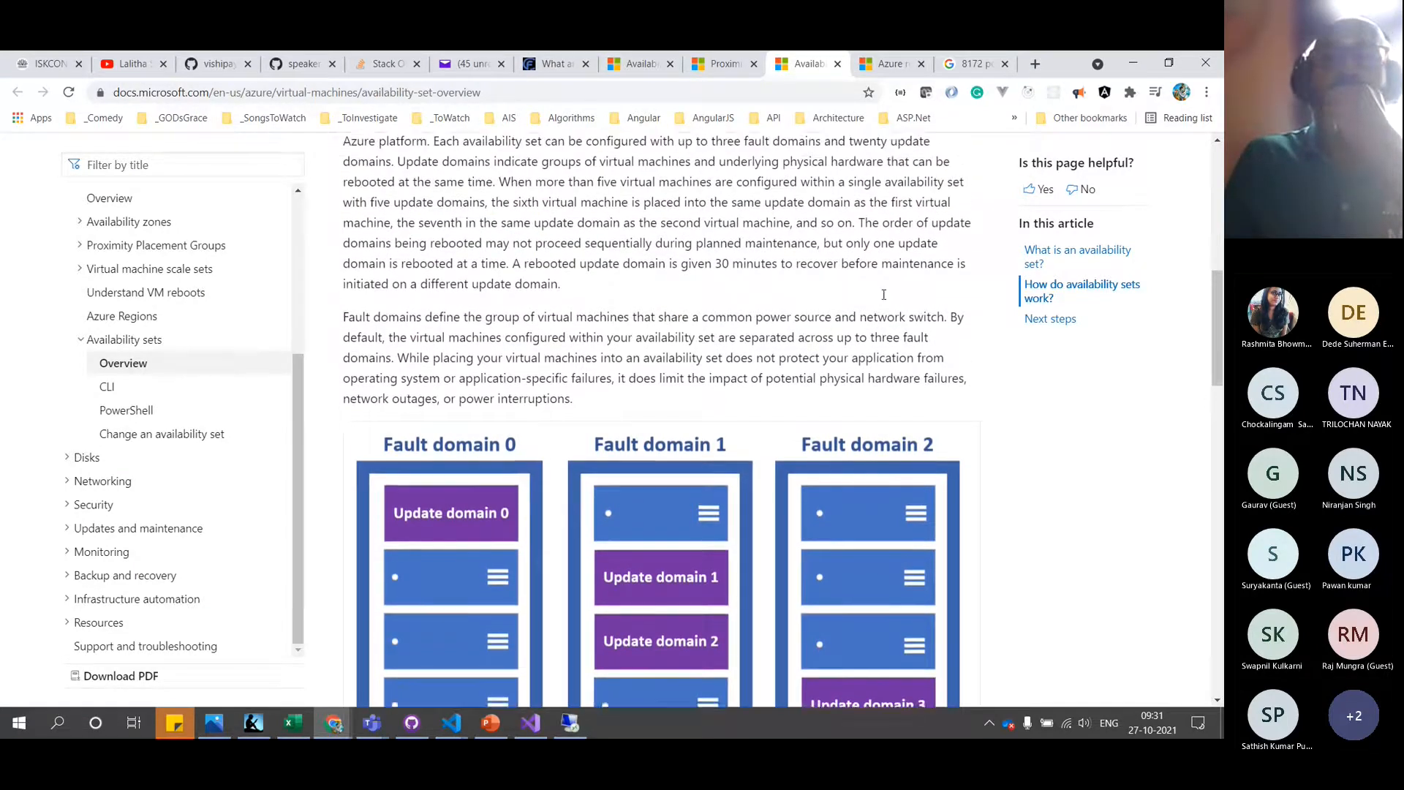
scroll(885, 299, down, 3)
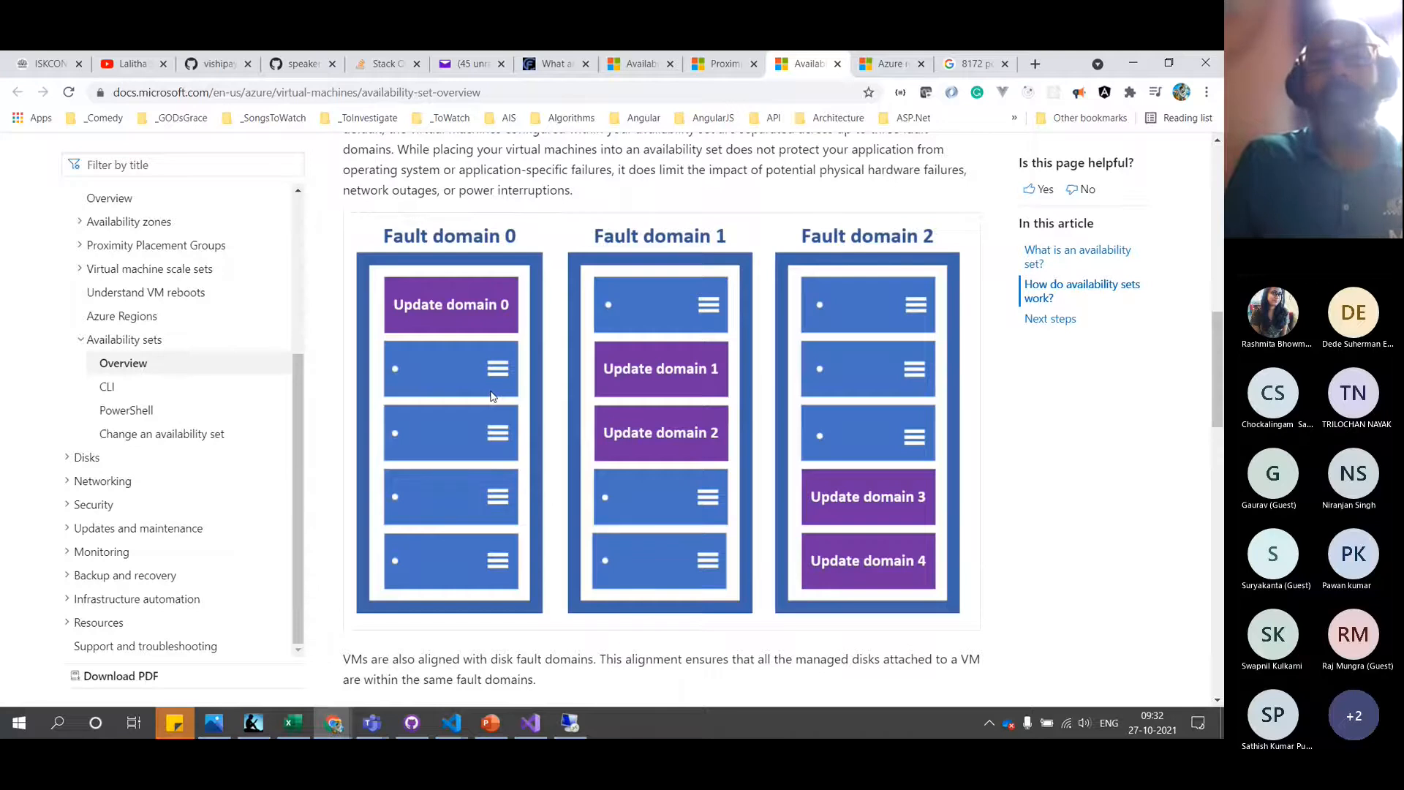
scroll(490, 396, up, 1)
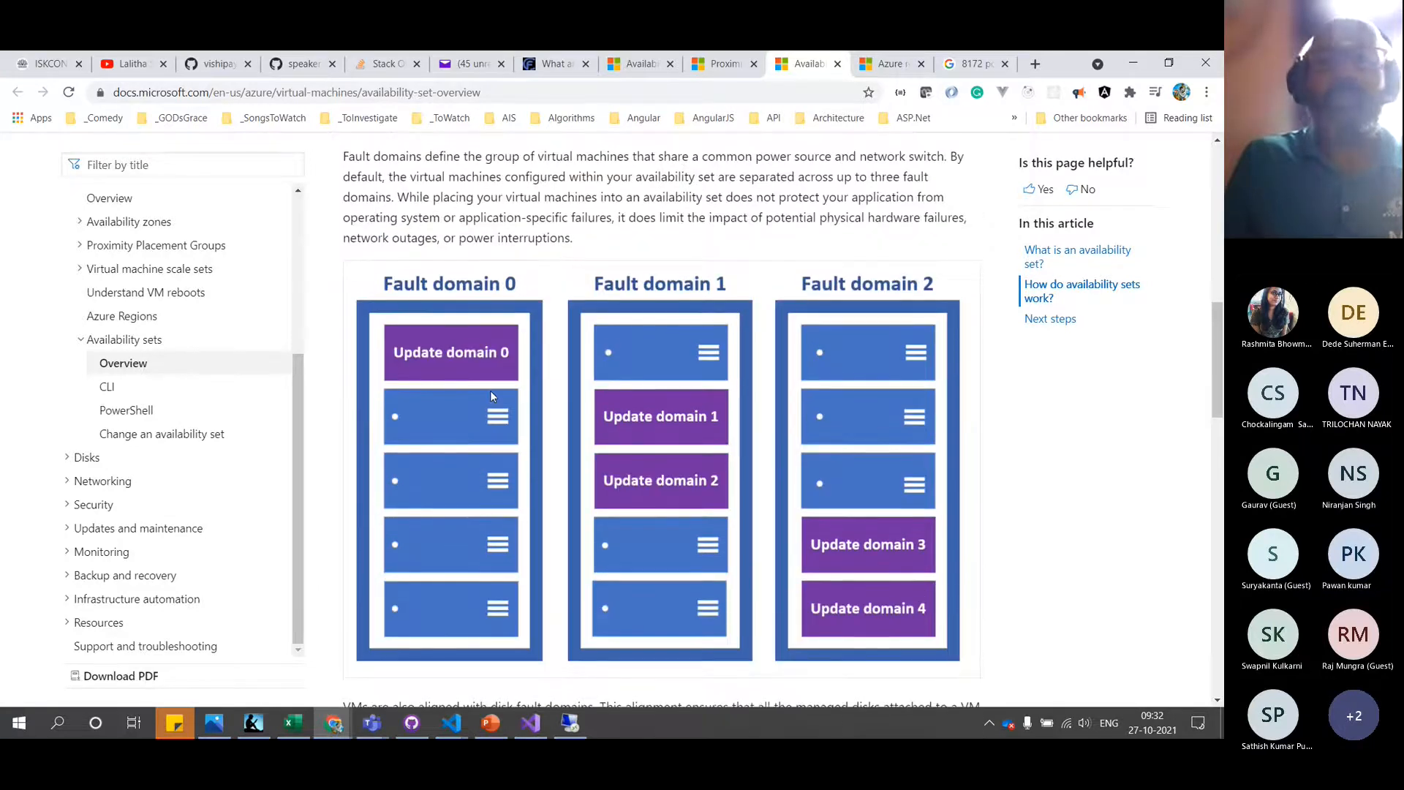
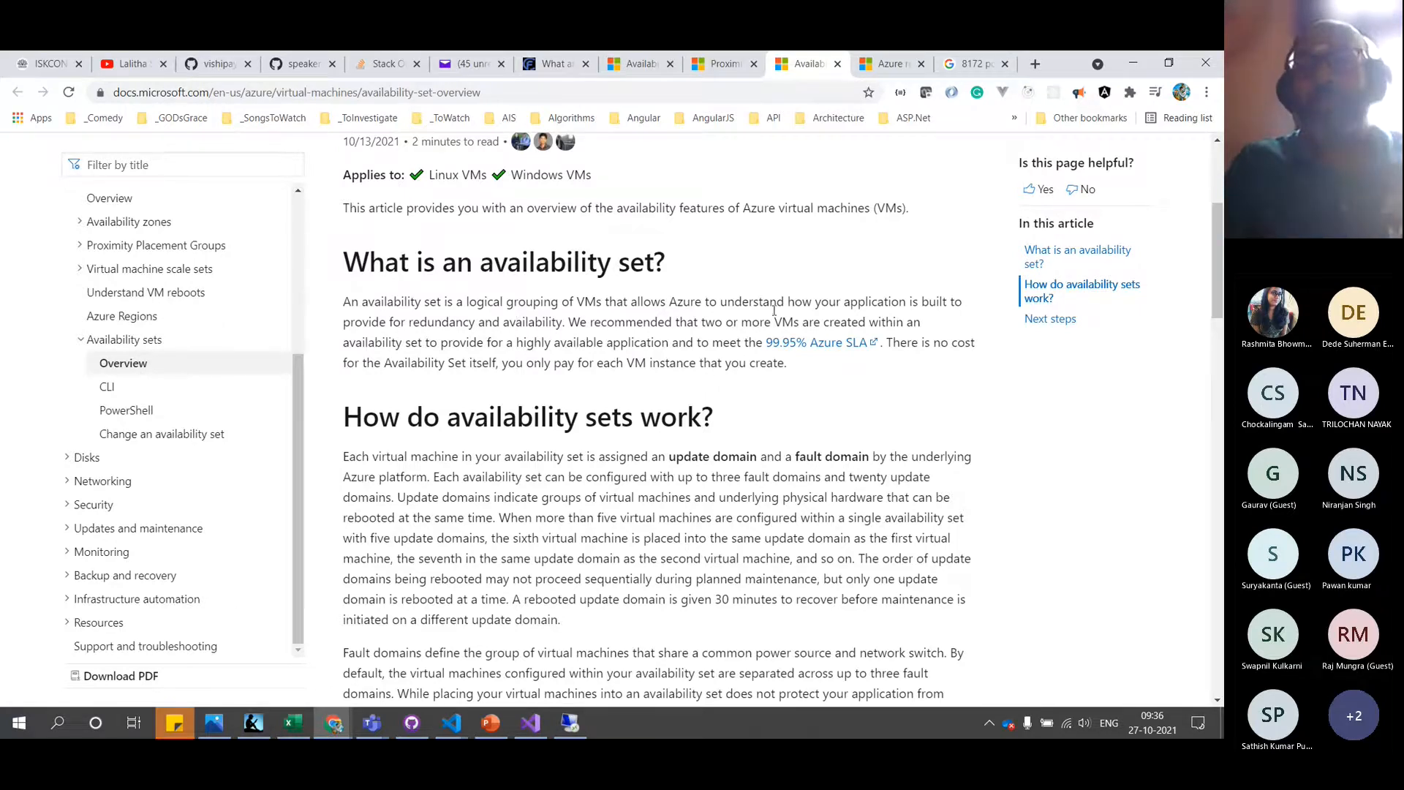
Open the '99.95% Azure SLA' link in a new tab and switch to that SLA page
middle_click(818, 344)
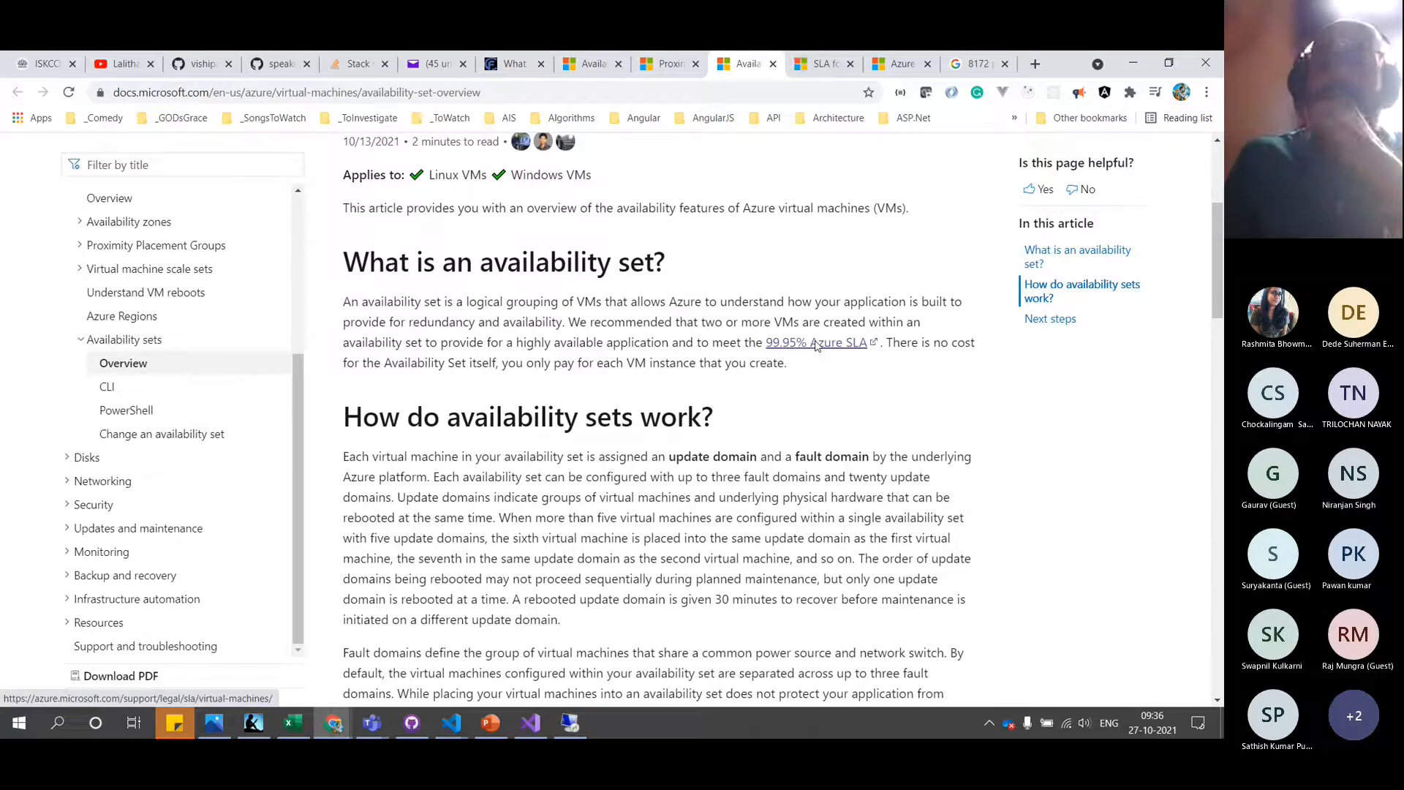
click(823, 64)
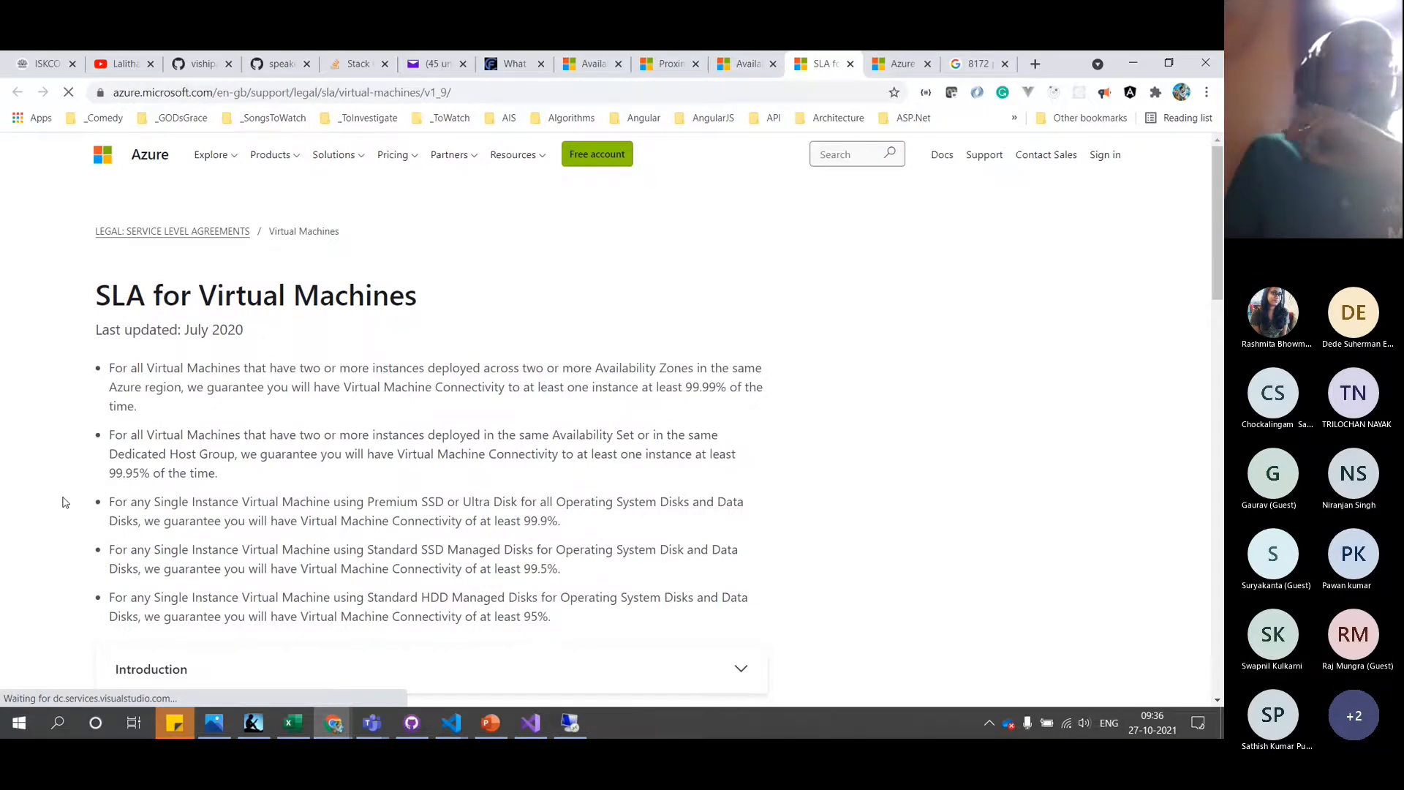
Read the VM connectivity guarantees, 99.99% down to 95%, then return to the availability sets article
scroll(64, 502, down, 1)
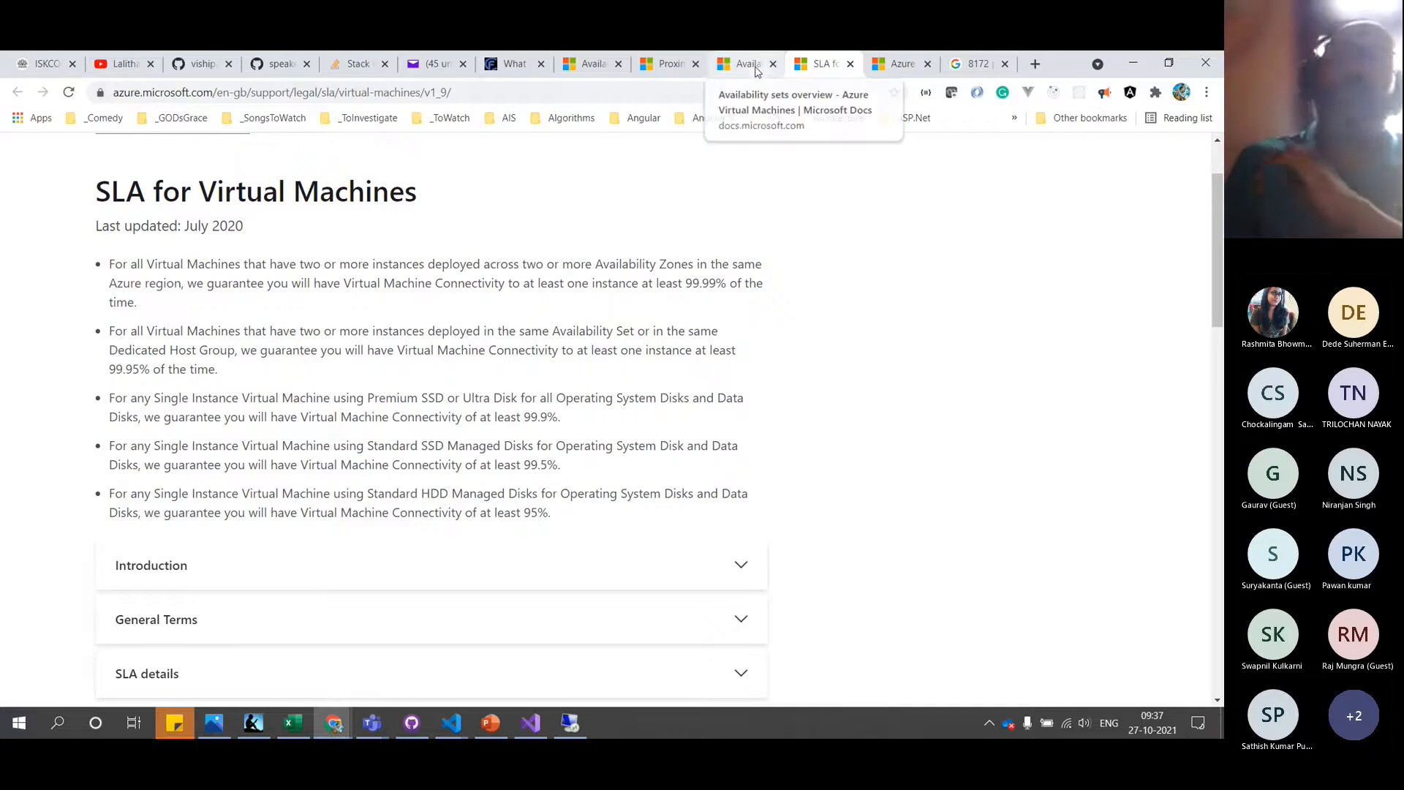
click(755, 71)
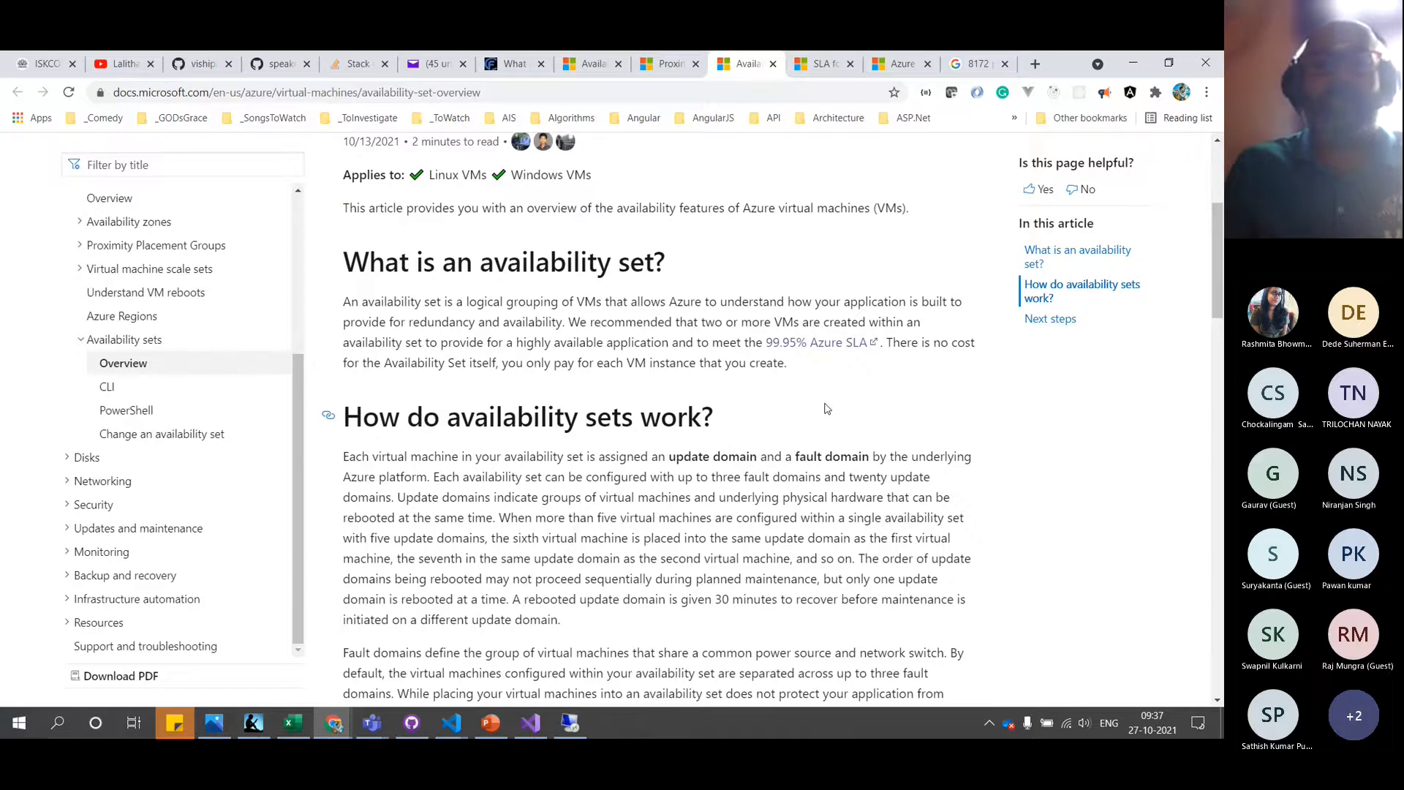
Scroll to the fault and update domain diagram, then bring the Remote Desktop session forward
scroll(827, 407, down, 2)
scroll(827, 407, down, 1)
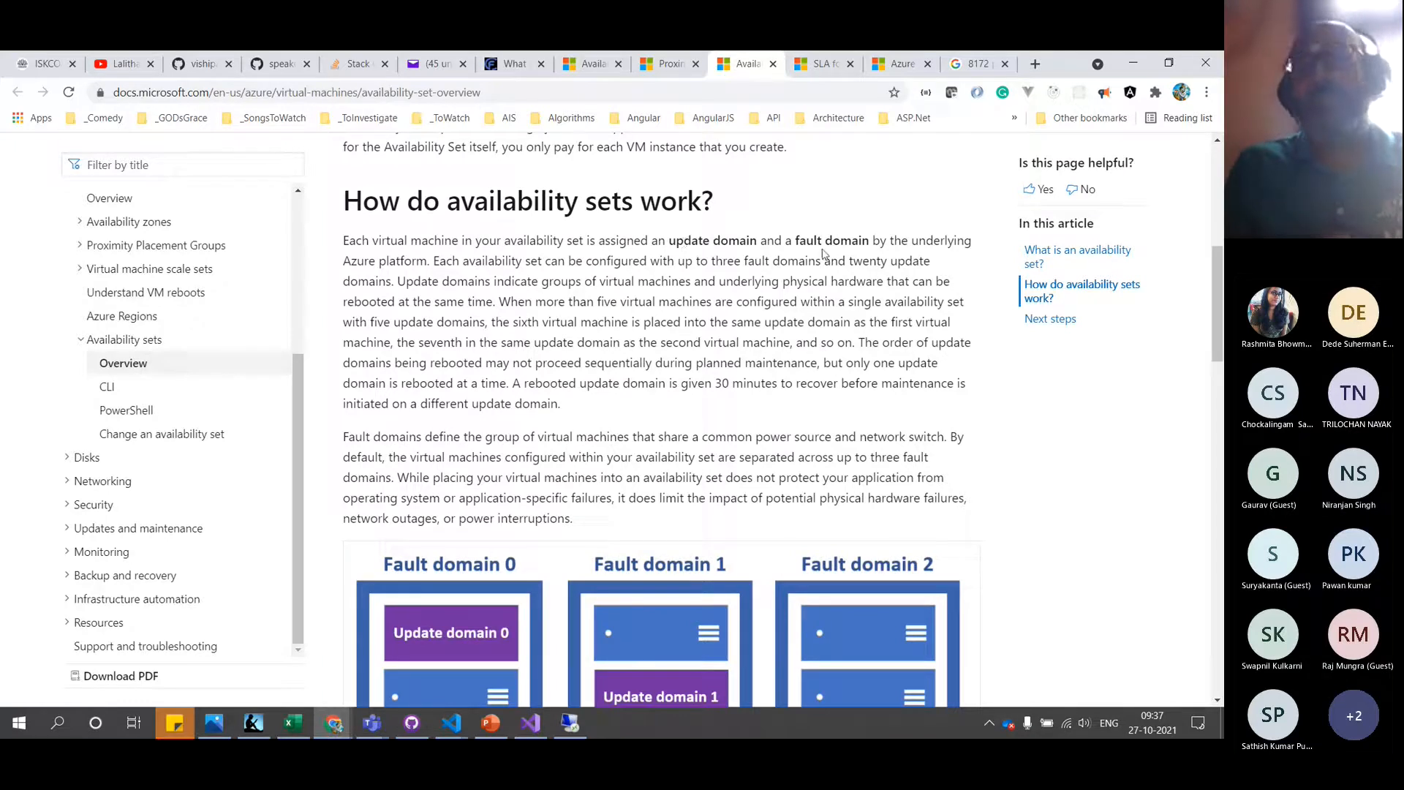
scroll(658, 439, down, 3)
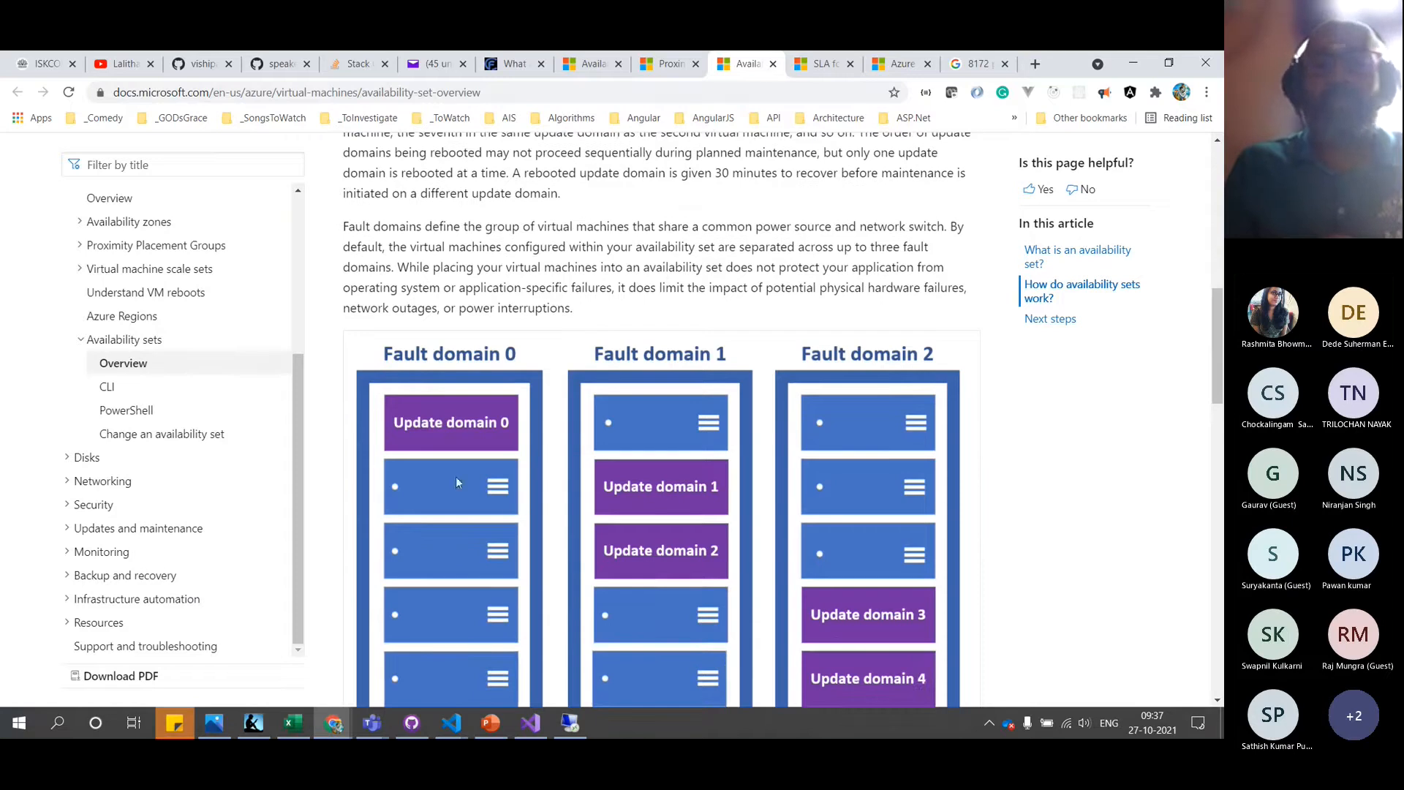
click(573, 731)
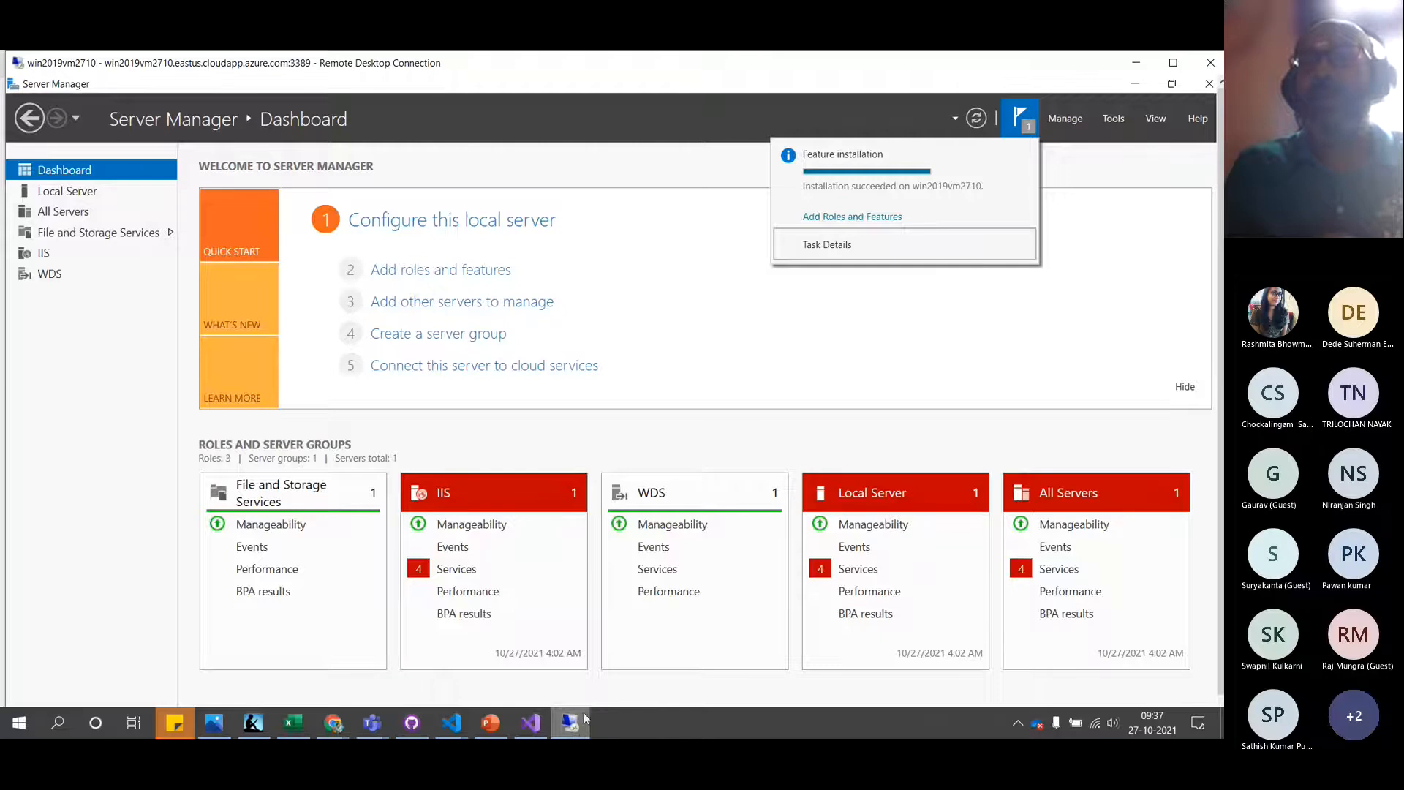
Maximize the remote session and open the server's Downloads folder in a full-screen File Explorer
click(1168, 64)
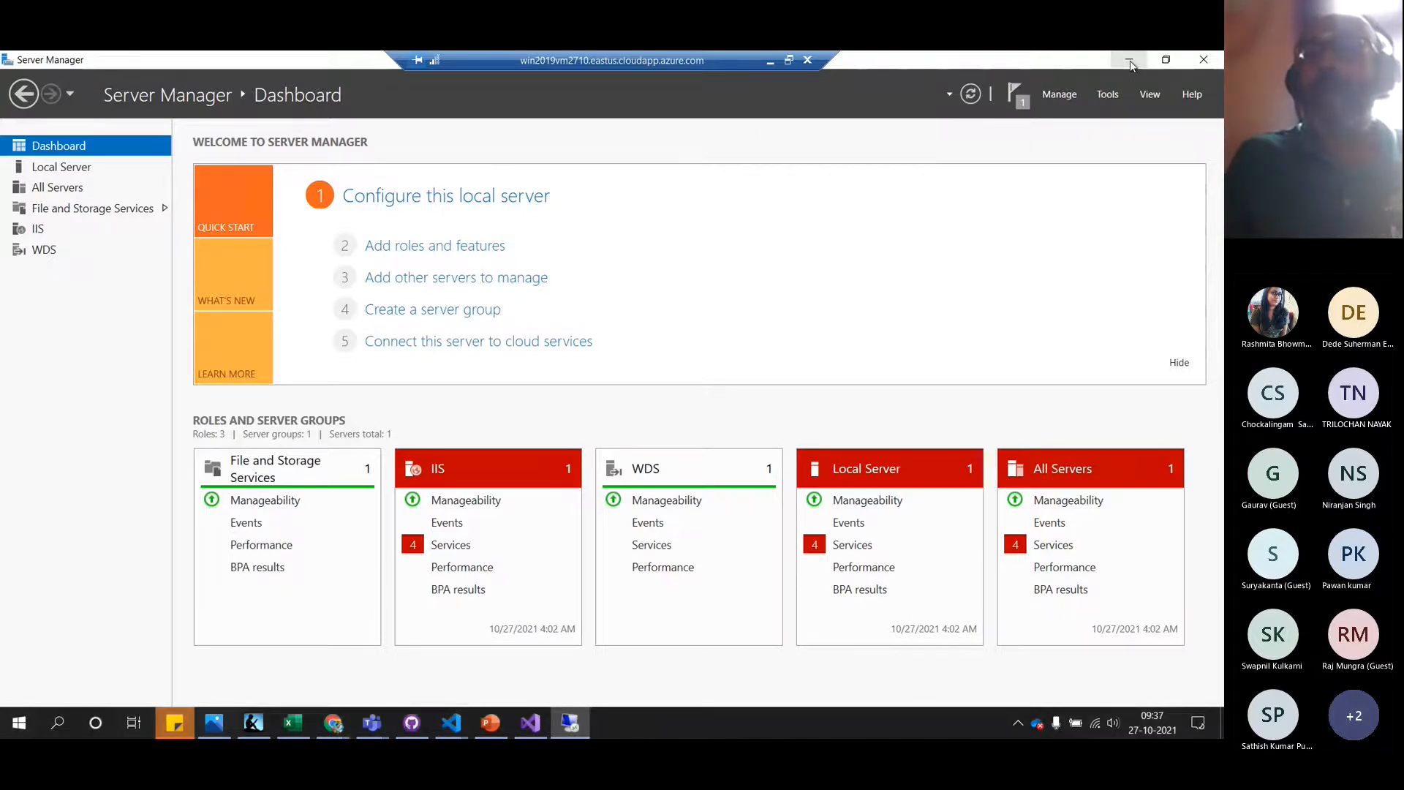
click(1130, 63)
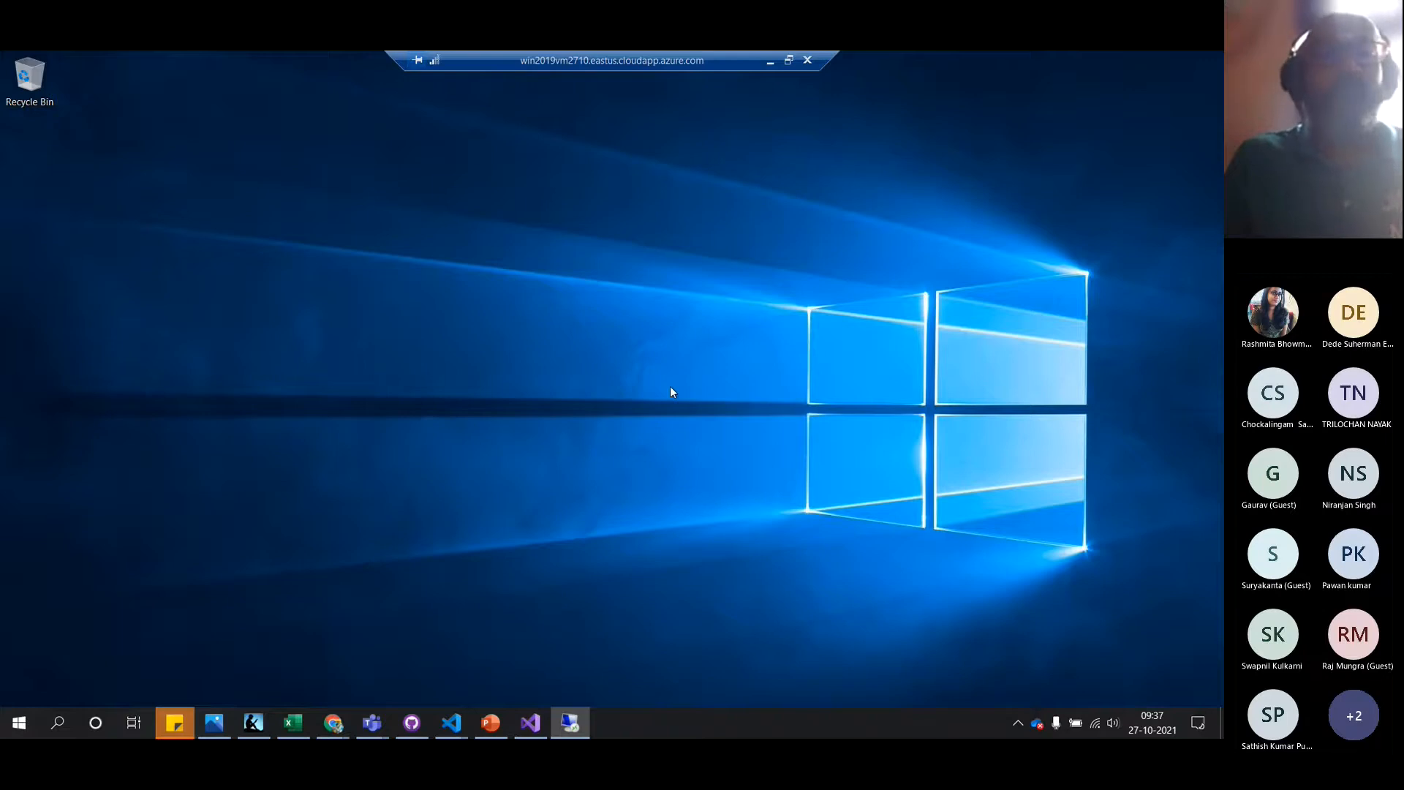
key(super+e)
double_click(665, 182)
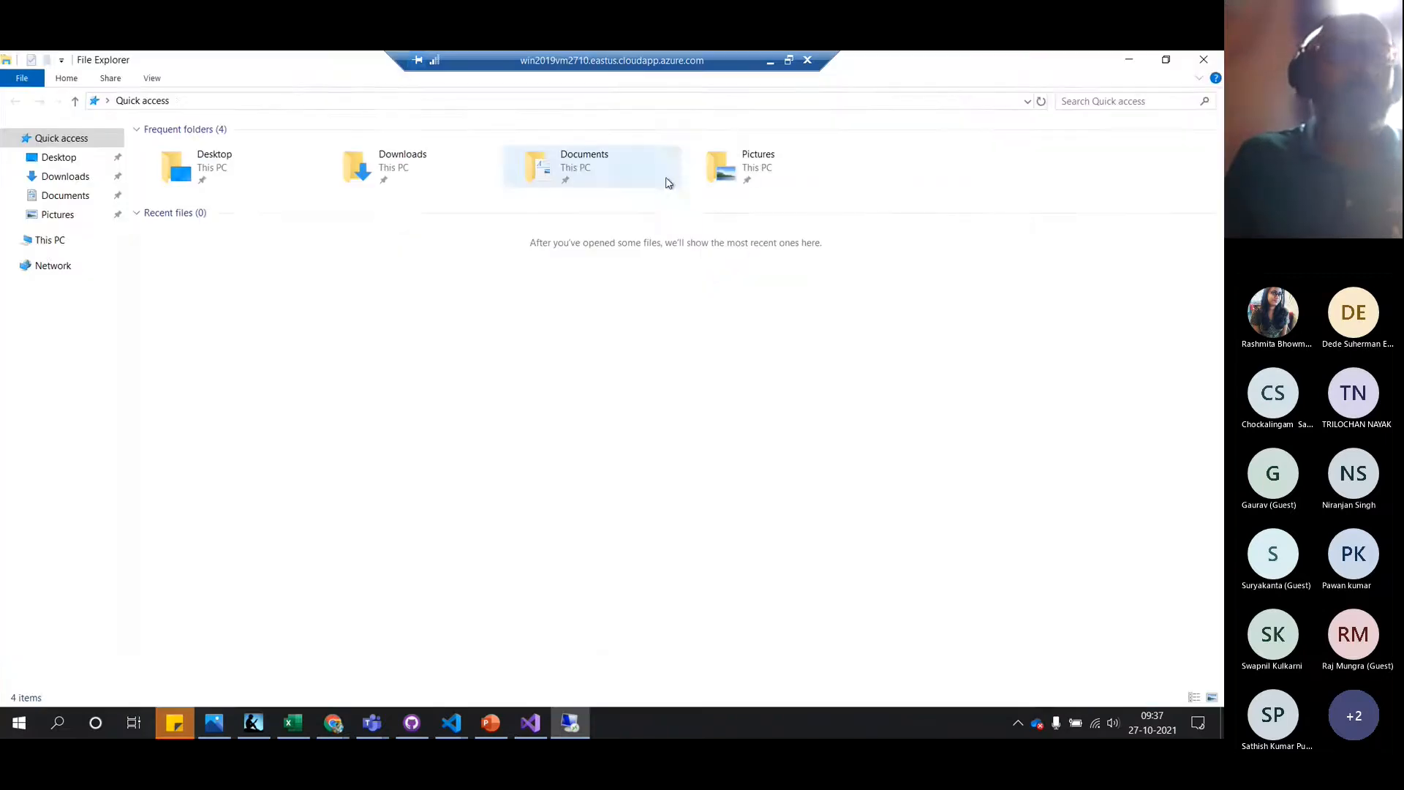
click(87, 181)
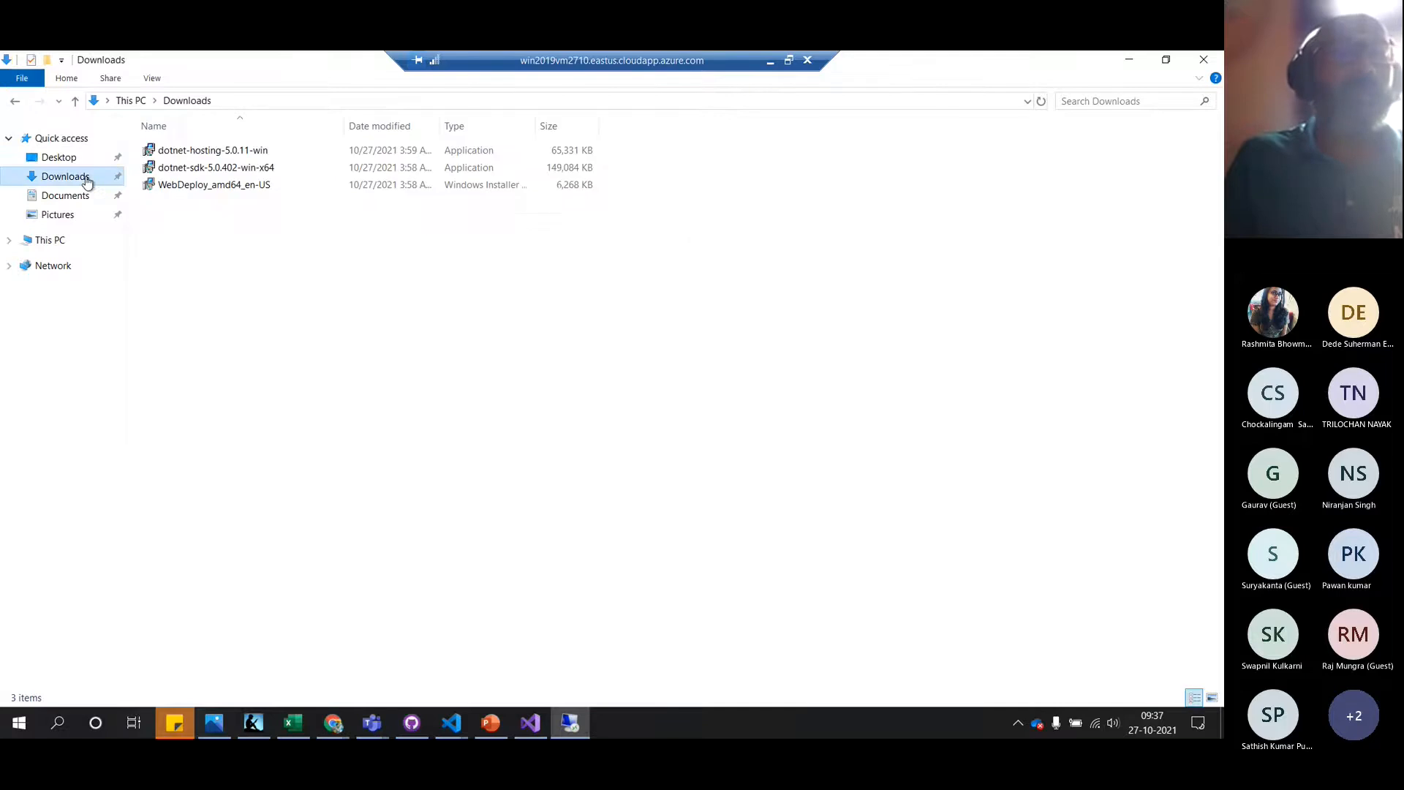
Launch the WebDeploy_amd64_en-US installer with its Install action
click(216, 192)
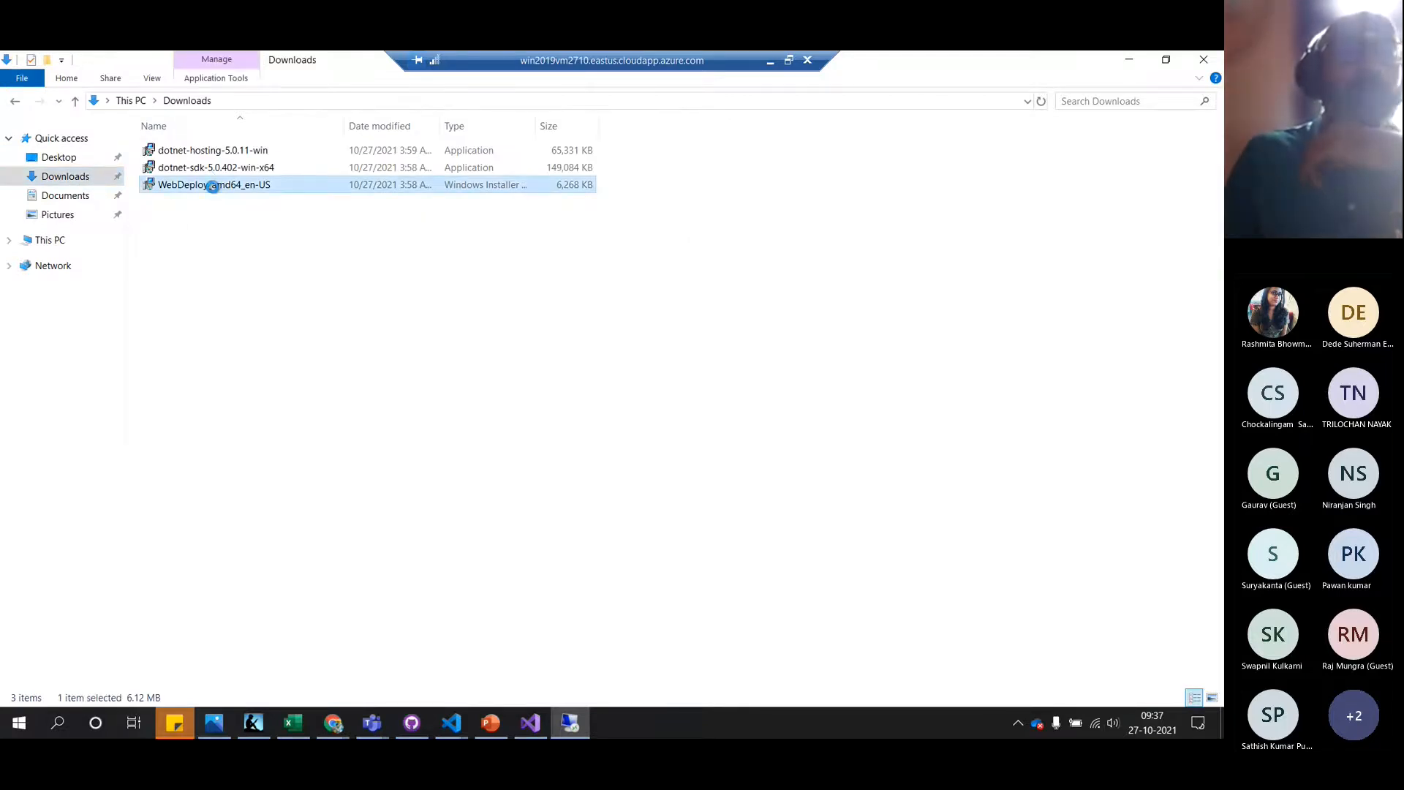
right_click(216, 192)
click(250, 201)
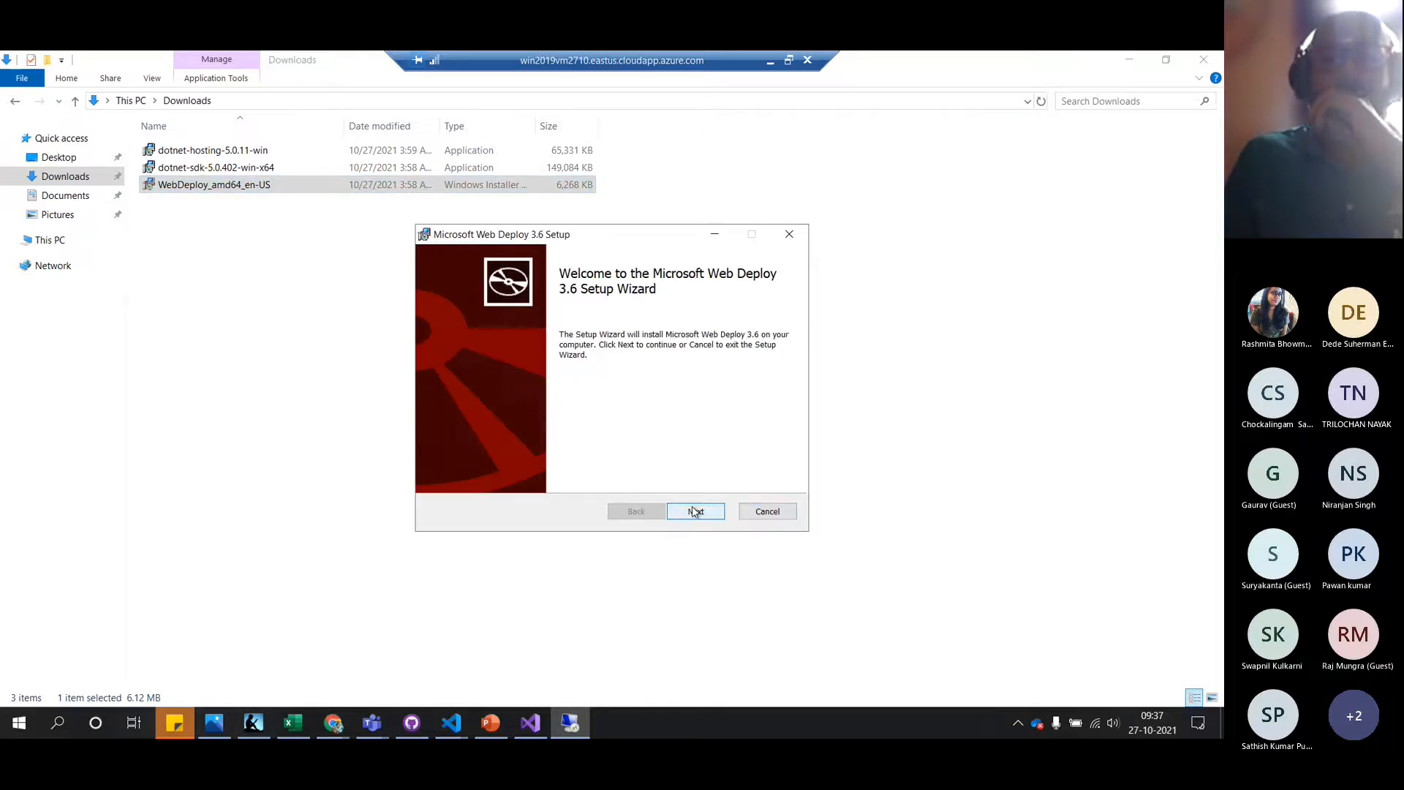
Accept the licence, install Web Deploy 3.6 with the Complete setup type, and finish the wizard
click(695, 512)
click(547, 477)
click(688, 512)
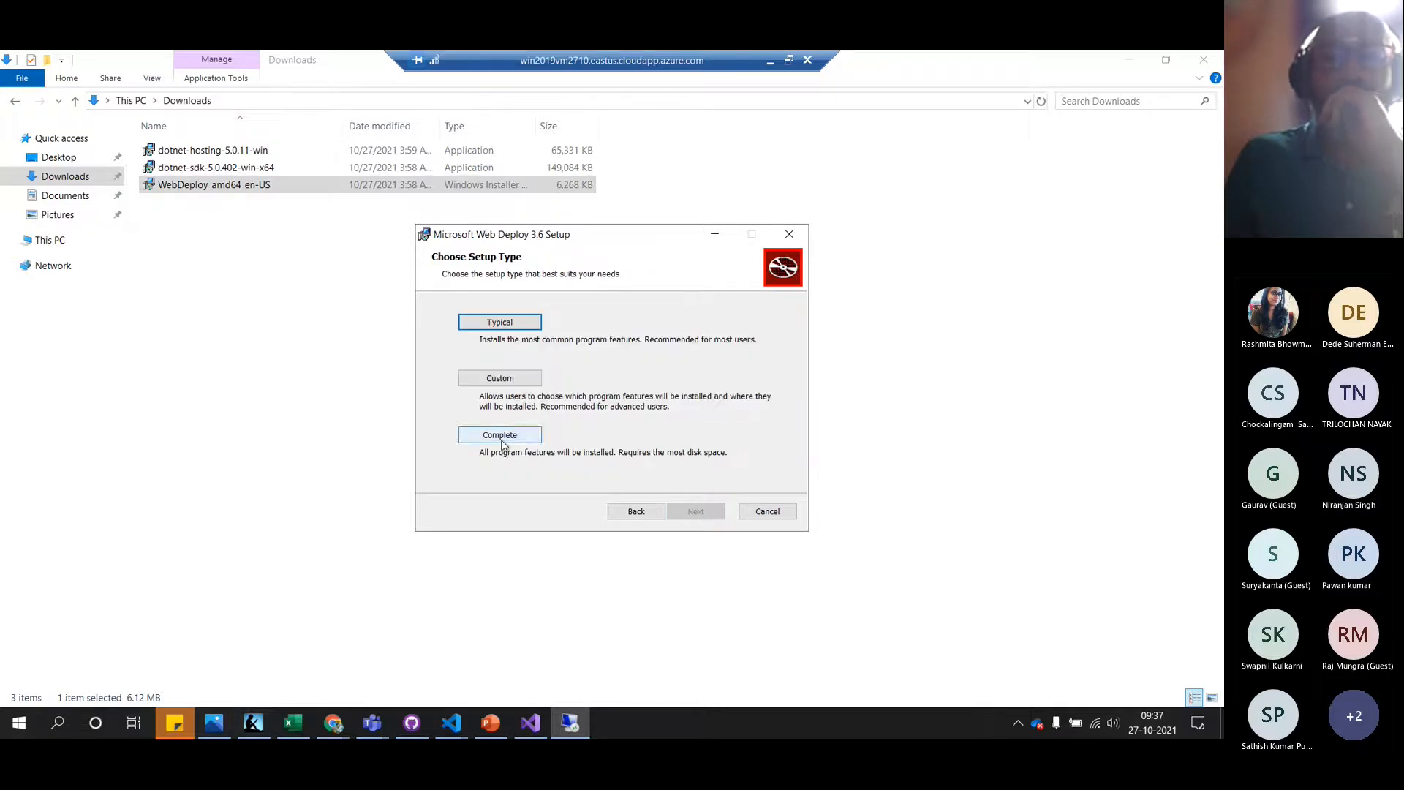
click(502, 438)
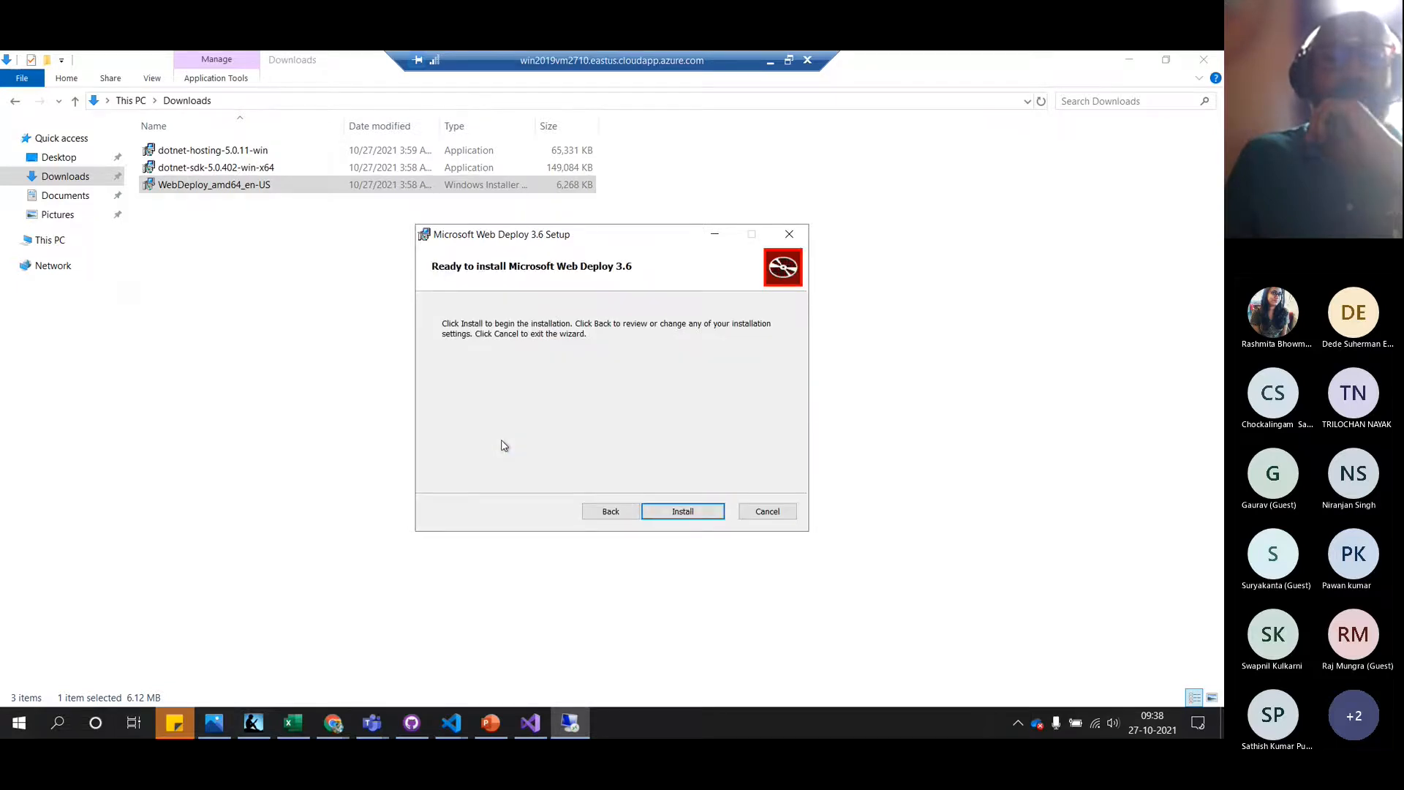
click(680, 511)
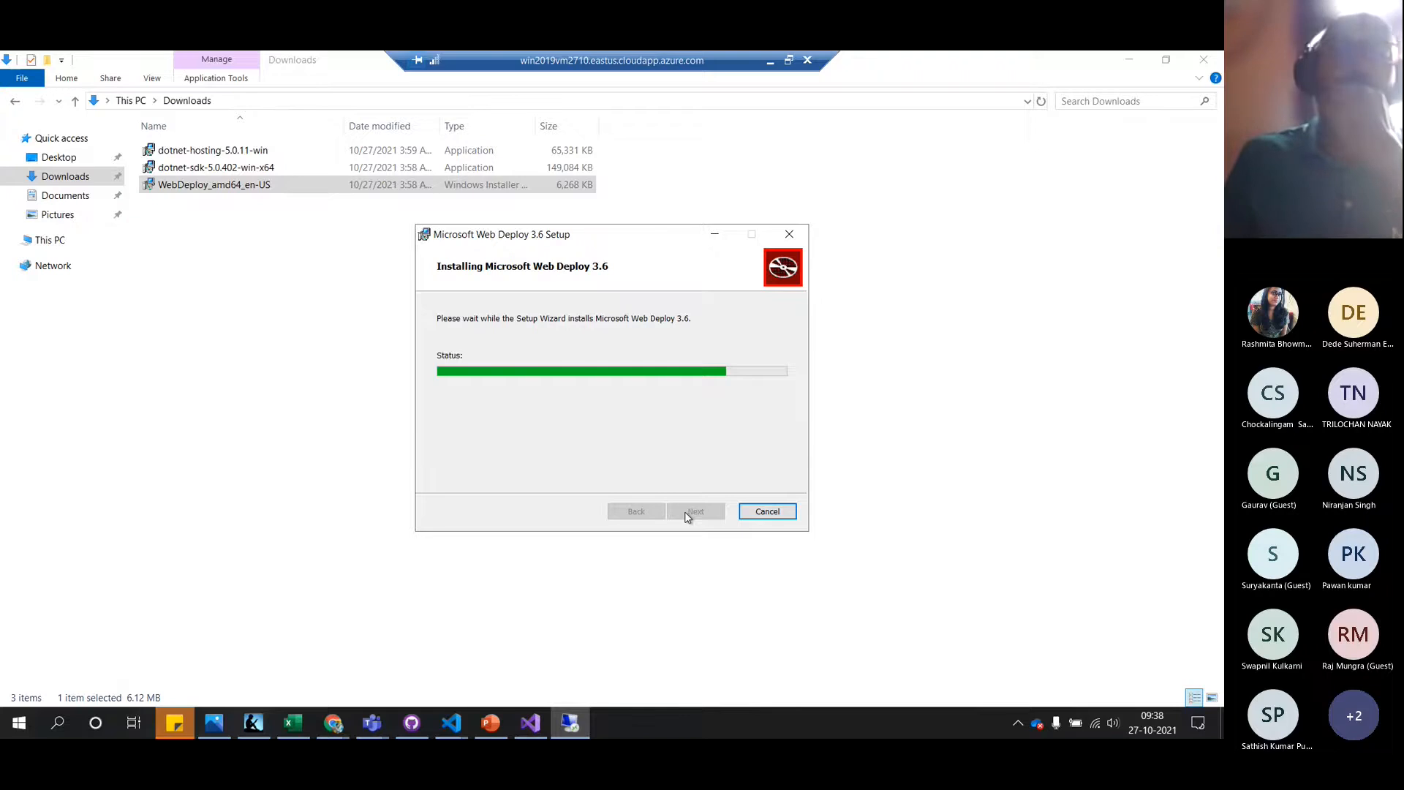
click(287, 525)
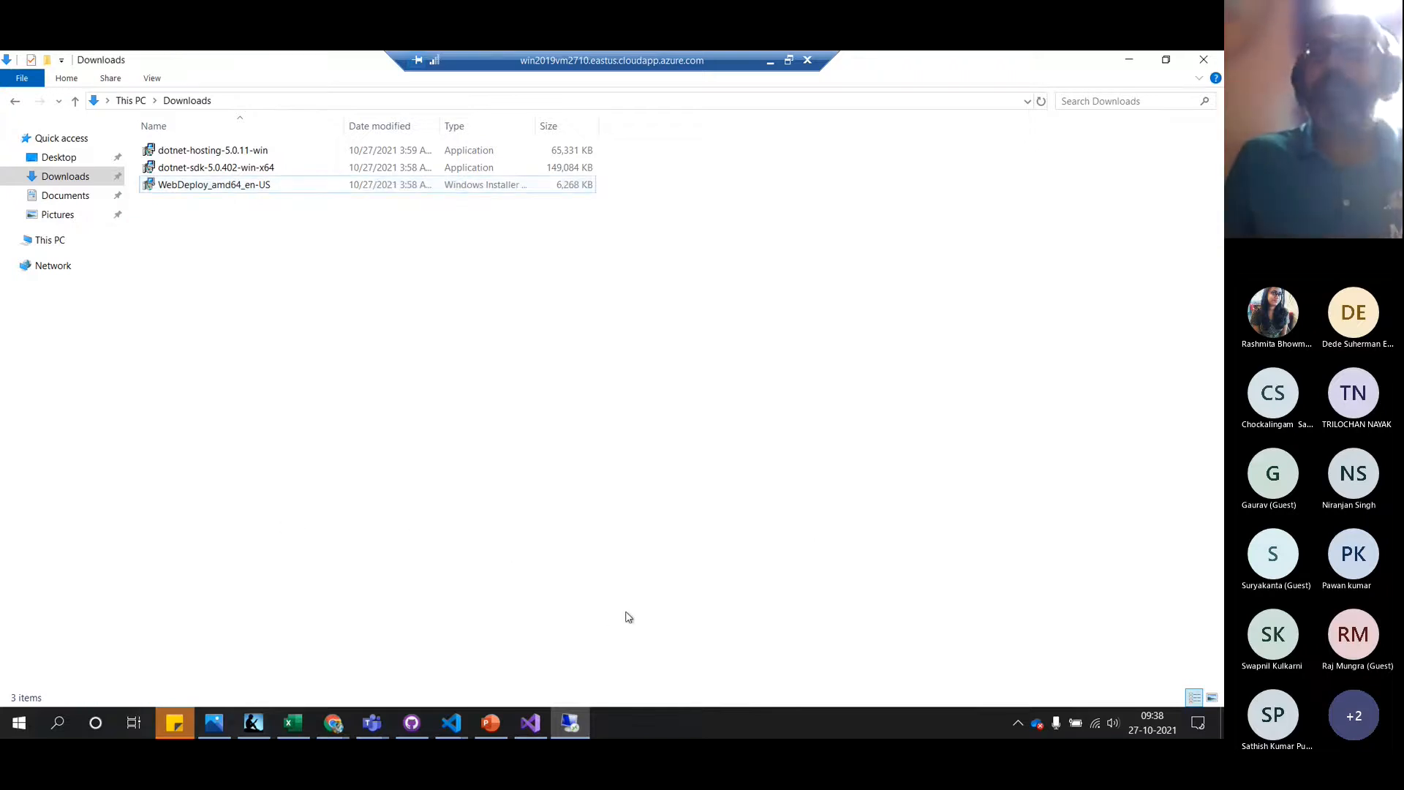
click(1134, 64)
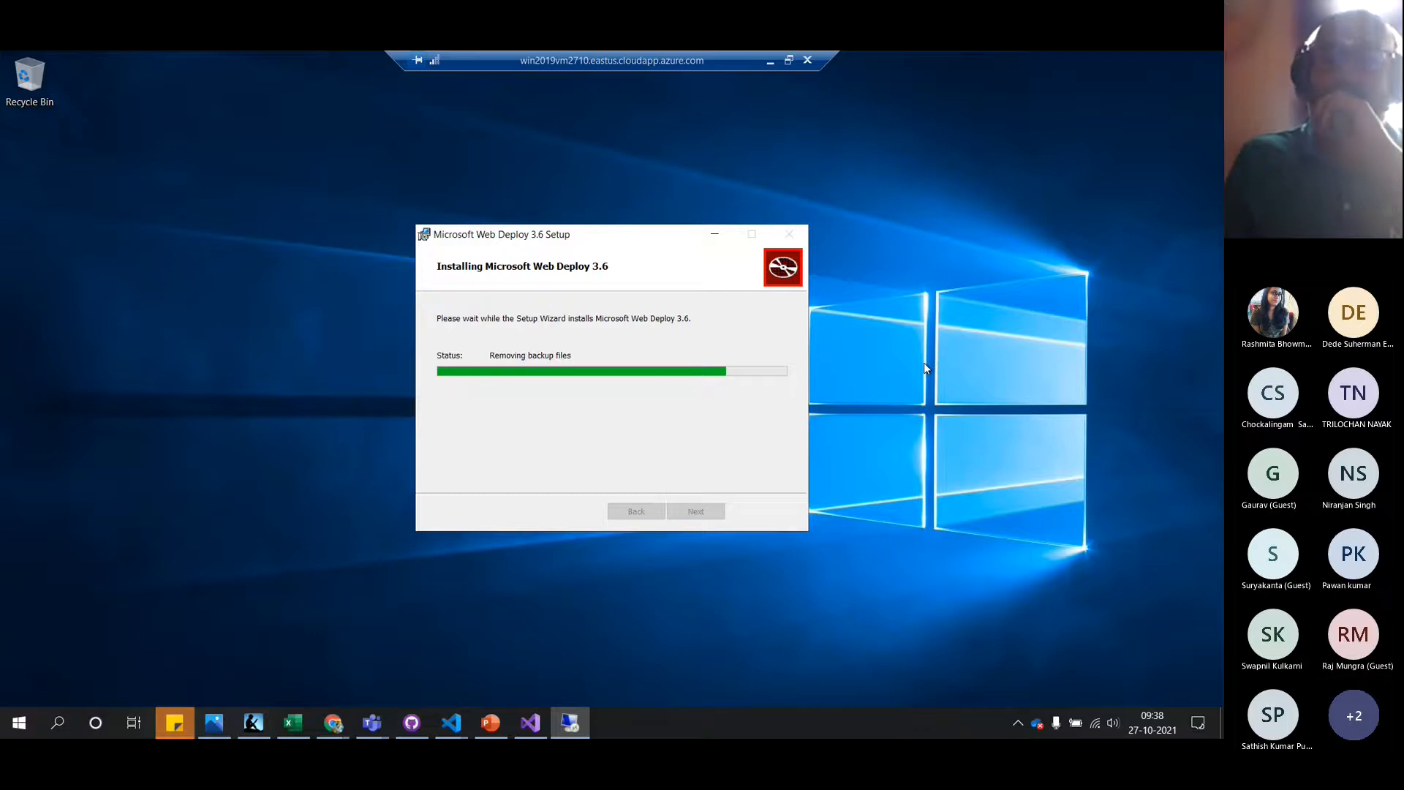
click(696, 512)
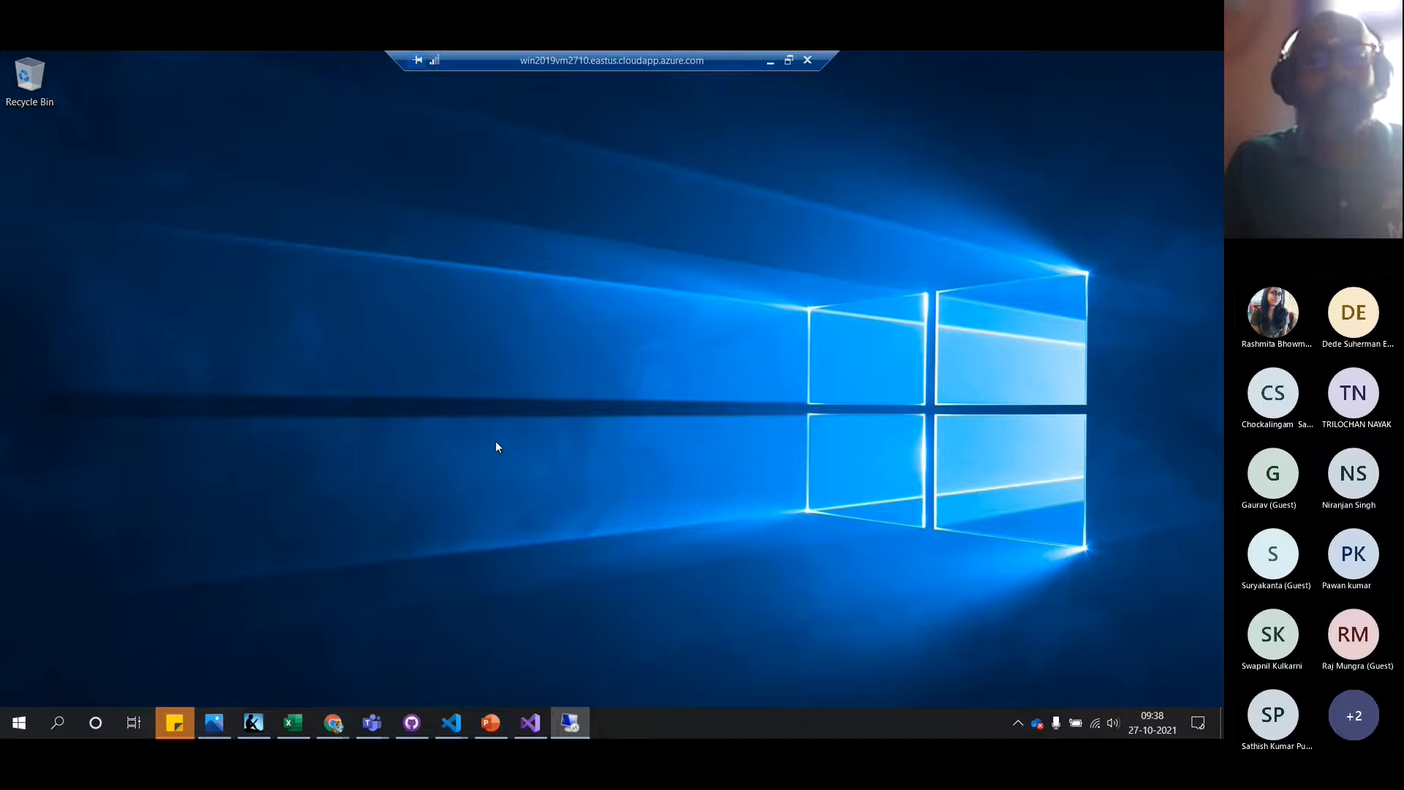
key(alt+Tab)
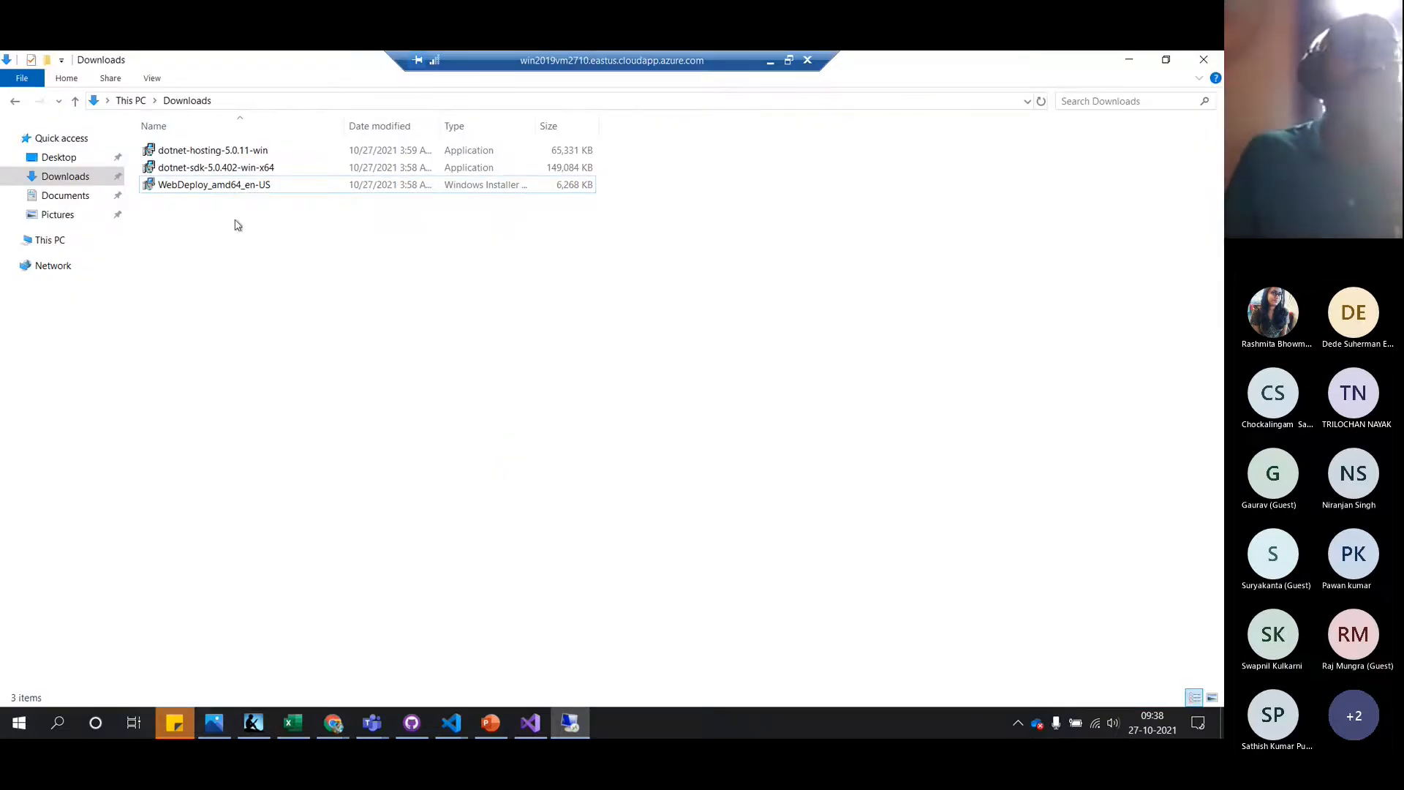
Launch the dotnet-sdk-5.0.402-win-x64 installer and refresh the Downloads folder view twice
double_click(217, 169)
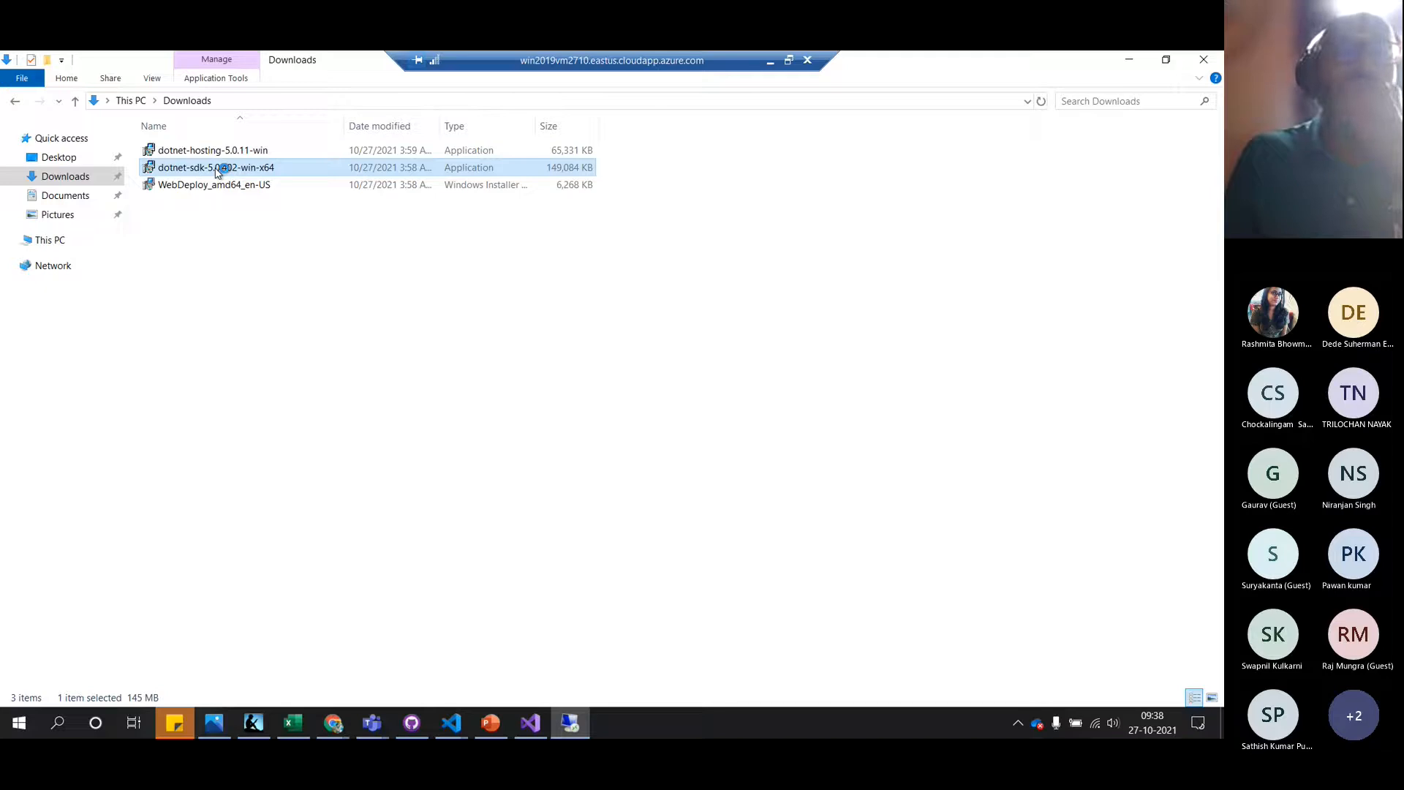
right_click(368, 333)
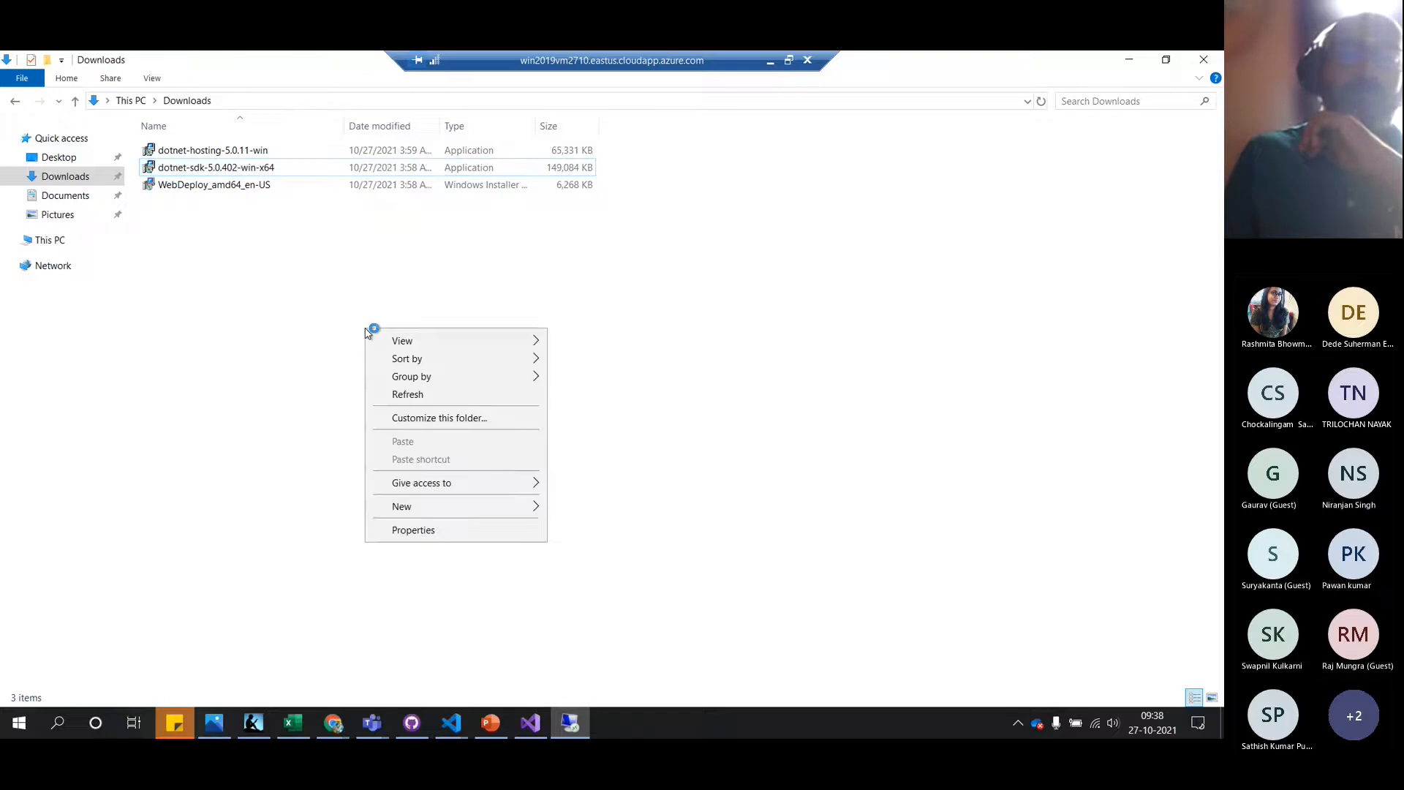
click(414, 395)
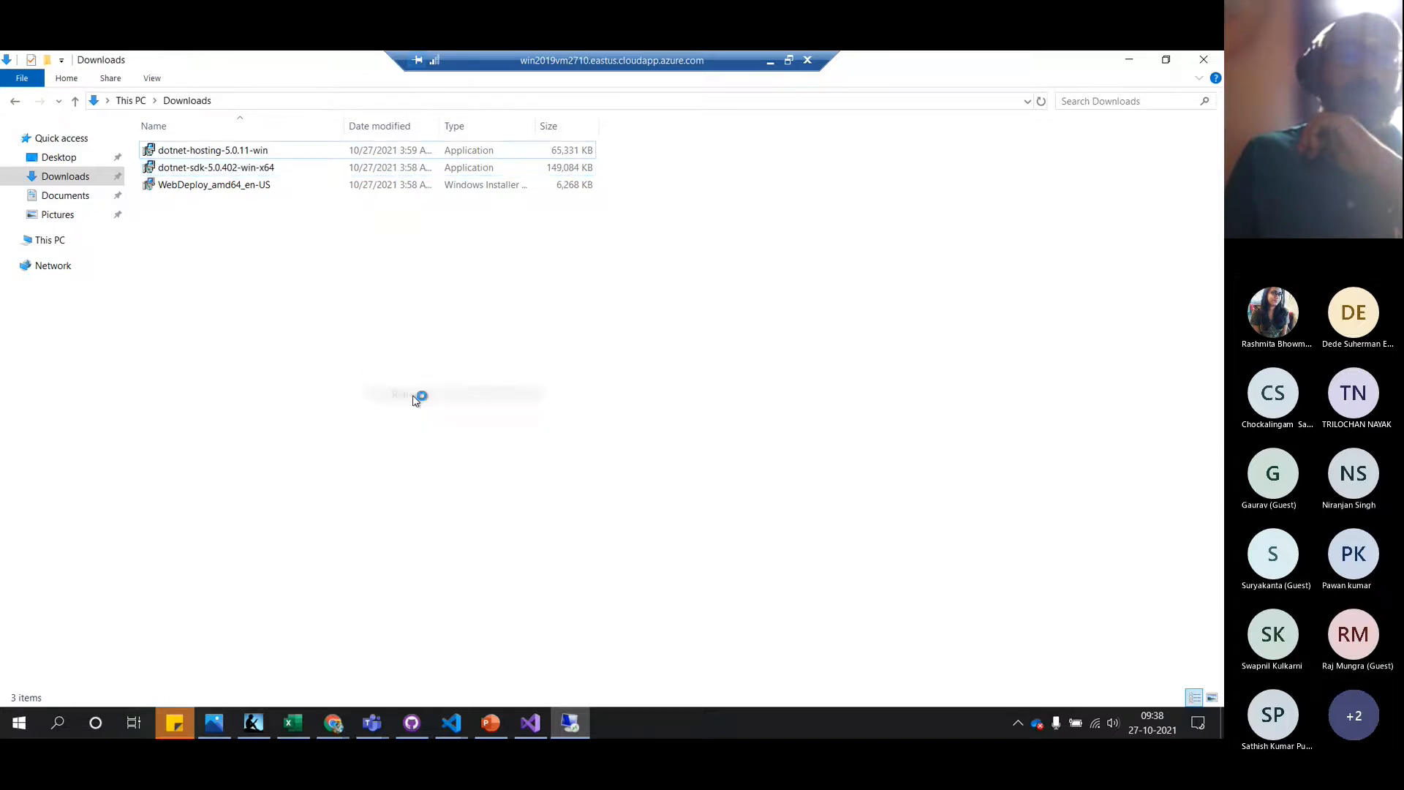
right_click(270, 240)
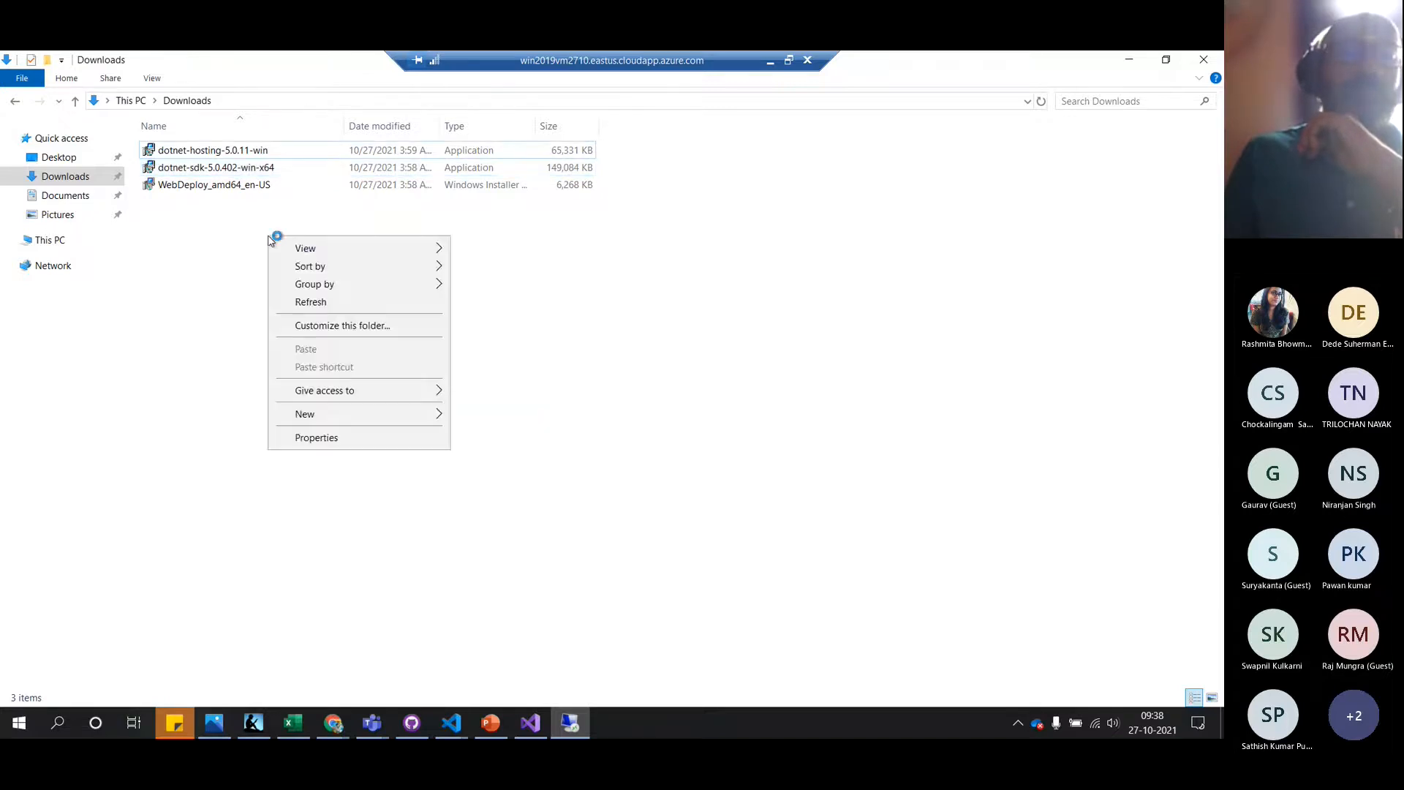
click(319, 303)
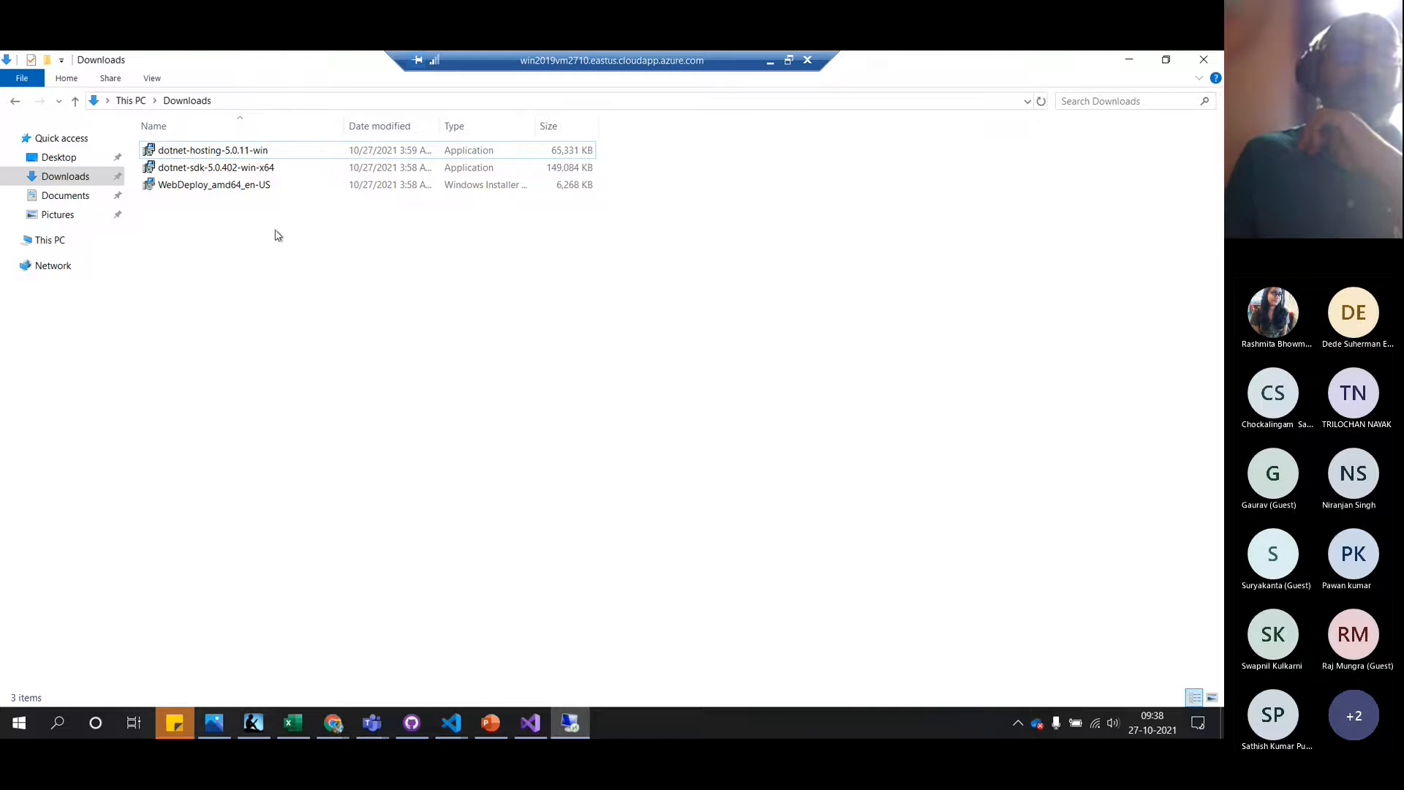
Run dotnet-sdk-5.0.402-win-x64 as administrator and install .NET SDK 5.0.402
click(256, 170)
right_click(255, 172)
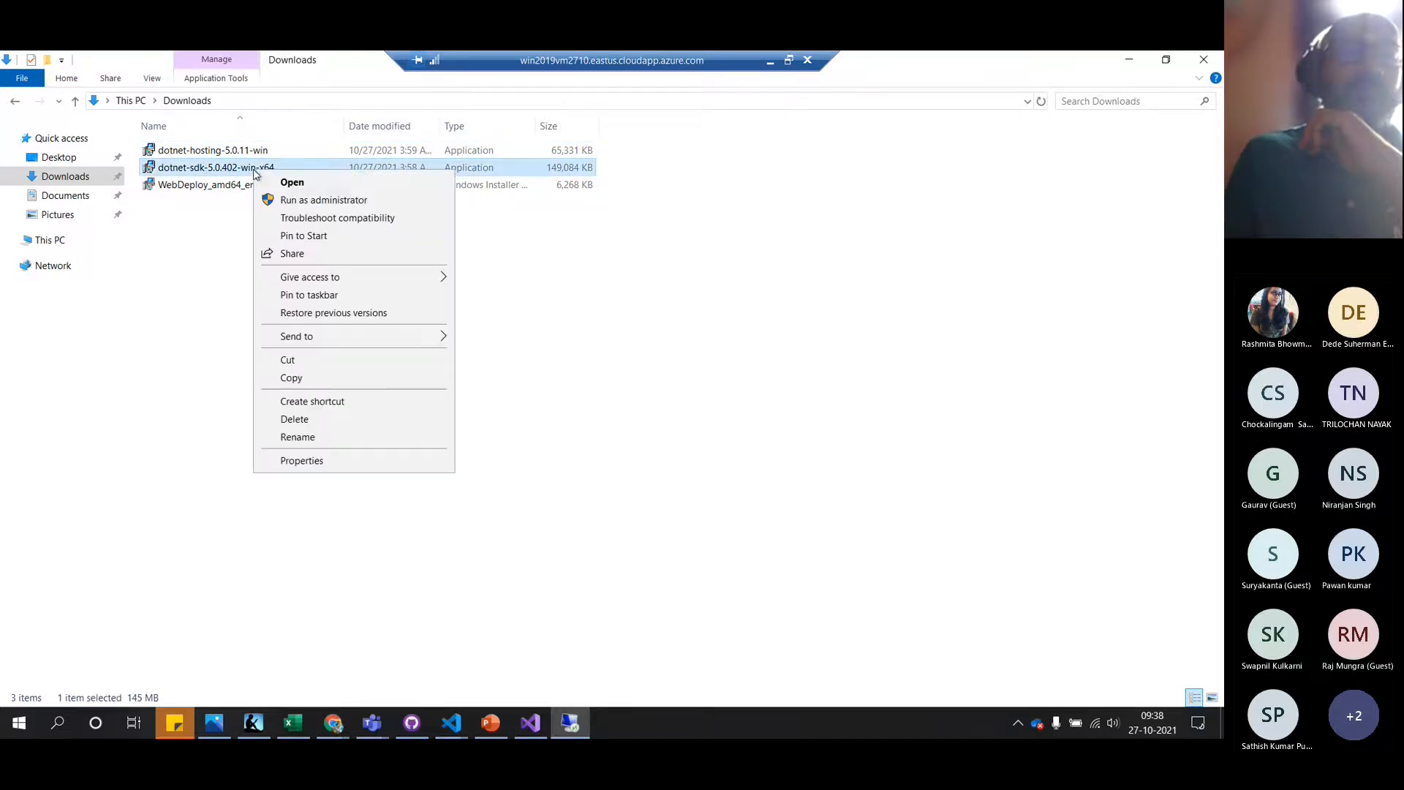
click(313, 201)
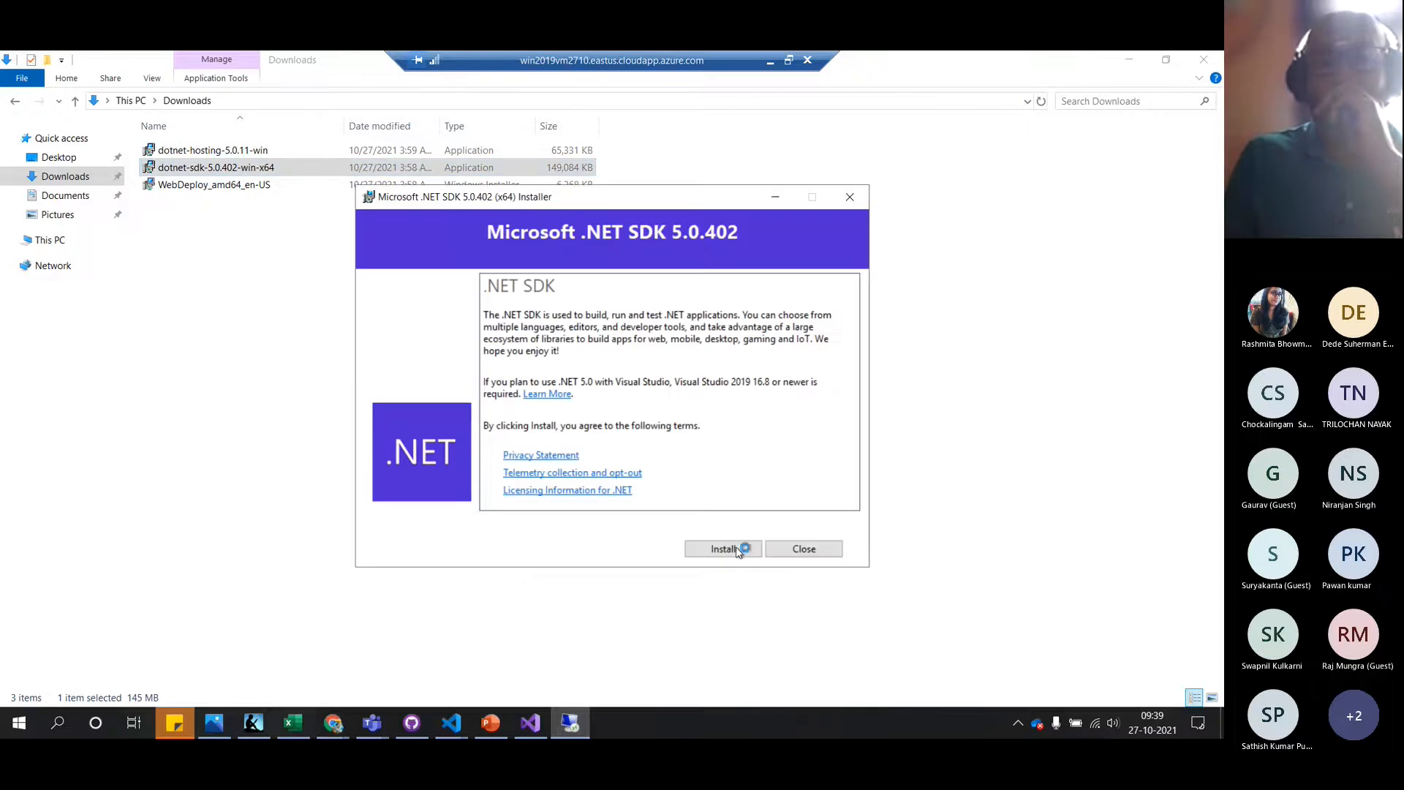
click(738, 550)
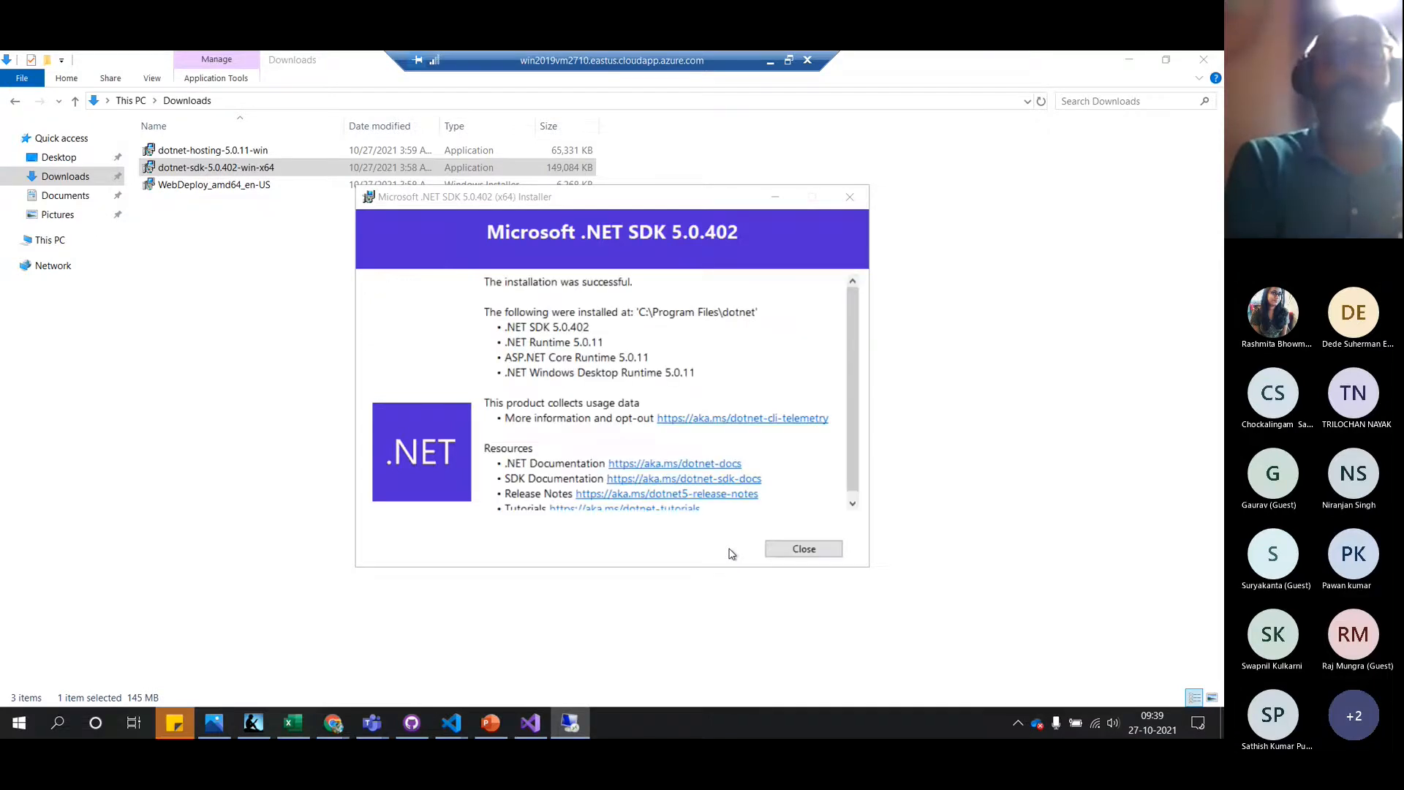
Close the finished SDK installer and run dotnet-hosting-5.0.11-win as administrator
click(790, 555)
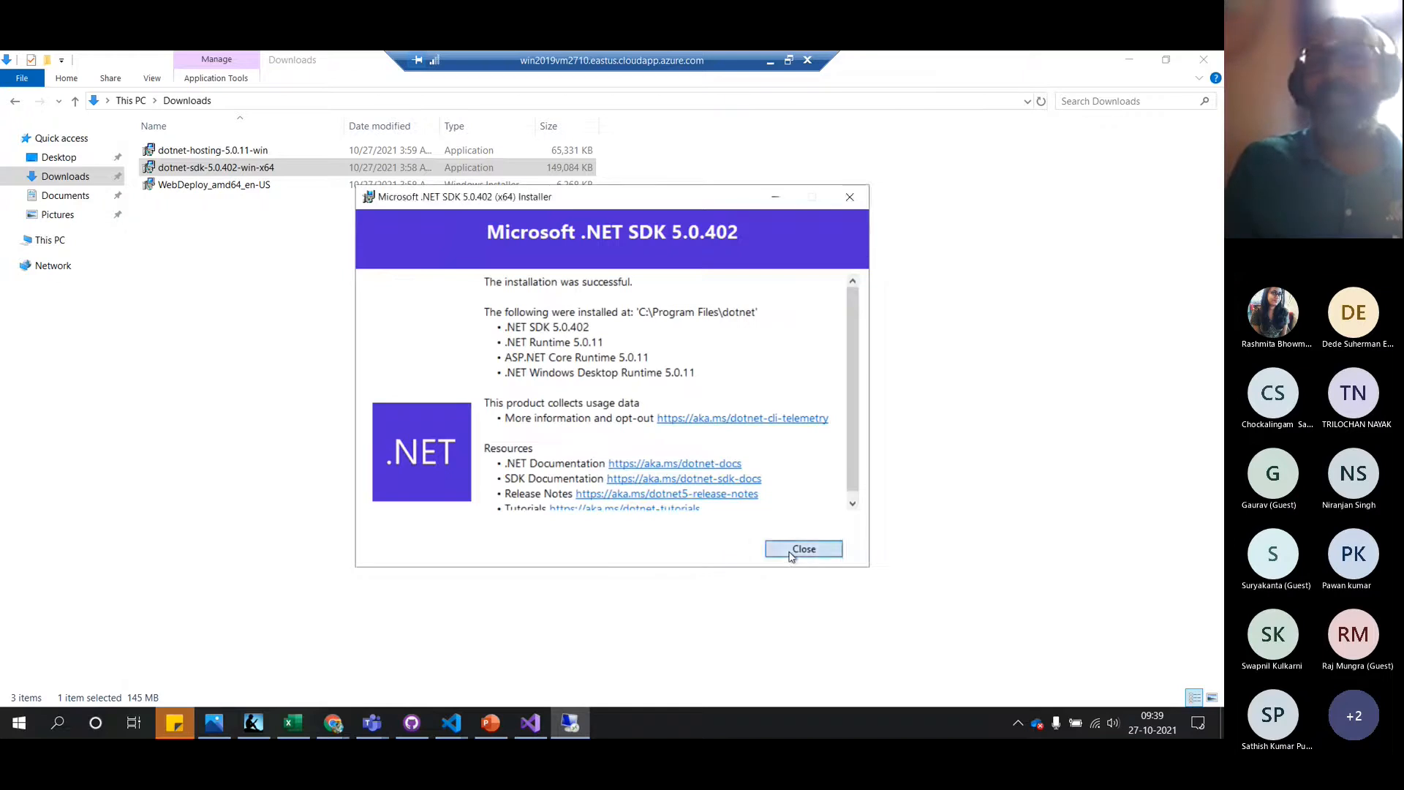
click(201, 154)
double_click(202, 152)
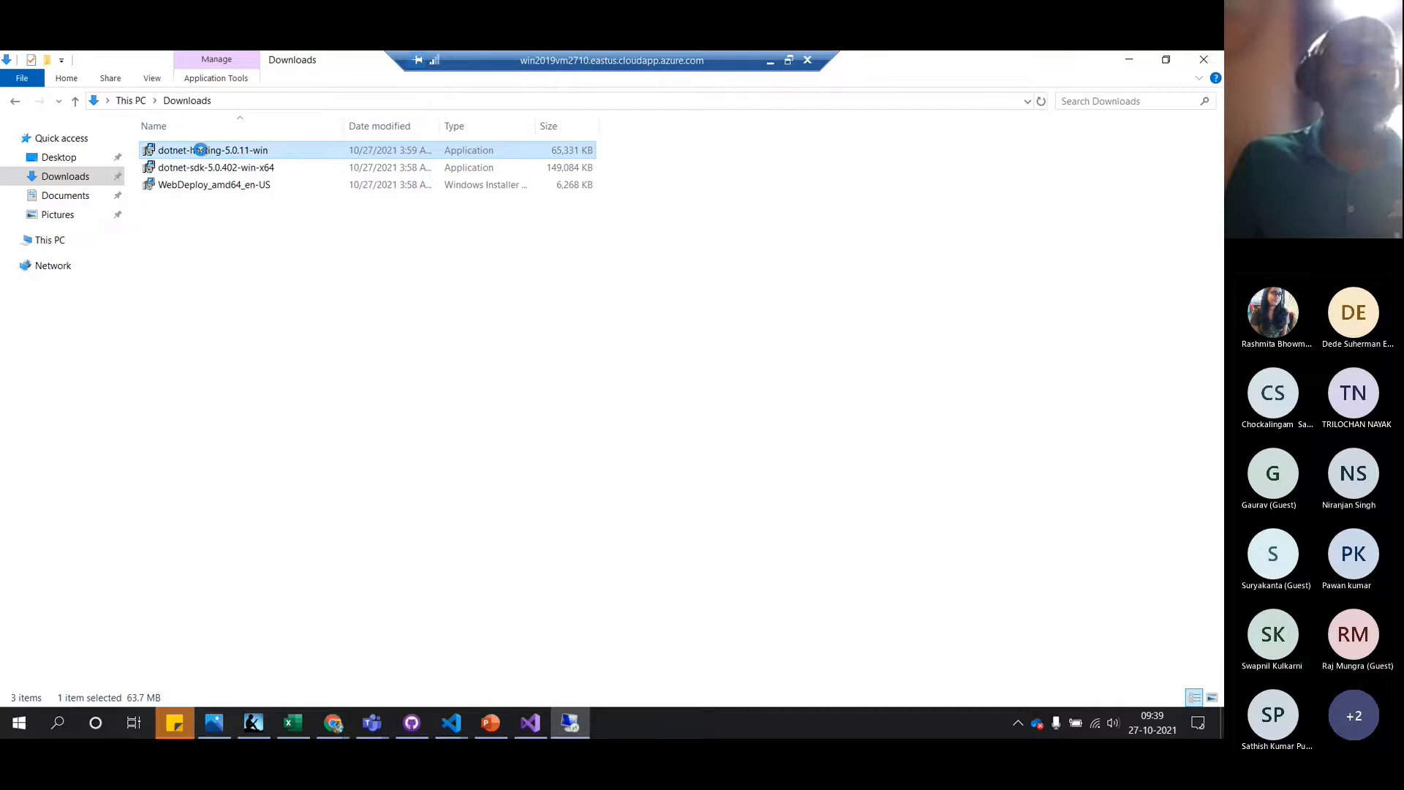
right_click(202, 152)
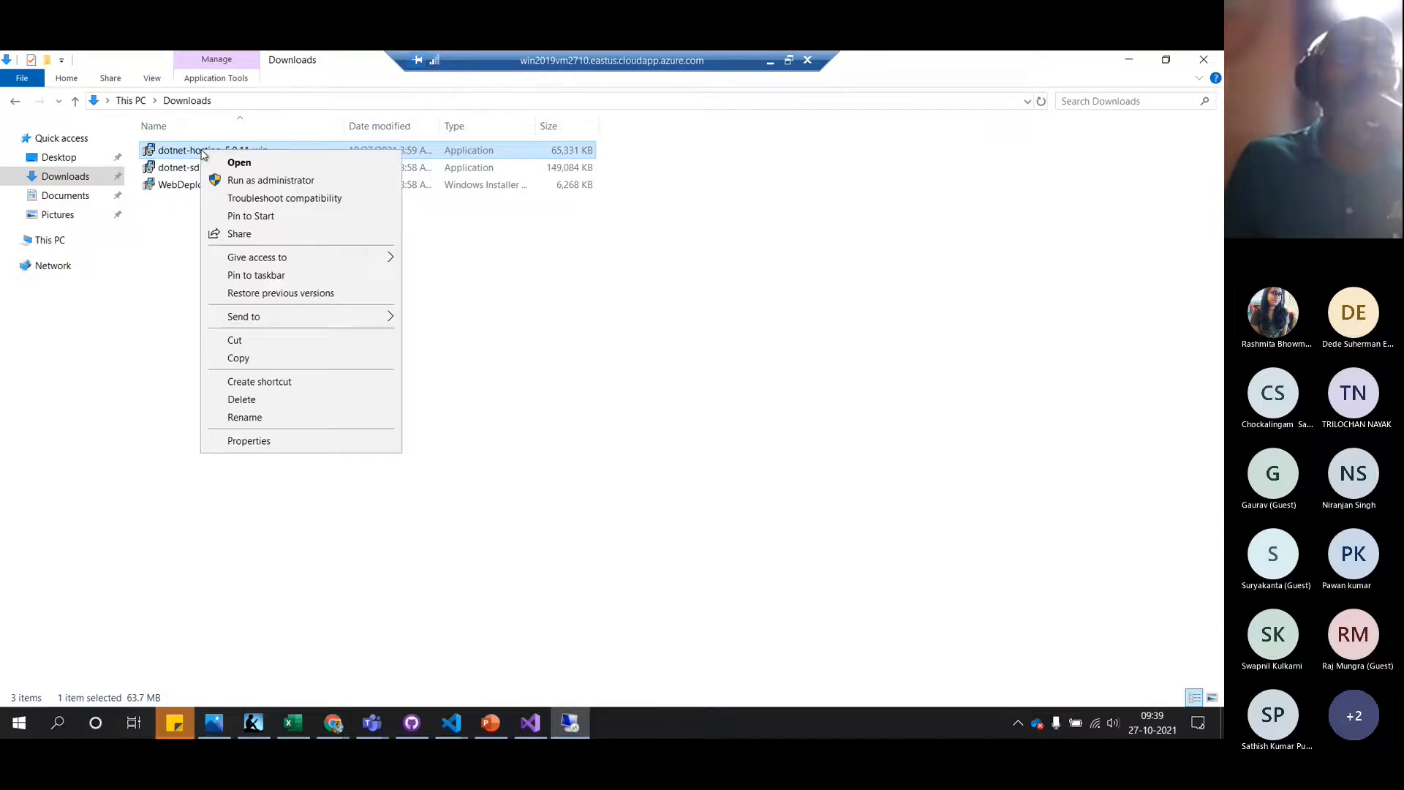
click(270, 181)
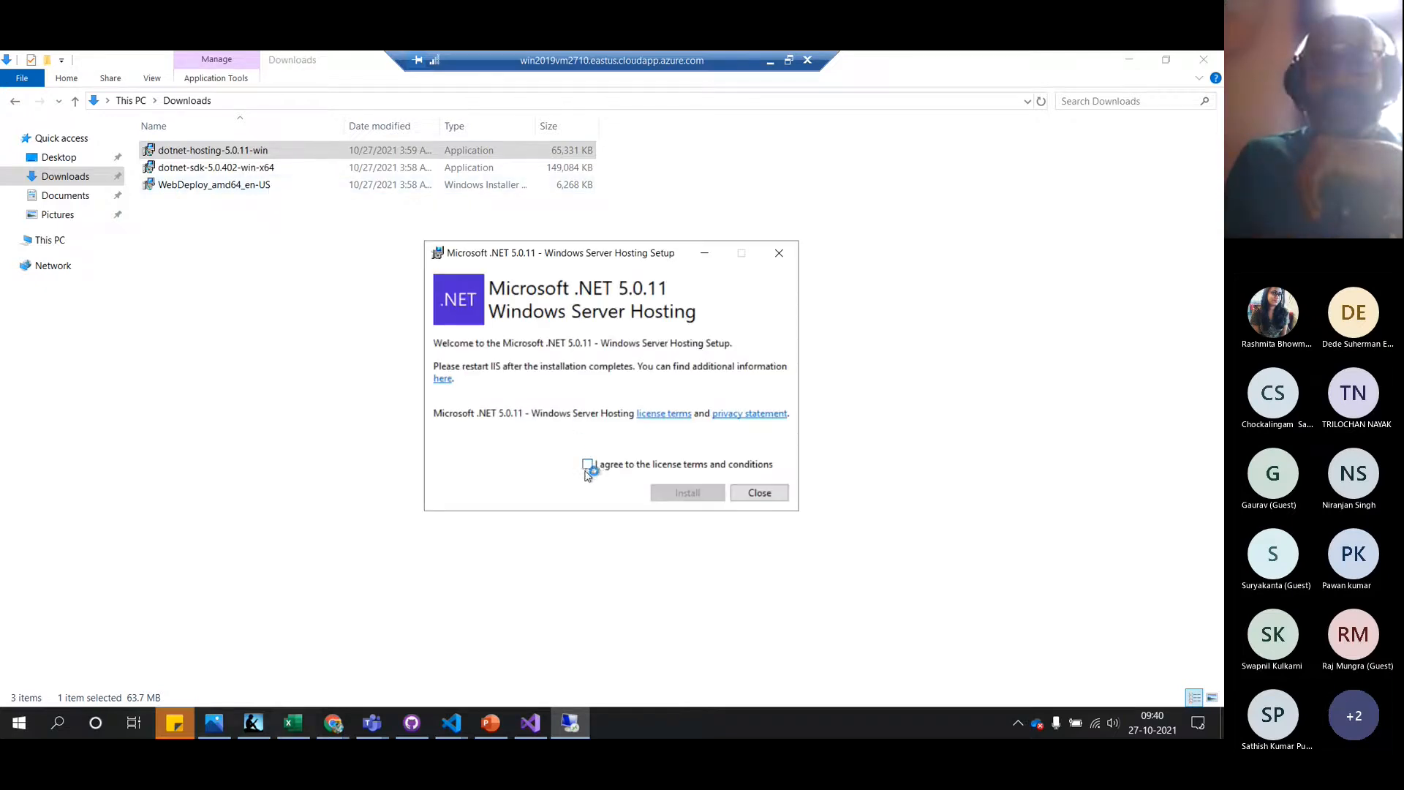
Accept the licence terms, install the .NET 5.0.11 Hosting bundle, and close its setup
click(587, 464)
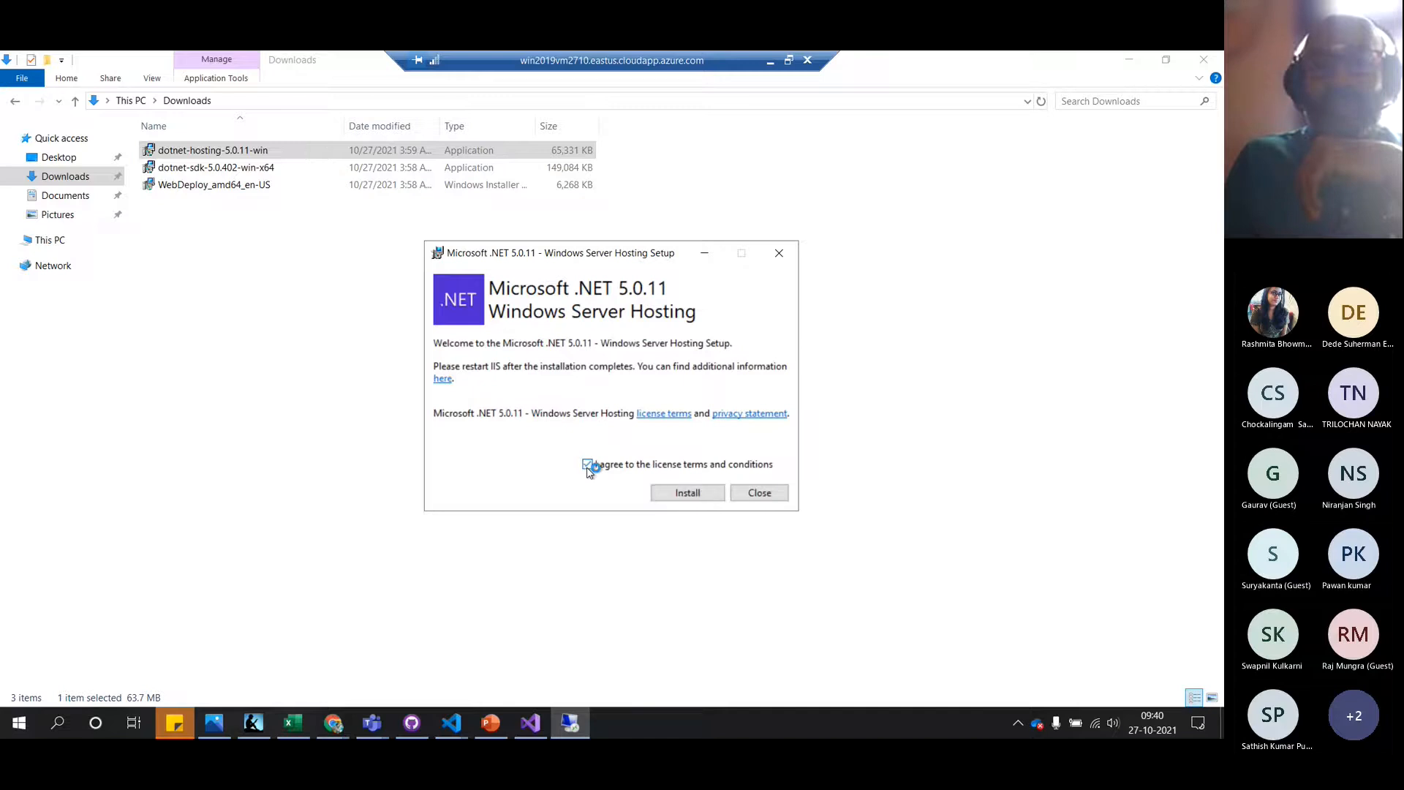
click(671, 493)
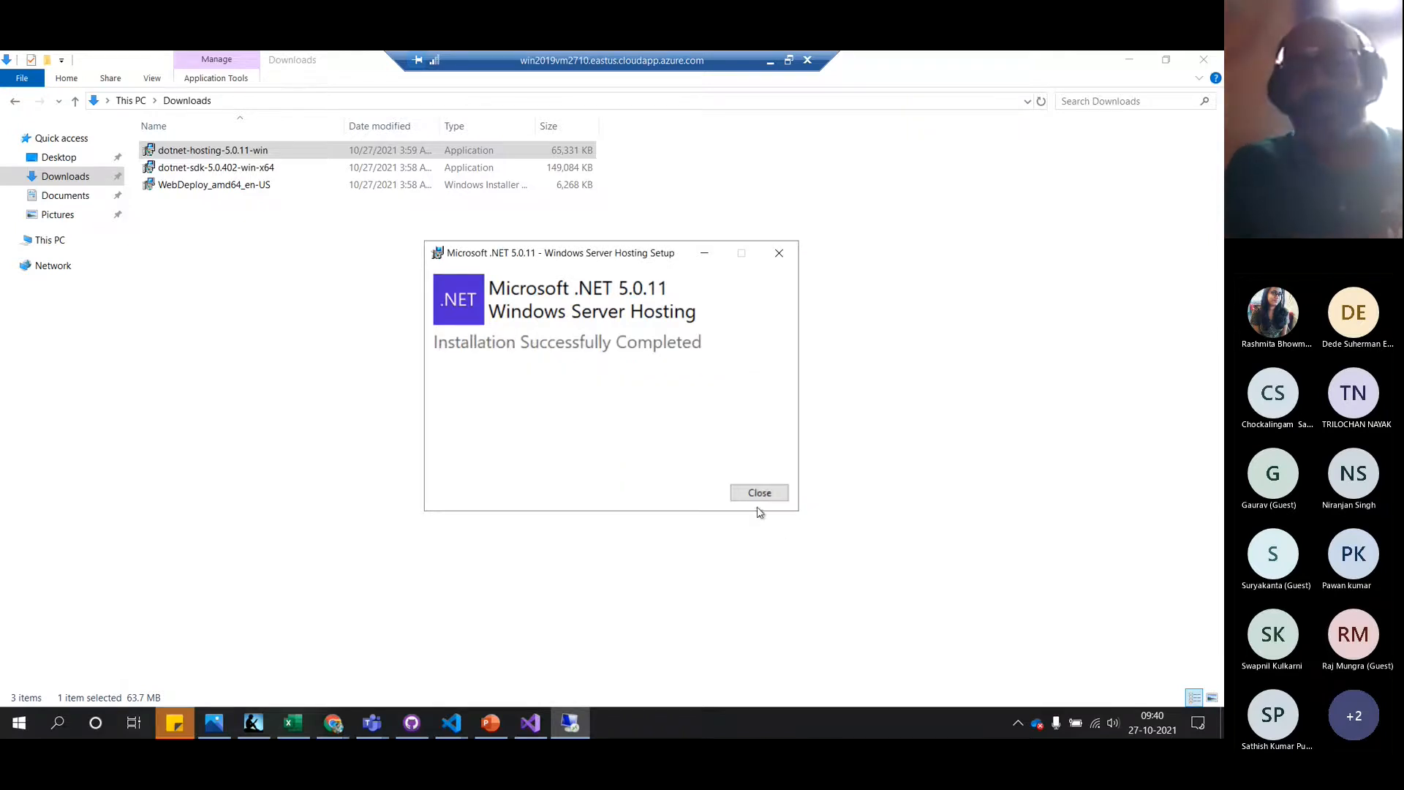
click(758, 494)
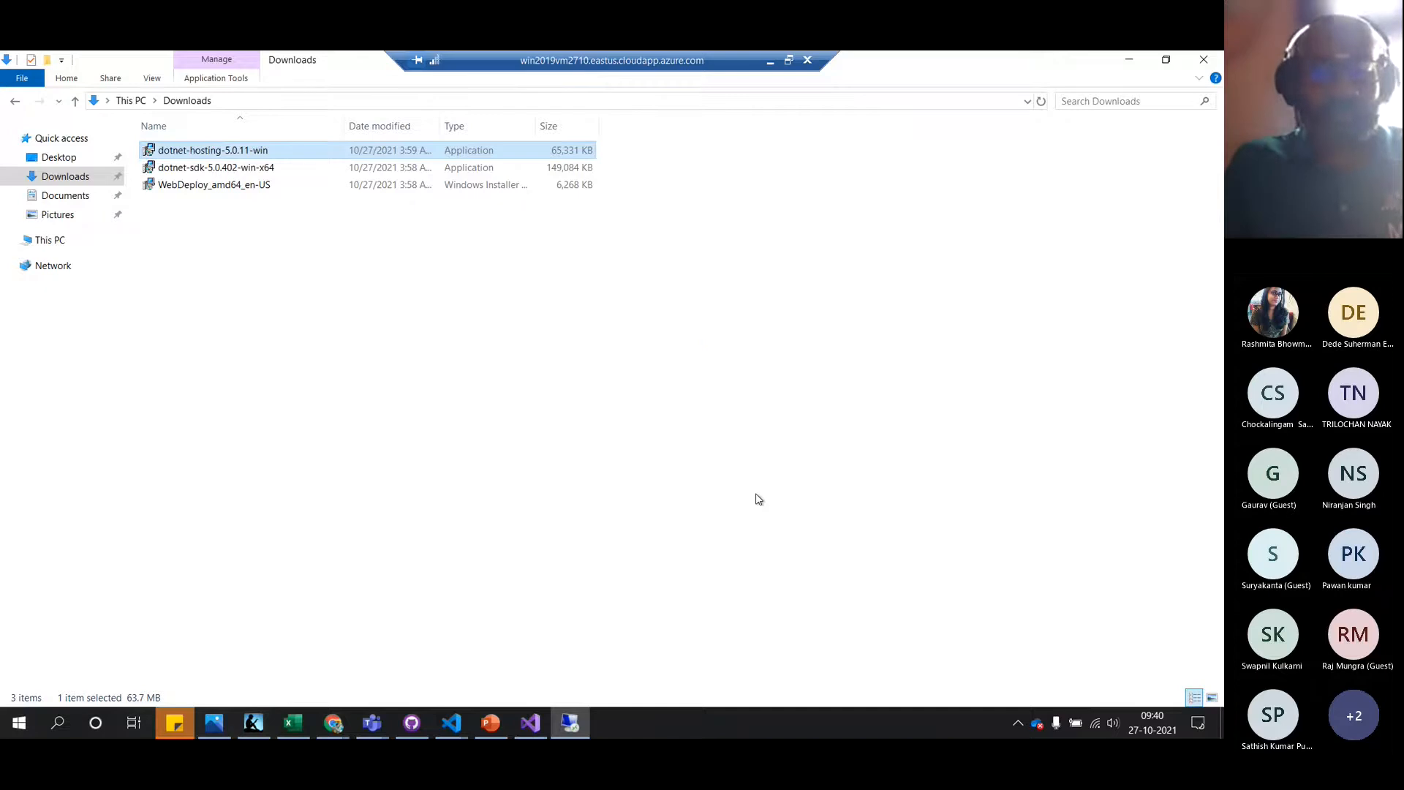
key(super)
Launch IIS Manager via a Start search for 'inte', maximize it, and select server win2019vm2710
text(inte)
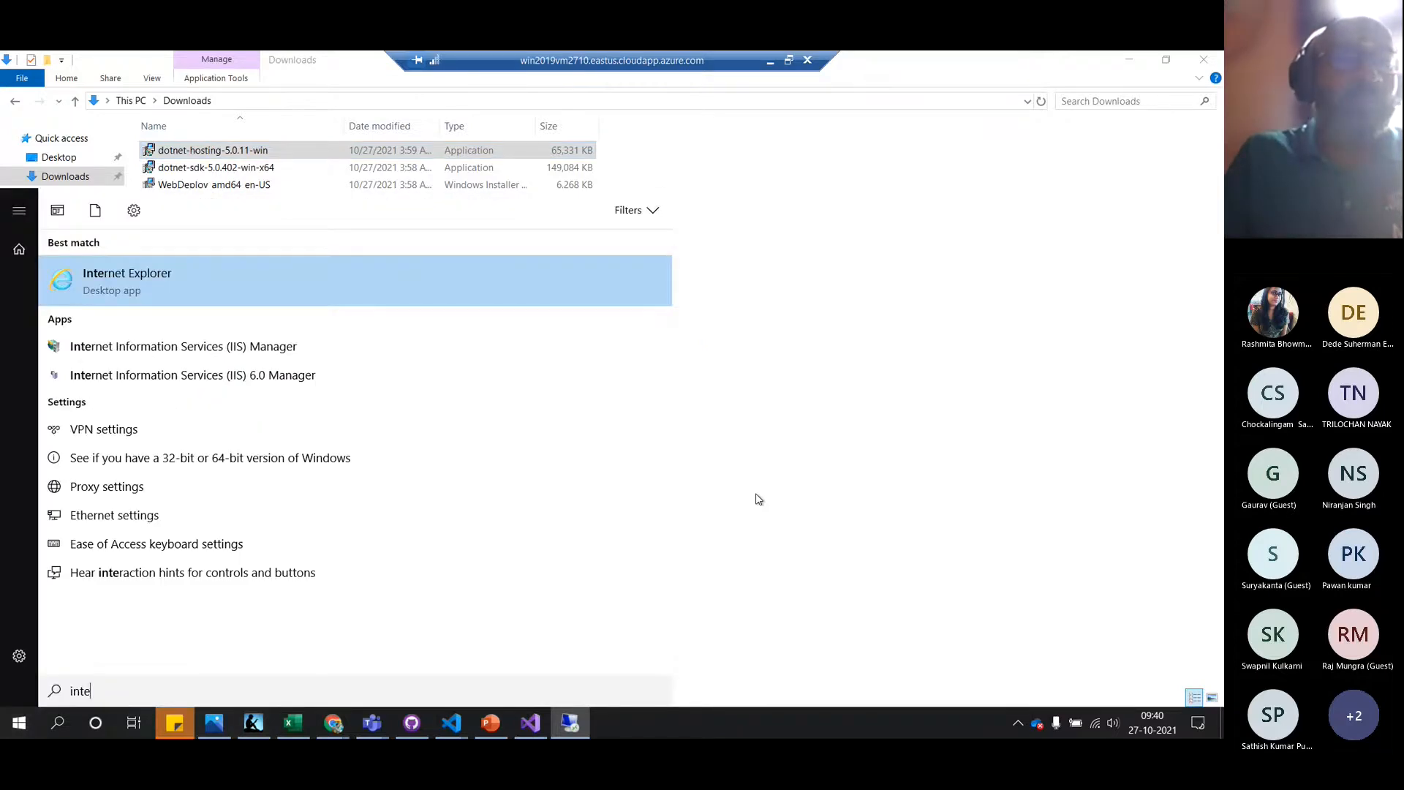
click(245, 348)
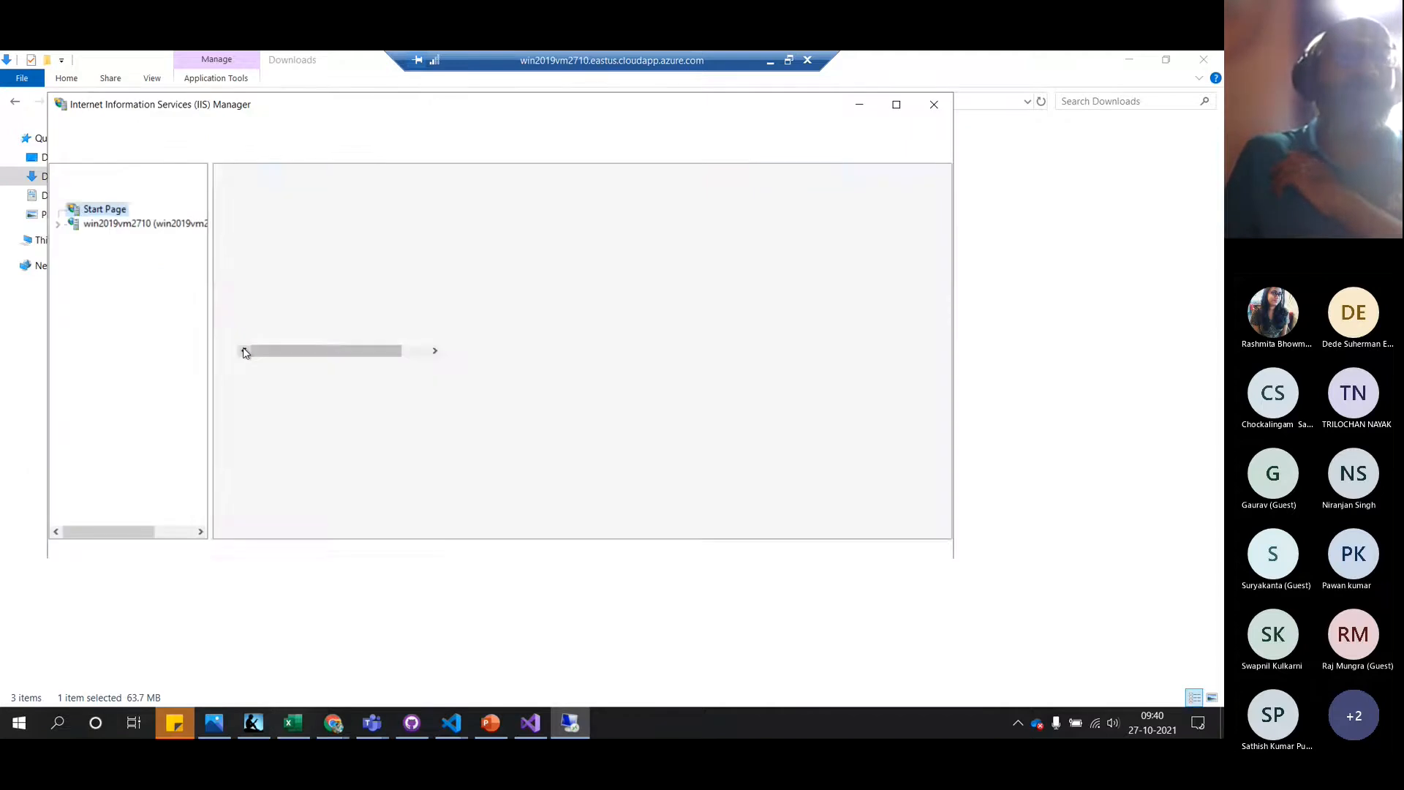
click(896, 104)
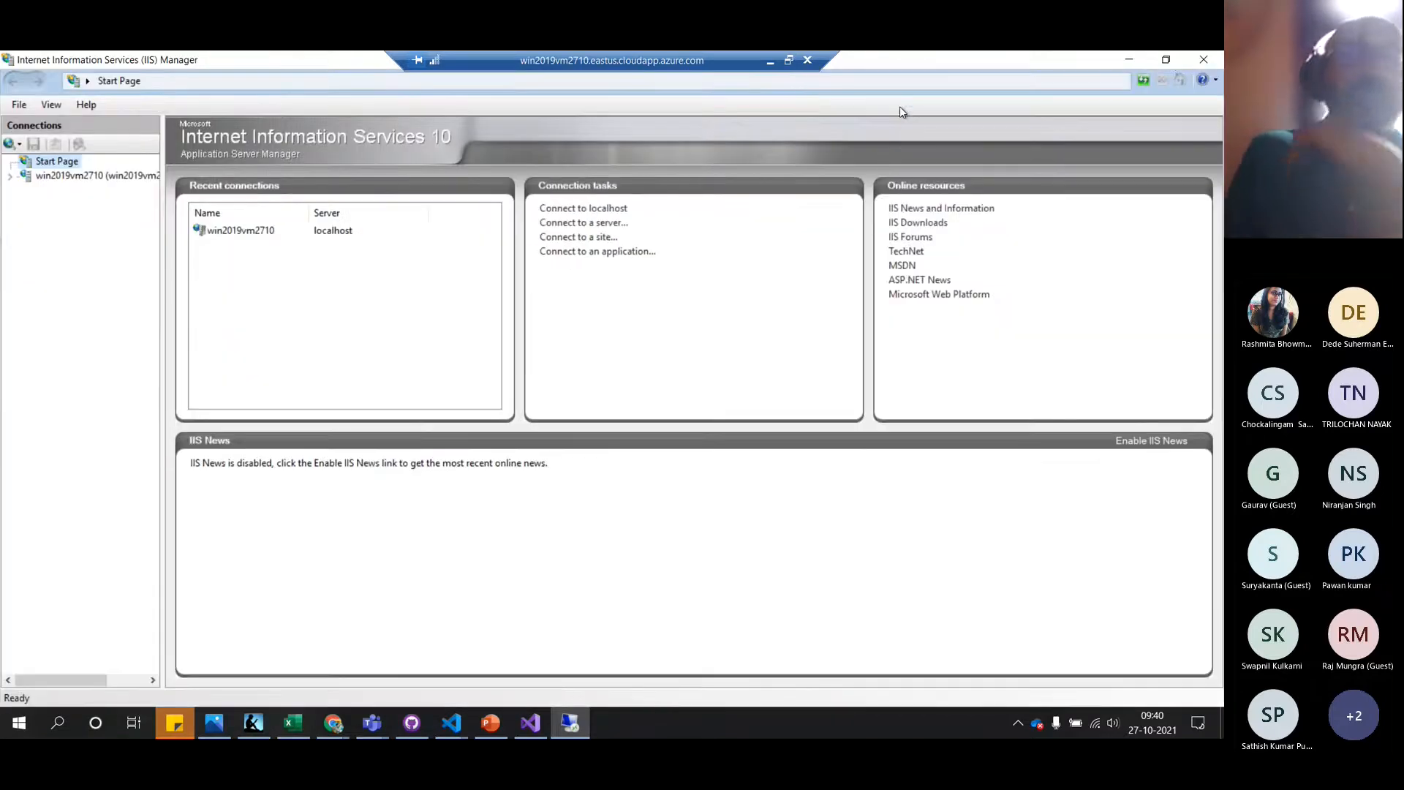
click(71, 175)
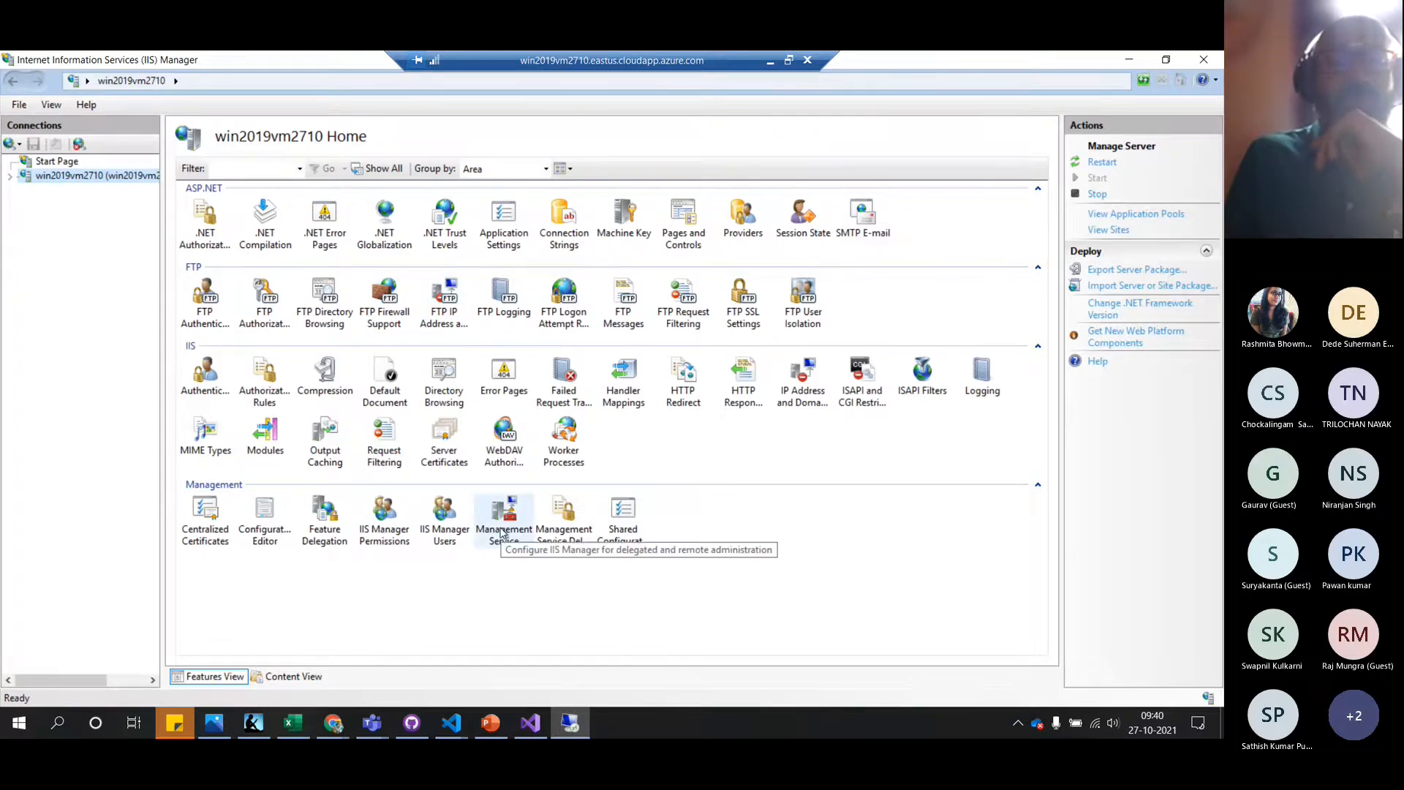
double_click(503, 532)
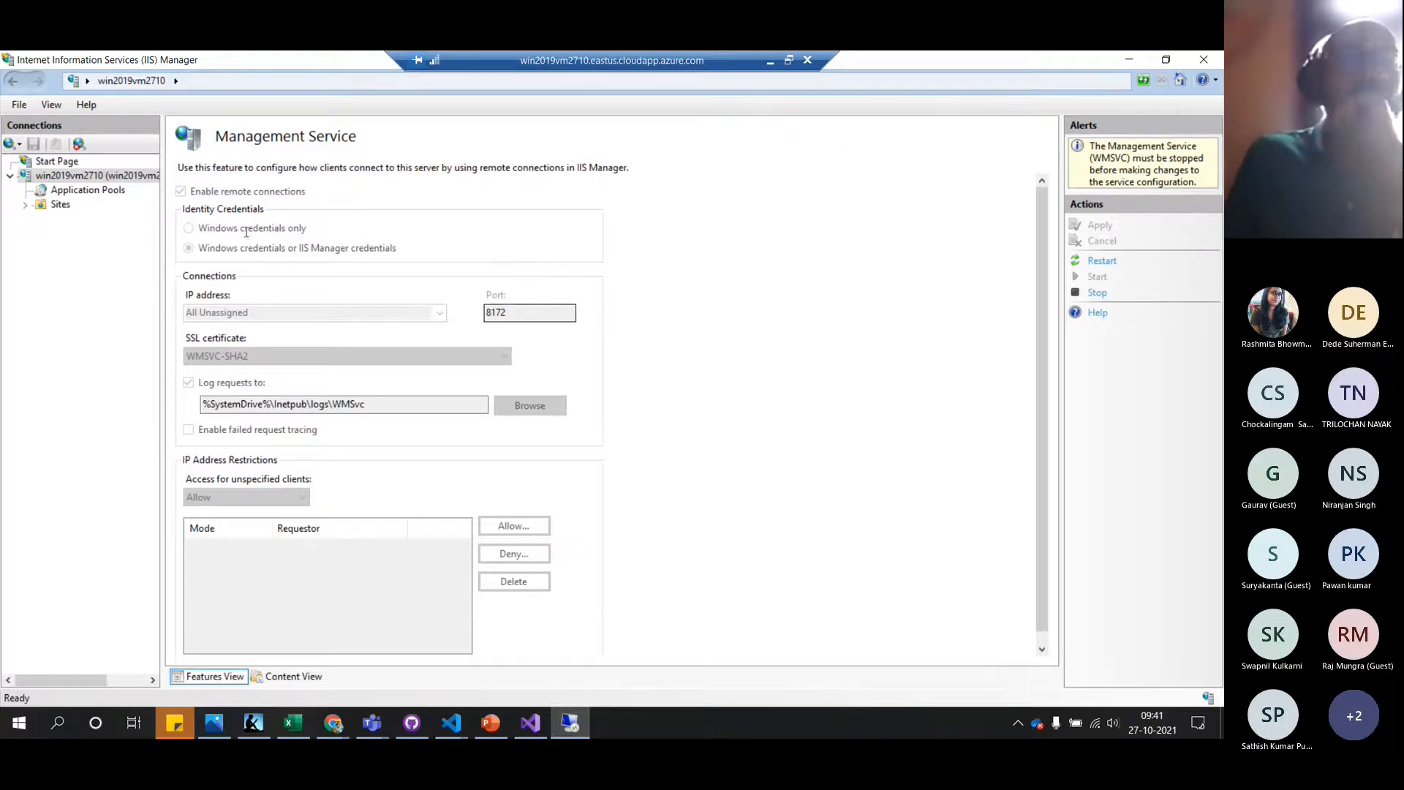
Switch to Application Pools, listing .NET v4.5, .NET v4.5 Classic and DefaultAppPool
click(109, 193)
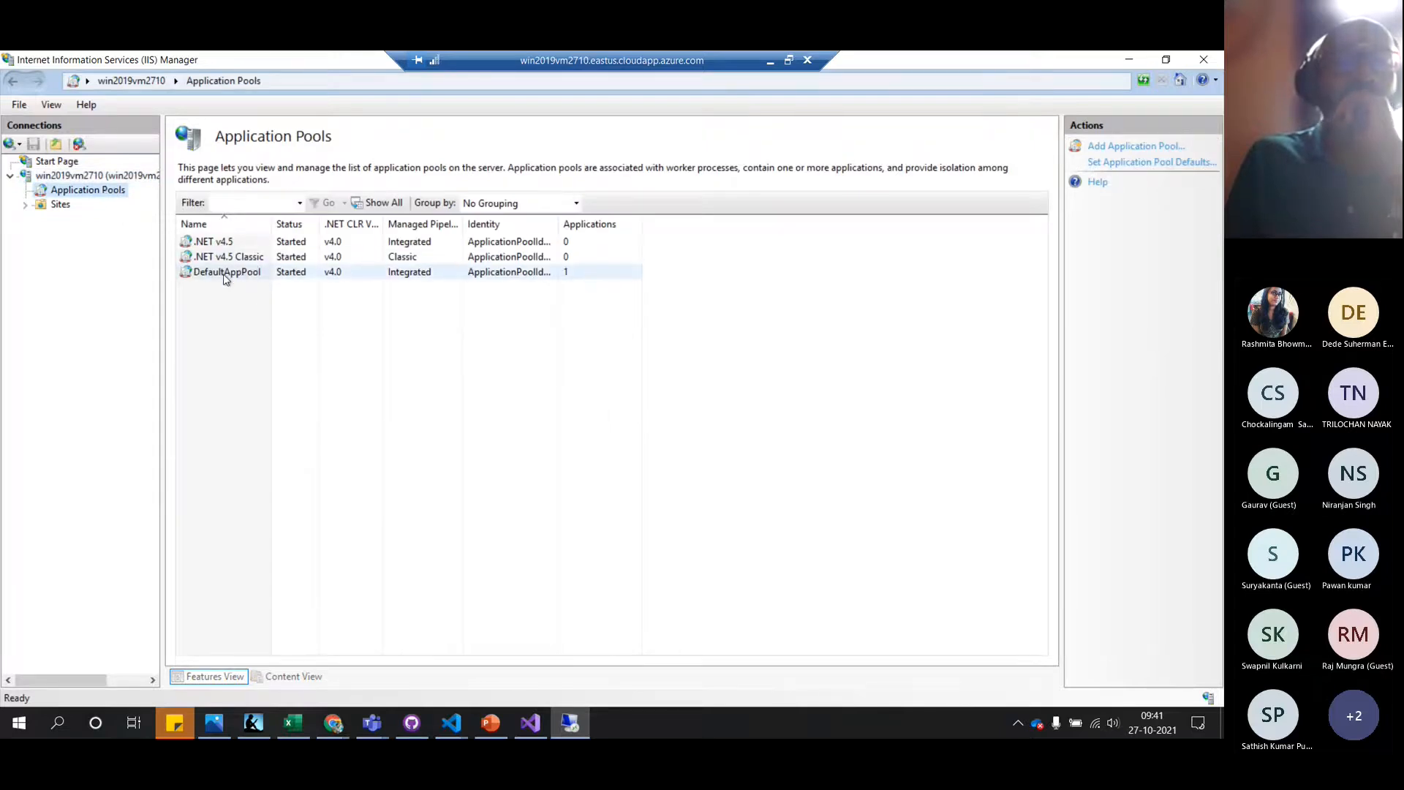
Check DefaultAppPool's .NET CLR version options and leave it unchanged at v4.0.30319
double_click(227, 273)
click(611, 365)
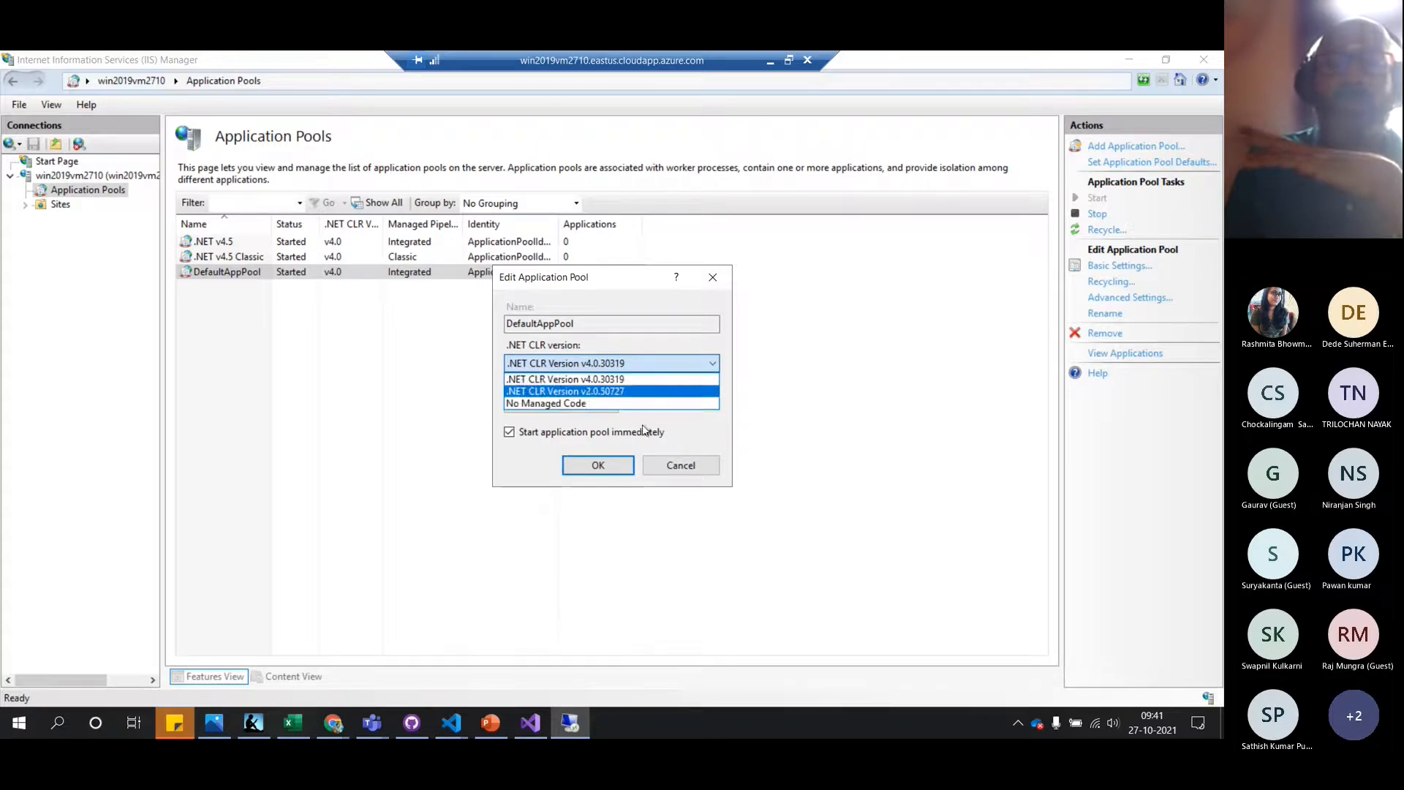
click(681, 474)
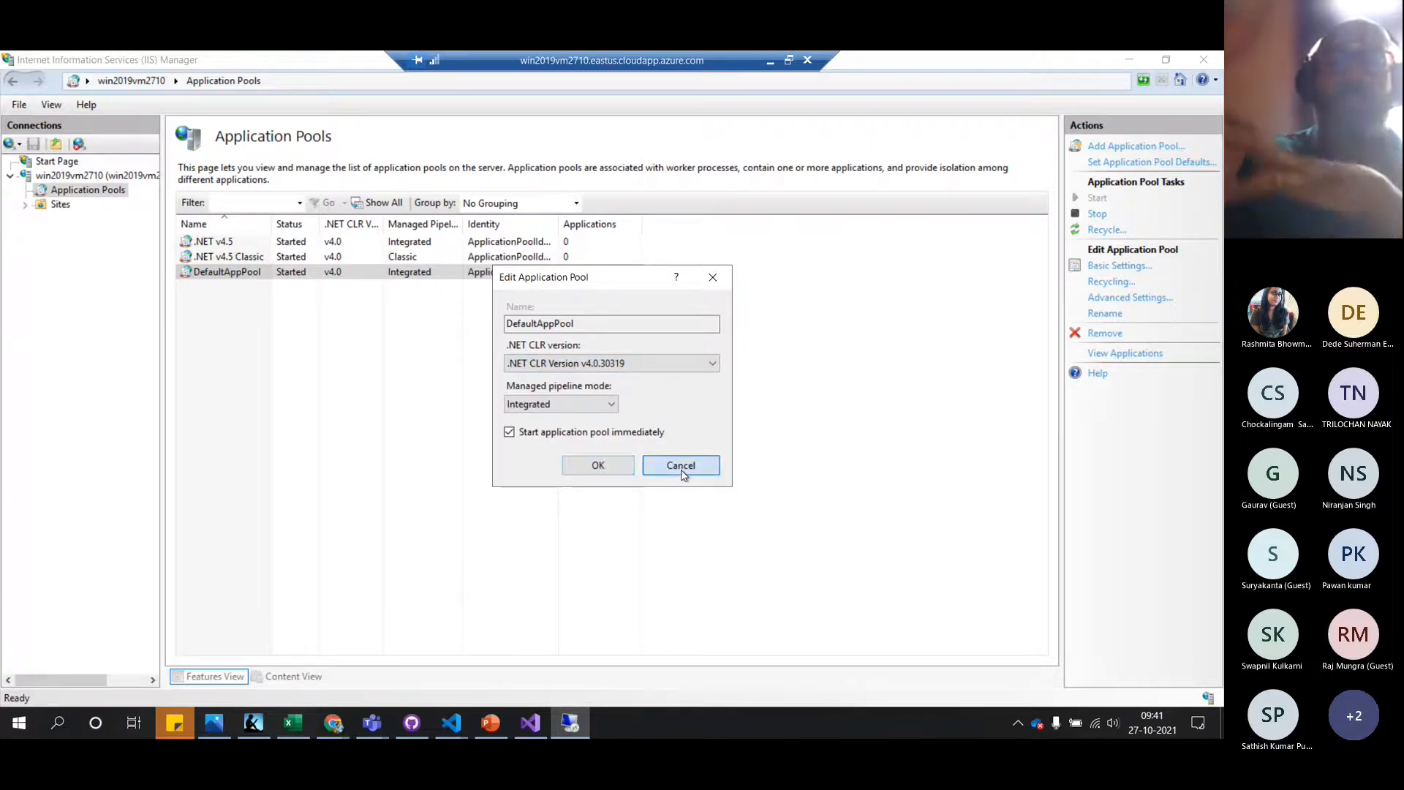
click(681, 468)
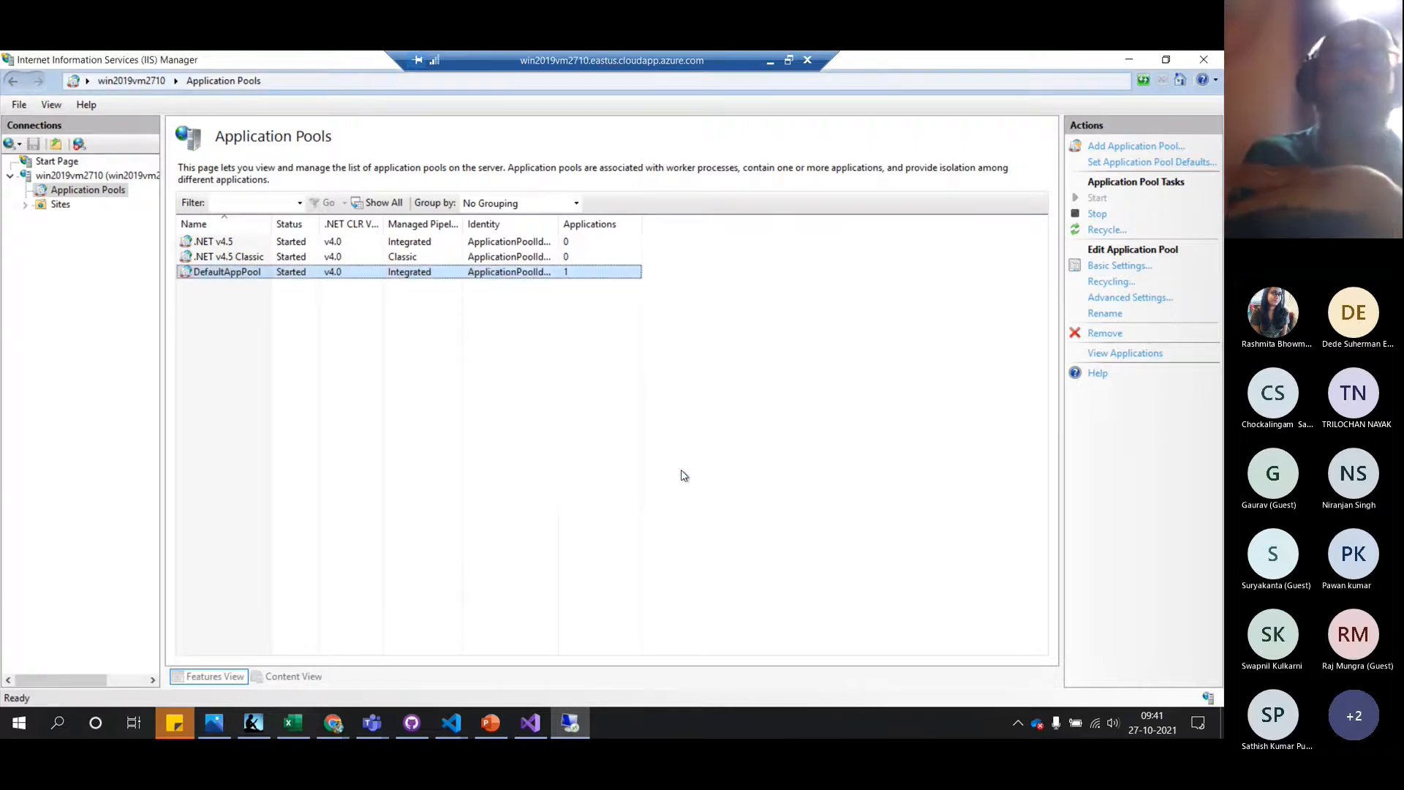
Expand Sites and open the Default Web Site home page with its actions menu
click(61, 206)
click(27, 206)
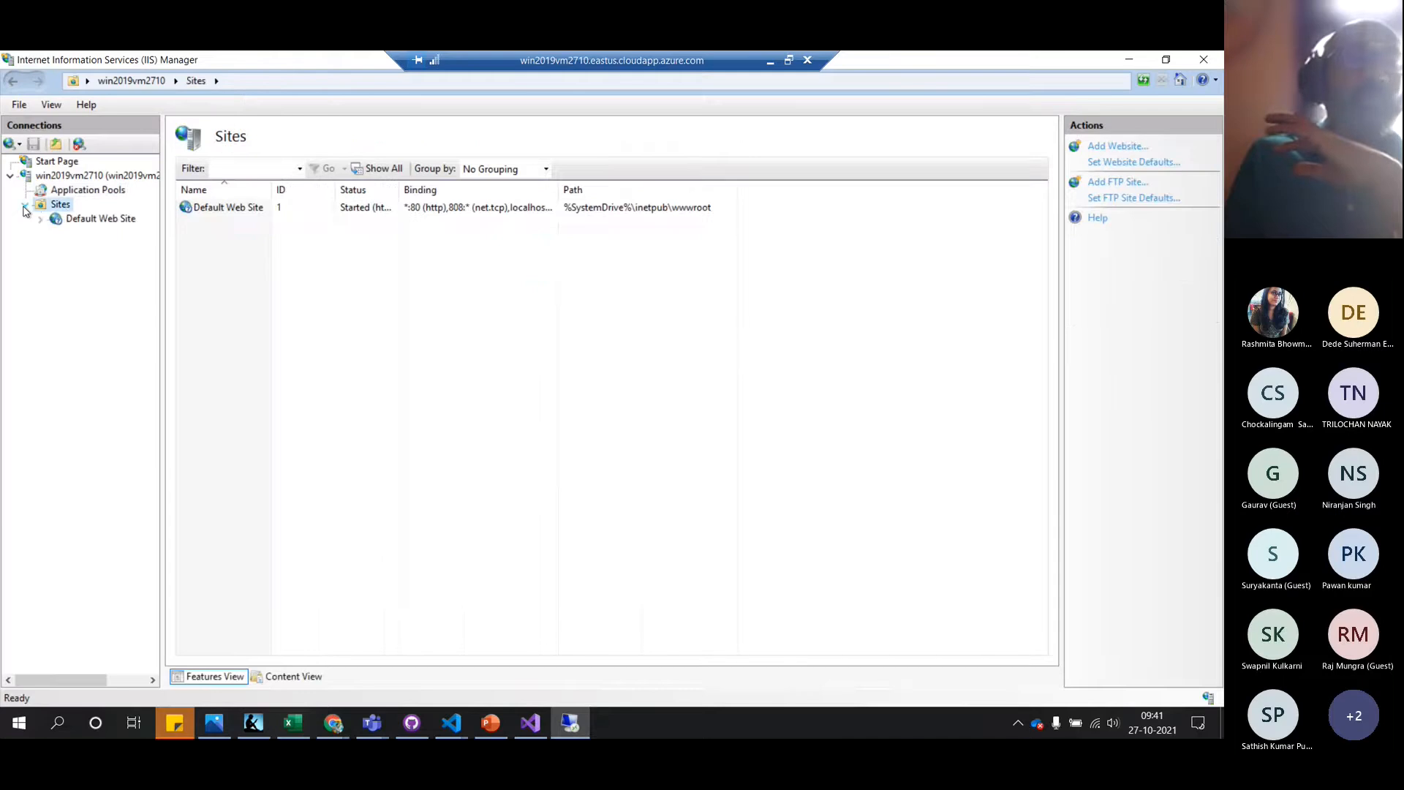
click(88, 220)
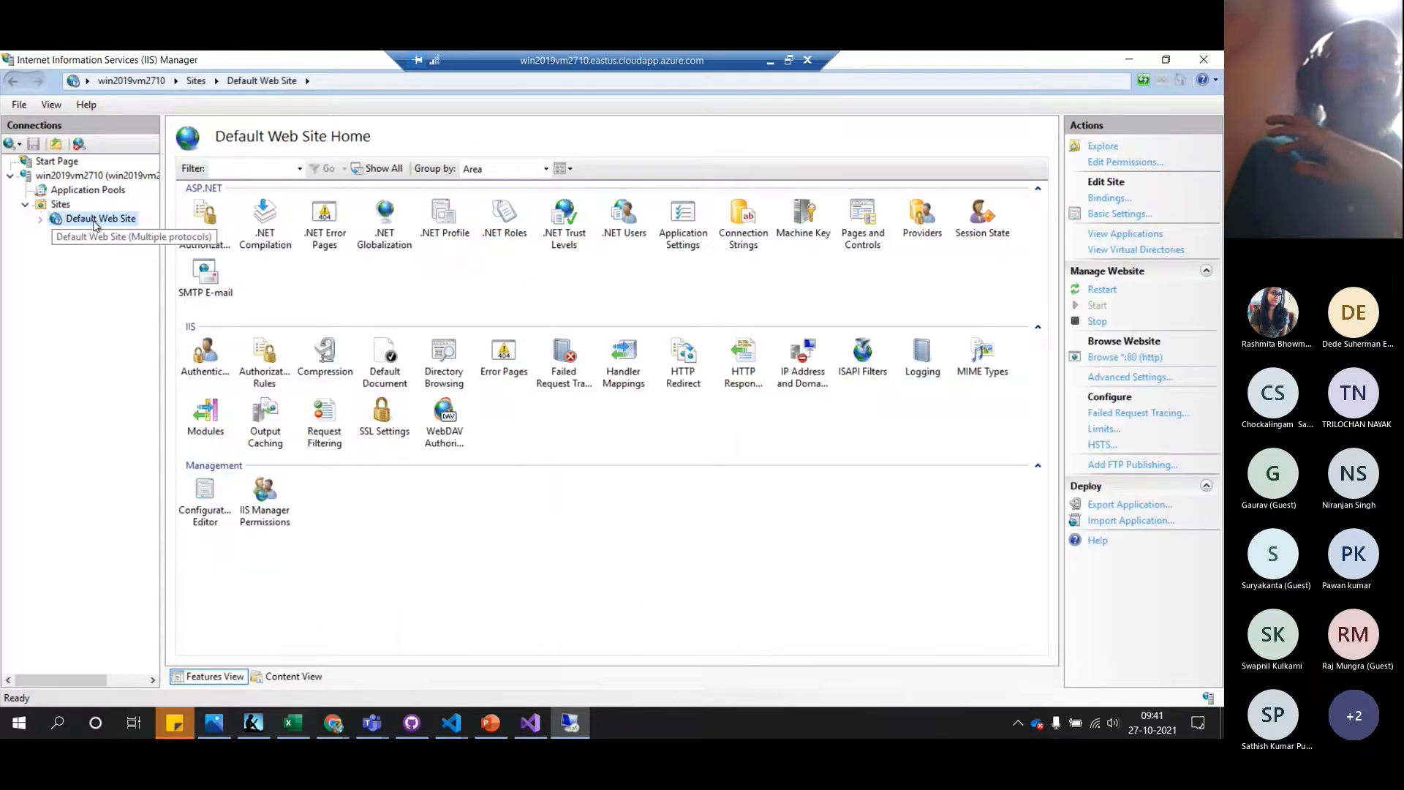
right_click(98, 222)
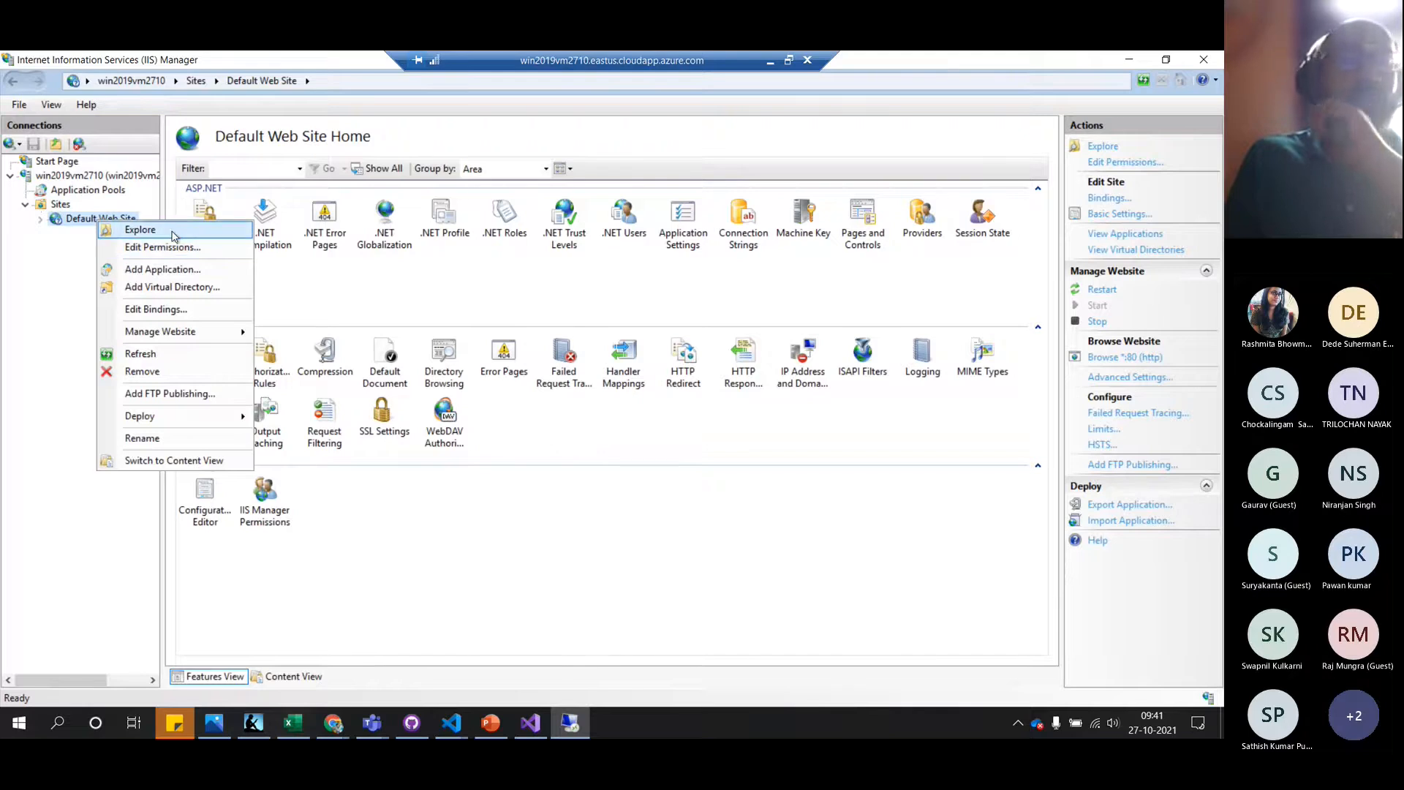
Open the Default Web Site's wwwroot folder and browse its IIS welcome page at localhost
click(173, 230)
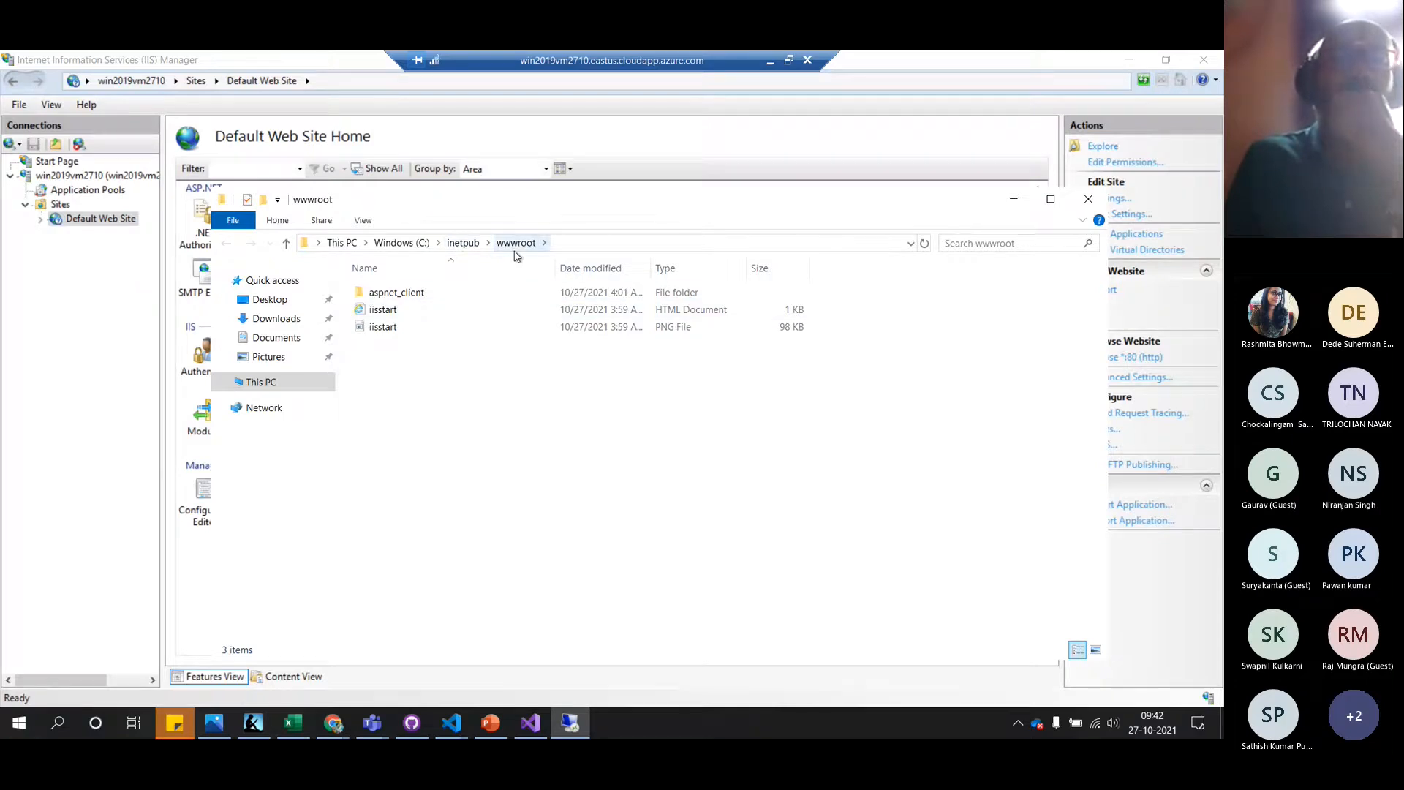
right_click(122, 222)
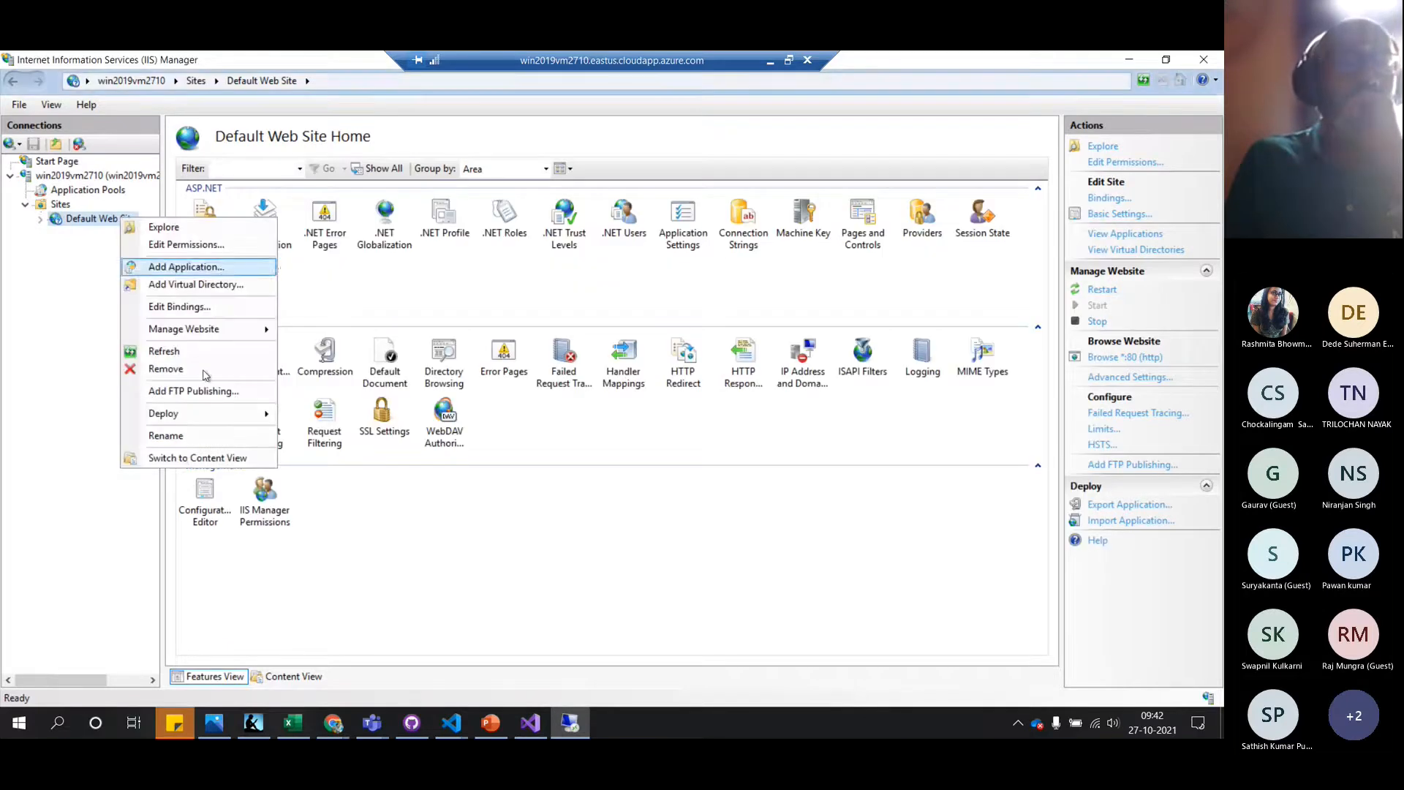
mouse_move(242, 329)
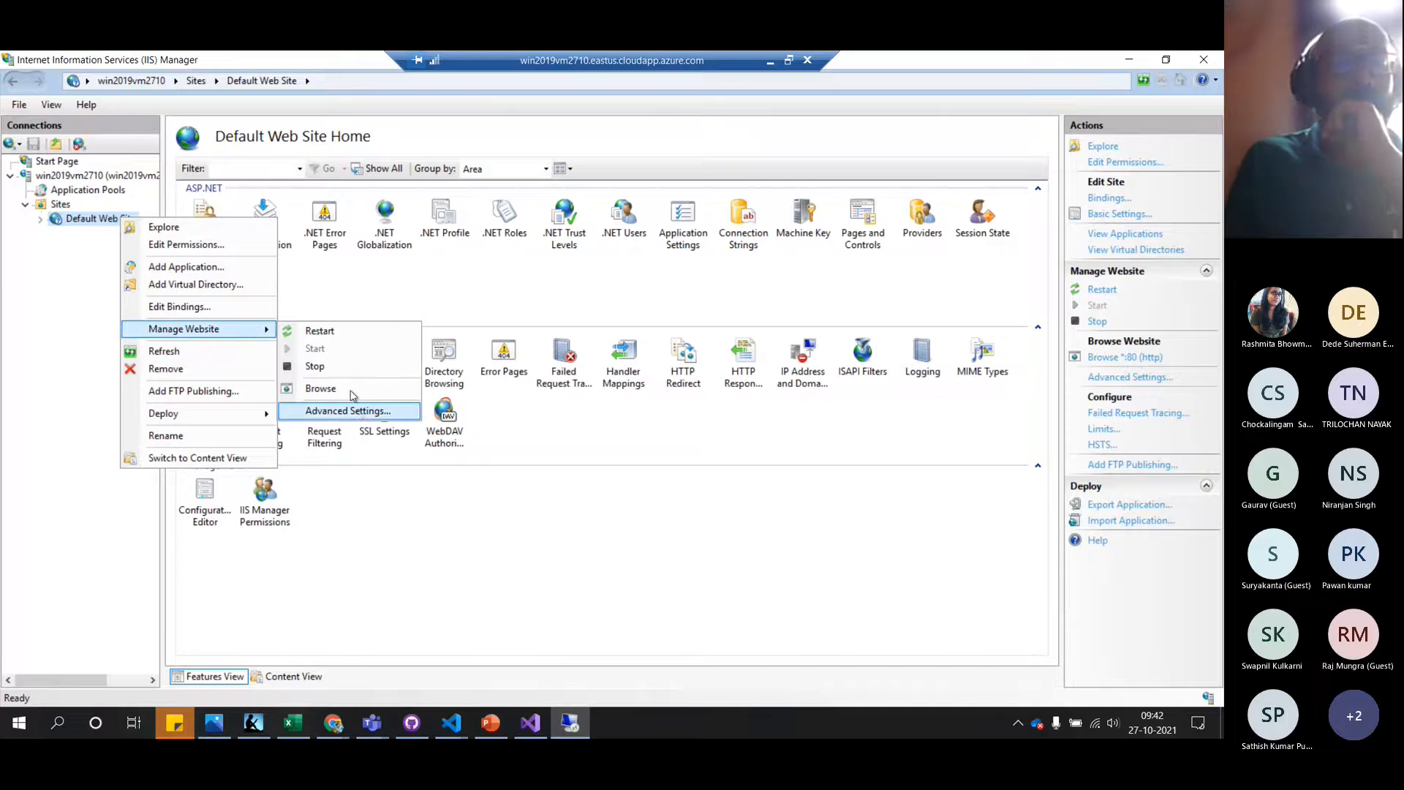
click(352, 396)
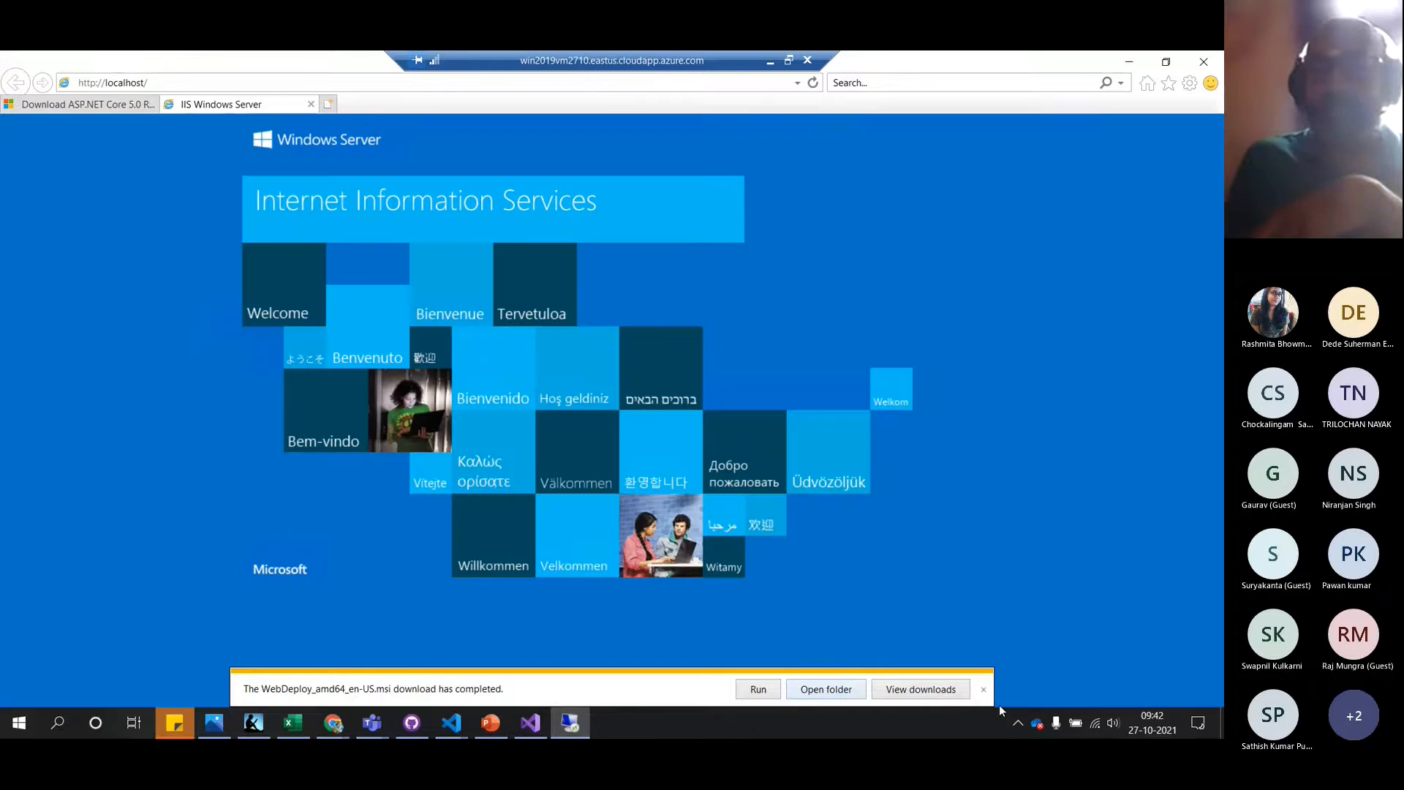
Dismiss the two download bars, return to the win2019vm2710 Home page, and window the remote session
click(983, 689)
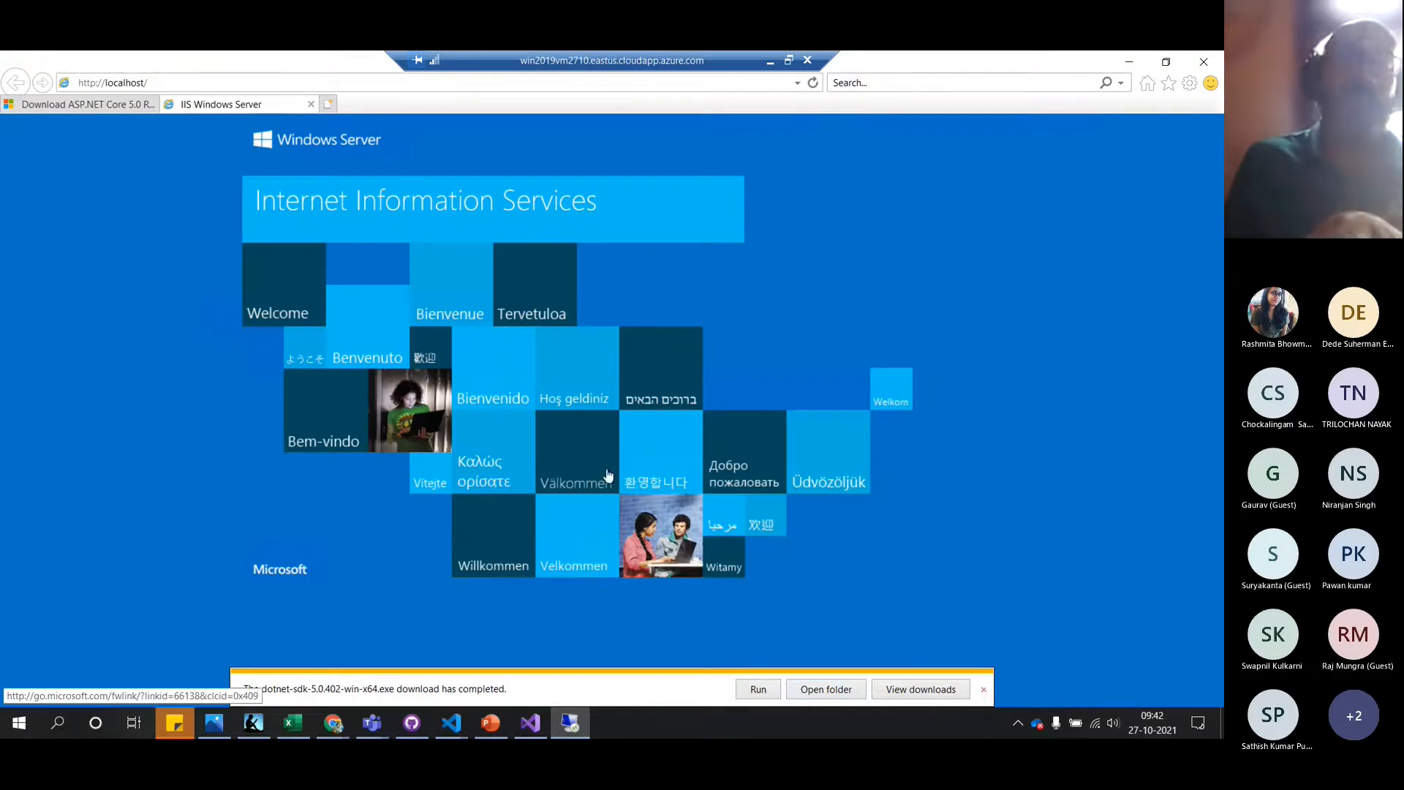
click(984, 690)
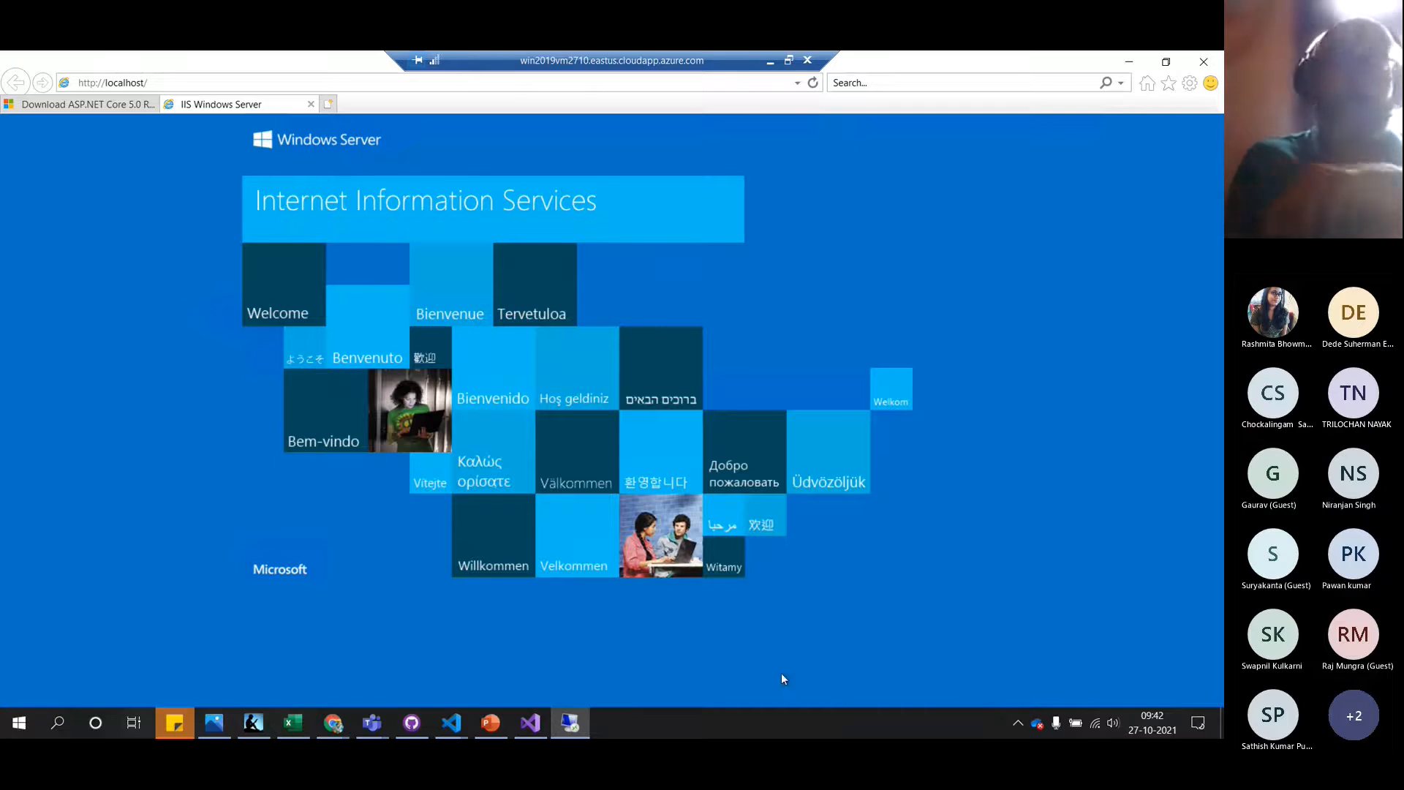
key(alt+Tab)
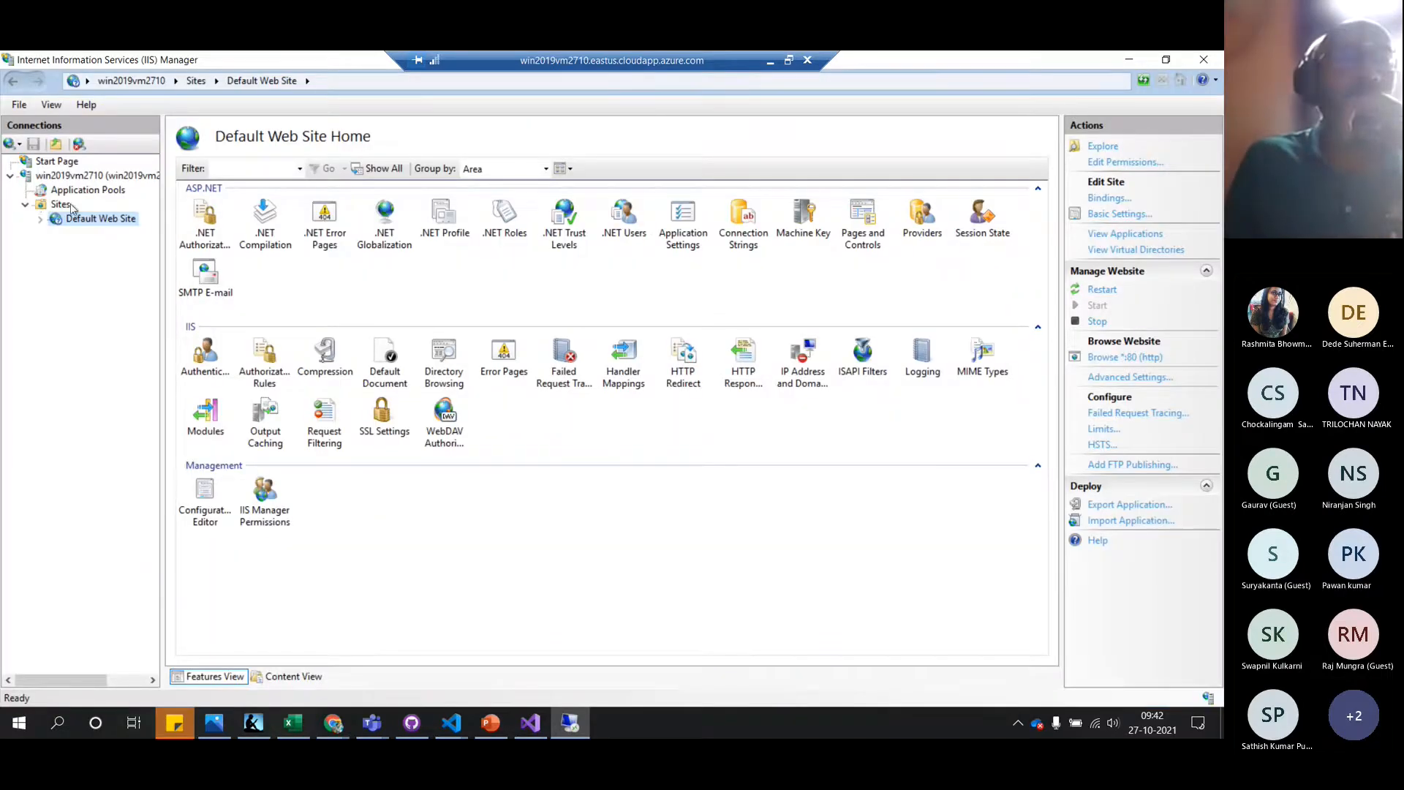
click(100, 187)
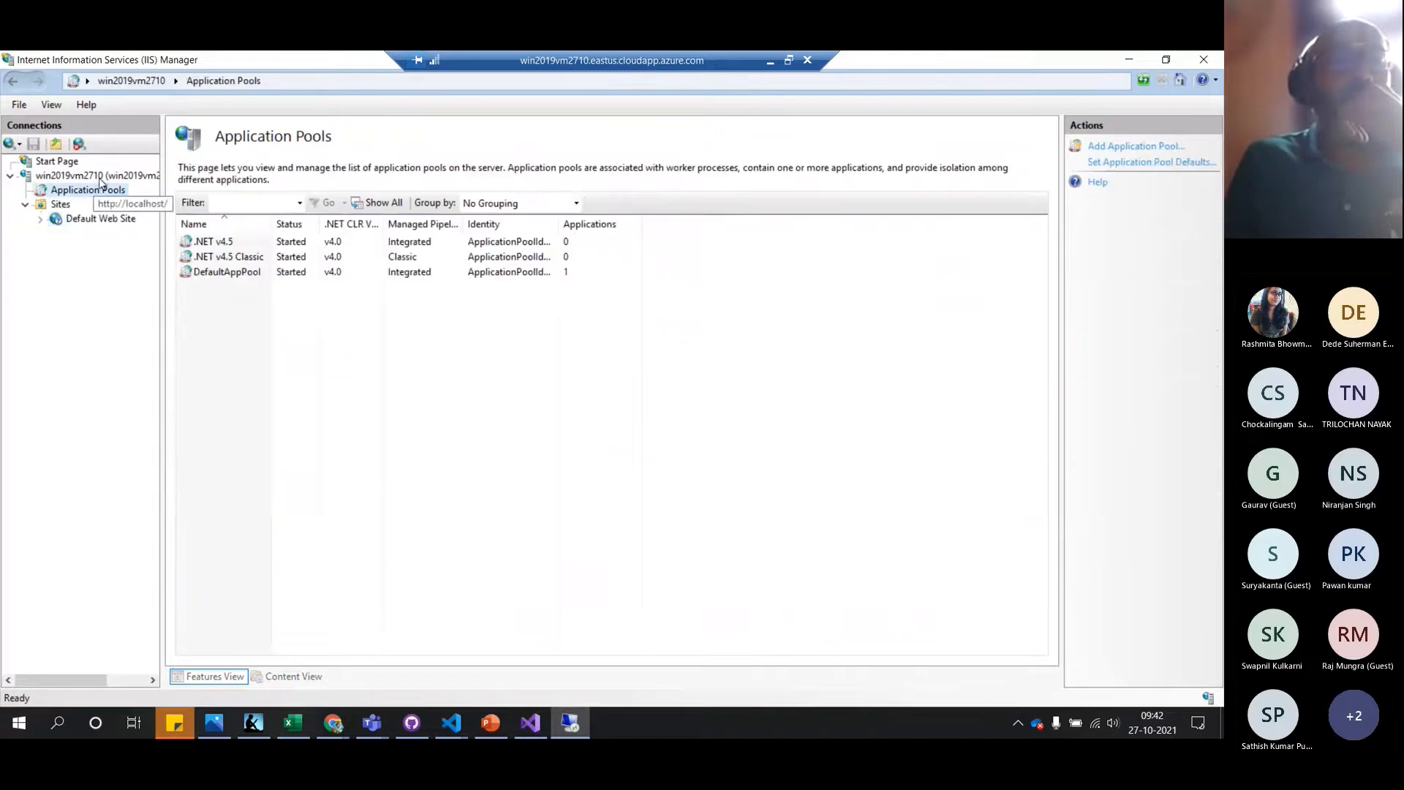
click(100, 176)
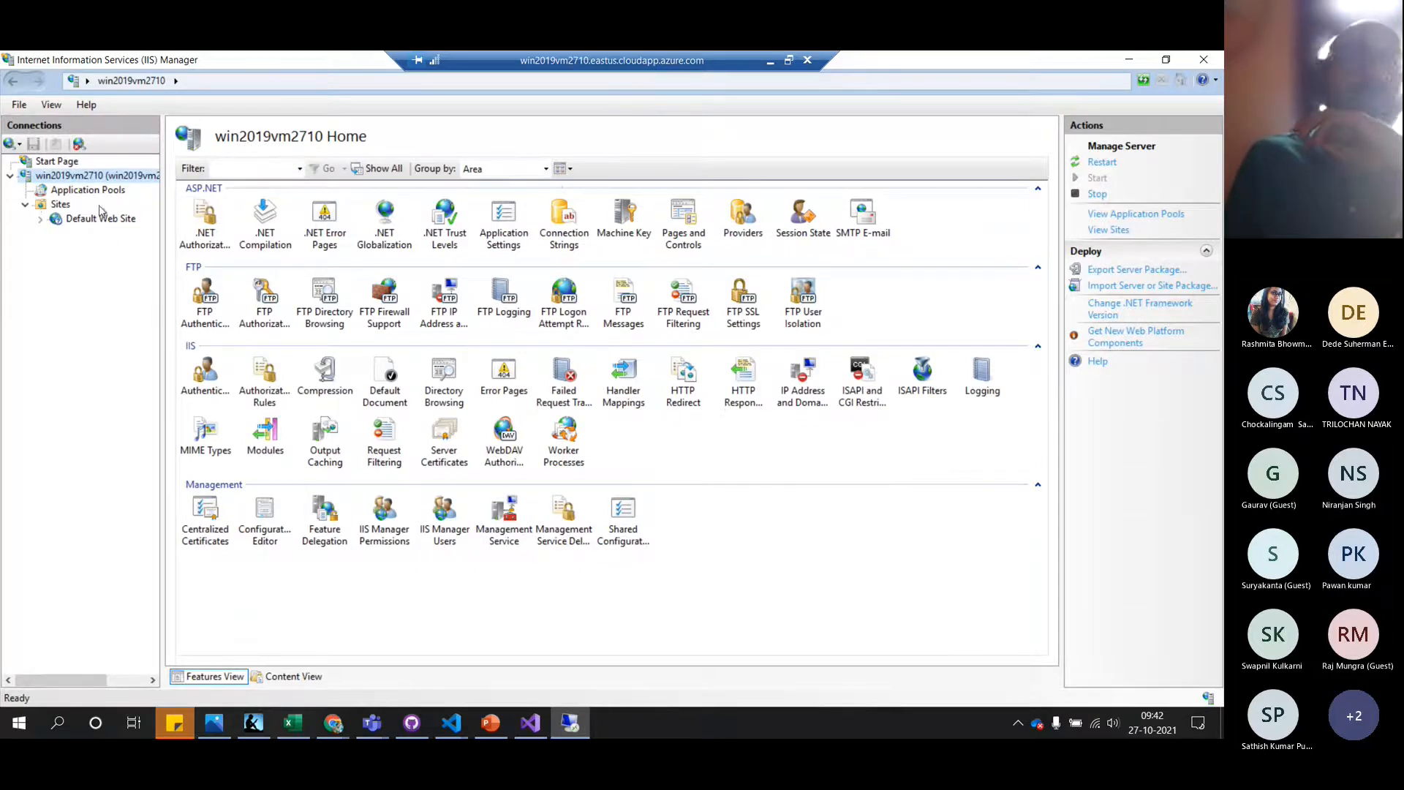
click(789, 65)
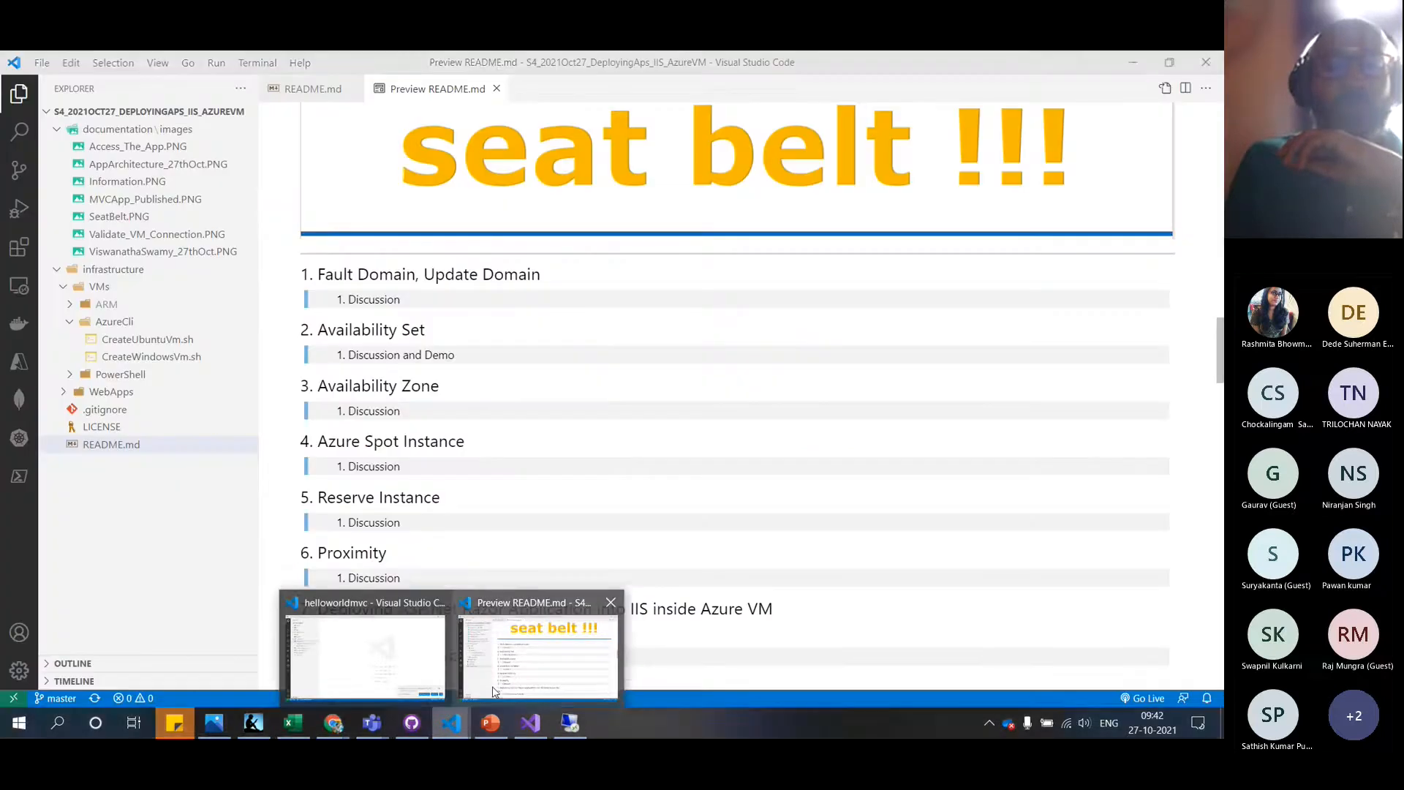
Scroll the VS Code README preview to its Step 3 checklist, then restore the remote desktop full-screen
click(493, 686)
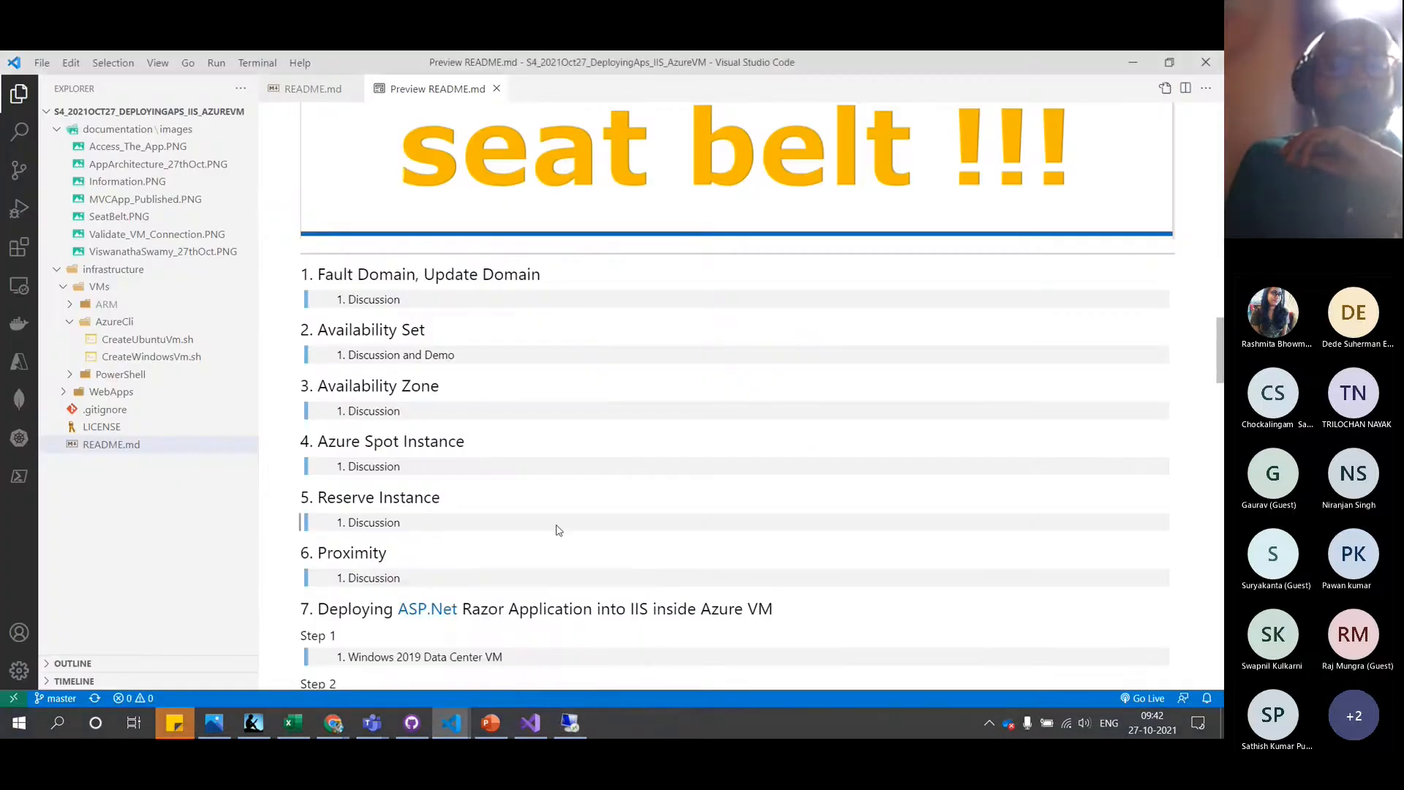
scroll(556, 525, down, 6)
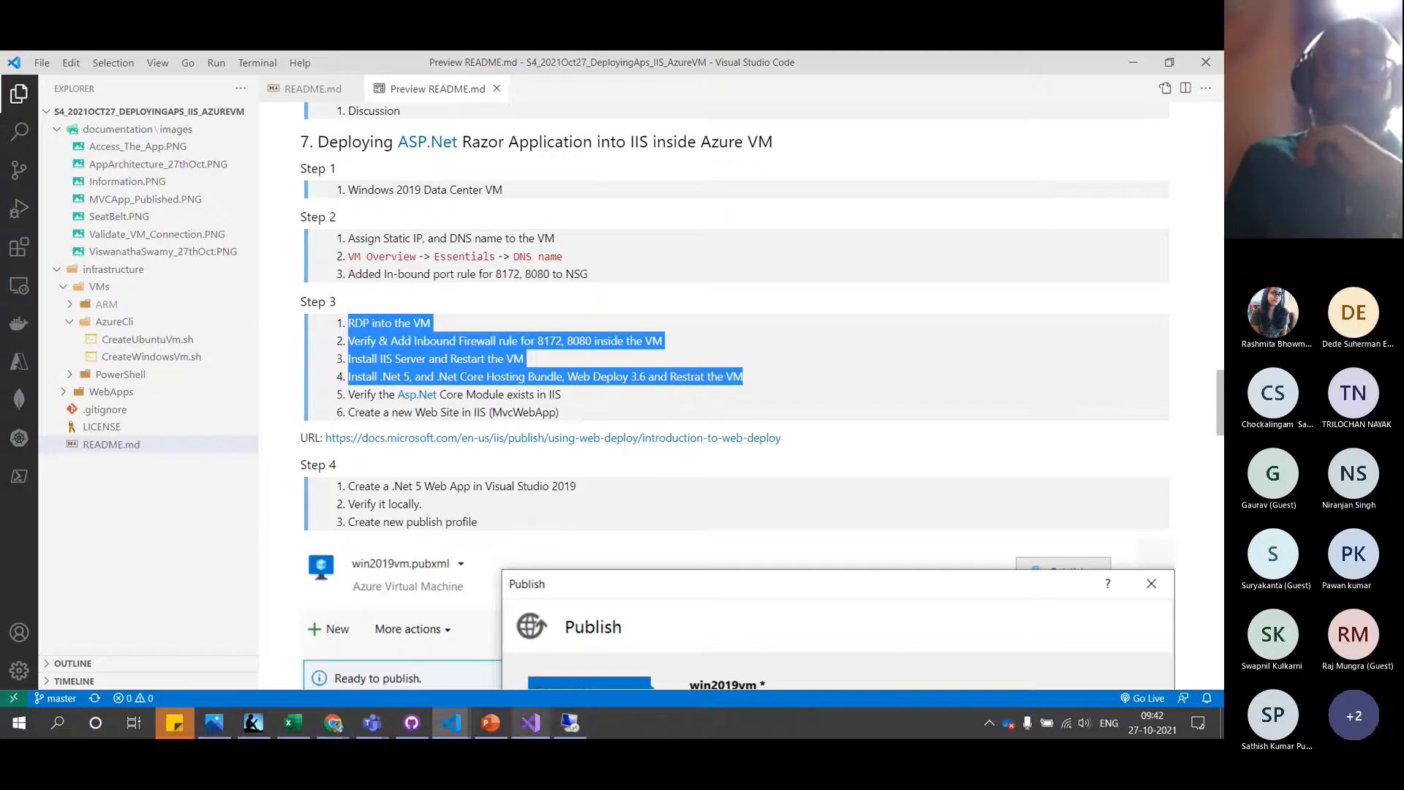
click(574, 729)
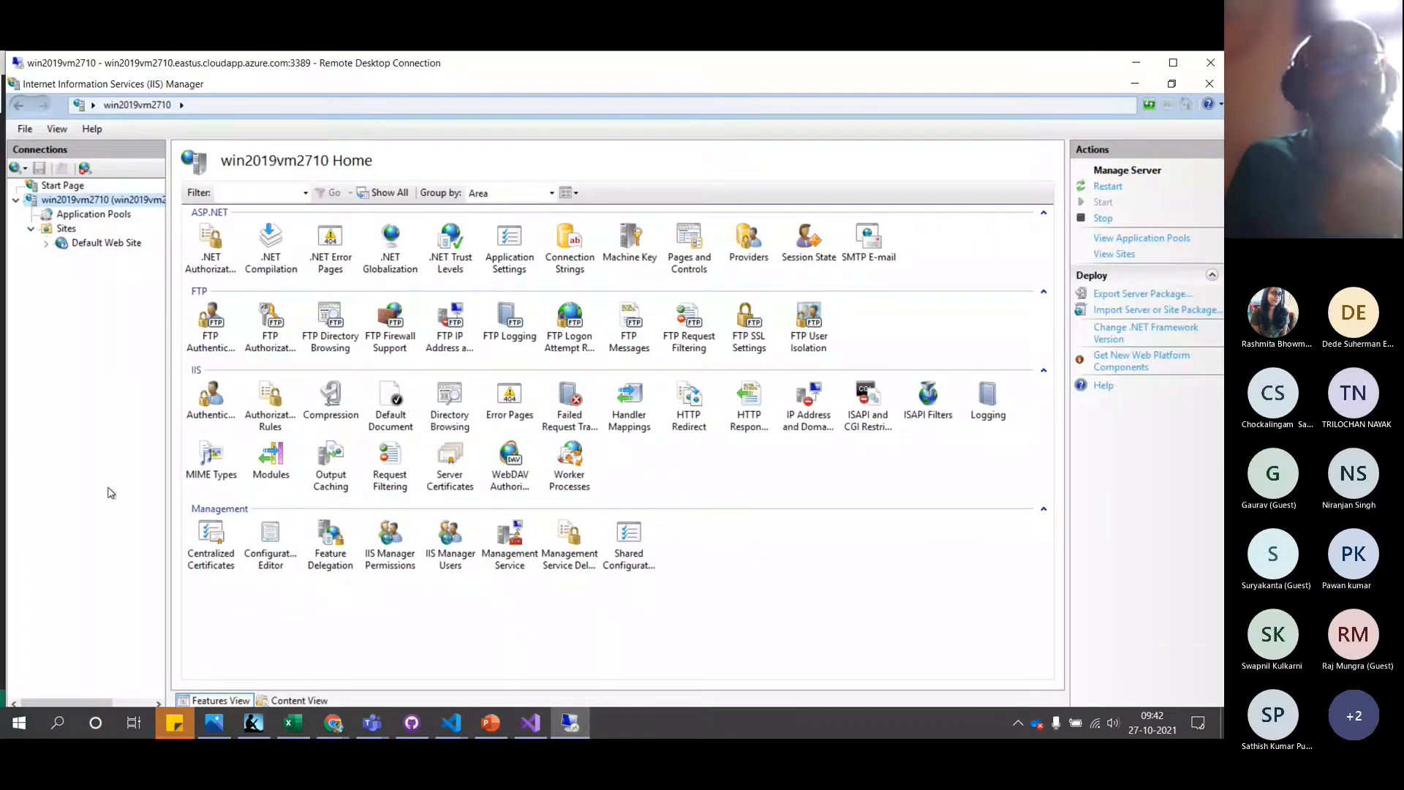
key(alt+Tab)
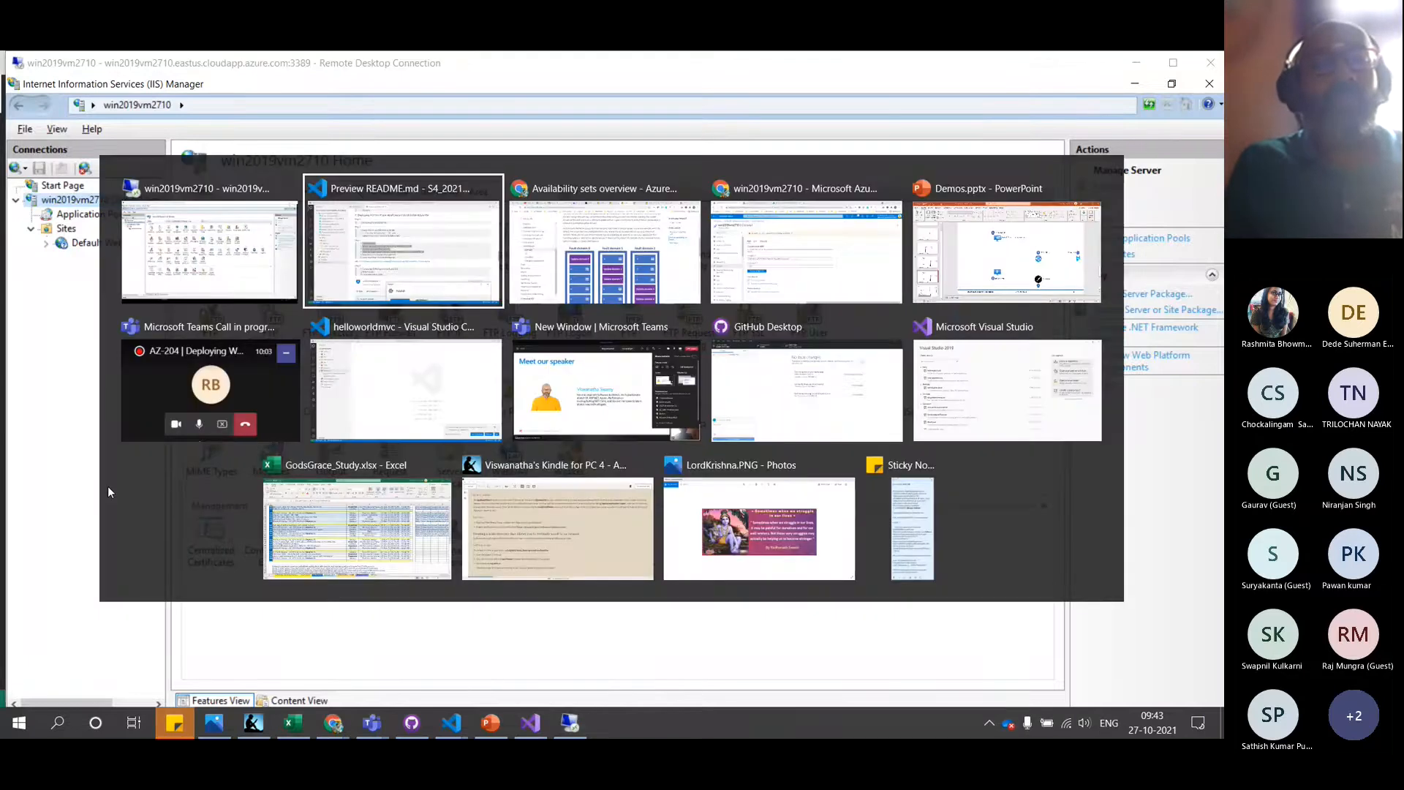
key(alt+Tab)
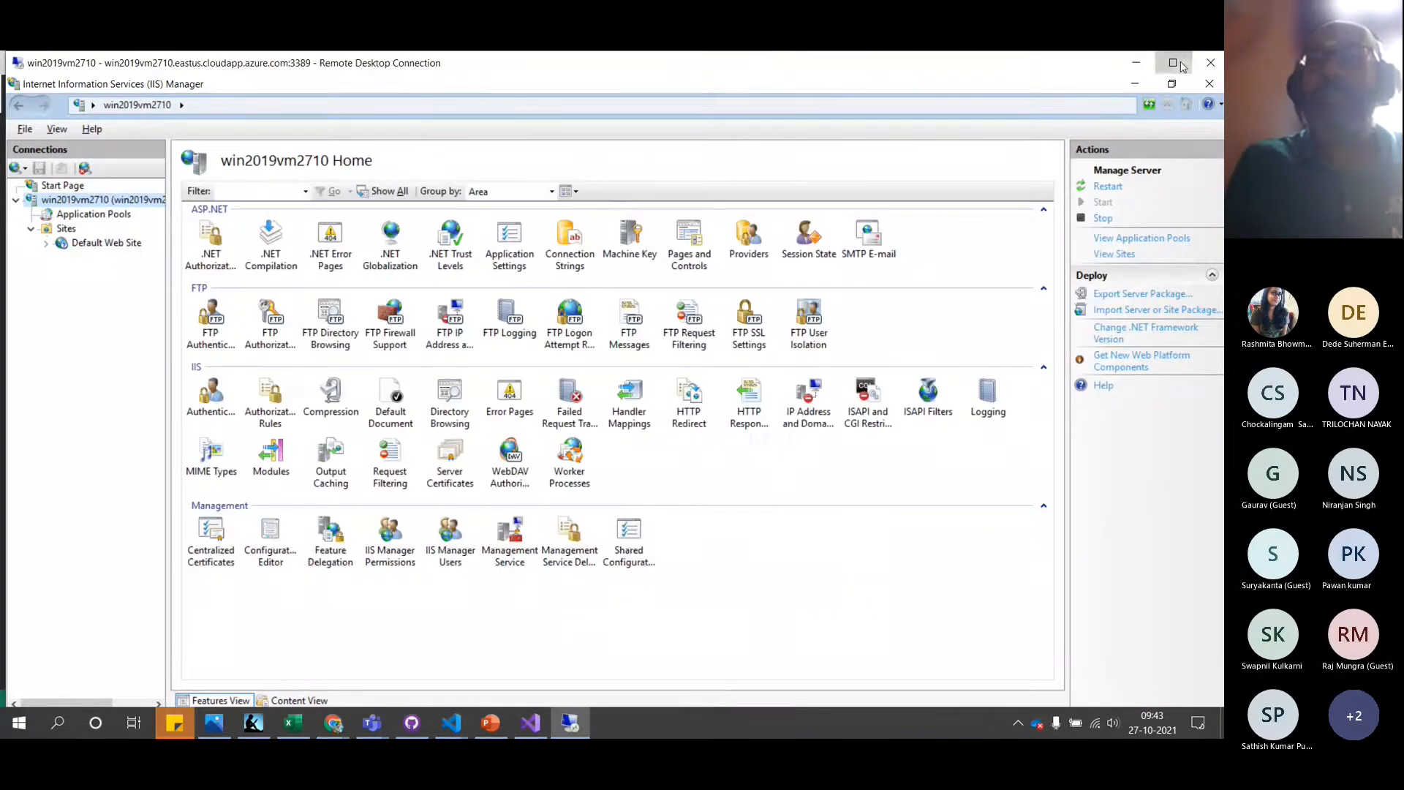
click(1181, 66)
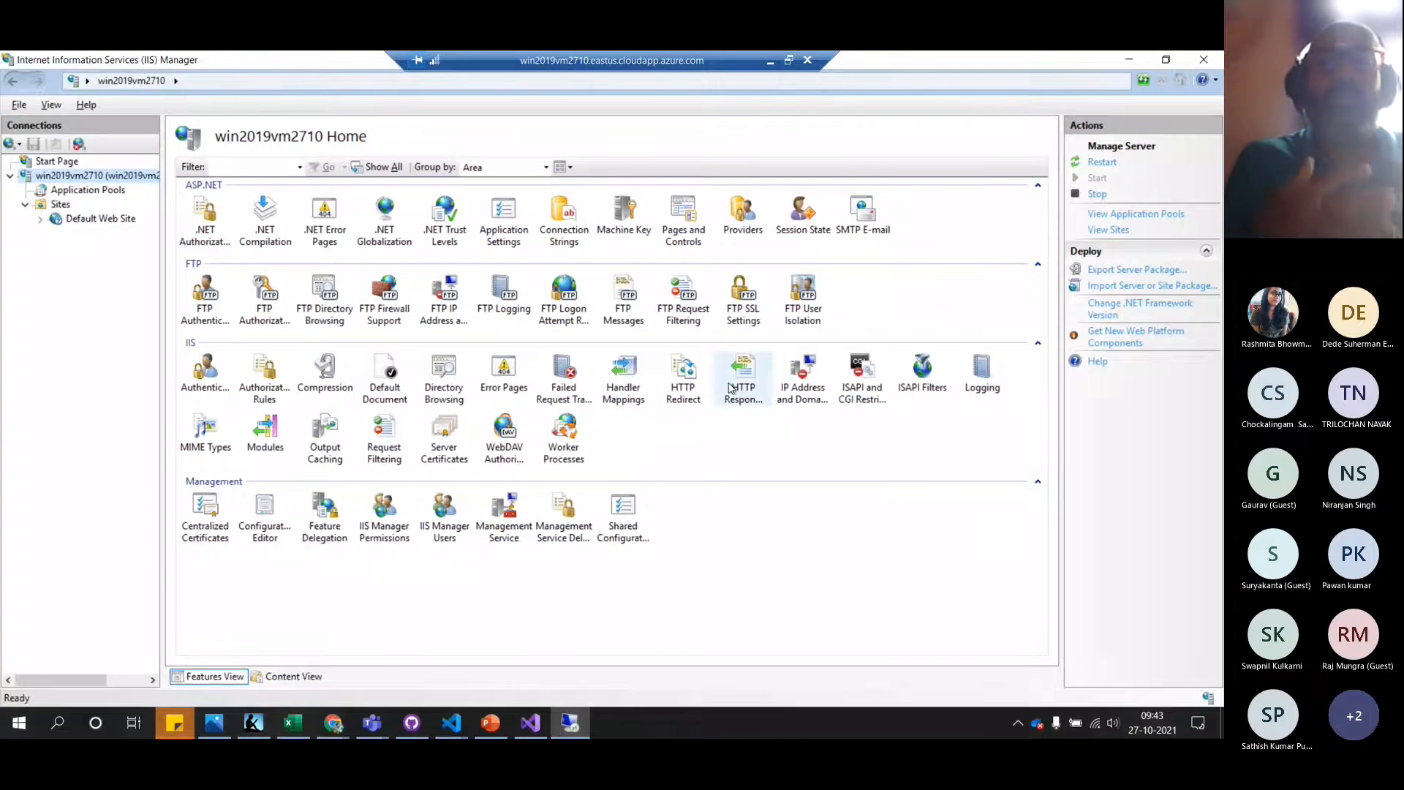
Create a helloworldapp folder in the maximized C:\inetpub\wwwroot window and expose its full path for copying
key(alt+Tab)
key(alt+Tab)
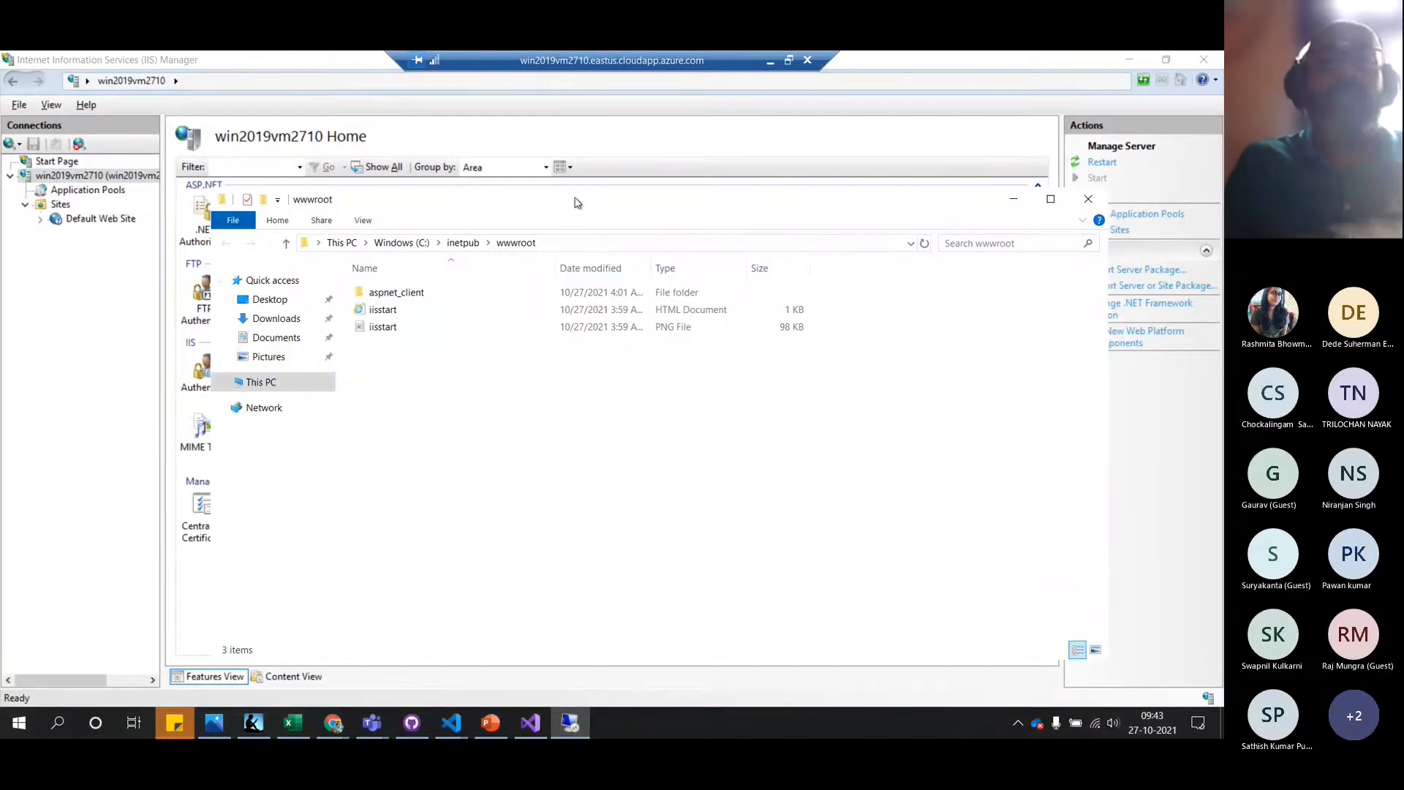
double_click(577, 203)
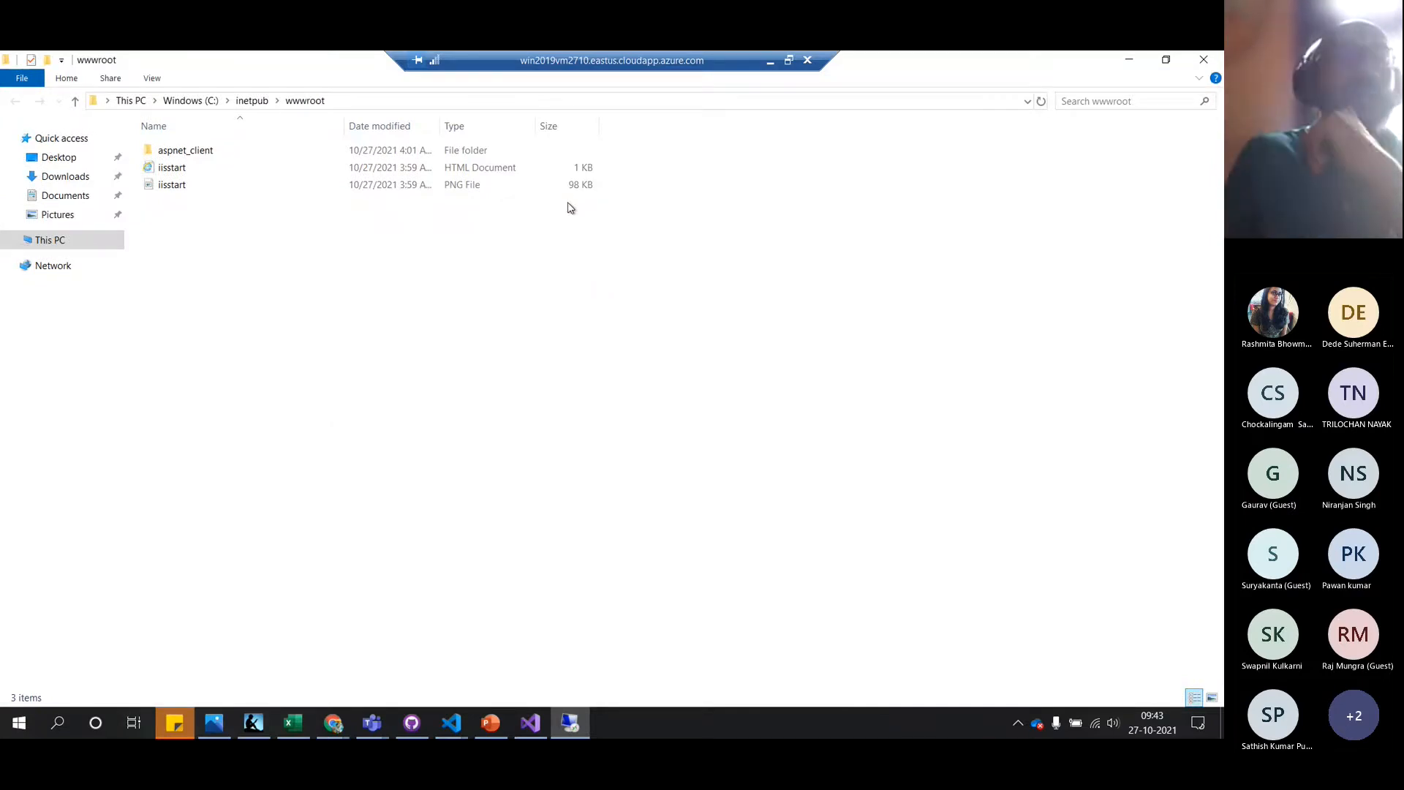
right_click(205, 322)
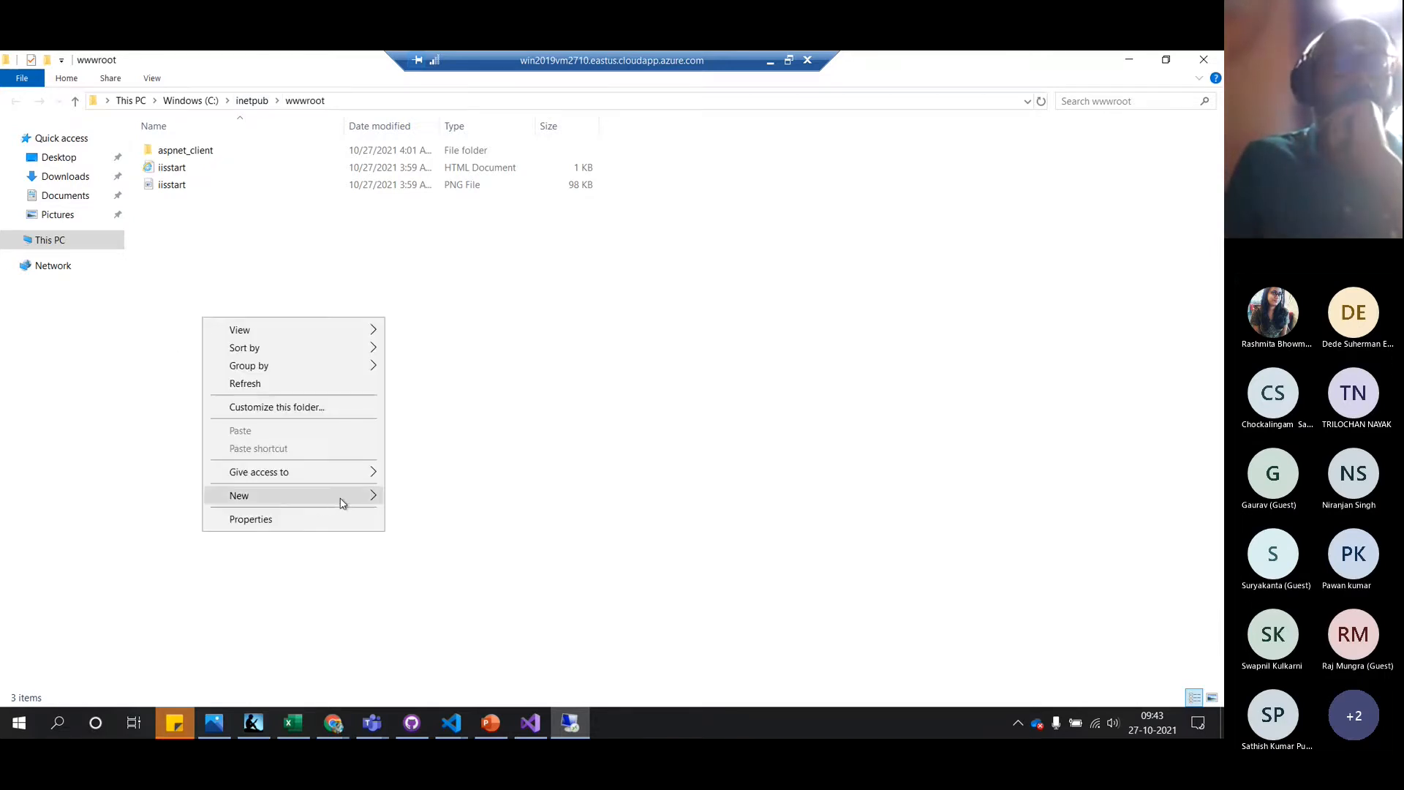
mouse_move(342, 501)
click(427, 497)
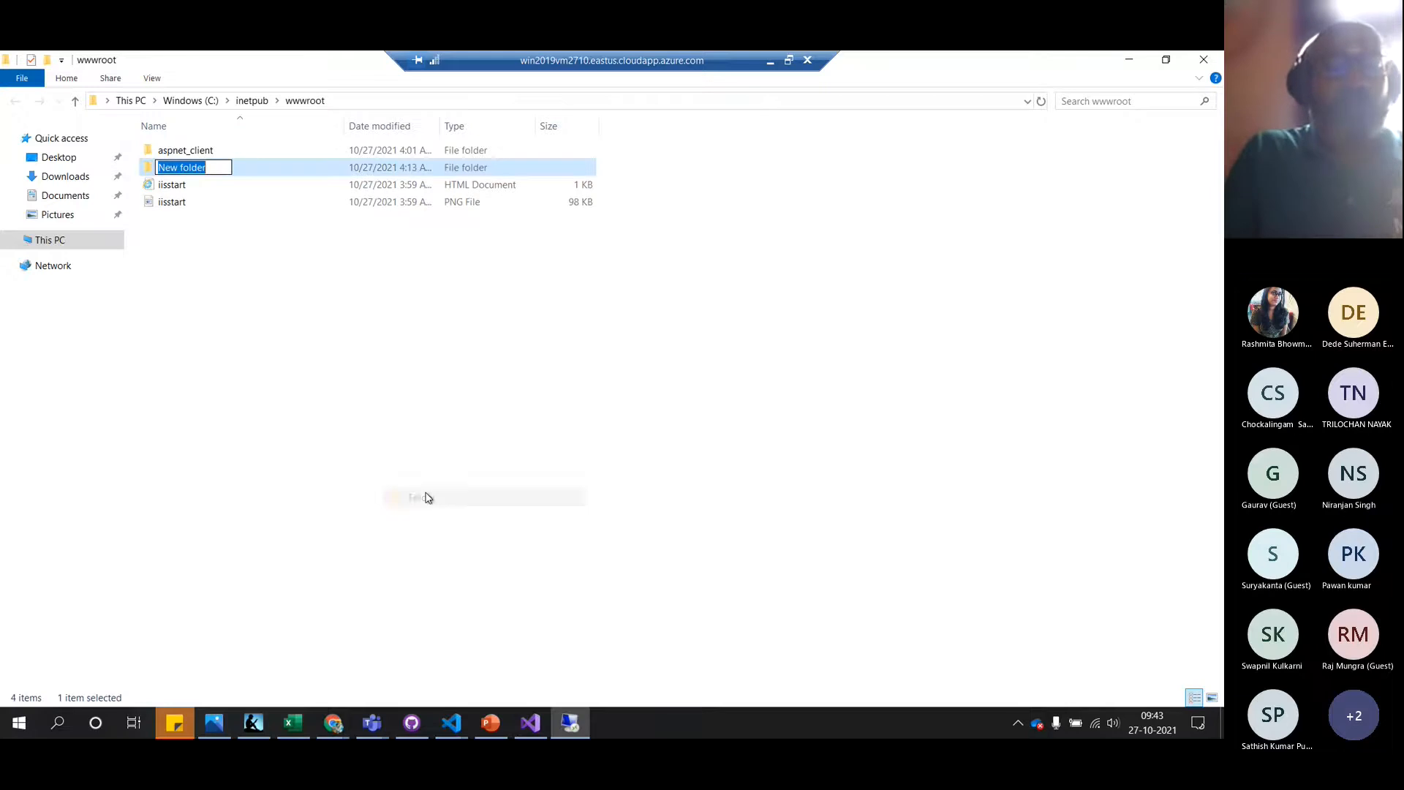
text(hellowor)
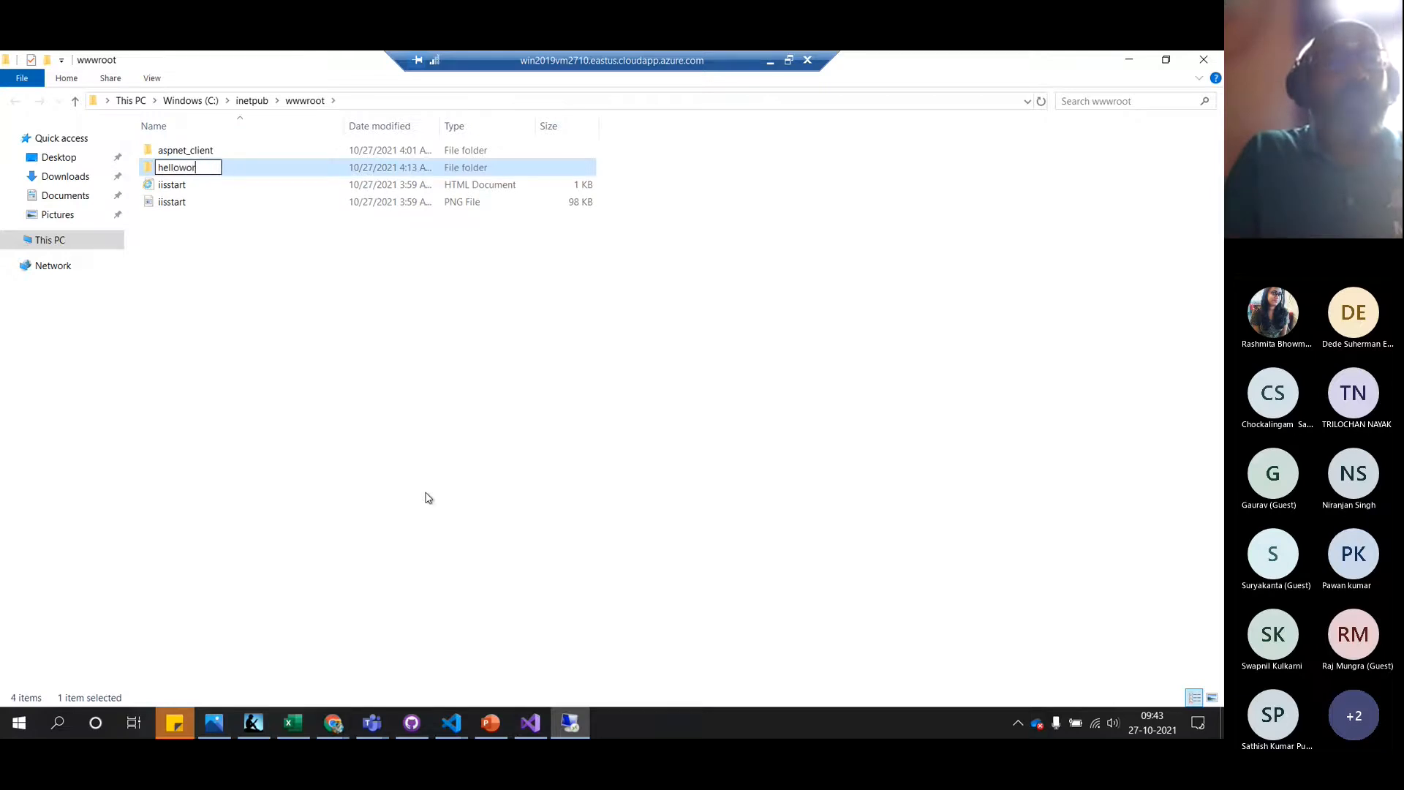
text(ldapp)
key(Return)
key(Return)
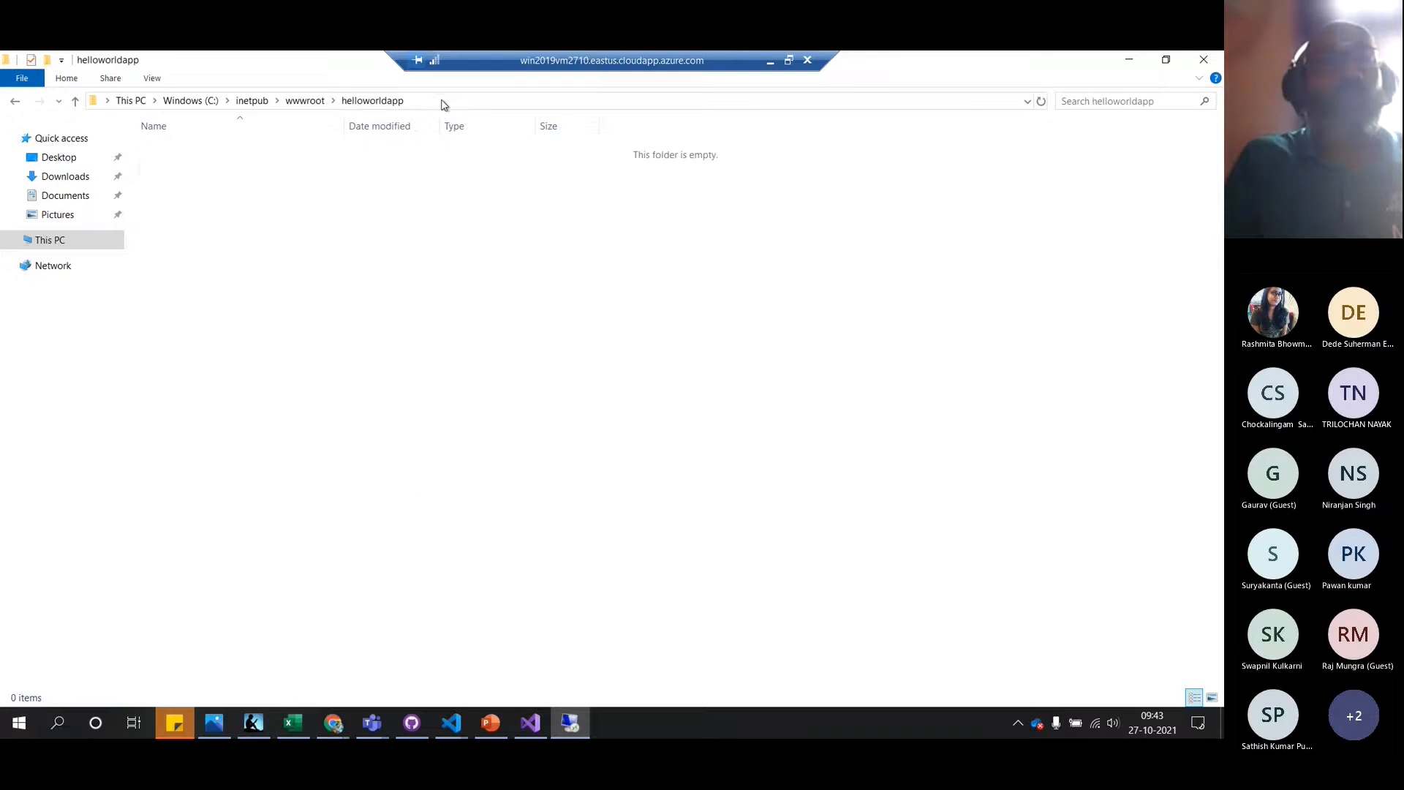
click(443, 101)
key(ctrl+c)
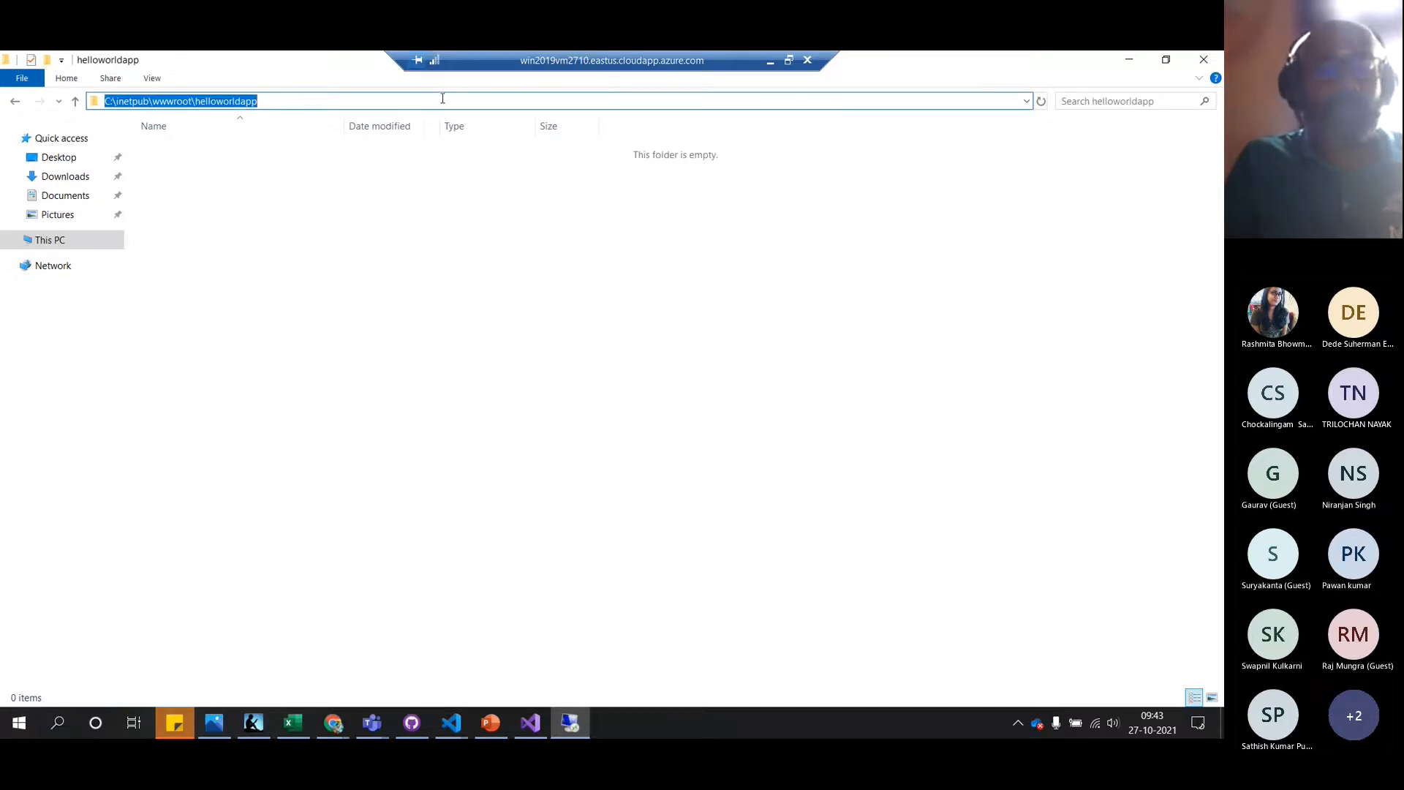
key(alt+Tab)
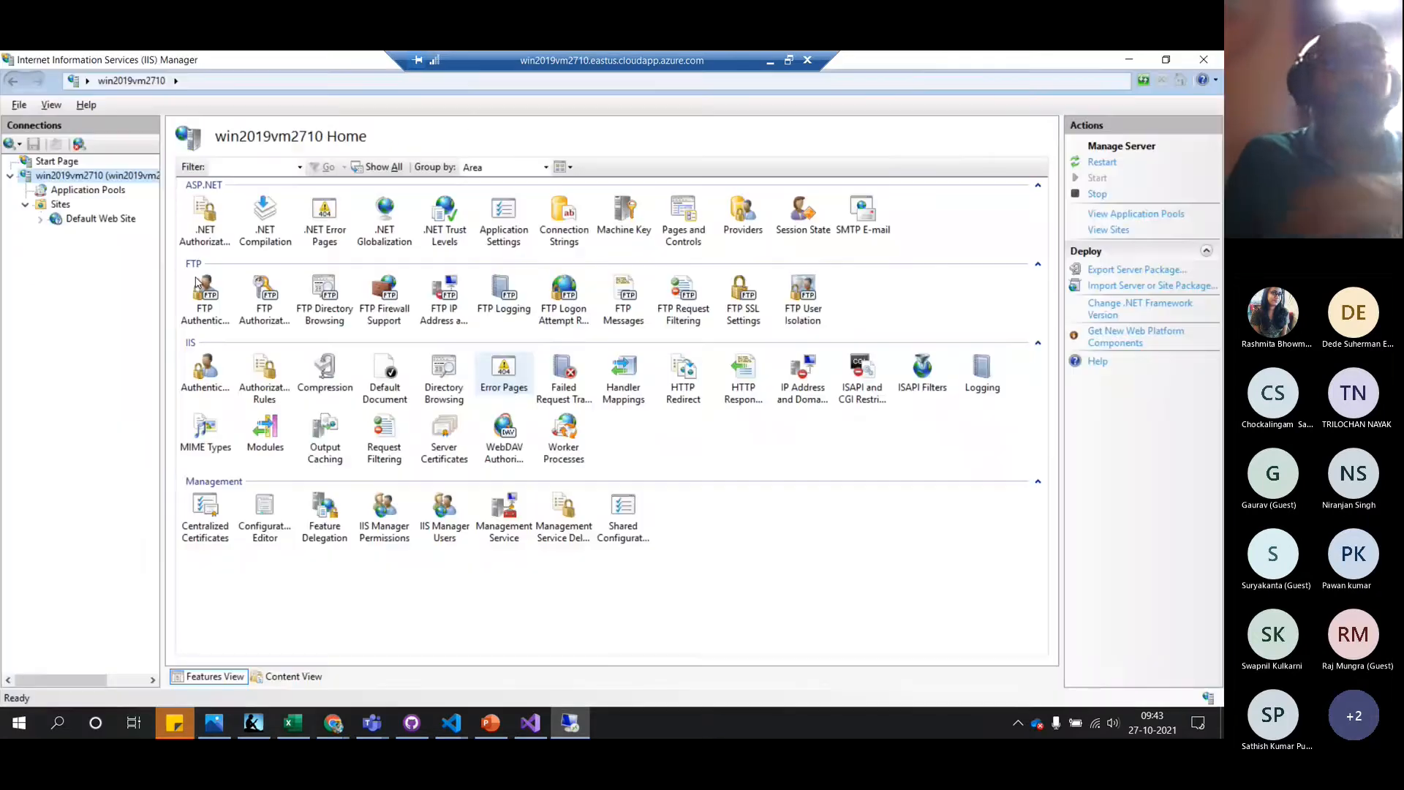
Start a new website named helloworldapp with physical path C:\inetpub\wwwroot\helloworldapp
click(64, 208)
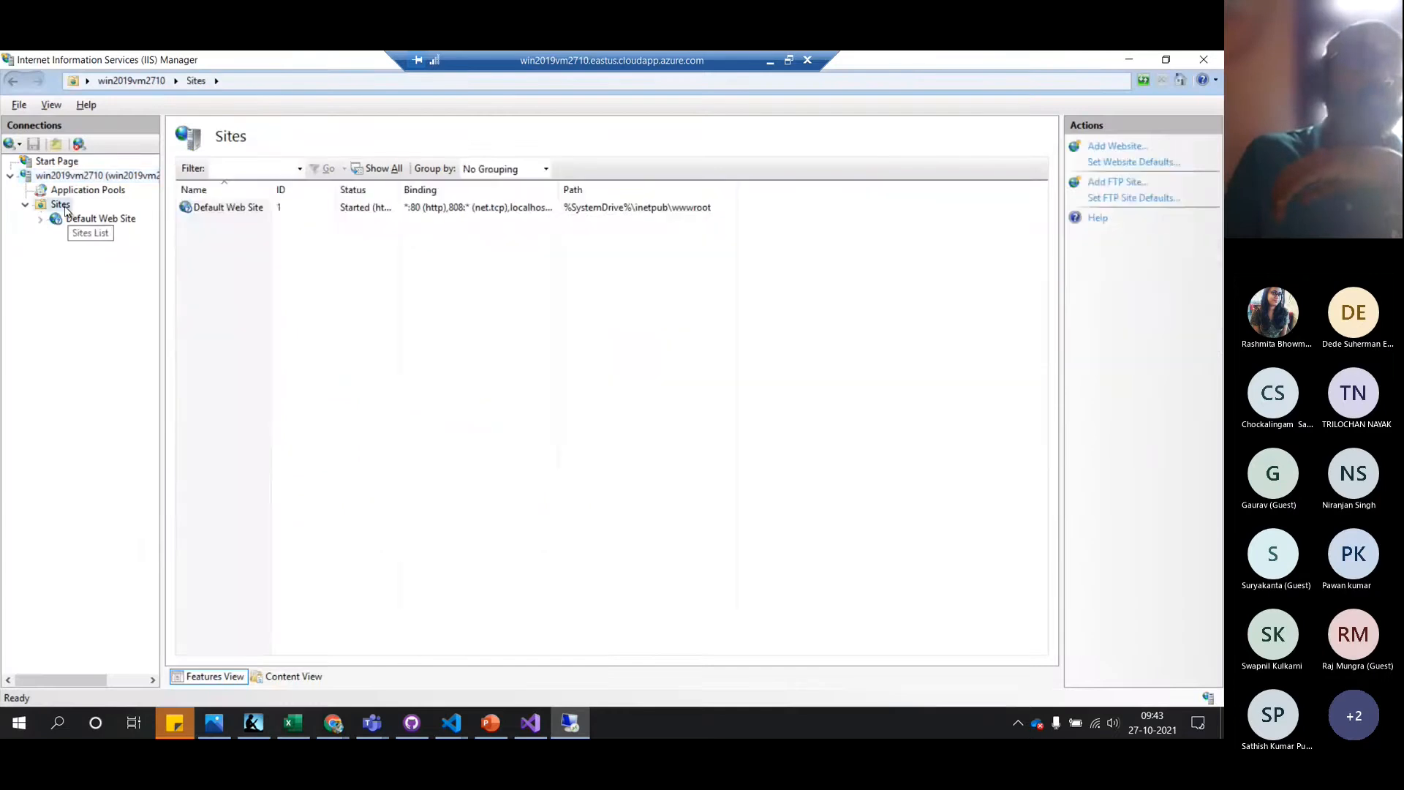
right_click(64, 209)
click(162, 223)
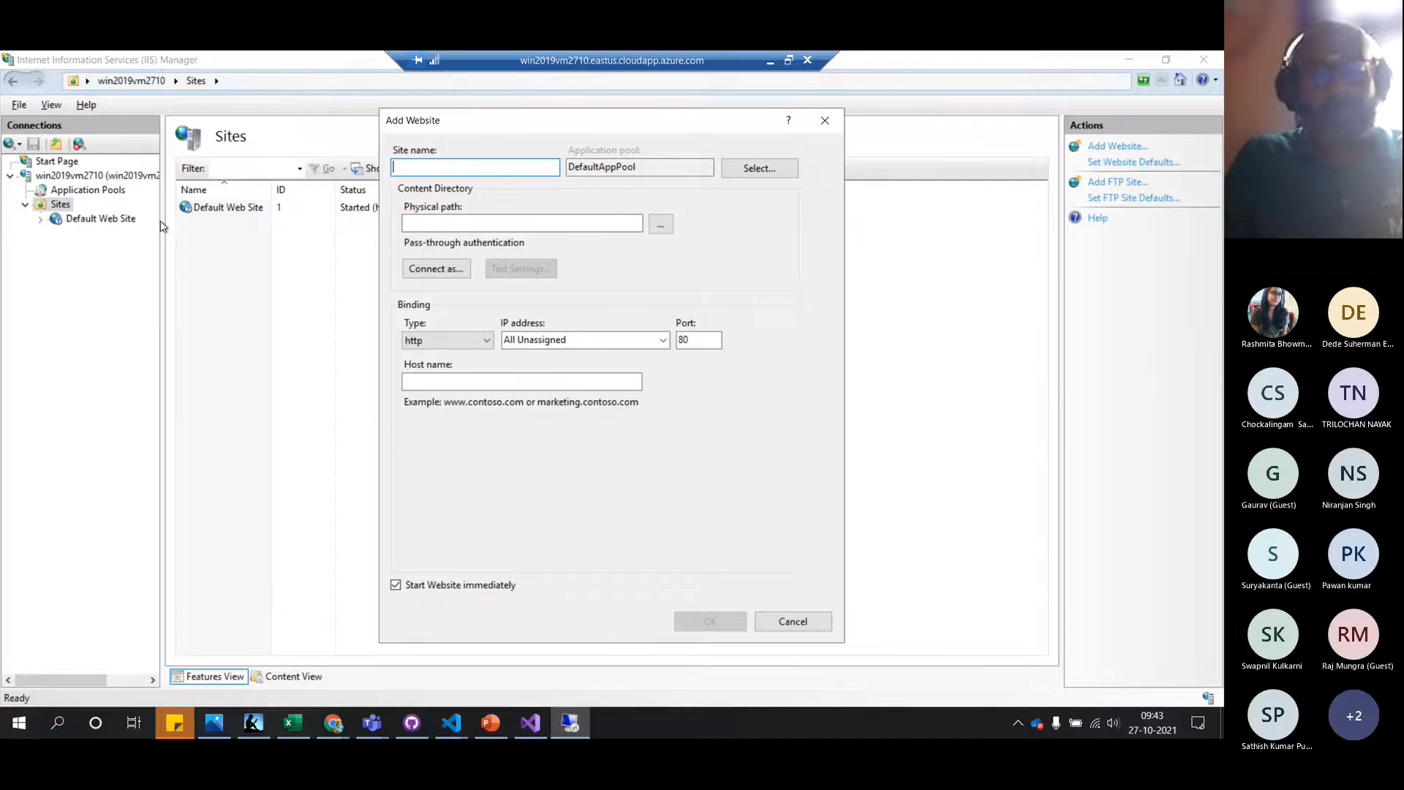
text(hello)
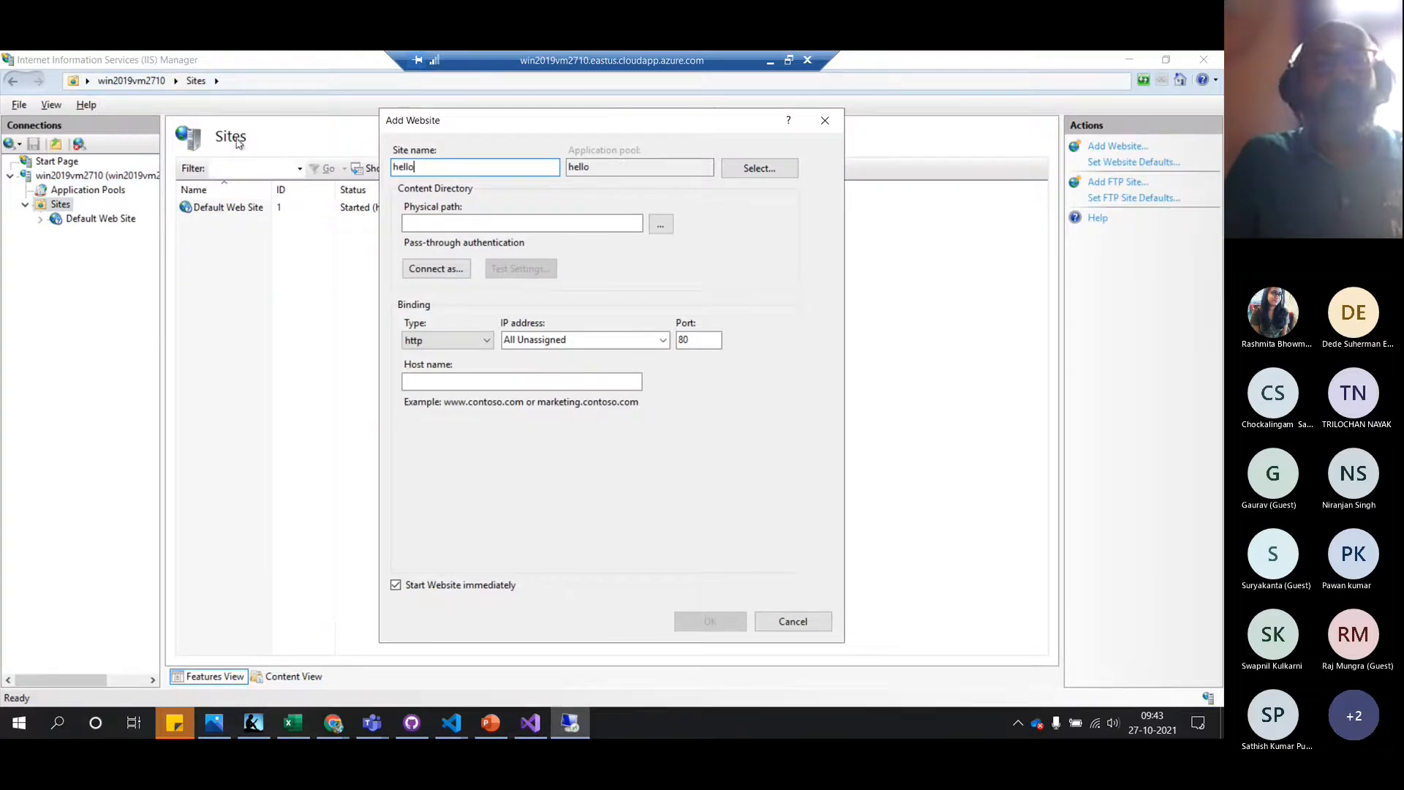
click(470, 225)
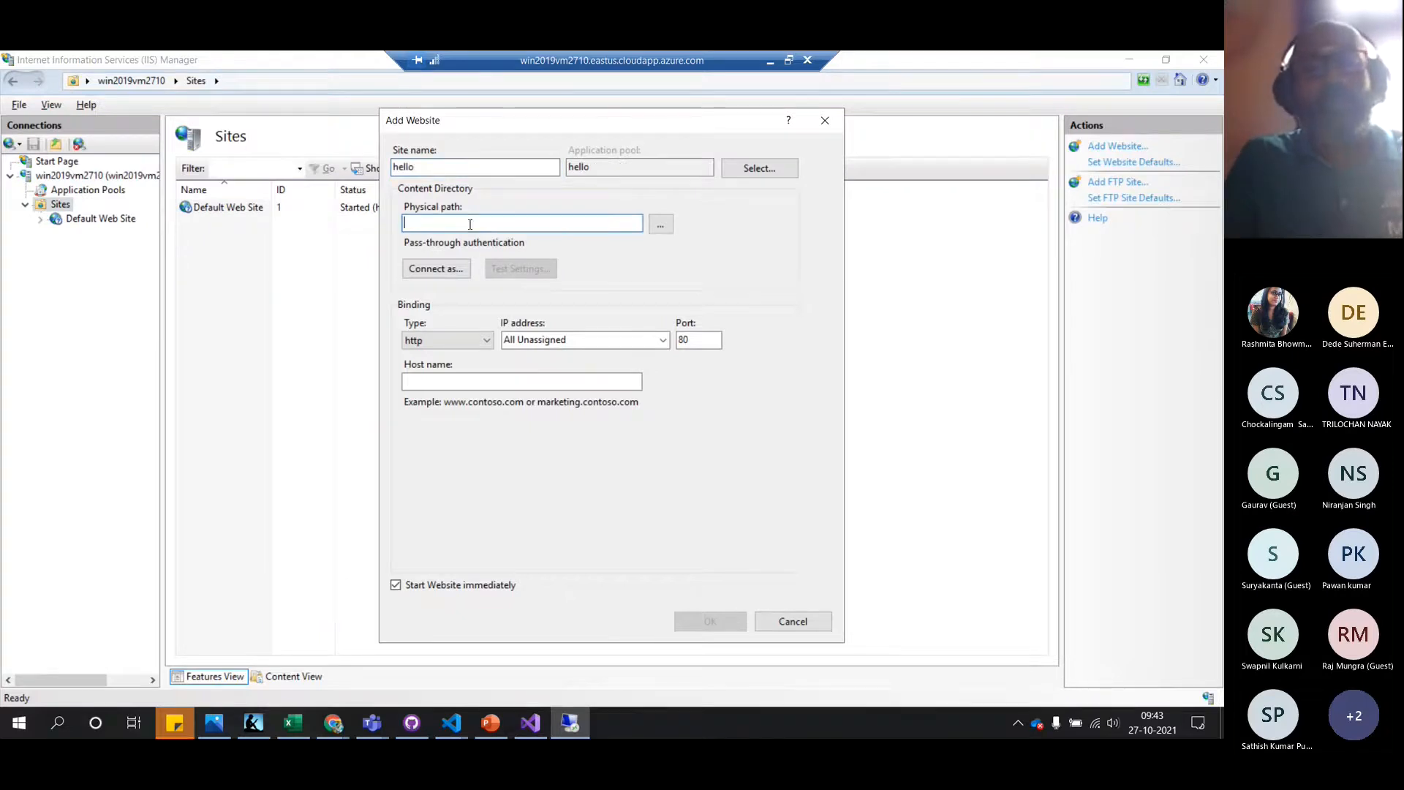
key(ctrl+v)
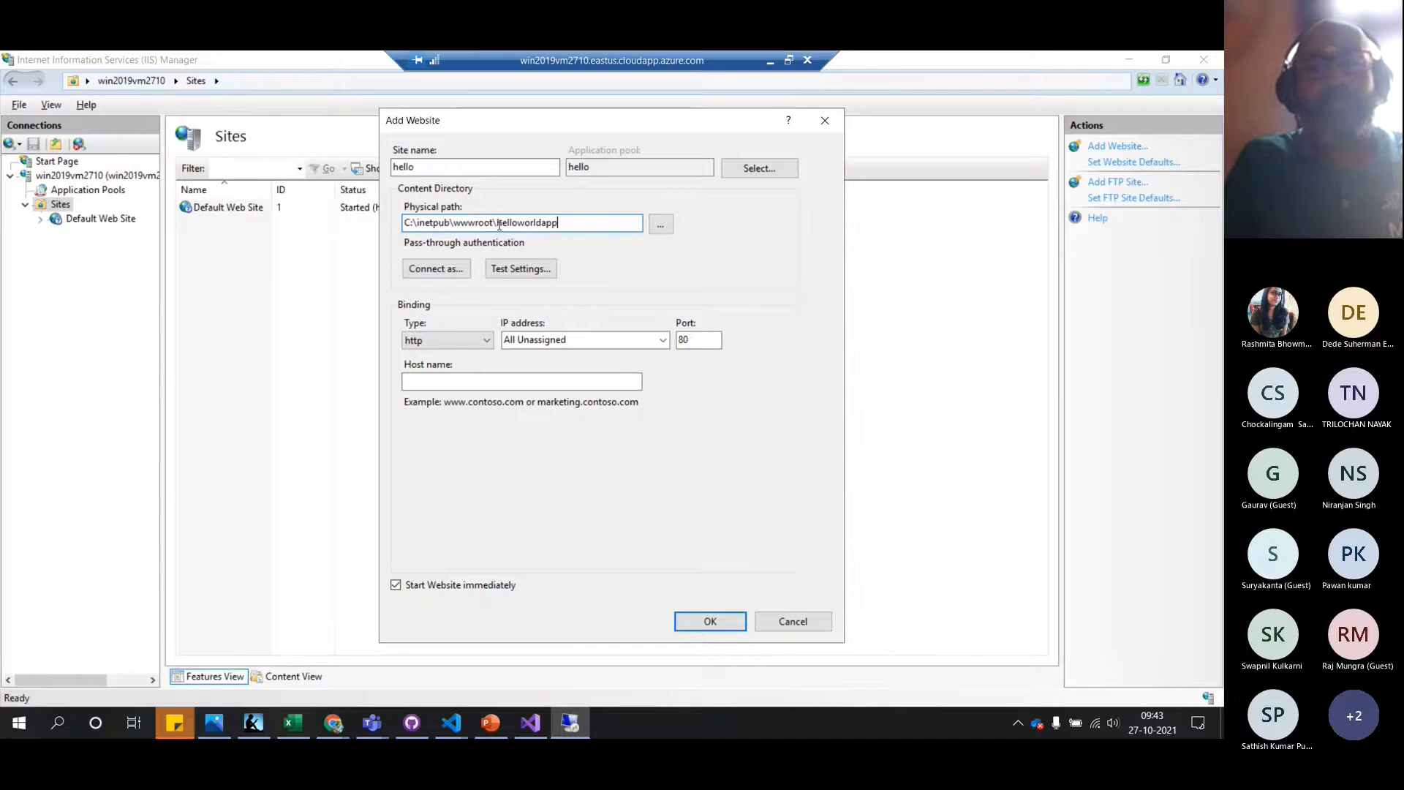
double_click(498, 223)
key(ctrl+c)
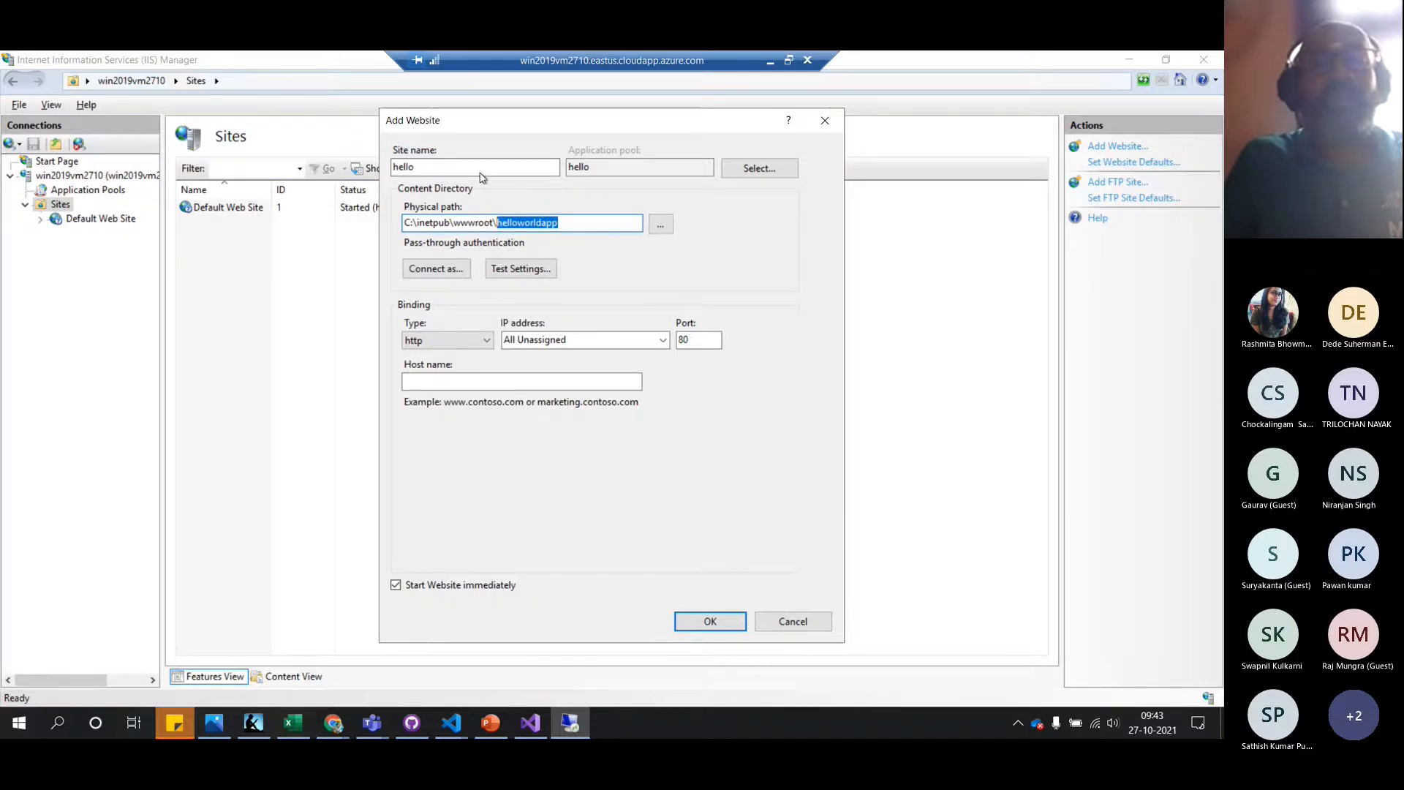
double_click(481, 168)
key(ctrl+v)
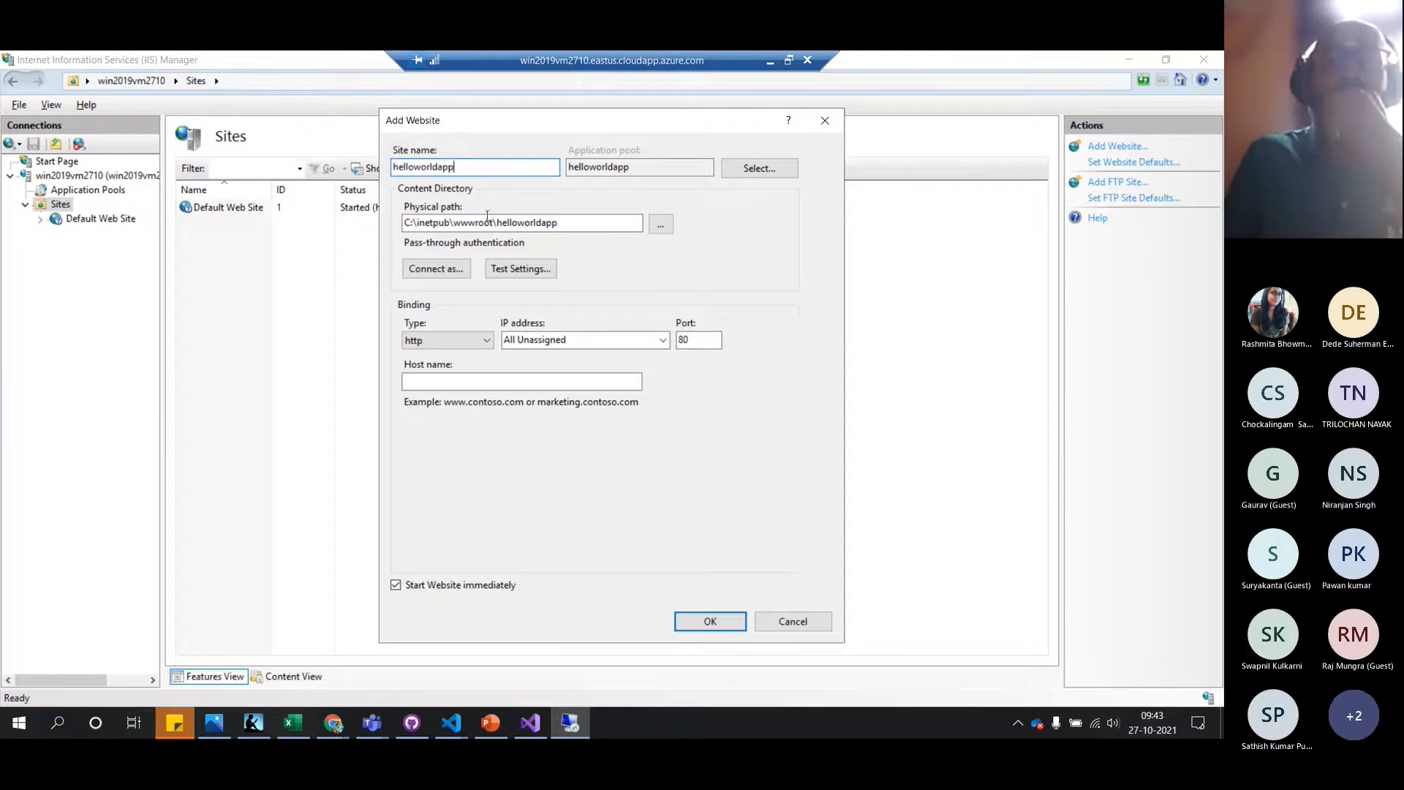
Test the folder connection, change the port to 8080, and create the site
click(523, 271)
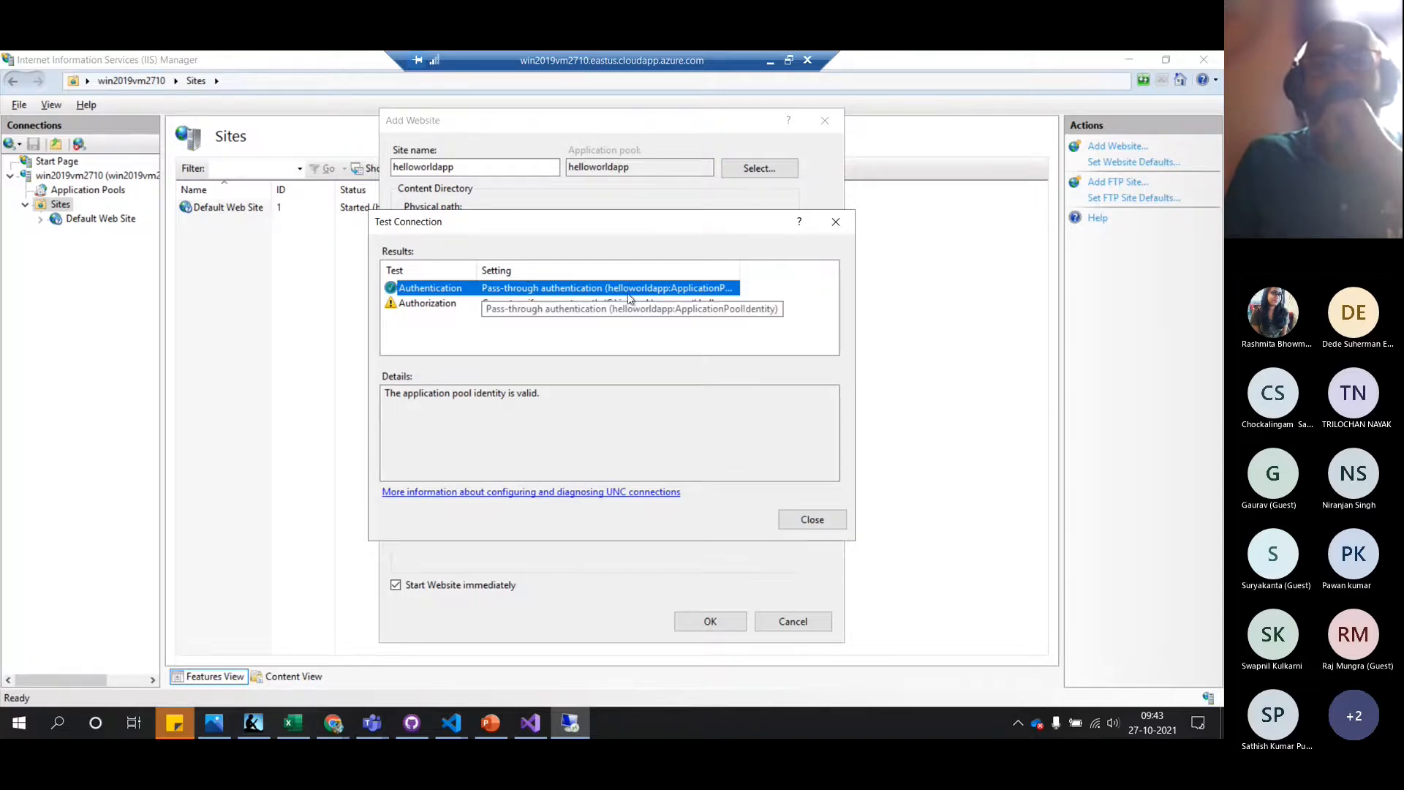
click(800, 520)
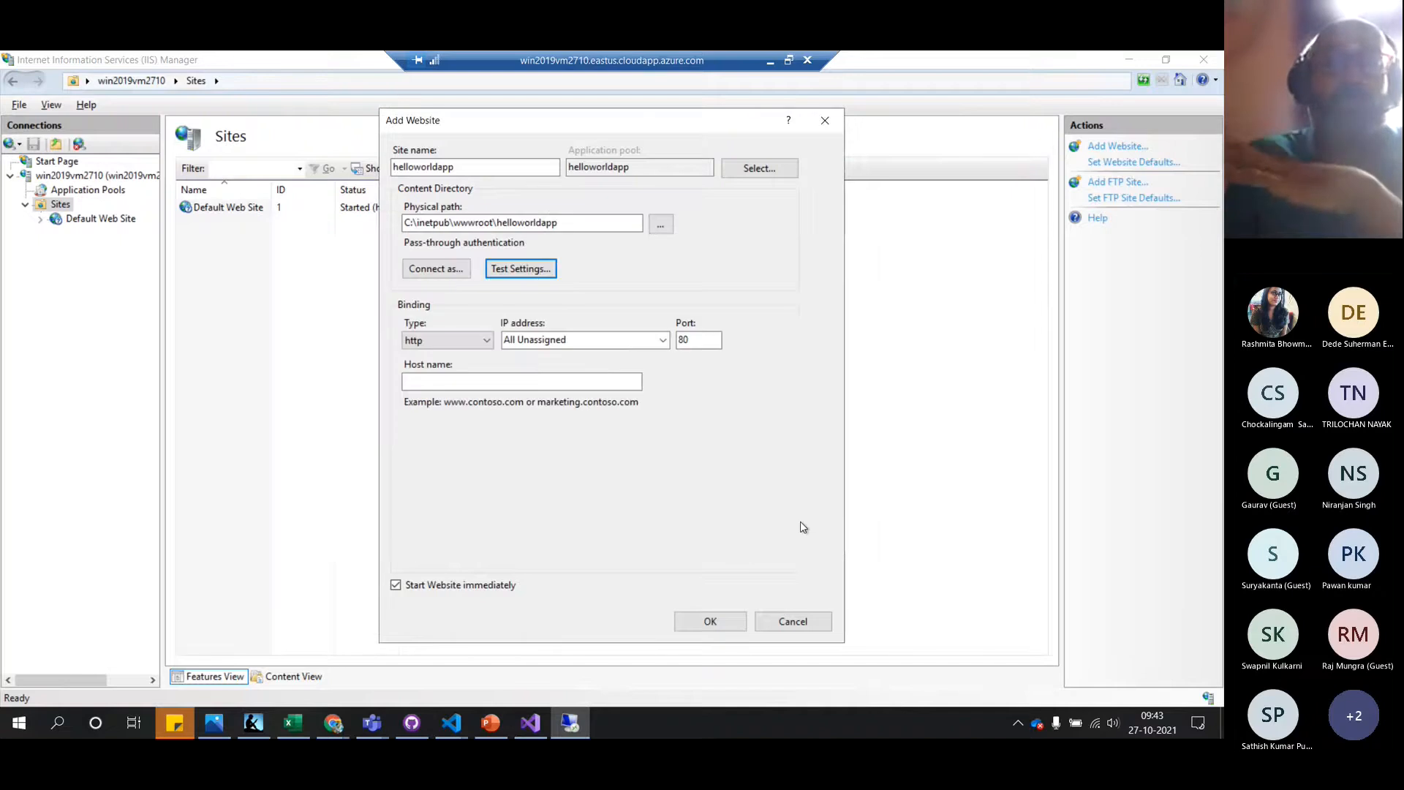
click(698, 341)
text(80)
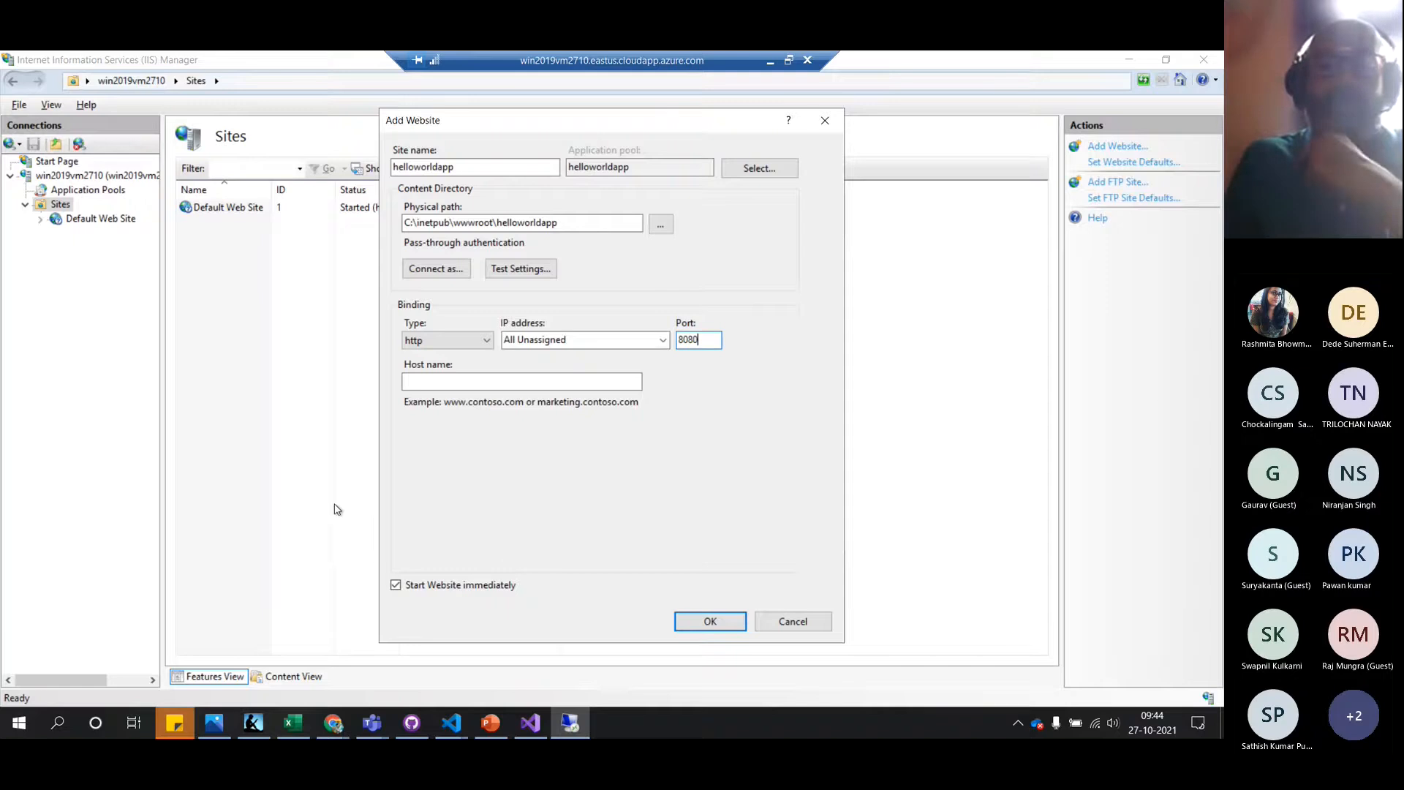
click(700, 622)
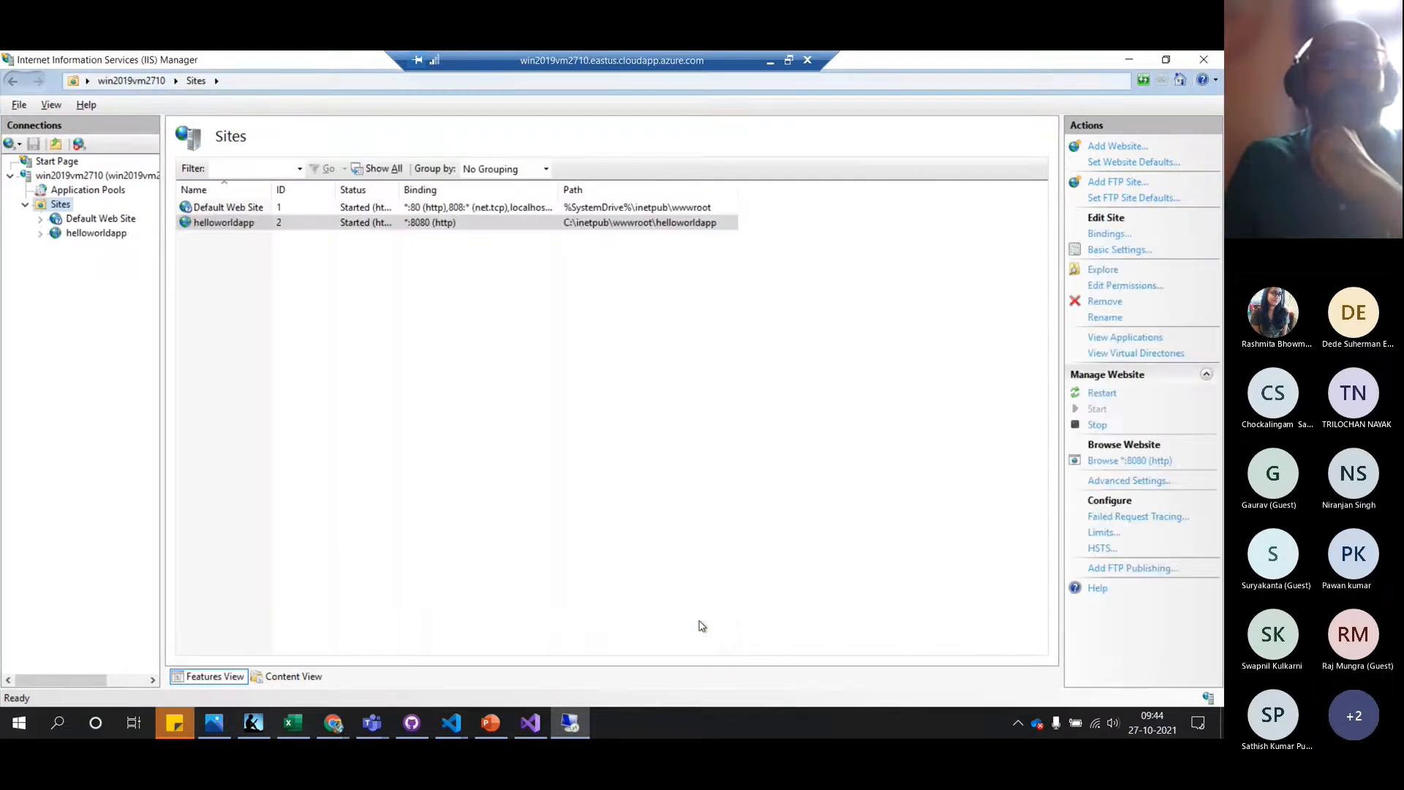
Confirm the helloworldapp application pool exists, then open the helloworldapp site's Home page
click(106, 195)
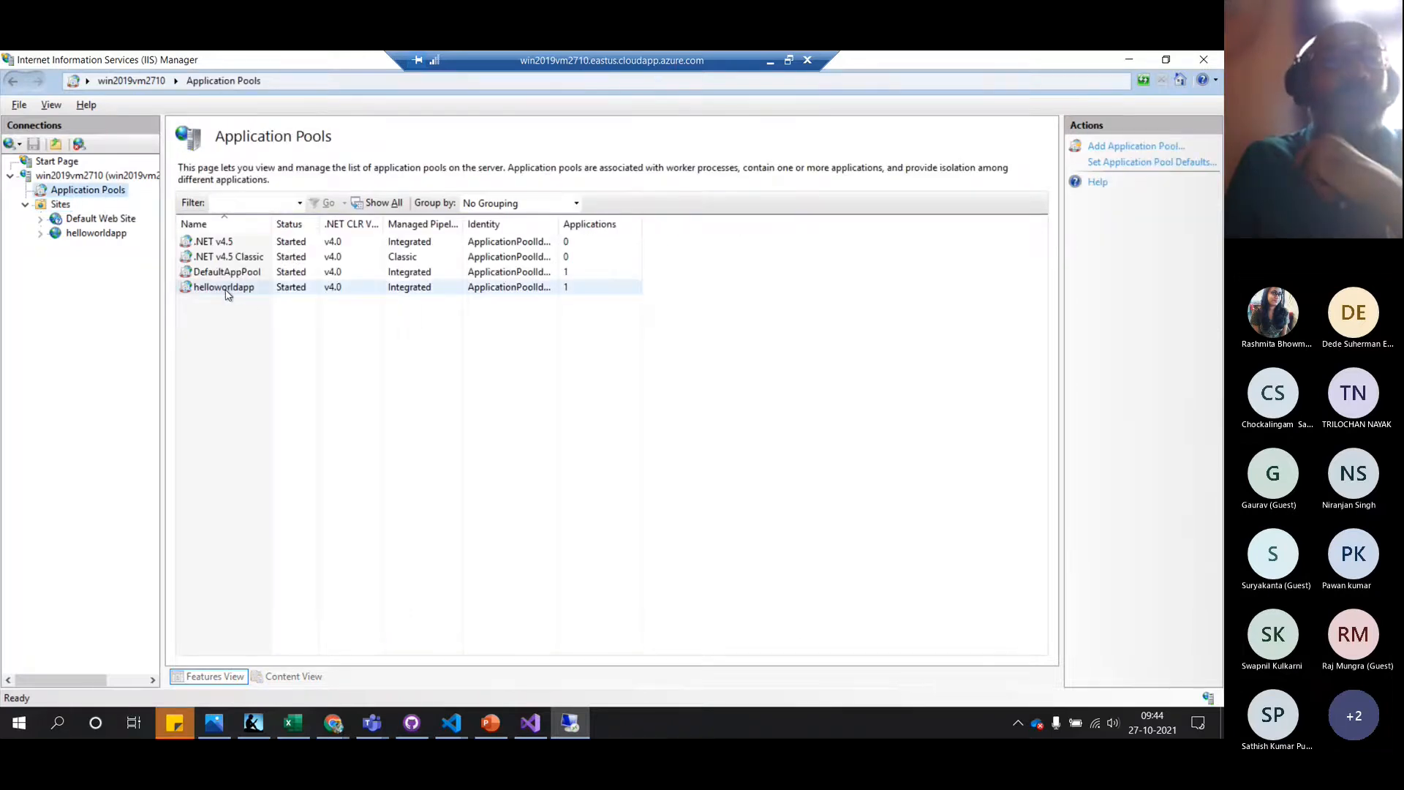
click(80, 234)
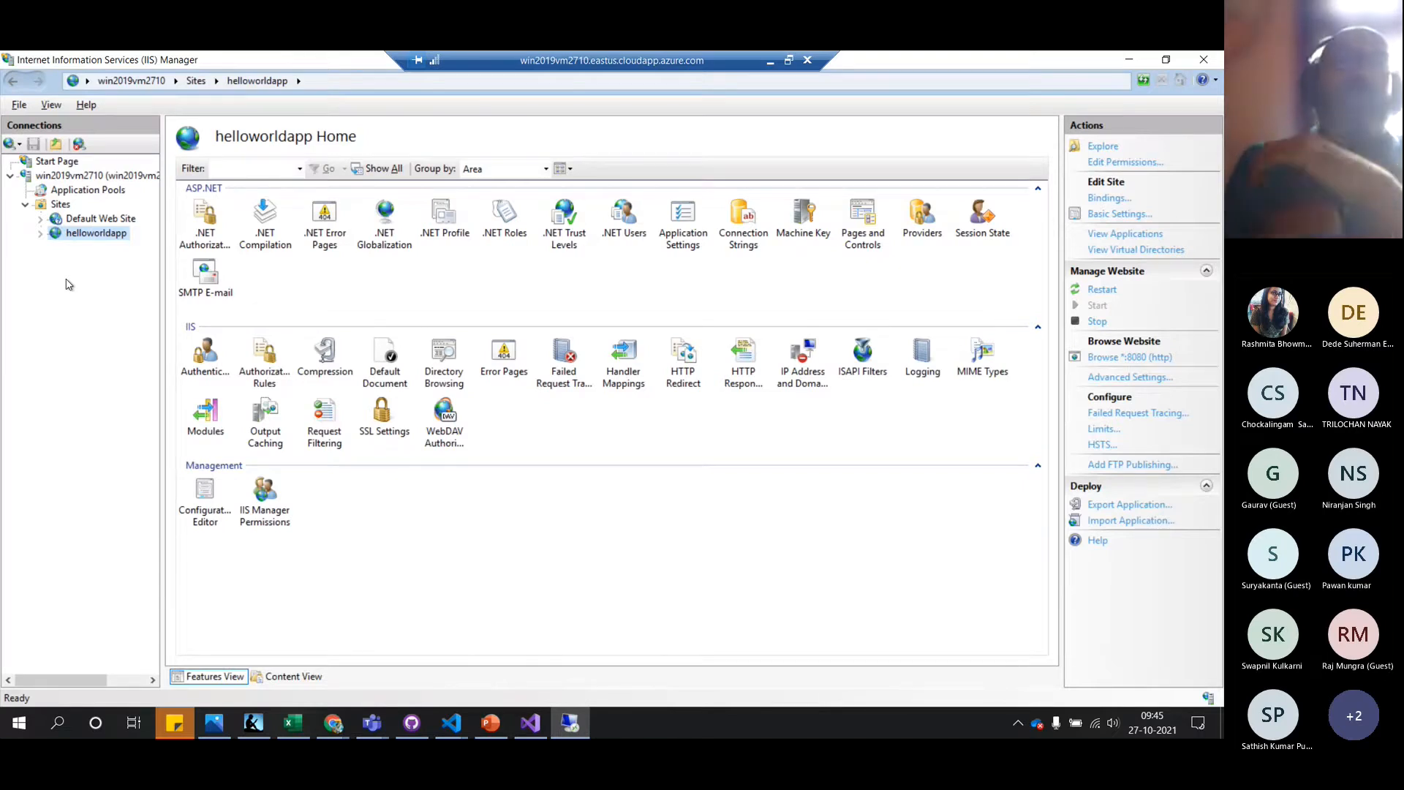
Minimize the Remote Desktop window to reveal the VS Code README preview at Step 4
click(771, 61)
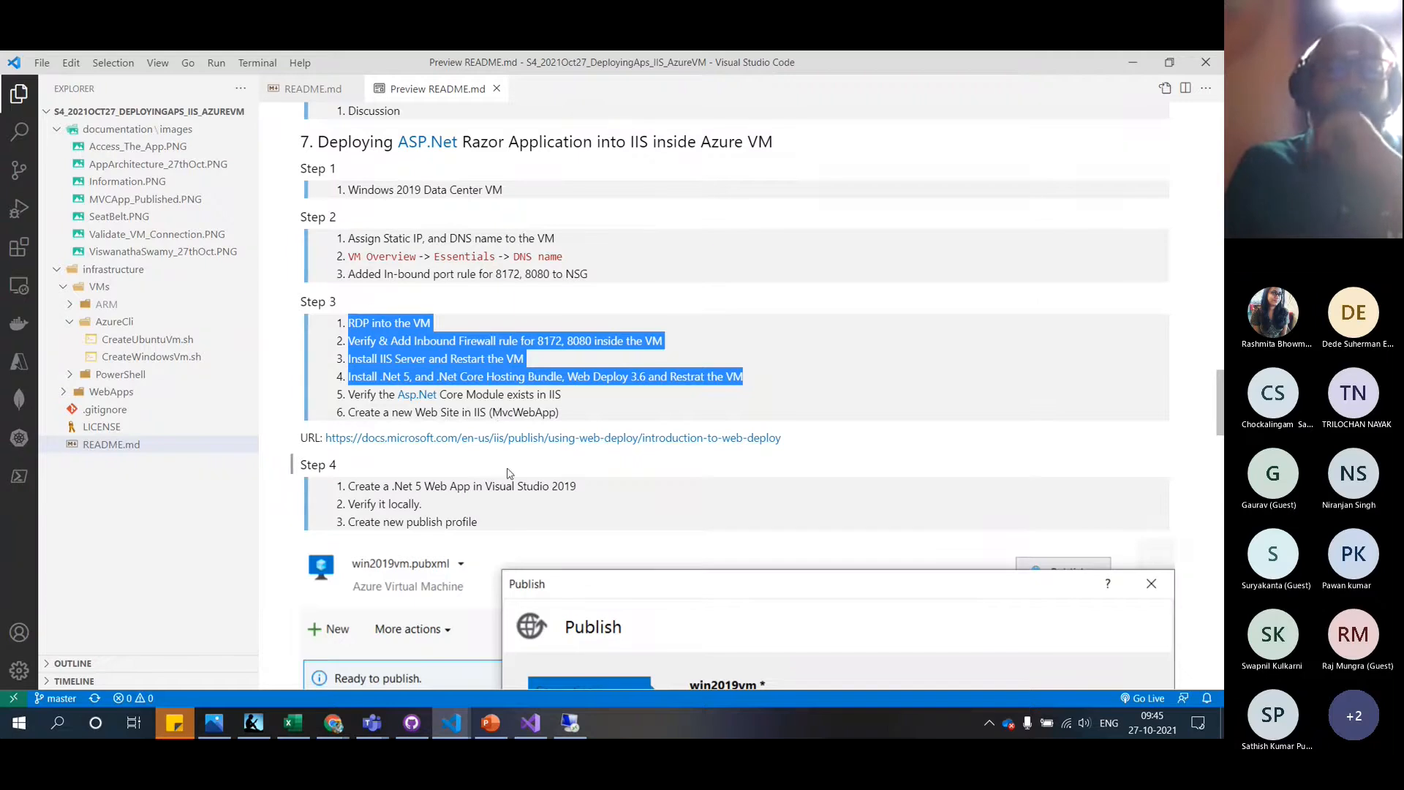
Open and scroll through the Introduction to Web Deploy article, then return to the README
click(625, 439)
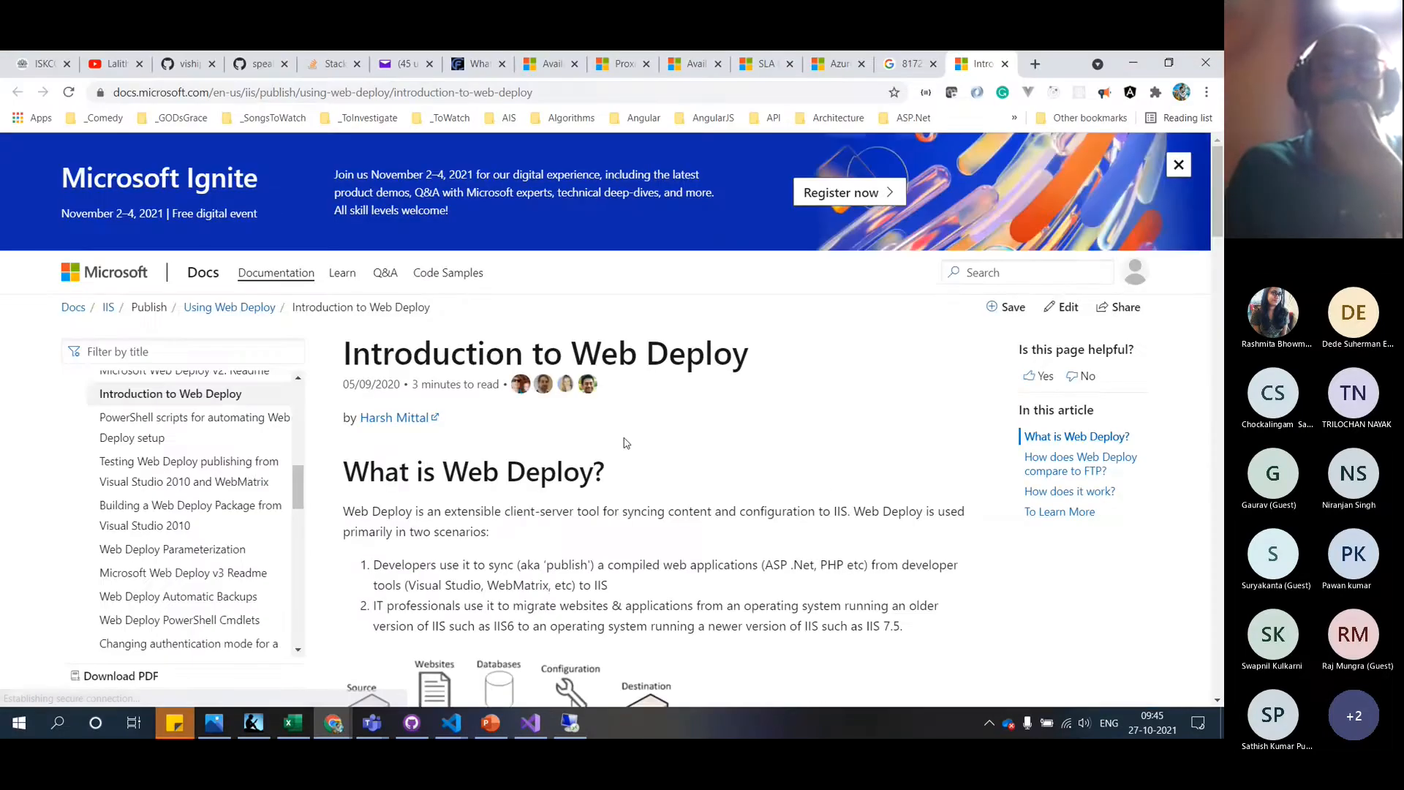
scroll(826, 483, down, 3)
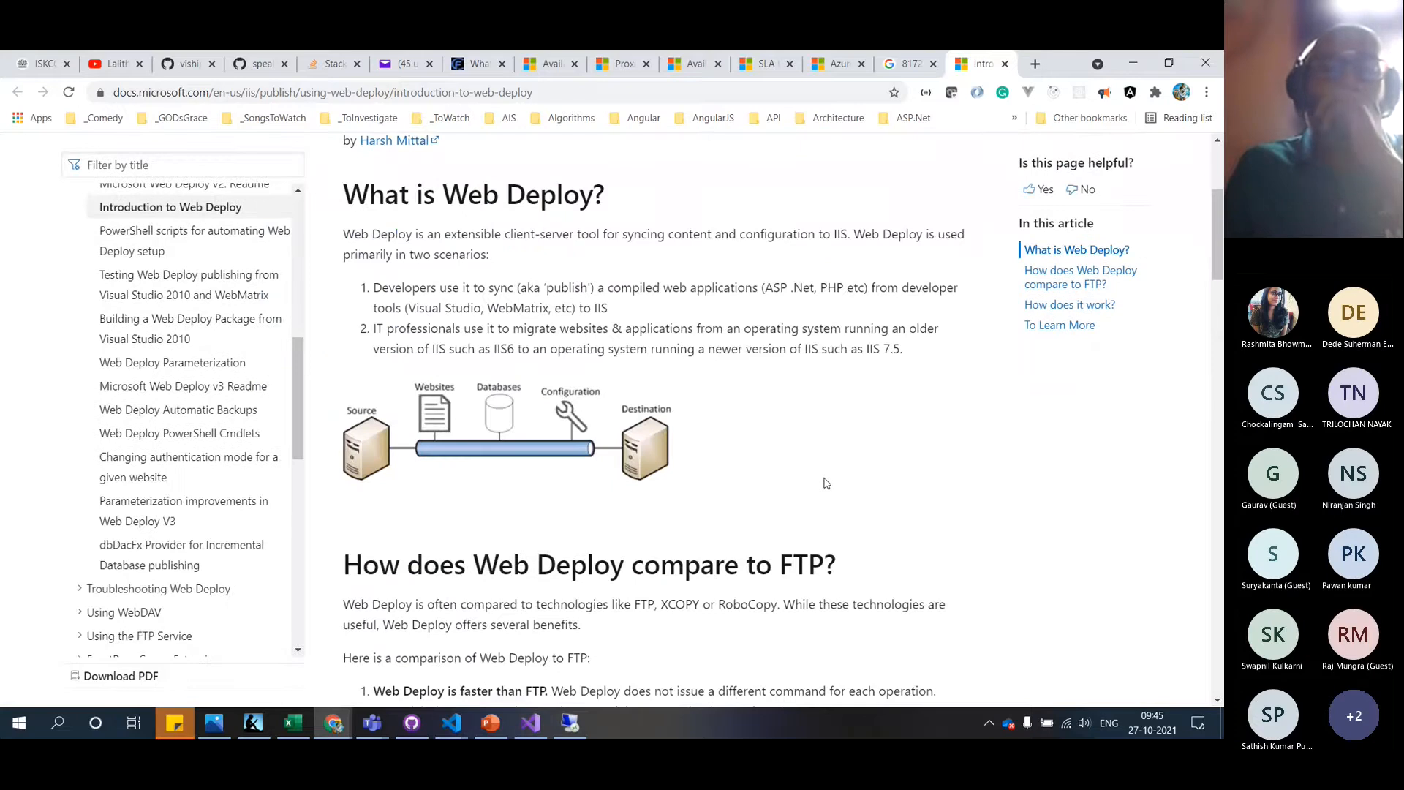
scroll(826, 483, down, 10)
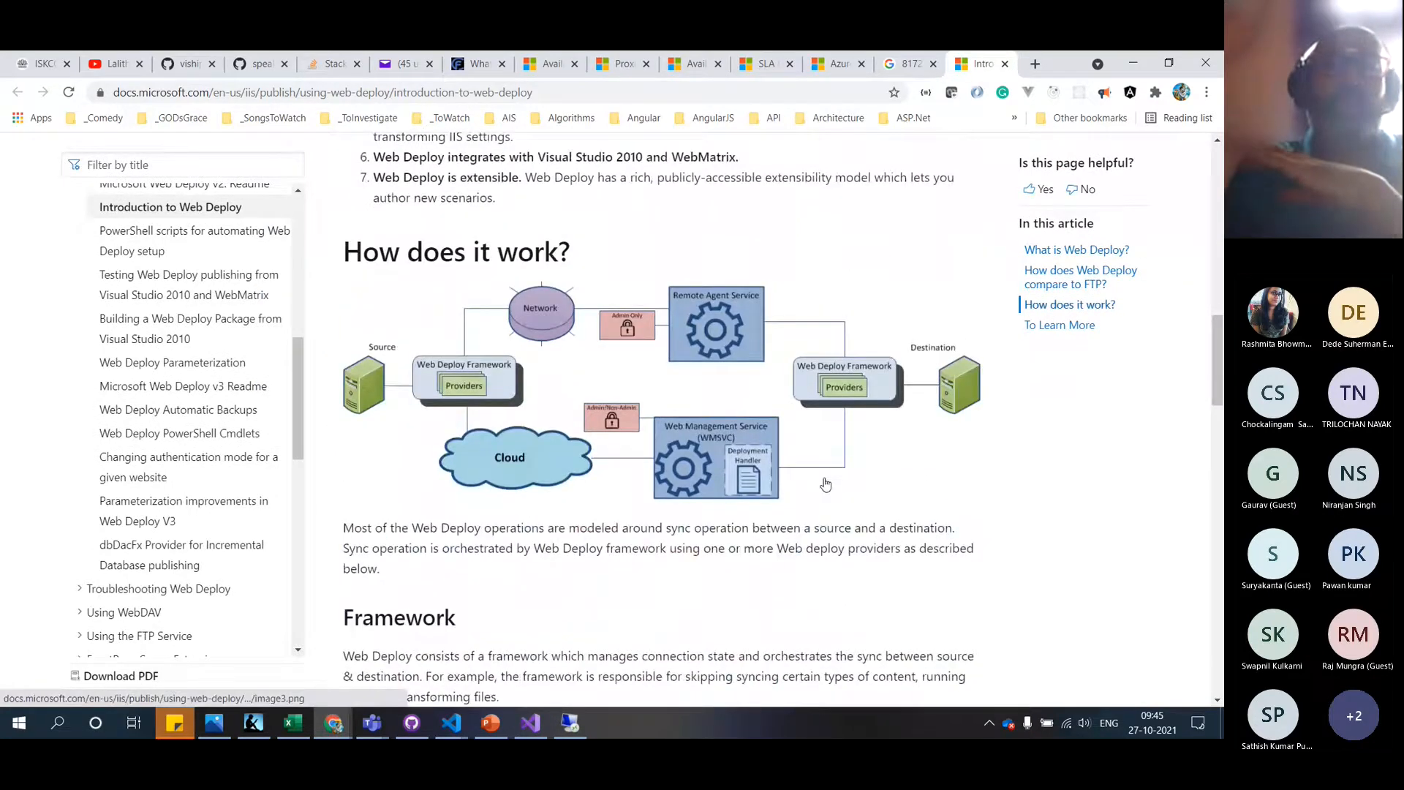
scroll(825, 484, down, 1)
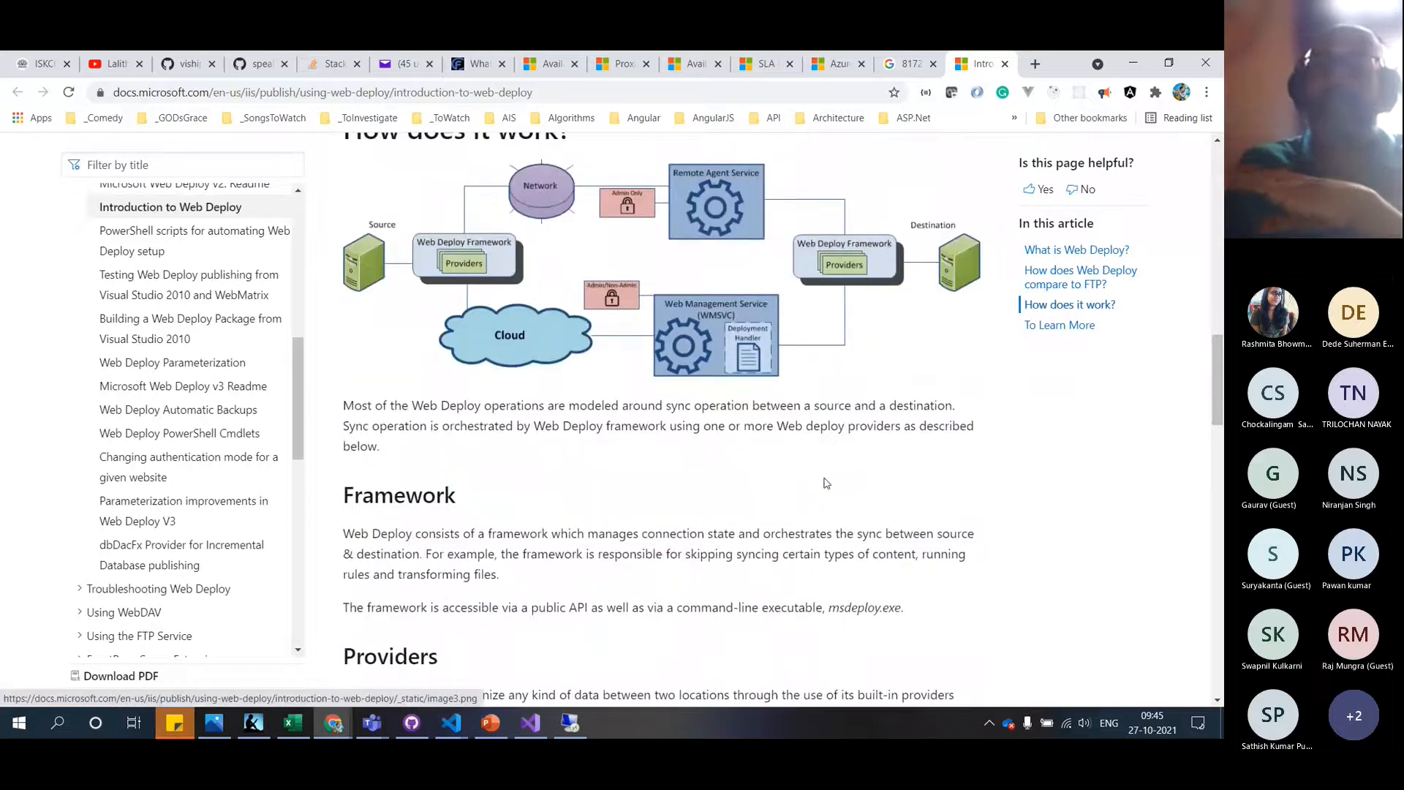
scroll(827, 482, up, 2)
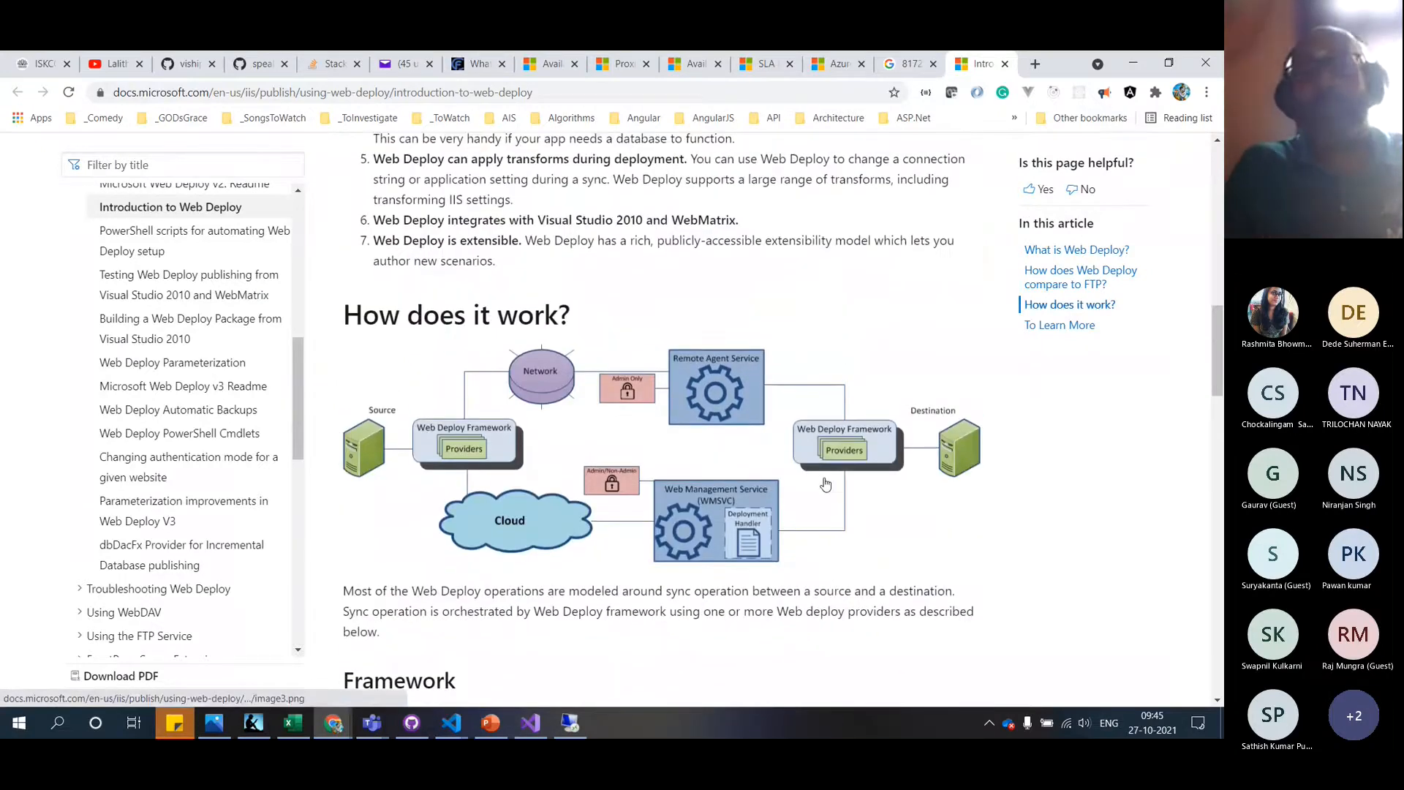
key(alt+Tab)
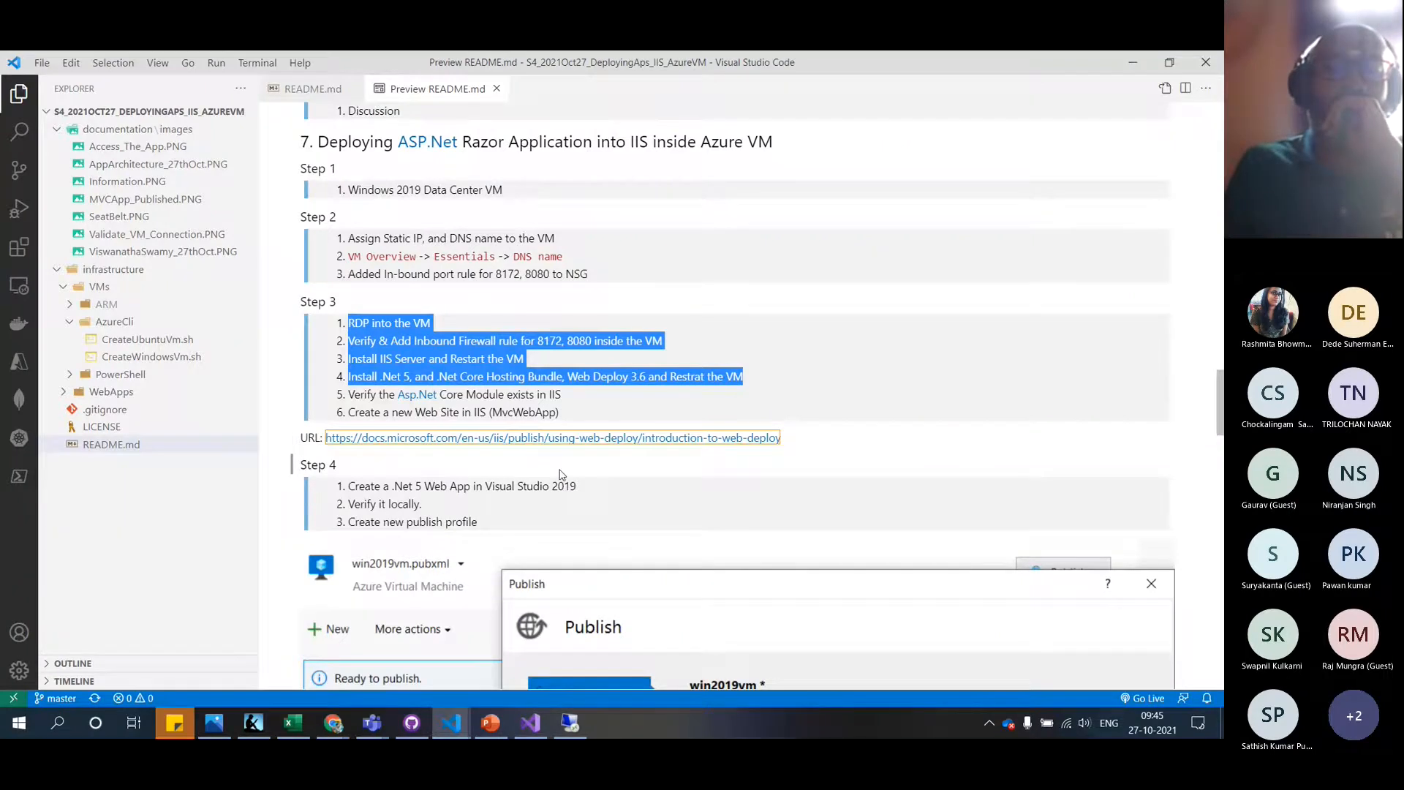
Scroll the README to the Step 4 publish-profile screenshot using Web Deploy on port 8172
scroll(561, 475, down, 1)
scroll(562, 474, down, 3)
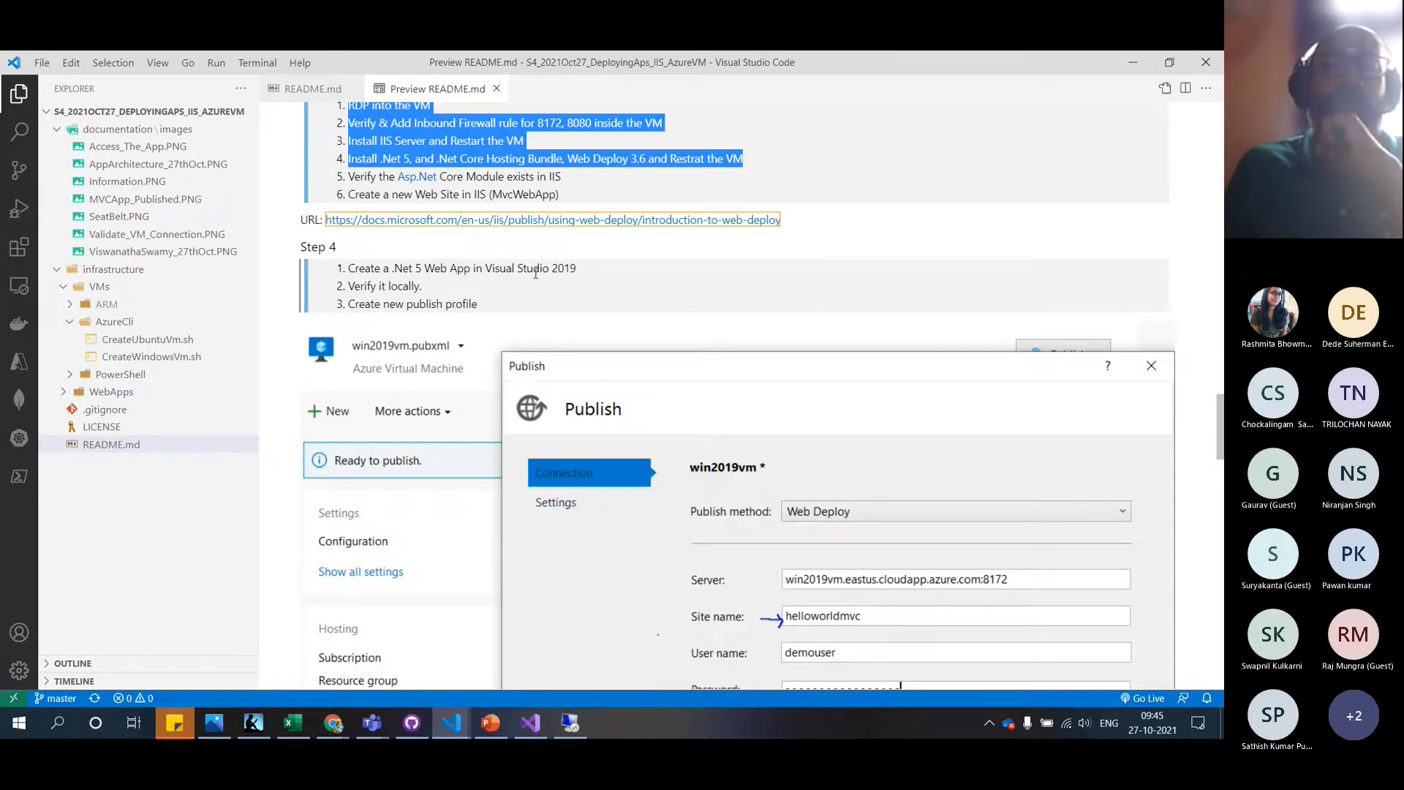
Pick the ASP.NET Core Web App template, name the project helloworldapp, and create it on .NET 5.0
click(526, 727)
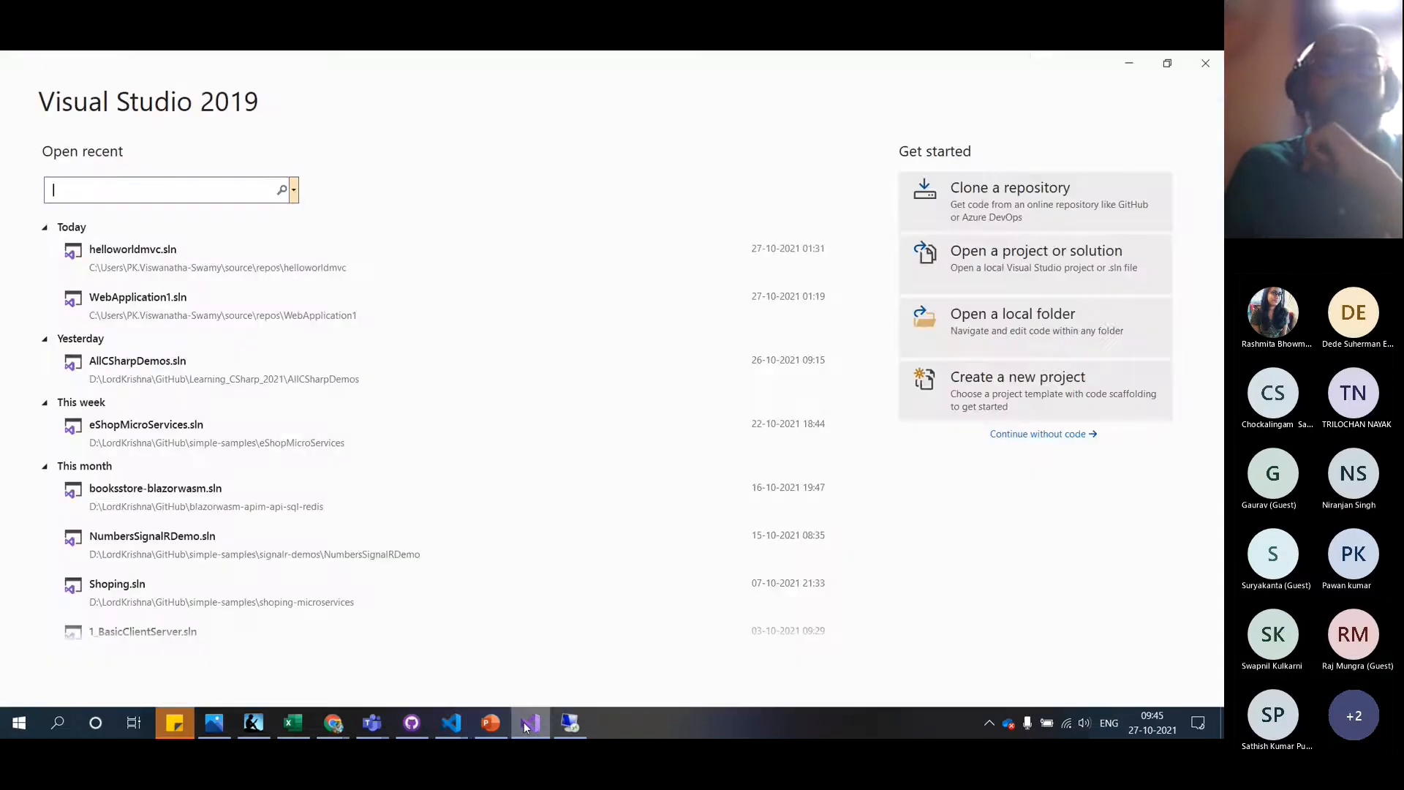
click(1015, 401)
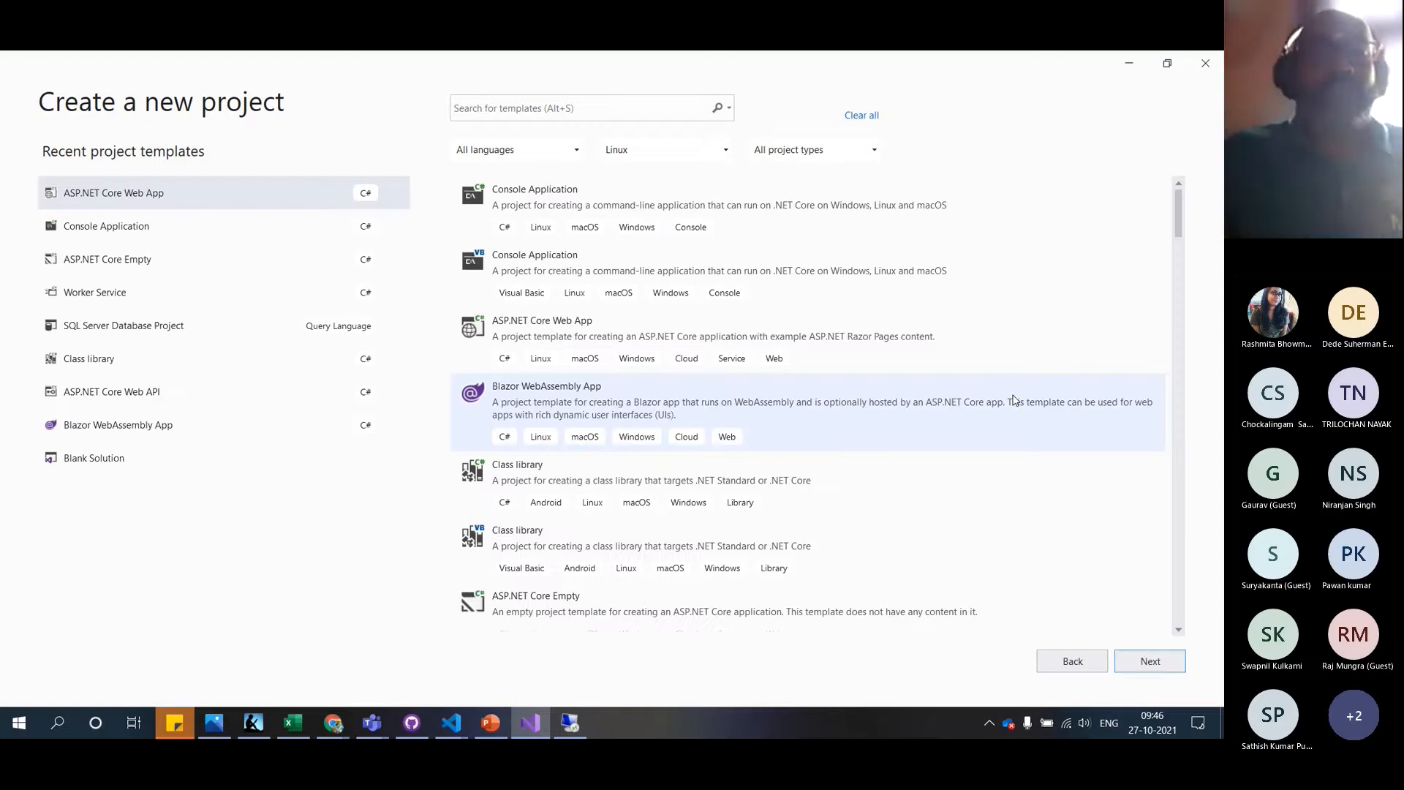
click(708, 532)
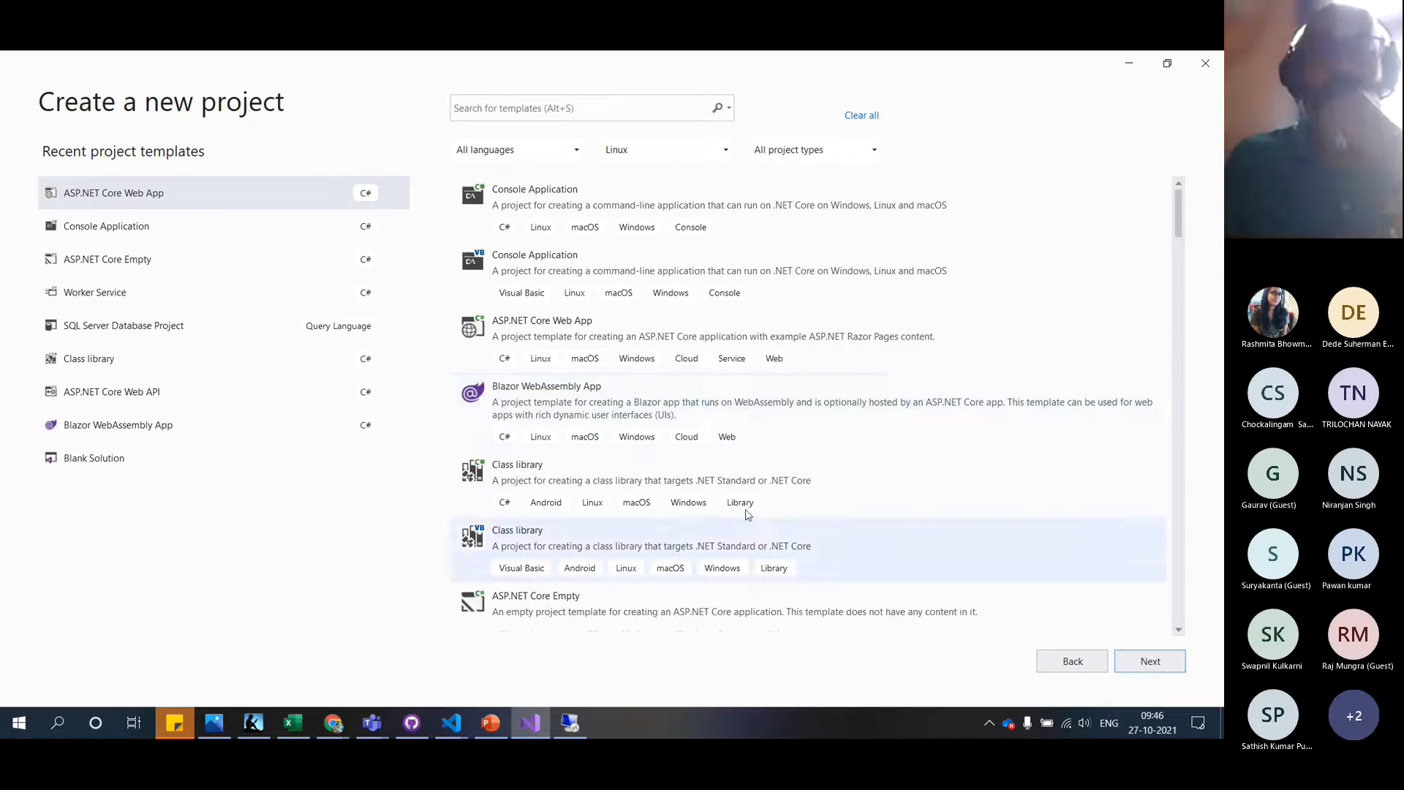
click(642, 399)
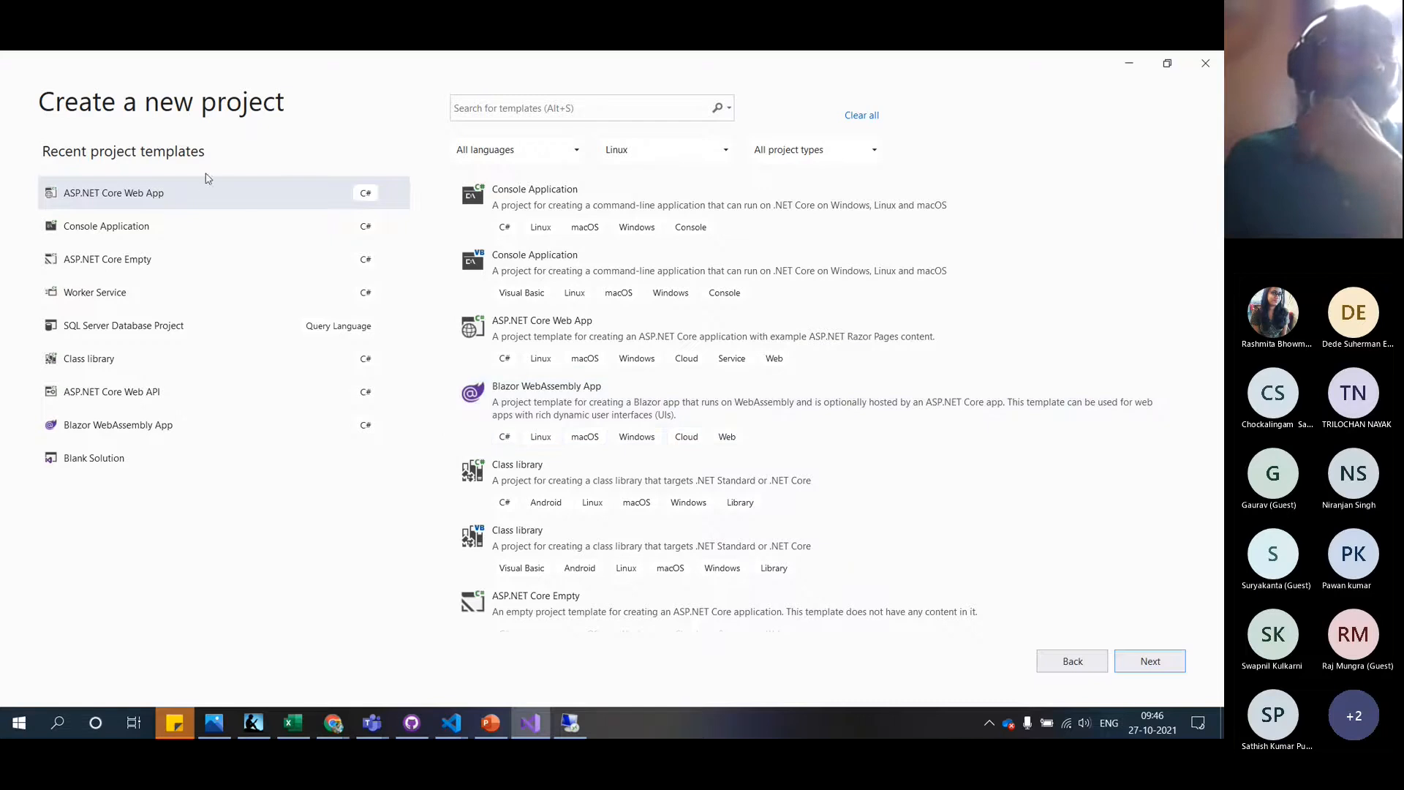
click(203, 198)
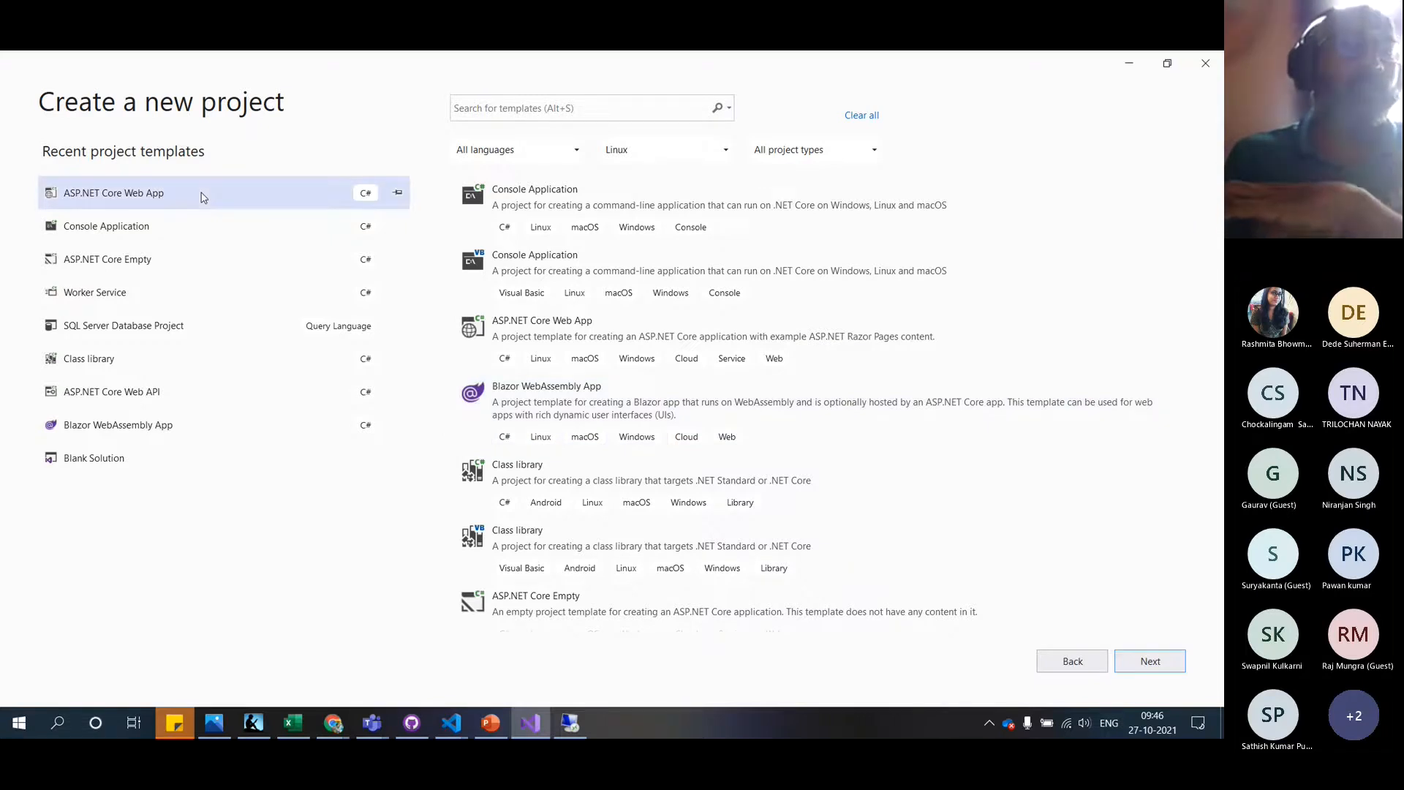
click(1148, 663)
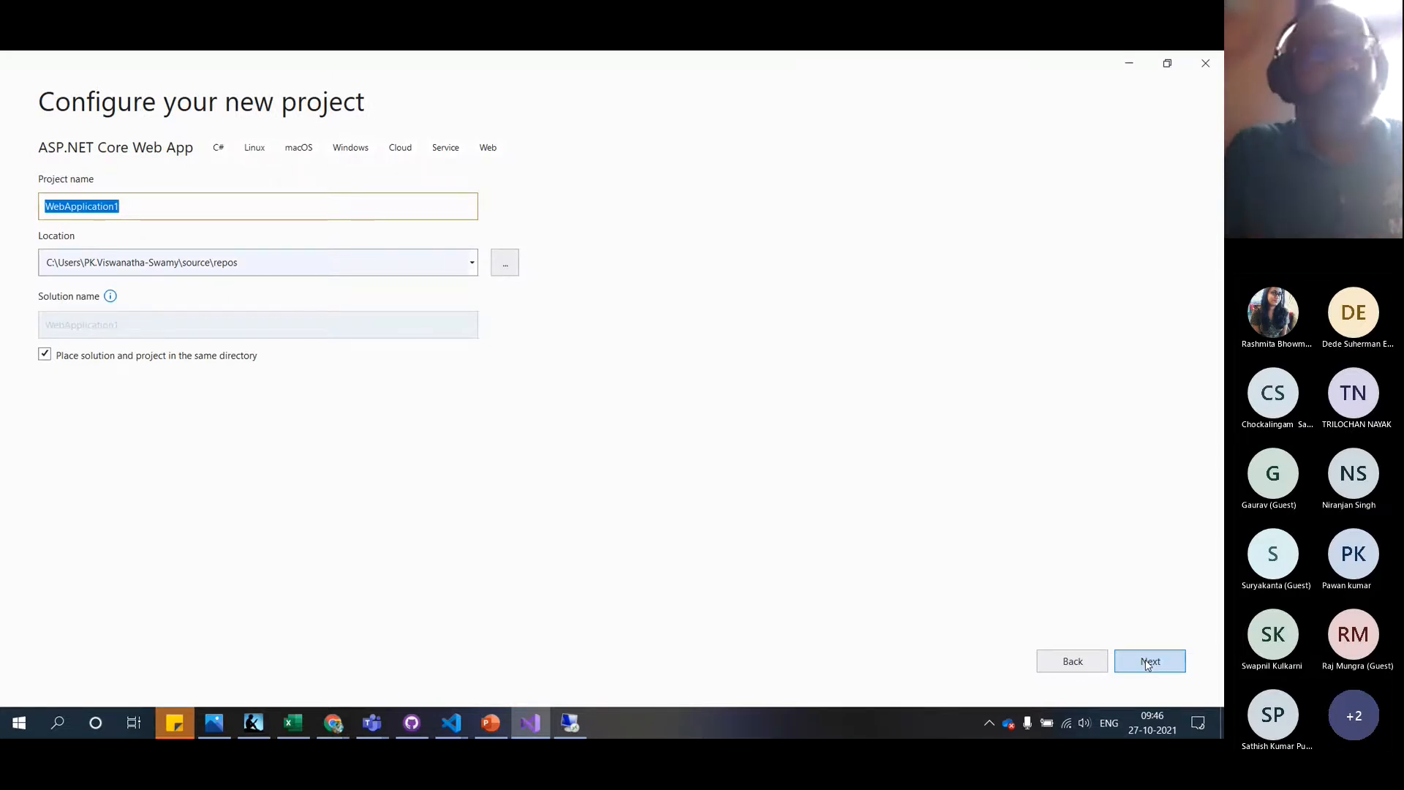
text(hell)
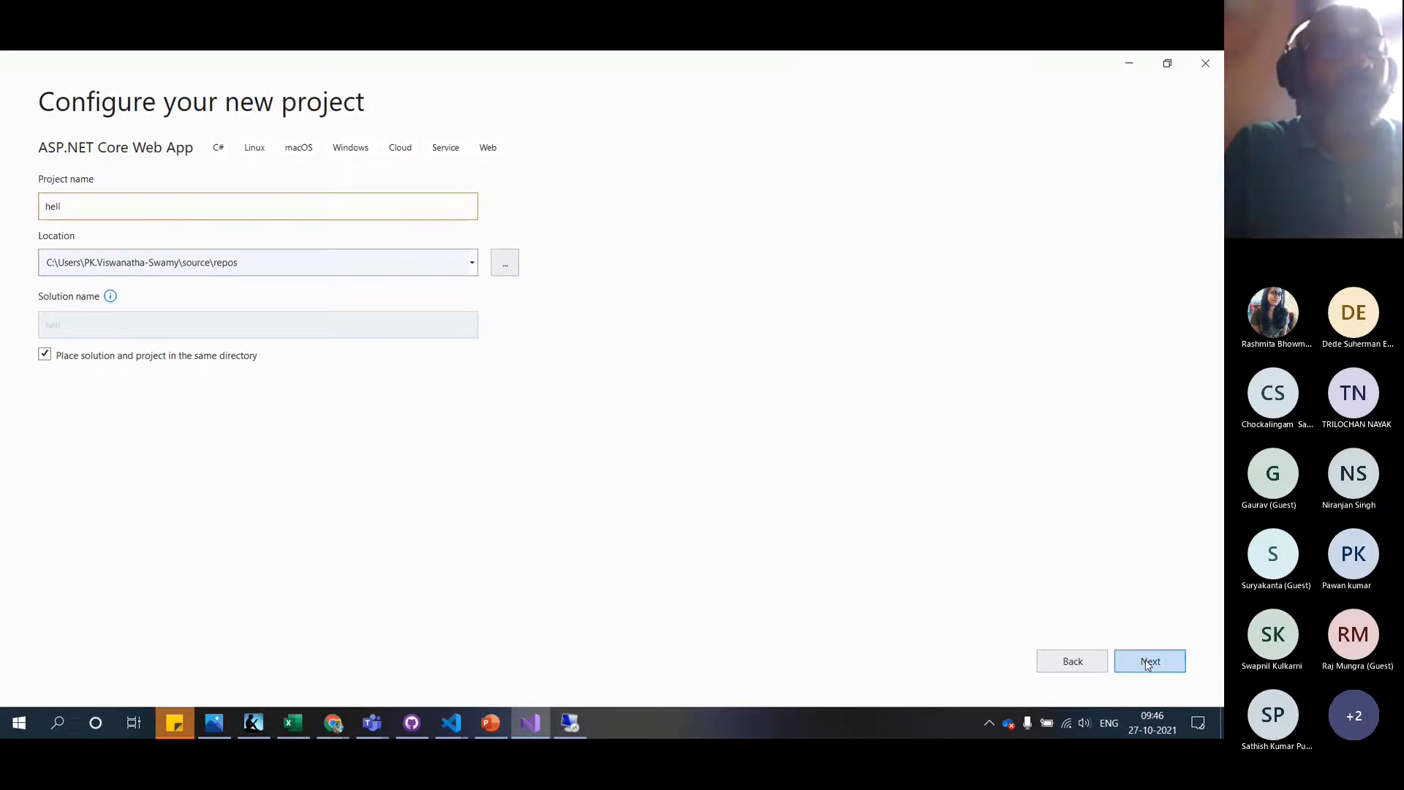
text(oworldapp)
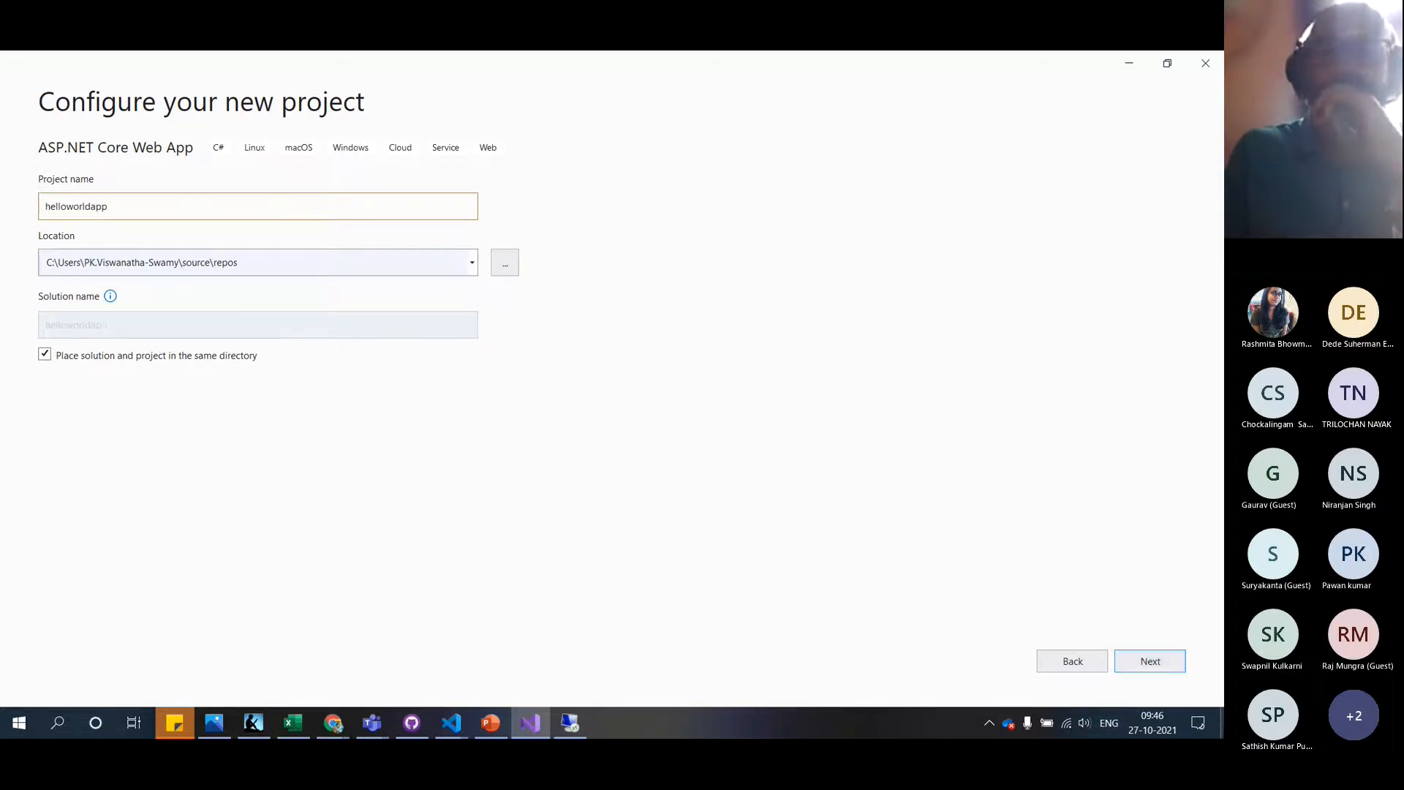
click(1149, 662)
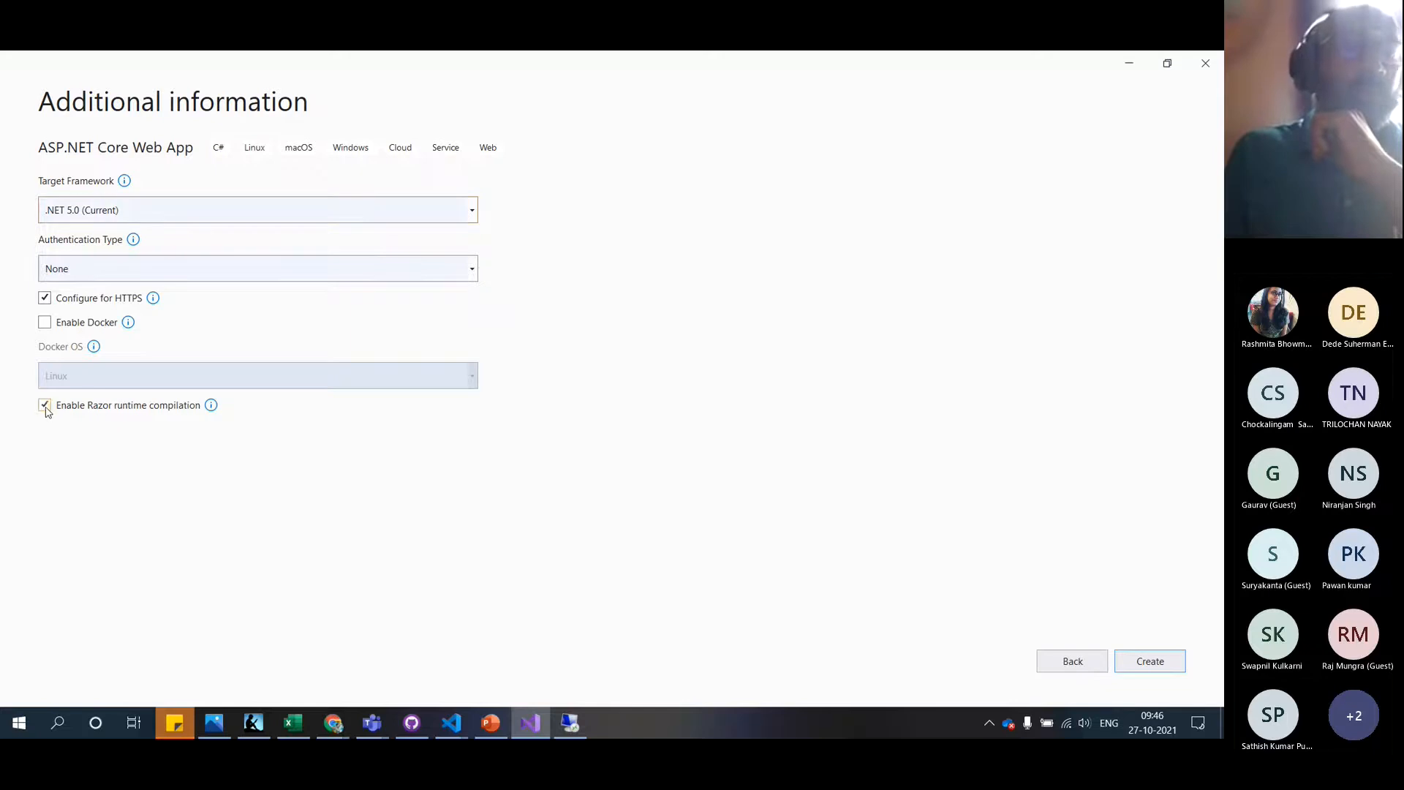
click(1147, 669)
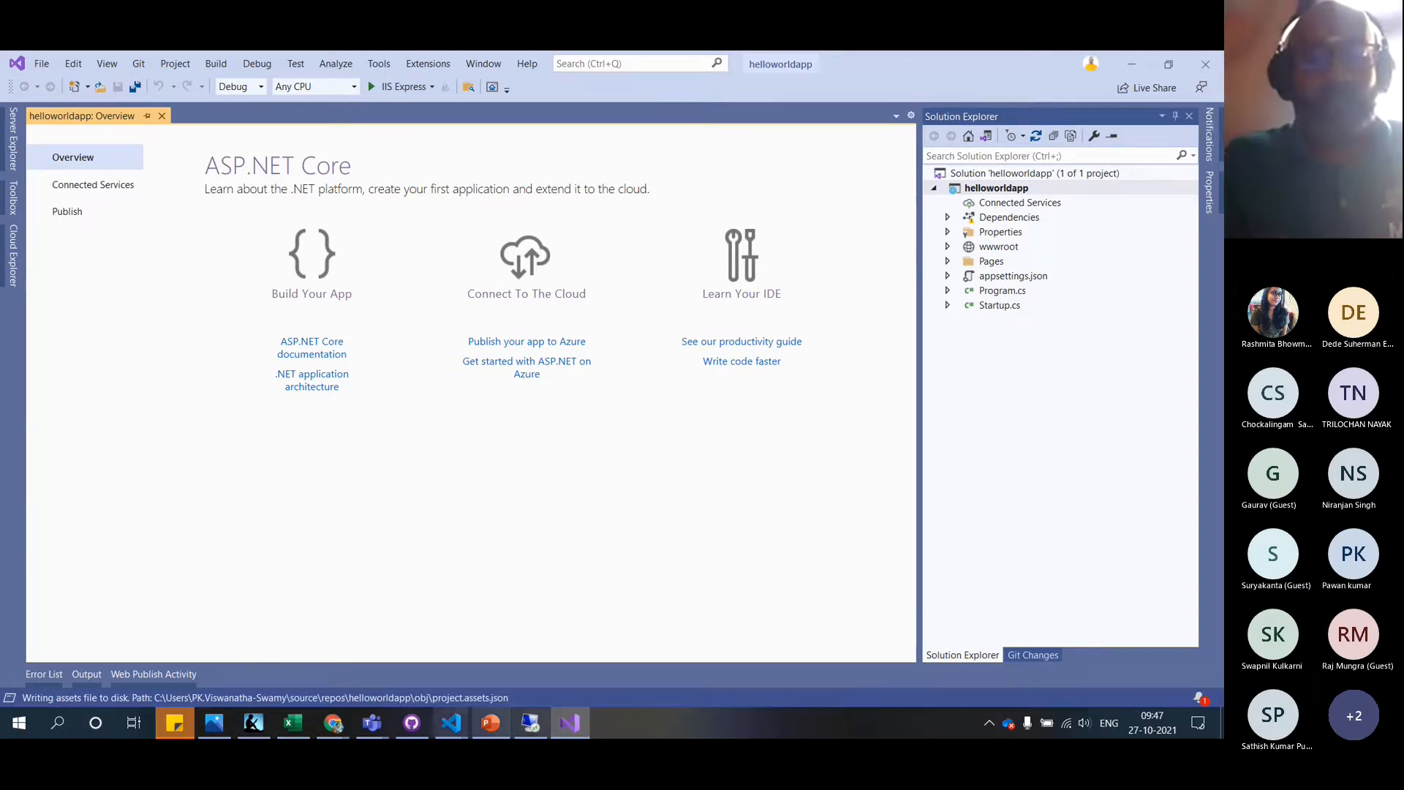
Switch to PowerPoint's Demos.pptx slide 5 showing the Windows VM IIS deployment architecture
click(488, 726)
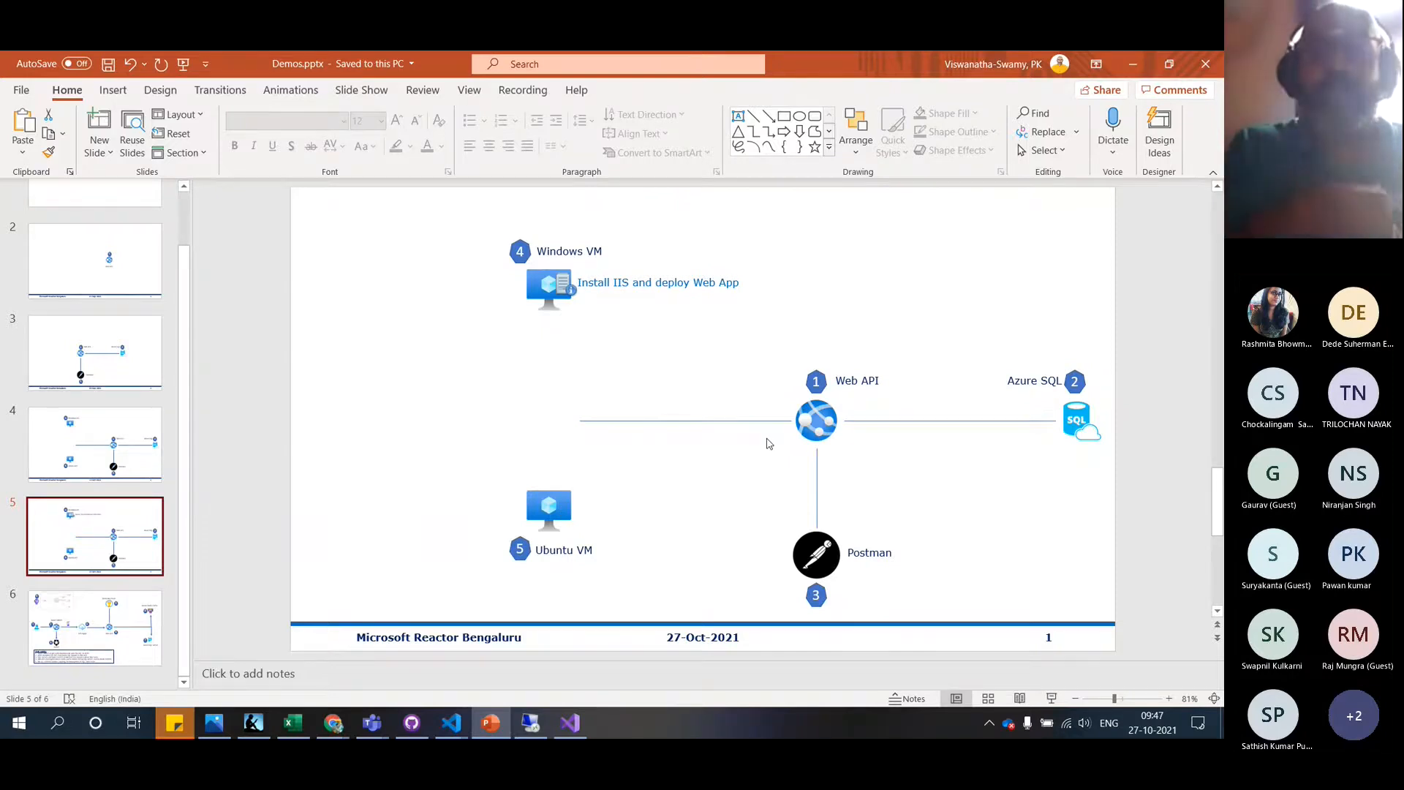
Switch from the PowerPoint slides back to the helloworldapp project in Visual Studio
key(alt+Tab)
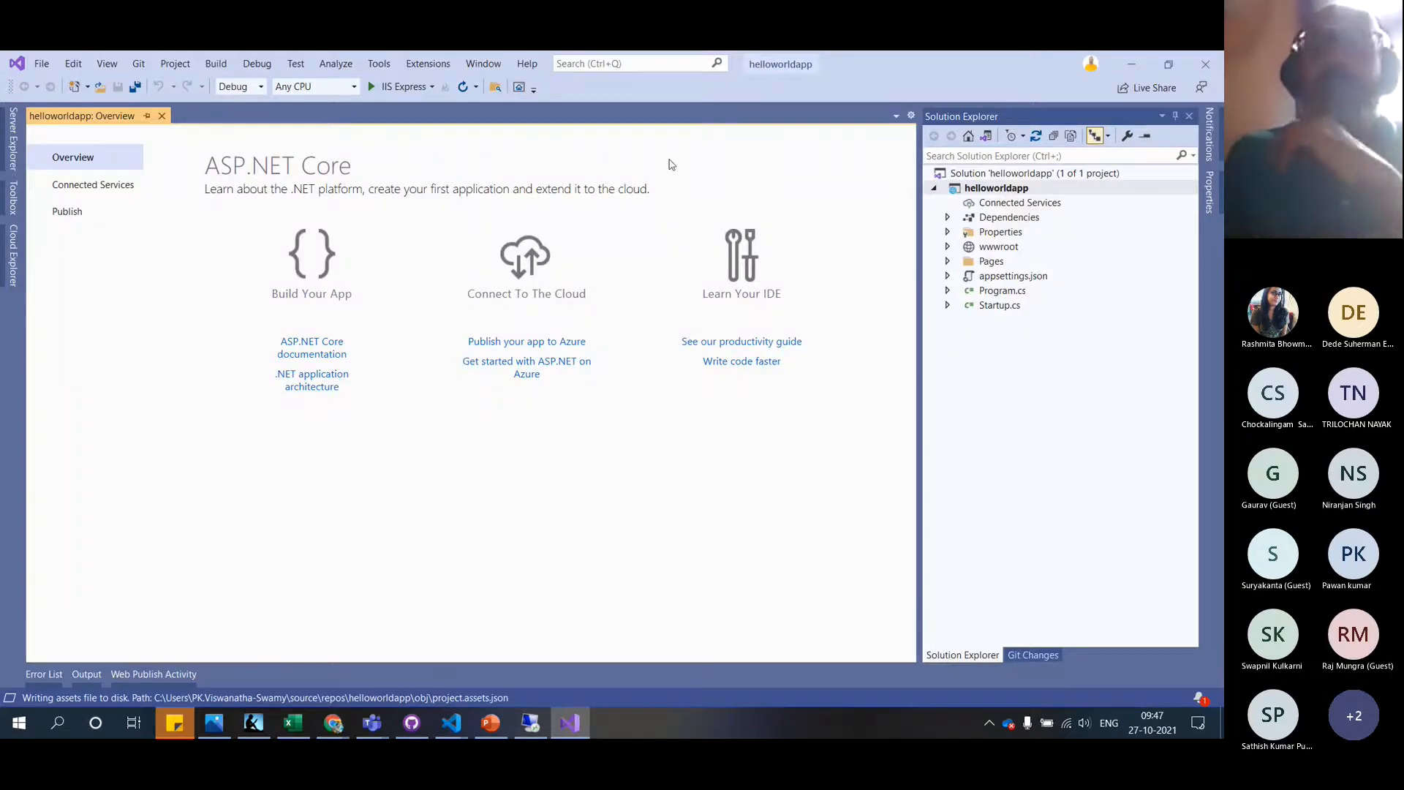
Run helloworldapp as its own launch target, check its Welcome page at localhost:5001, then close the browser
click(432, 90)
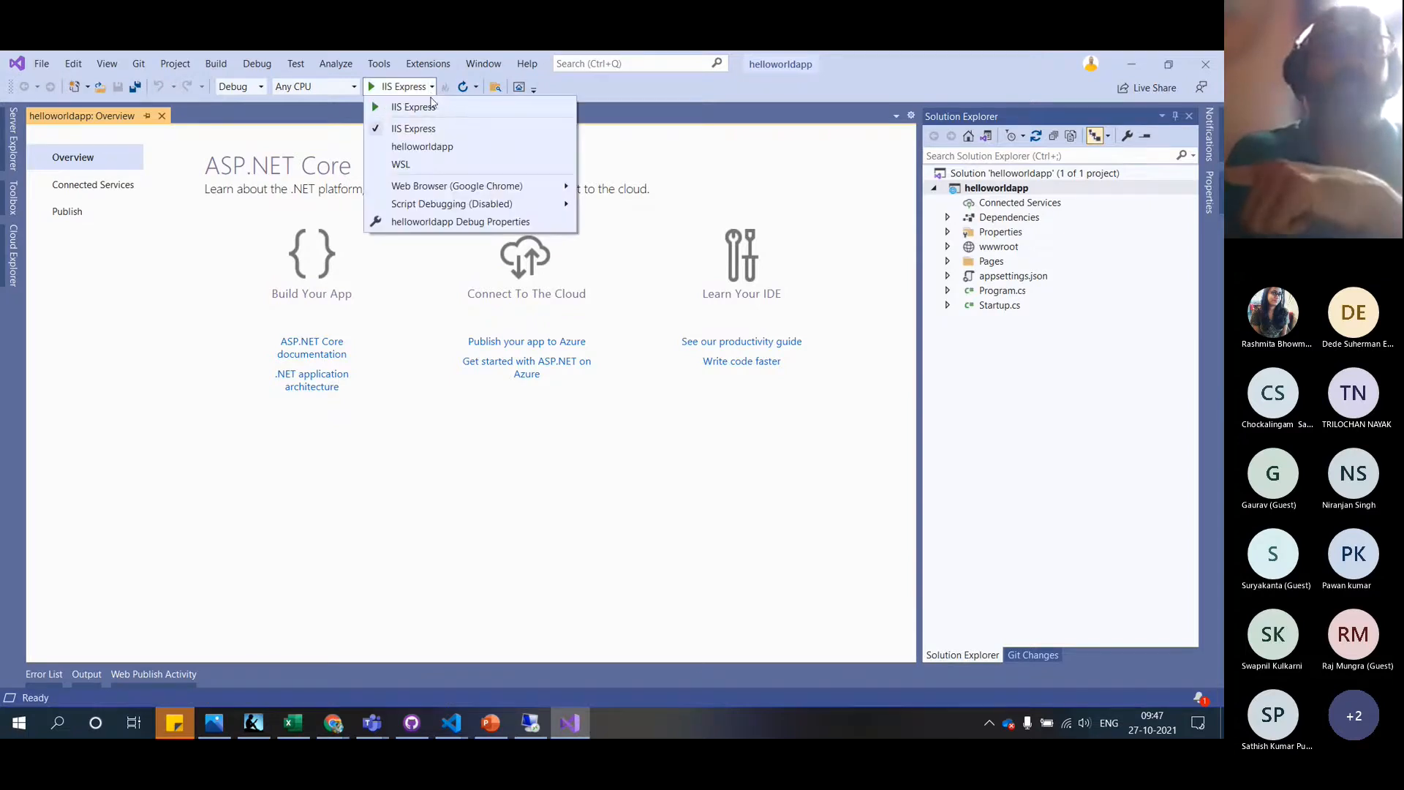
click(439, 151)
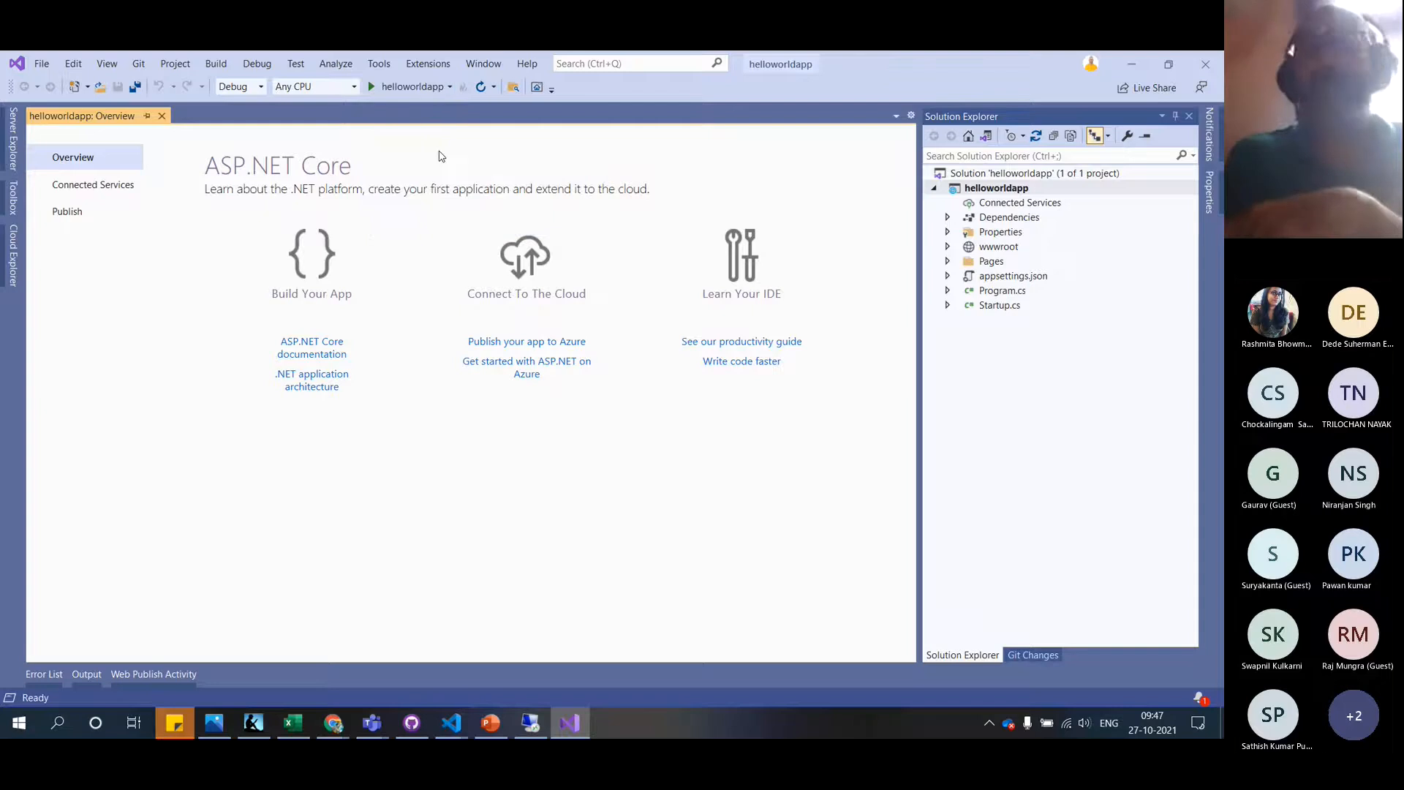
click(415, 88)
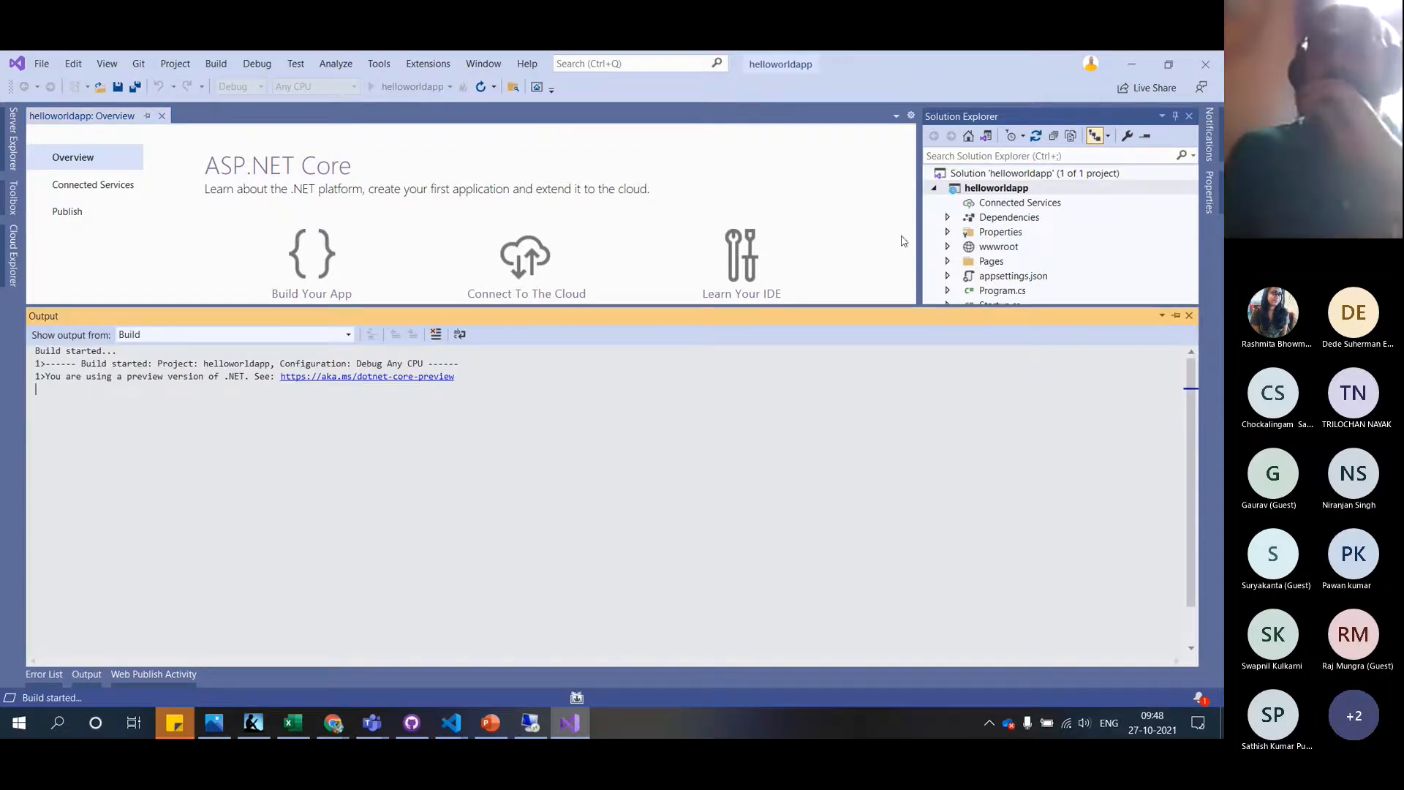
click(949, 261)
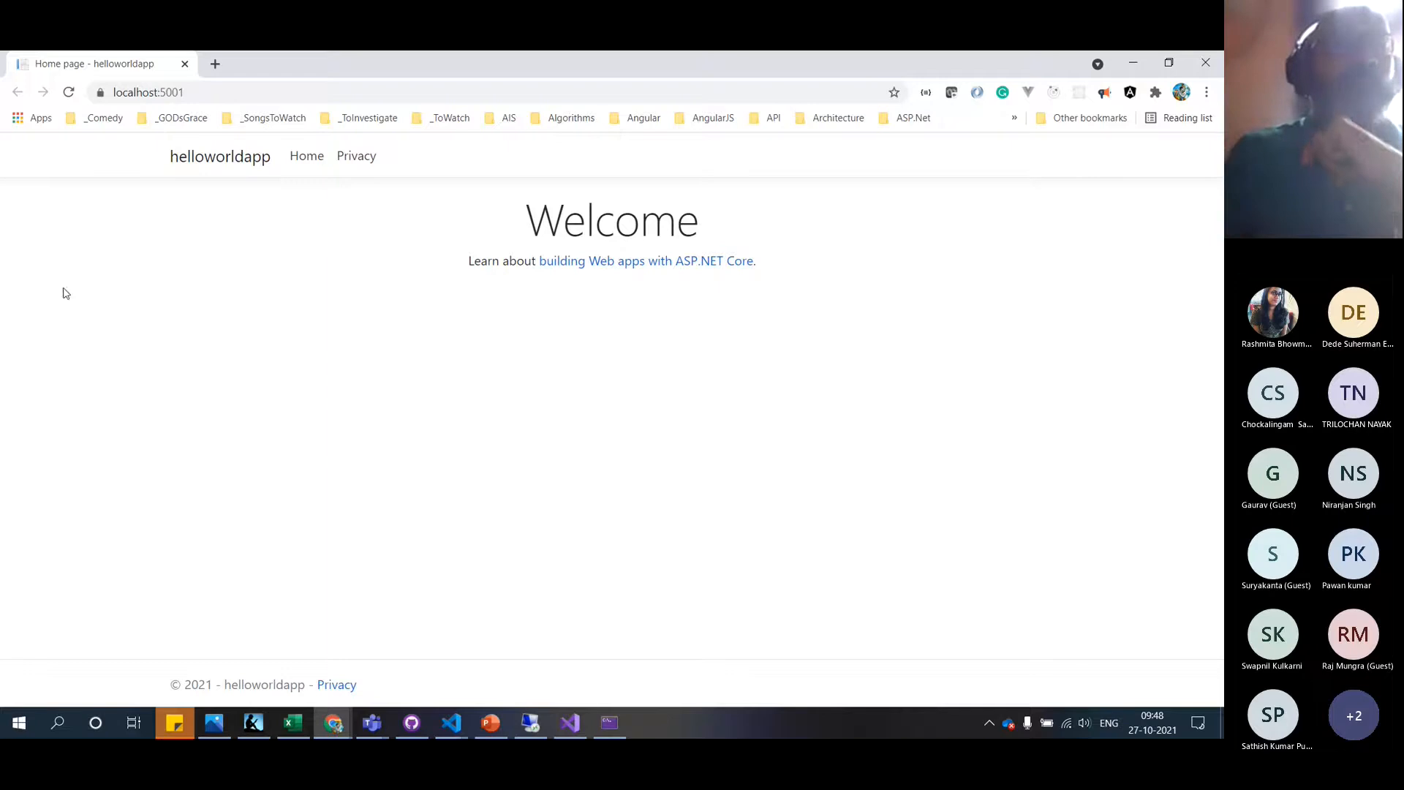
click(1208, 65)
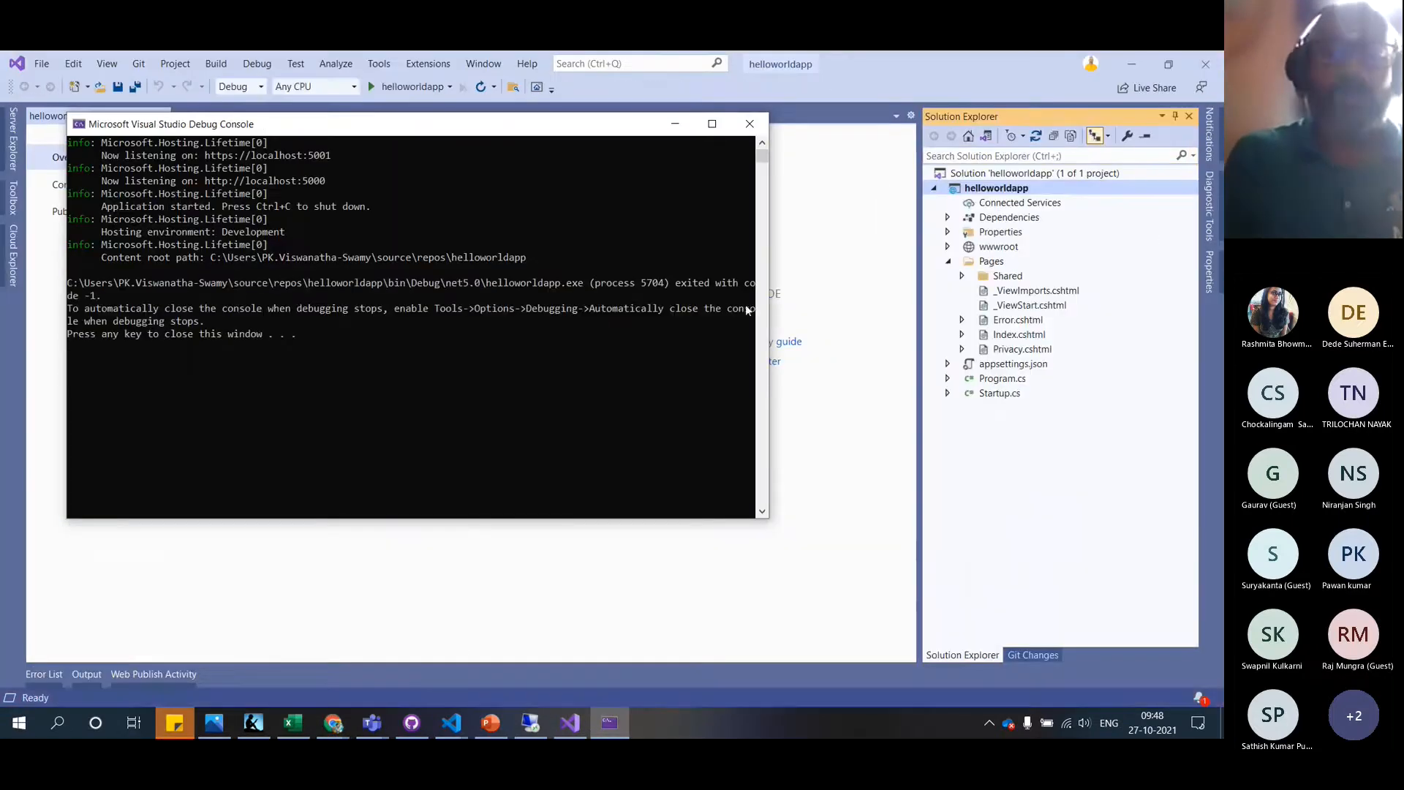
click(451, 723)
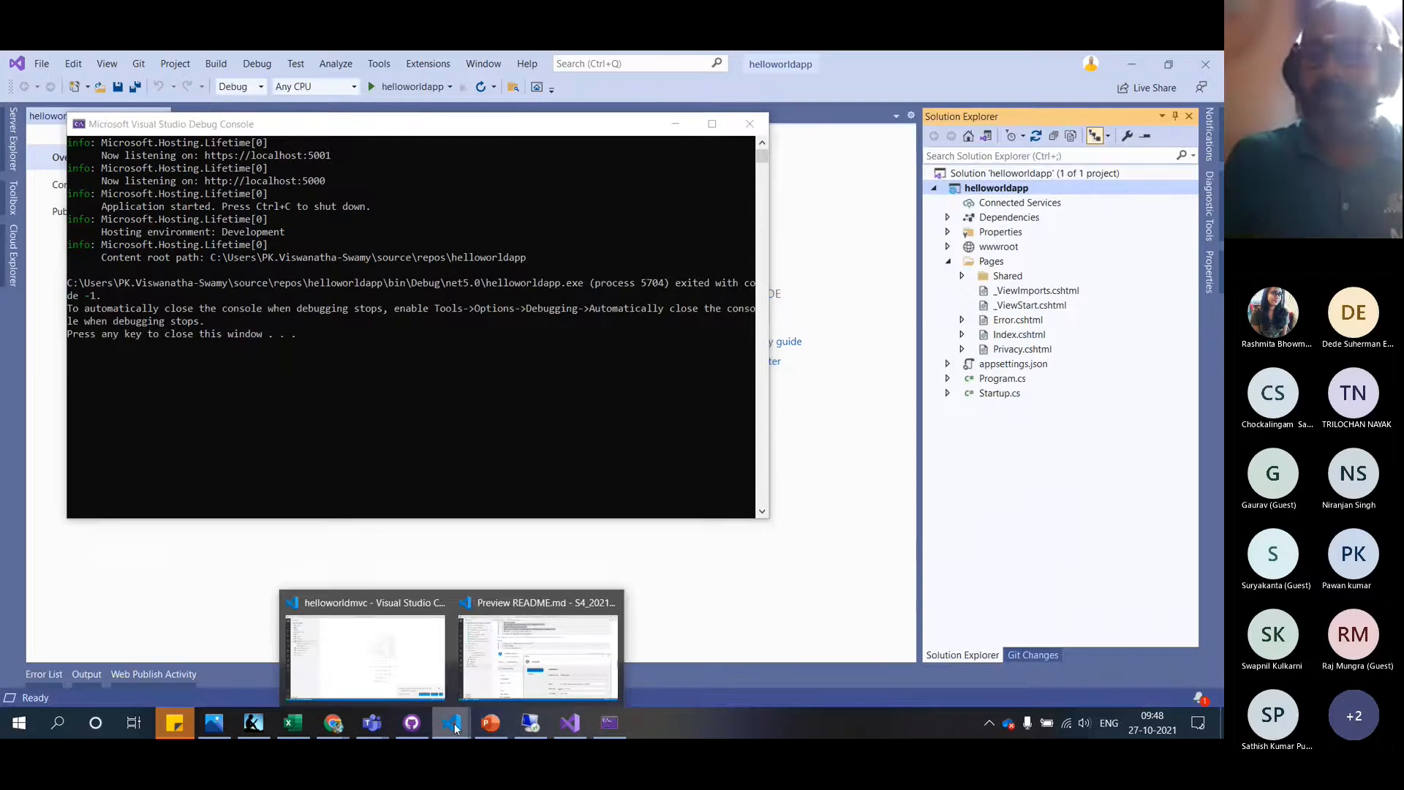
Read the README's Step 4 publish-profile notes in VS Code, then return to Visual Studio
click(498, 674)
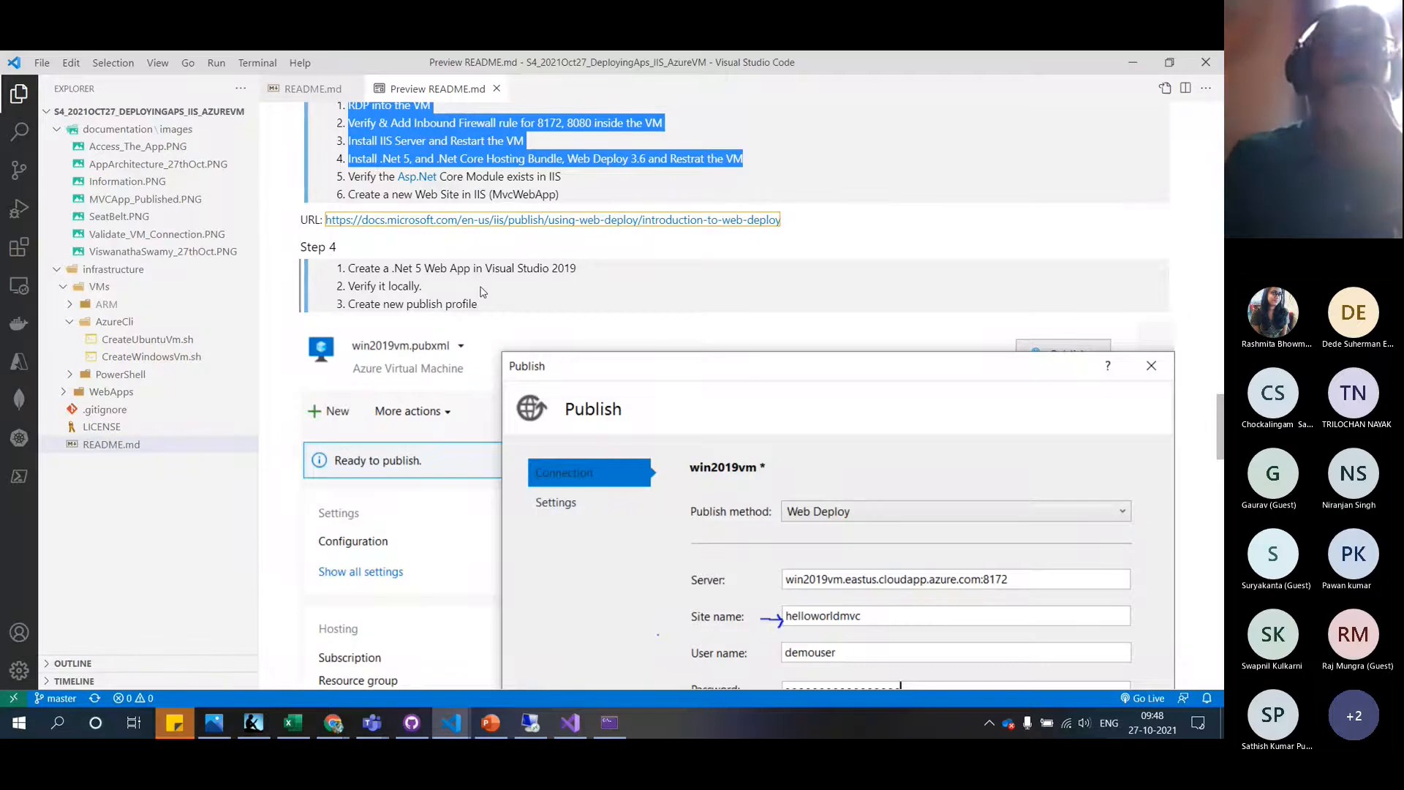
scroll(481, 291, down, 1)
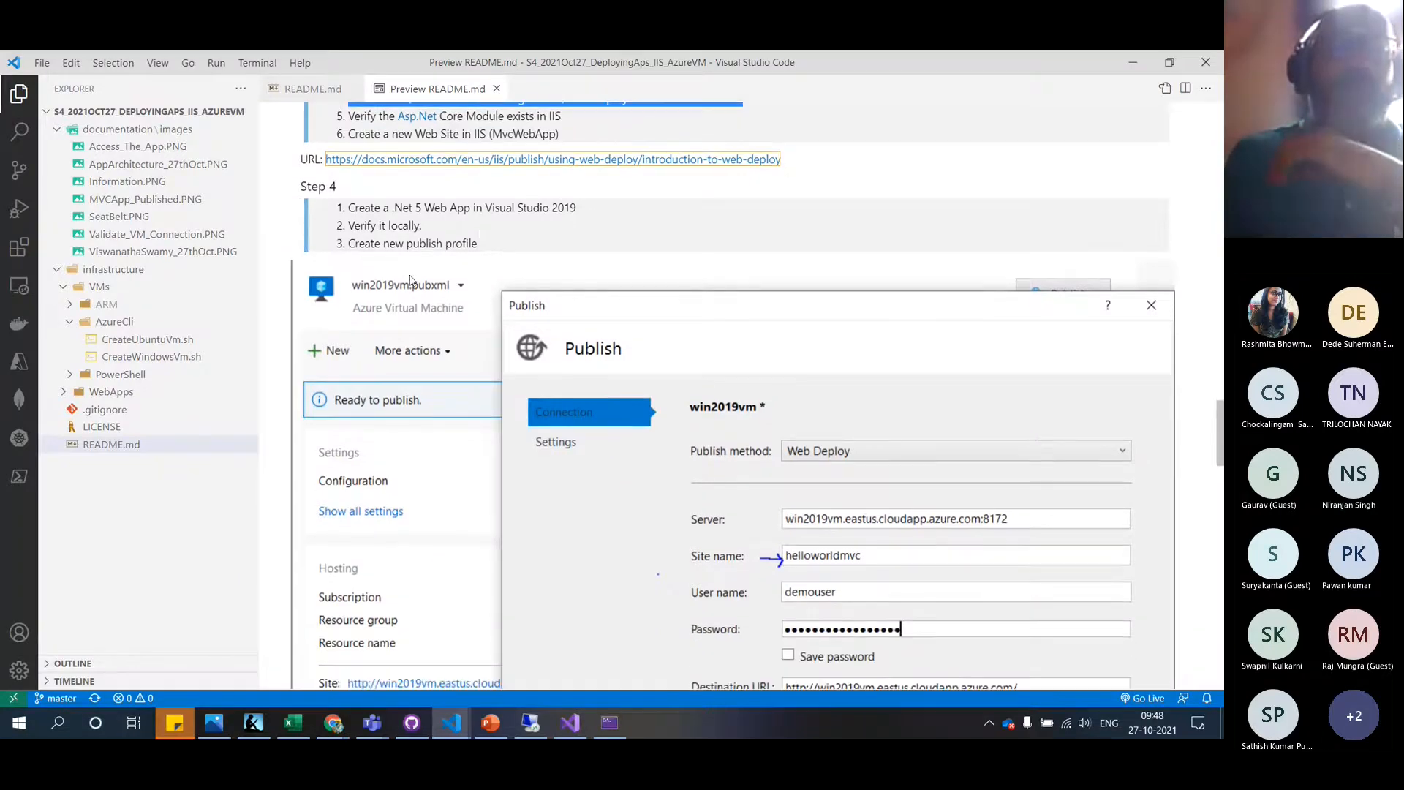
click(580, 726)
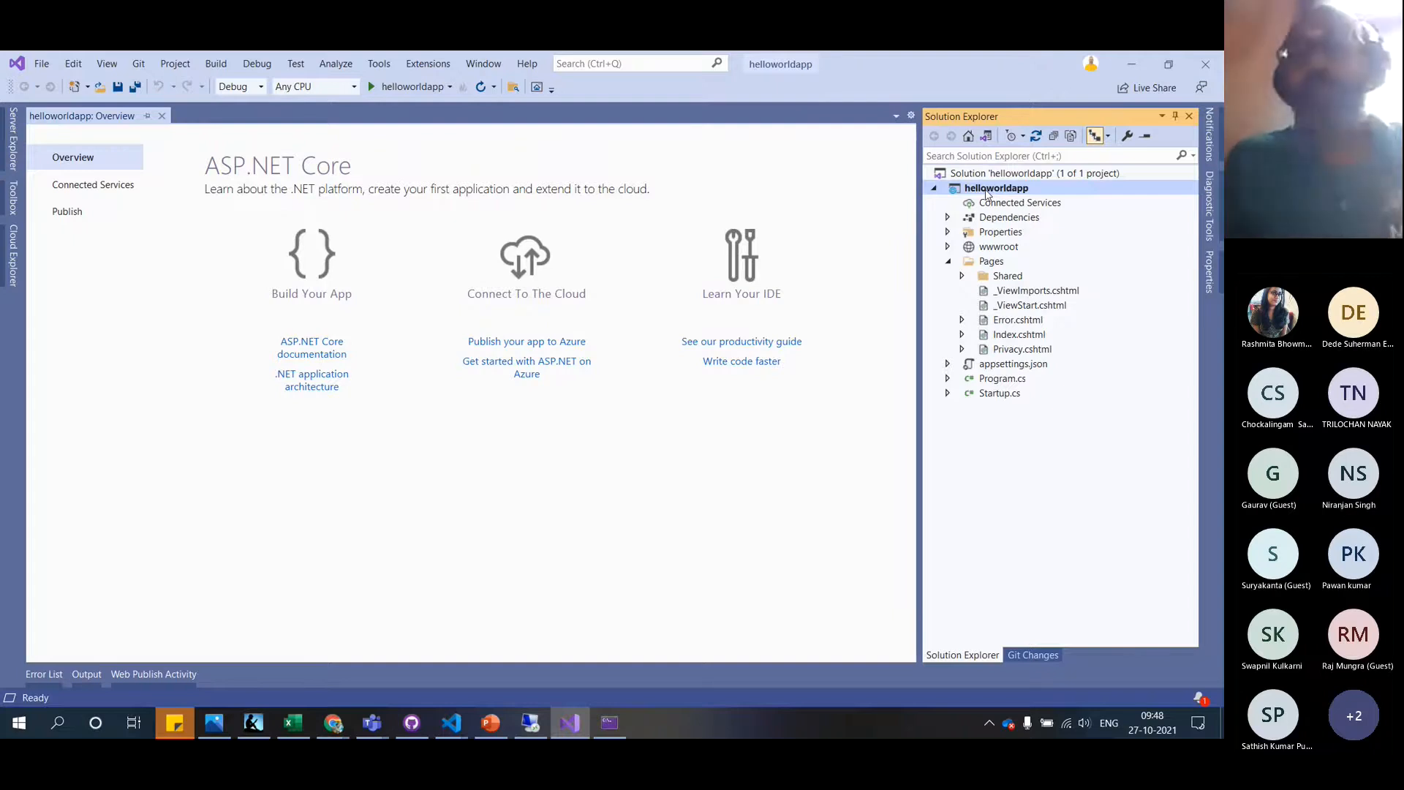
Start a new Azure Virtual Machine publish profile for the helloworldapp project
right_click(987, 193)
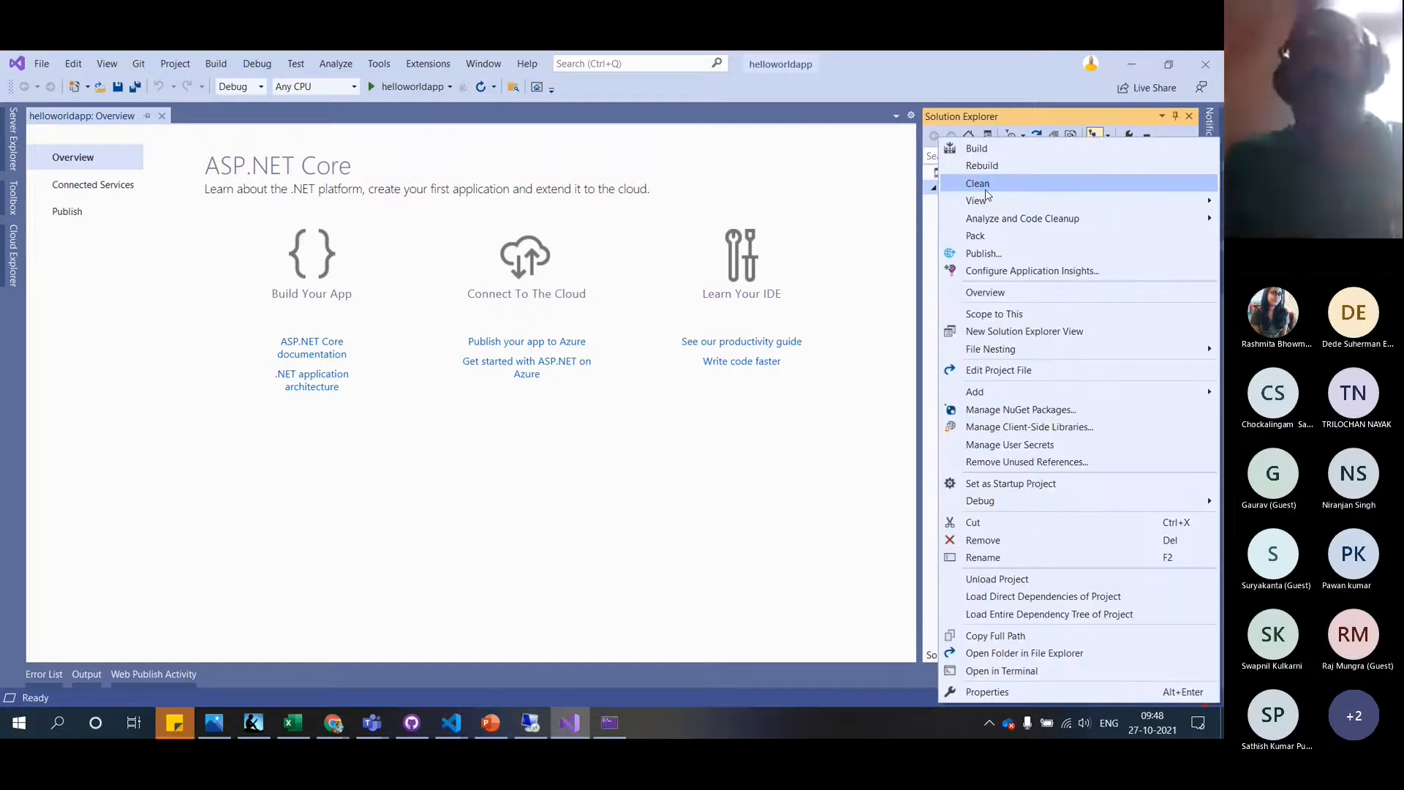
click(984, 254)
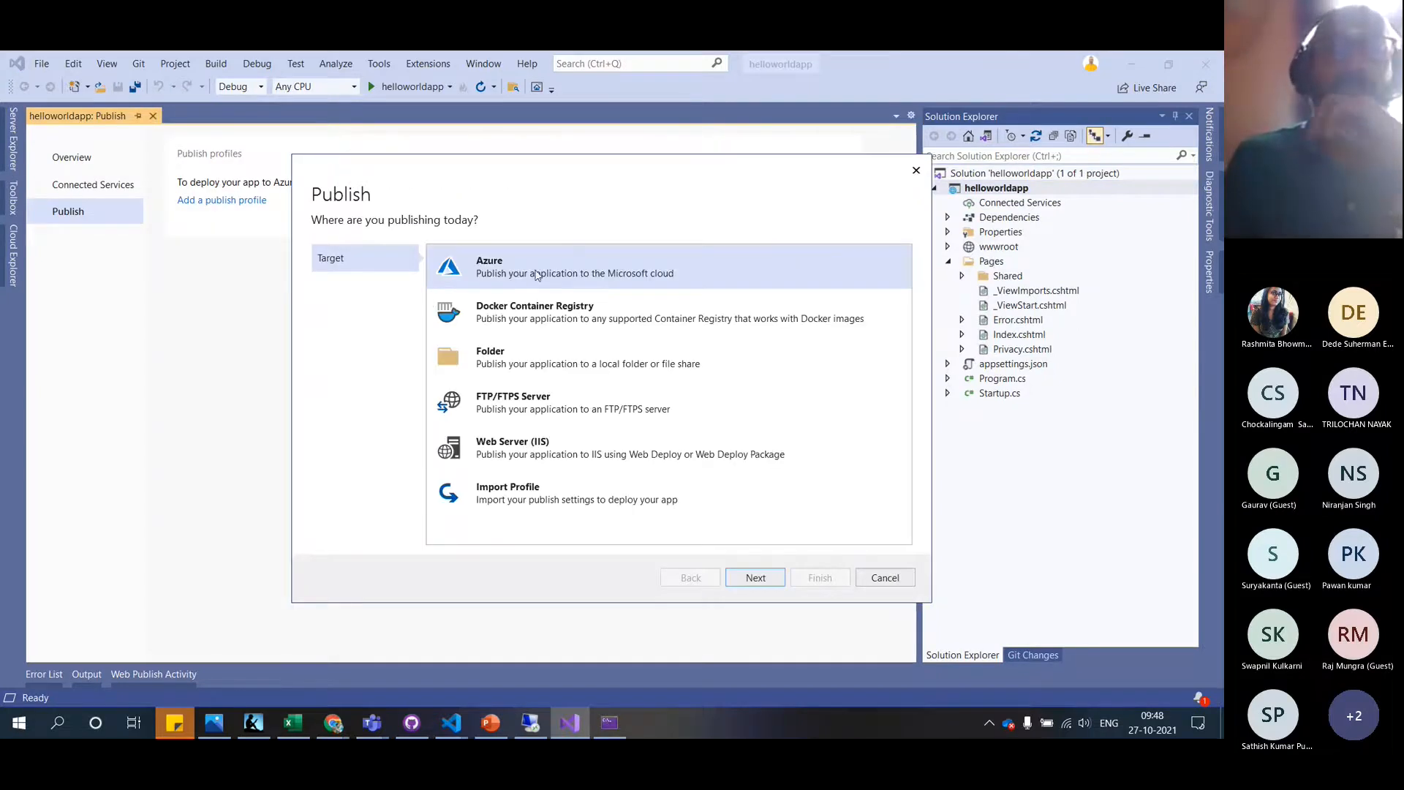
double_click(536, 274)
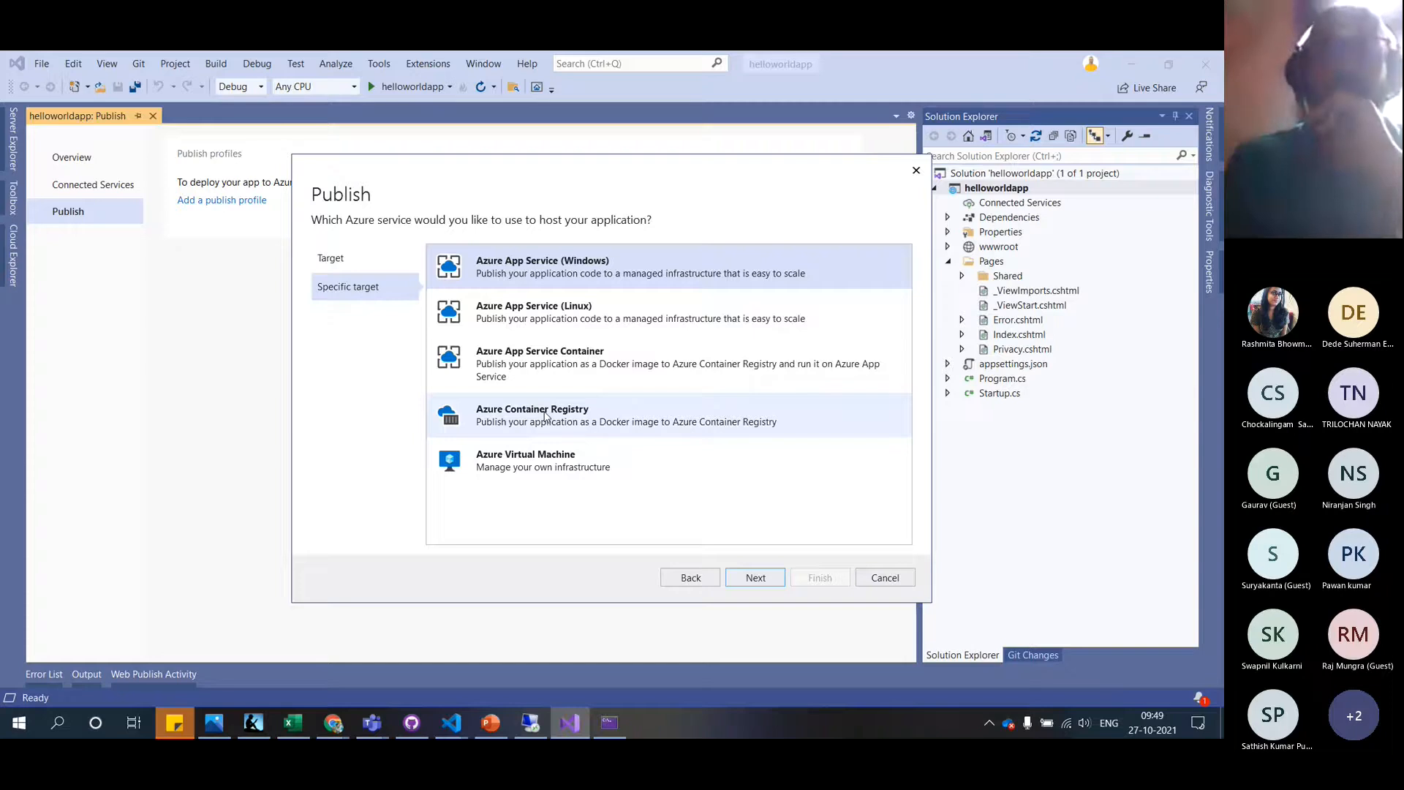
click(550, 462)
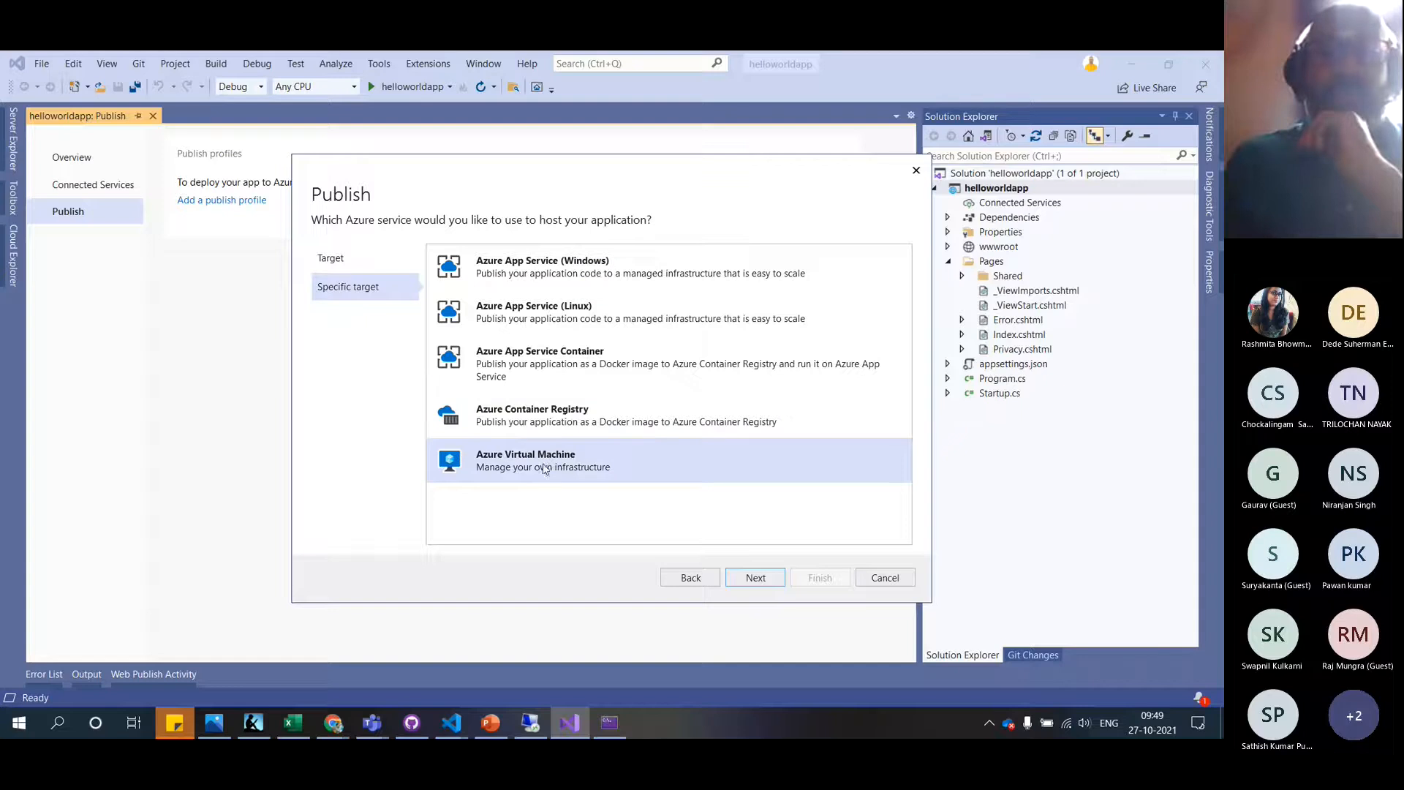
click(757, 578)
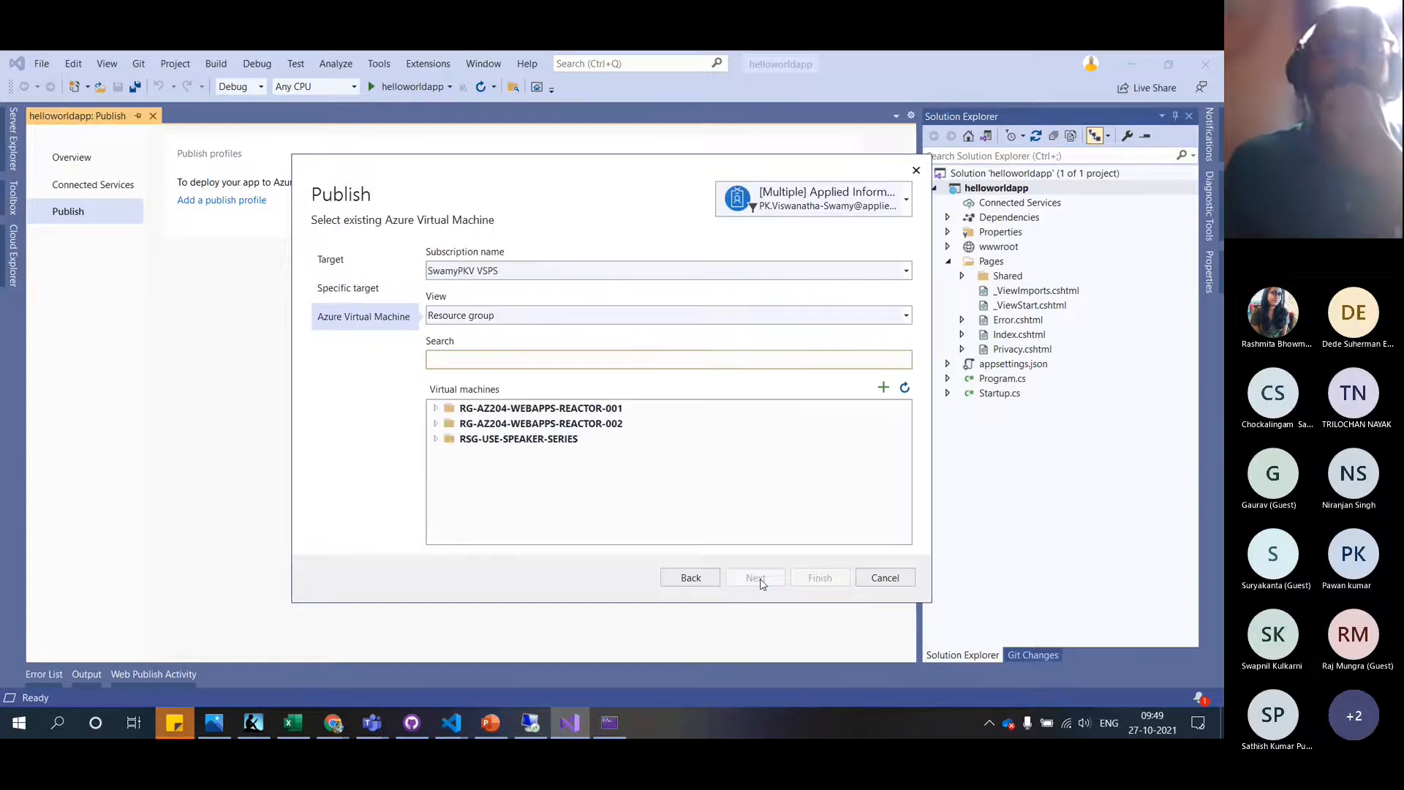
Select win2019vm2710 under RG-AZ204-WEBAPPS-REACTOR-002 and finish creating the profile
click(437, 409)
click(437, 409)
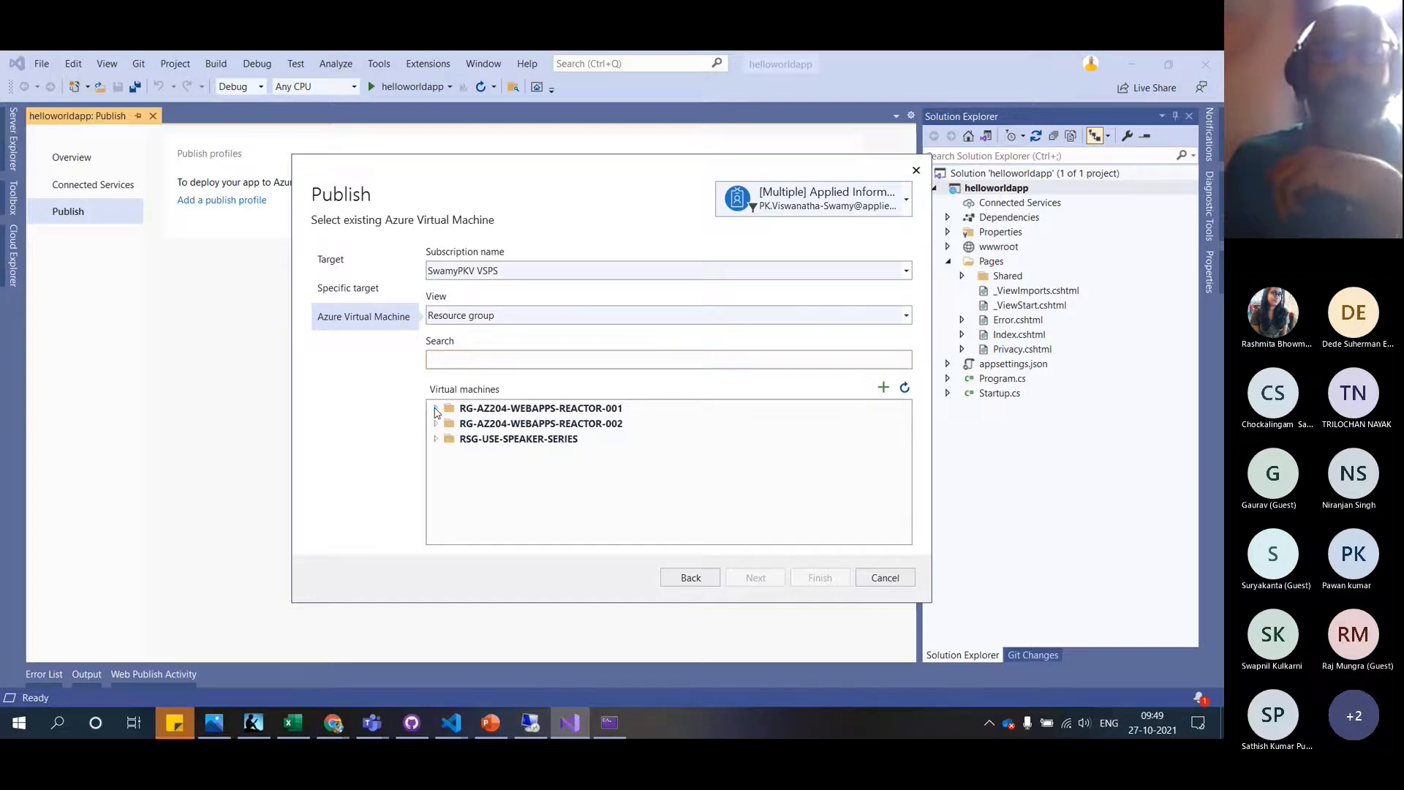
click(435, 423)
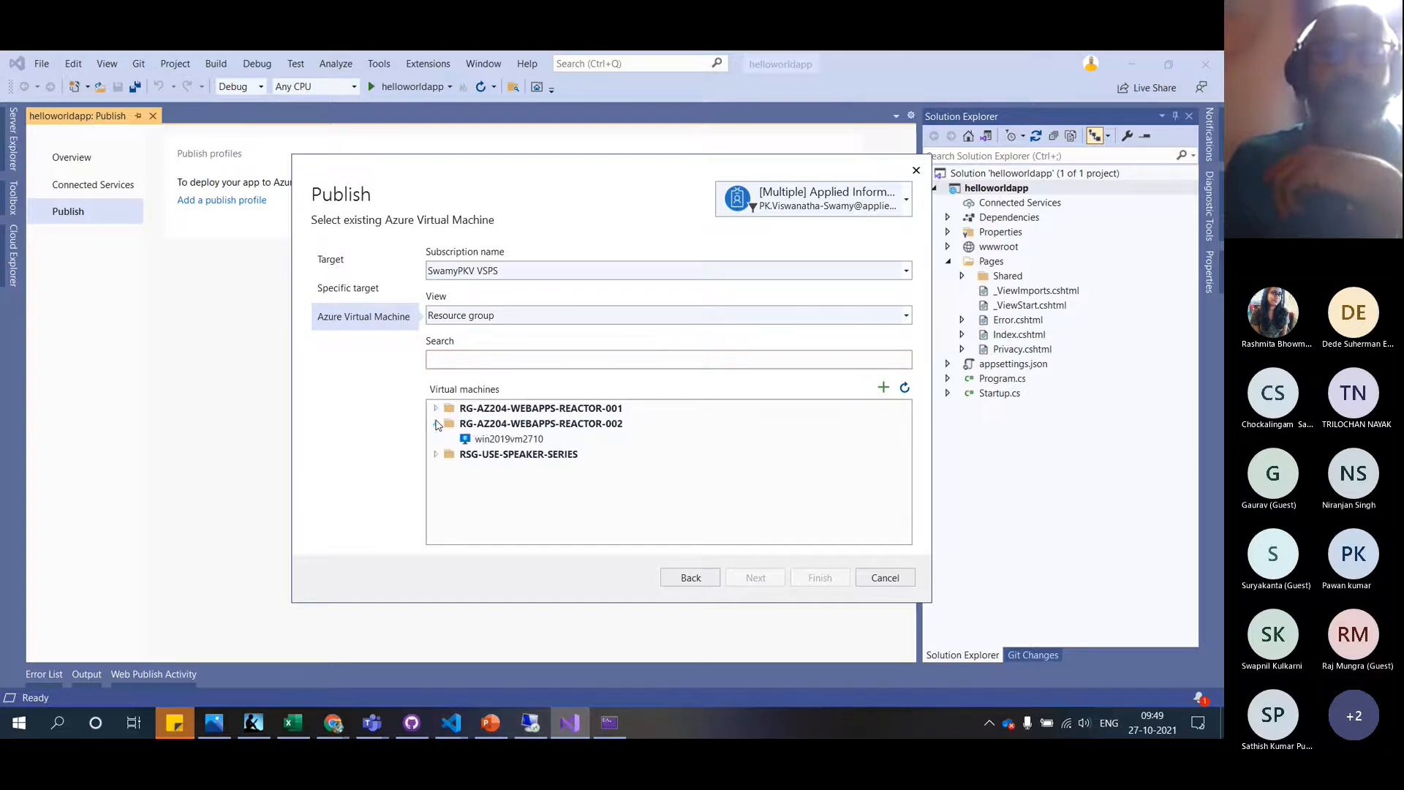
click(504, 443)
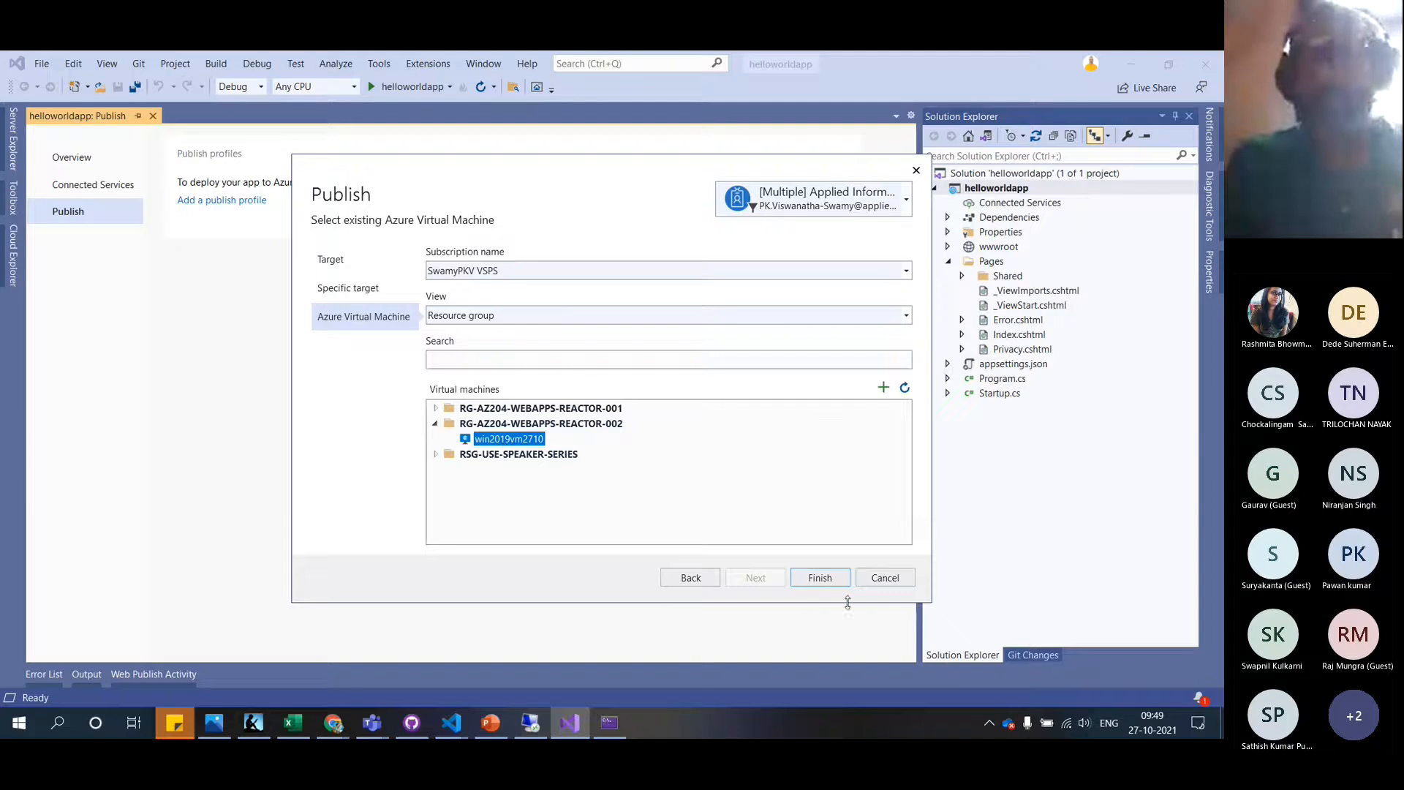
click(821, 578)
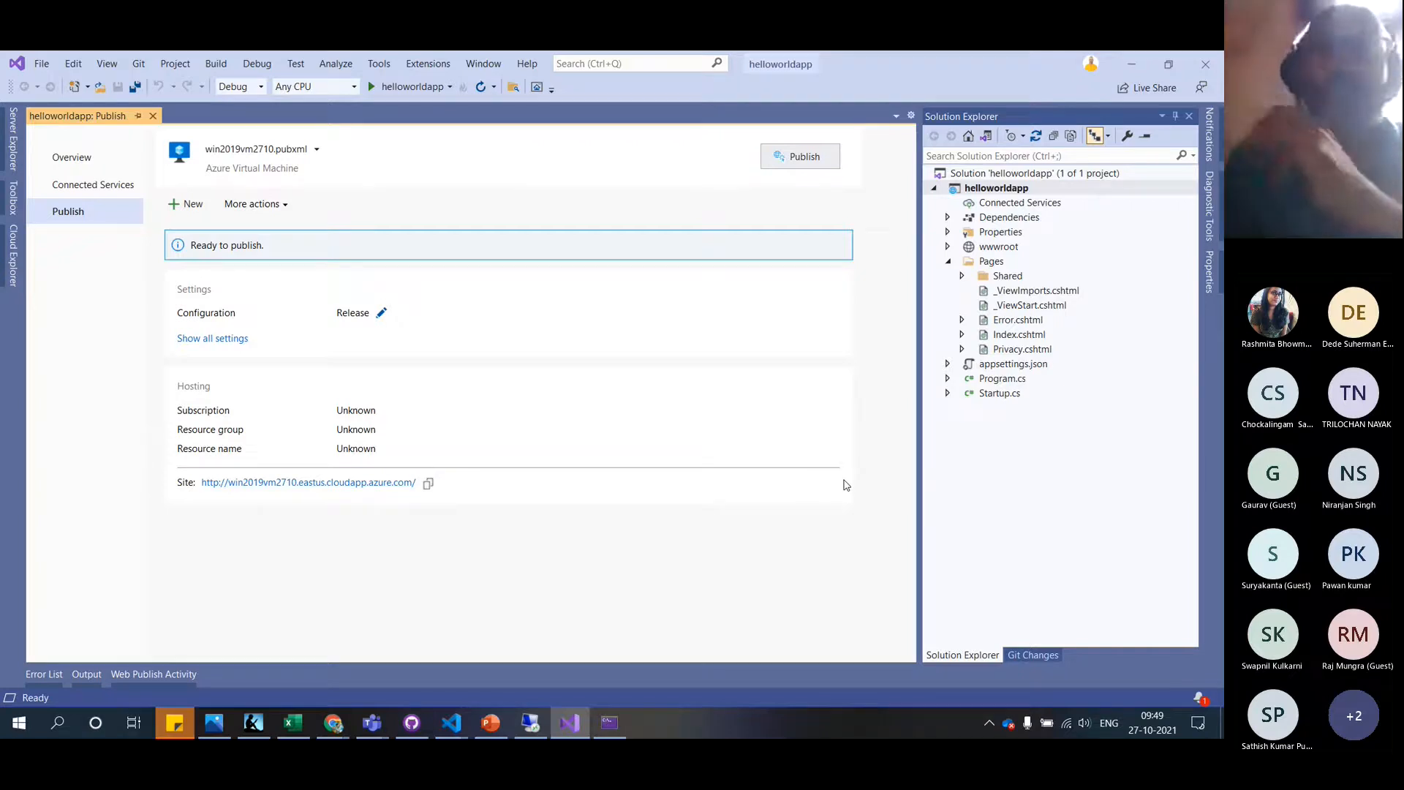
Review the profile's Web Deploy connection settings, then switch to the VM's IIS Manager
click(216, 340)
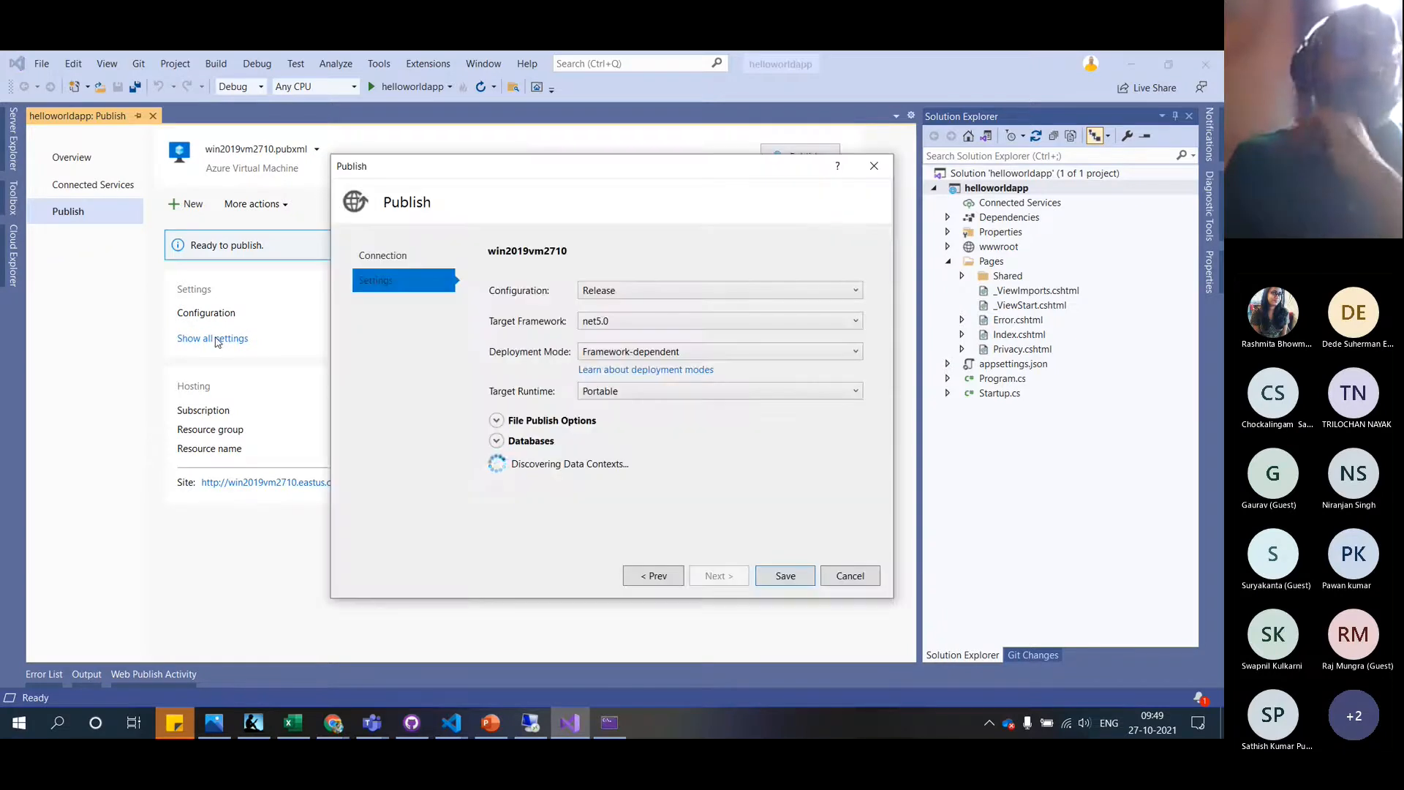
click(397, 262)
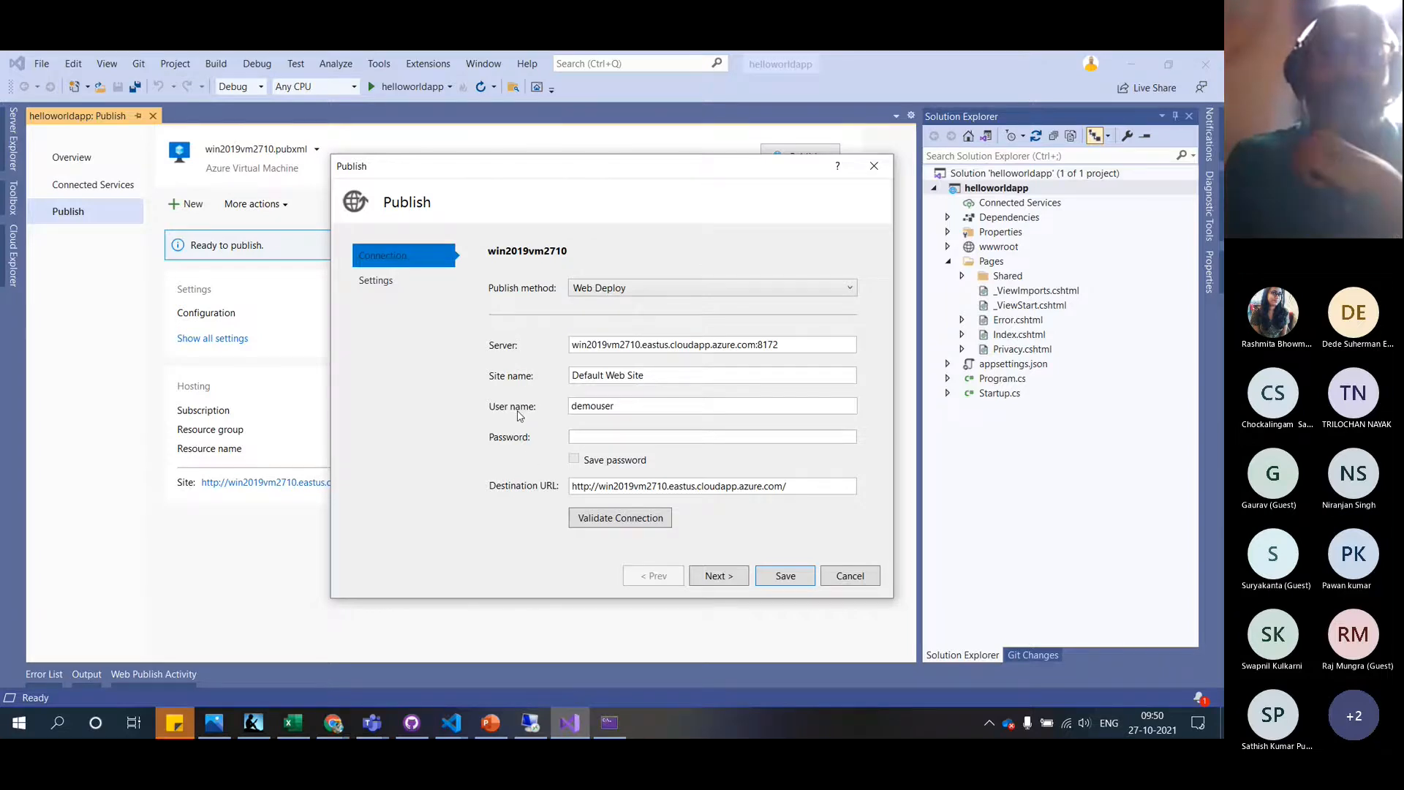
click(532, 722)
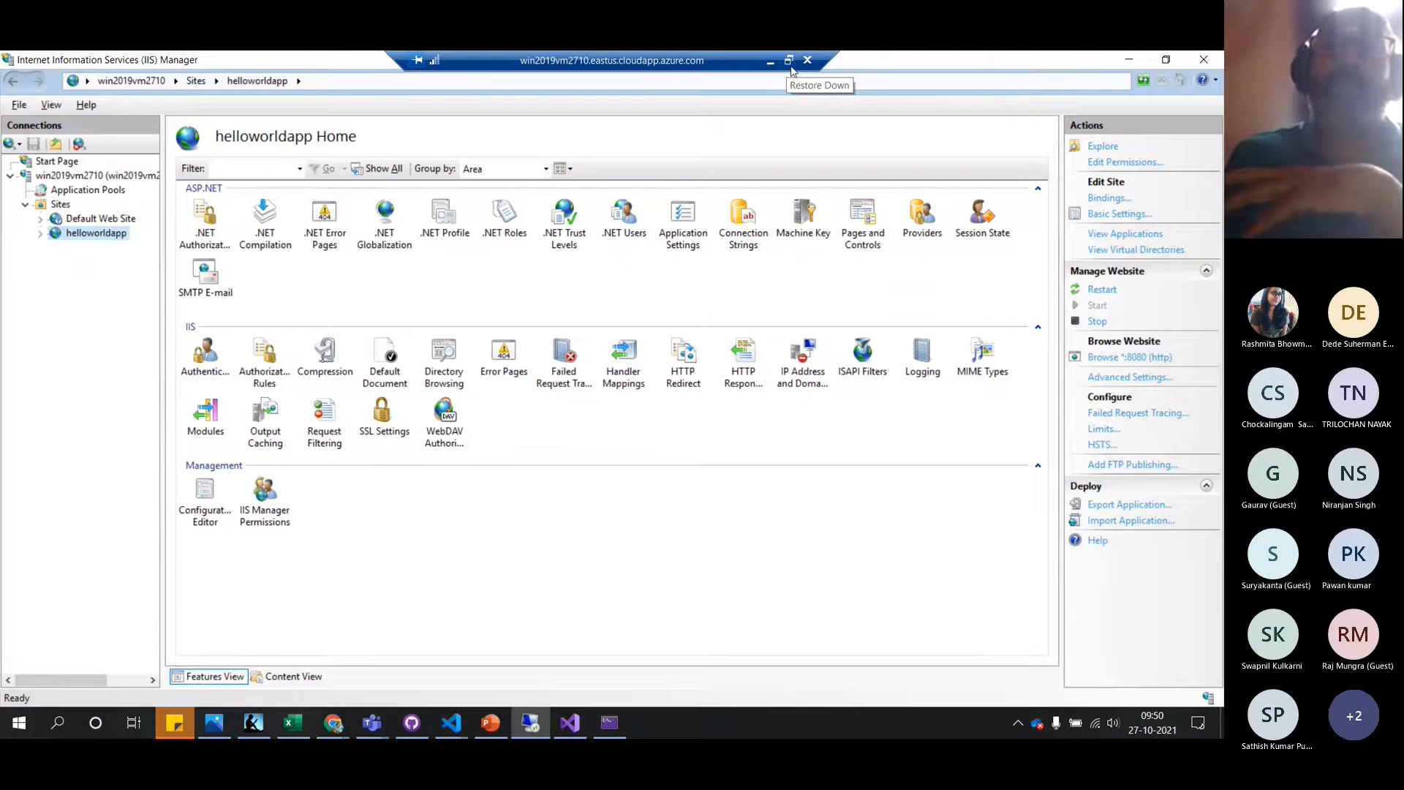
Take the Remote Desktop session out of full screen, select the helloworldapp site, and return to Visual Studio
click(789, 60)
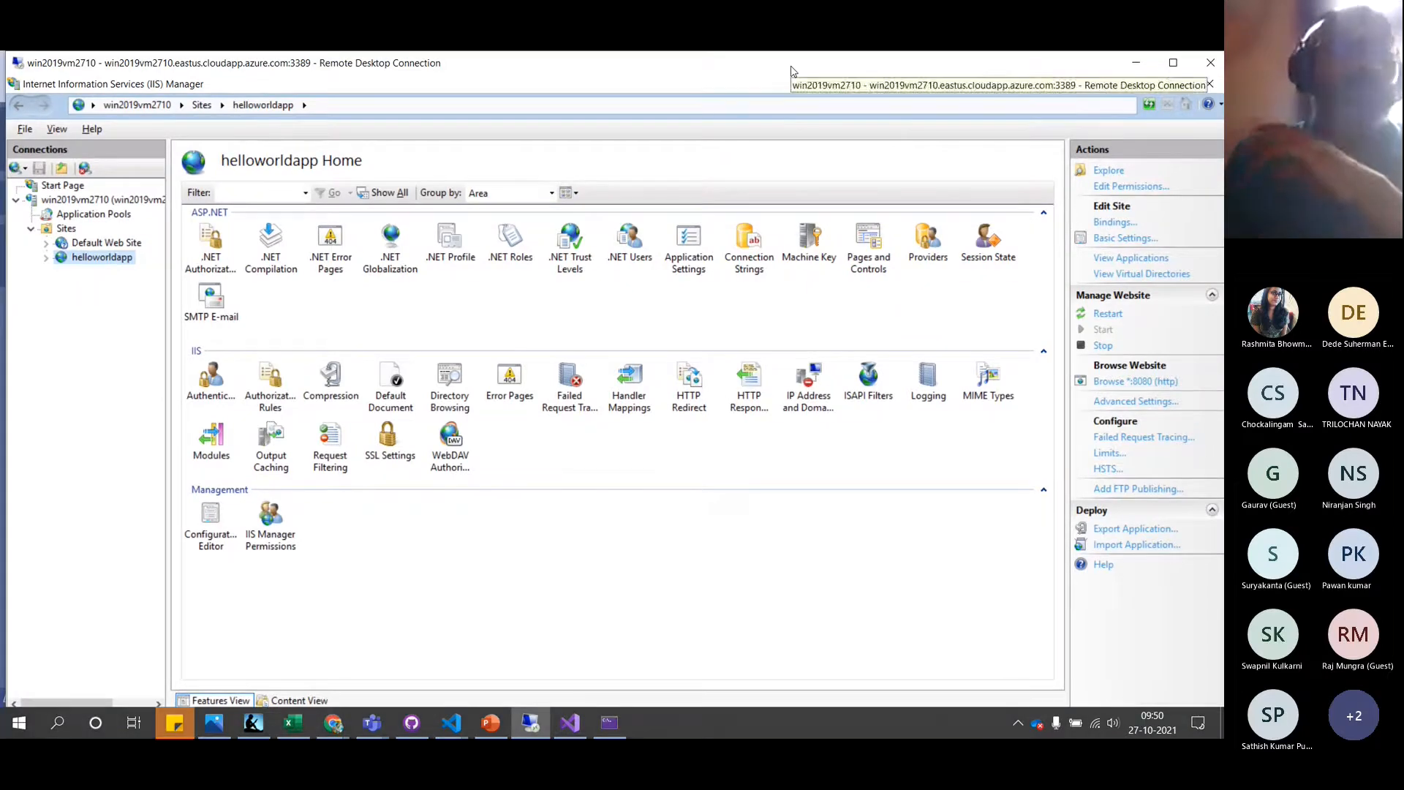
click(125, 258)
key(ctrl+c)
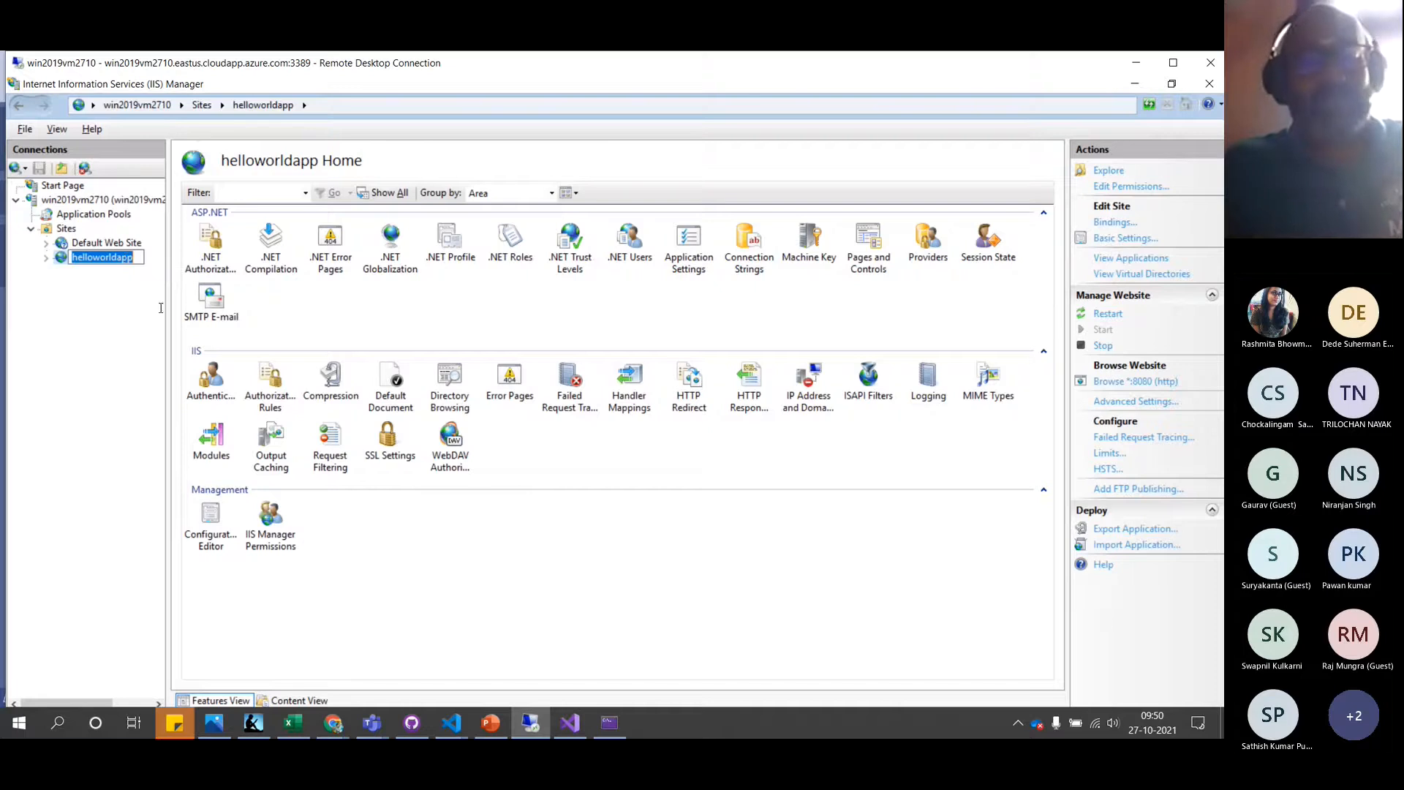
click(571, 722)
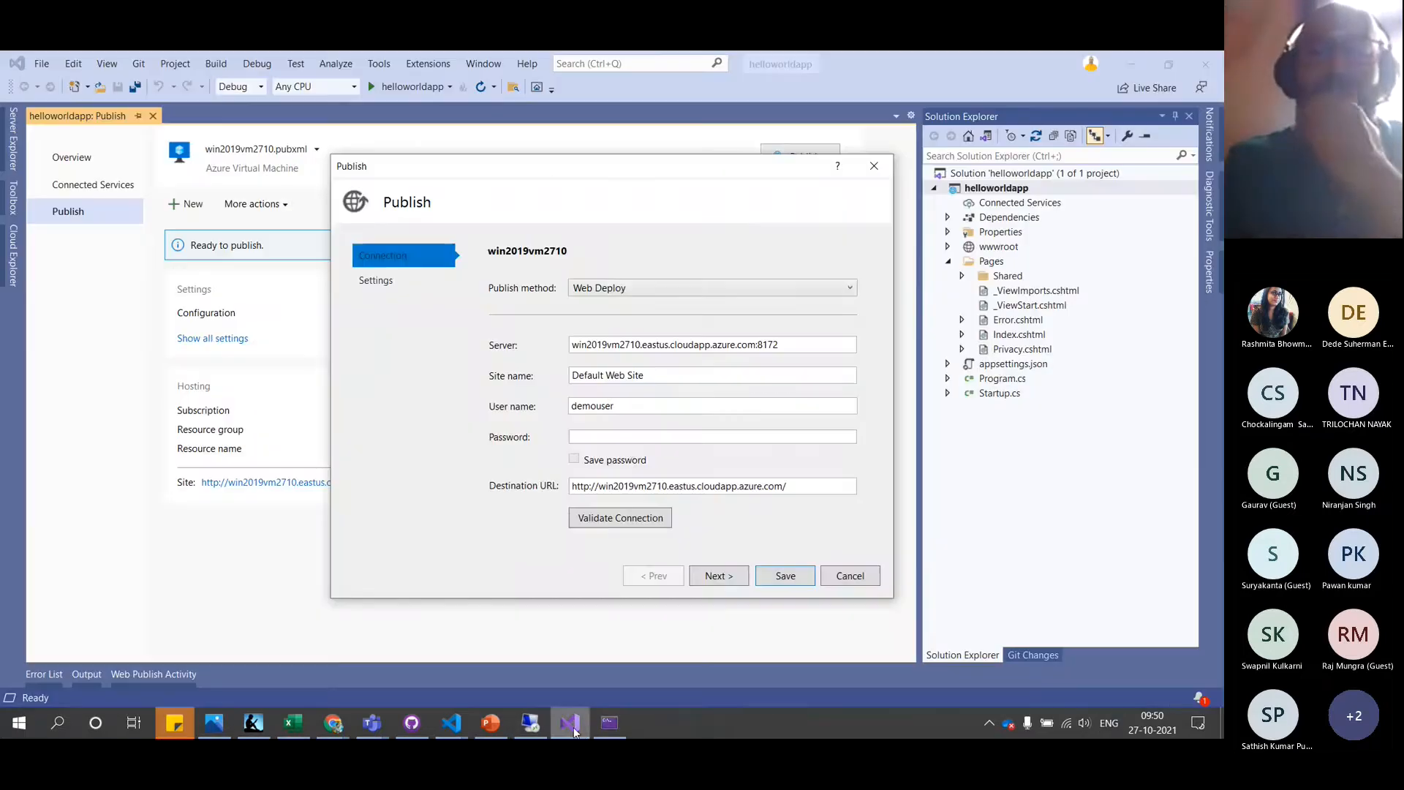
Set the site name to helloworldapp and enter the deployment password, saving it
triple_click(661, 379)
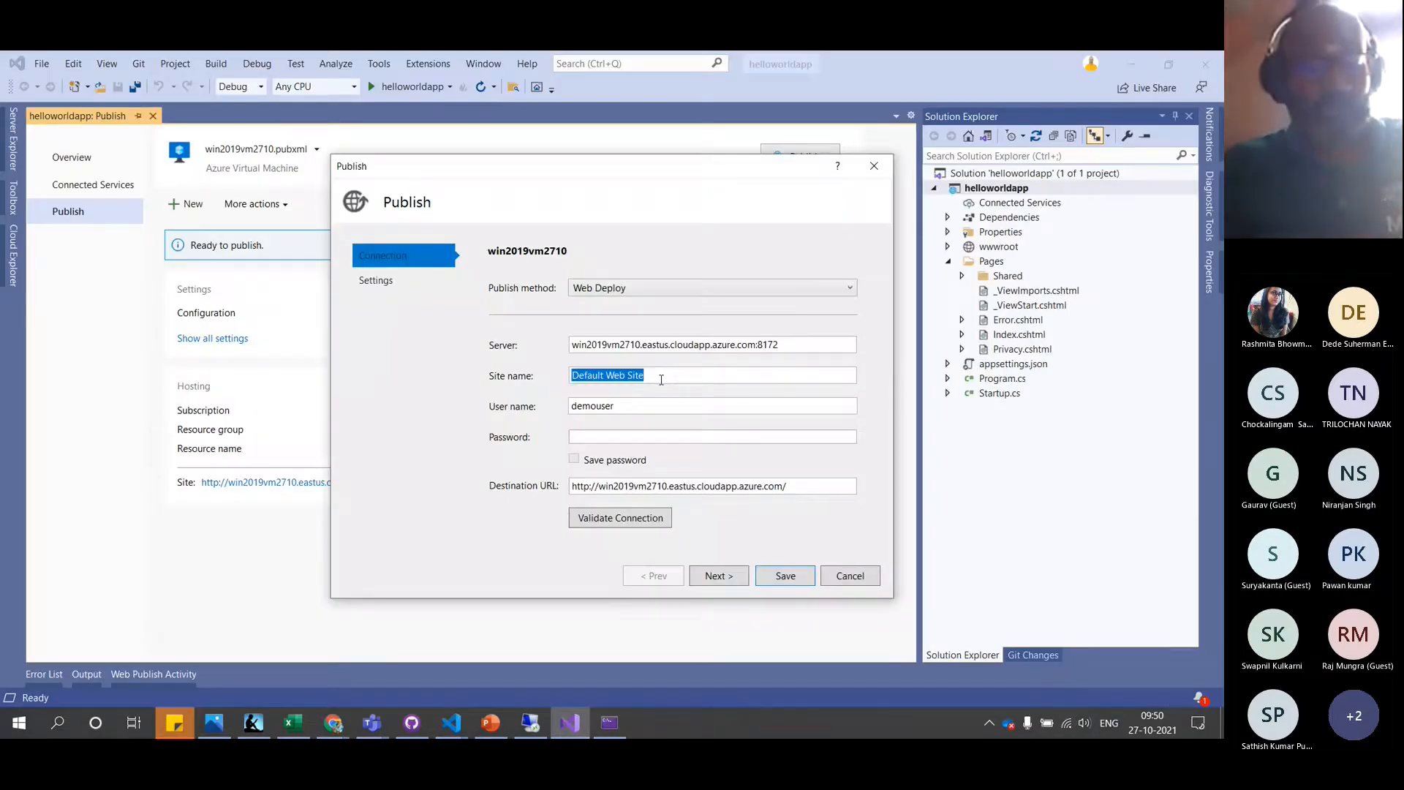
key(ctrl+v)
click(631, 434)
text(••••••)
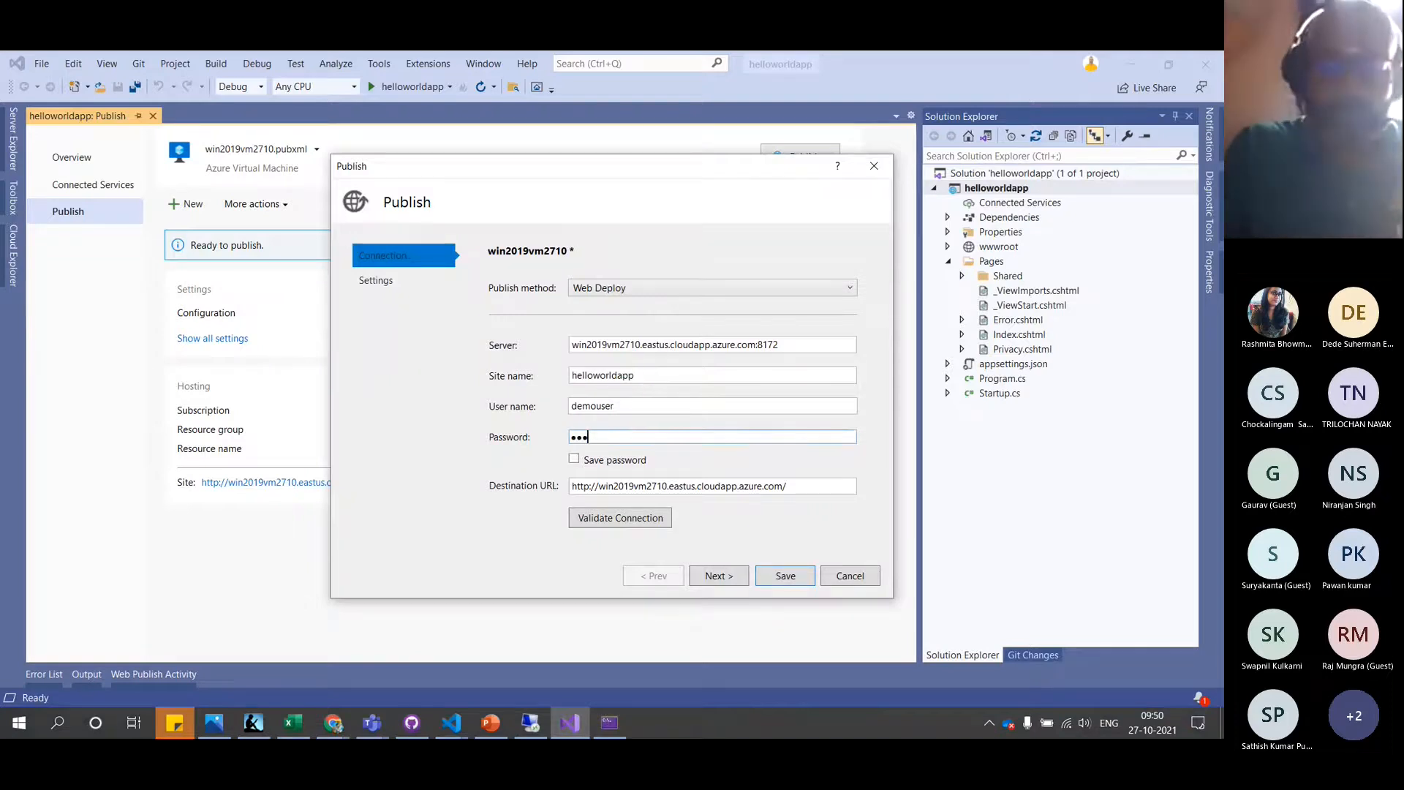
text(•••••)
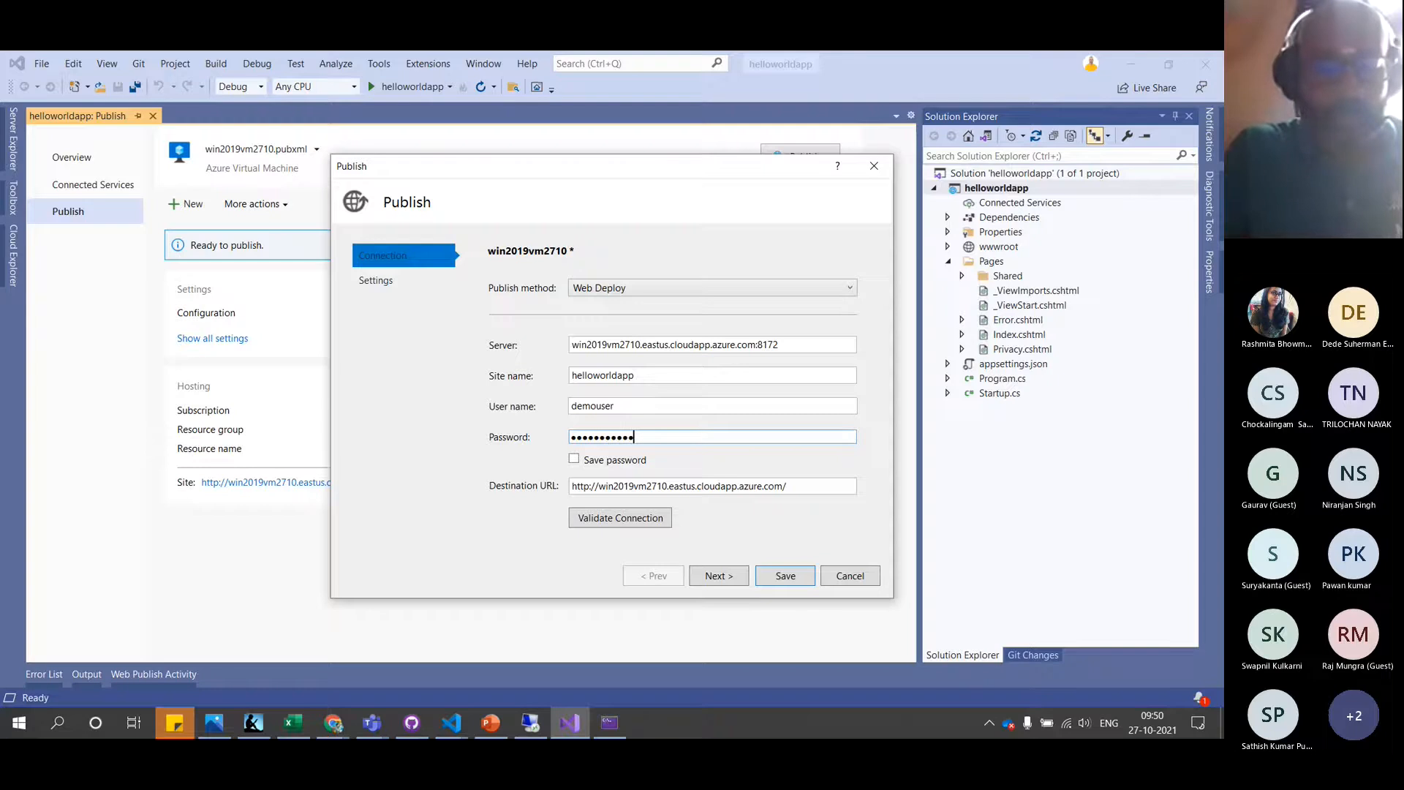
text(•••••)
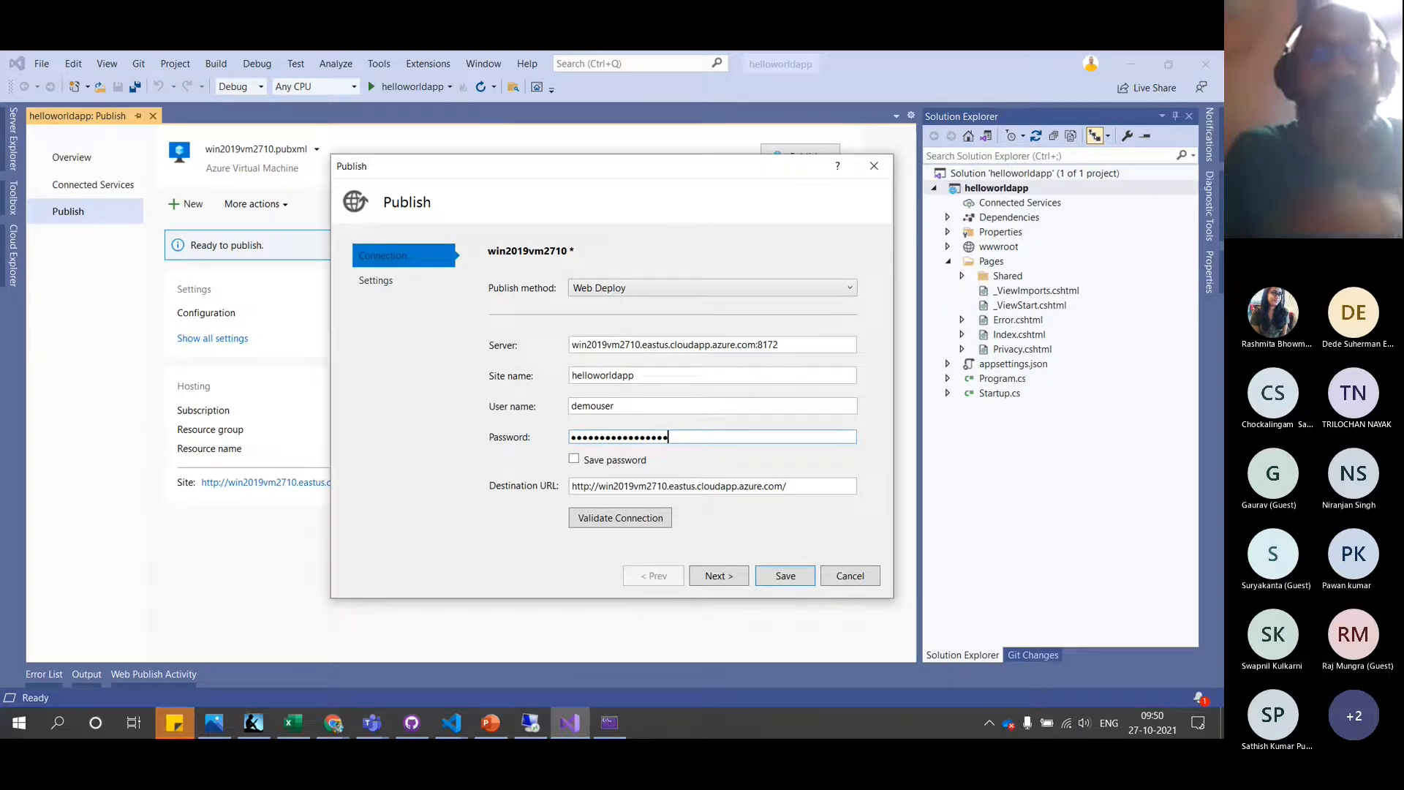
click(574, 459)
Validate the Web Deploy connection, accepting the server certificate, and continue to the Settings page
click(618, 519)
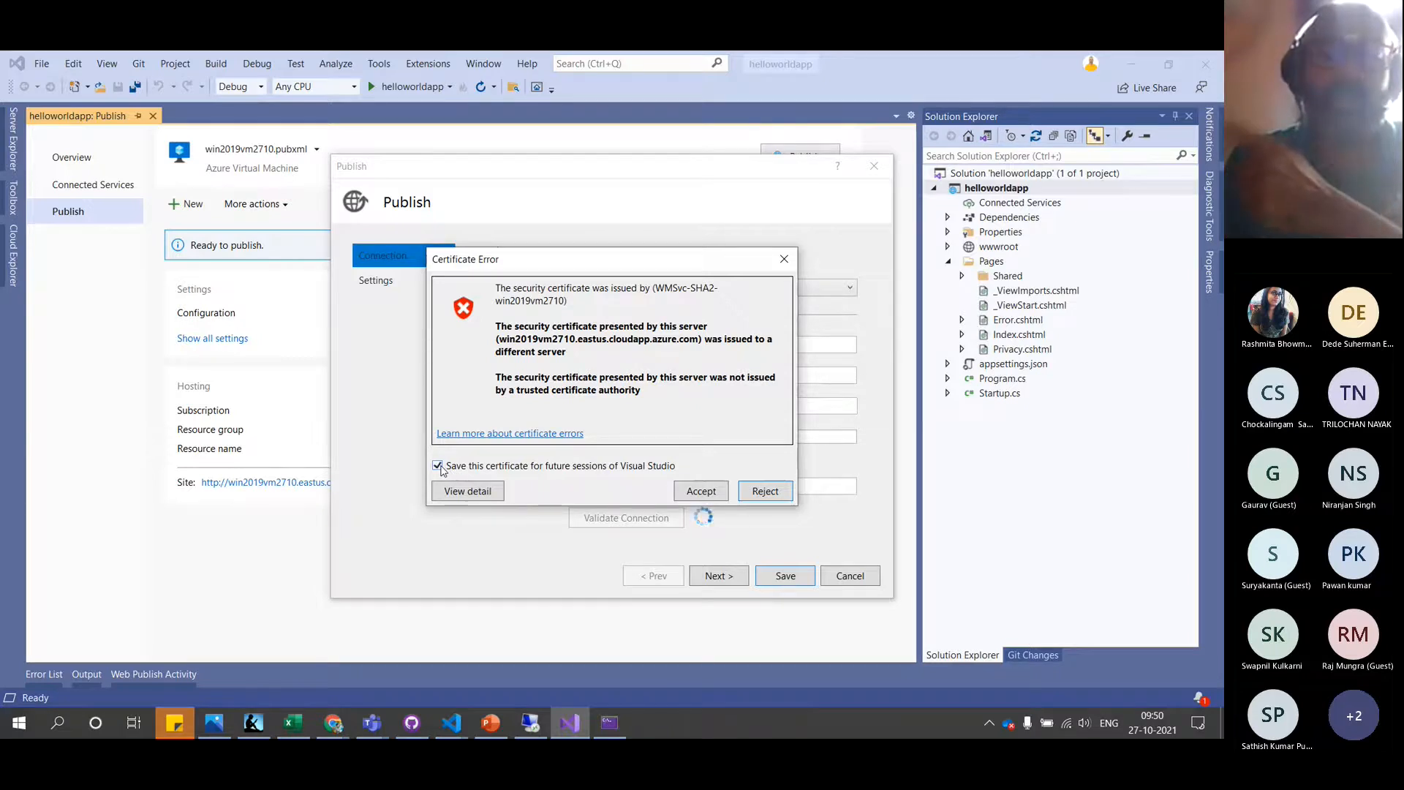
click(698, 492)
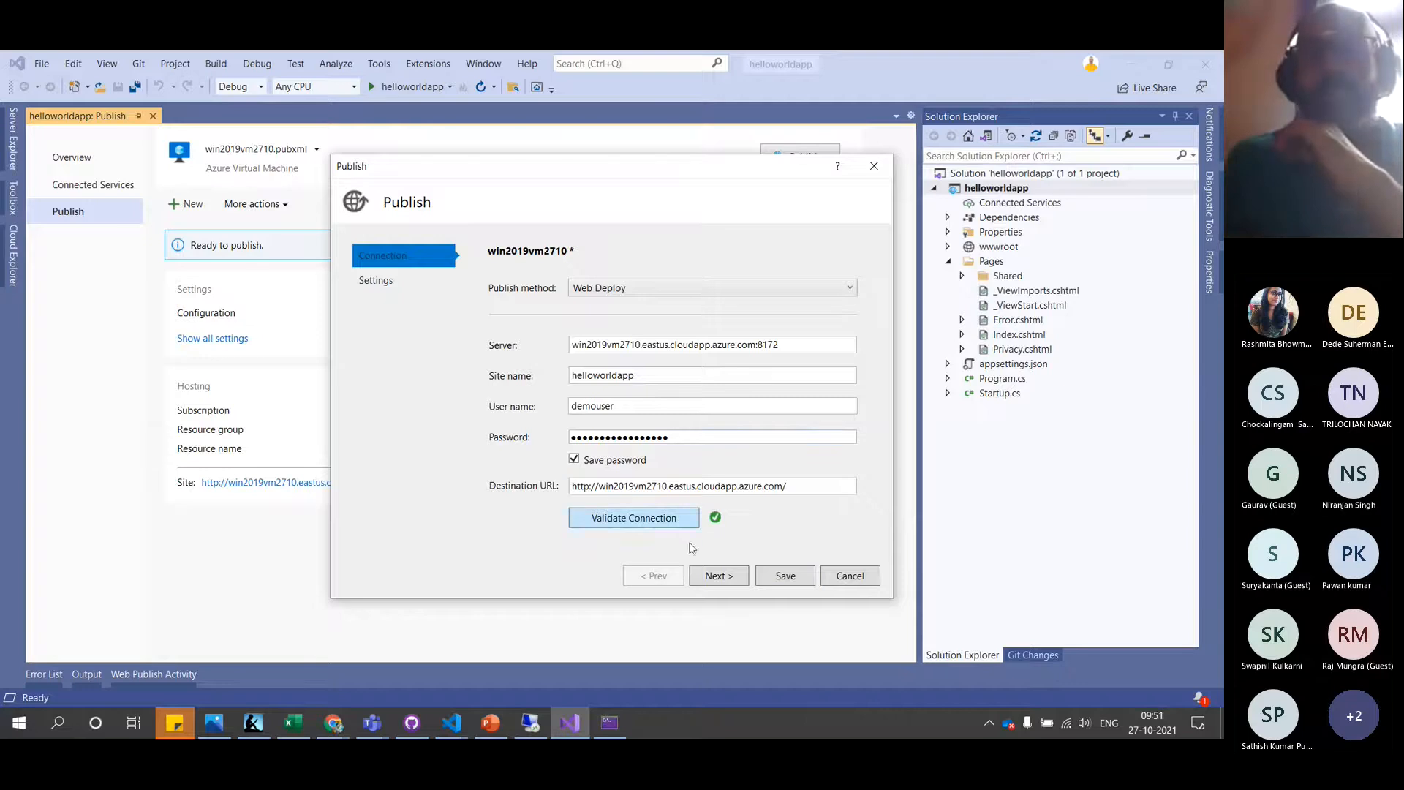
click(719, 576)
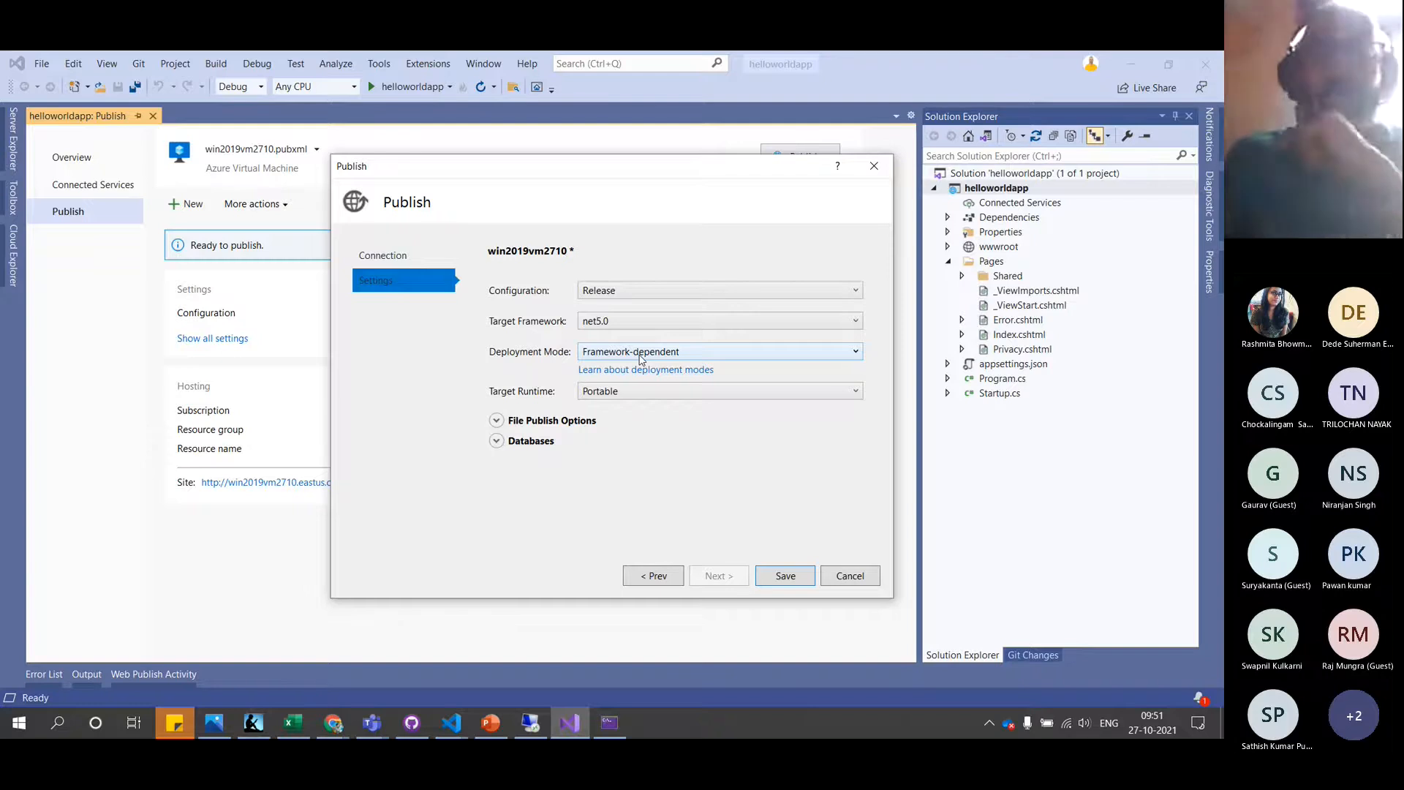
Save the publish profile, then revalidate its Web Deploy connection and save it again
click(781, 581)
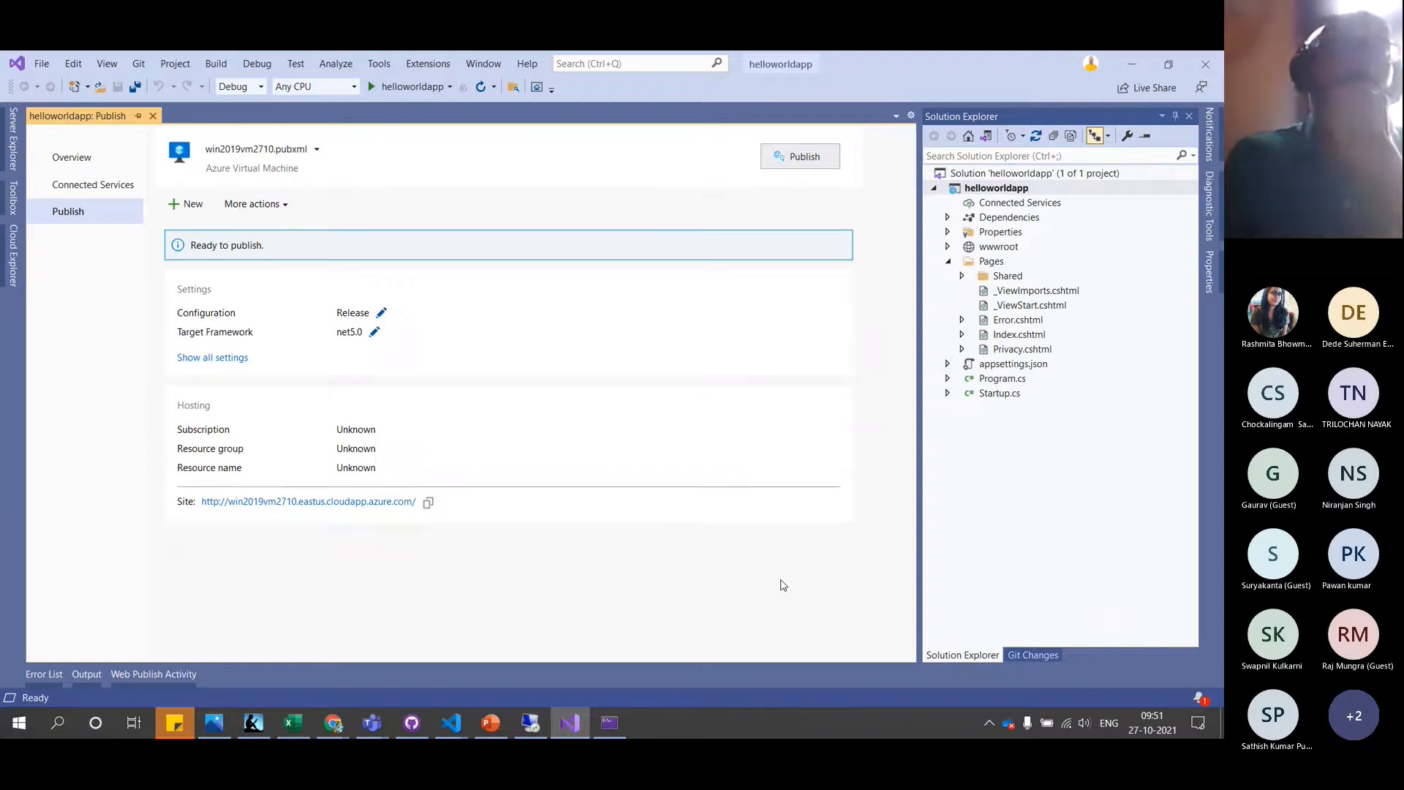
click(214, 360)
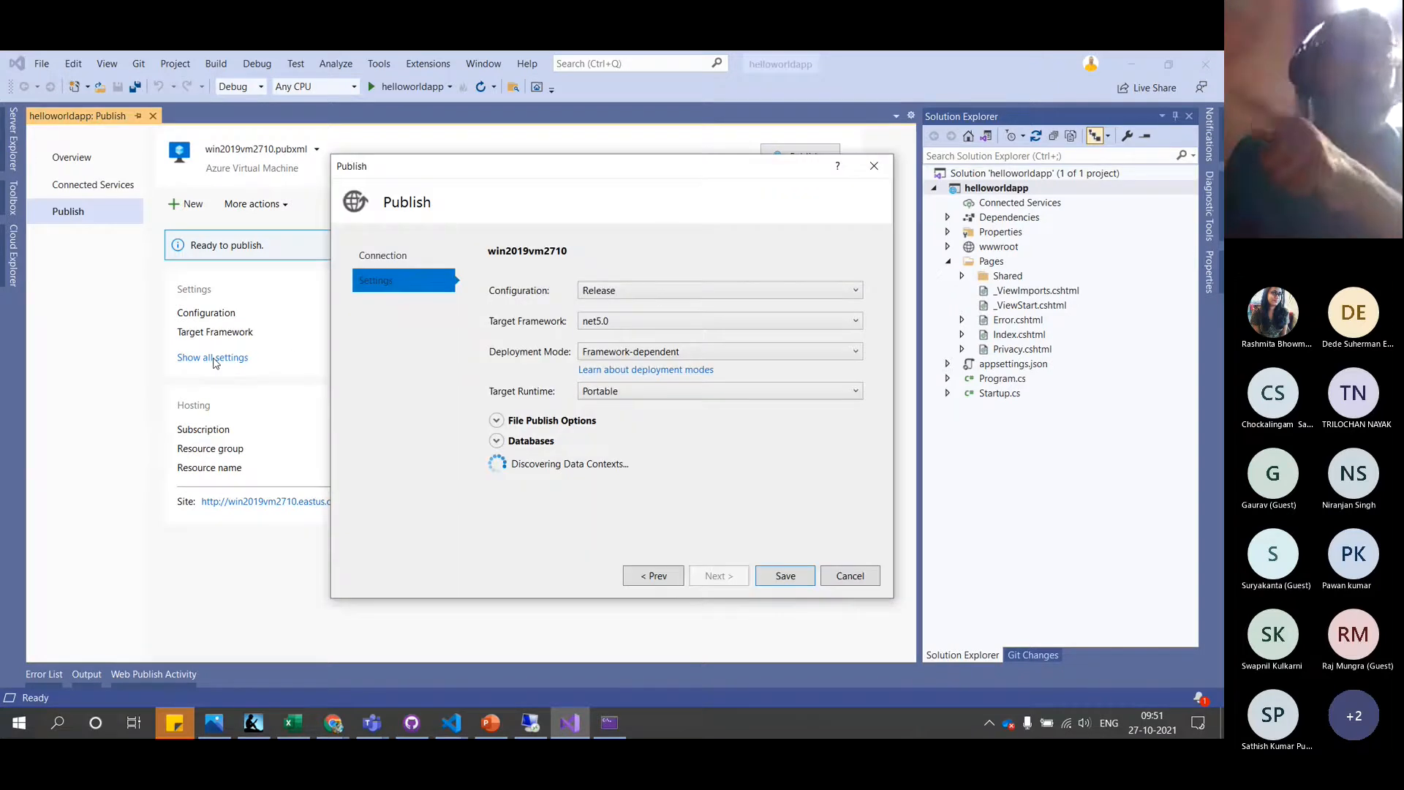
click(403, 262)
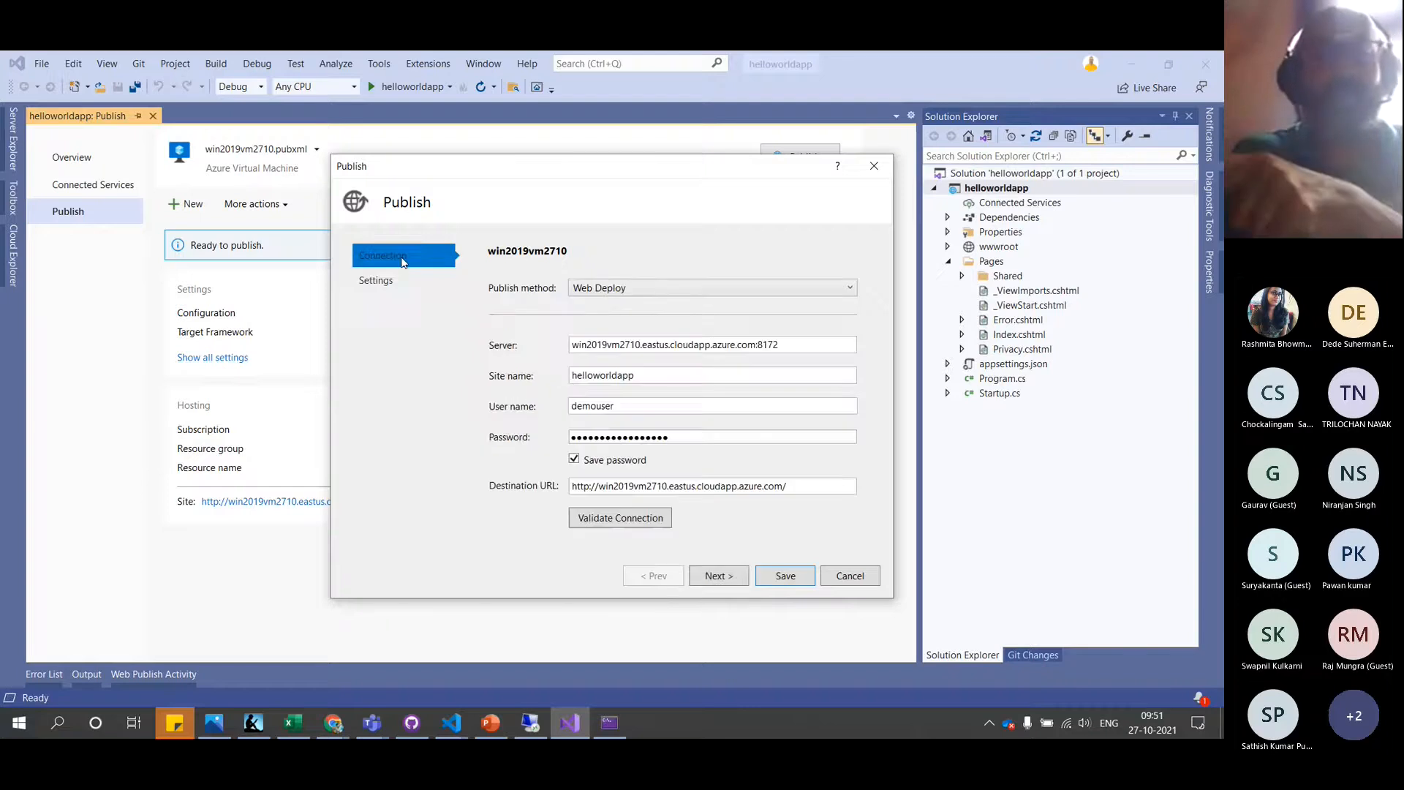
click(637, 519)
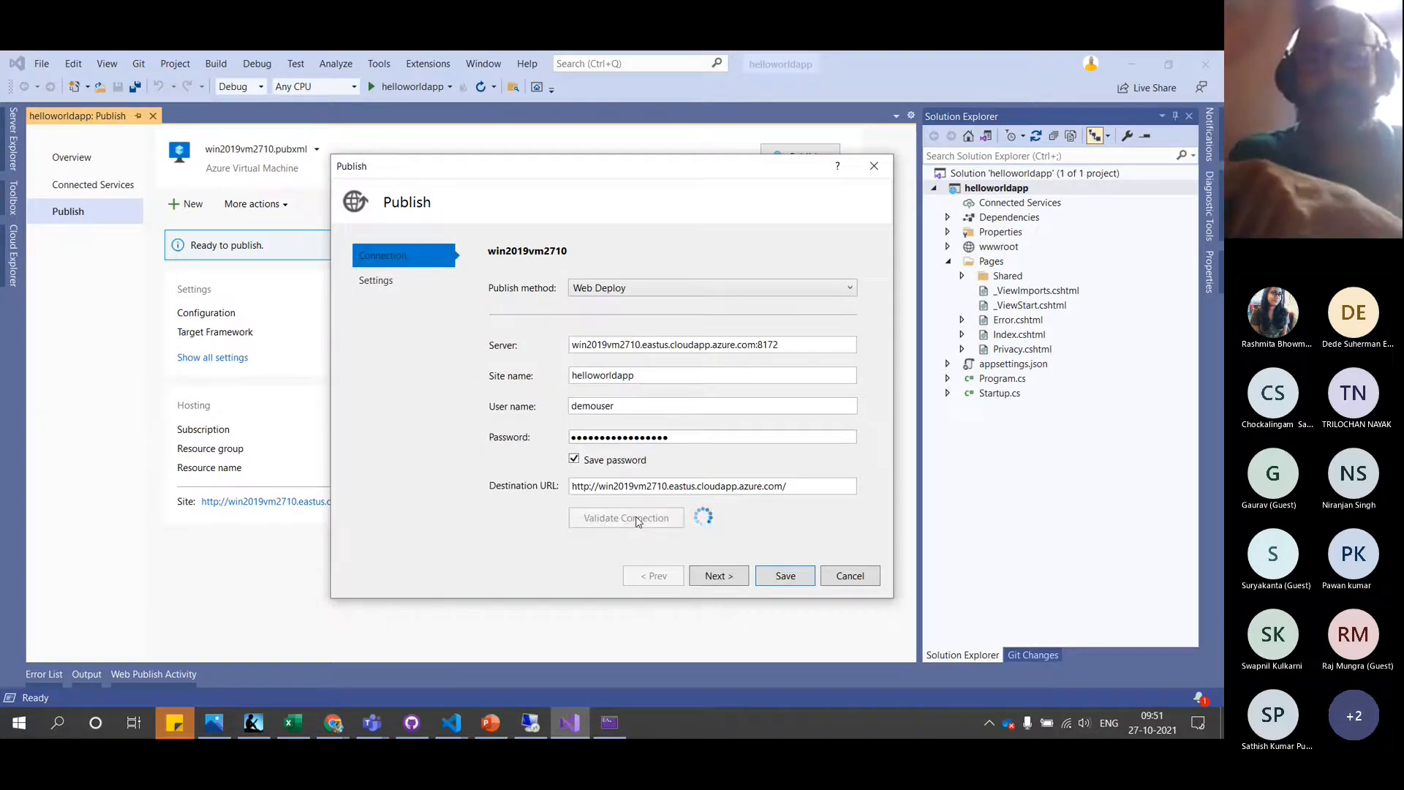
click(786, 578)
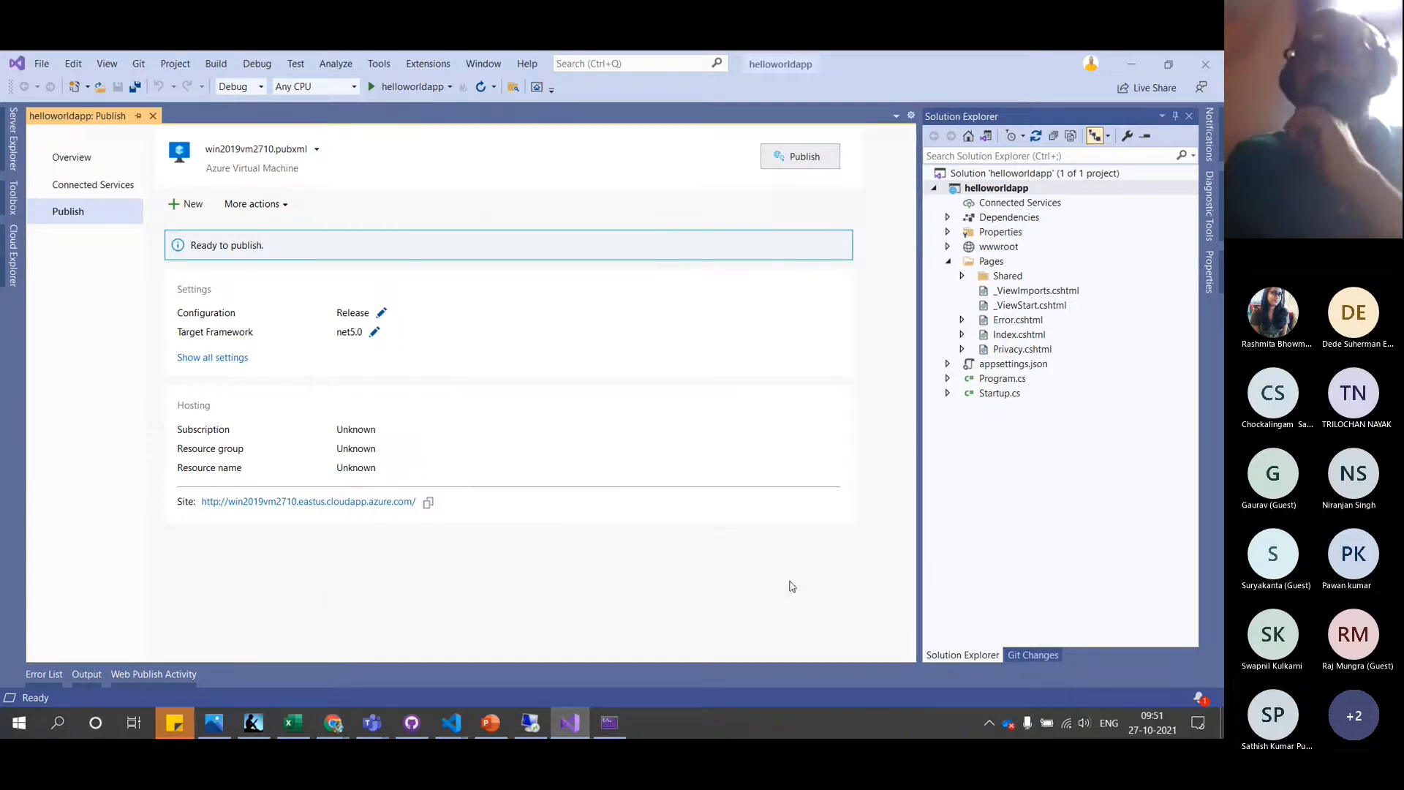
click(996, 265)
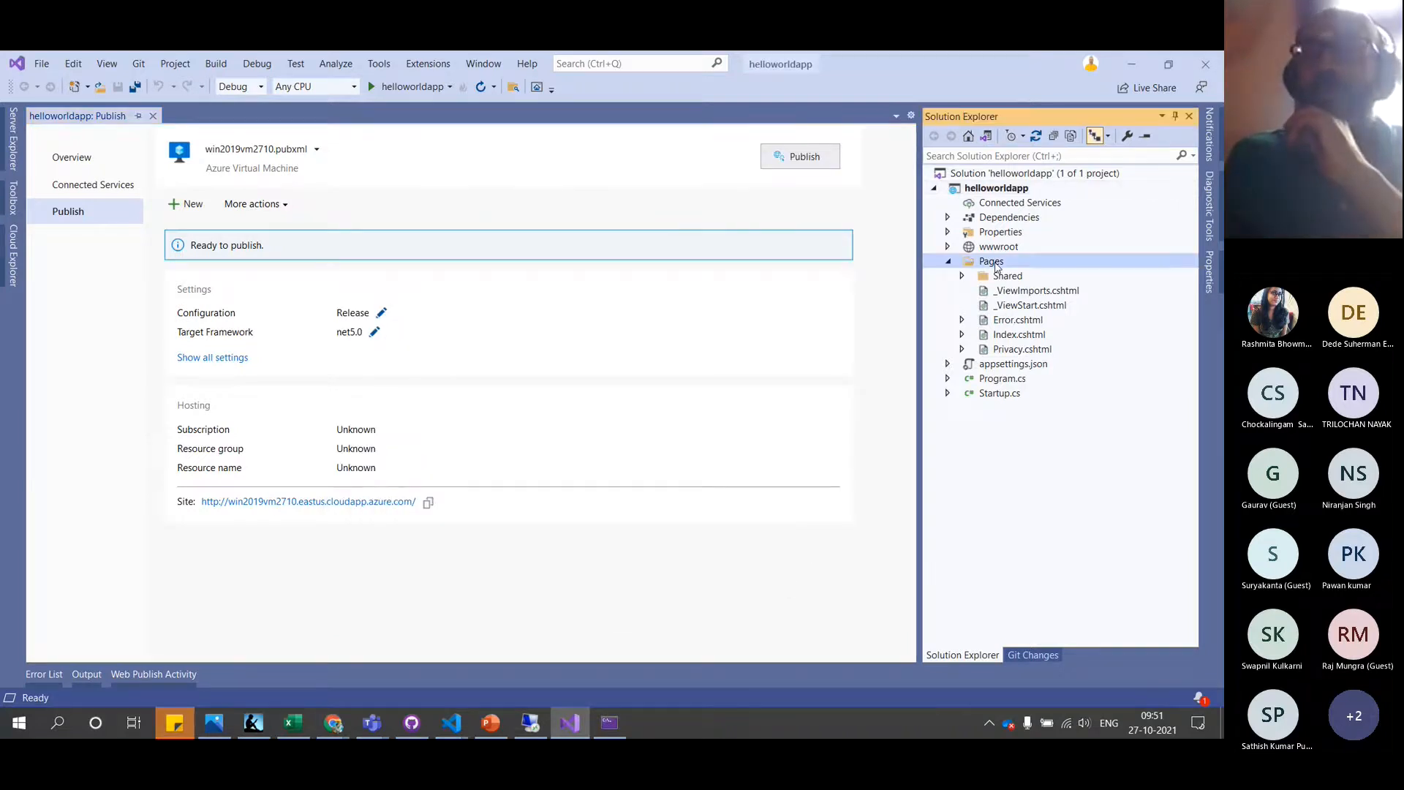
Open the helloworldapp project folder from File Explorer in VS Code, trusting its authors
right_click(999, 192)
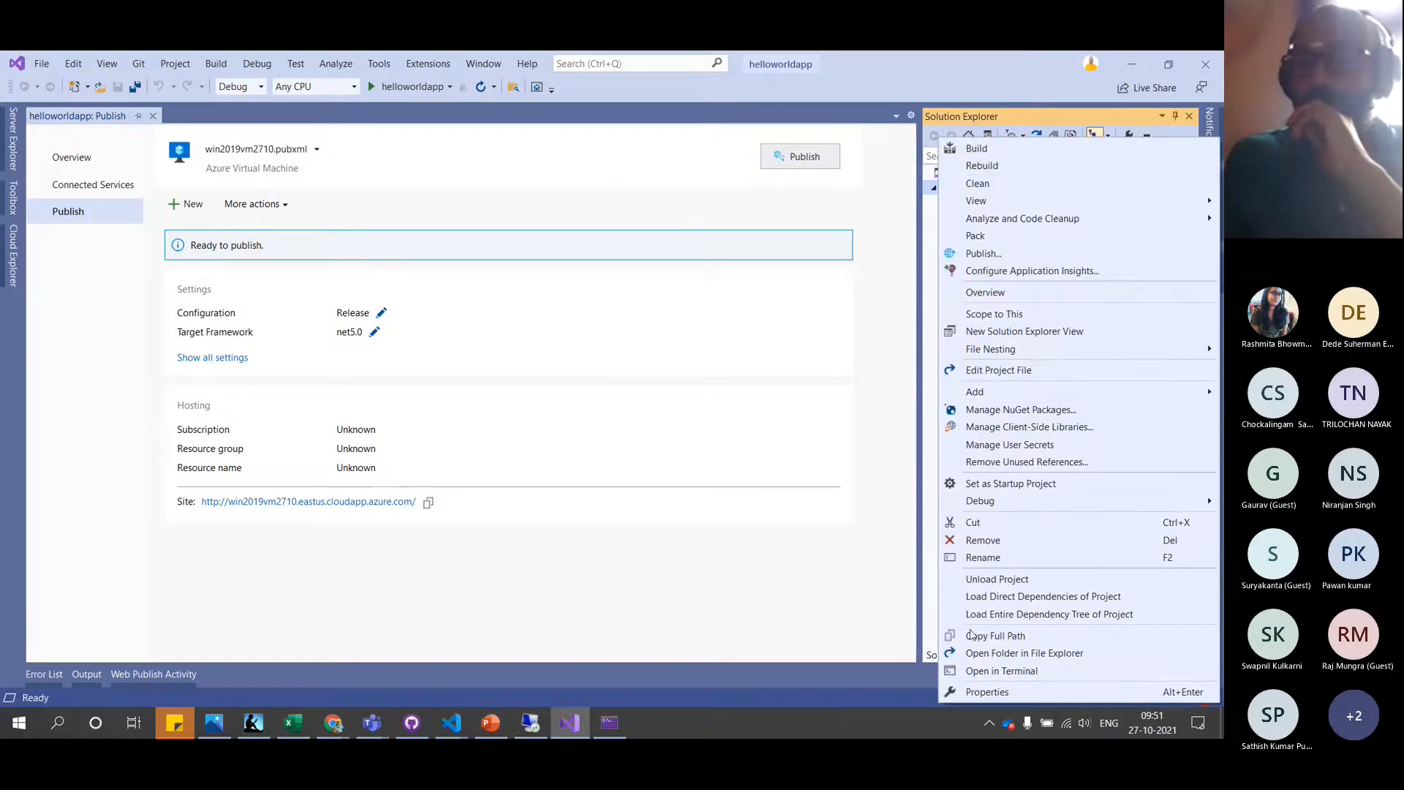
click(989, 653)
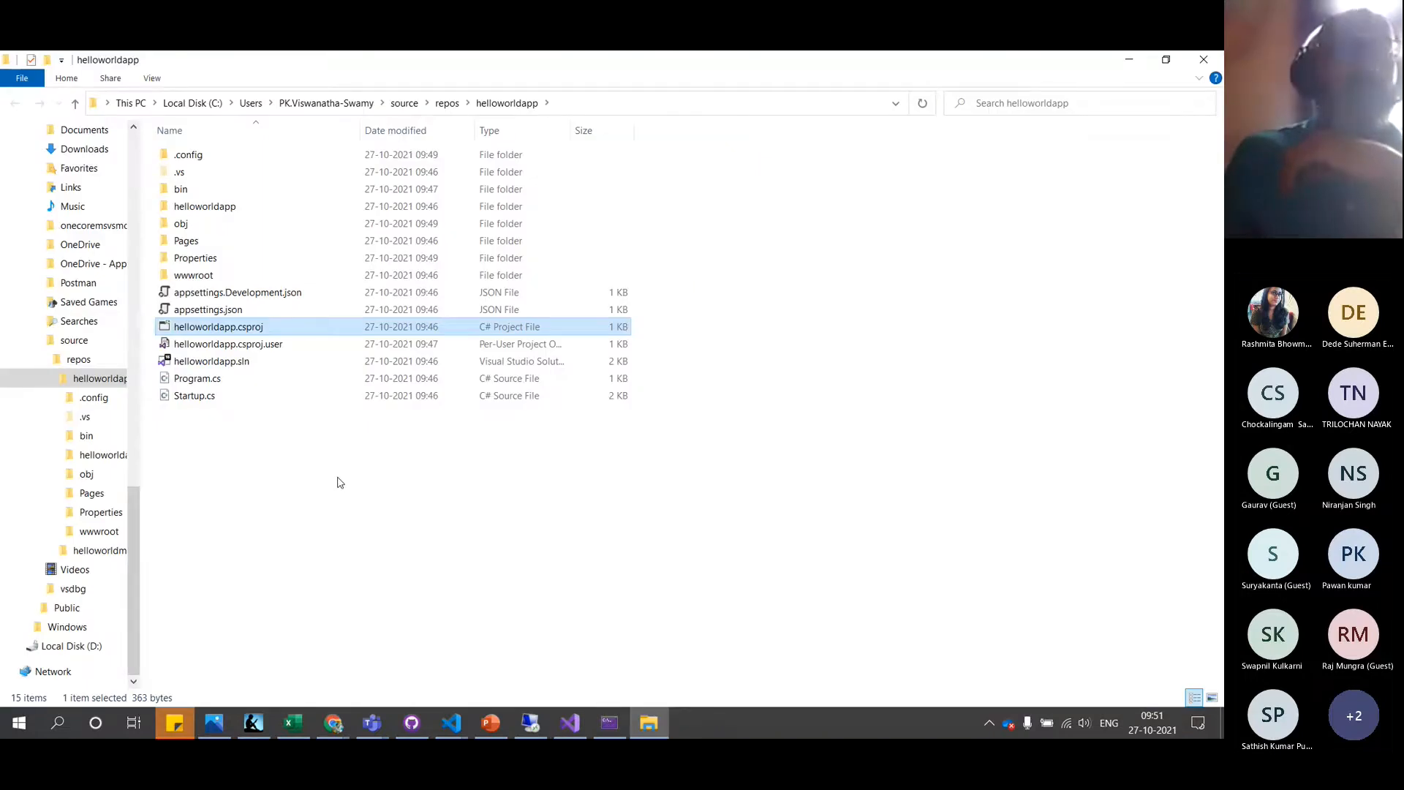
right_click(321, 487)
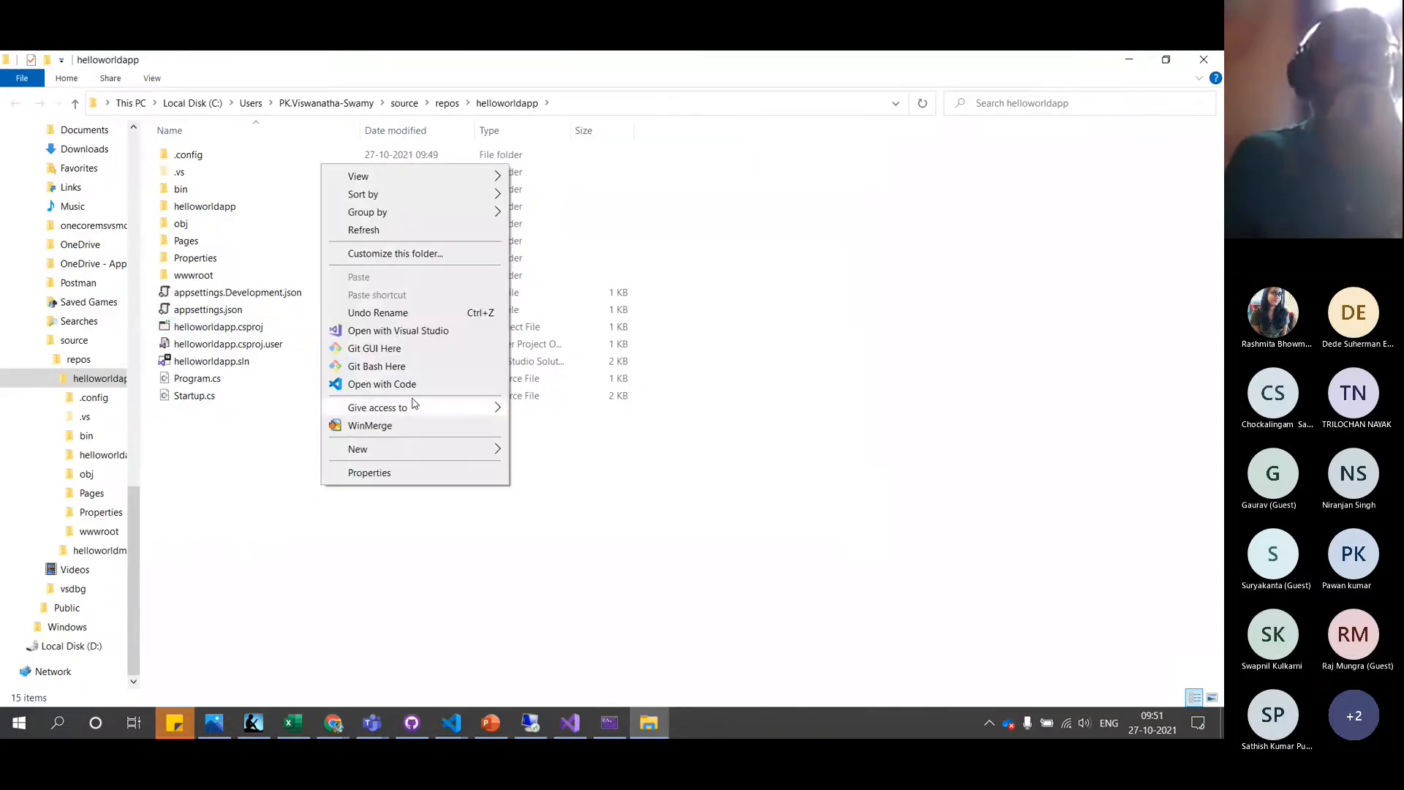
click(417, 385)
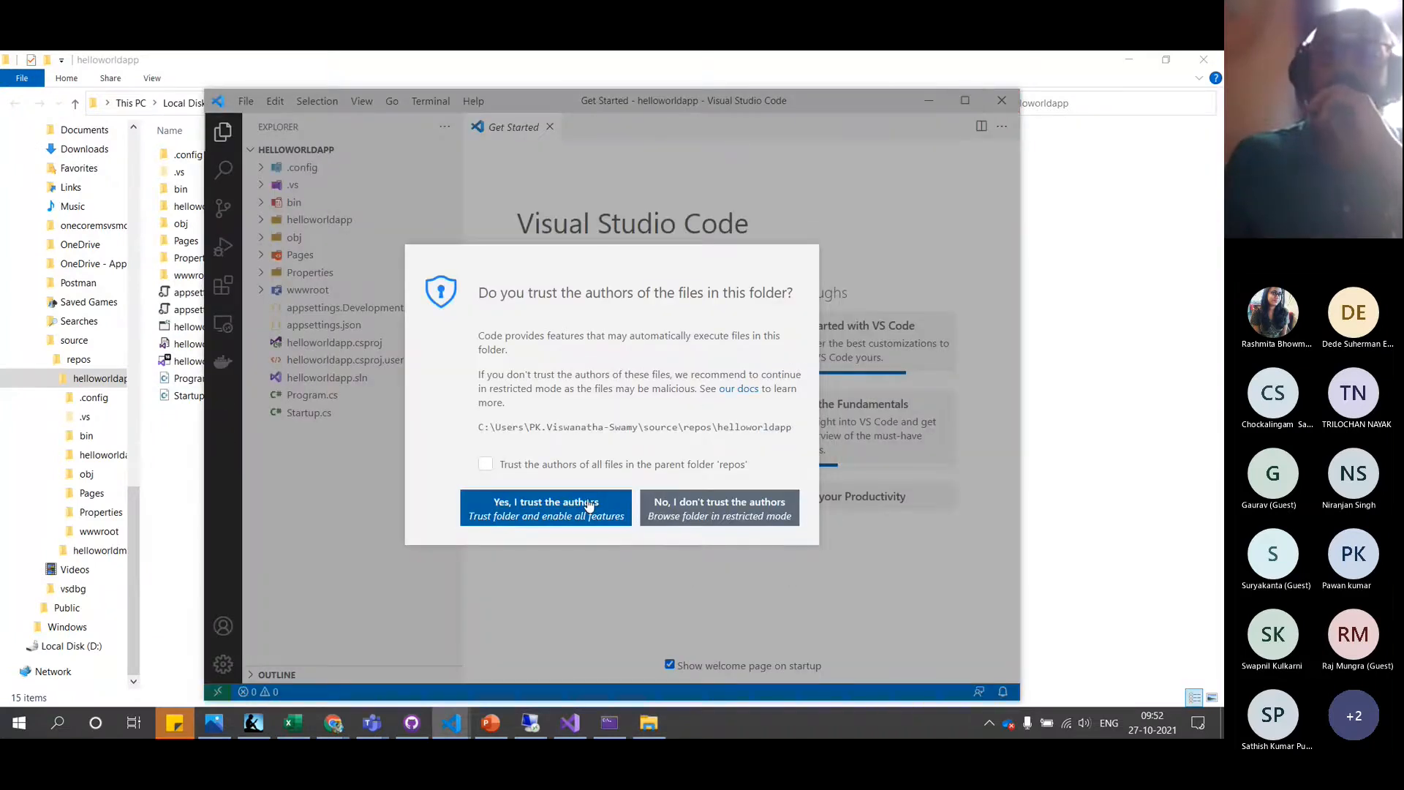
click(589, 505)
Maximize VS Code and open helloworldapp's Properties/PublishProfiles/win2019vm2710.pubxml
click(965, 102)
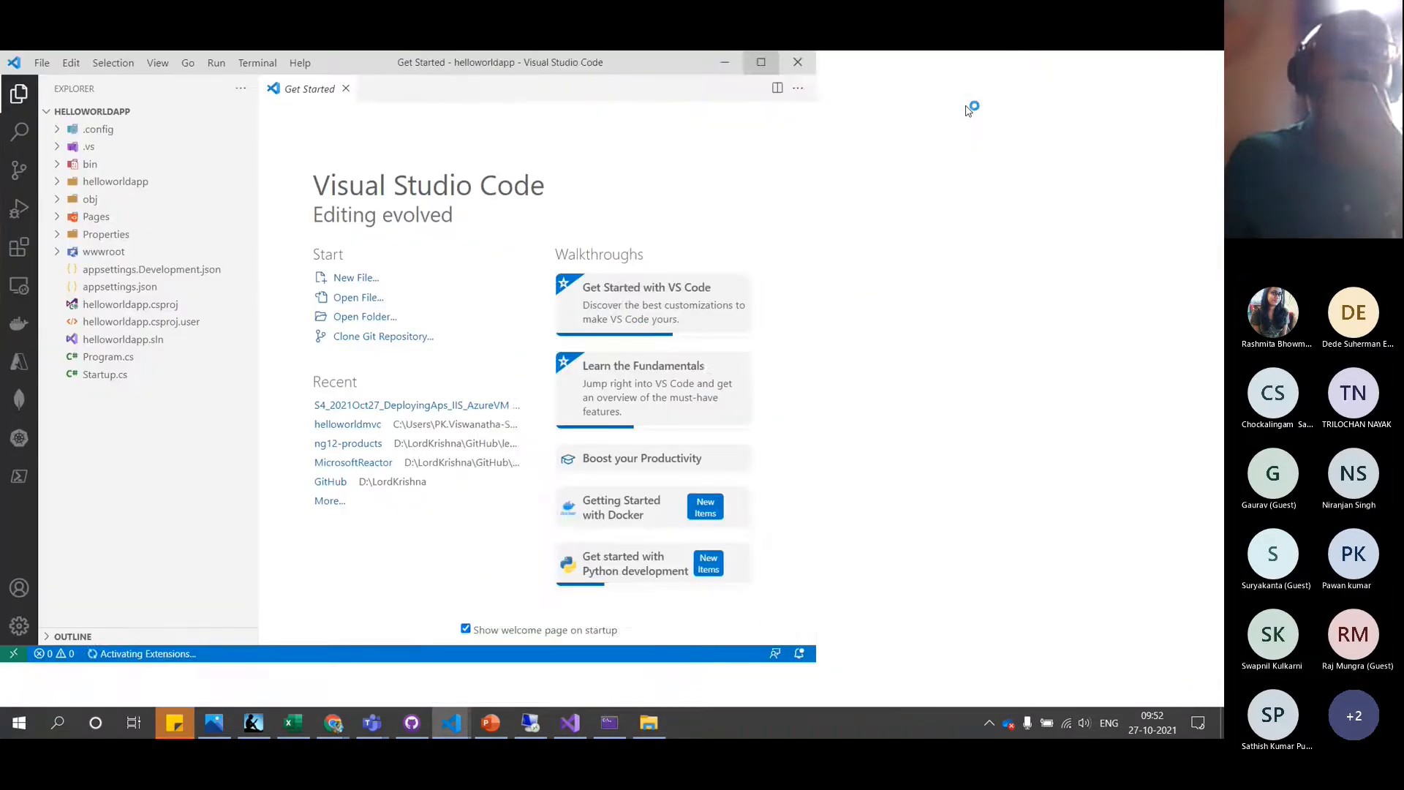
click(61, 234)
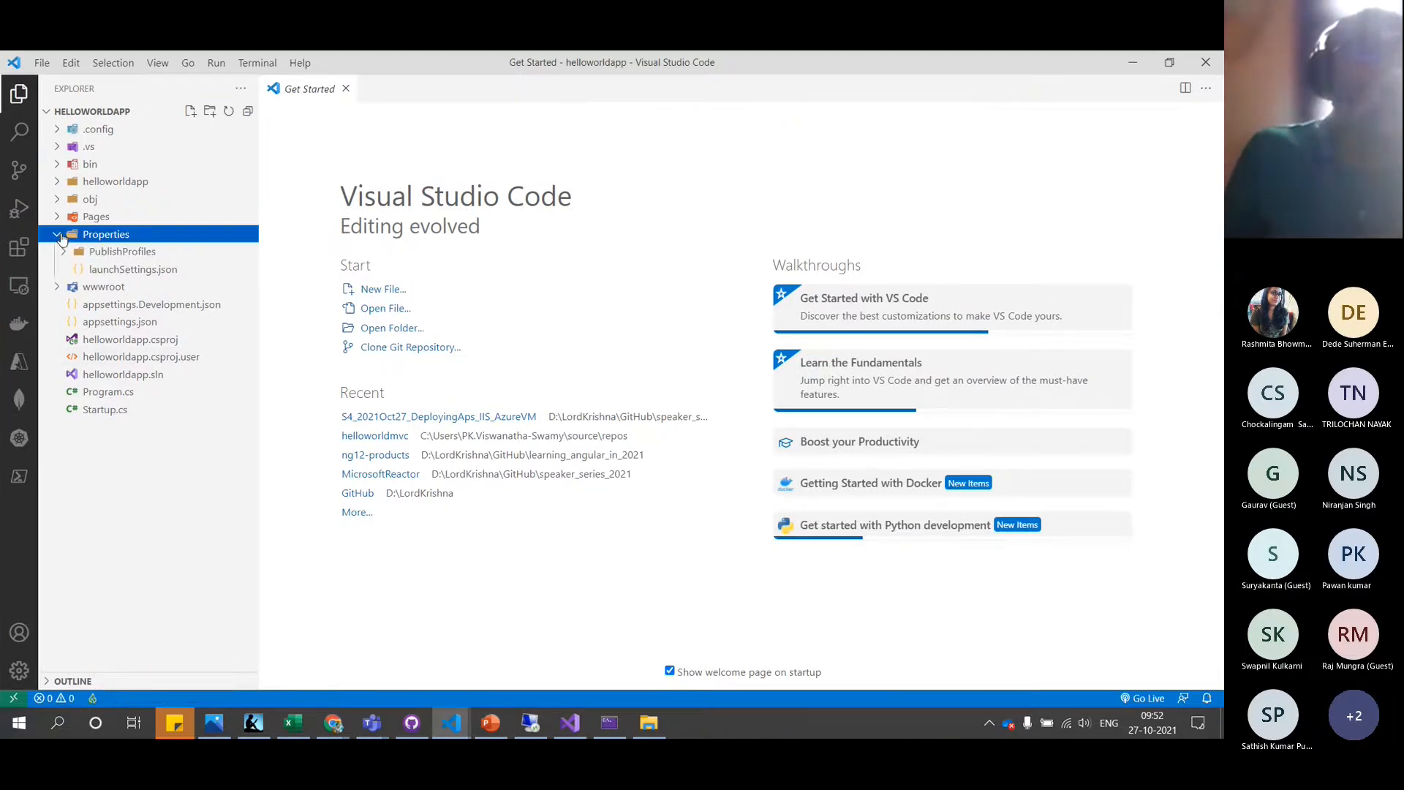
click(100, 253)
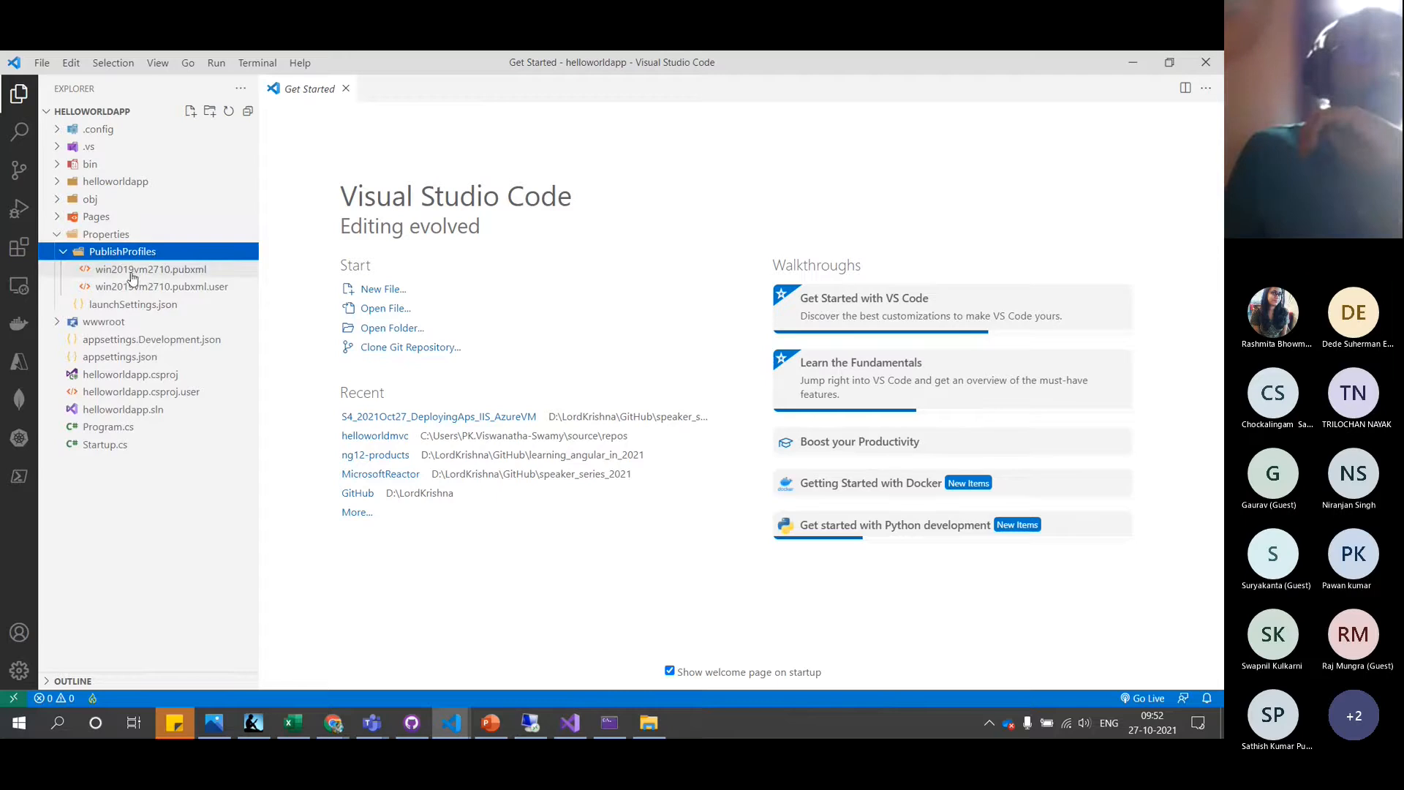
click(133, 270)
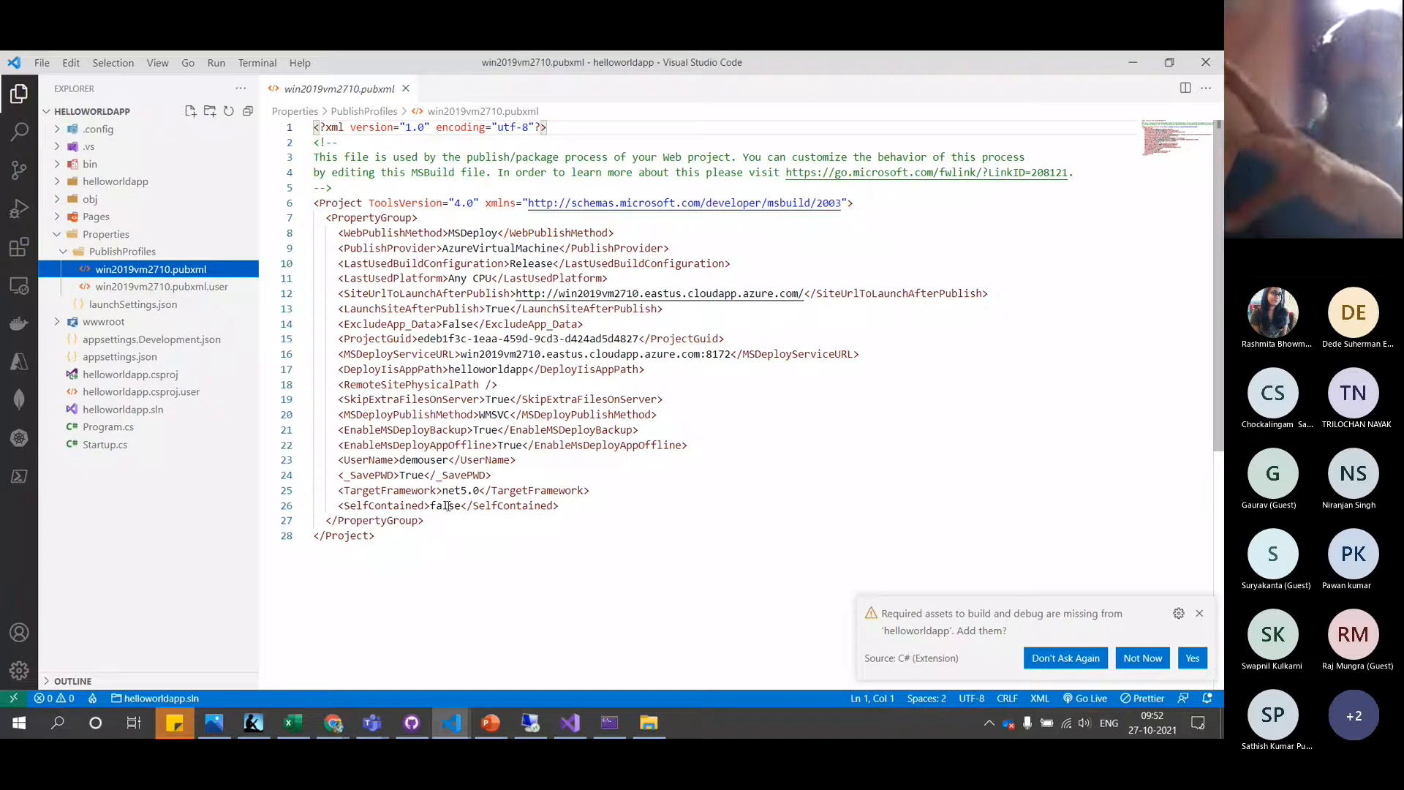
Open the helloworldmvc project's win2019vm.pubxml publish profile in its VS Code window
click(452, 724)
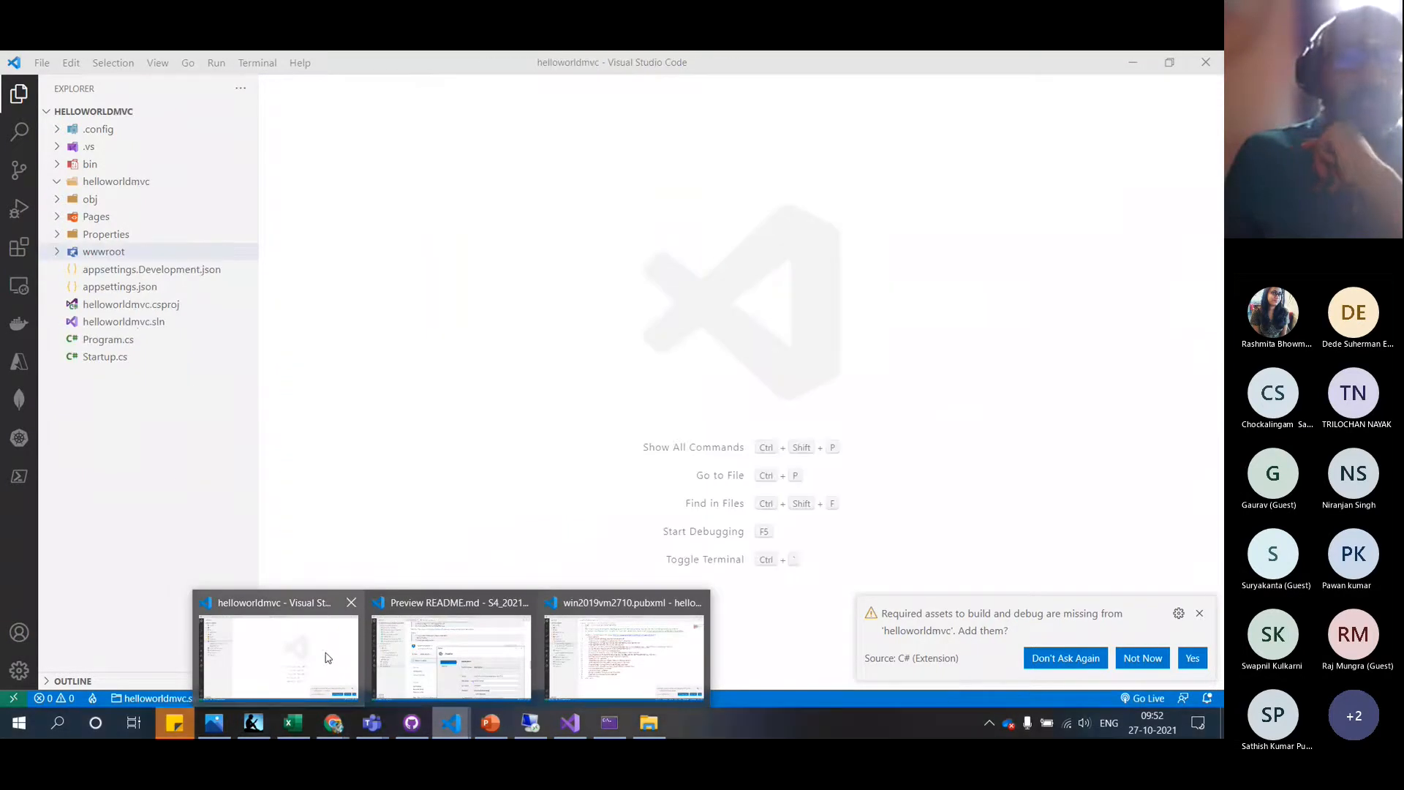
click(323, 659)
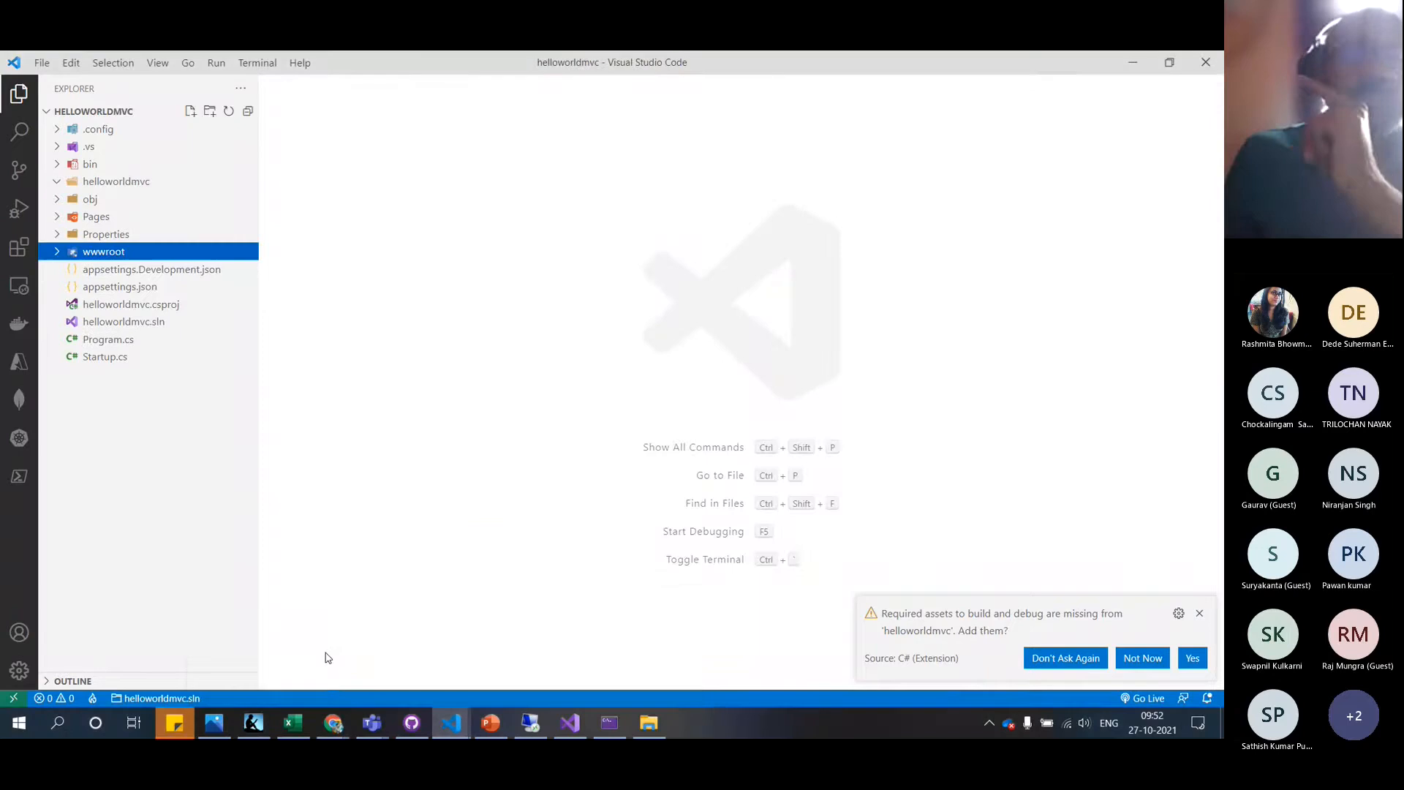
click(92, 235)
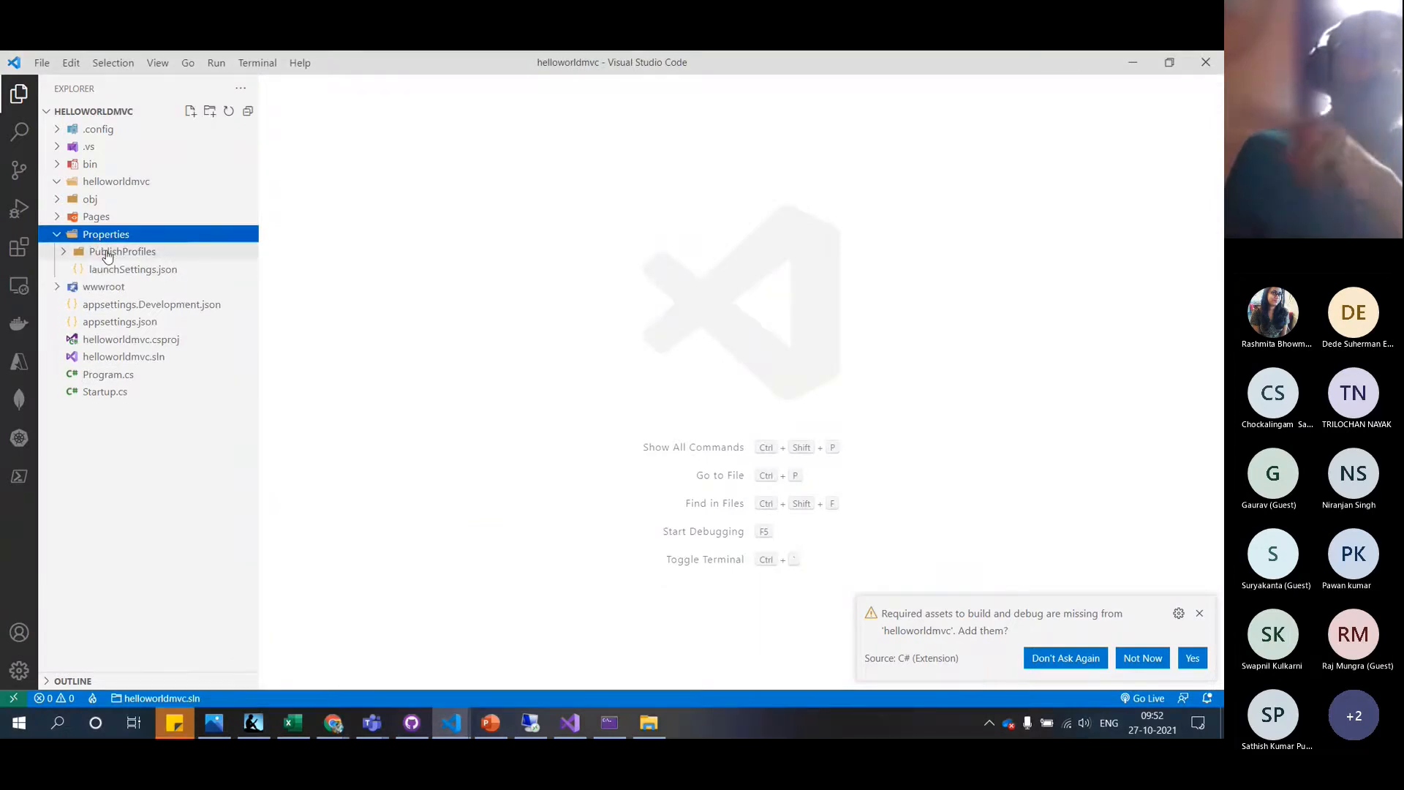
click(107, 252)
click(130, 270)
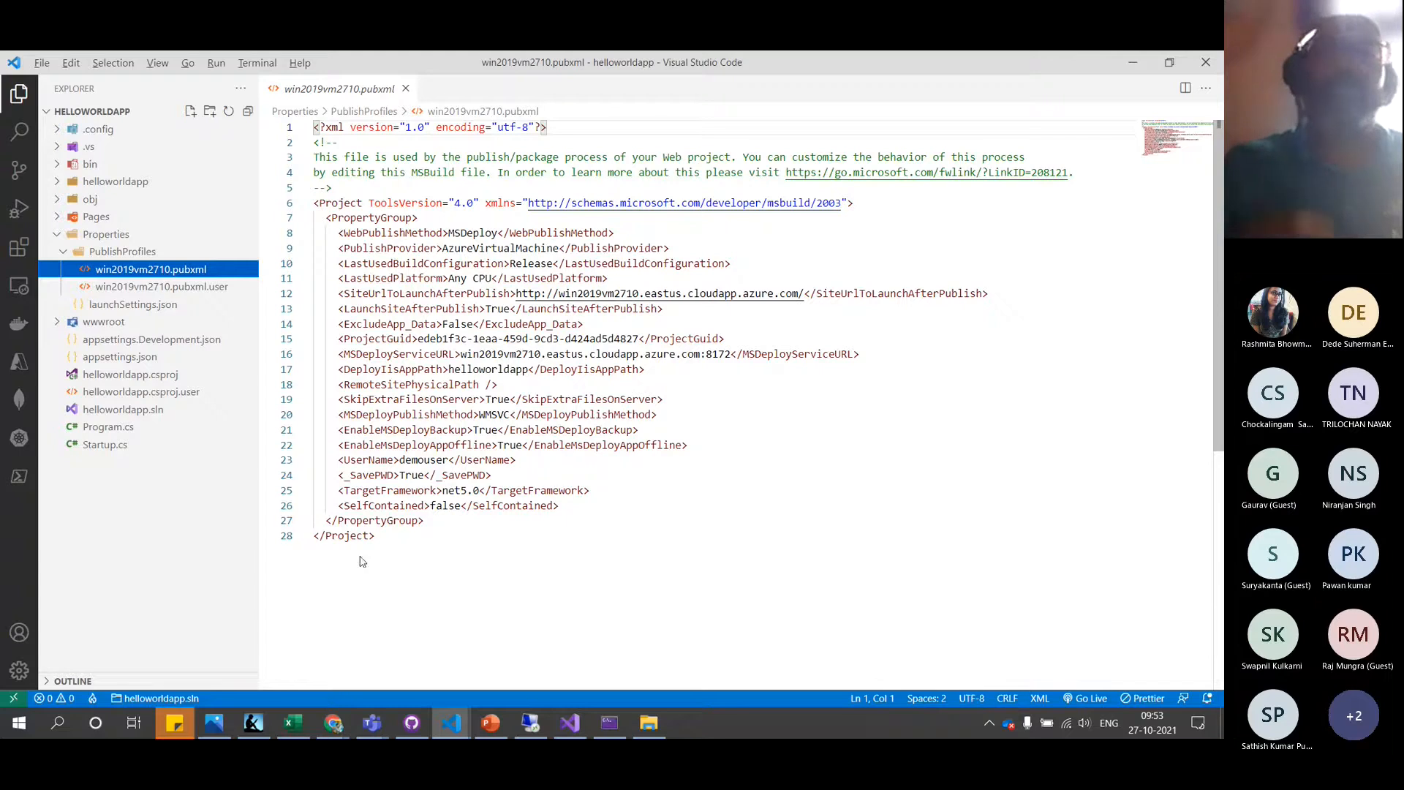
Select the AllowUntrustedCertificate line in the helloworldmvc profile and switch back to helloworldapp's profile
key(alt+Tab)
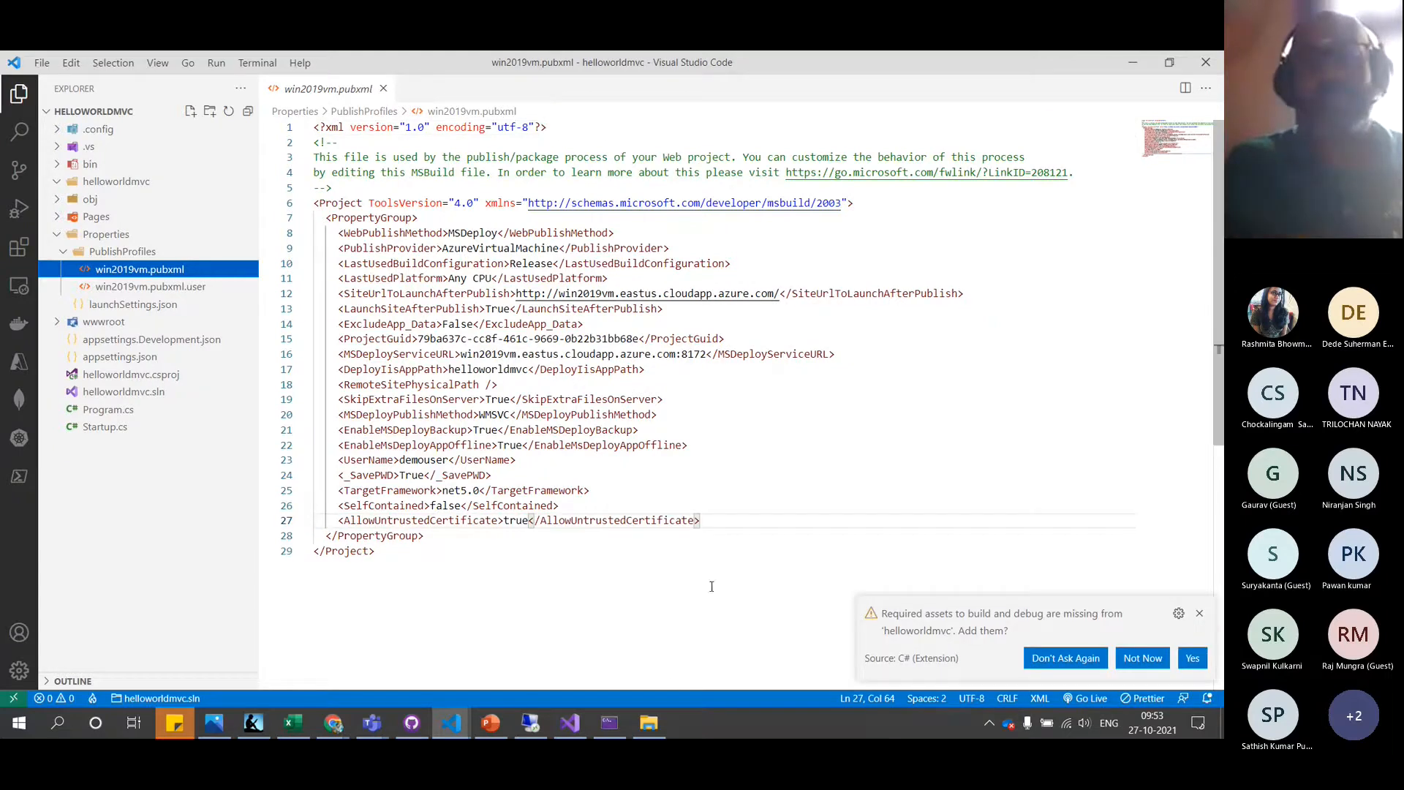
click(720, 512)
click(722, 518)
key(shift+Home)
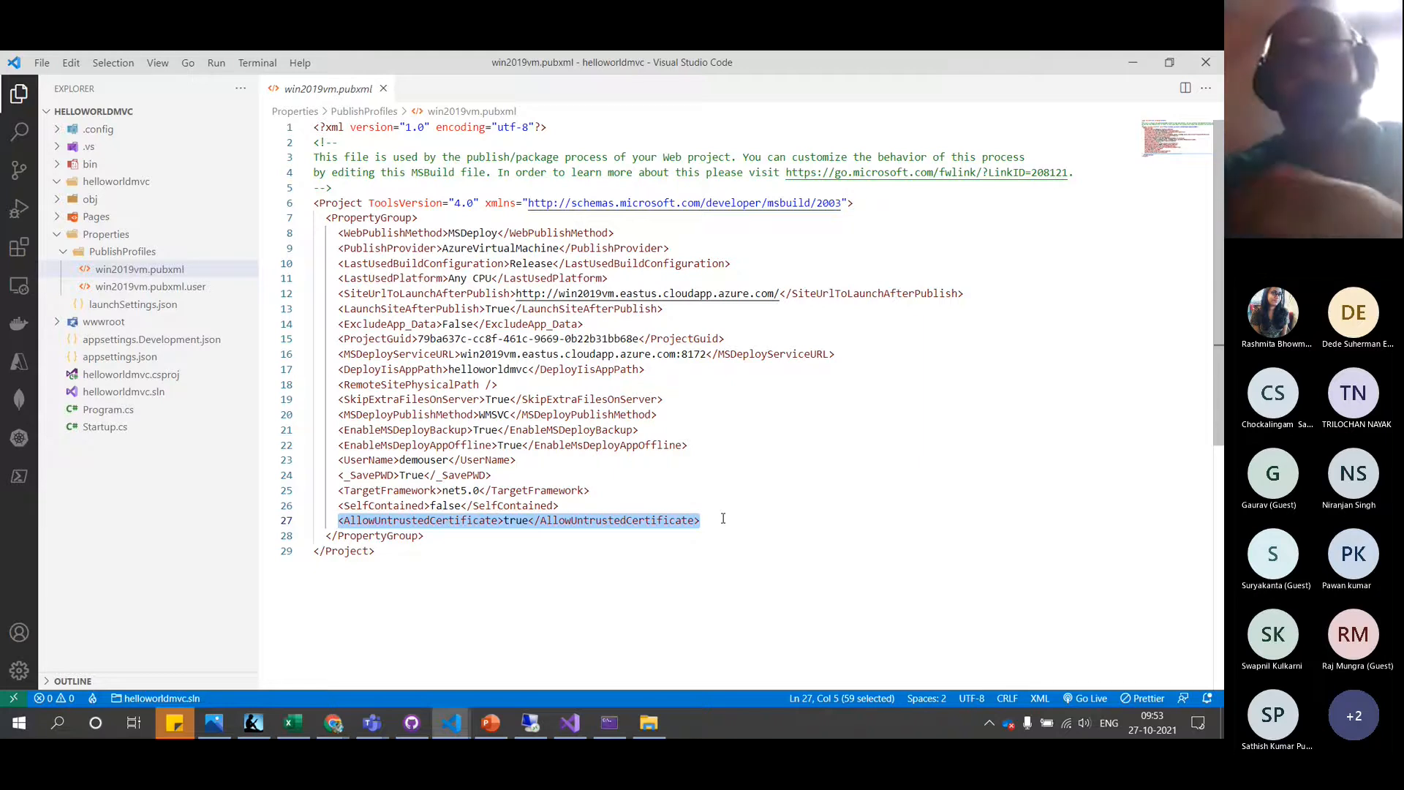
key(alt+Tab)
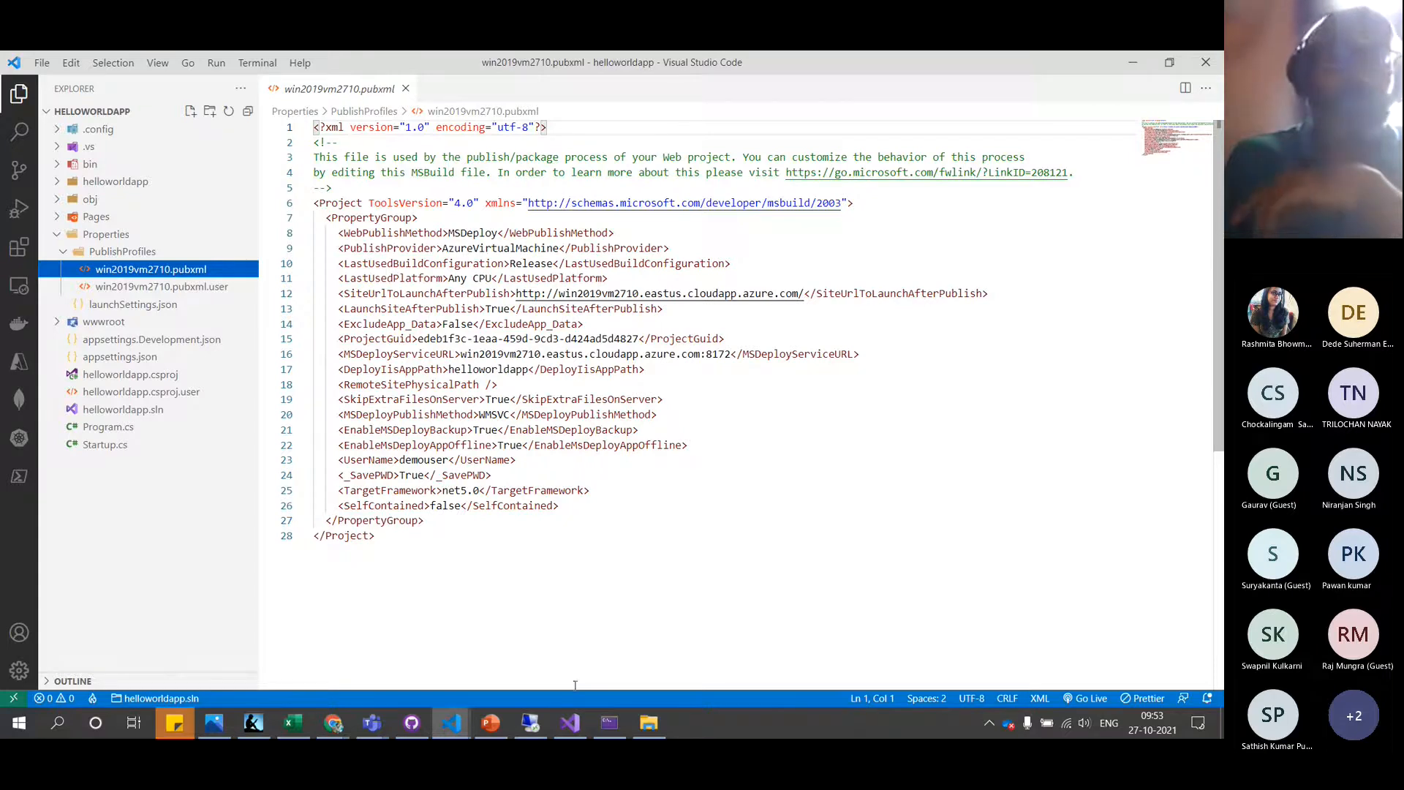
In VS Code, review helloworldapp.csproj, its .csproj.user file and appsettings.json
click(576, 721)
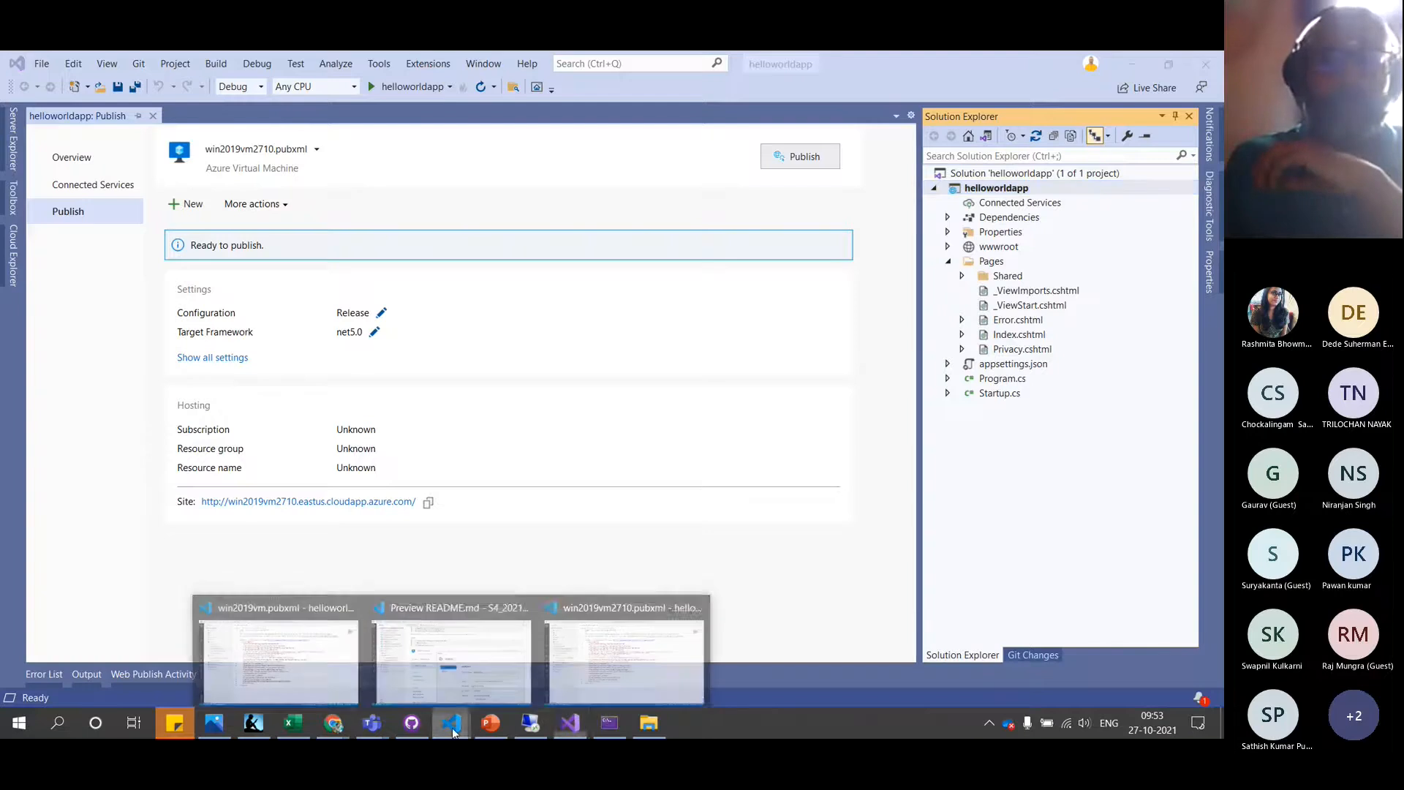
click(577, 656)
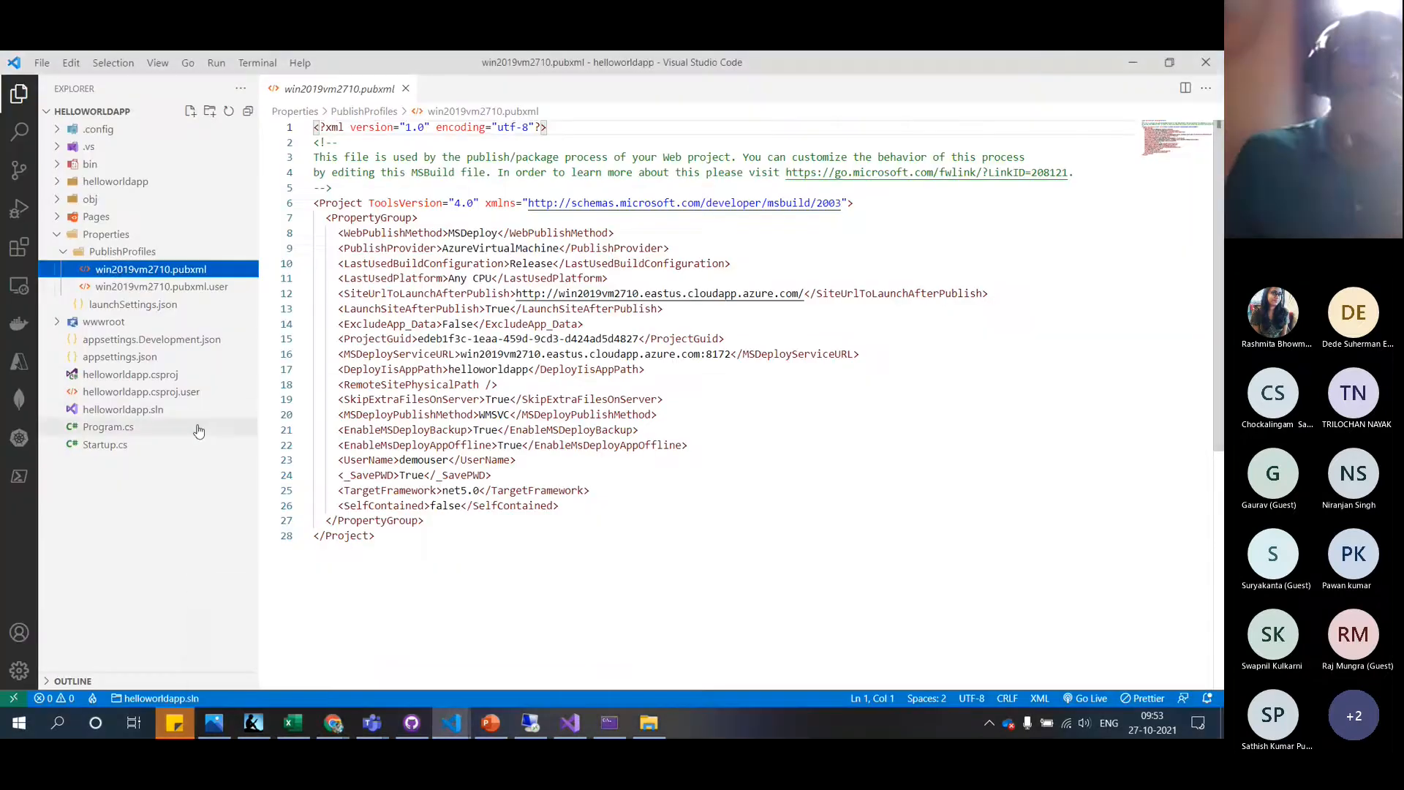
click(150, 374)
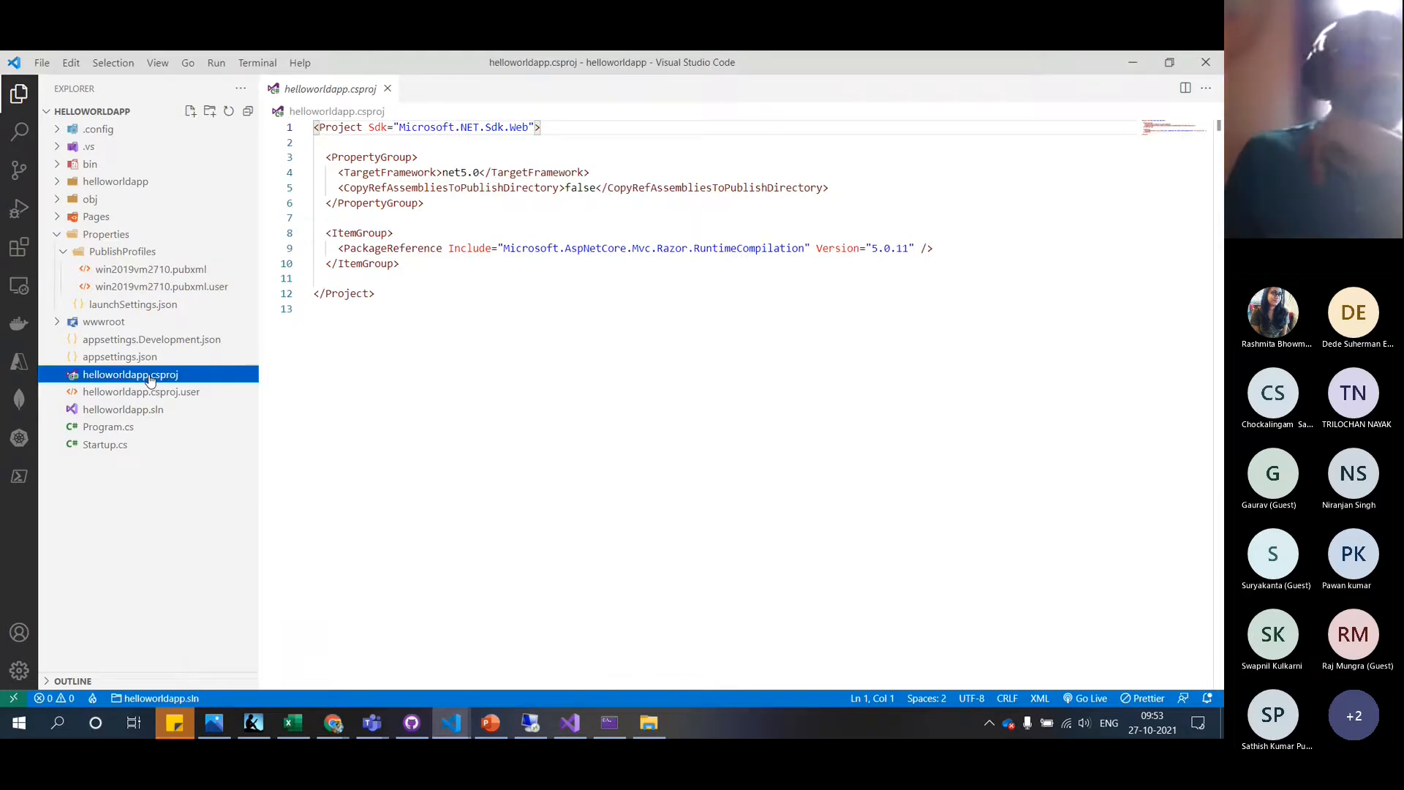
click(157, 392)
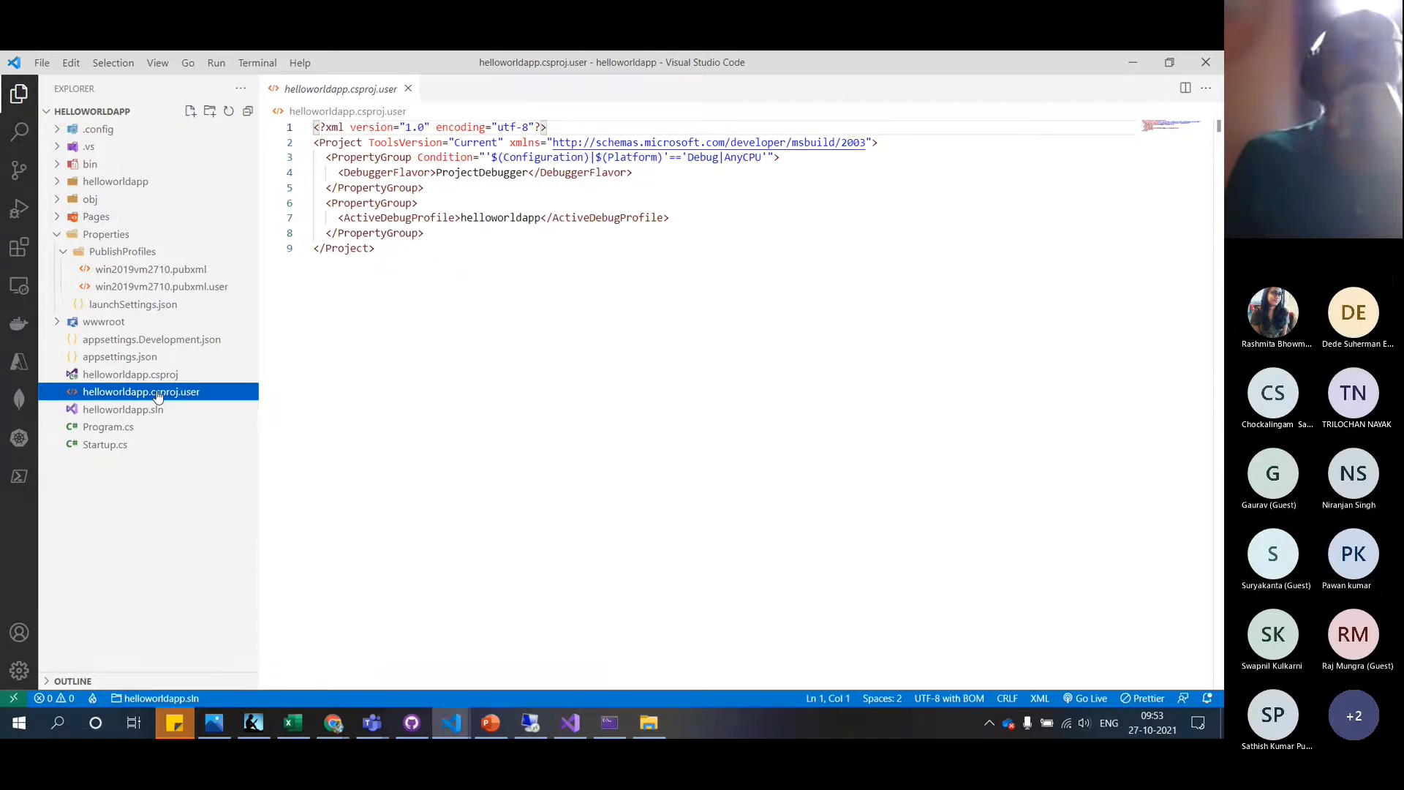
click(148, 376)
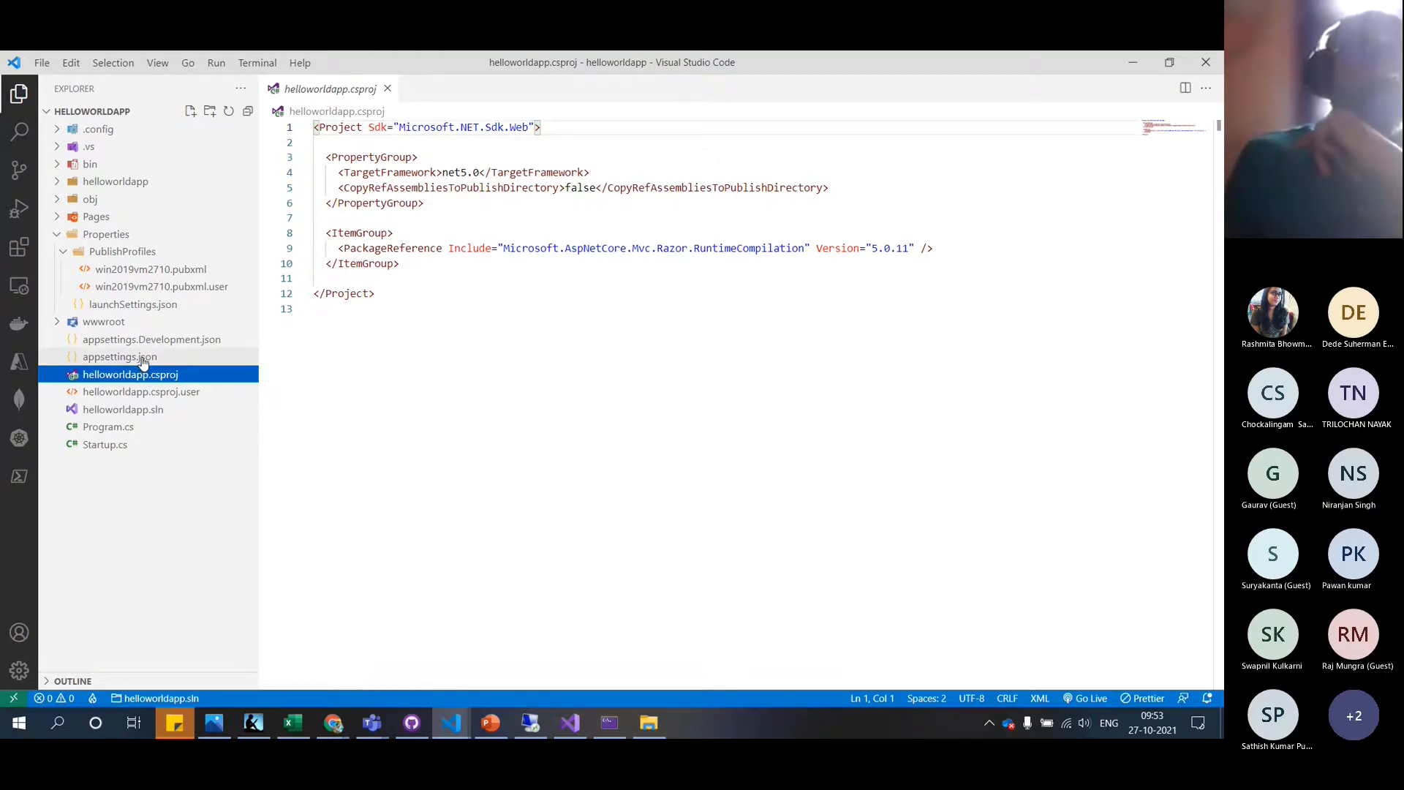
click(143, 362)
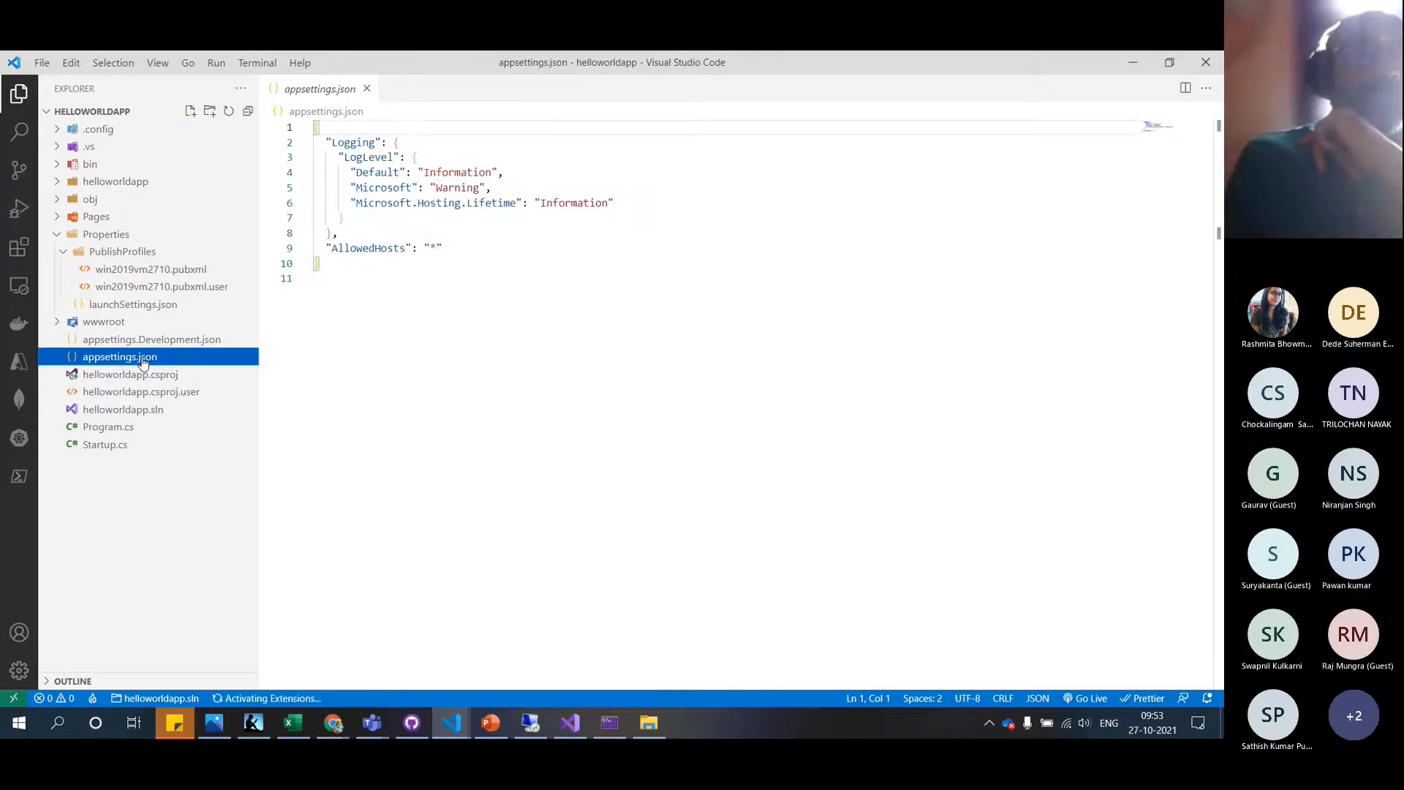
Inspect the win2019vm2710 pubxml files and .config folder, then compare with helloworldmvc's win2019vm.pubxml
click(173, 289)
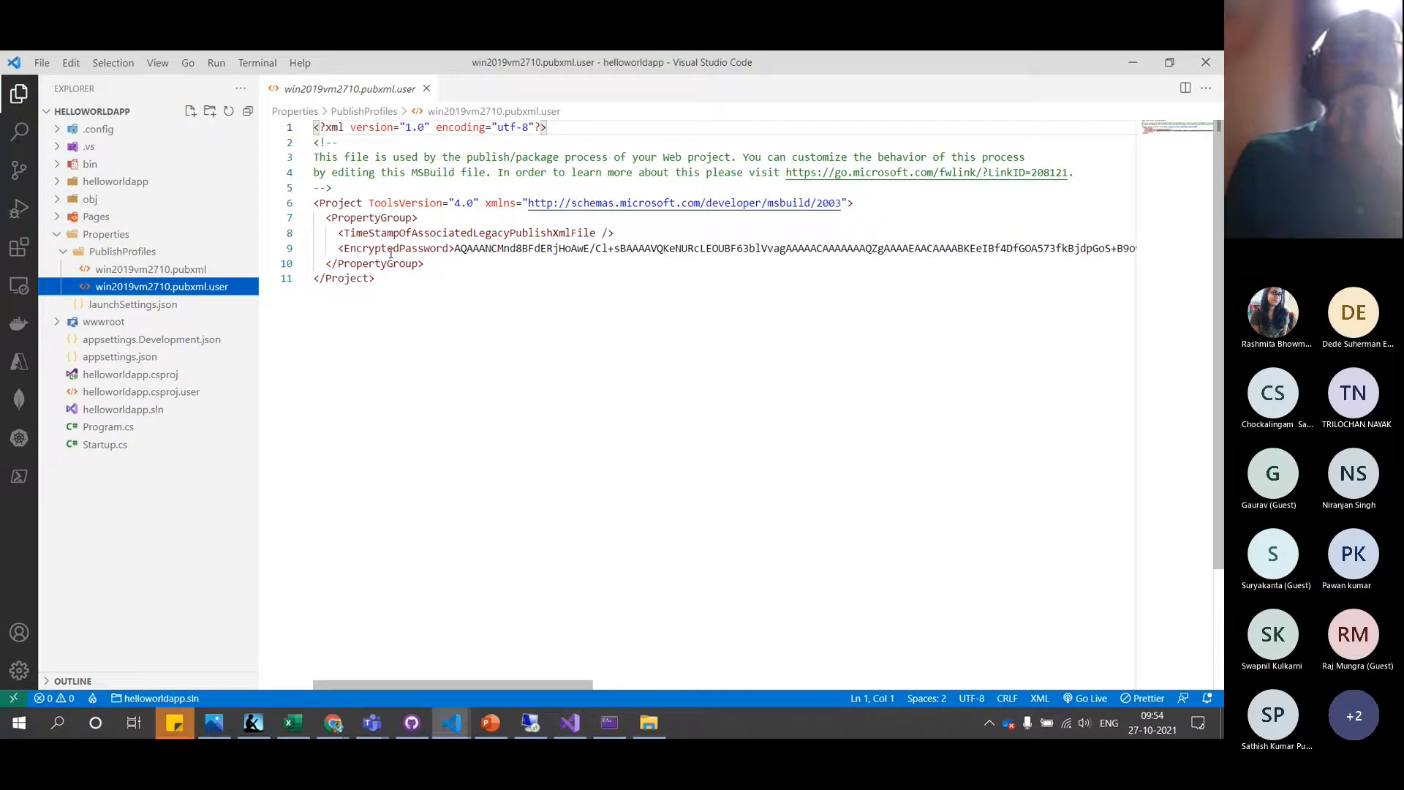
click(166, 269)
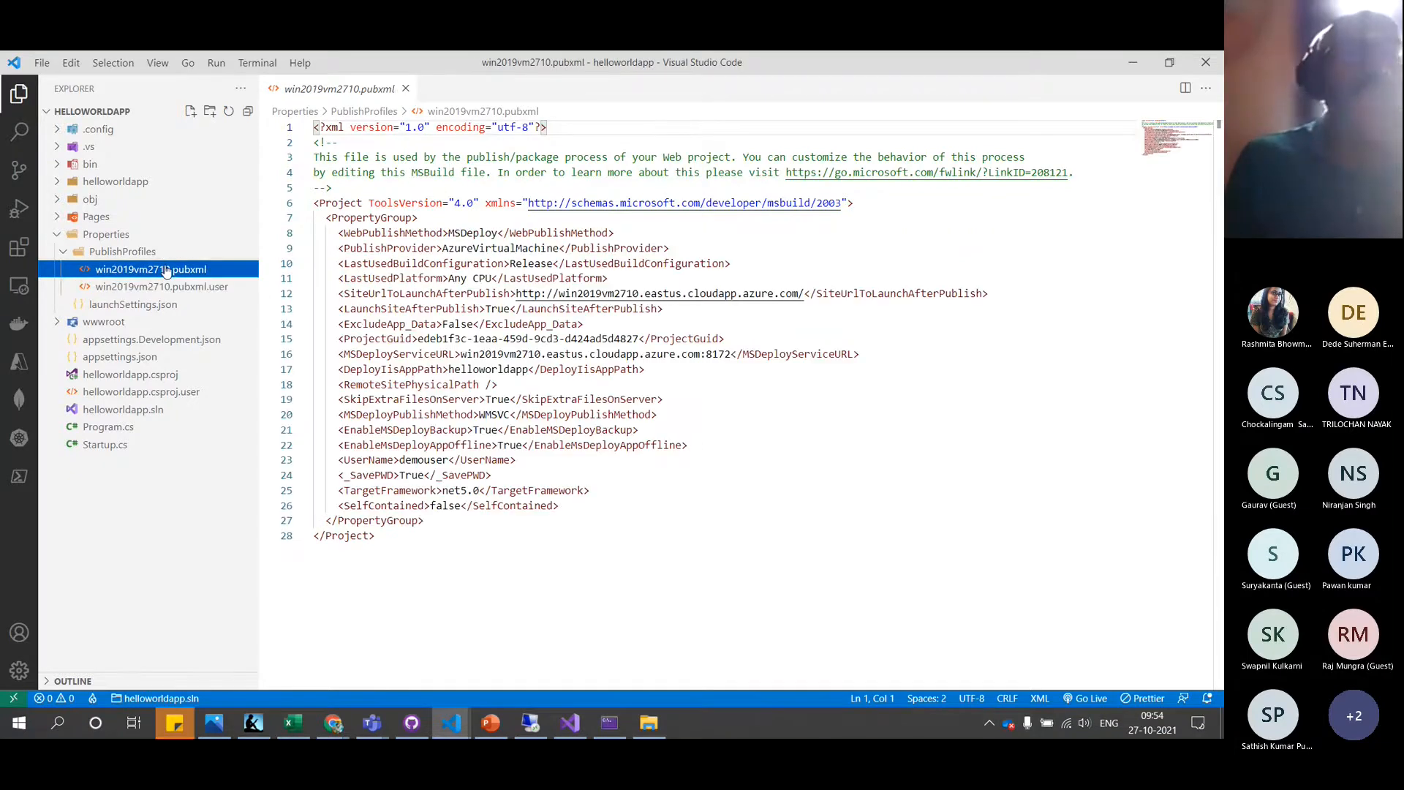
click(62, 130)
click(98, 147)
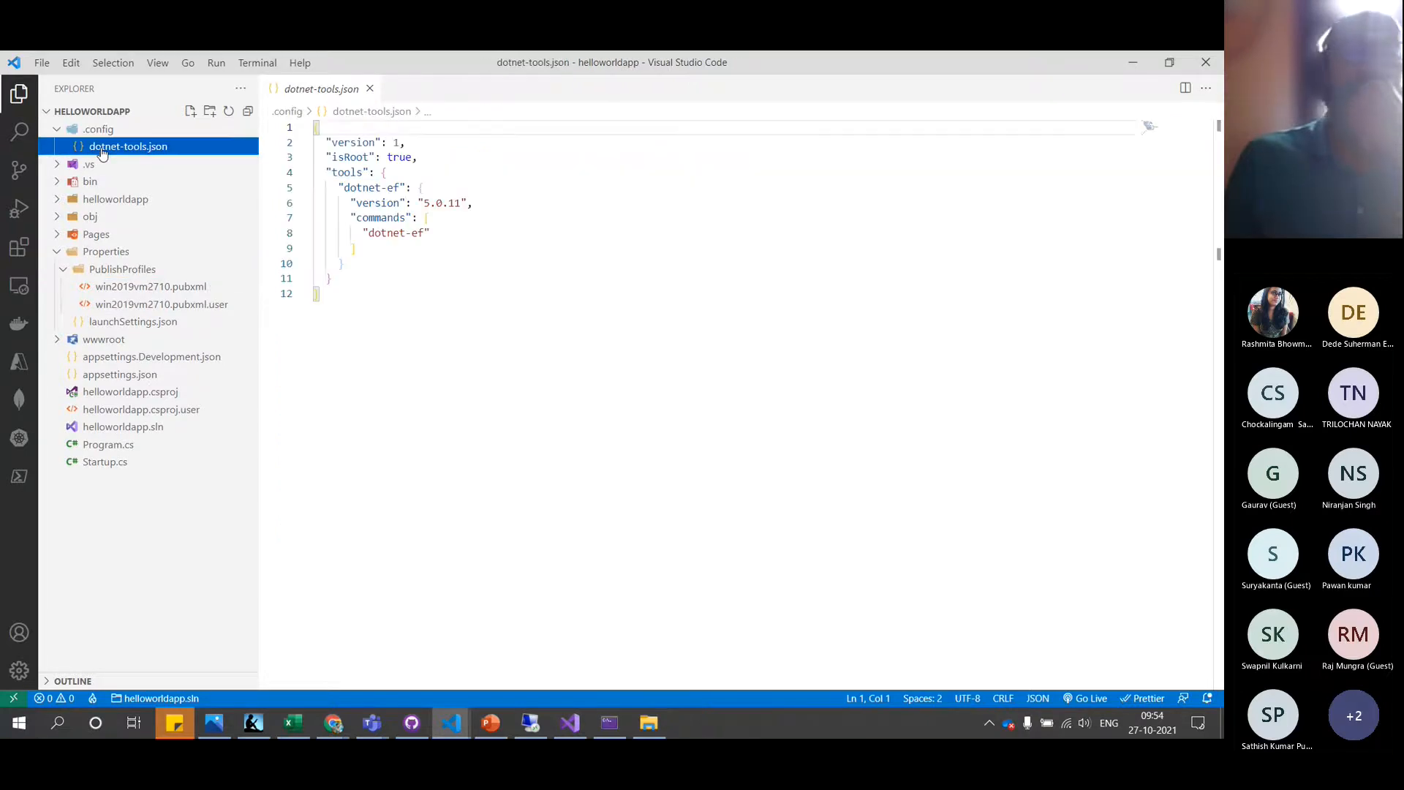
click(90, 168)
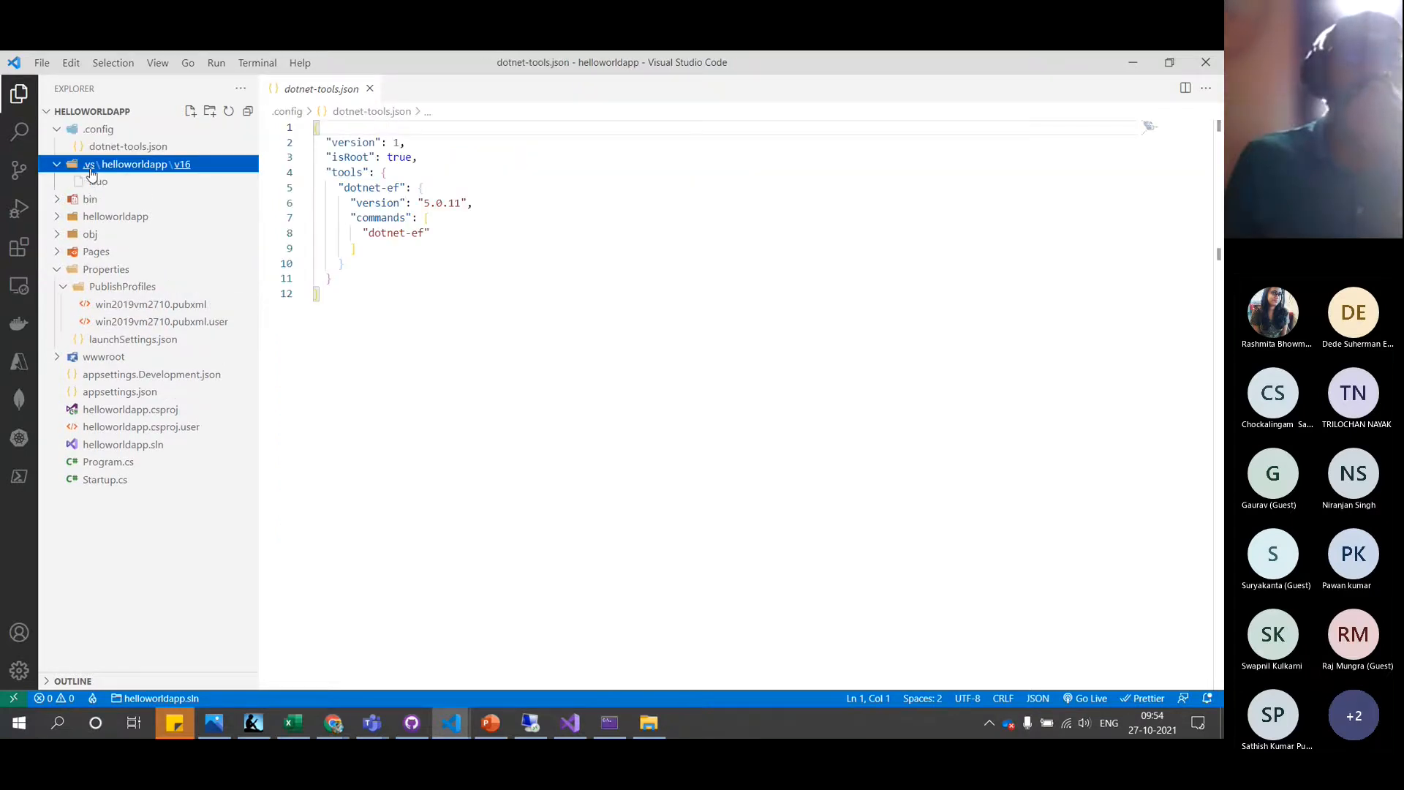
click(57, 130)
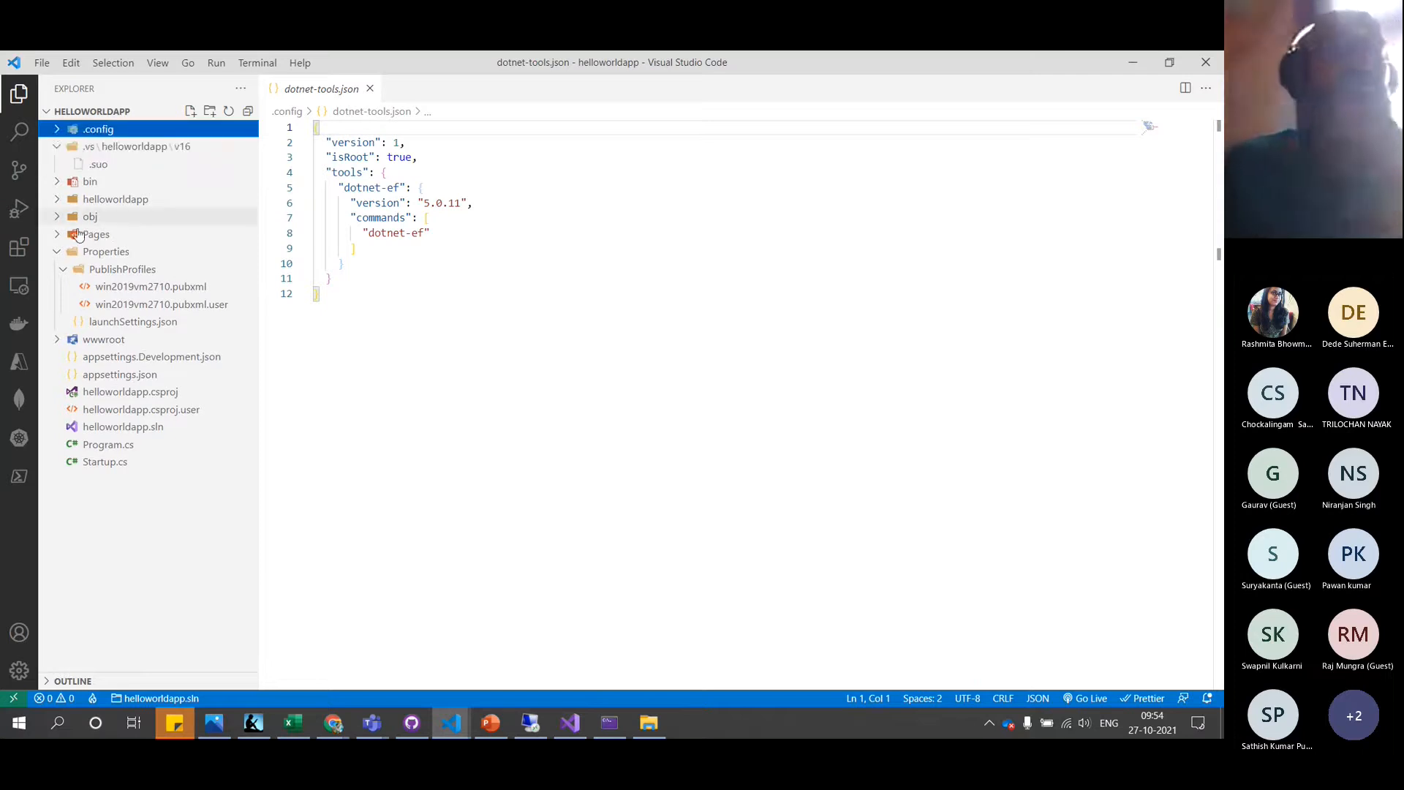
click(158, 292)
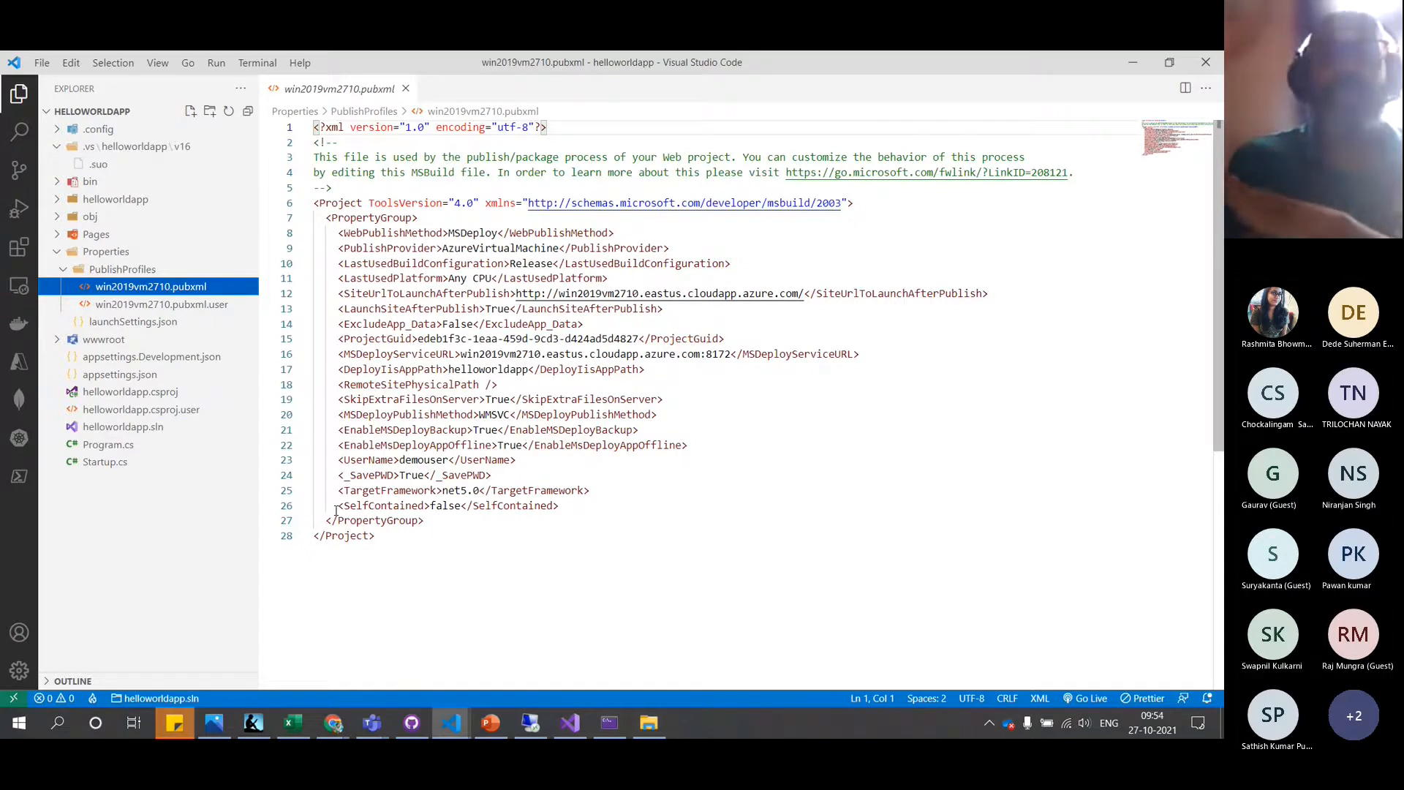
mouse_move(451, 724)
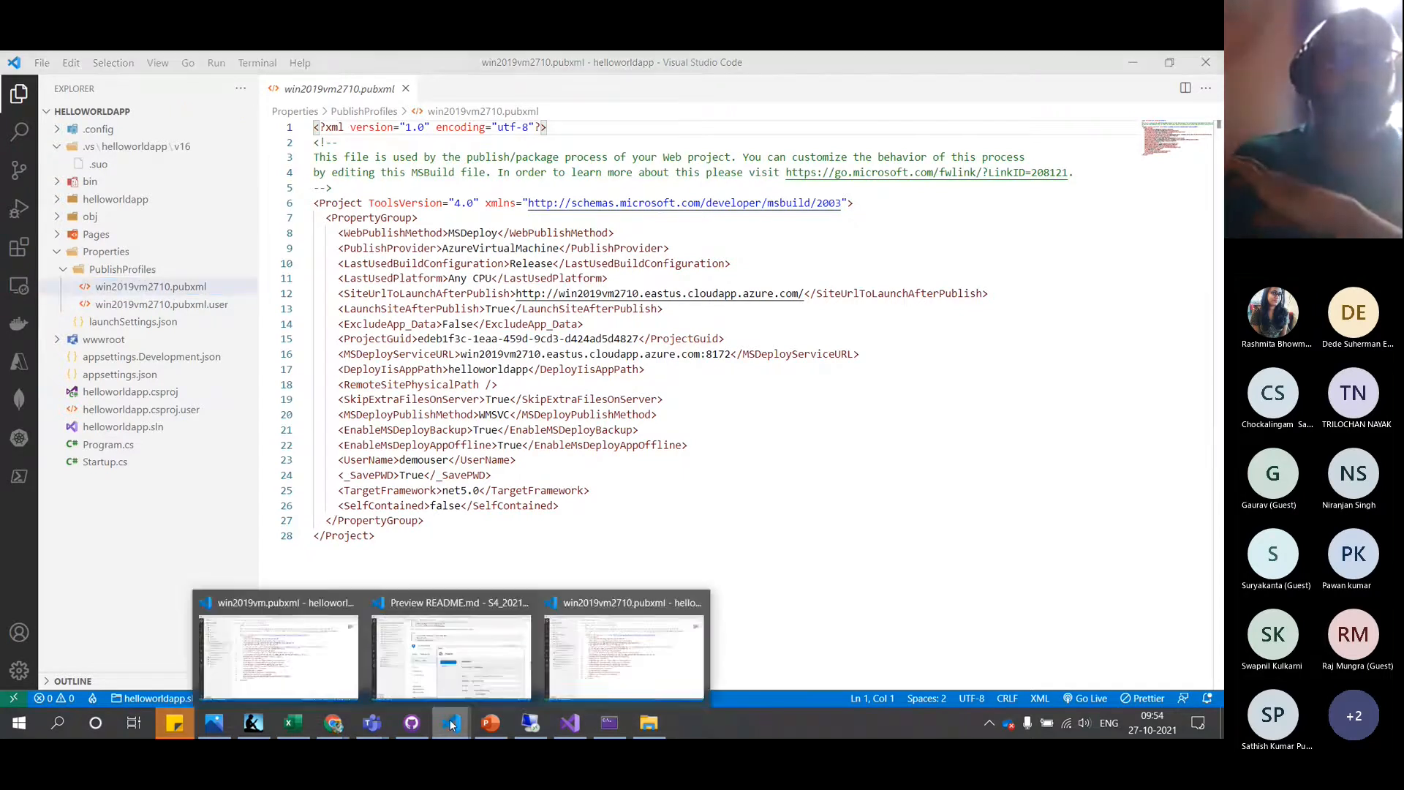
click(316, 636)
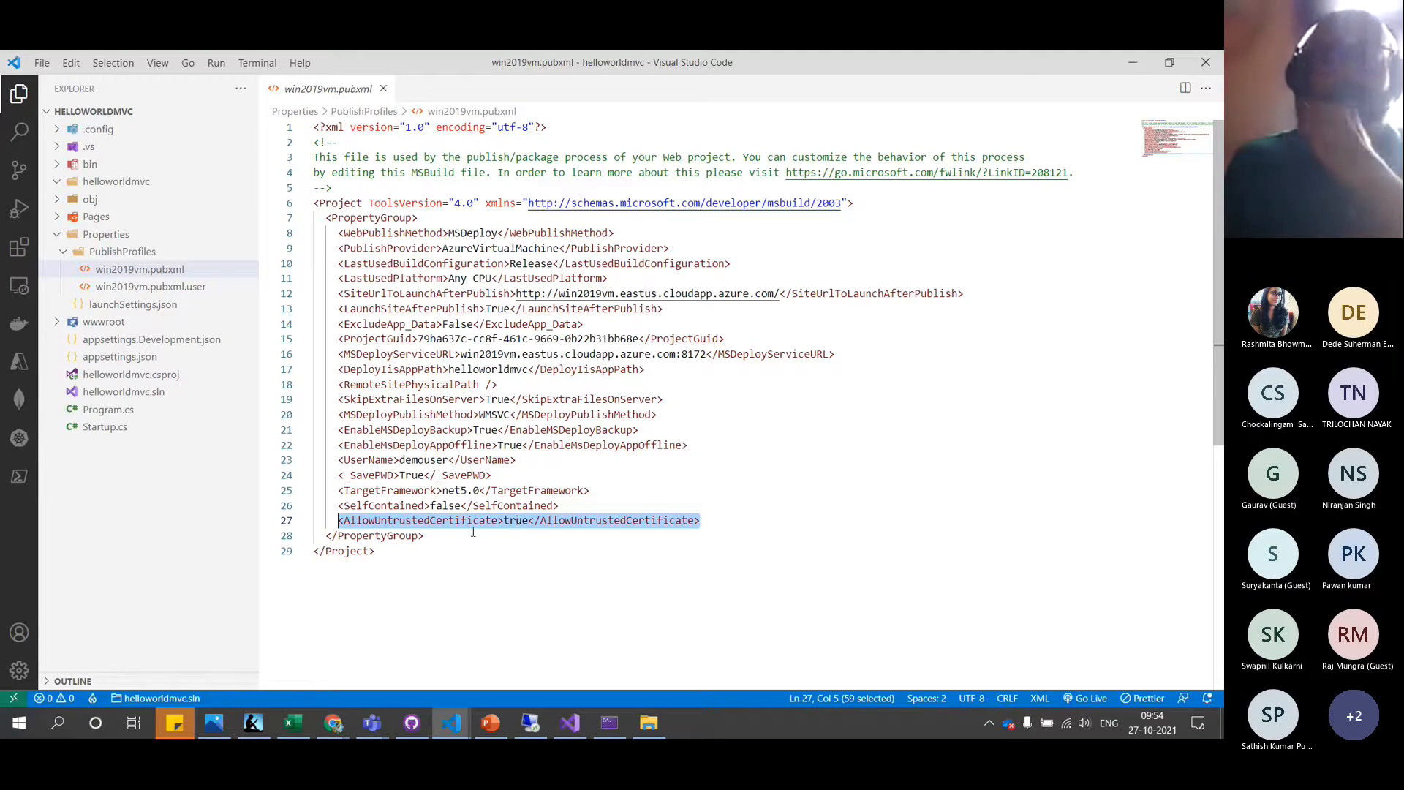
Explore the helloworldapp site's folder from IIS Manager on the VM and find it empty
click(572, 724)
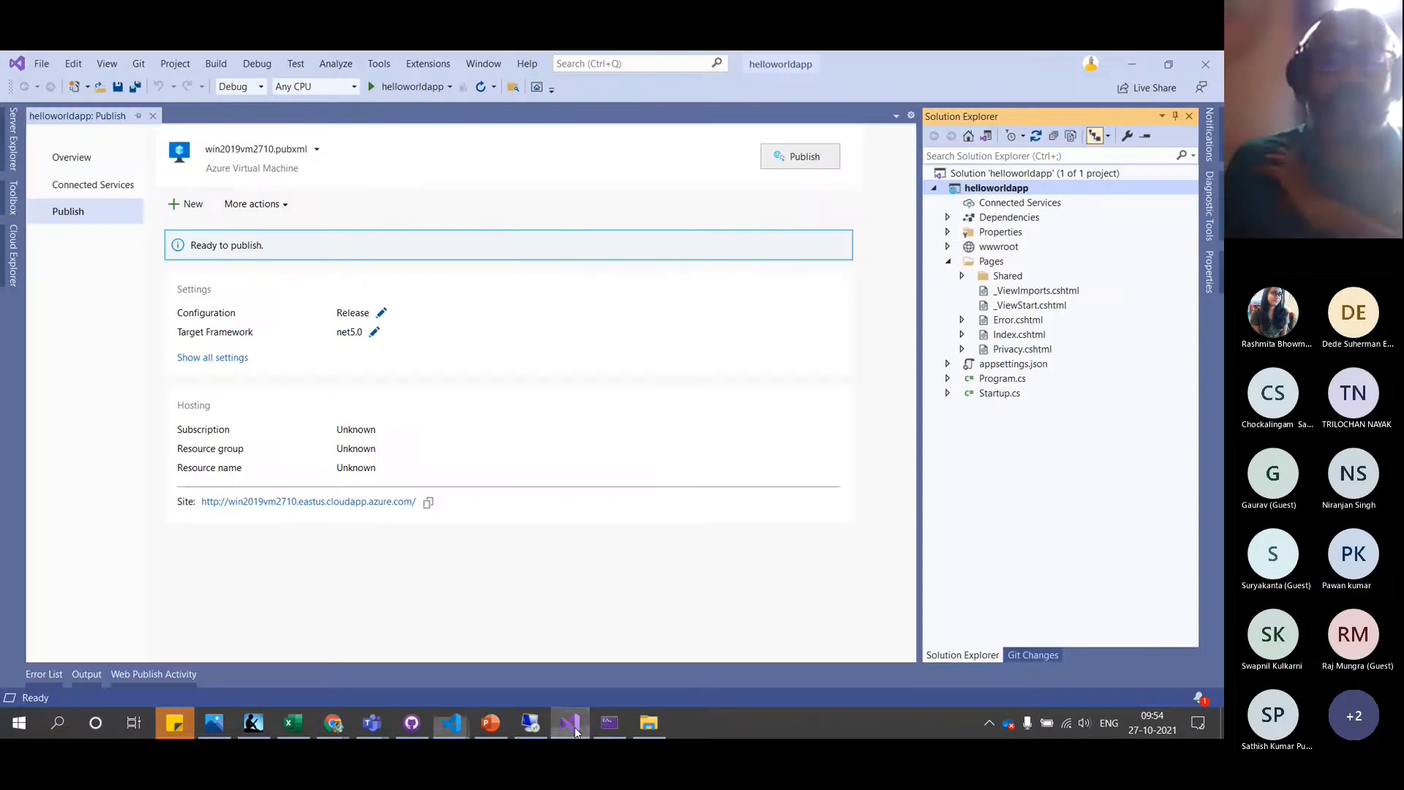
click(531, 723)
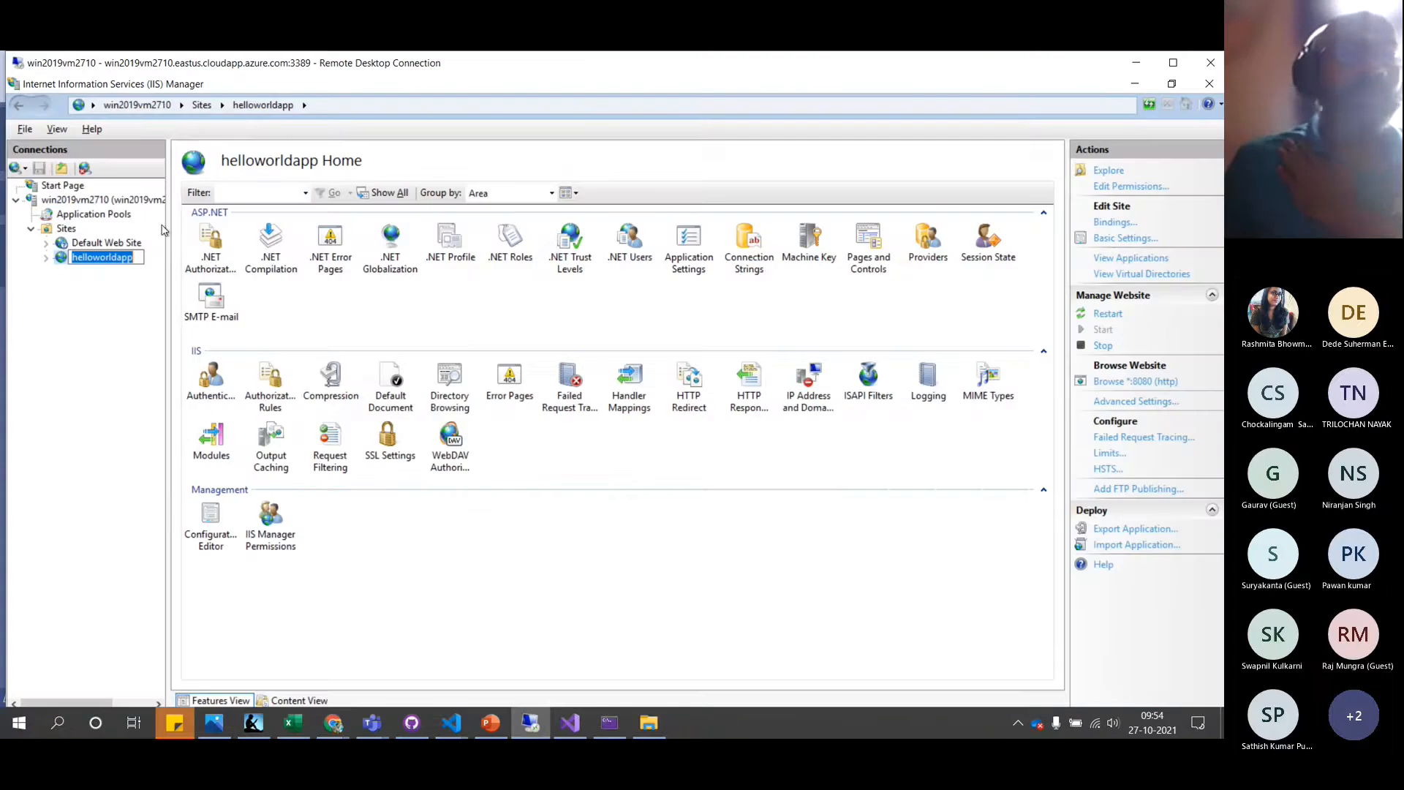
right_click(126, 265)
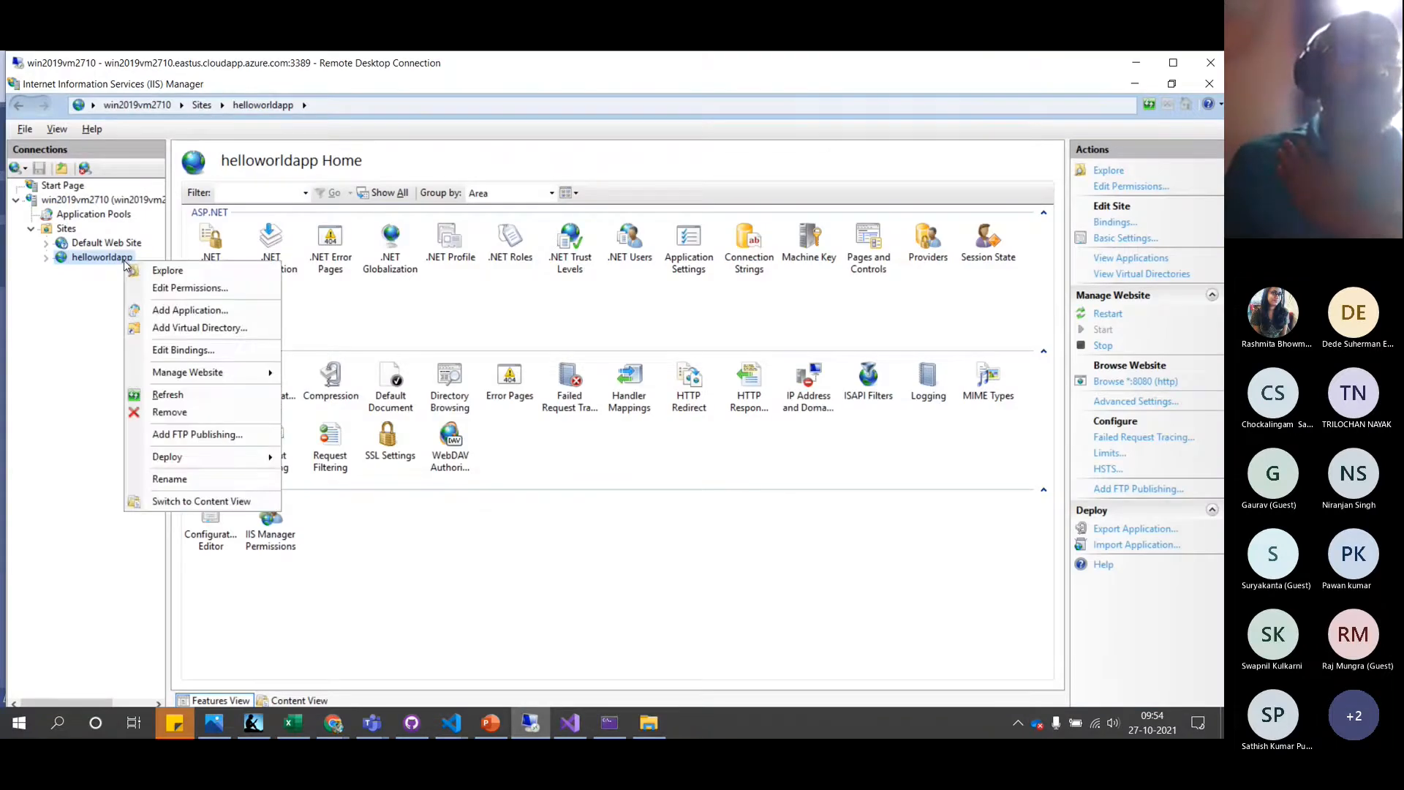
click(167, 271)
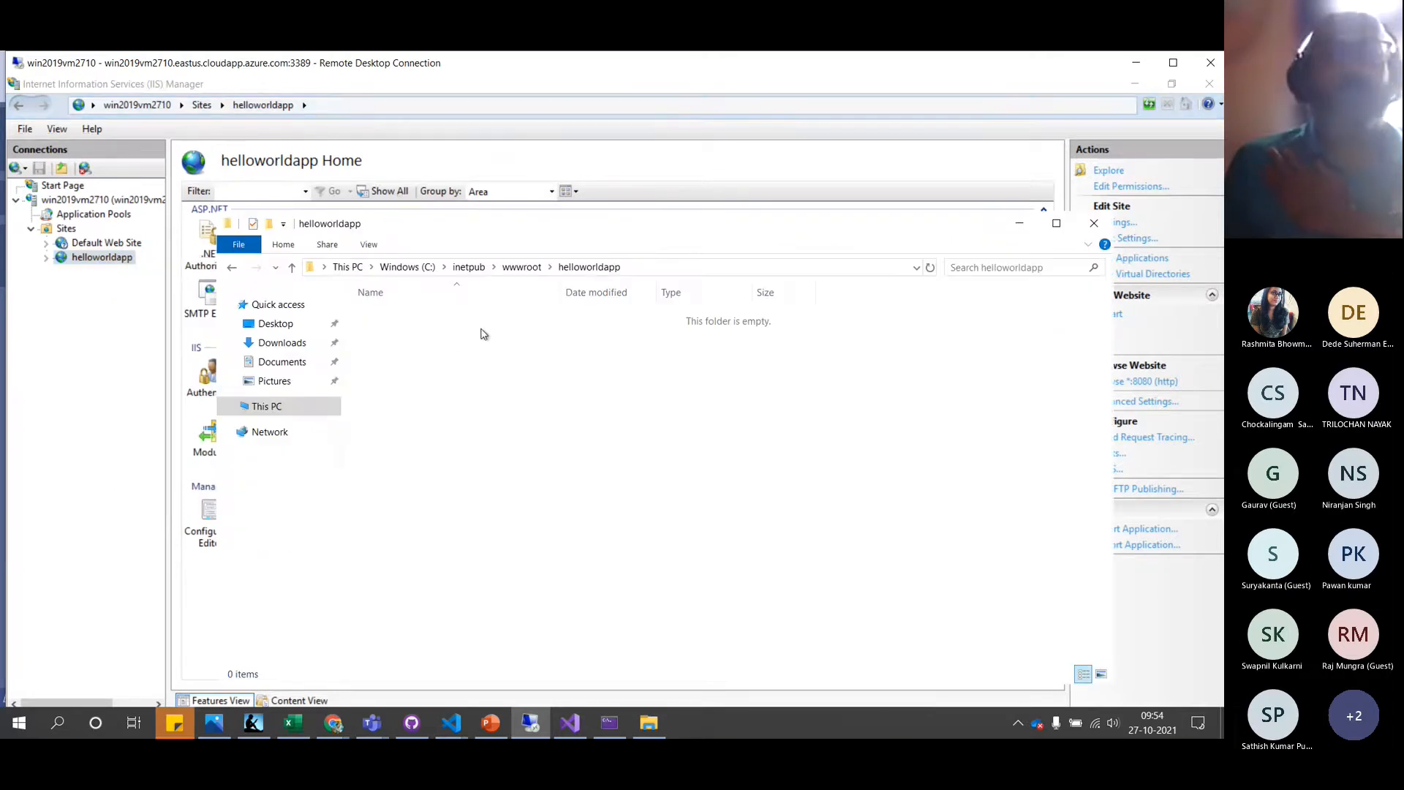
click(573, 722)
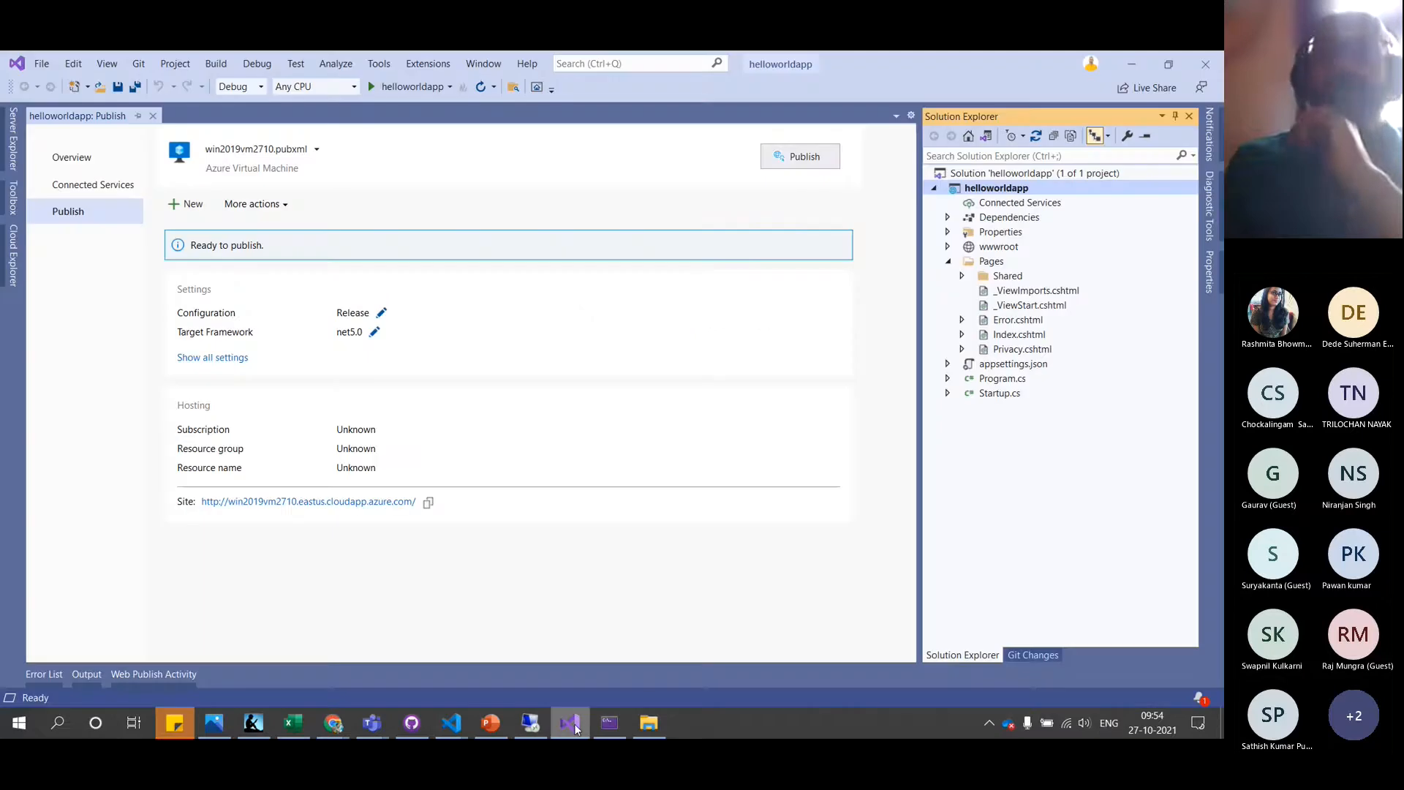
Publish helloworldapp to the VM, dismiss the certificate validation error and read the Output log
click(806, 158)
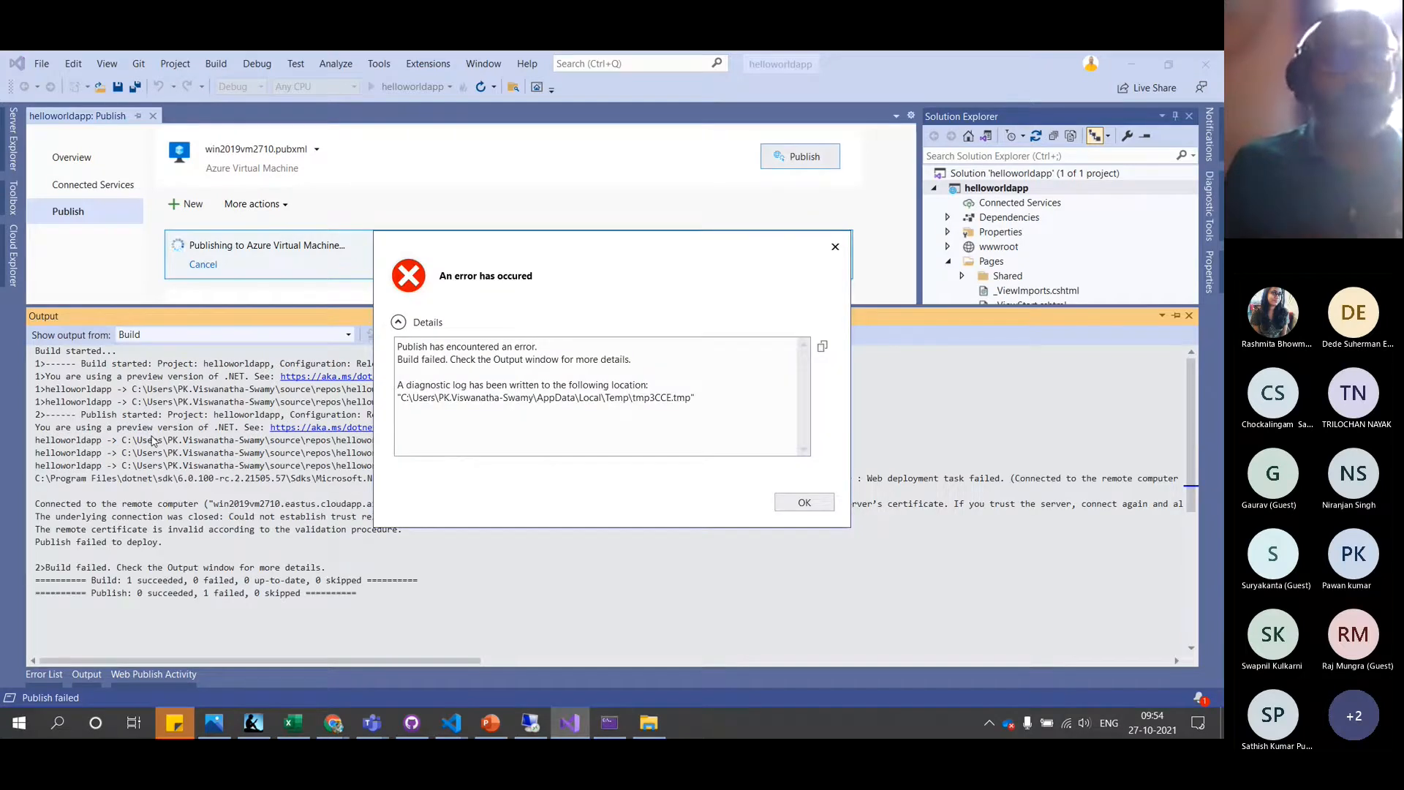
click(797, 502)
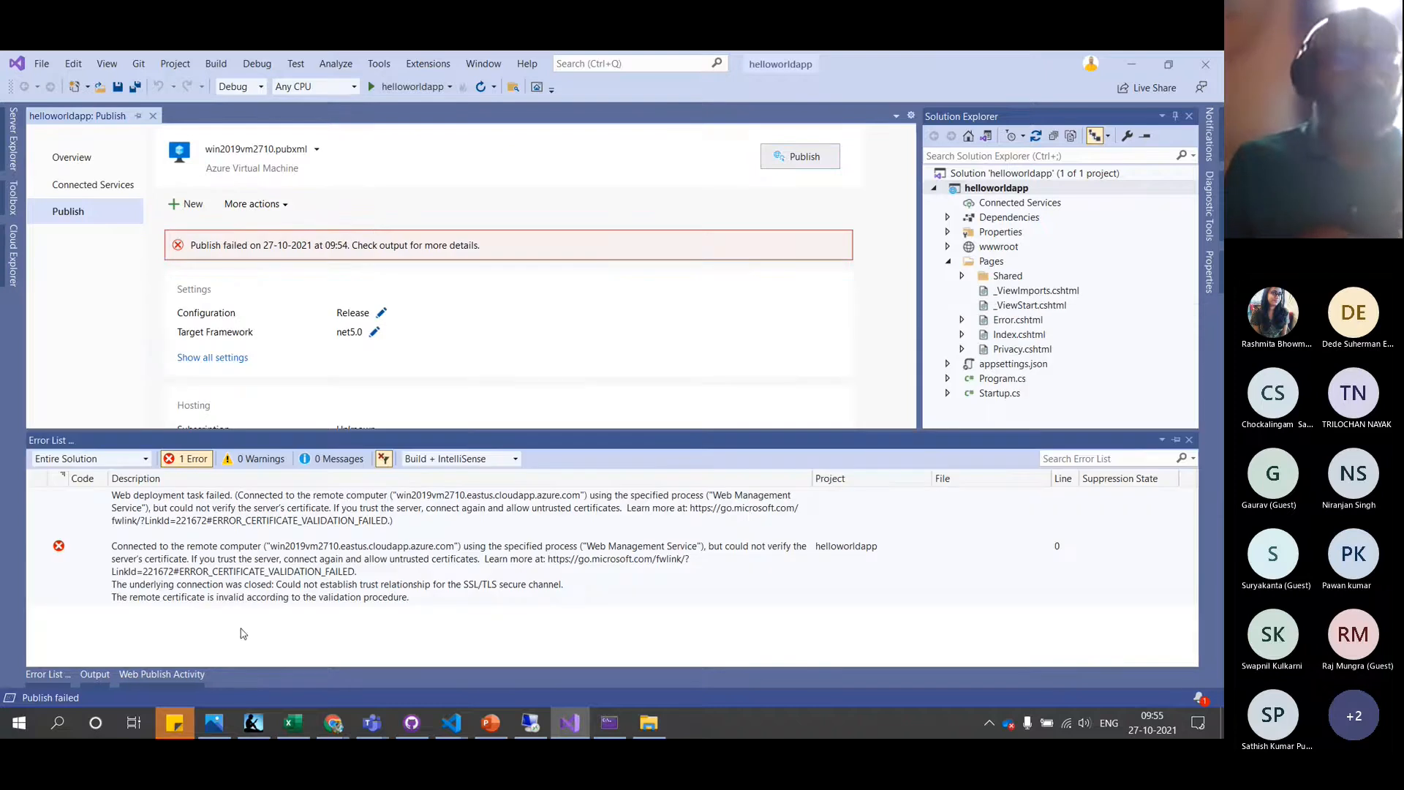
click(104, 674)
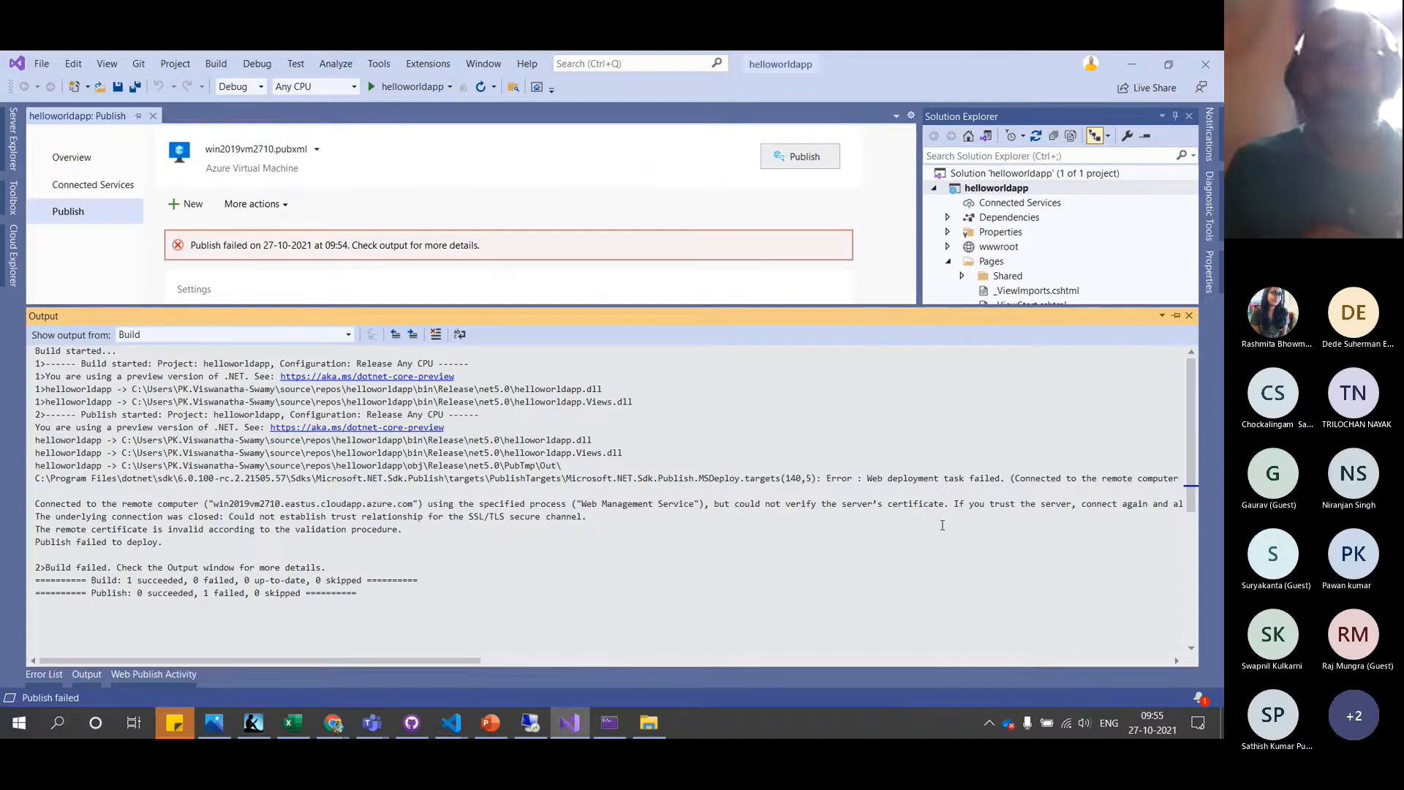
mouse_move(454, 718)
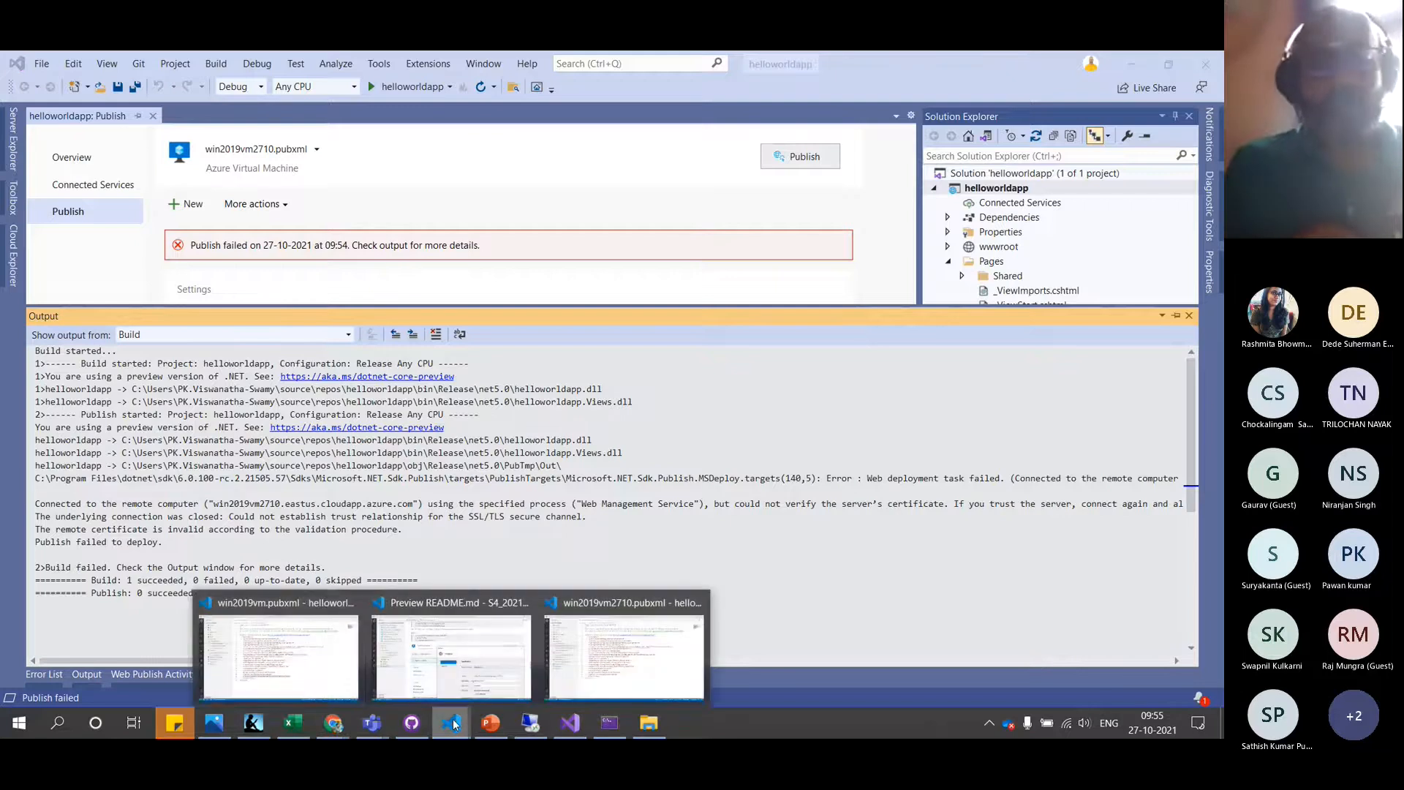
click(293, 654)
Copy the AllowUntrustedCertificate true line from win2019vm.pubxml into win2019vm2710.pubxml below SelfContained
click(717, 521)
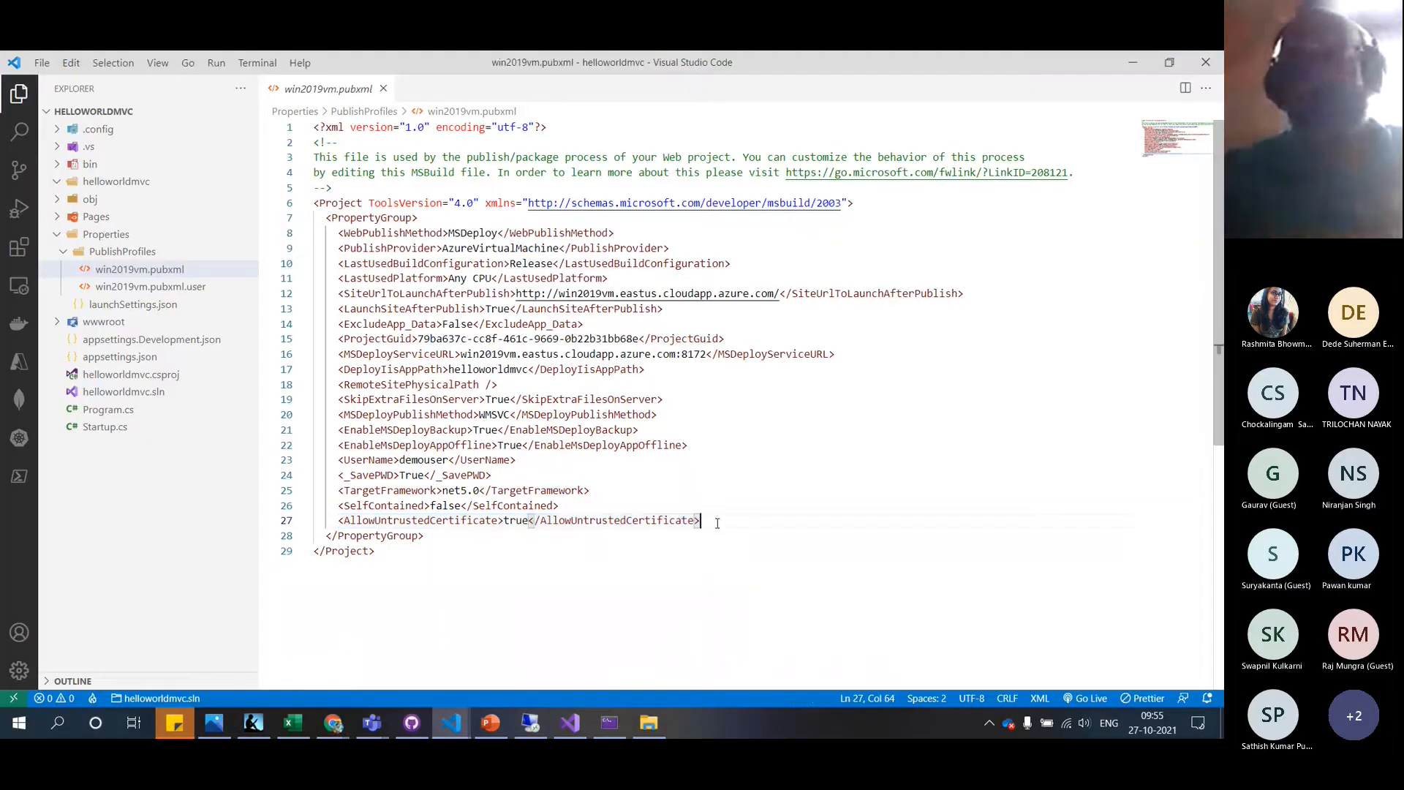
key(shift+Home)
key(ctrl+c)
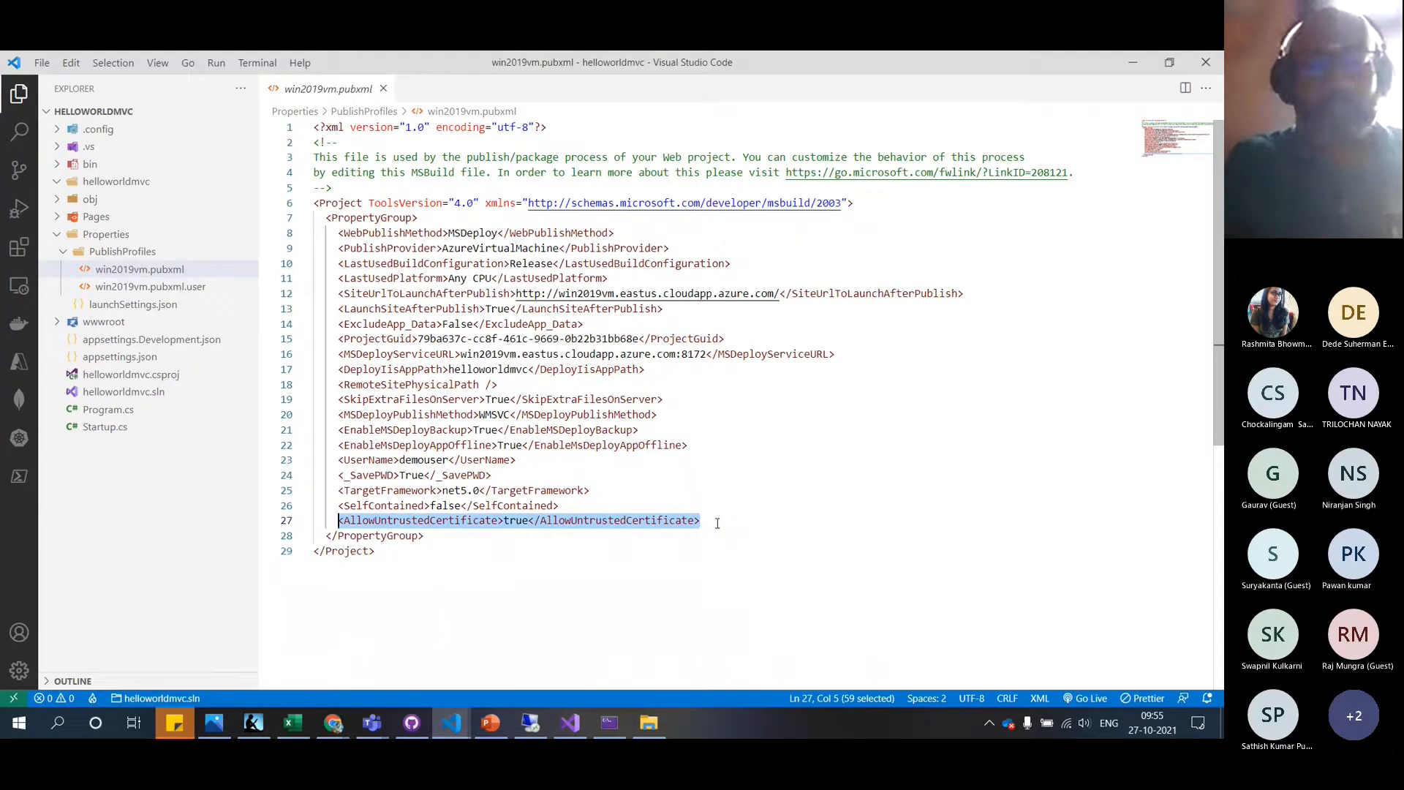
mouse_move(446, 724)
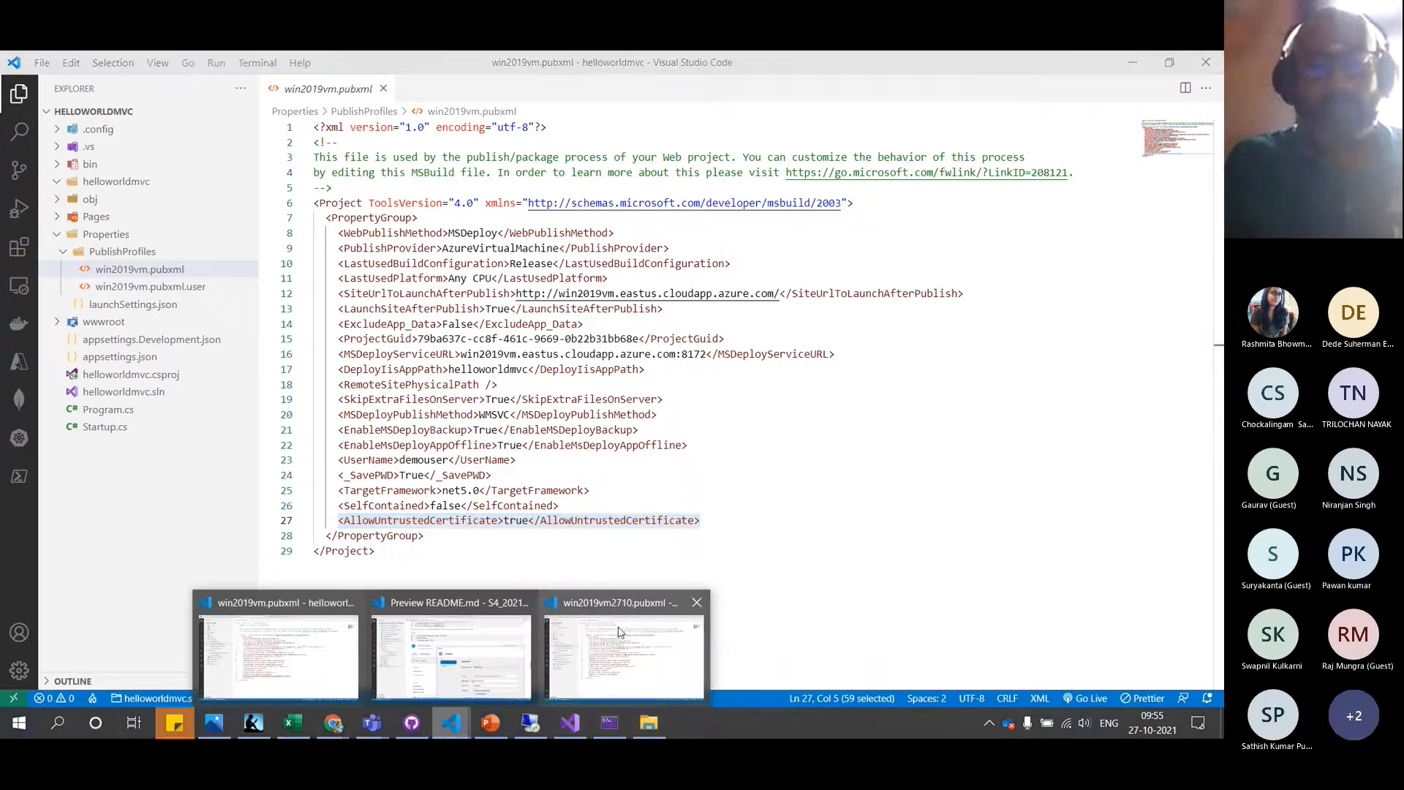
click(620, 632)
click(574, 501)
key(Return)
key(ctrl+v)
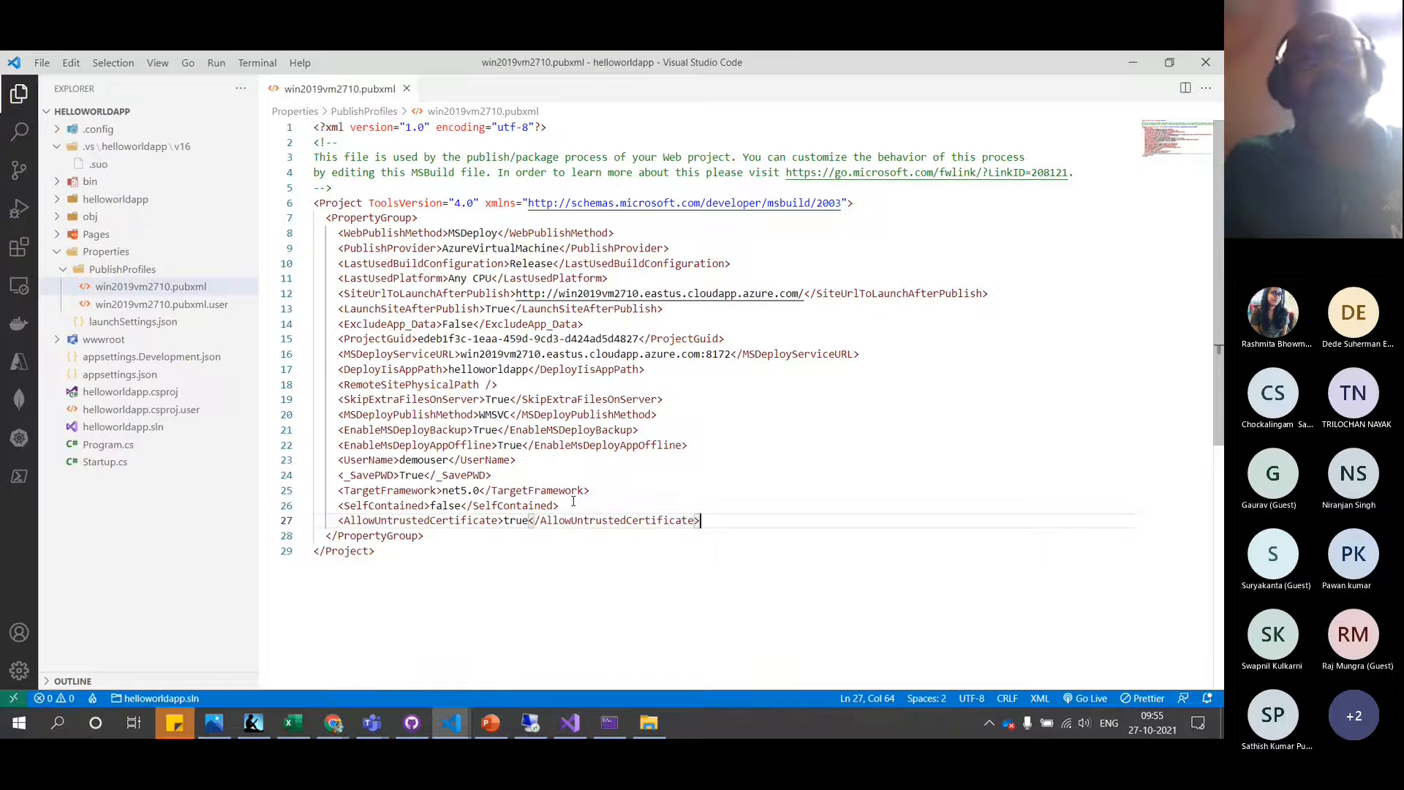
click(571, 722)
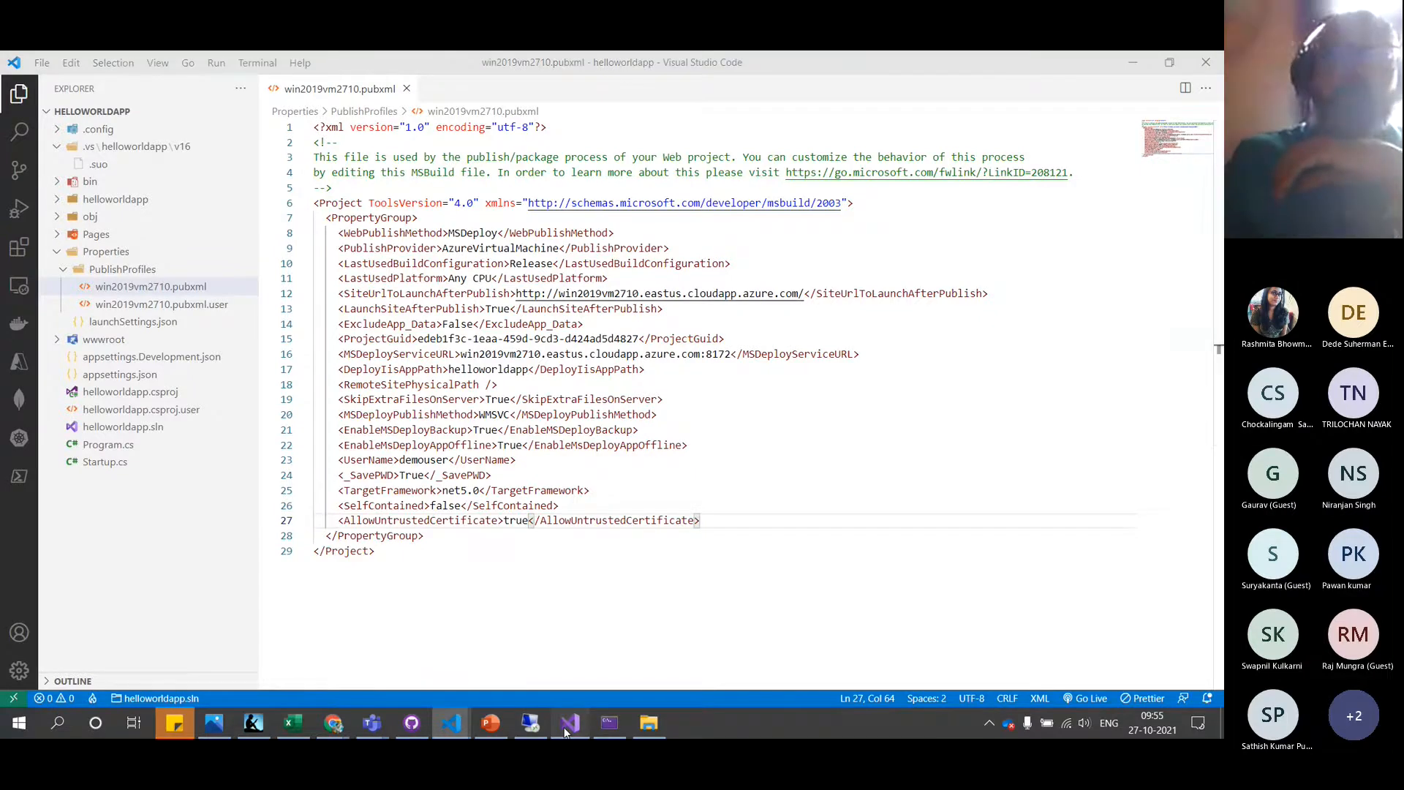
Republish helloworldapp to the Azure VM and scroll through the detailed web publish activity log
click(793, 158)
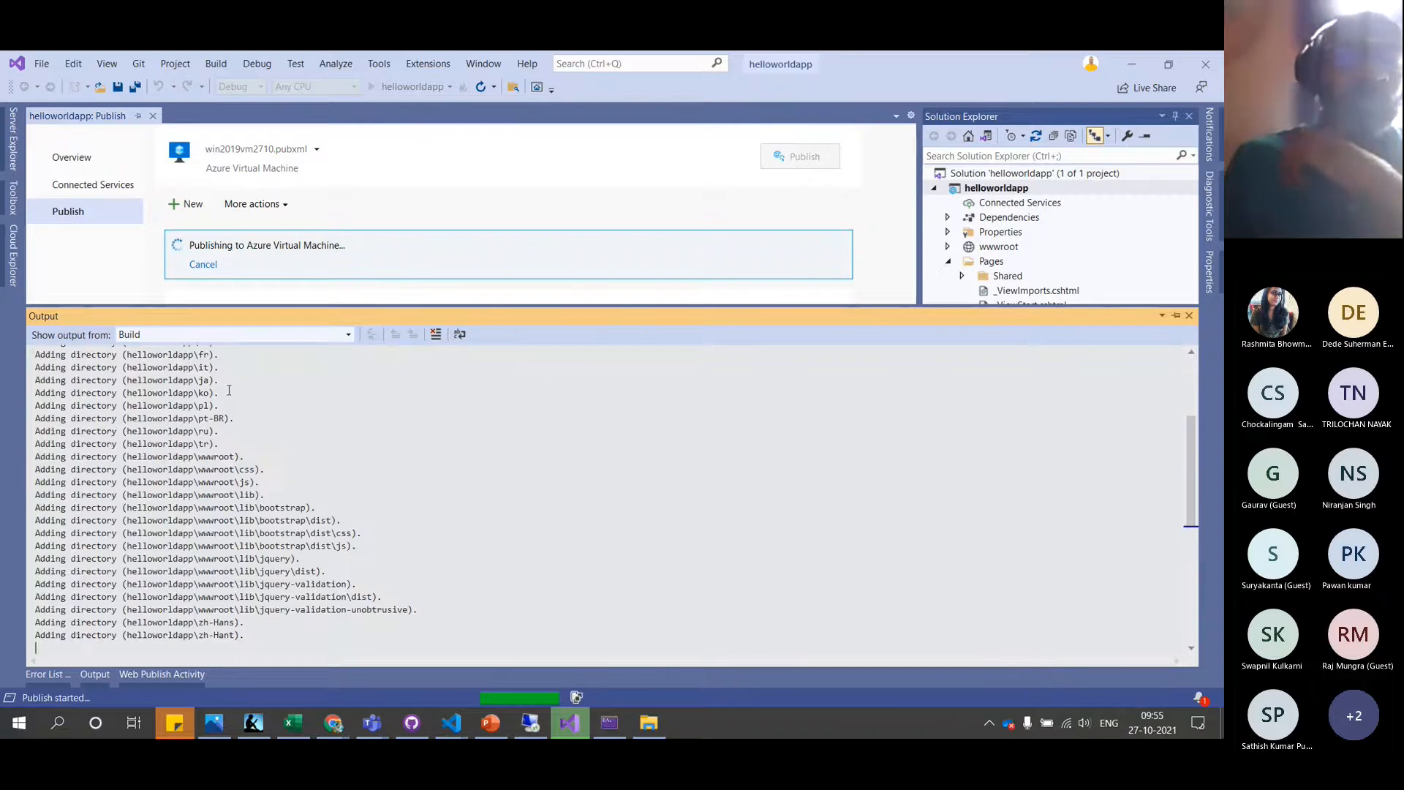
scroll(310, 458, up, 3)
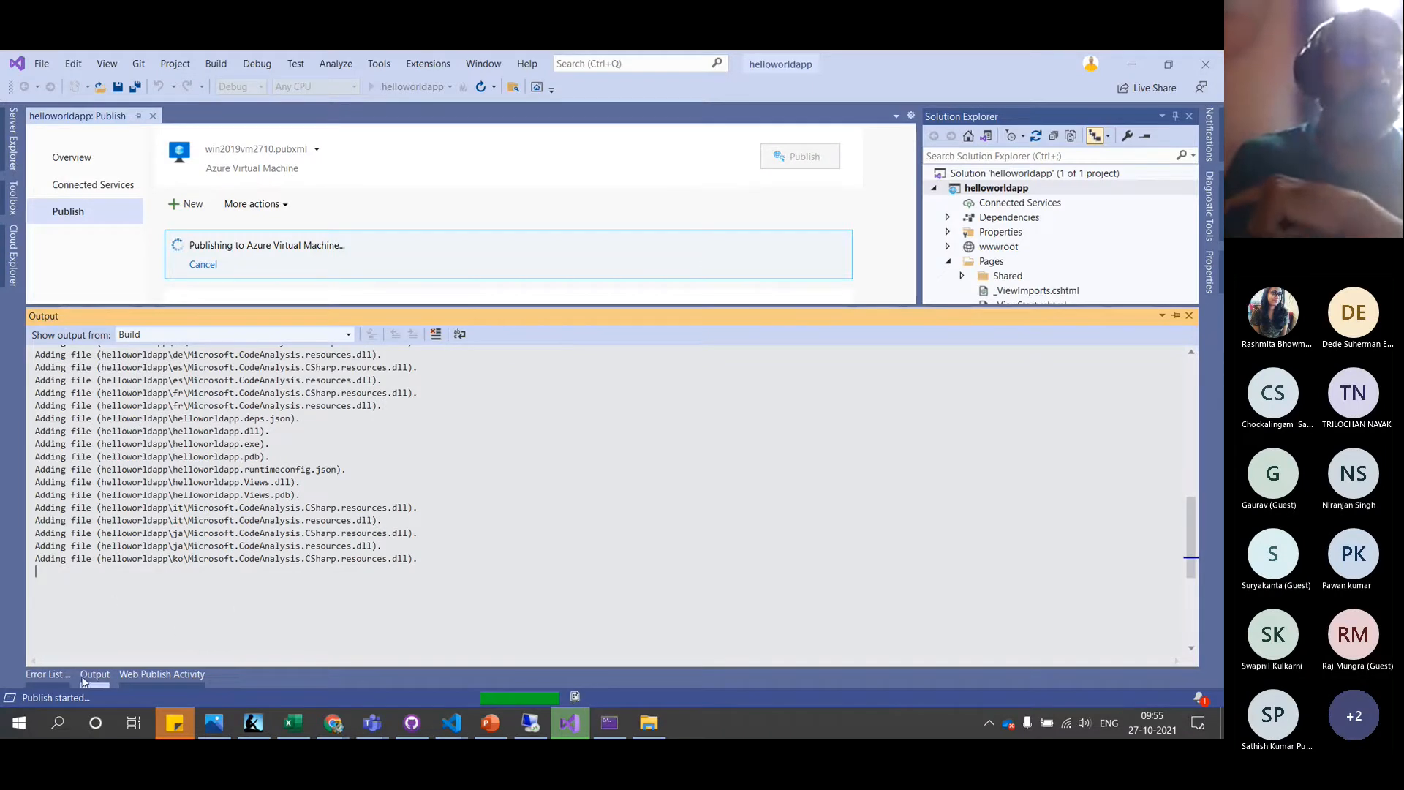
click(143, 678)
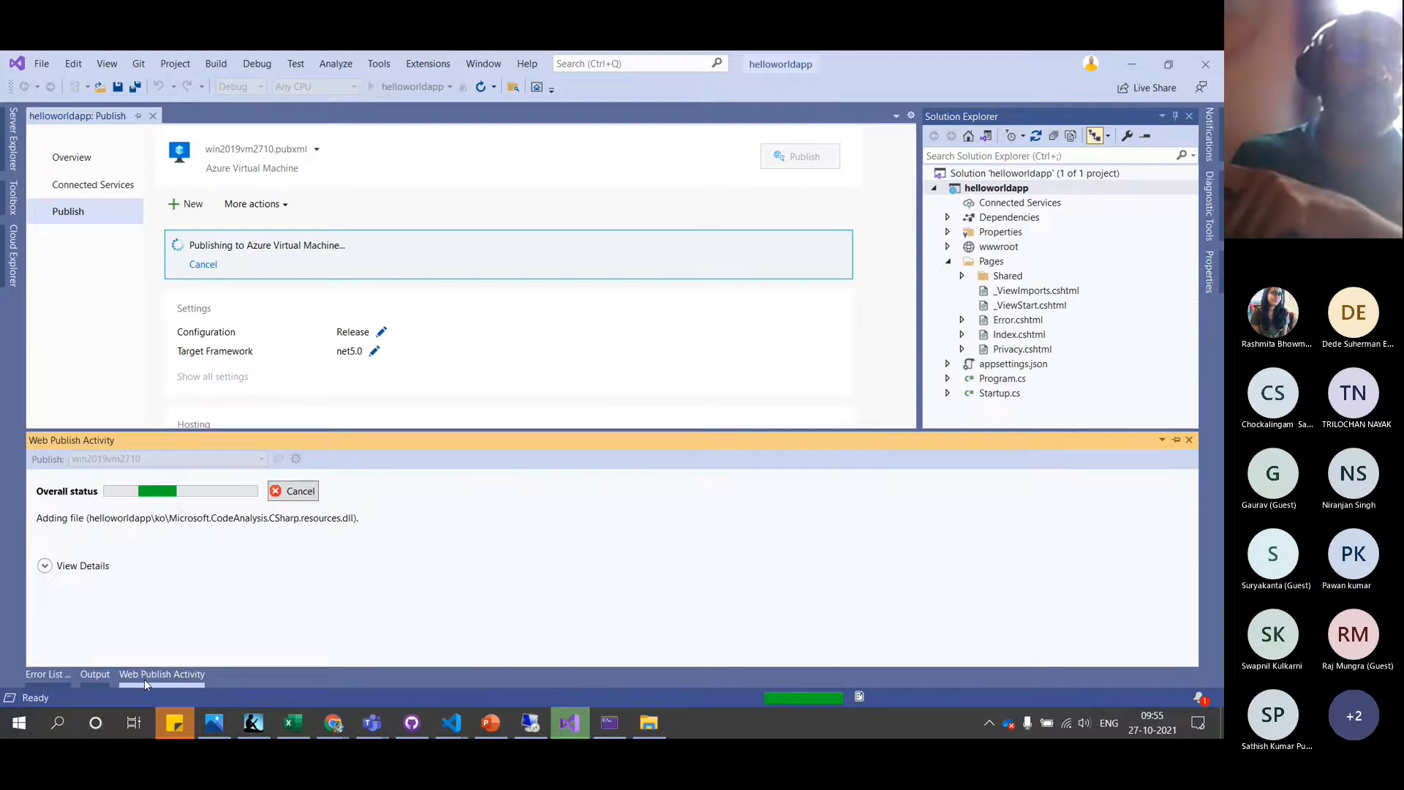
click(45, 567)
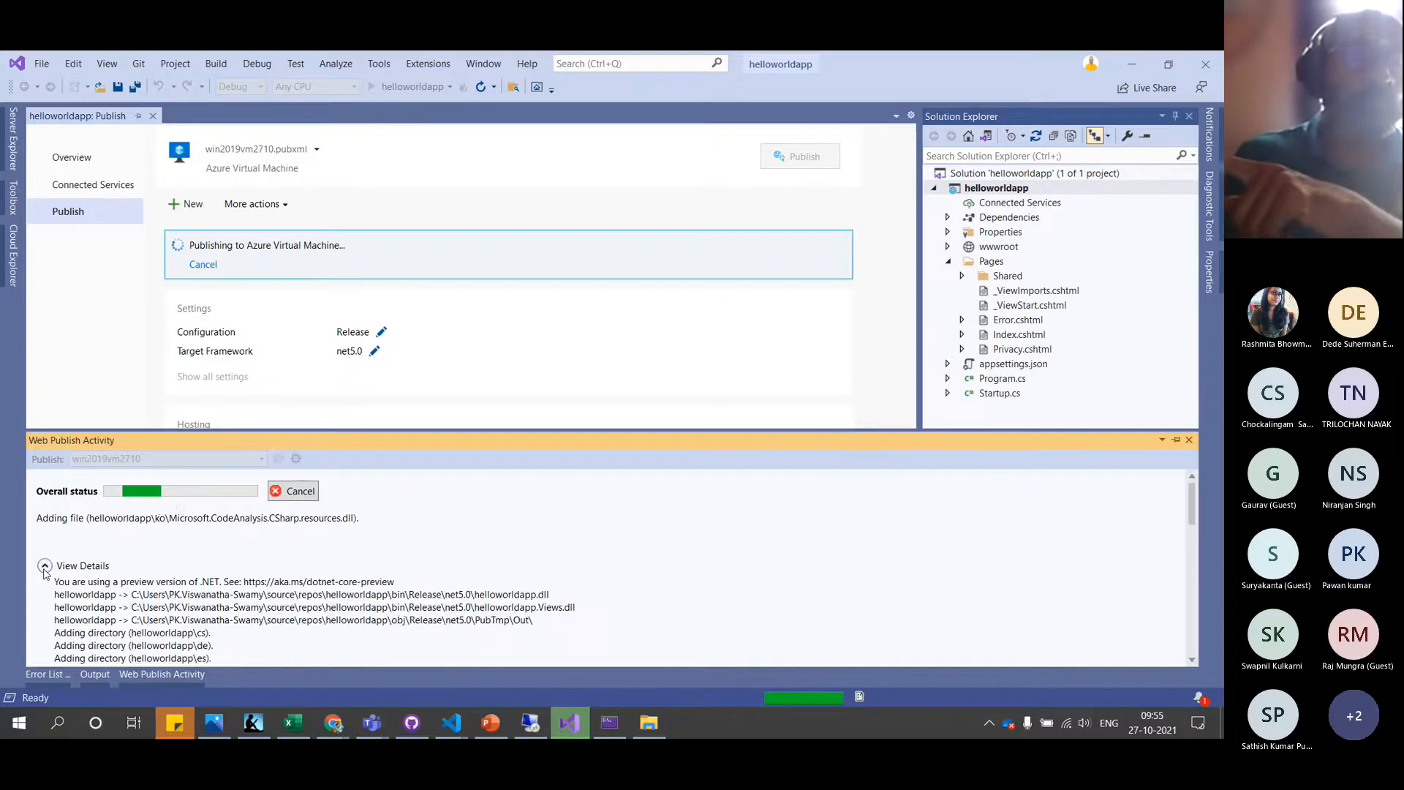
scroll(395, 620, down, 4)
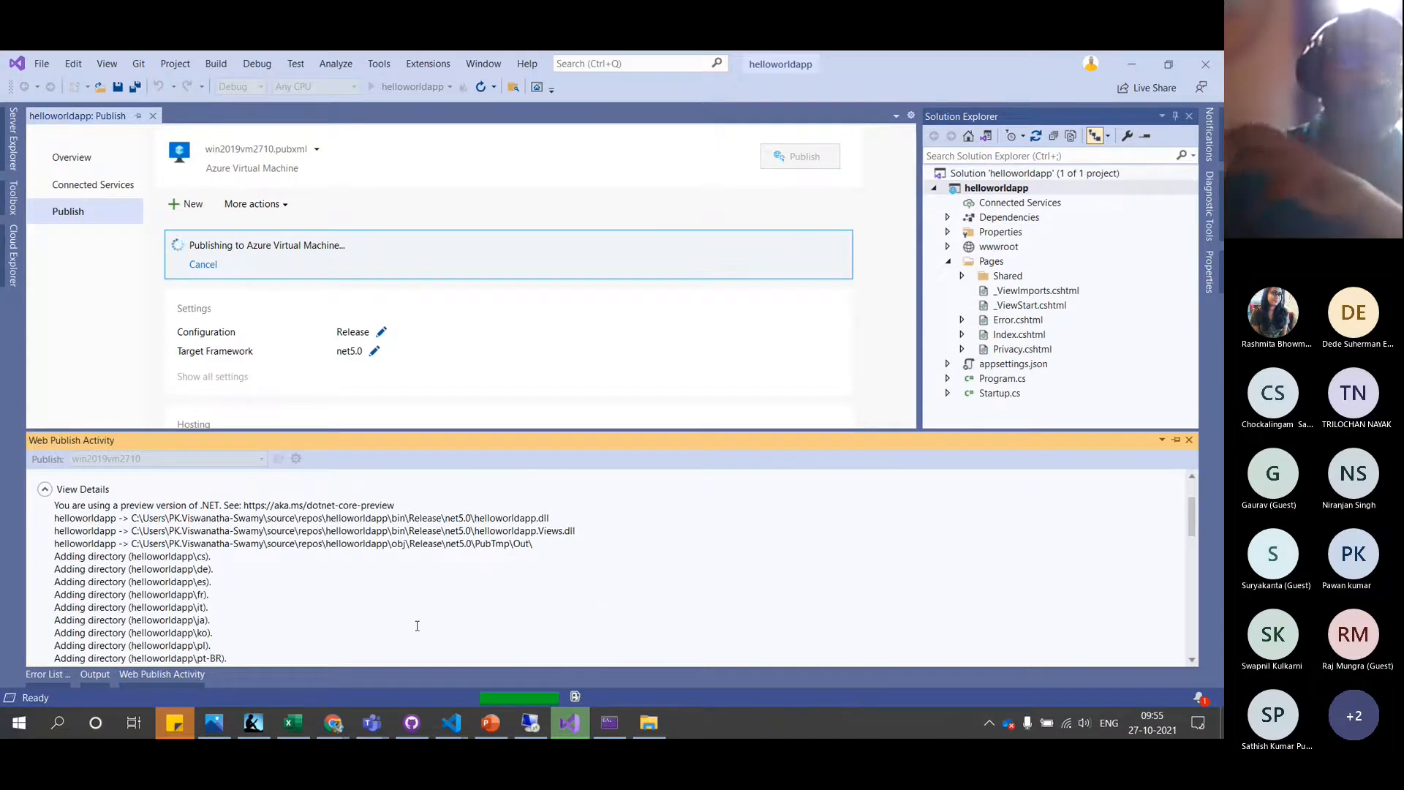
scroll(417, 626, down, 10)
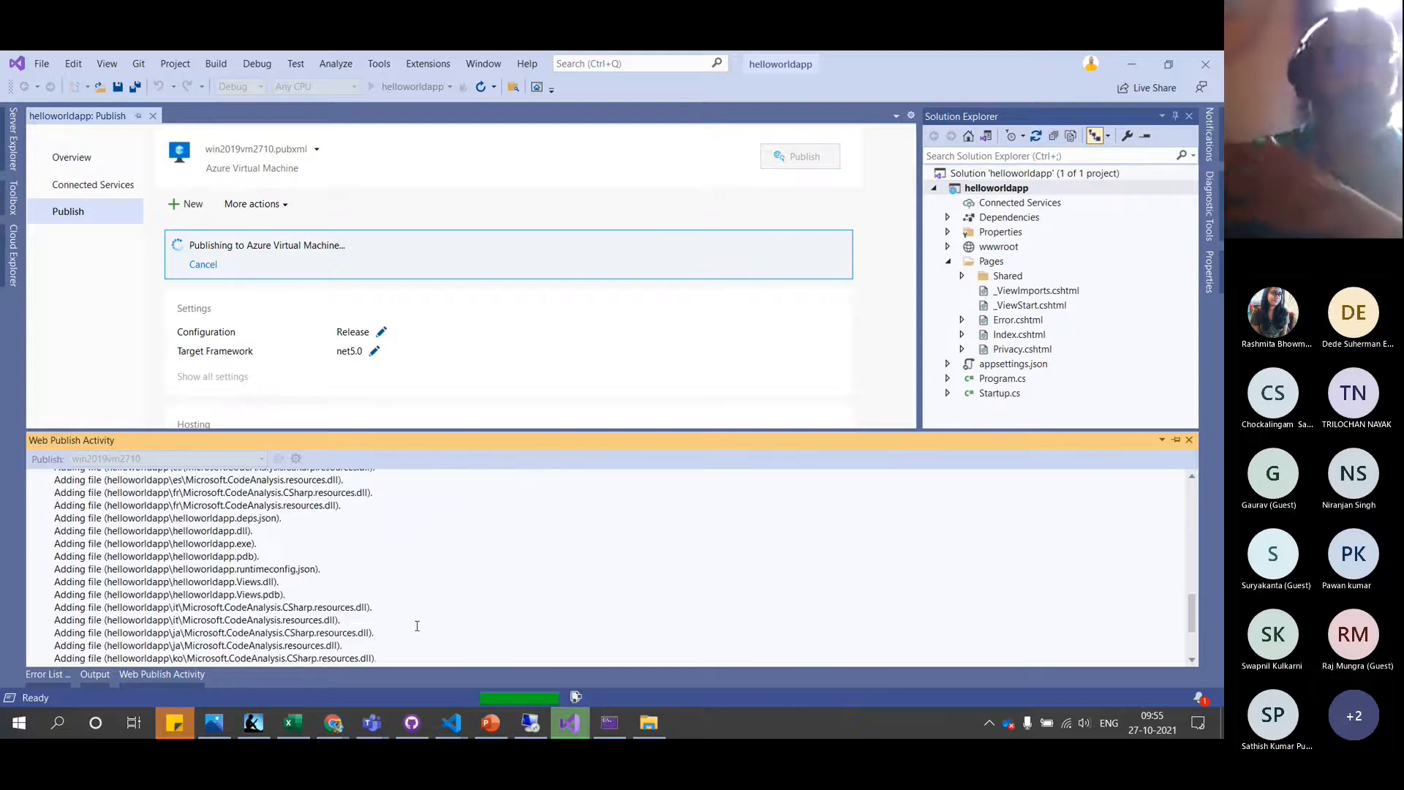
scroll(417, 626, down, 2)
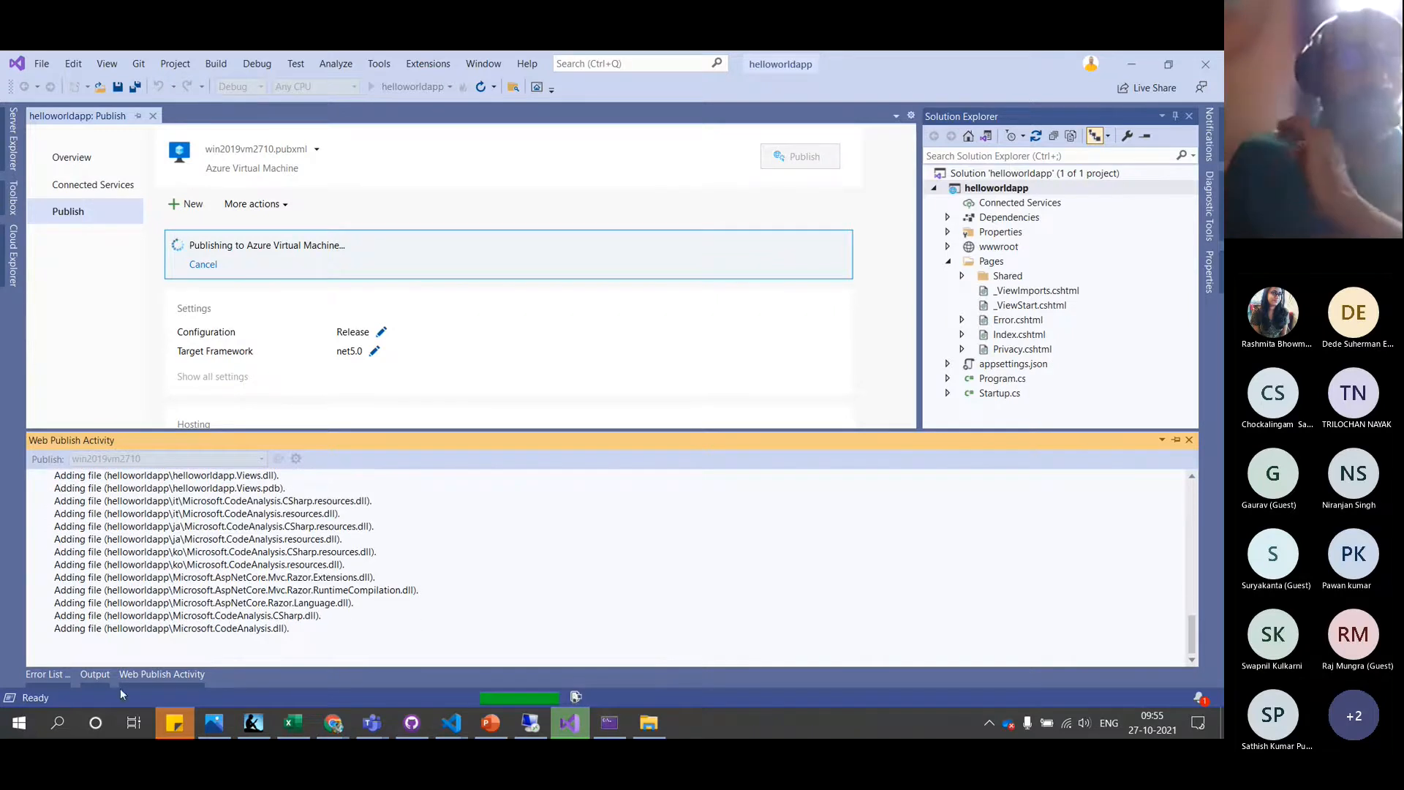
scroll(439, 533, up, 10)
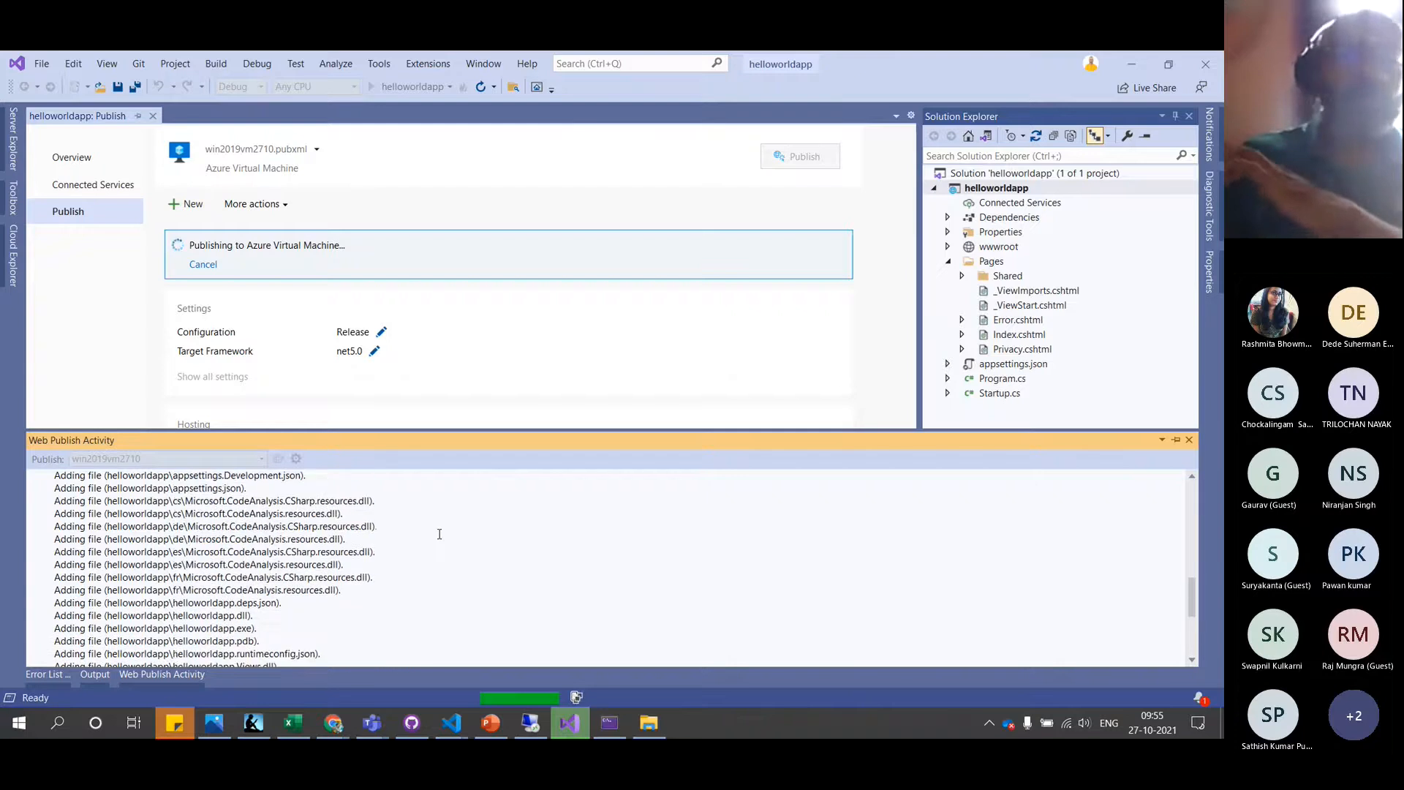
scroll(440, 536, up, 2)
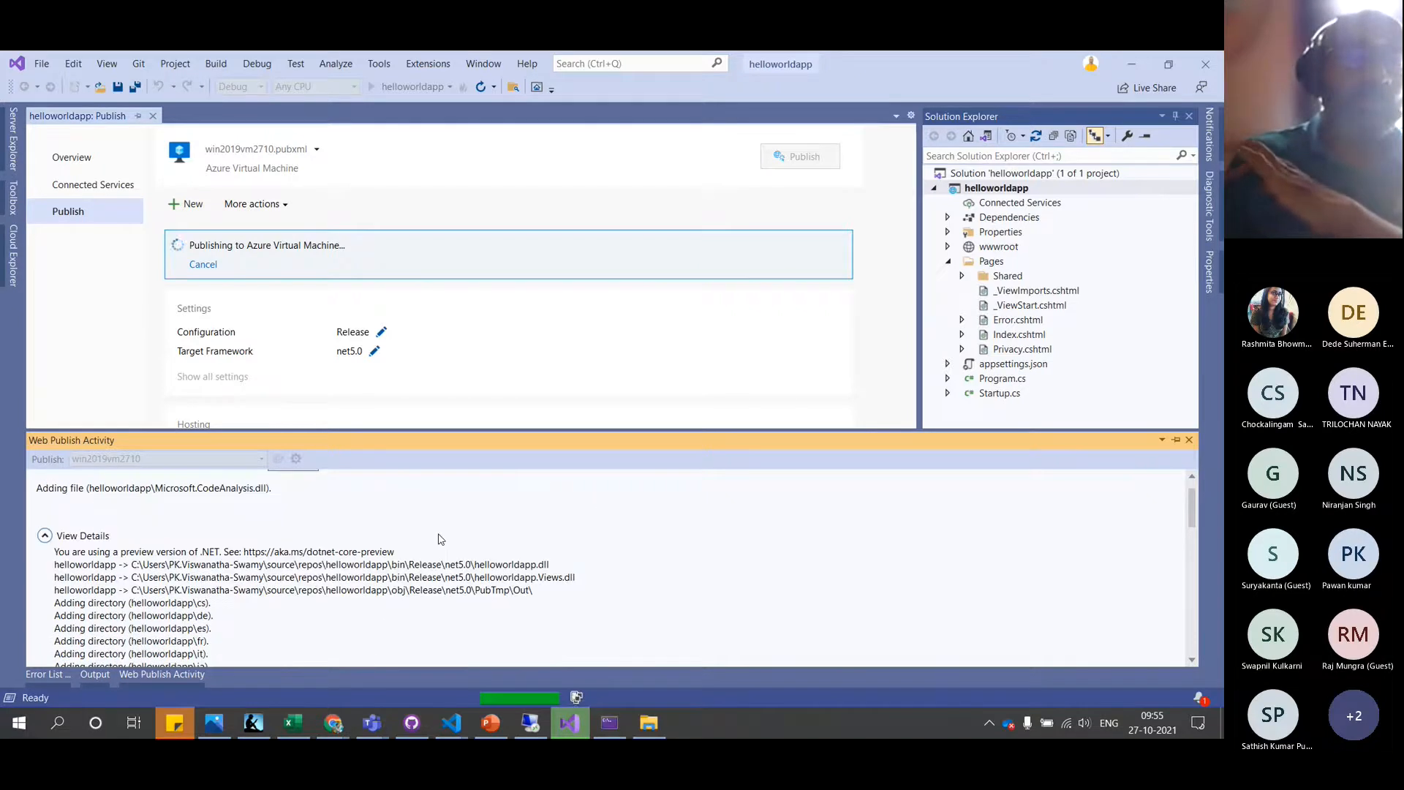
scroll(319, 553, up, 1)
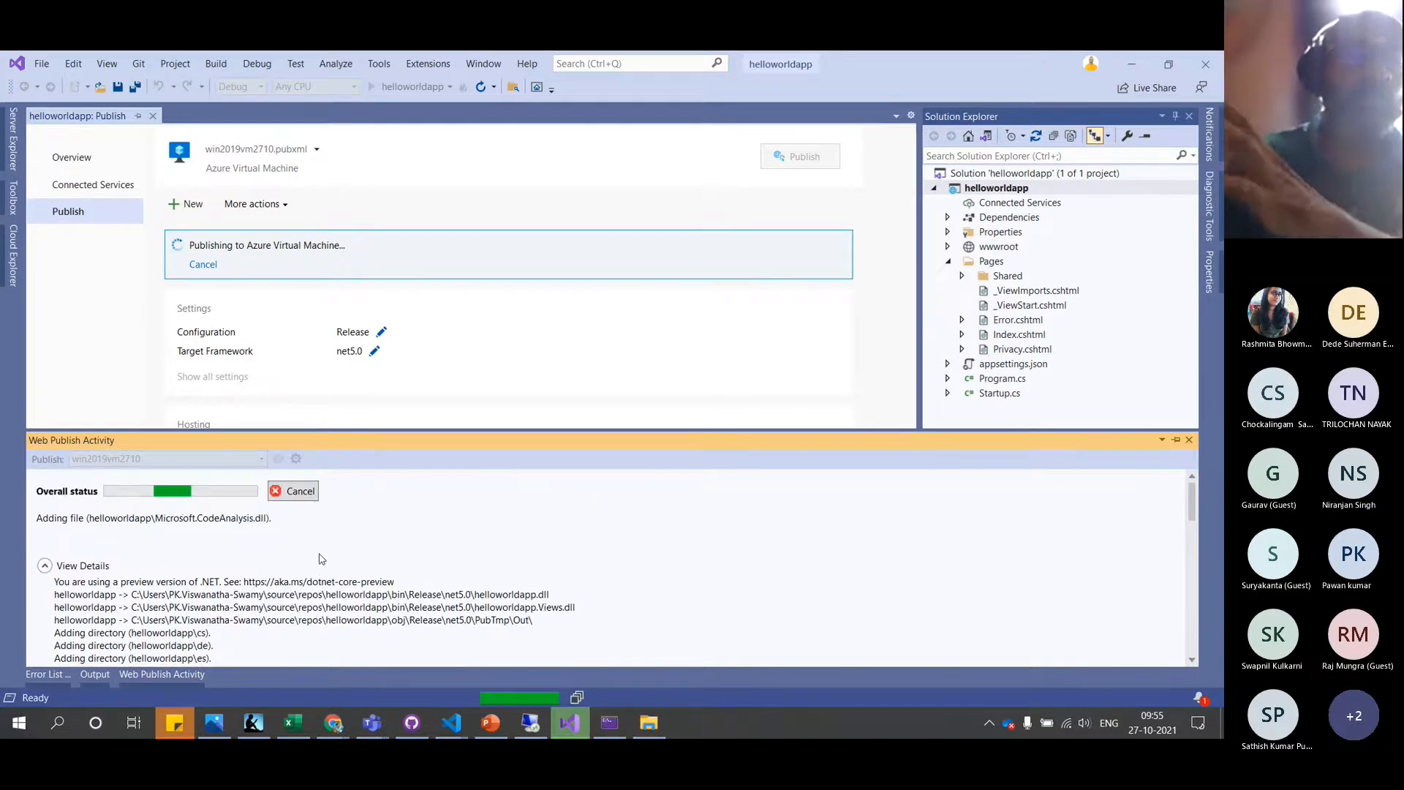
Check the build output and the remote server, confirming 'Publish succeeded'
click(97, 677)
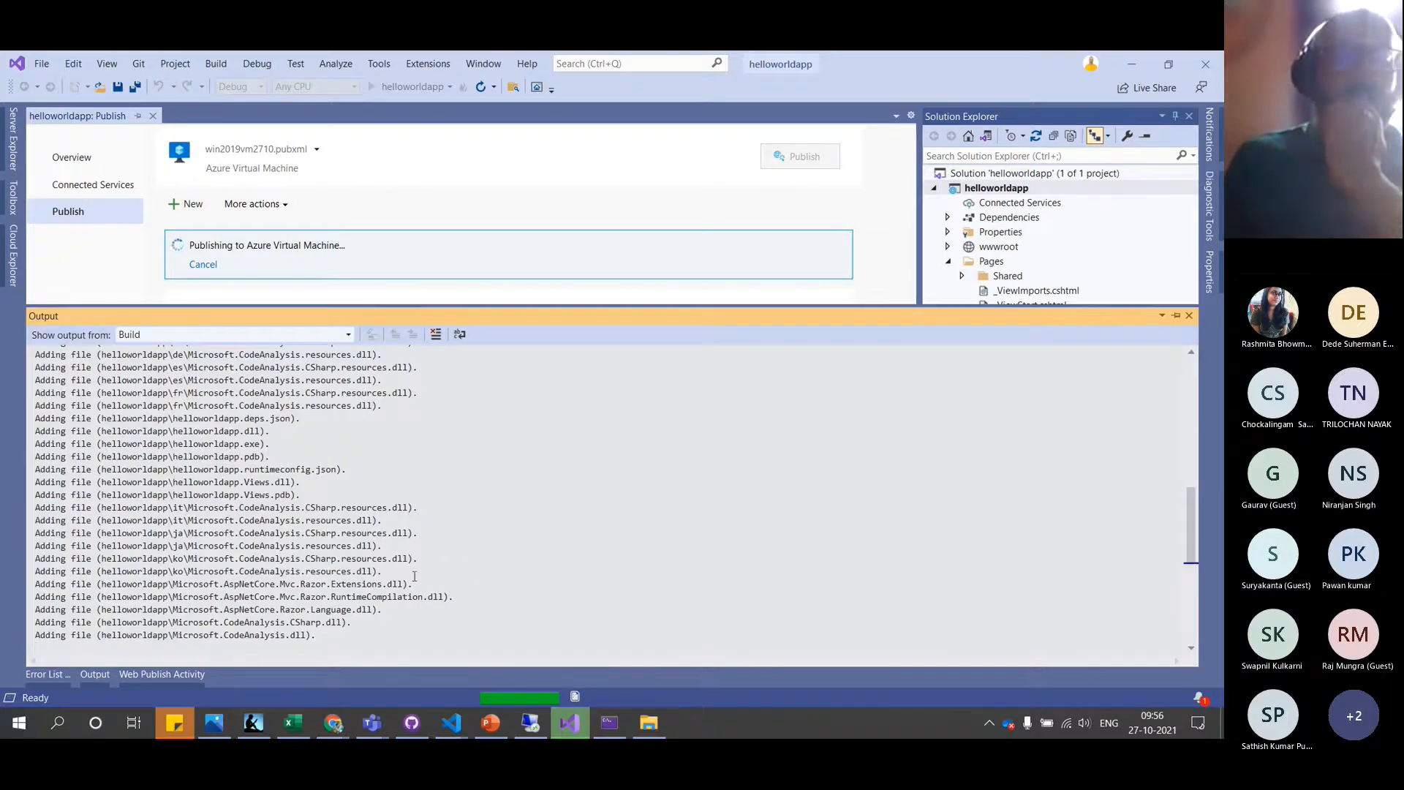
click(531, 723)
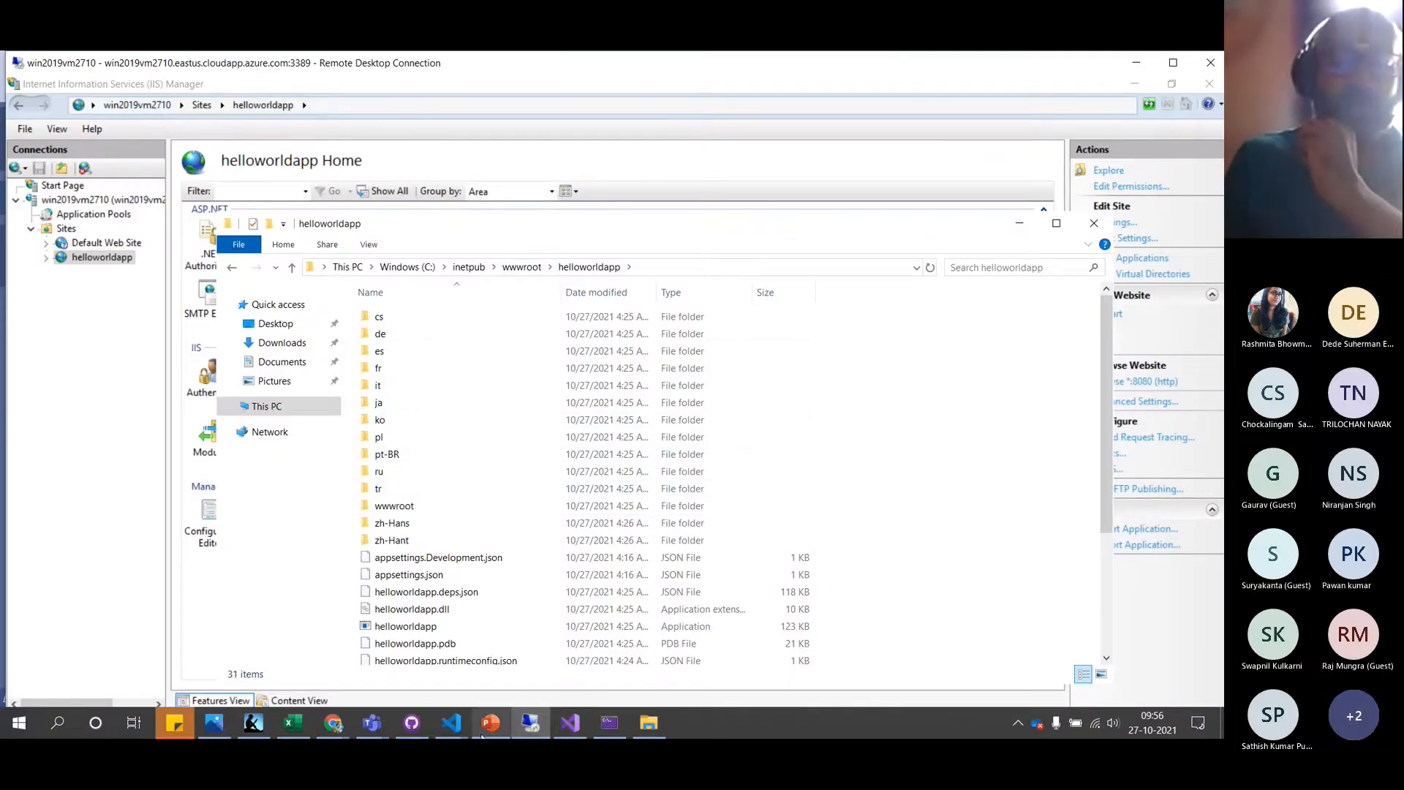
click(570, 722)
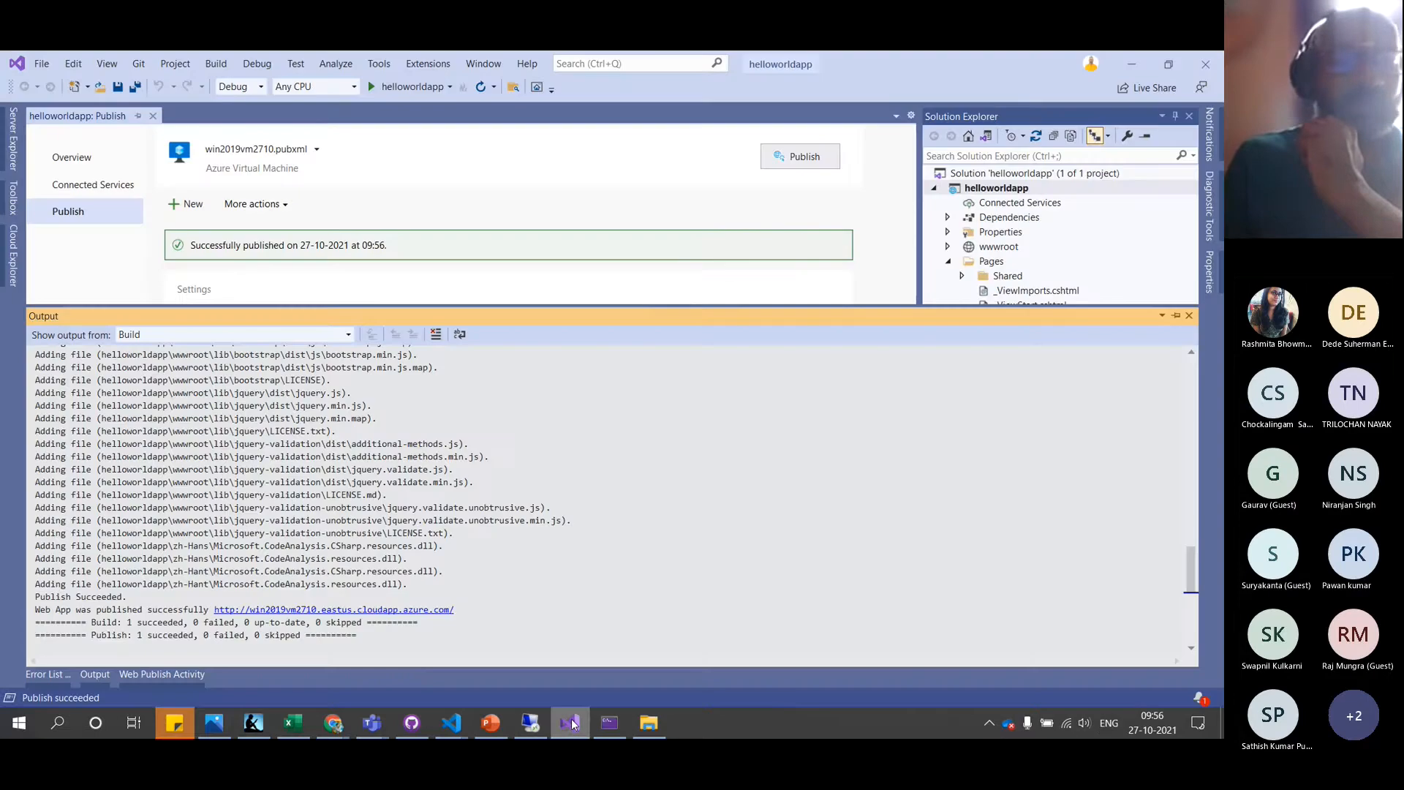
ctrl+click(437, 609)
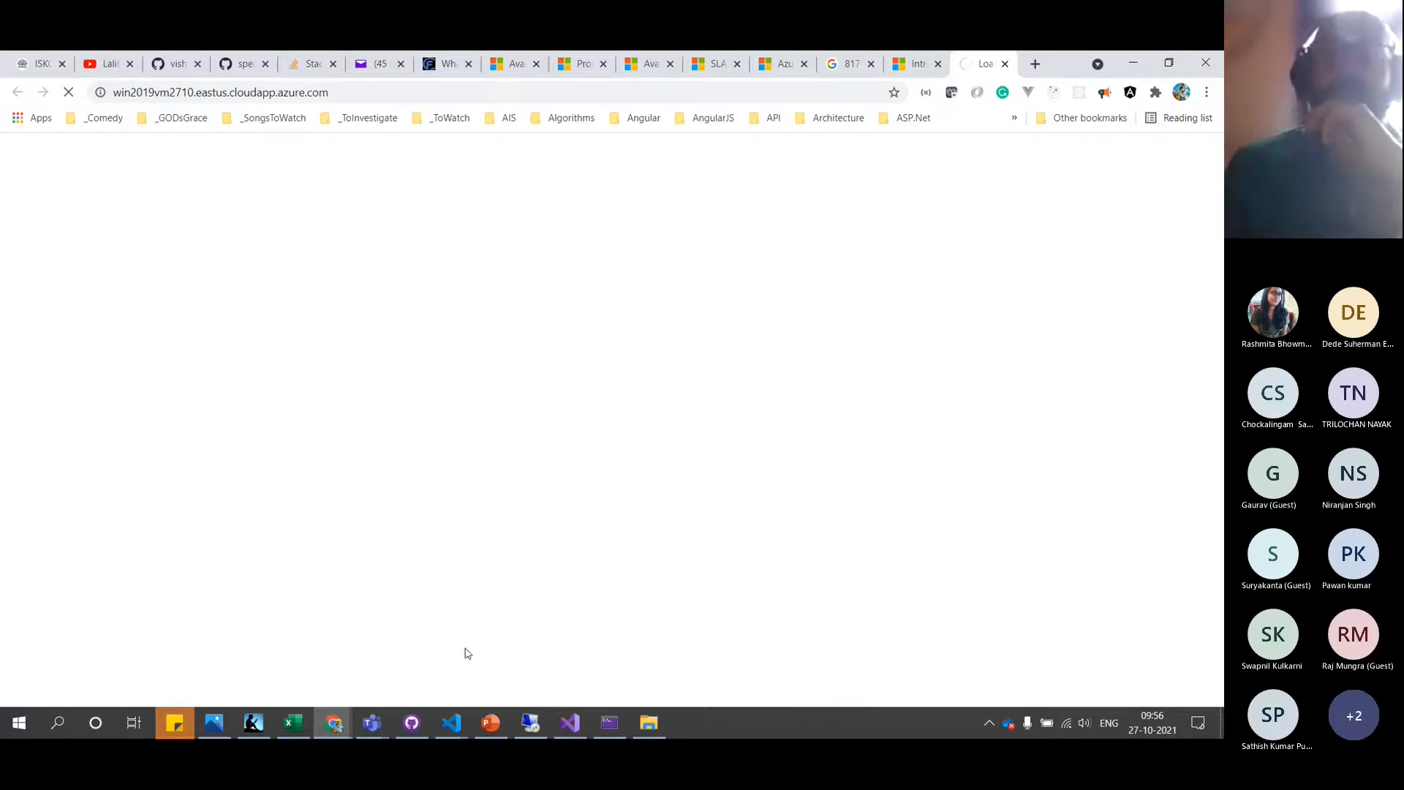
mouse_move(542, 727)
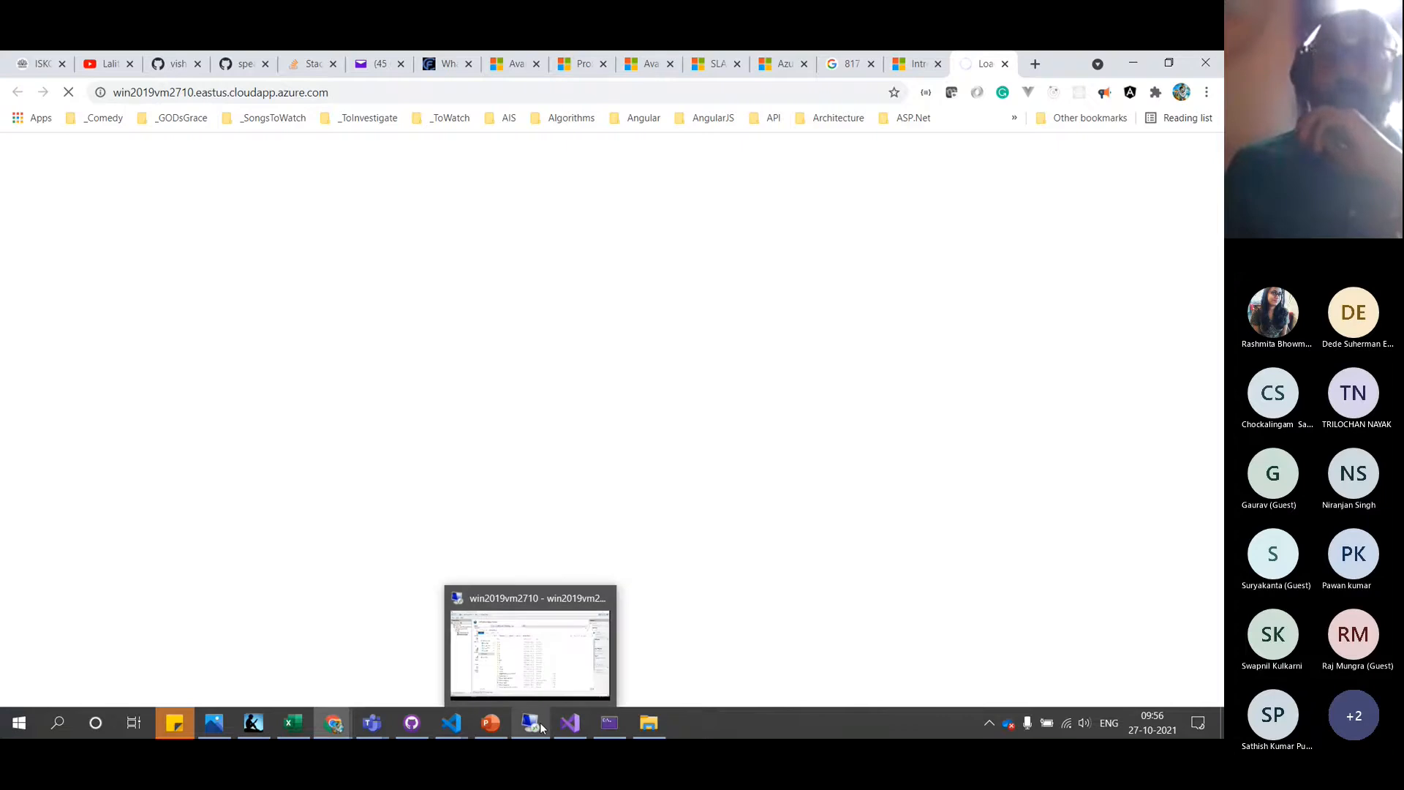
click(559, 643)
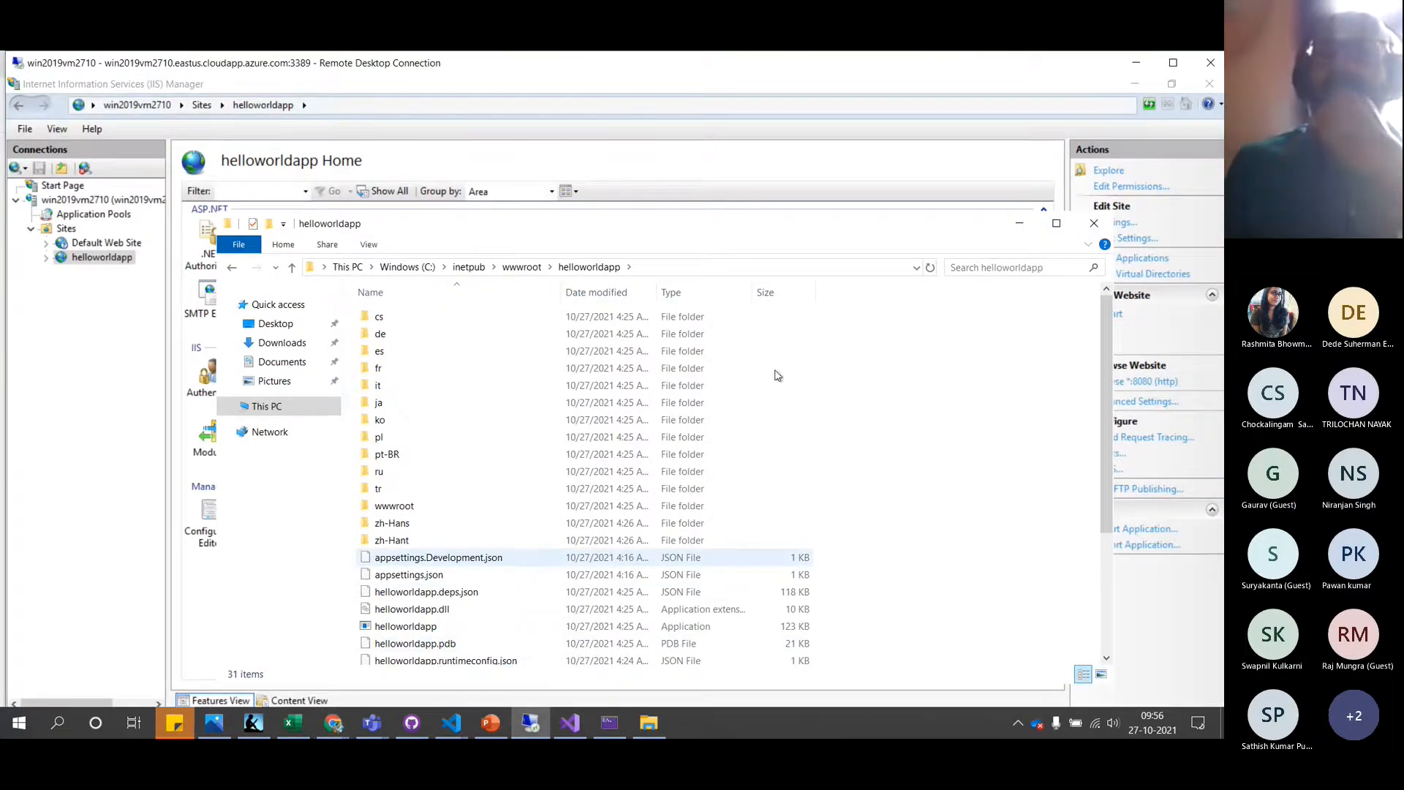
Maximize the helloworldapp folder and open its web.config in Notepad via Open with
click(1056, 225)
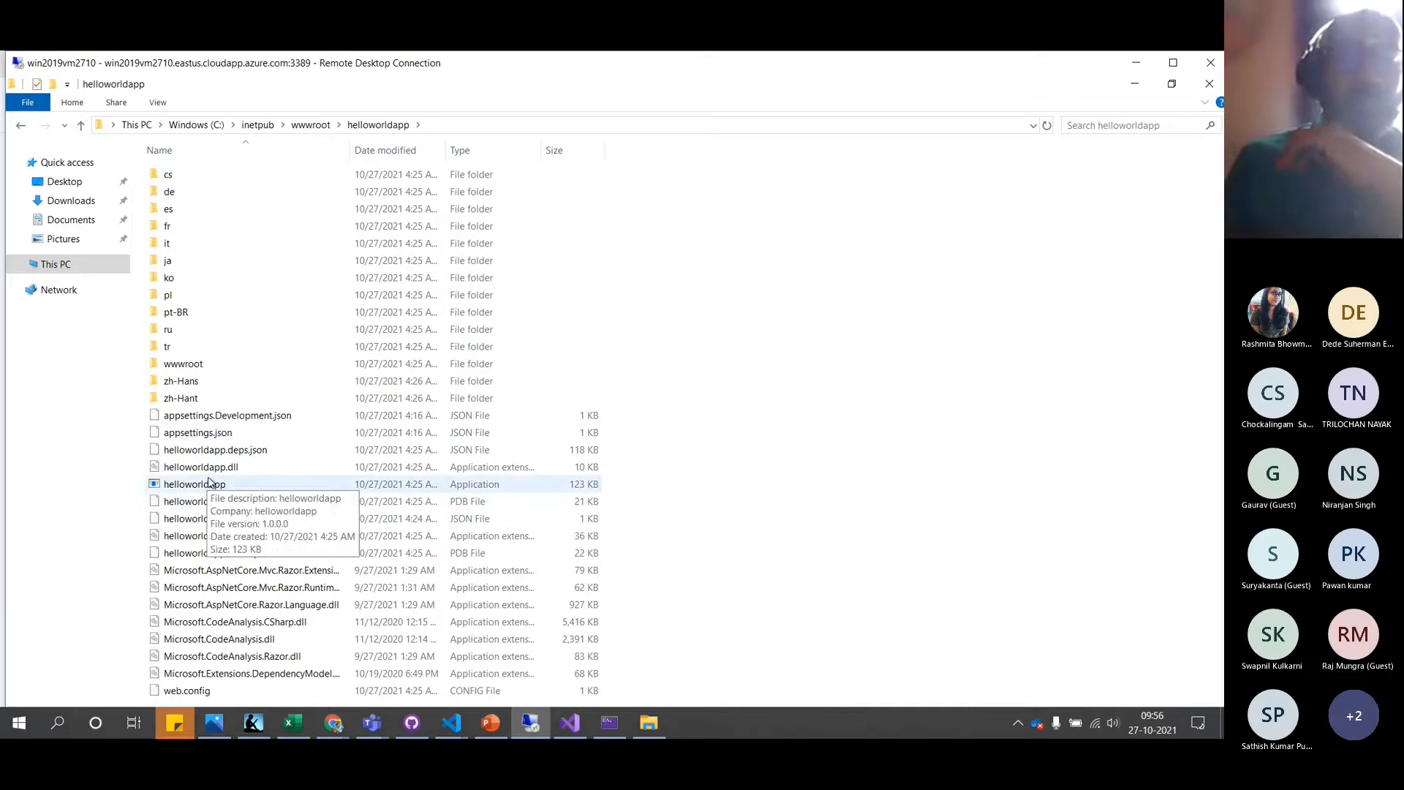
click(194, 693)
right_click(194, 696)
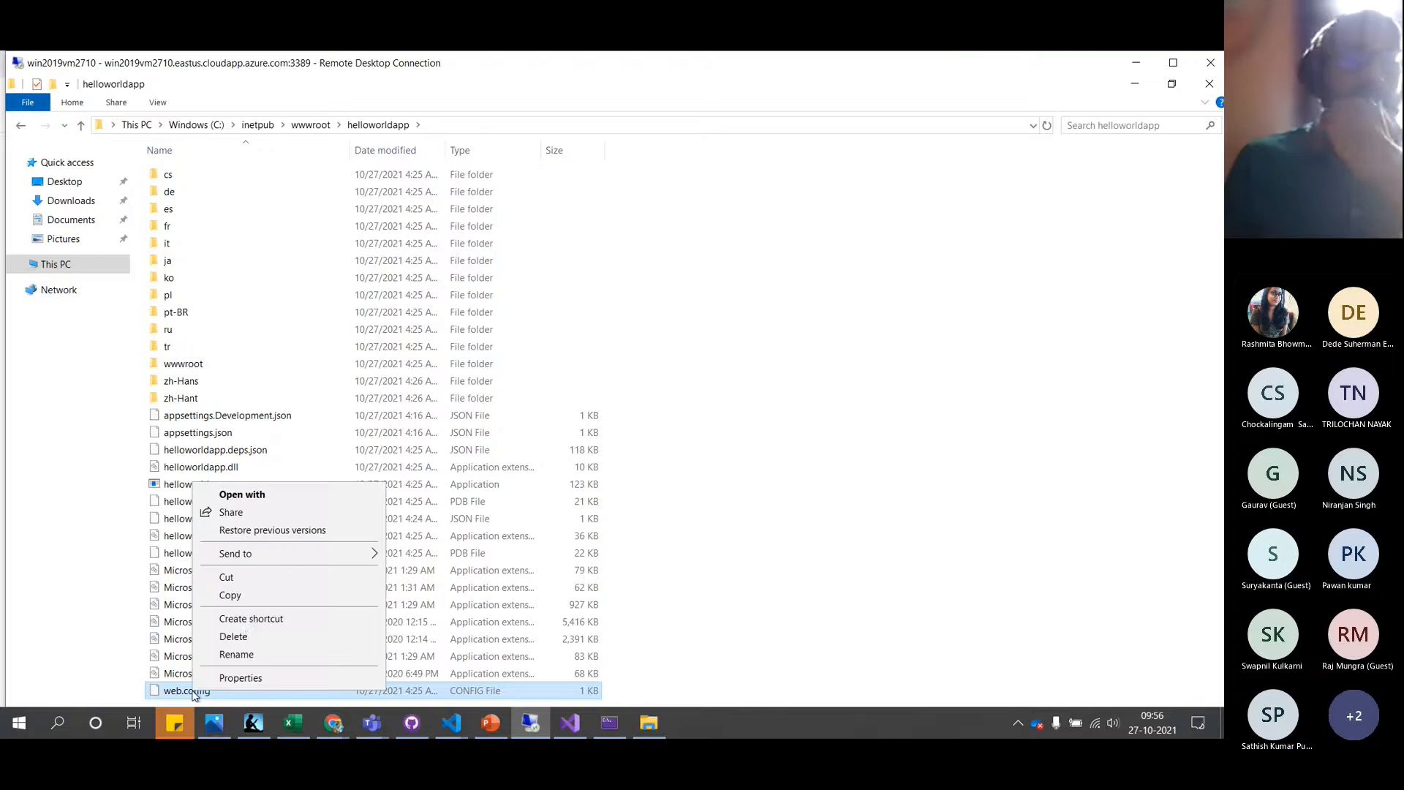
click(300, 495)
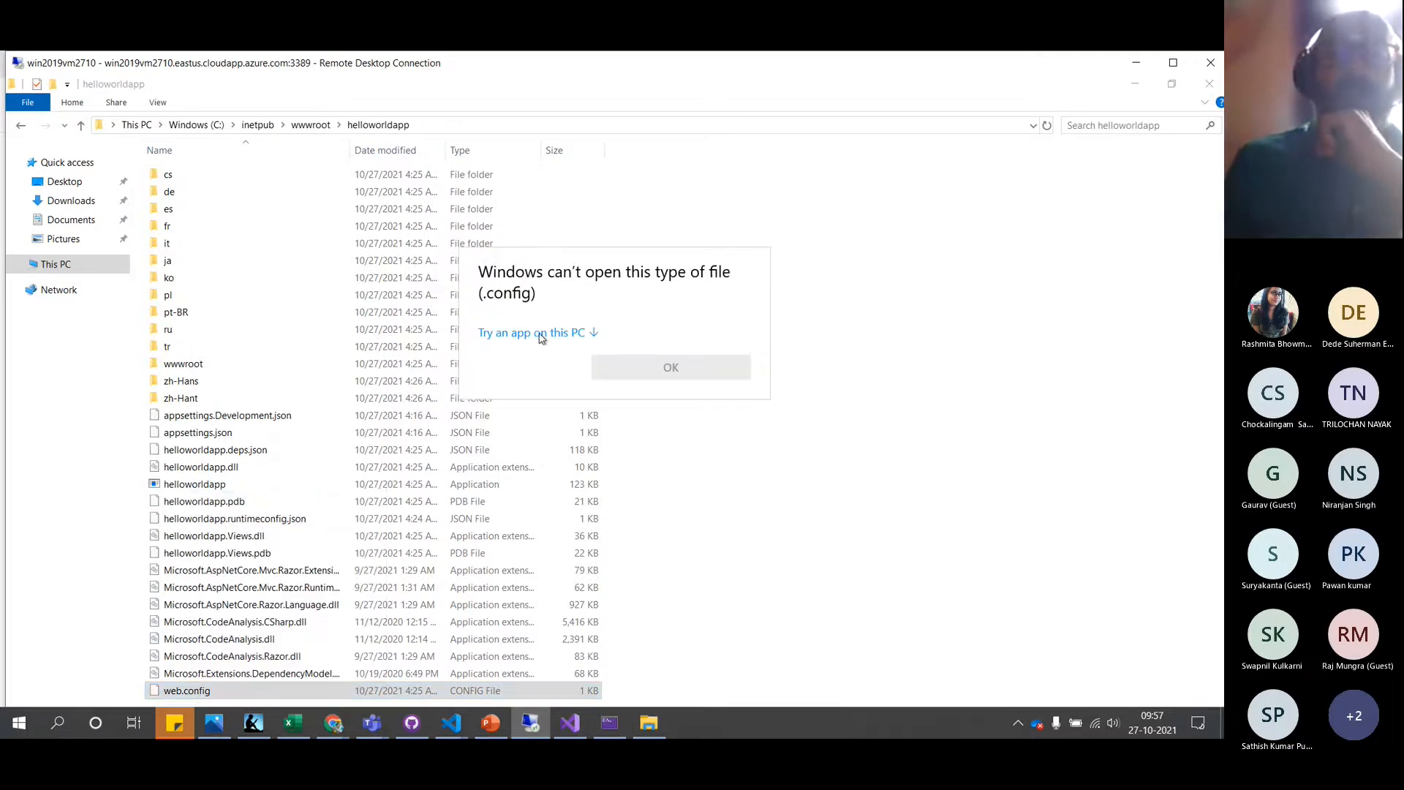
click(540, 335)
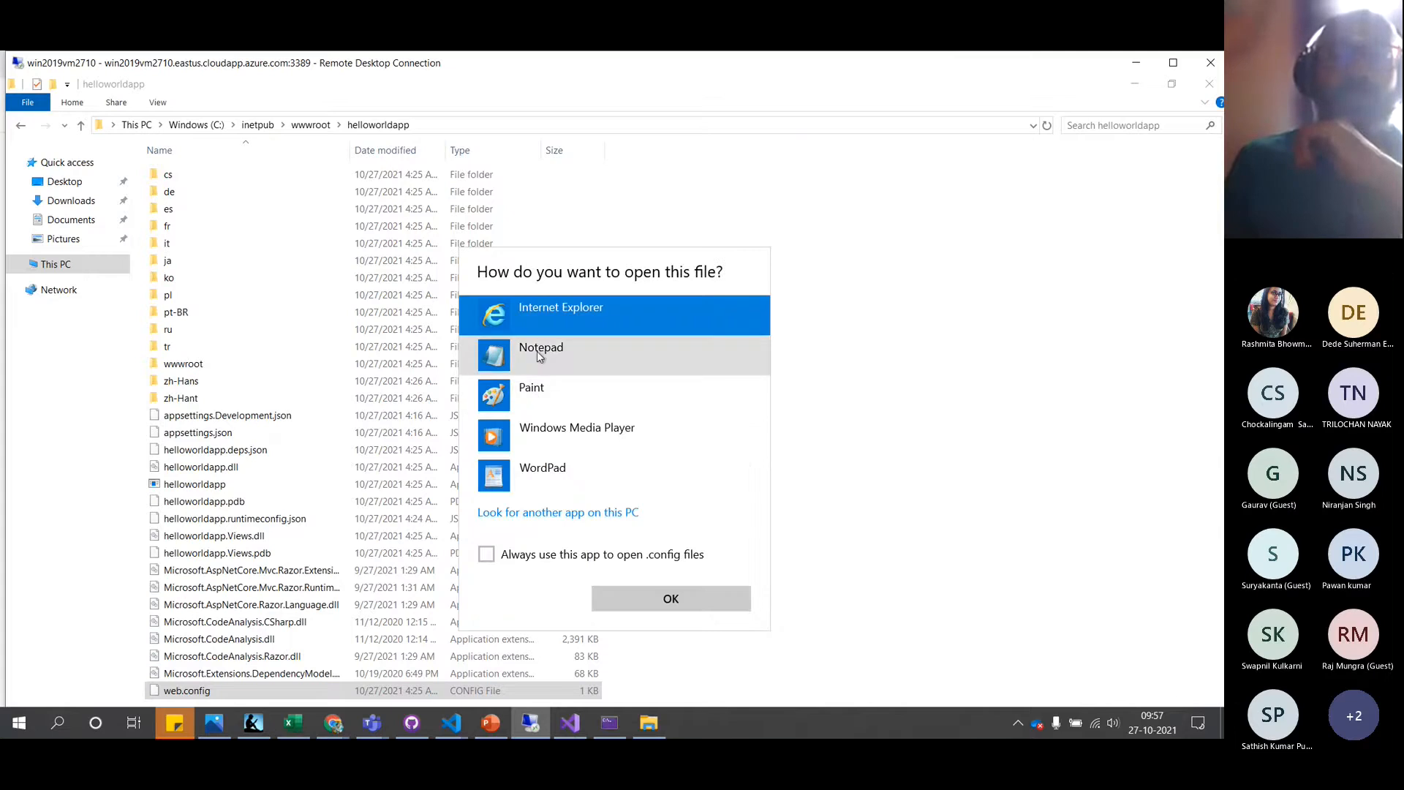
click(537, 351)
click(673, 598)
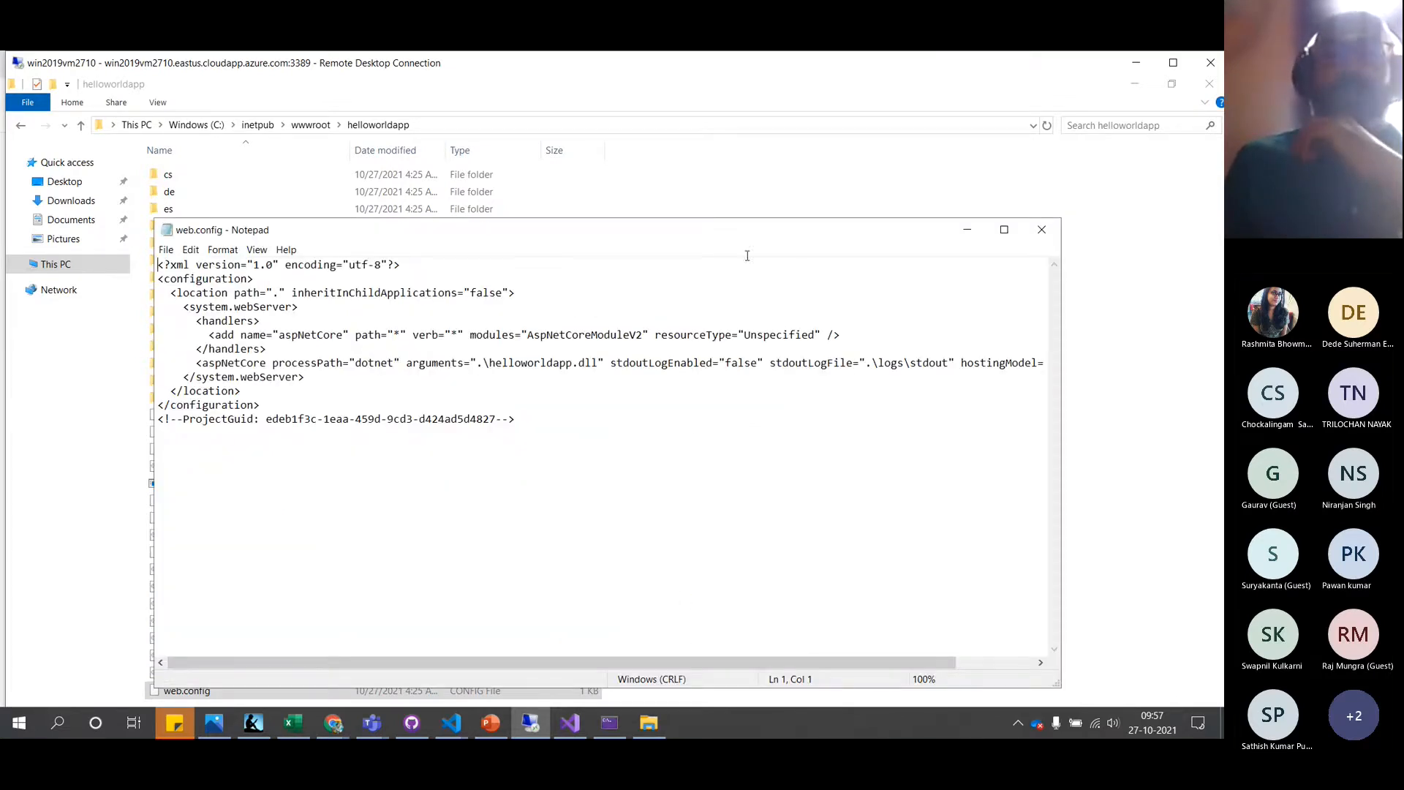
Maximize Notepad to read web.config's aspNetCore handler settings, then close it
double_click(753, 235)
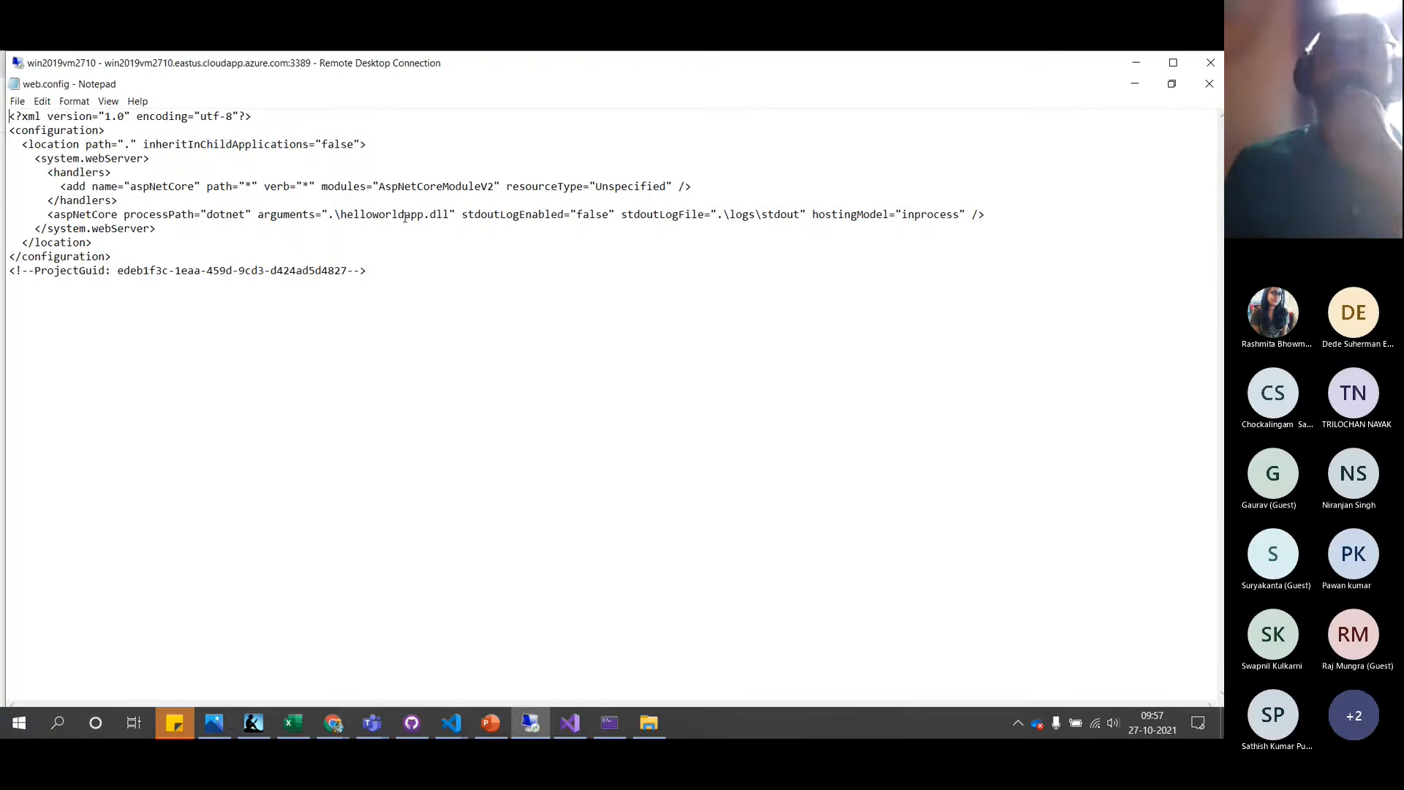
click(1209, 85)
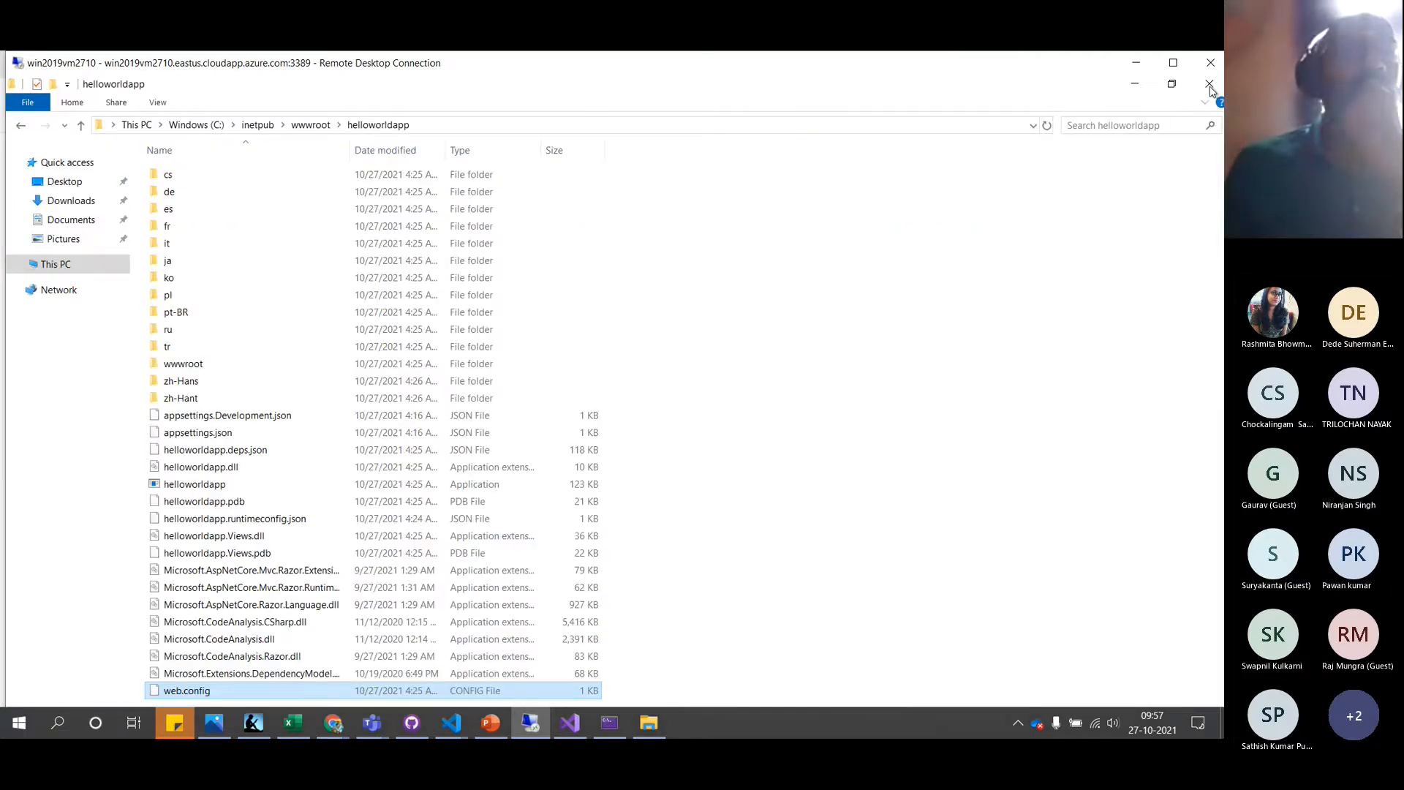
key(alt+Tab)
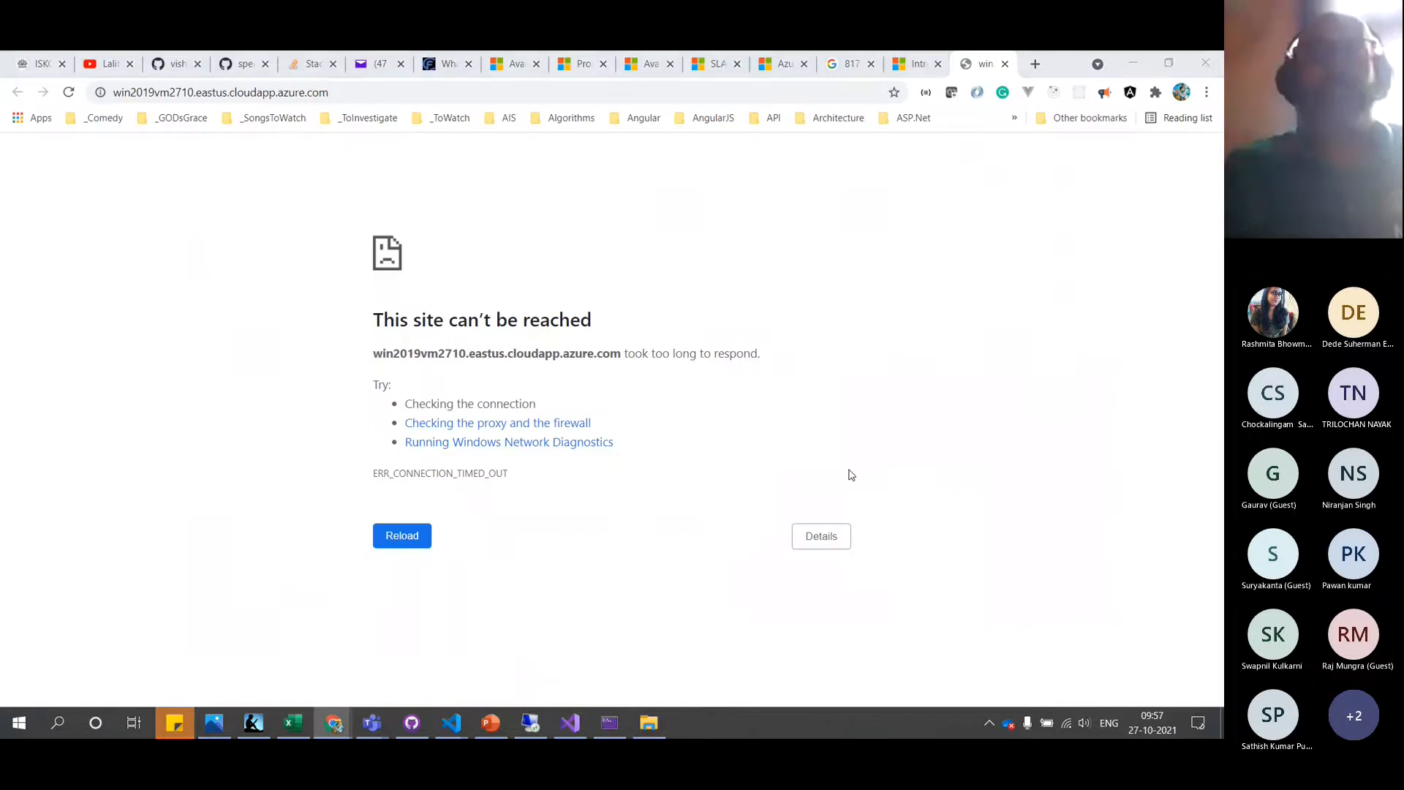
Maximize the remote session and browse Default Web Site via Manage Website > Browse in IIS Manager
key(alt+Tab)
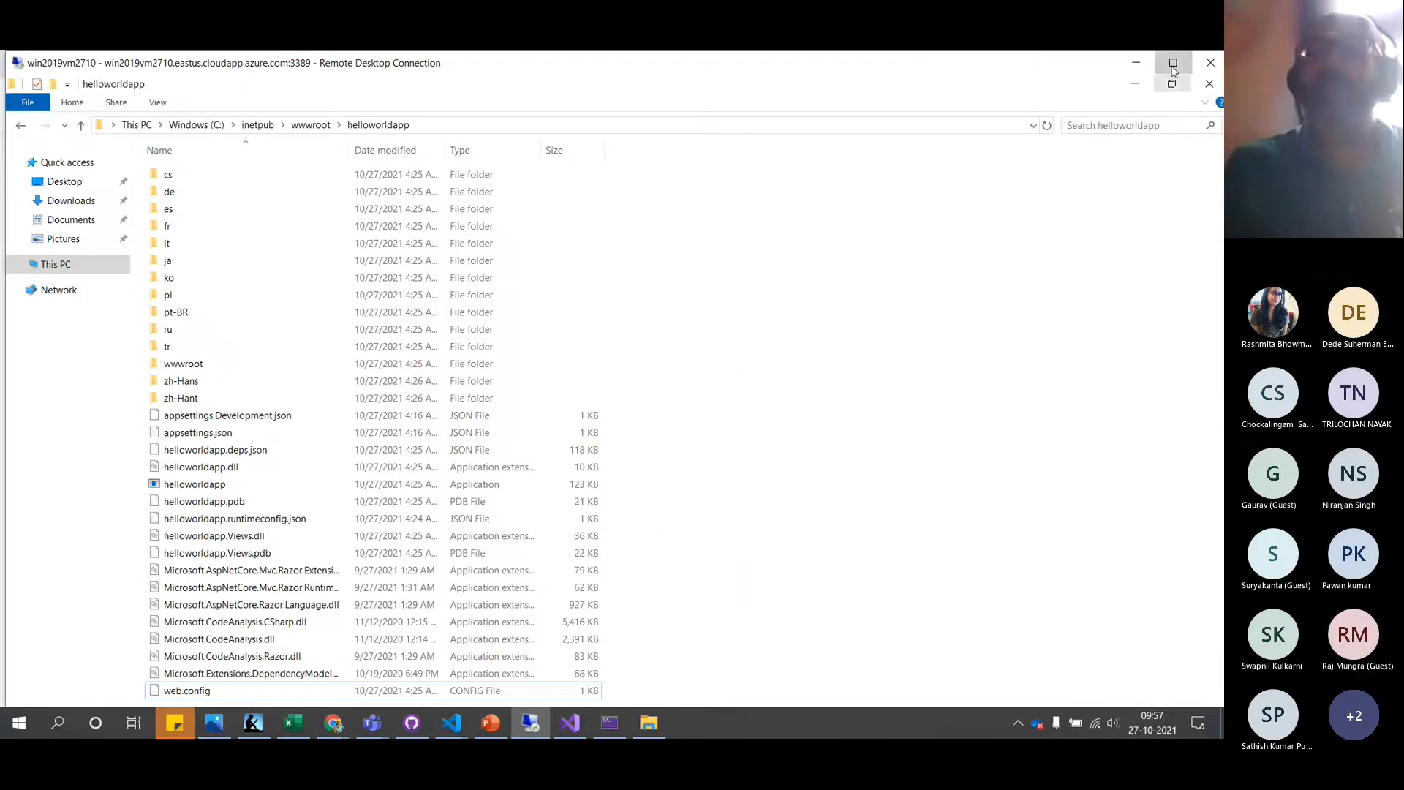
click(1173, 63)
key(alt+Tab)
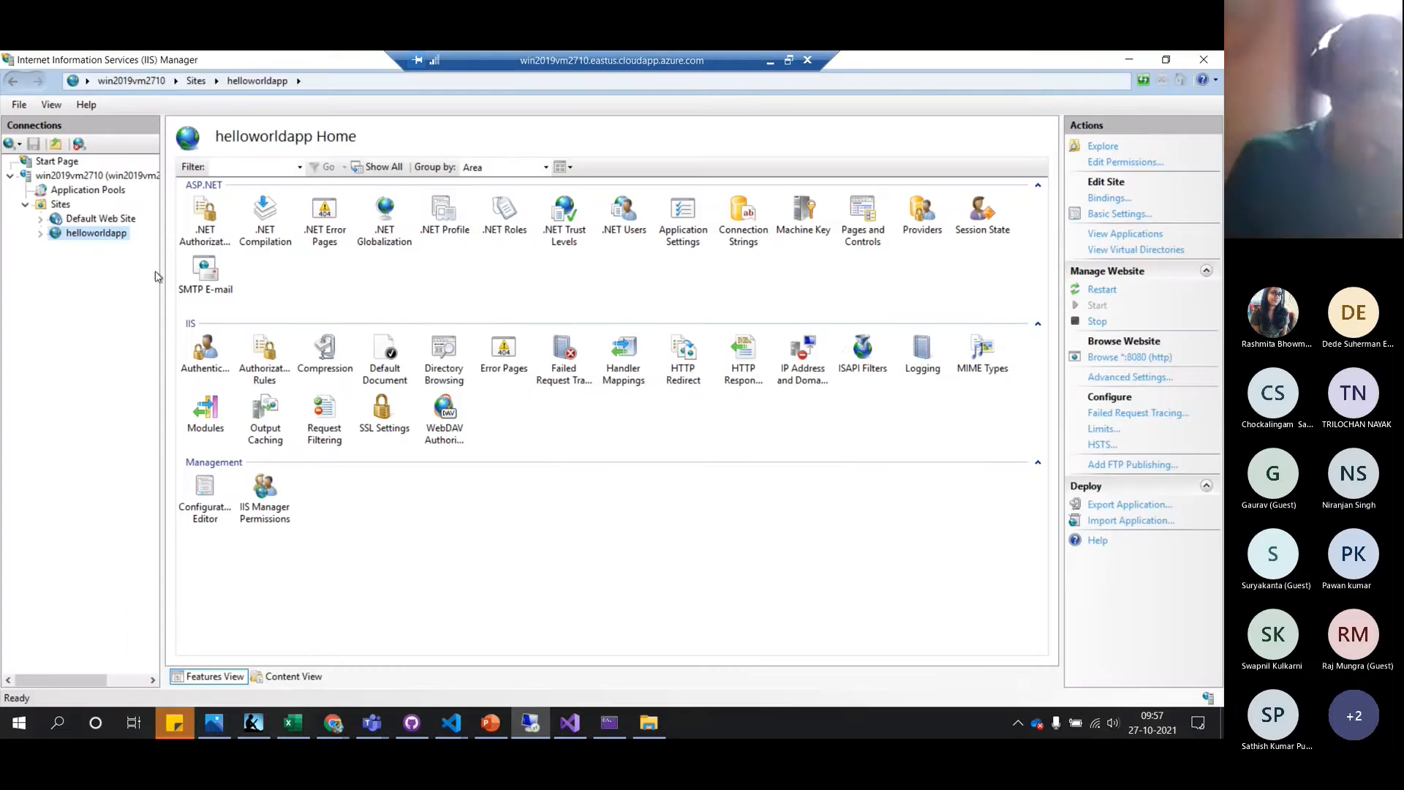
click(91, 219)
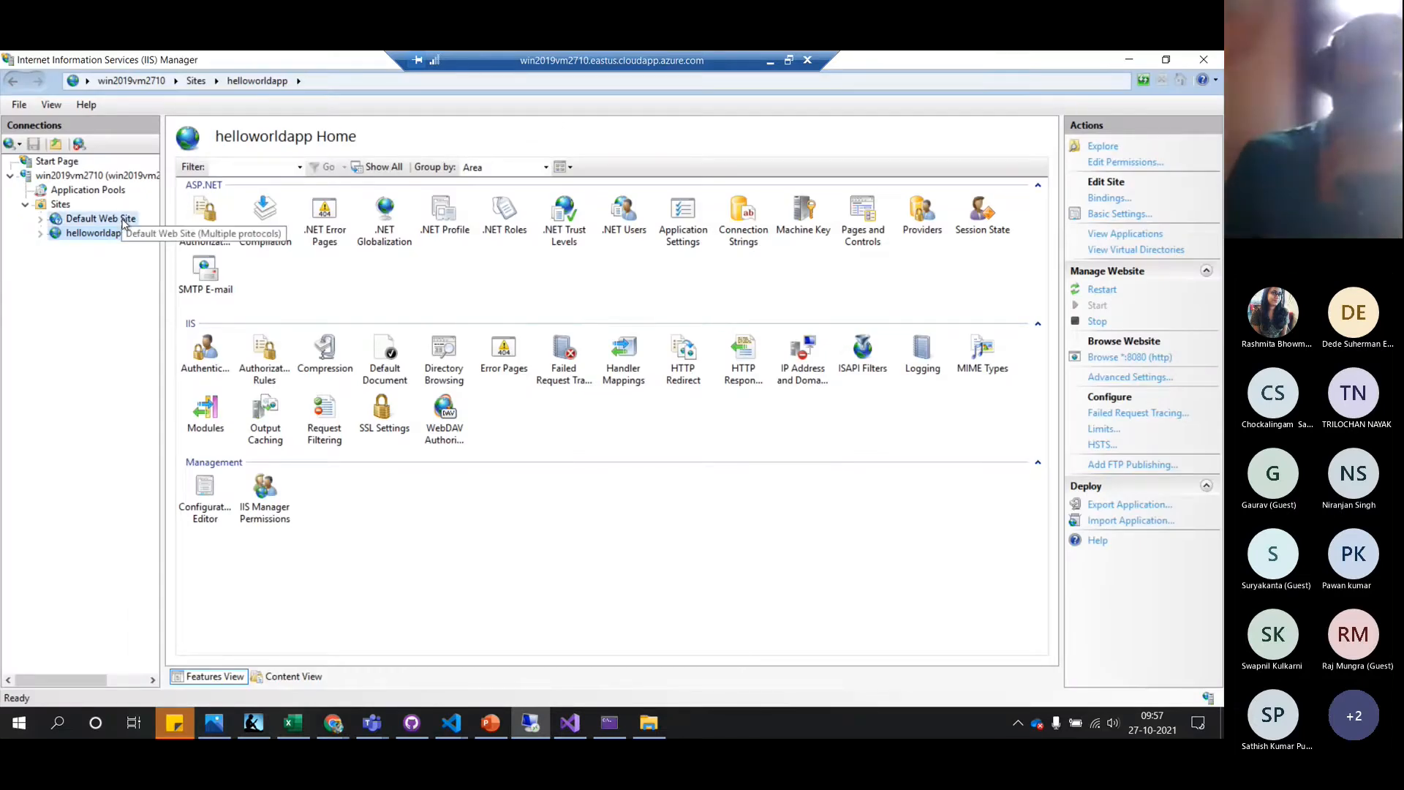
right_click(124, 222)
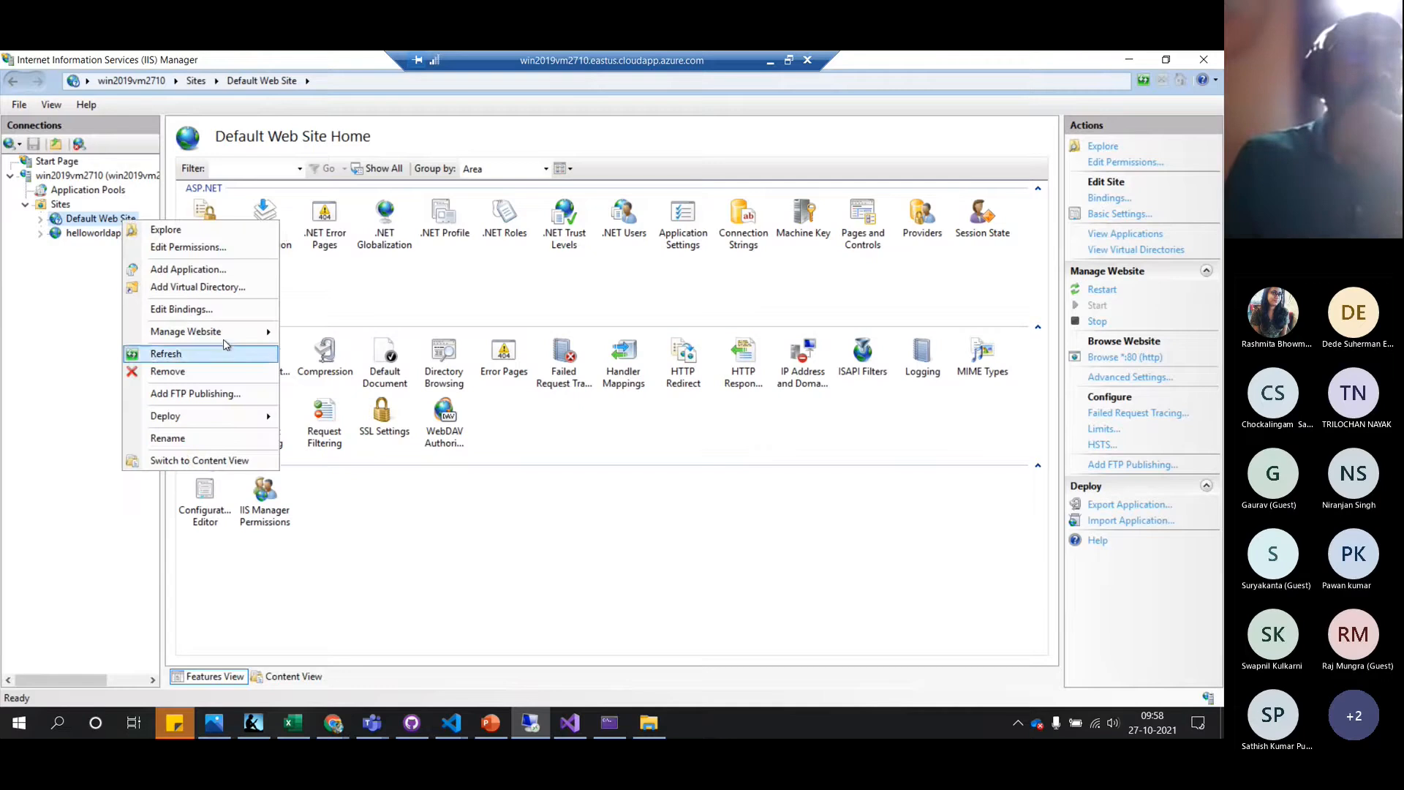
mouse_move(232, 335)
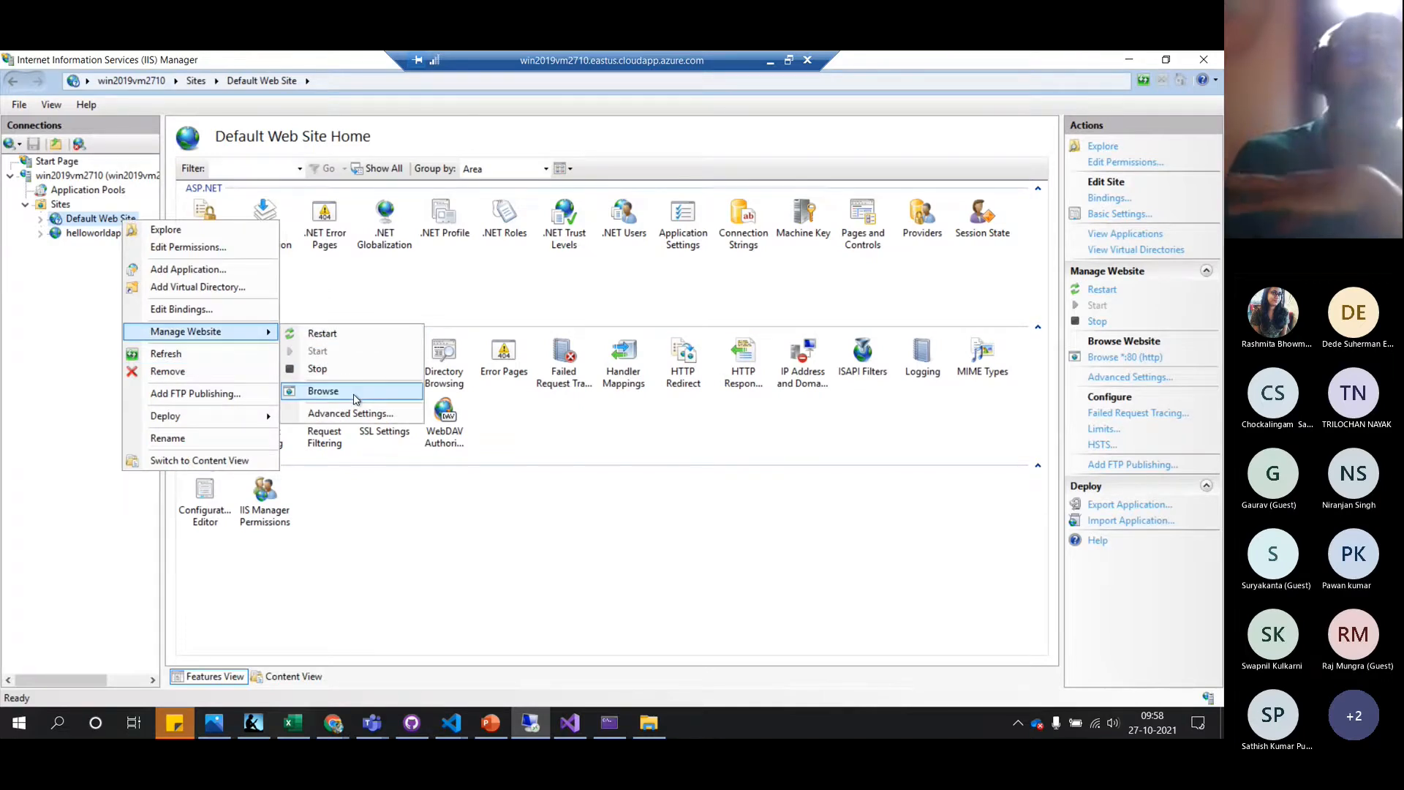
click(355, 398)
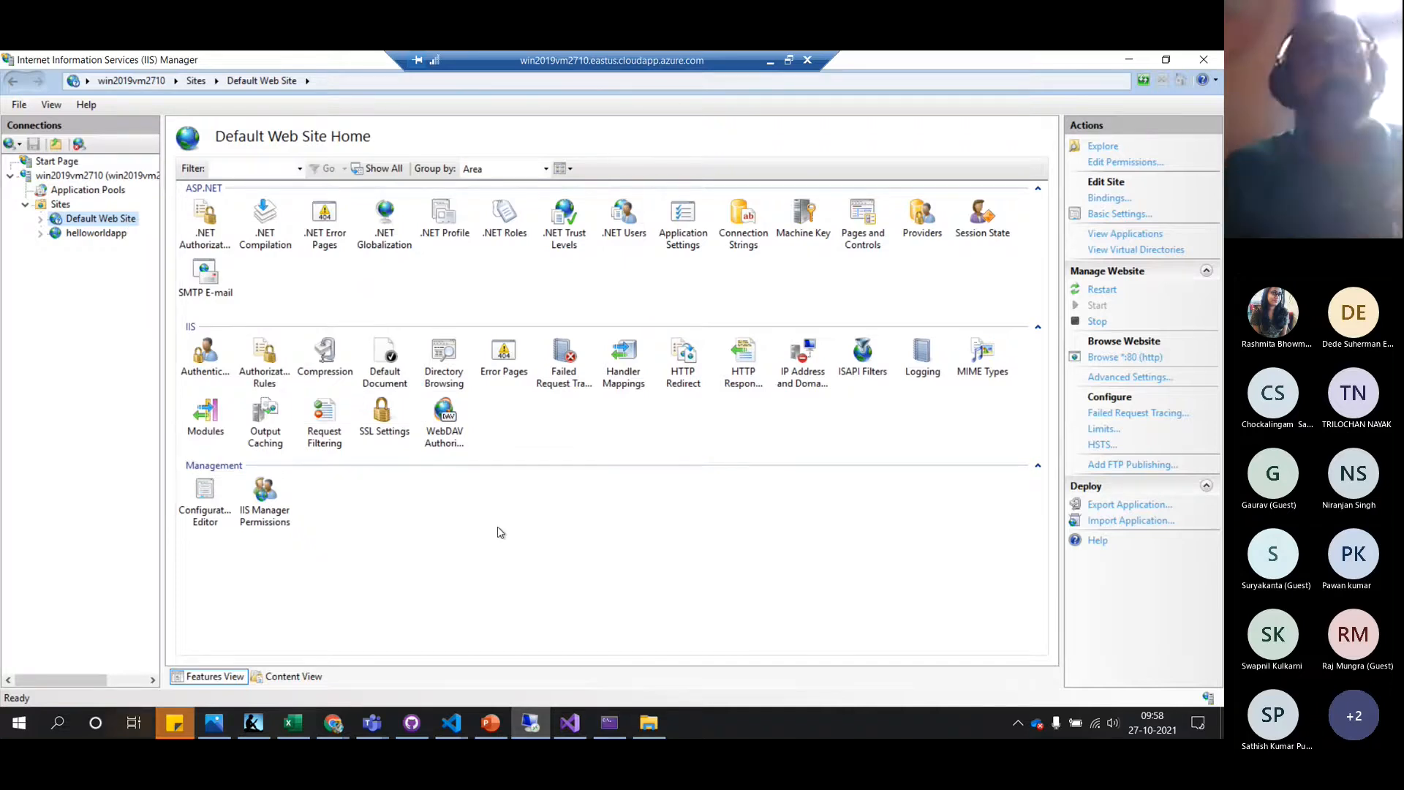
key(alt+Tab)
key(alt+Tab)
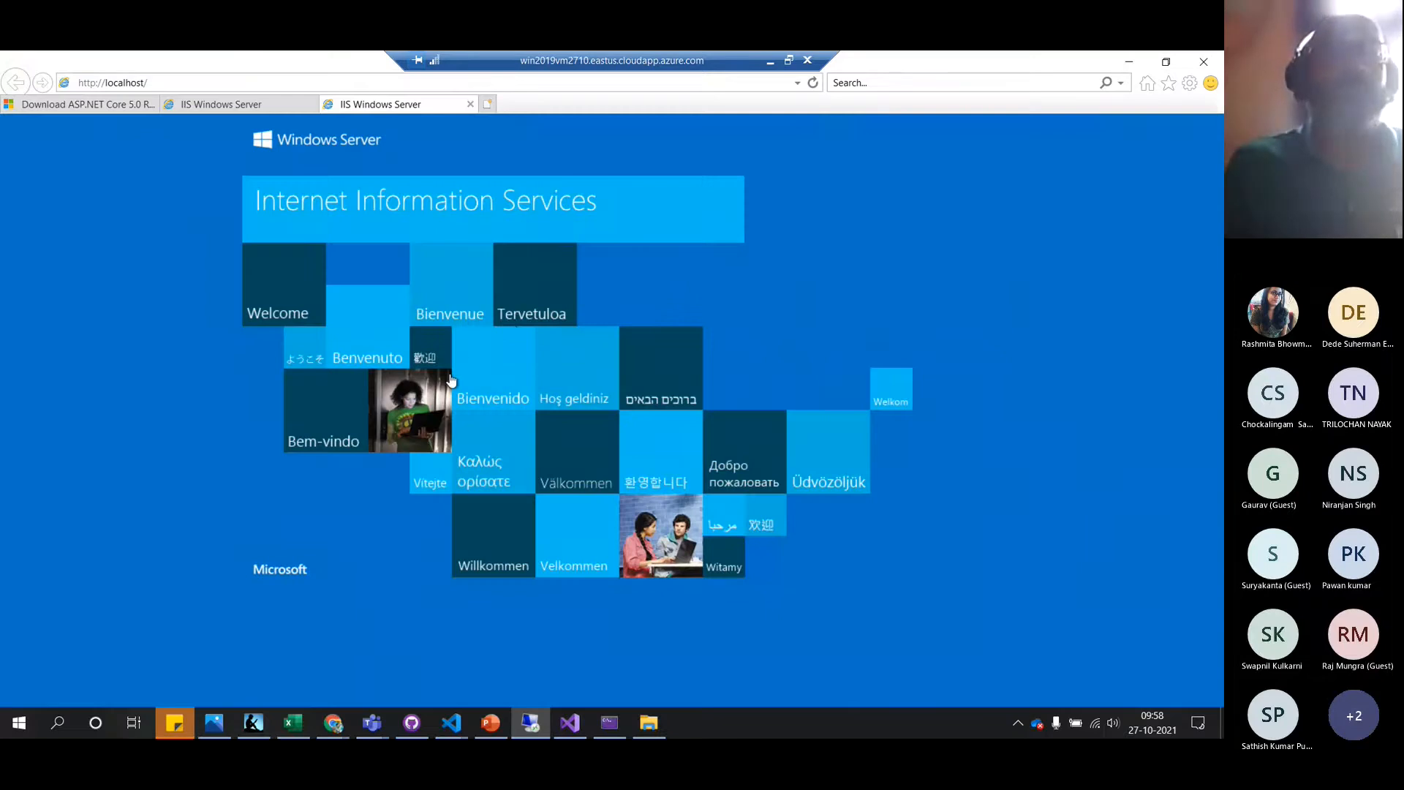
key(alt+Tab)
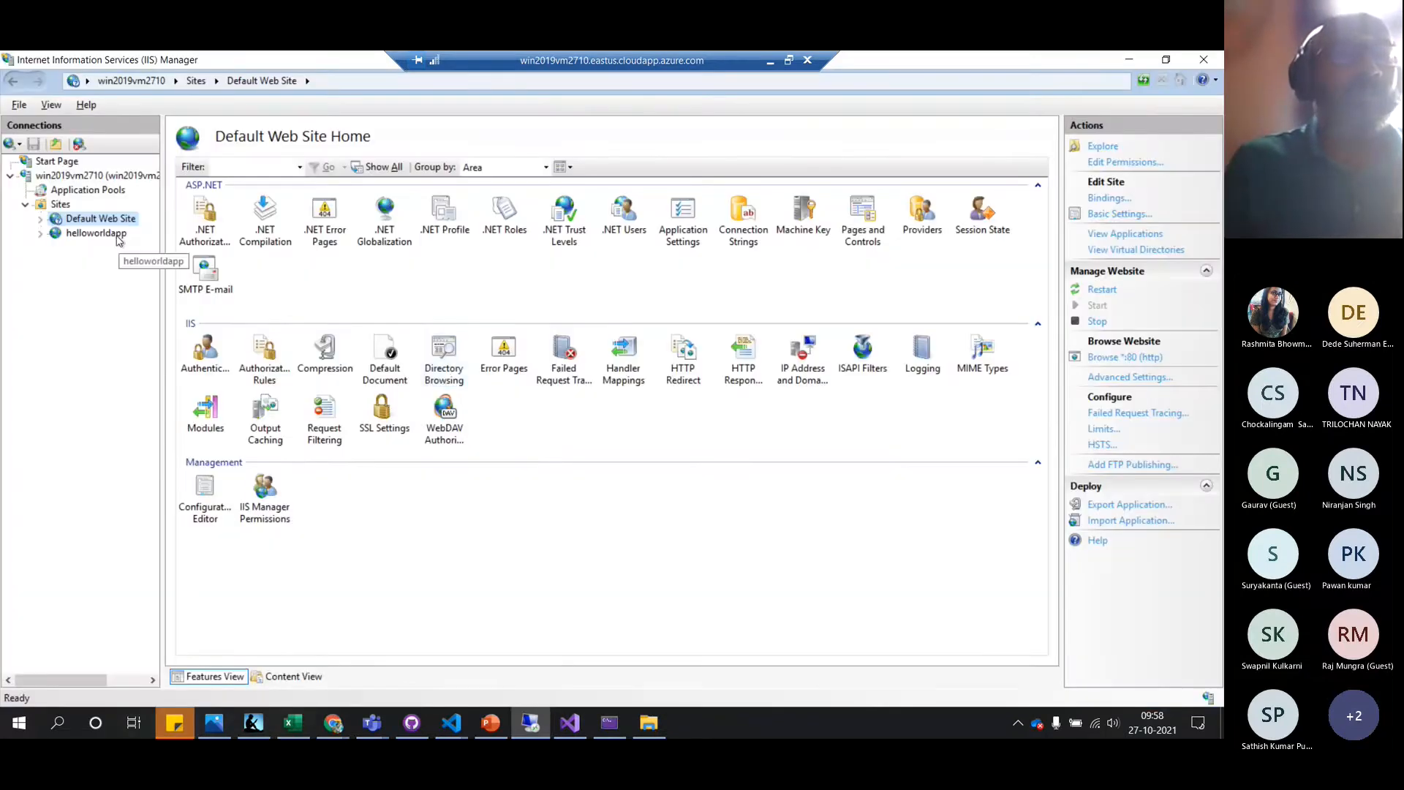
click(117, 235)
right_click(117, 235)
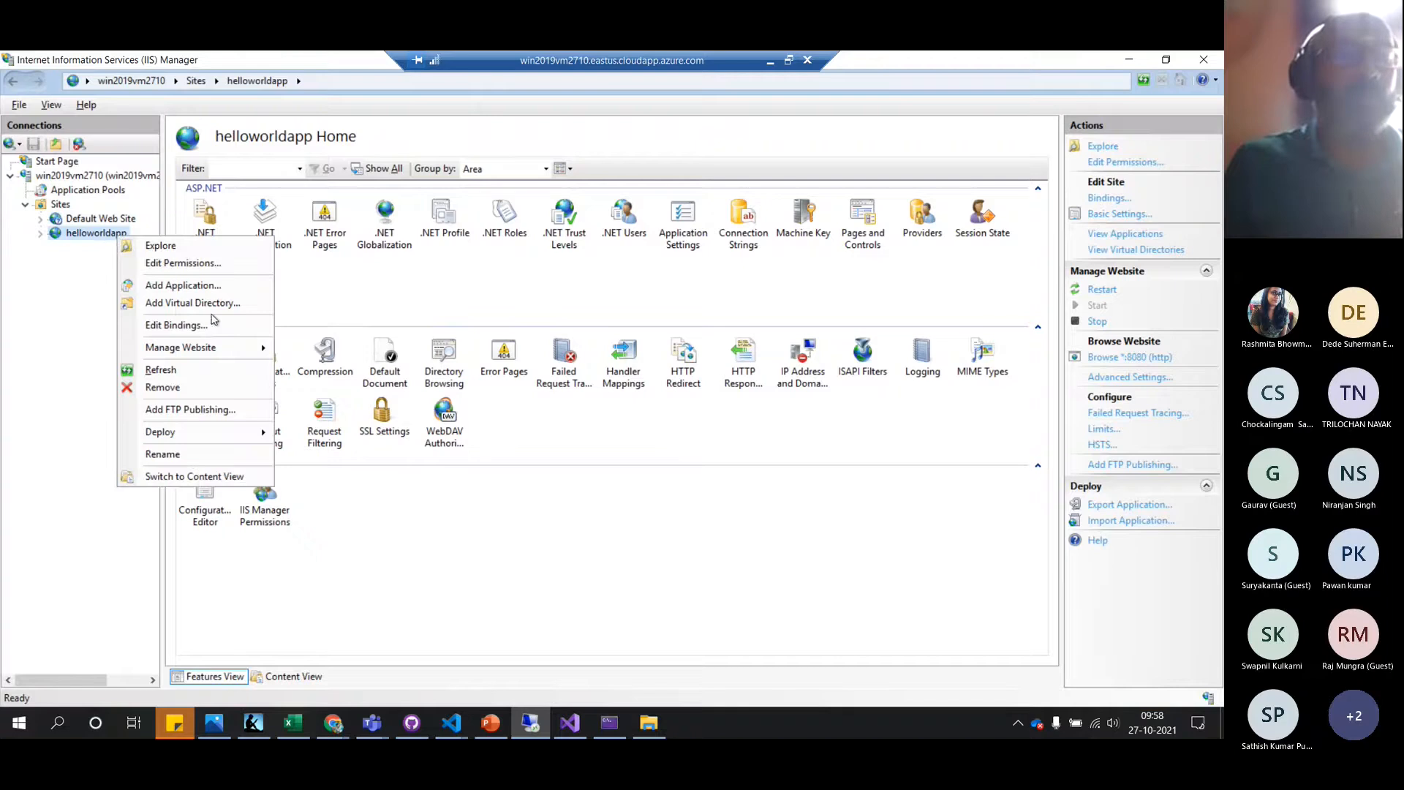
mouse_move(218, 348)
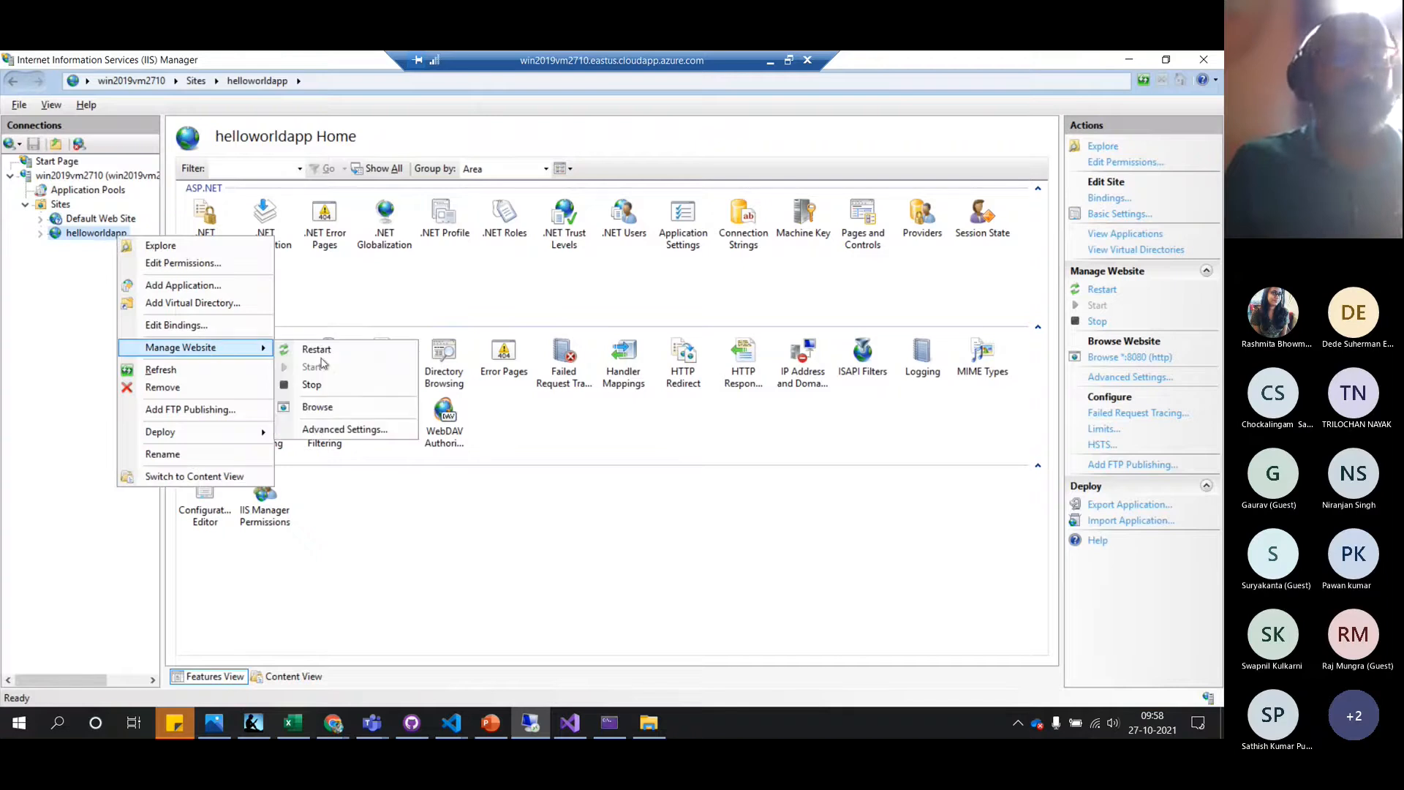
click(329, 417)
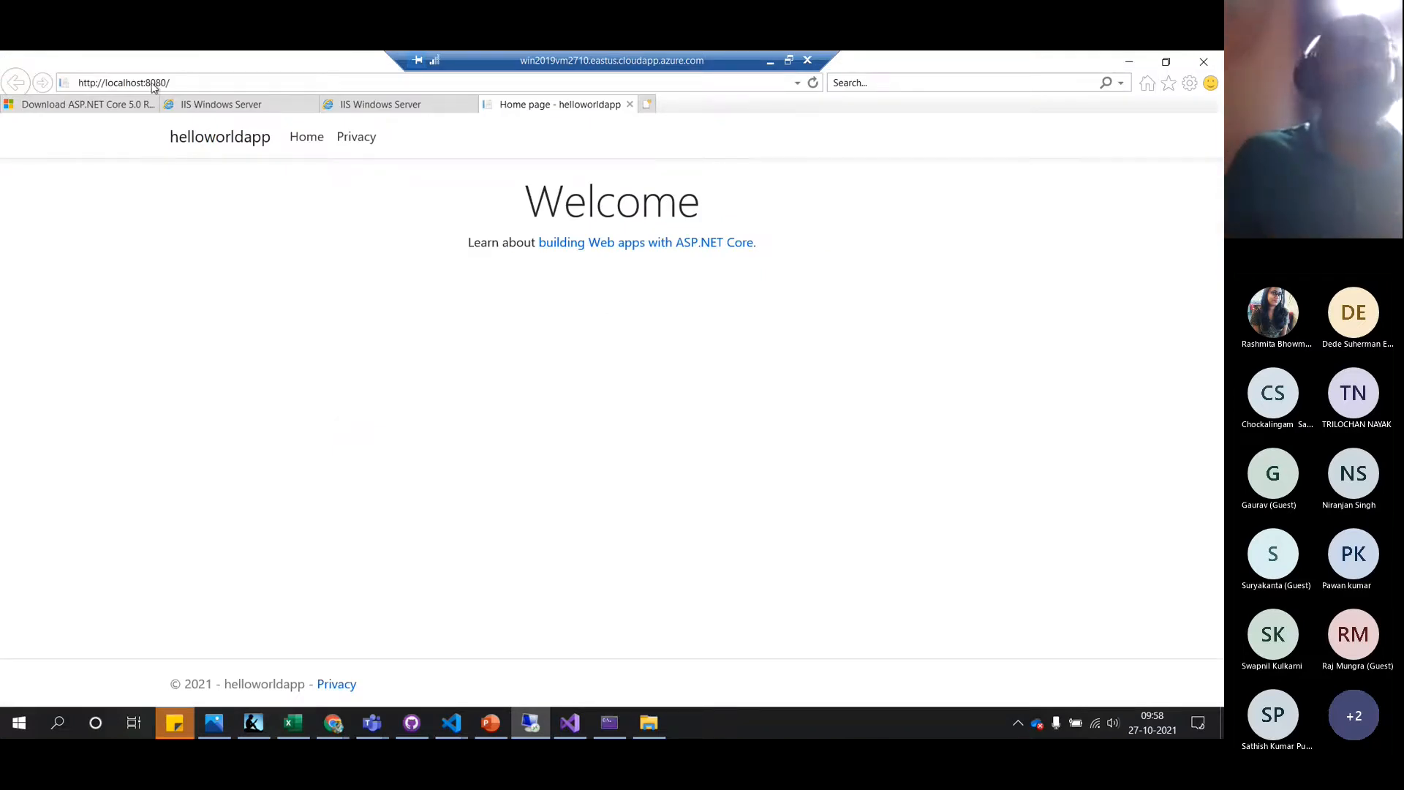
click(788, 60)
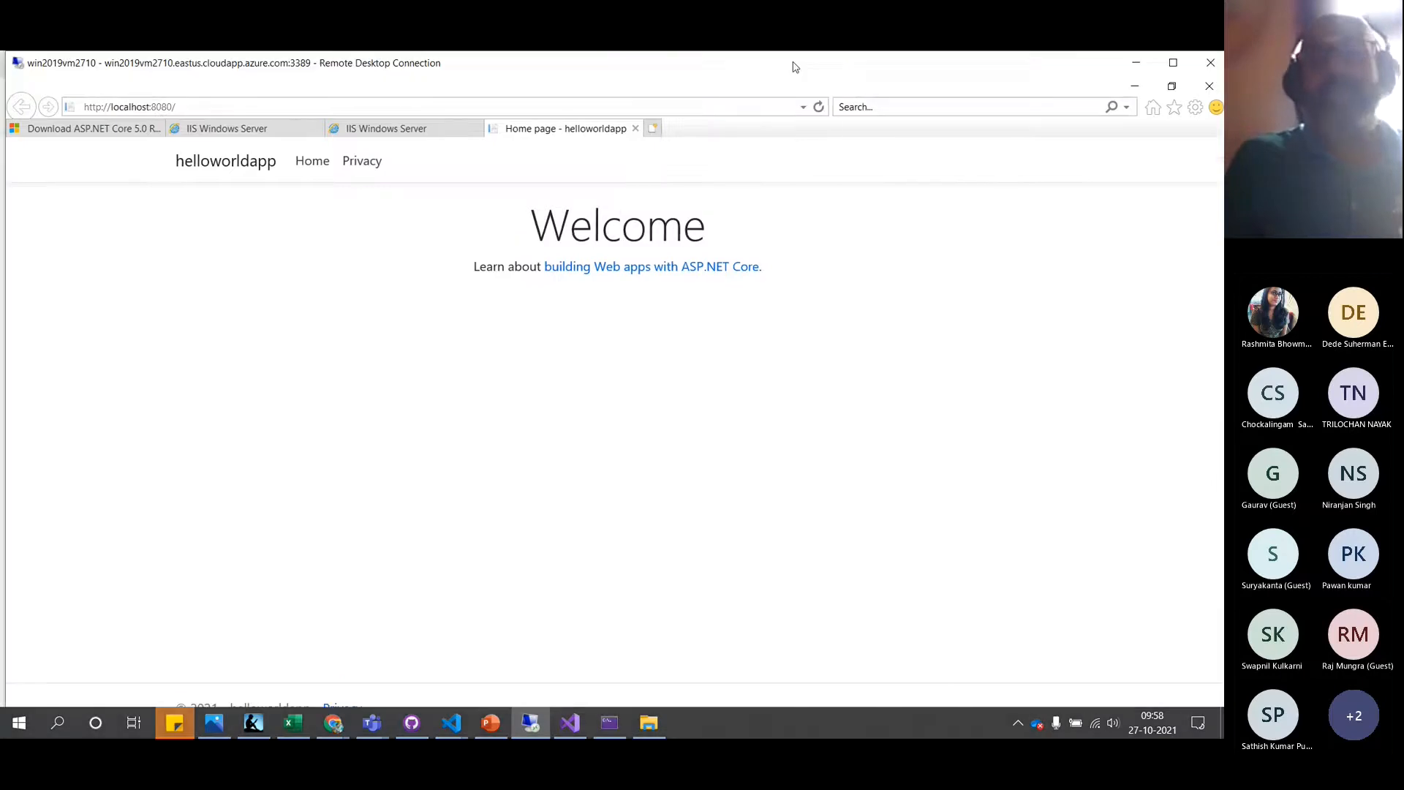
Load helloworldapp in Chrome at win2019vm2710.eastus.cloudapp.azure.com:8080
mouse_move(334, 724)
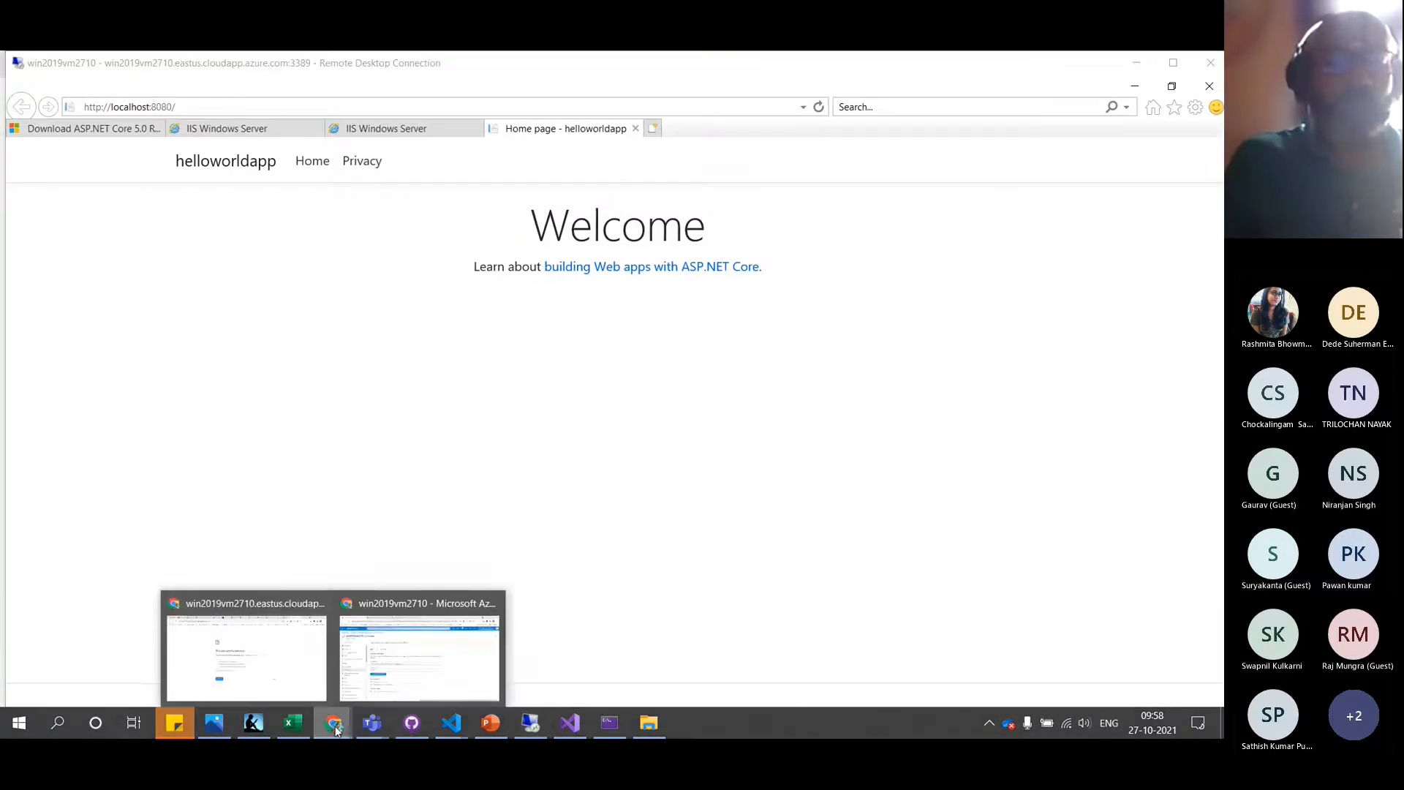
click(266, 659)
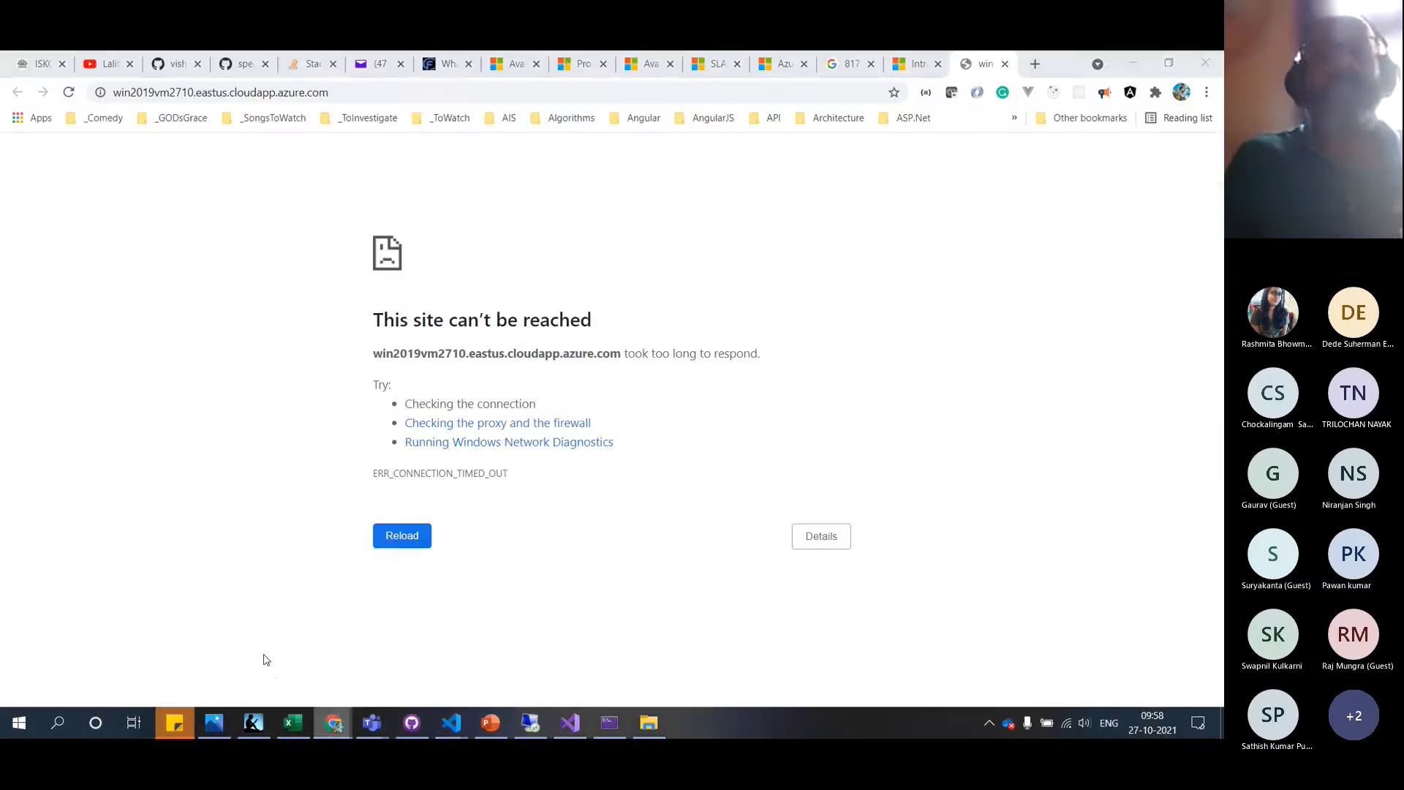
click(390, 90)
click(391, 90)
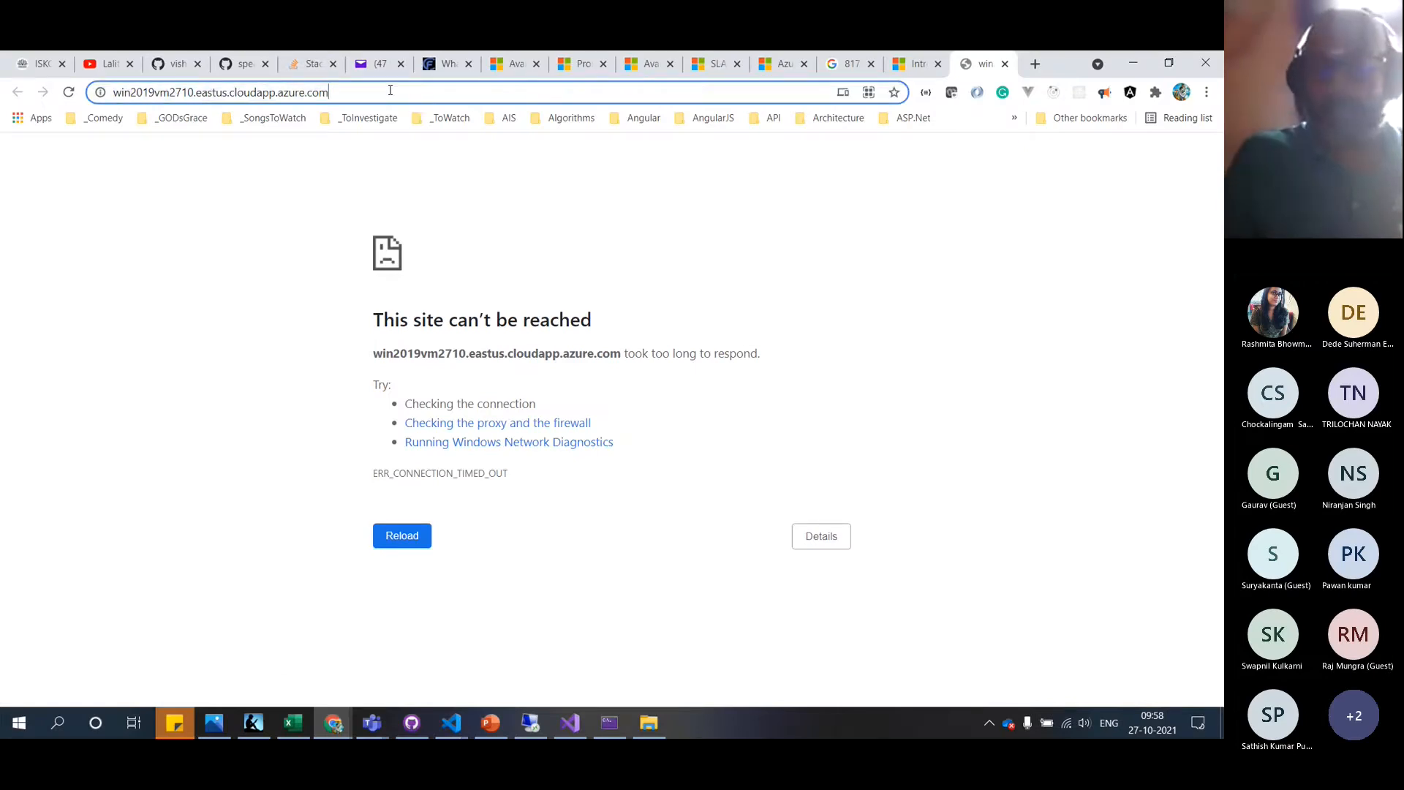
text(:8080)
key(Return)
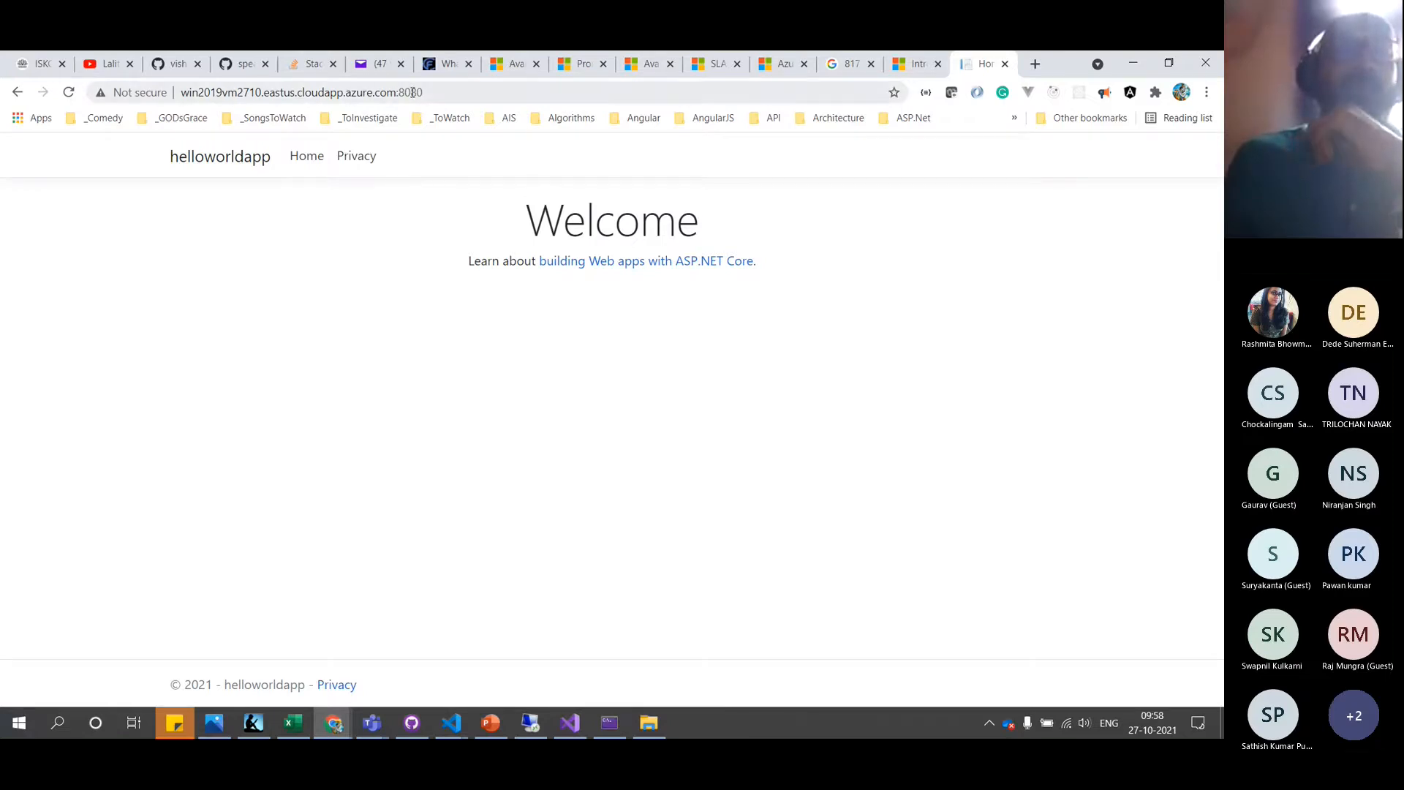
Compare the public page with the remote session's localhost:8080 copy, ending on the remote copy
click(537, 732)
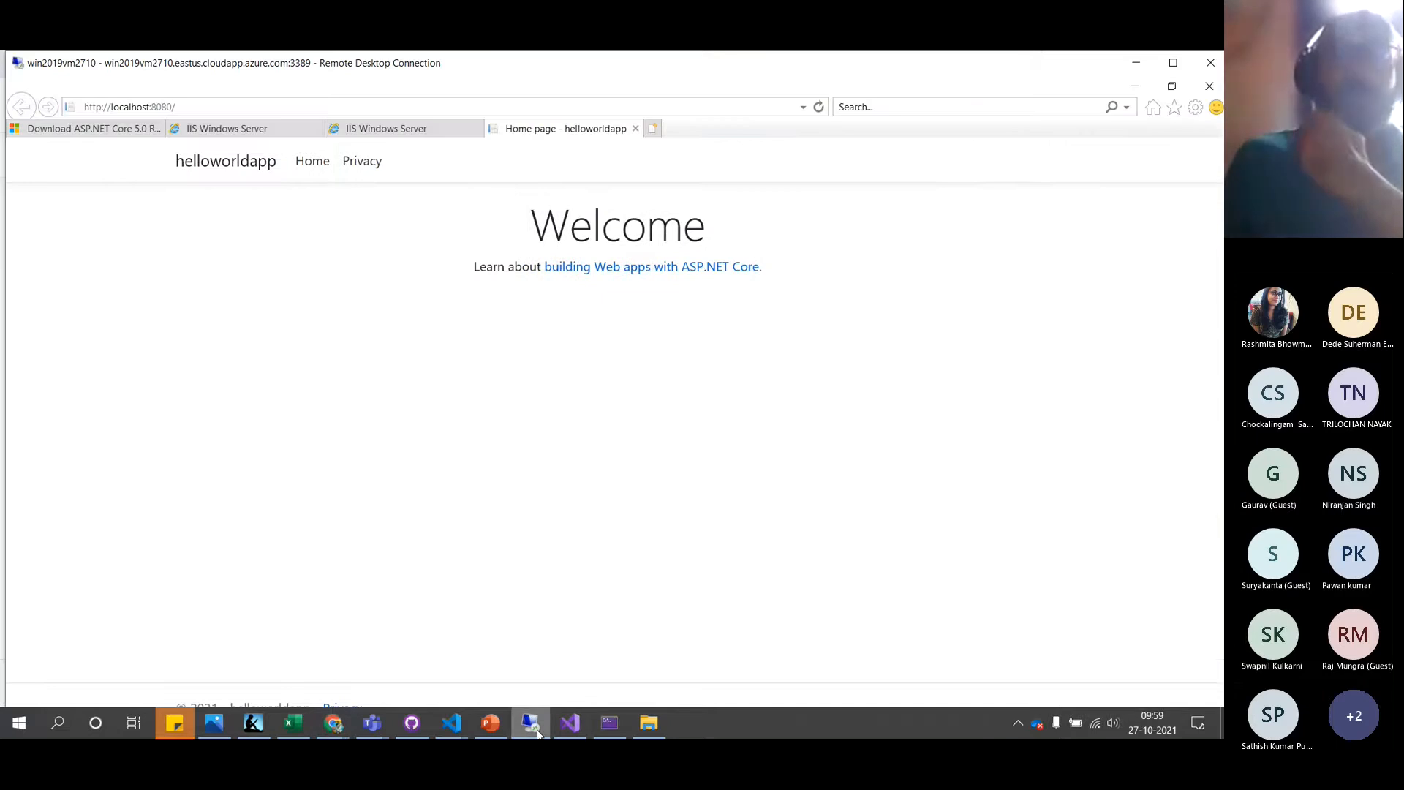
click(532, 724)
click(535, 726)
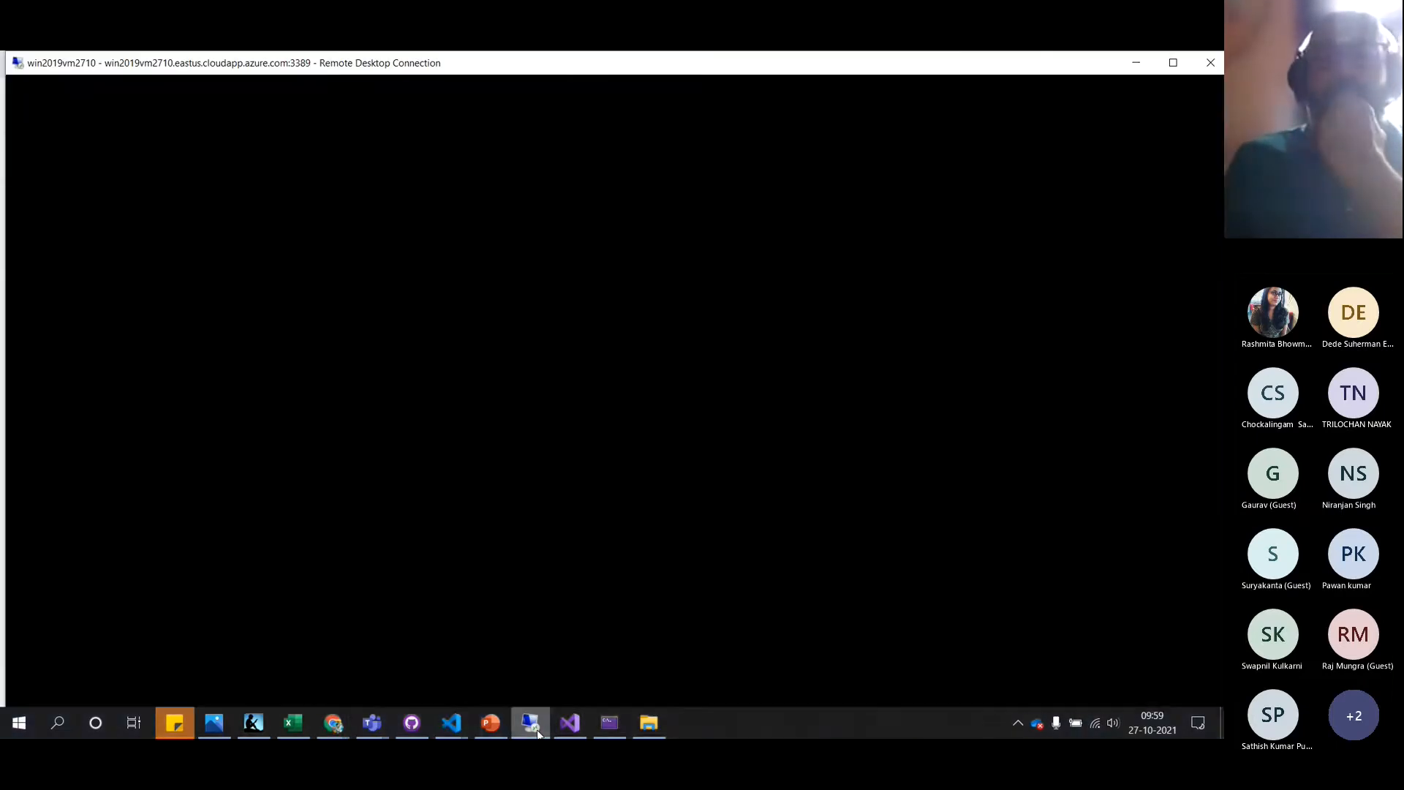
click(535, 726)
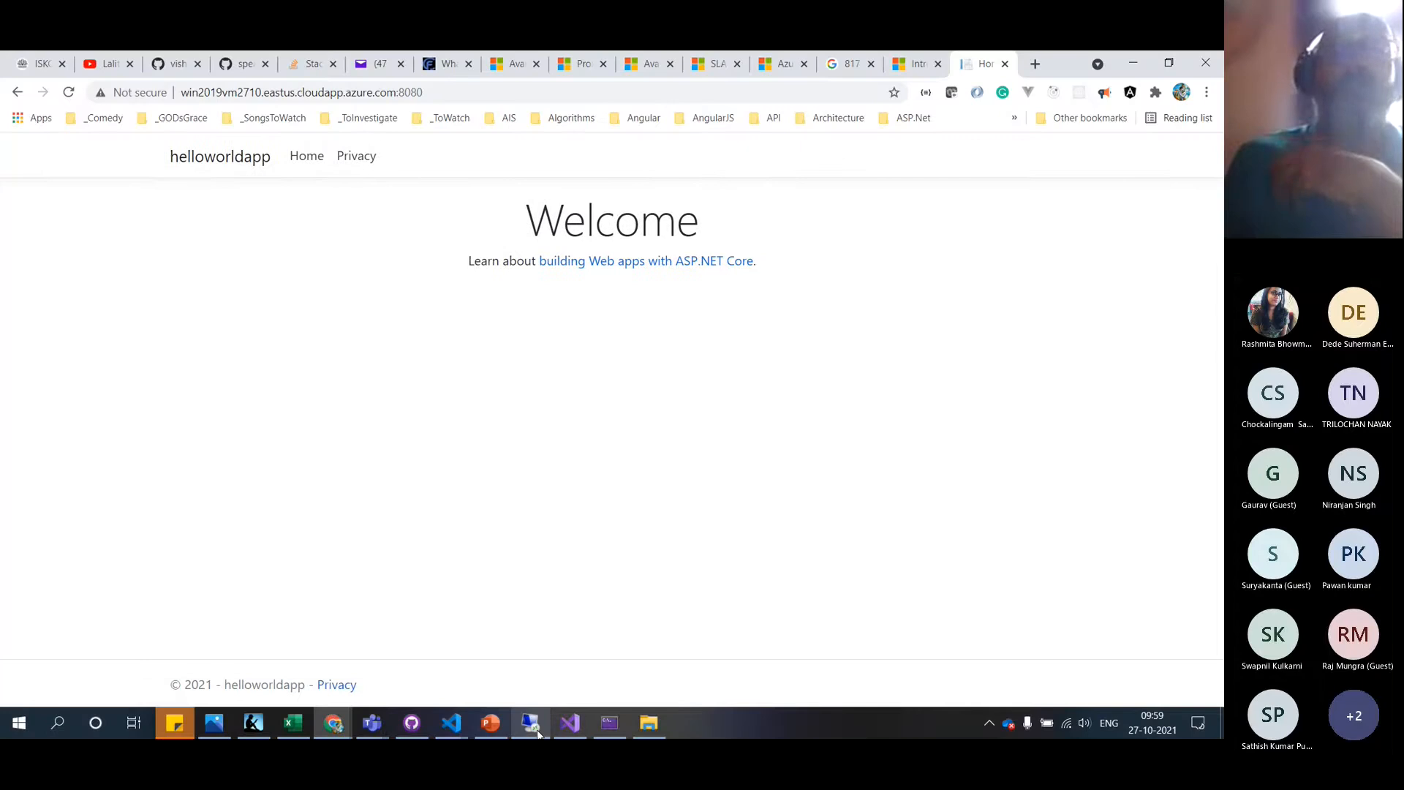
click(538, 728)
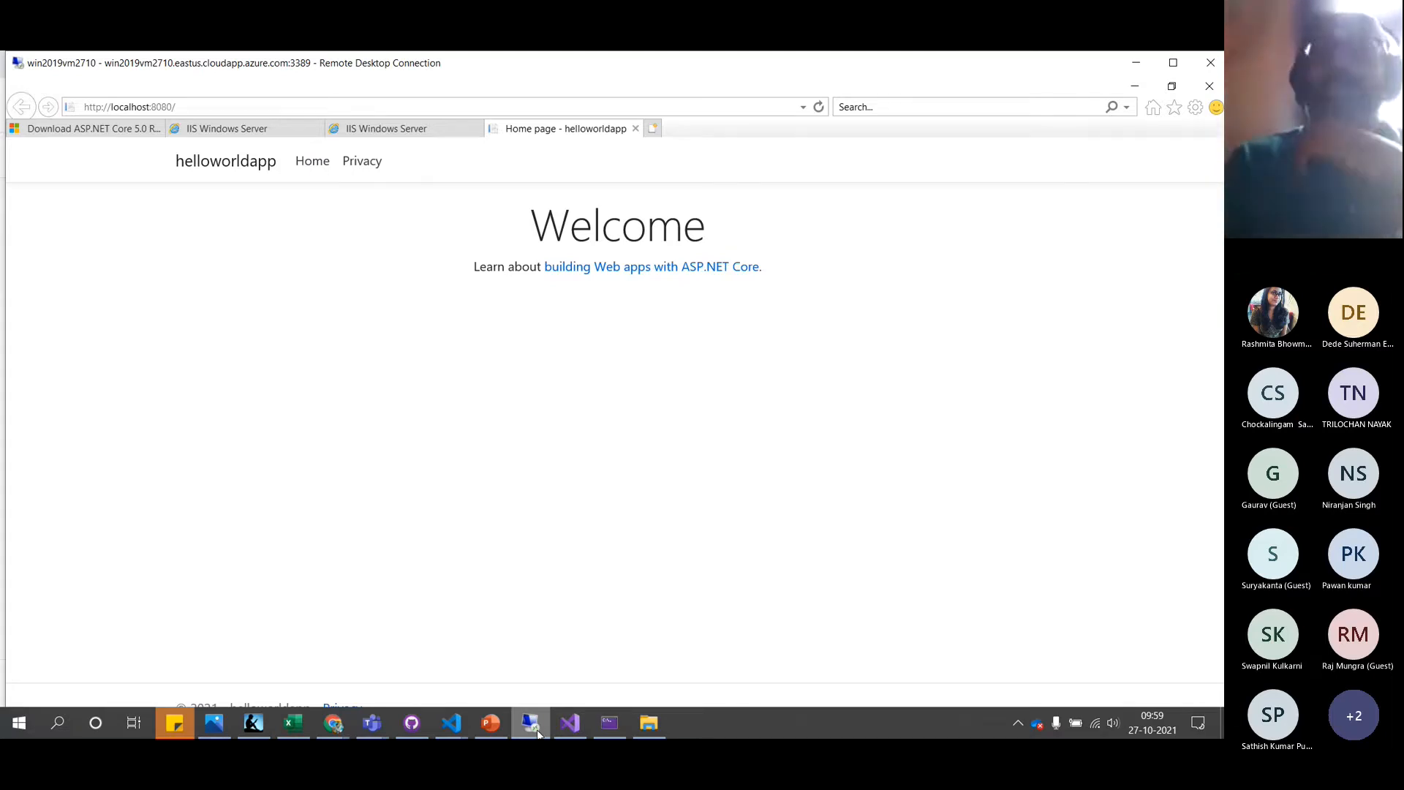
Maximize the remote session and show helloworldapp's system.webServer/aspNetCore section in IIS Configuration Editor
click(1173, 62)
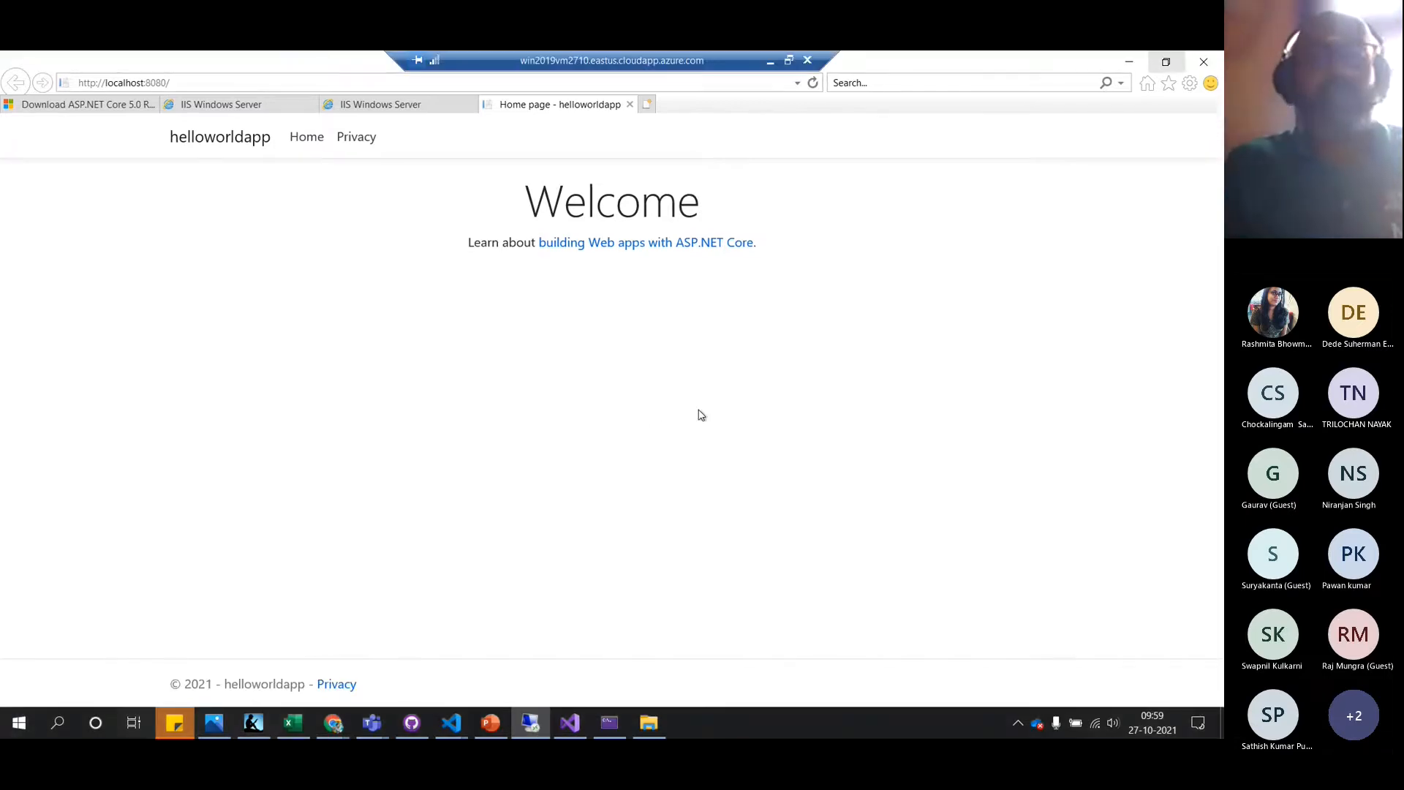
key(alt+Tab)
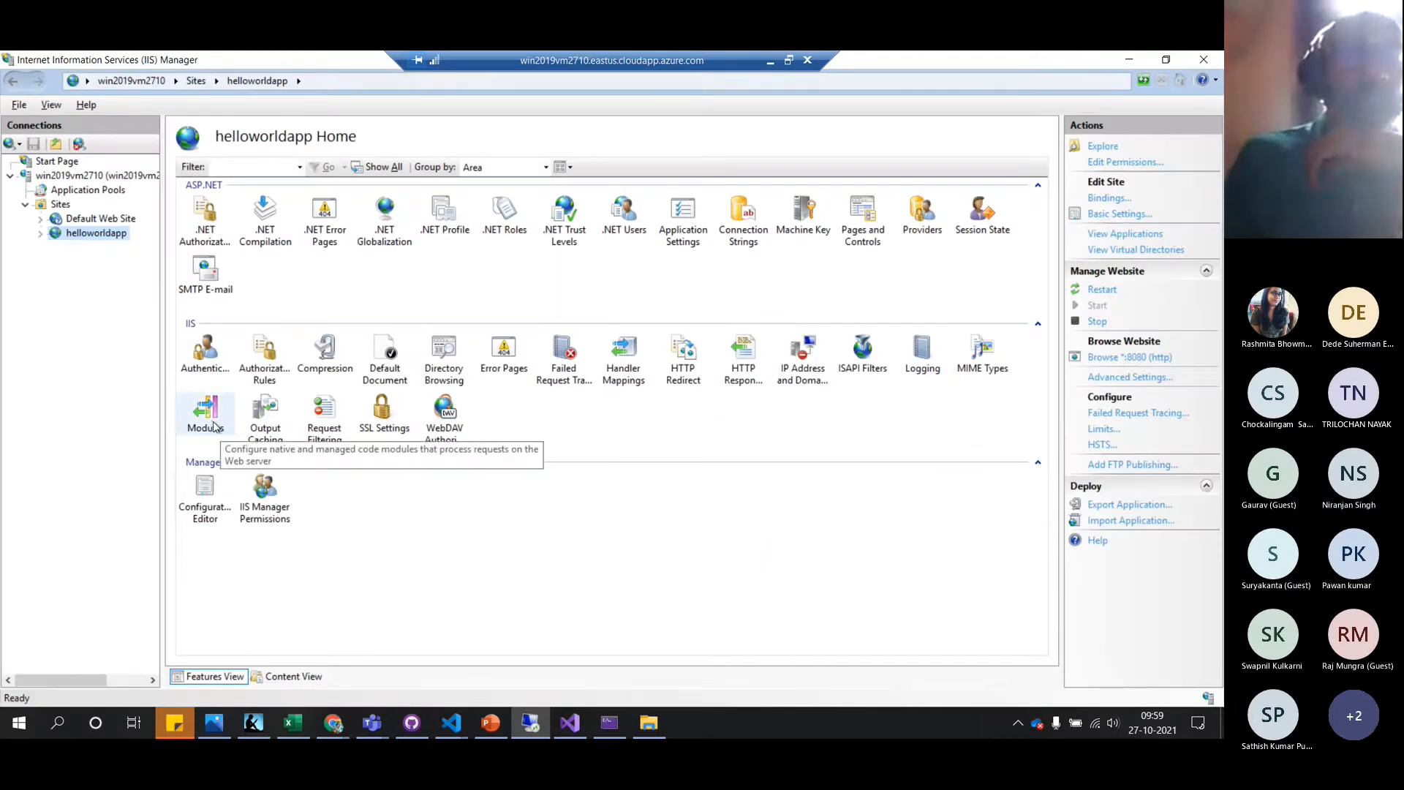
click(203, 513)
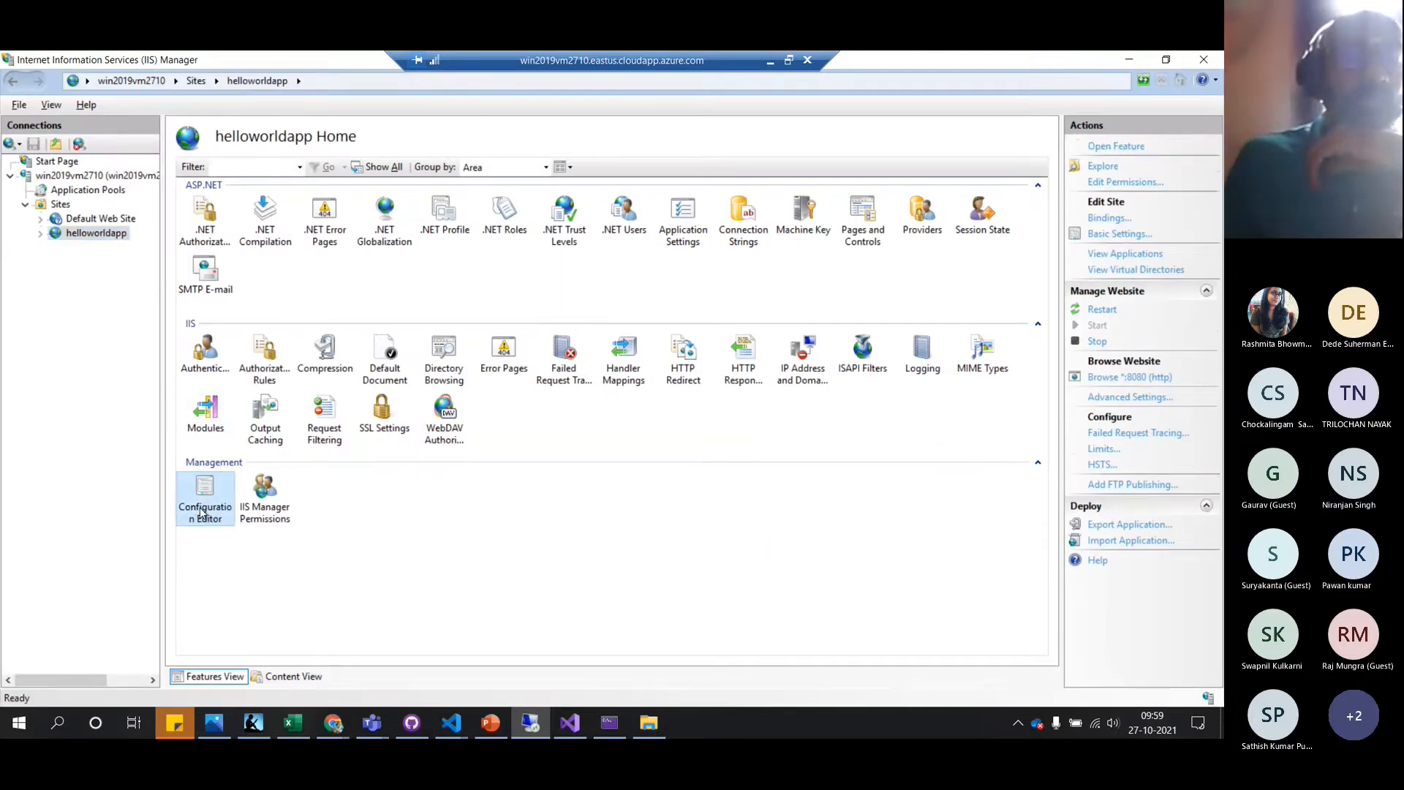
double_click(202, 513)
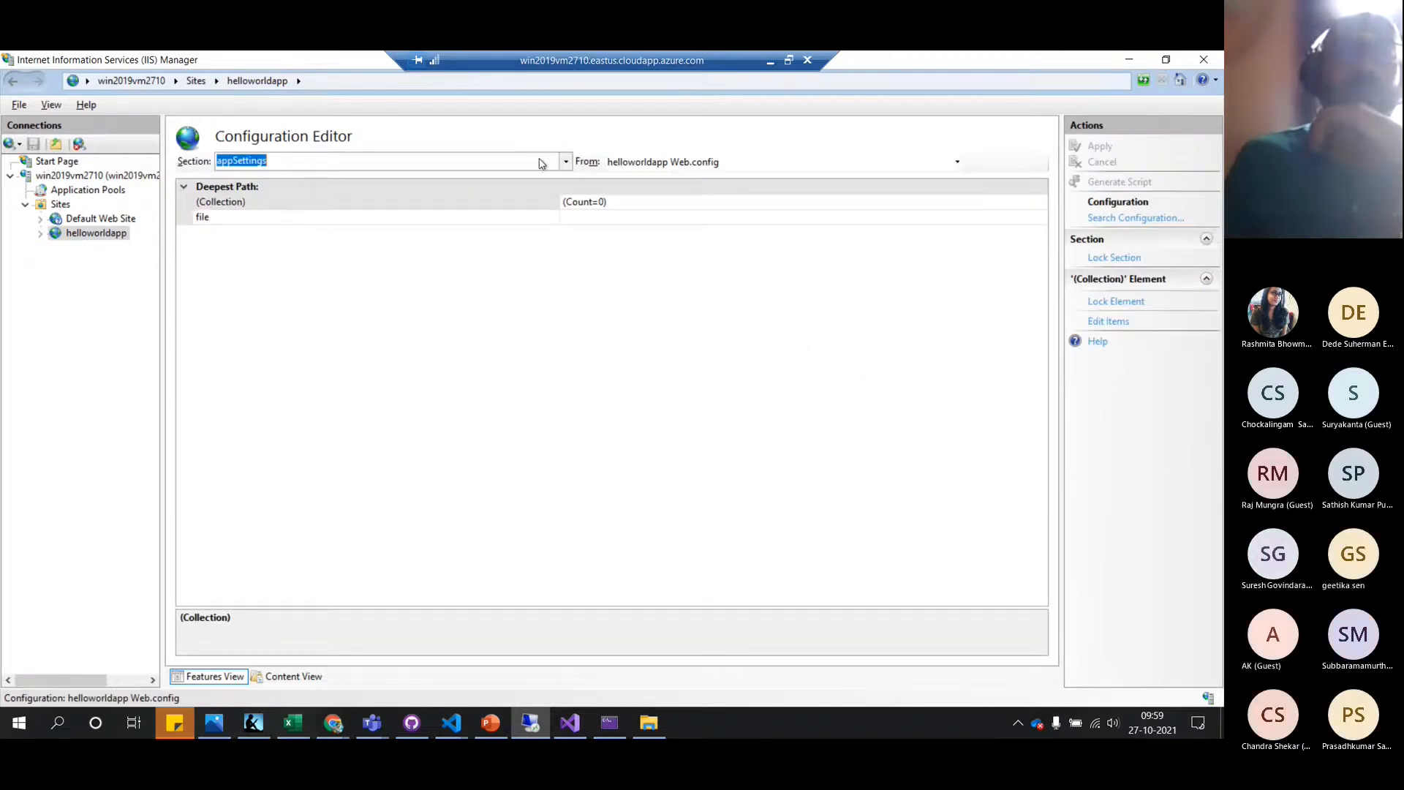
click(567, 162)
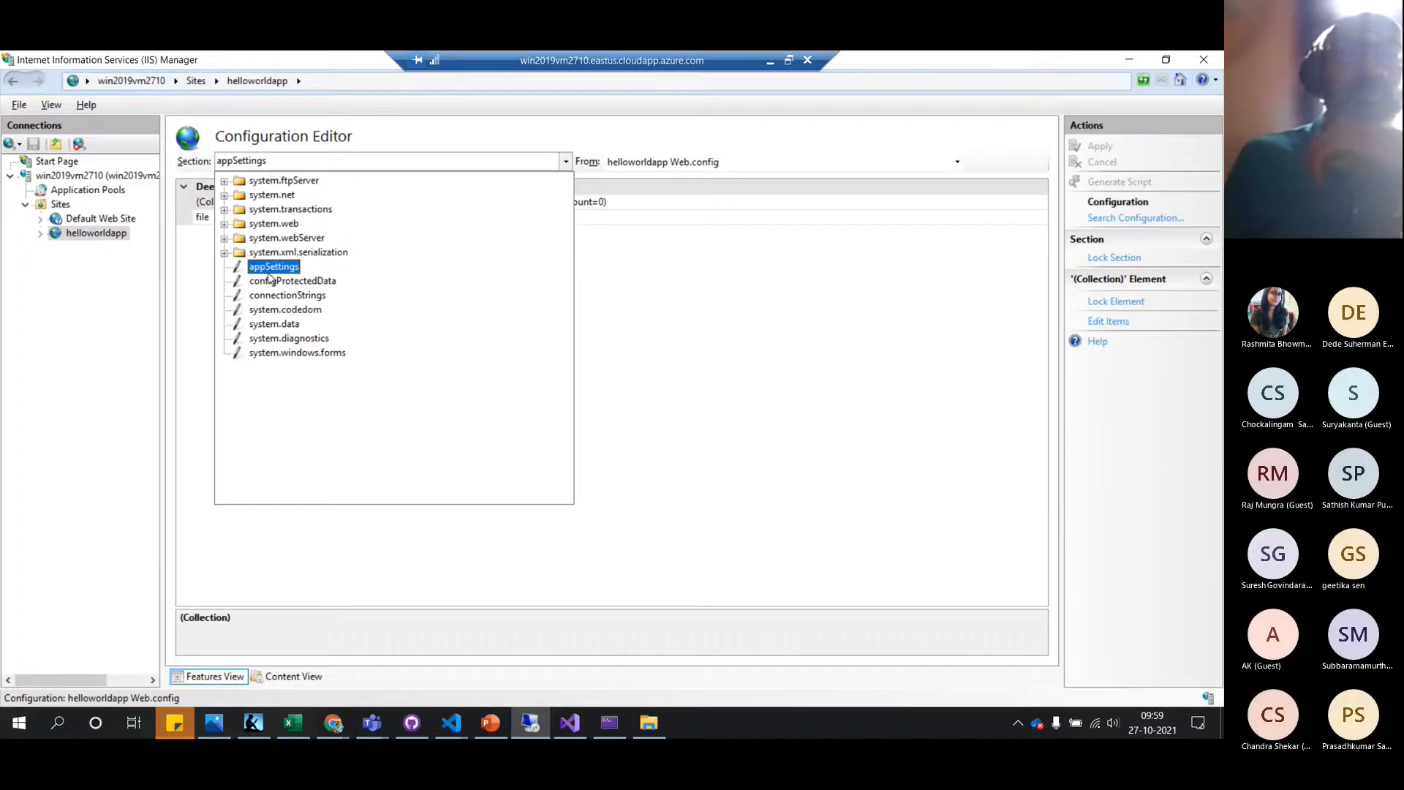
click(224, 240)
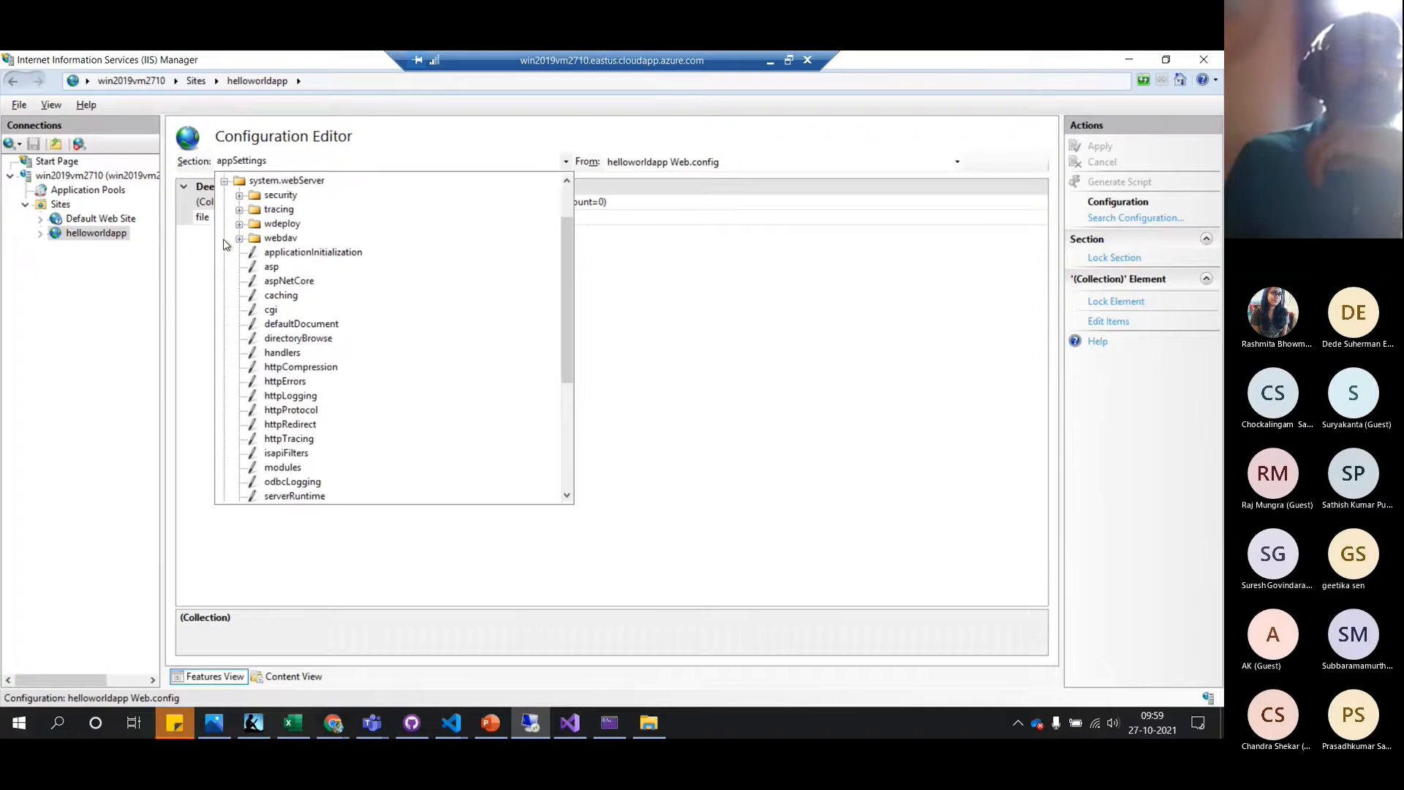
click(292, 282)
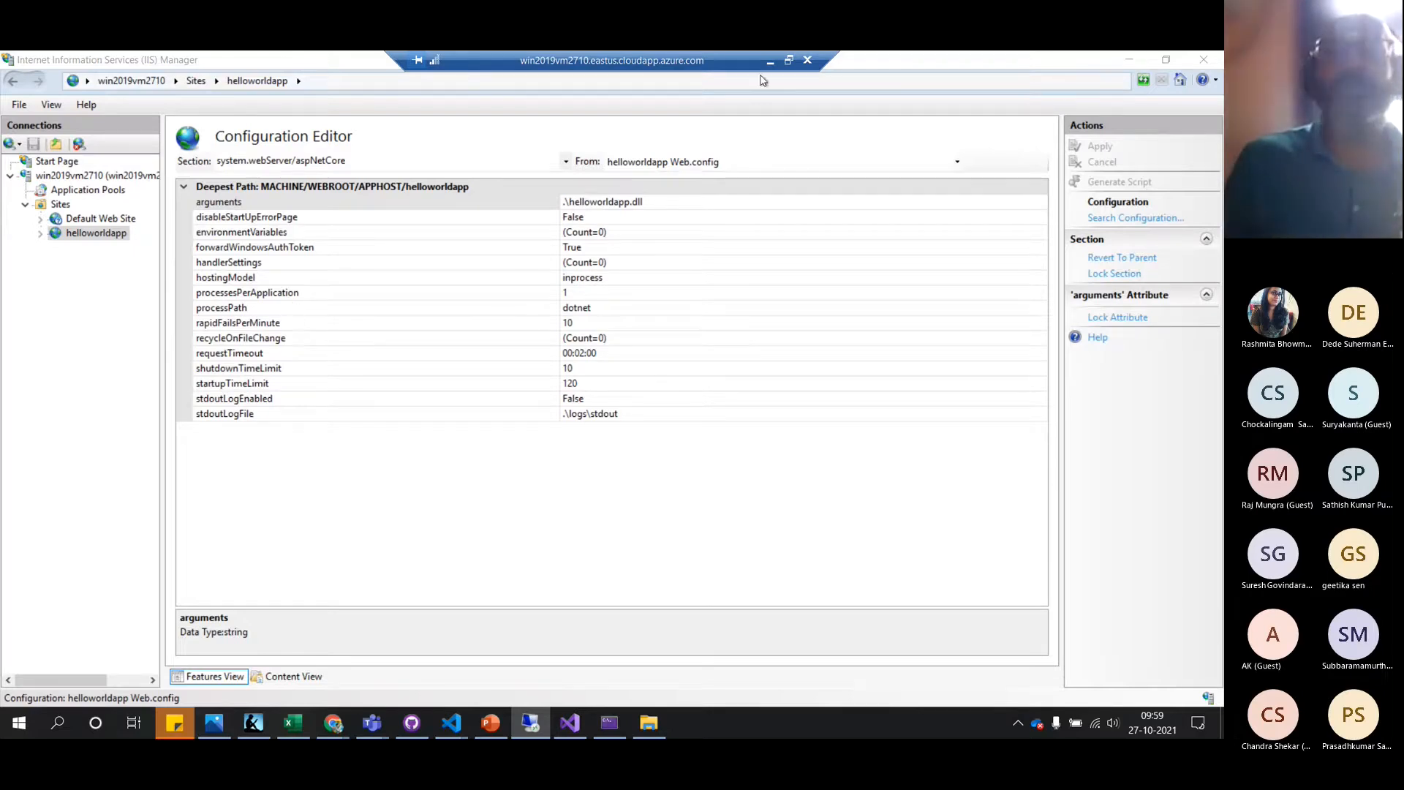
Bring the deployed inetpub\wwwroot\helloworldapp folder forward and select web.config
click(646, 724)
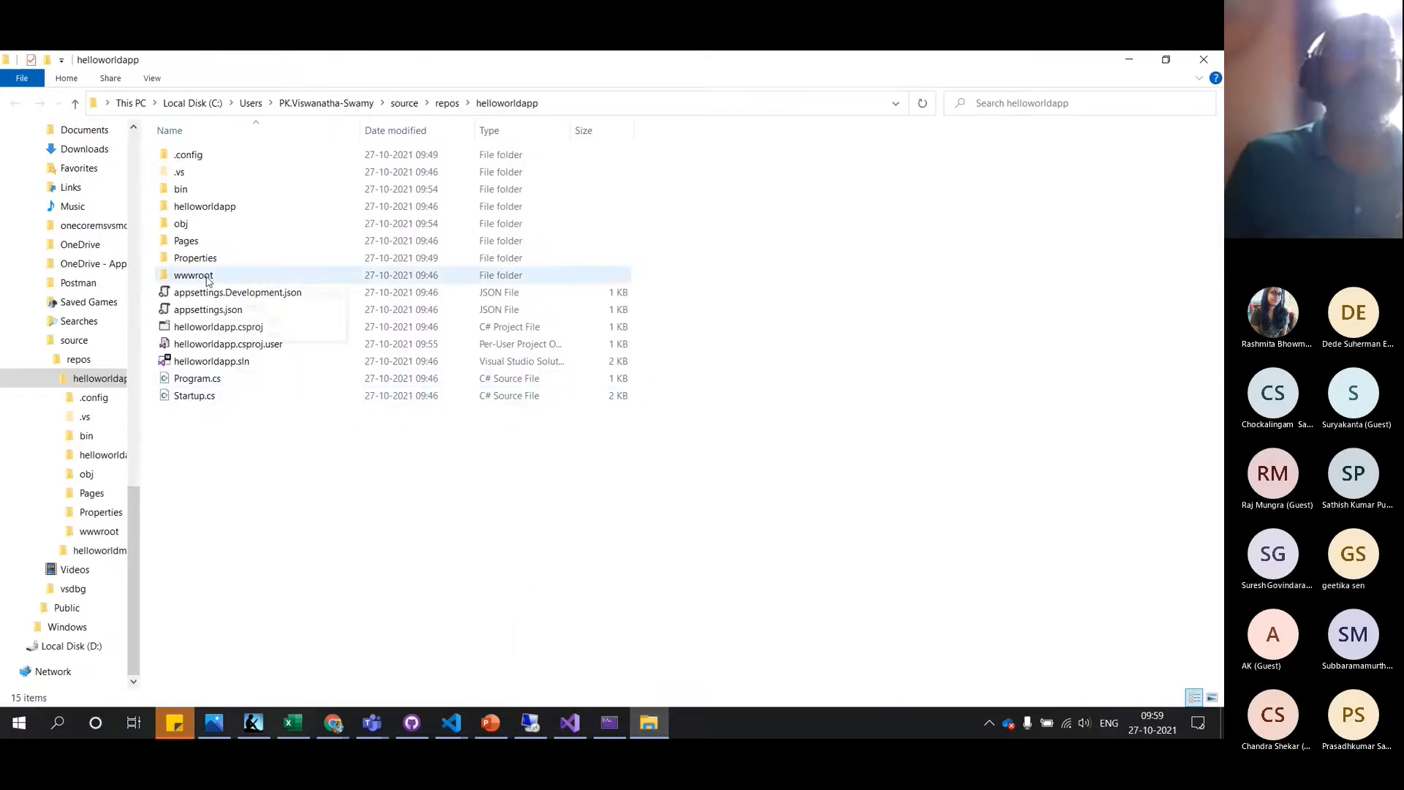
click(539, 718)
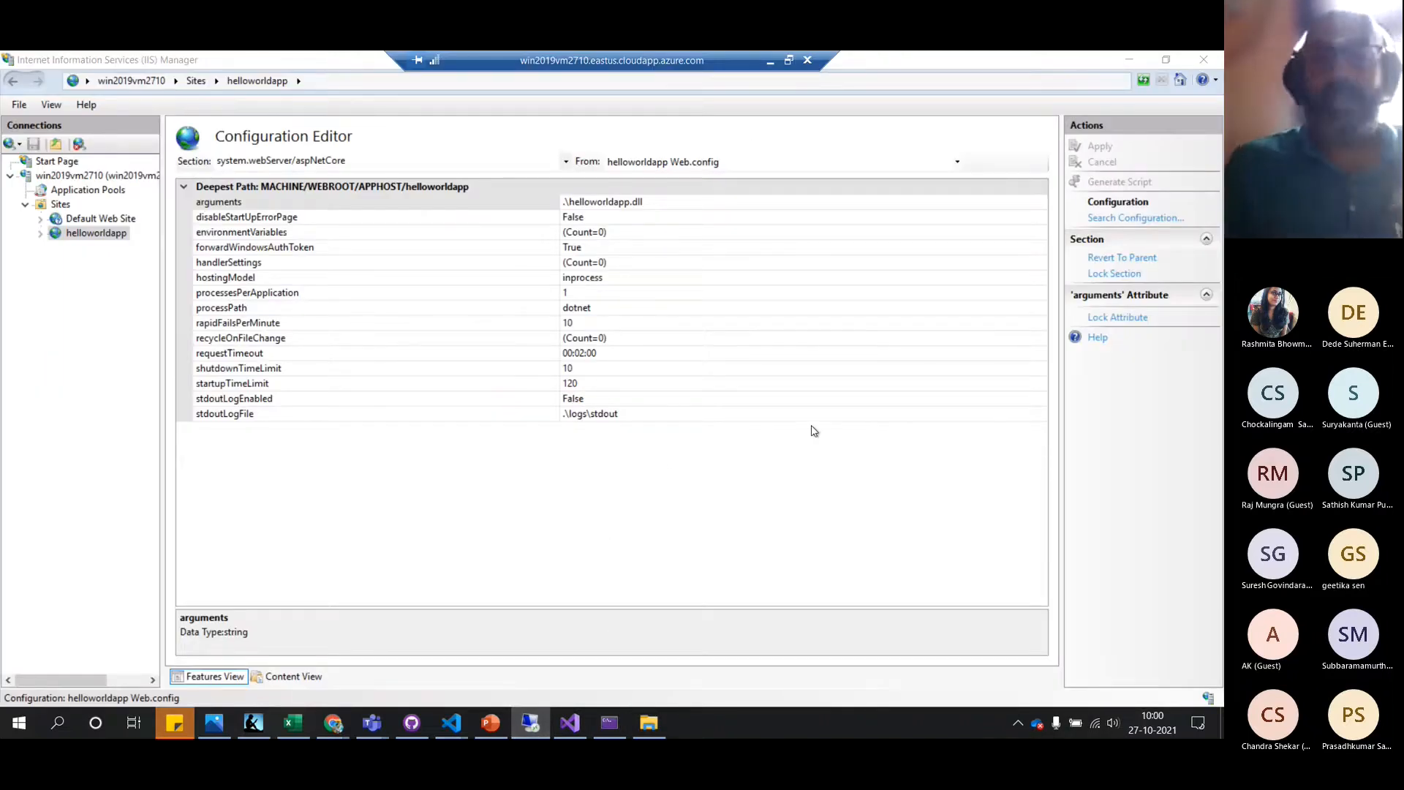
key(alt+Tab)
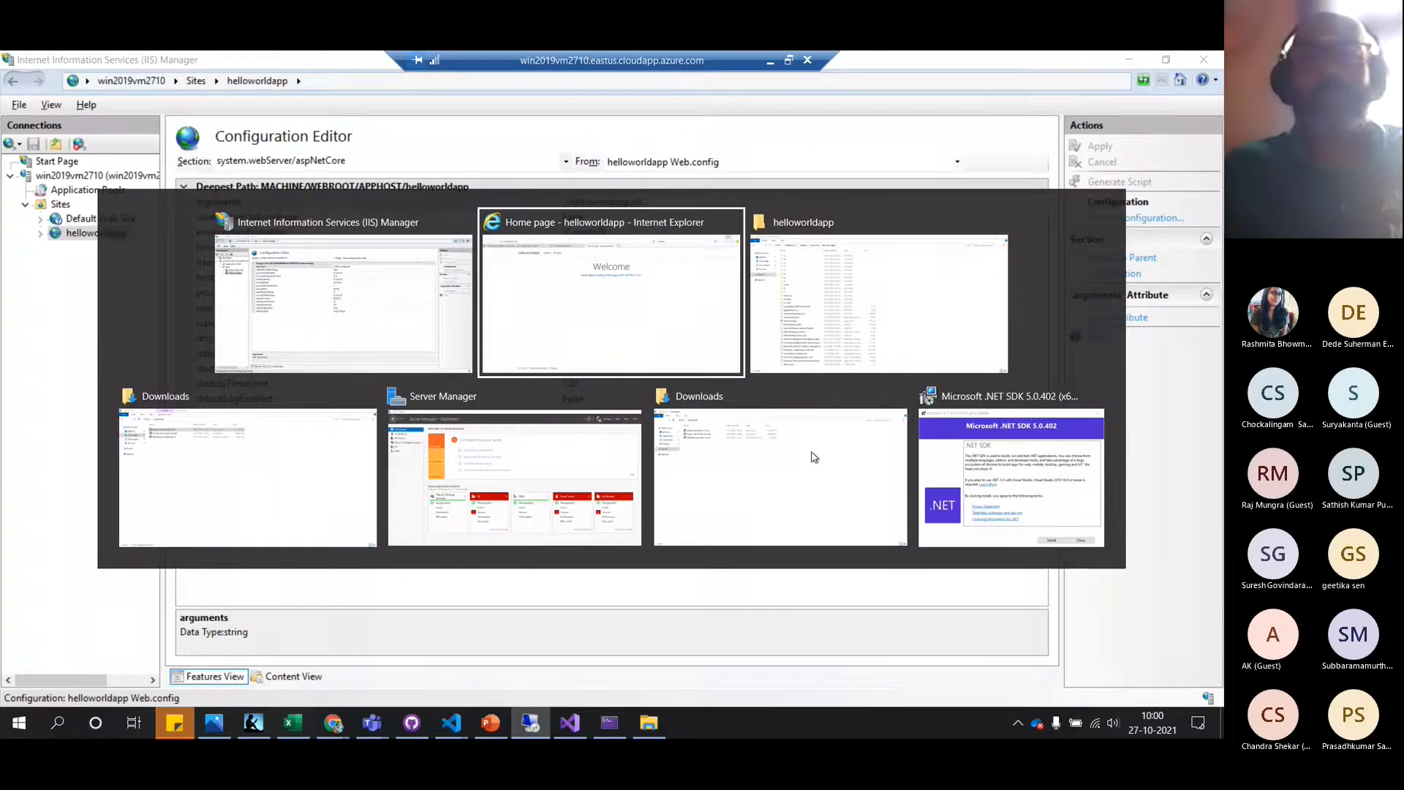
key(alt+Tab)
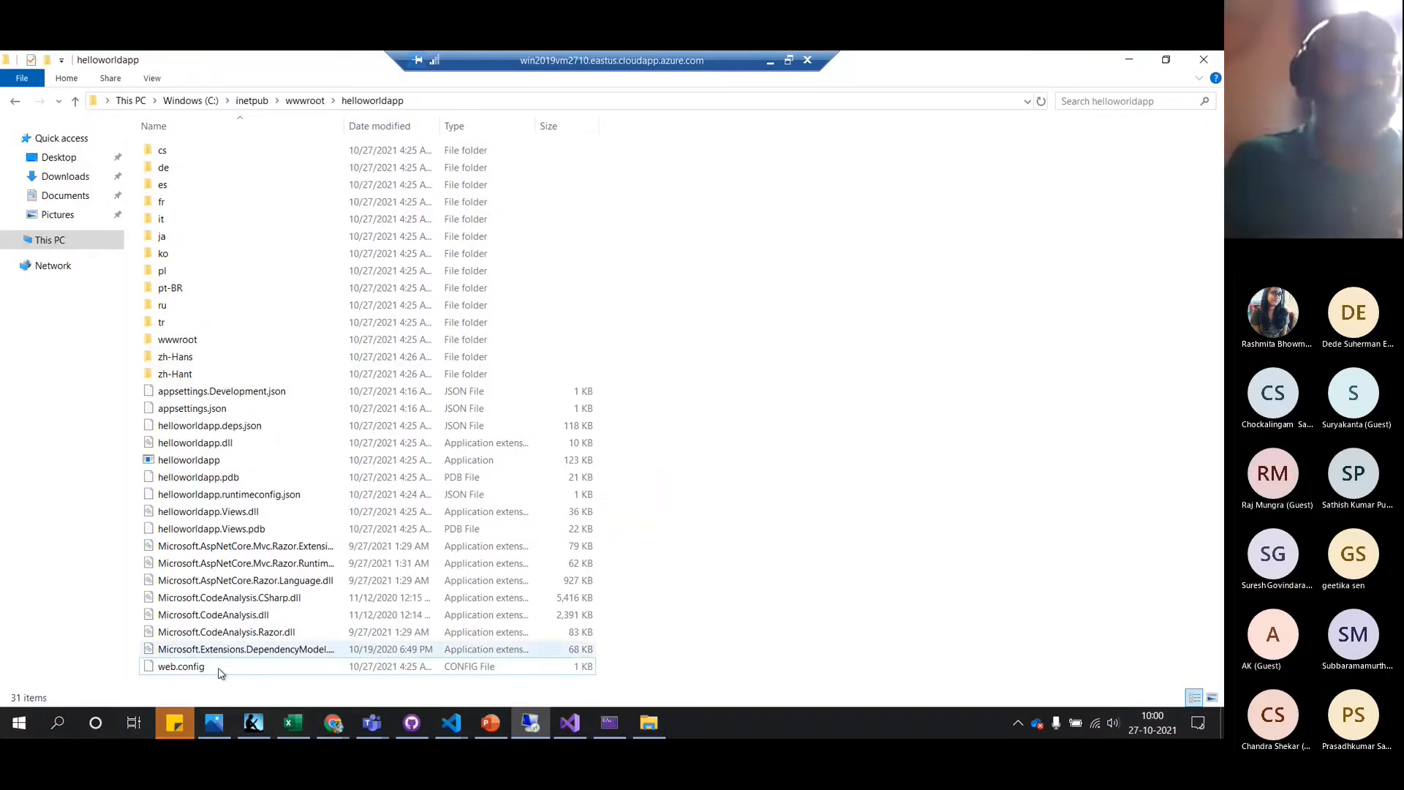
click(199, 667)
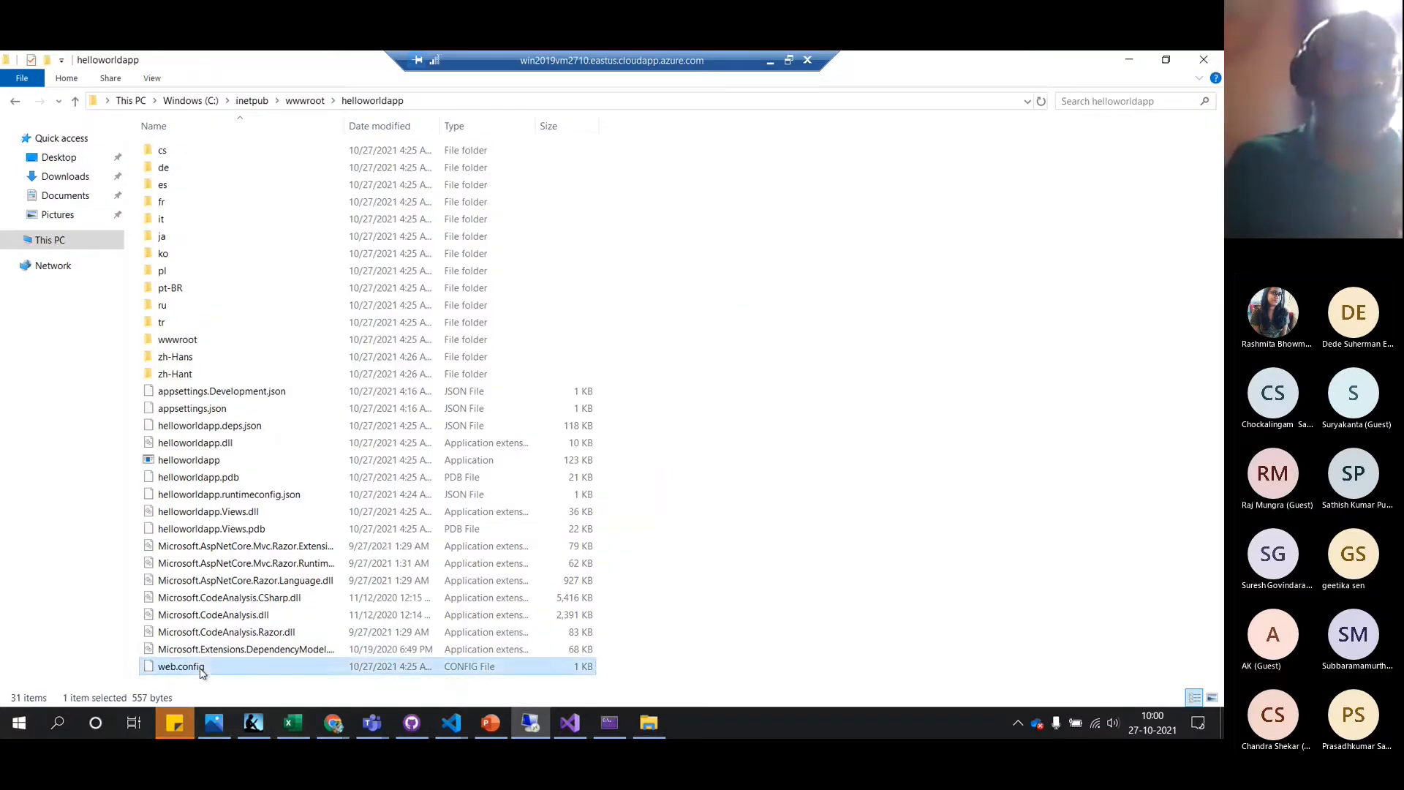
Open web.config in Notepad without making Notepad the default for .config files
right_click(202, 672)
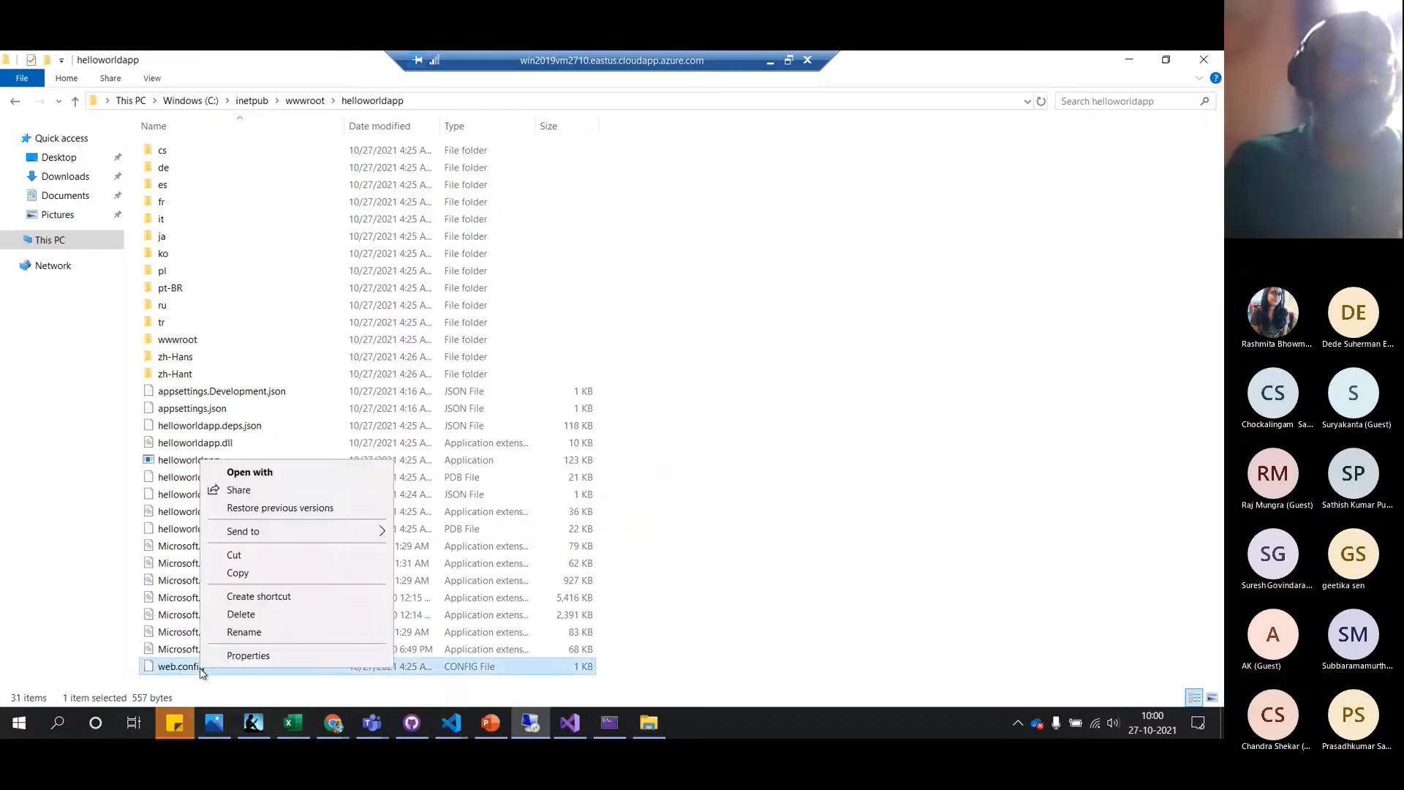
click(288, 480)
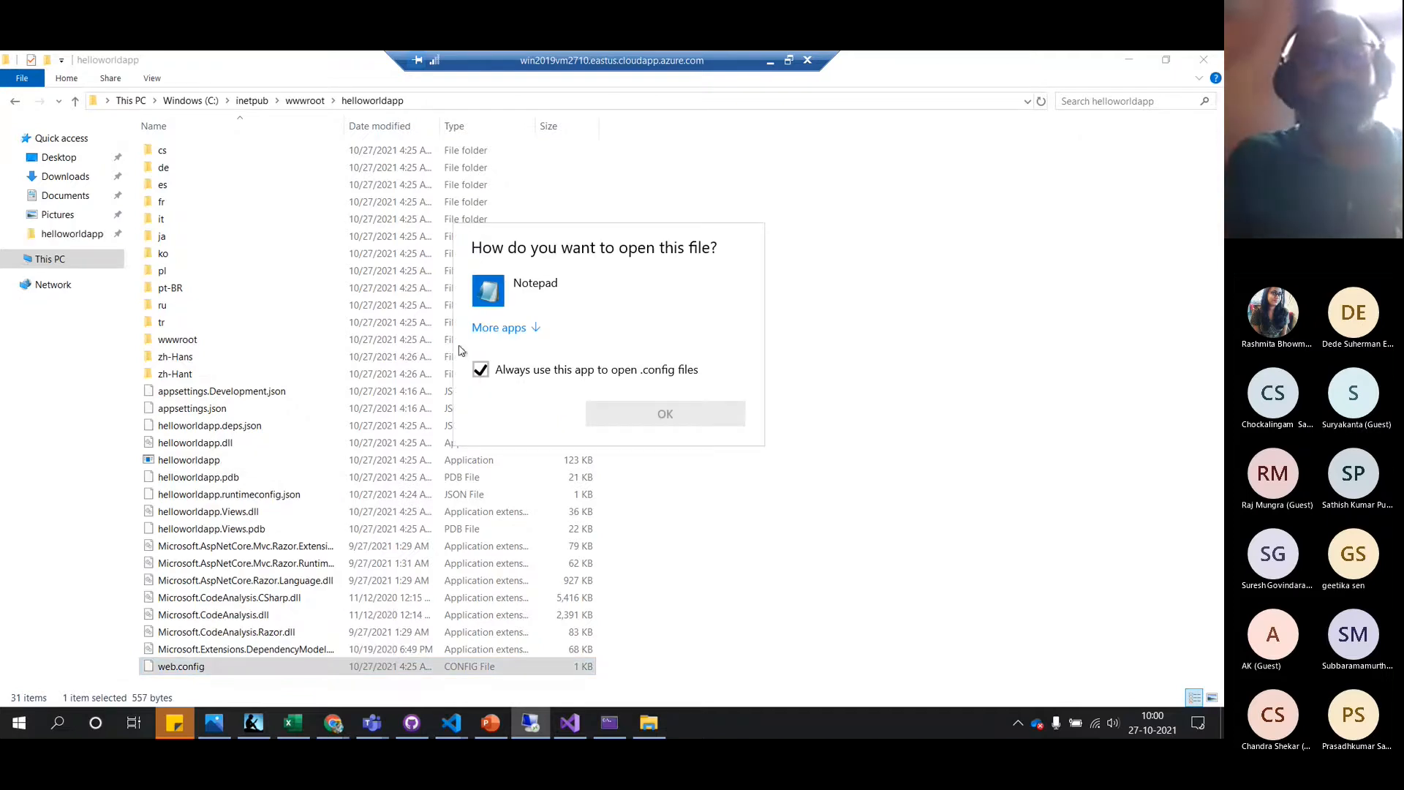
click(480, 371)
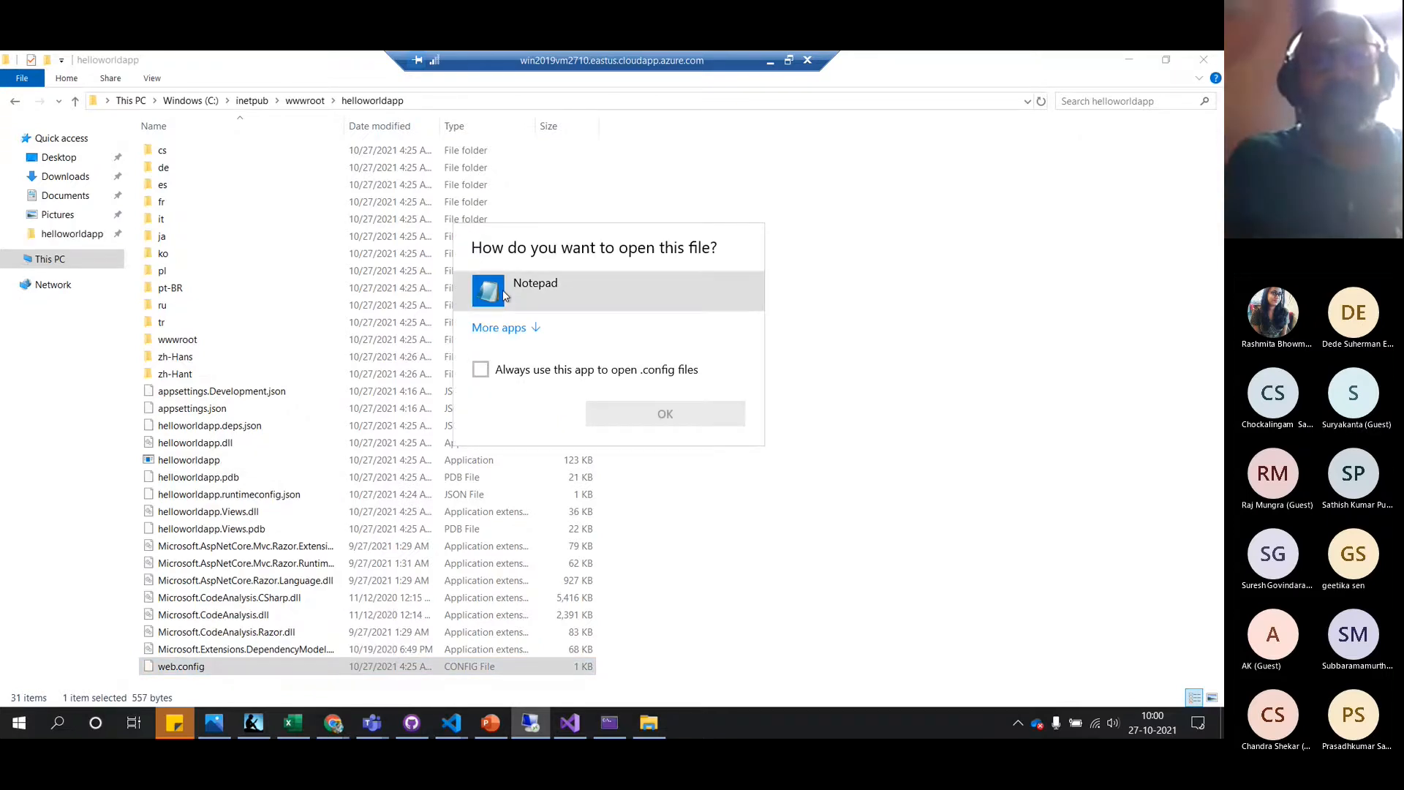
double_click(504, 290)
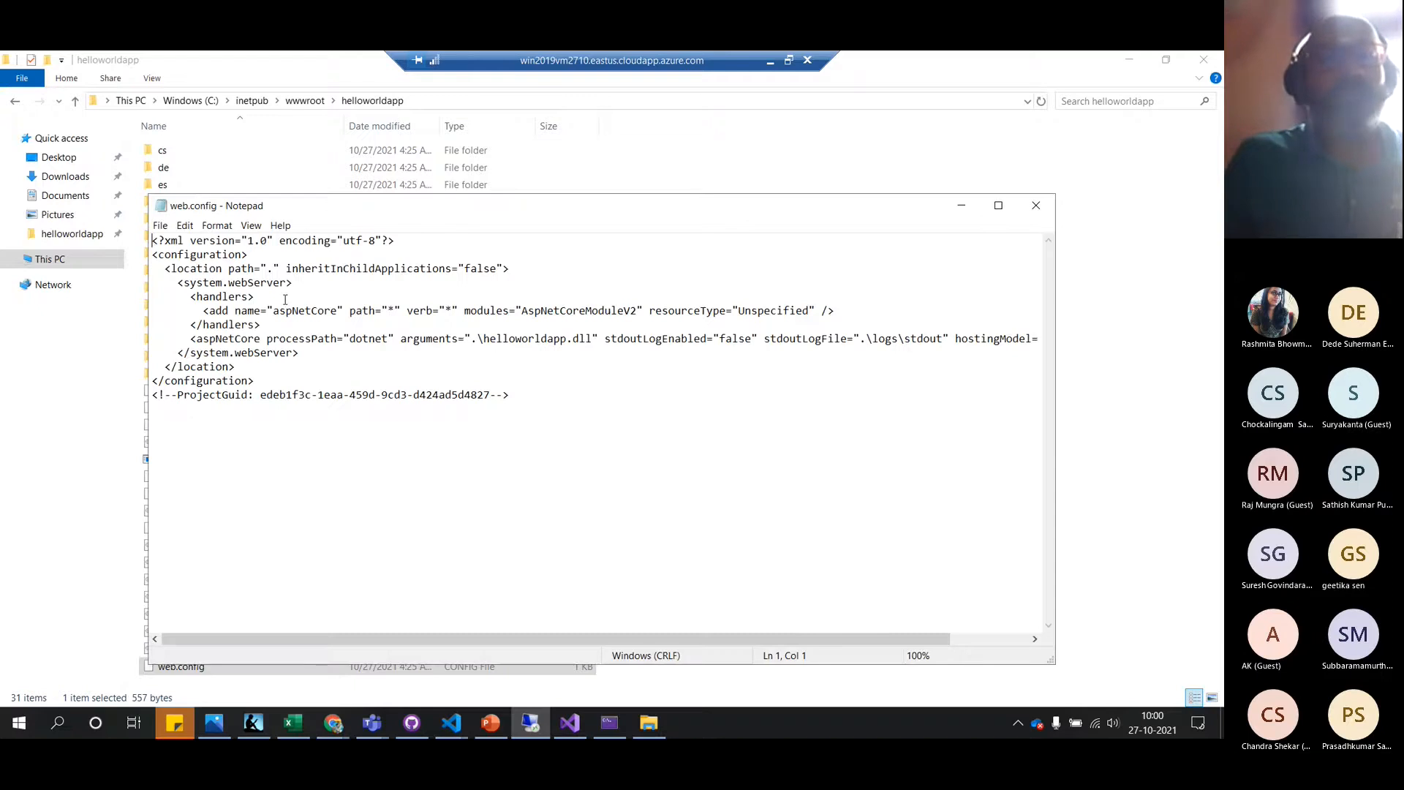
Check web.config's dotnet and inprocess values against the aspNetCore settings, then close Notepad
key(alt+Tab)
key(Tab)
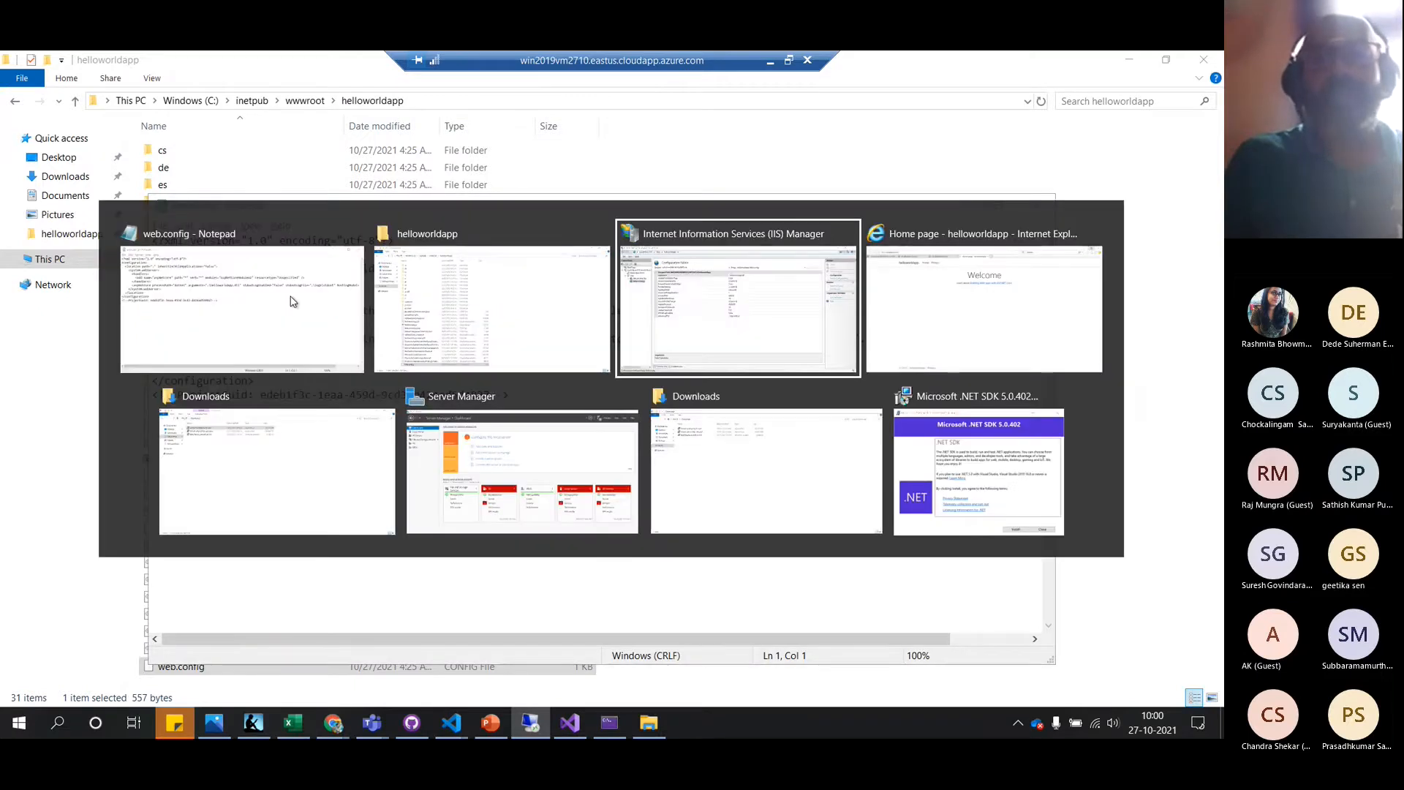
key(alt+Tab)
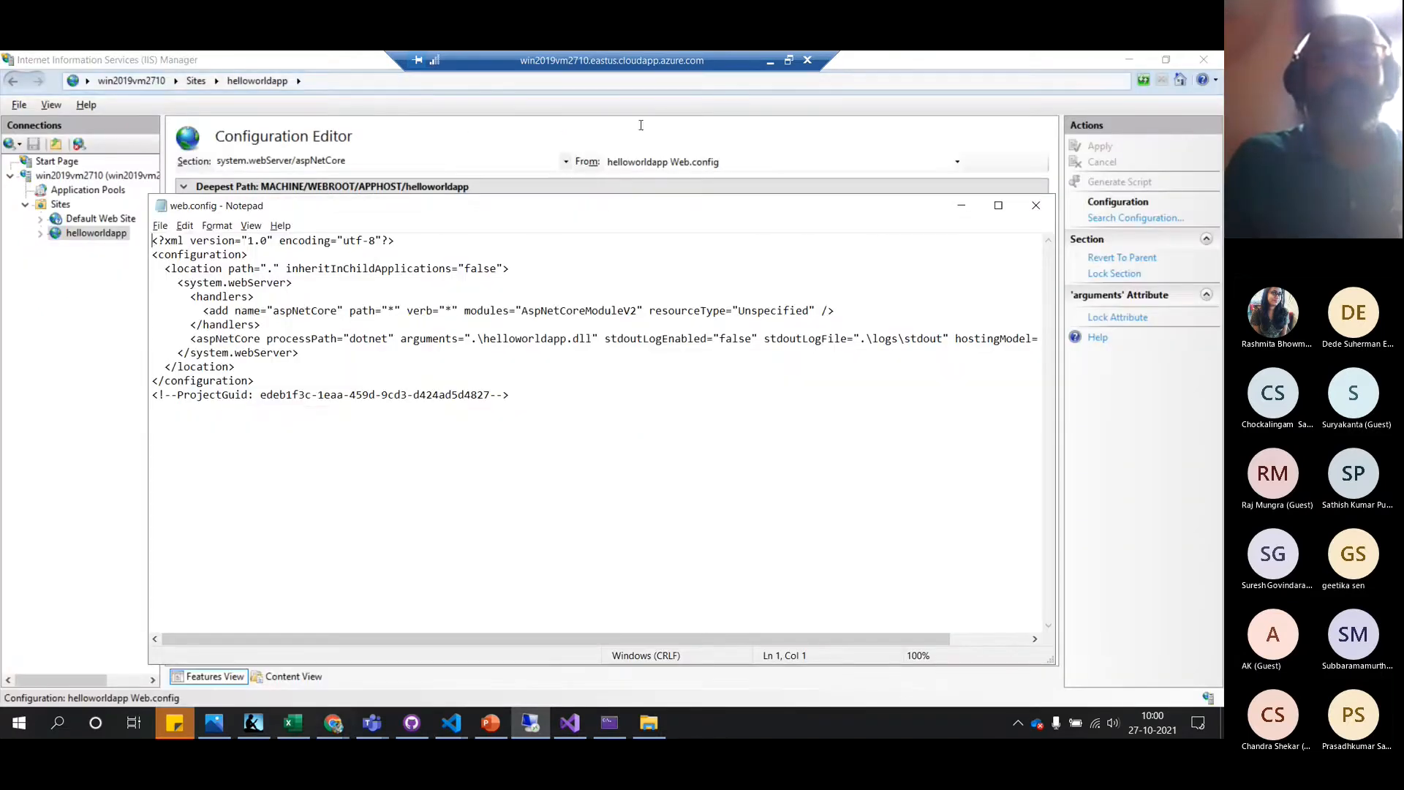
drag(596, 214, 650, 450)
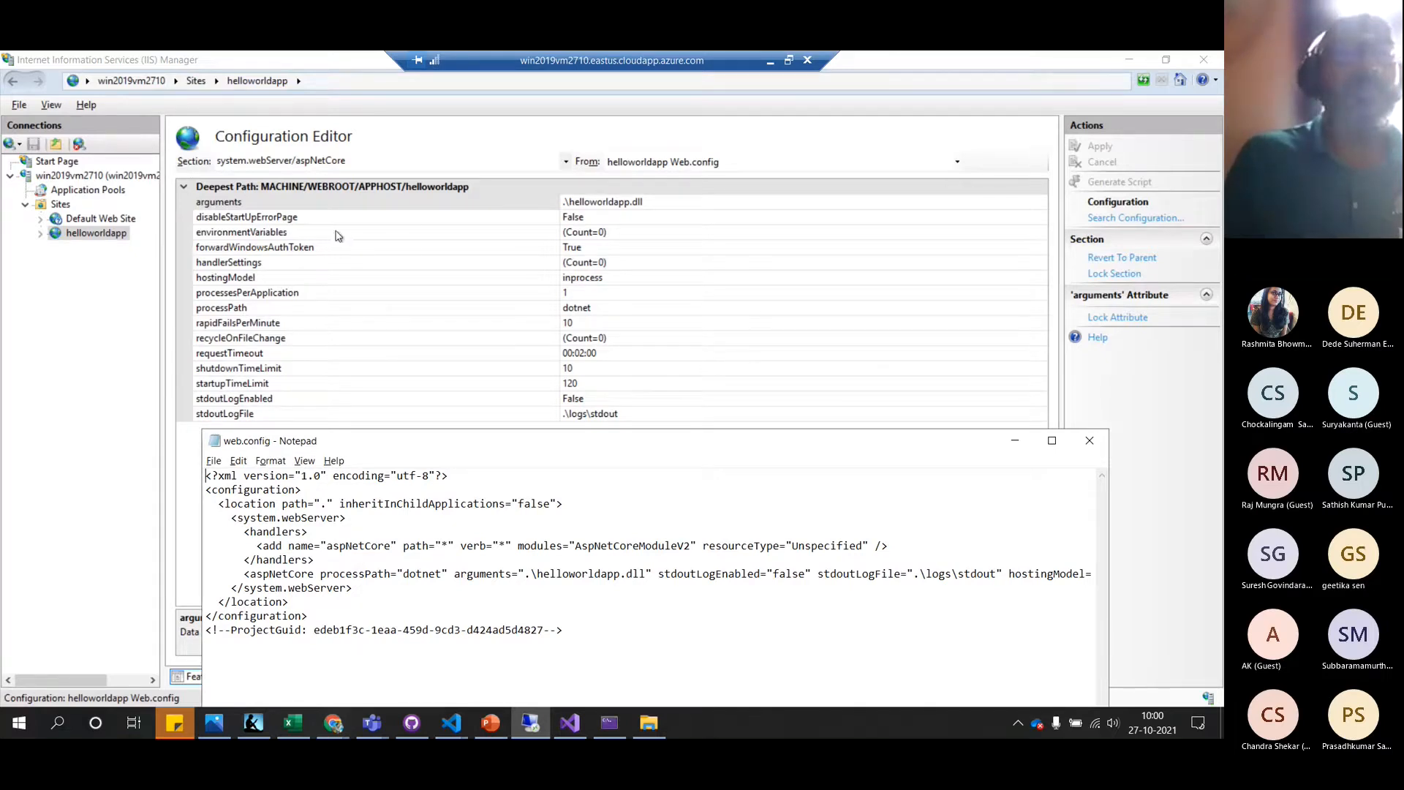
click(1090, 442)
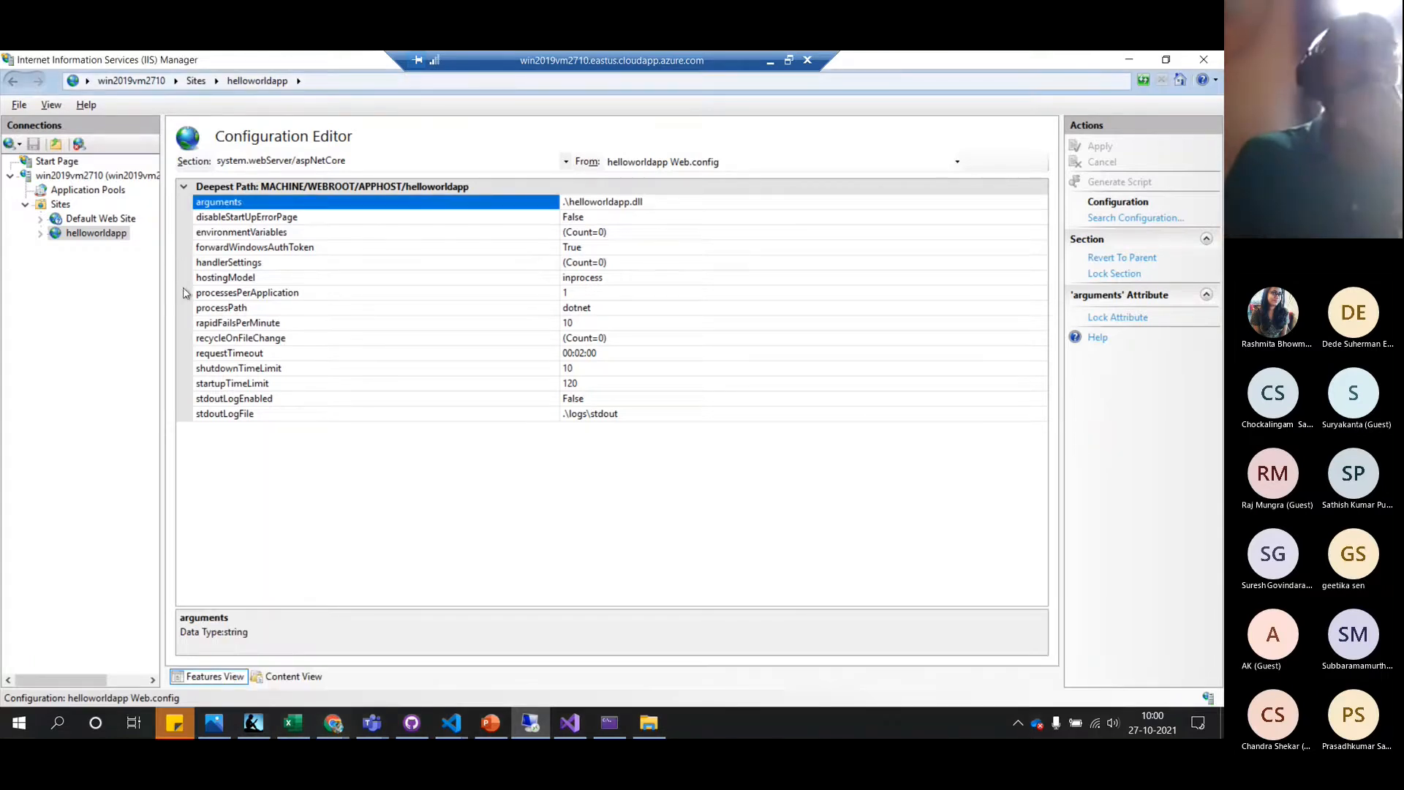
Compare Default Web Site with helloworldapp's Browse *:8080 home, then restore the remote session window
click(113, 220)
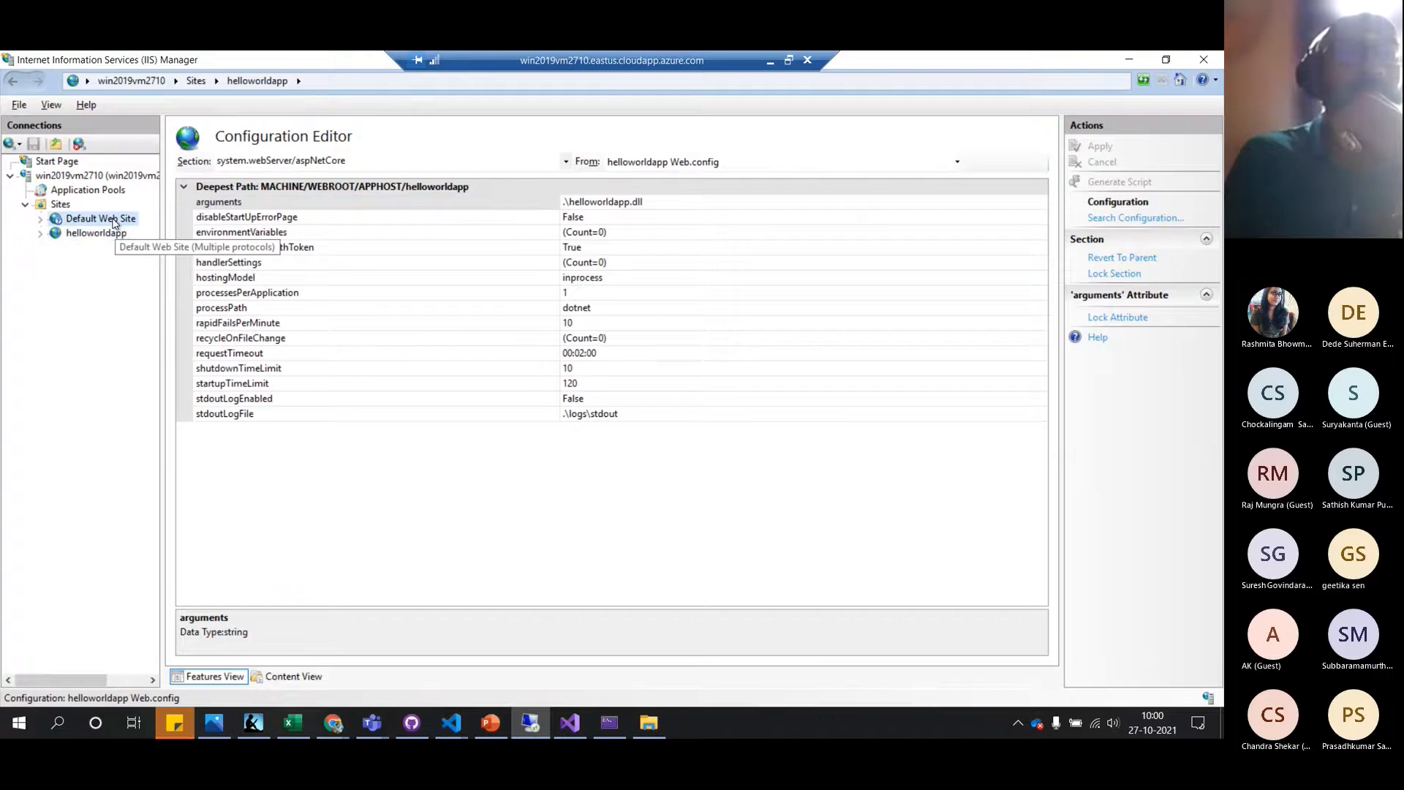
click(112, 233)
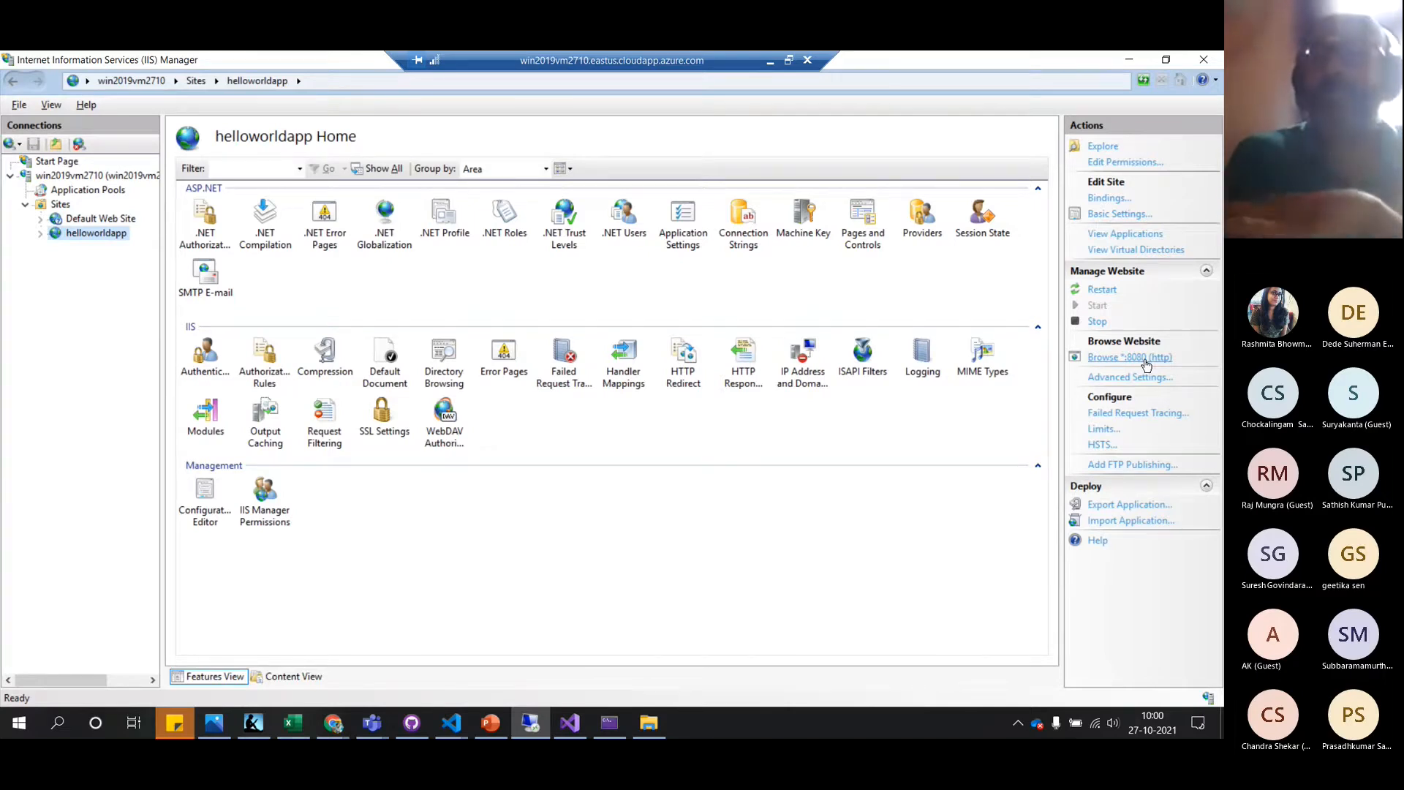
click(114, 221)
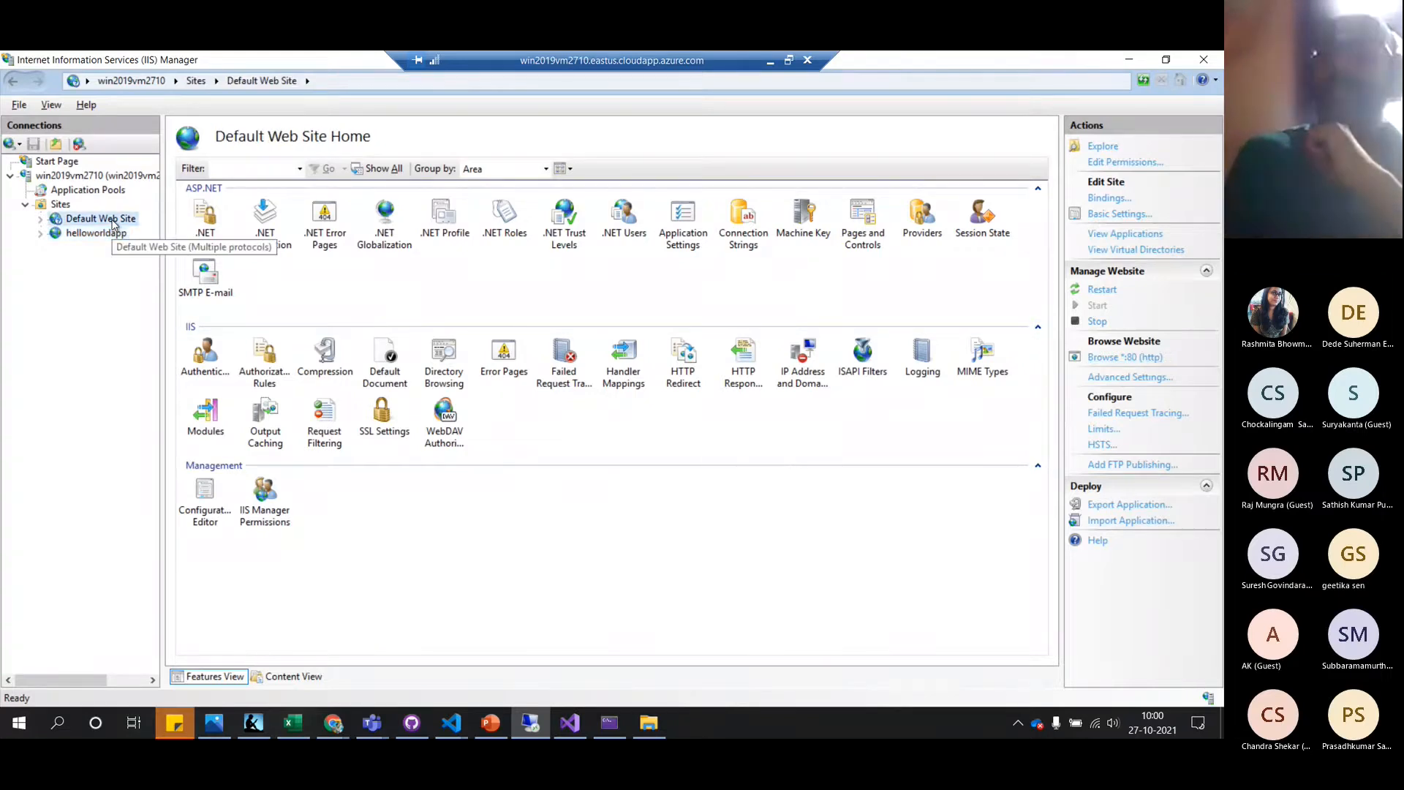
click(109, 236)
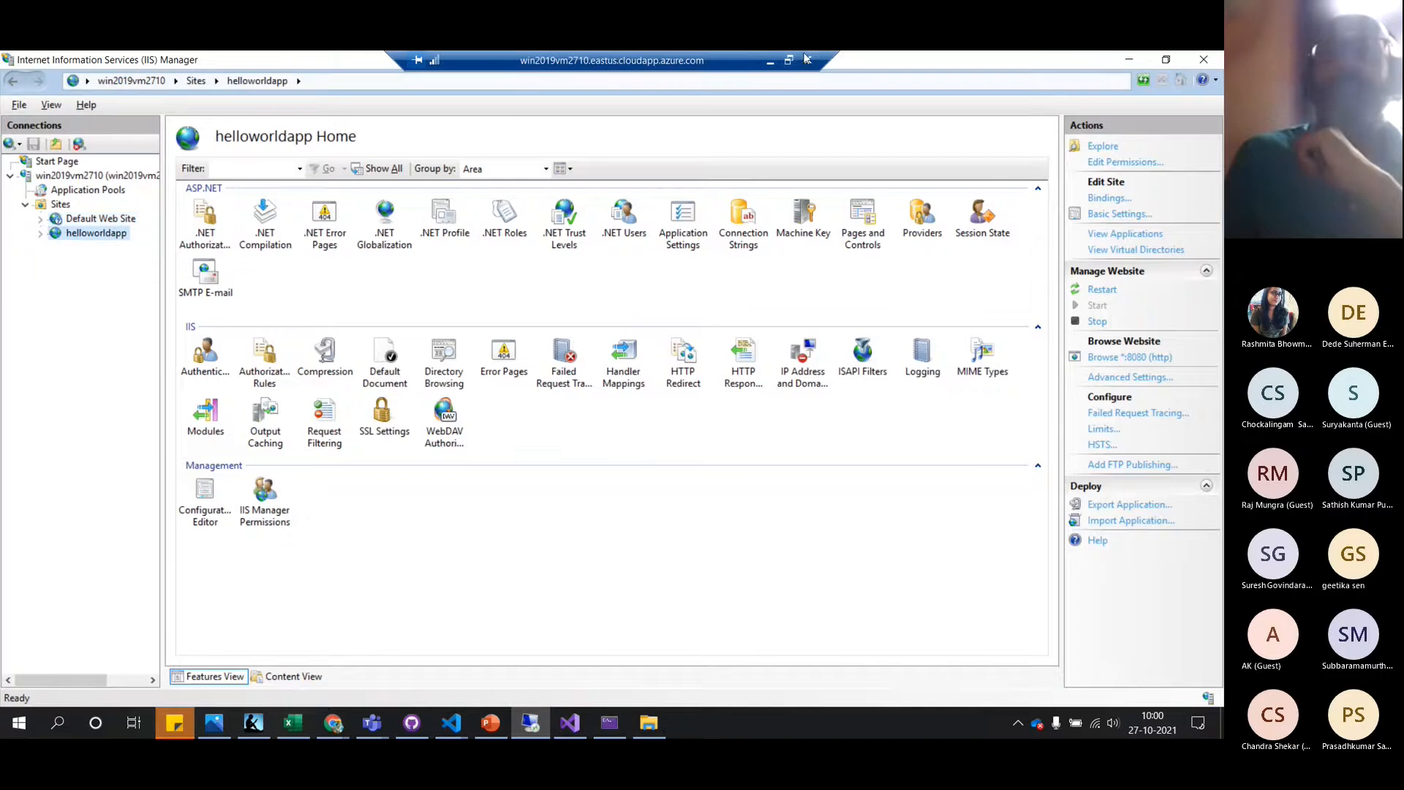
click(790, 63)
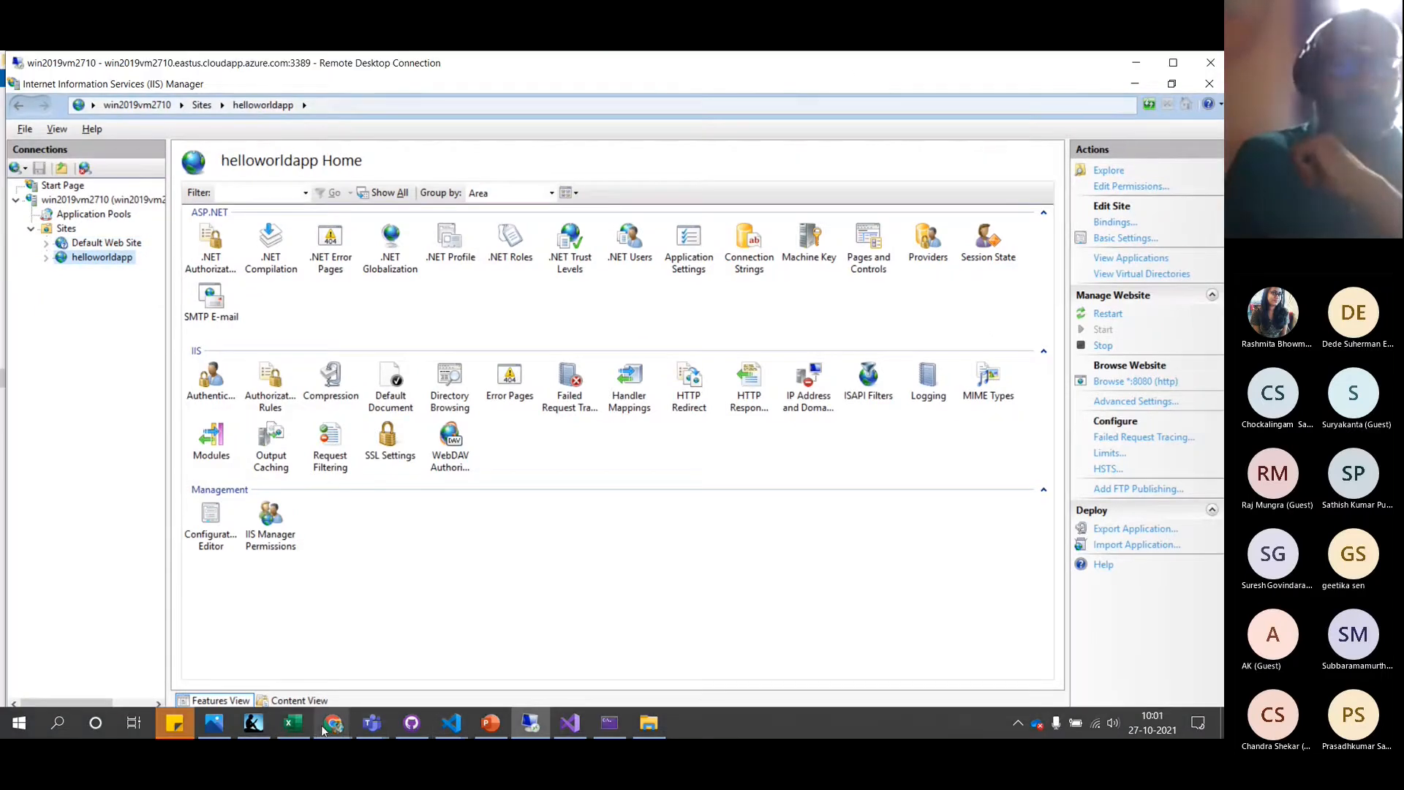
Return from the VM's page to the Azure dashboard and open rg-az204-webapps-reactor-002
mouse_move(324, 730)
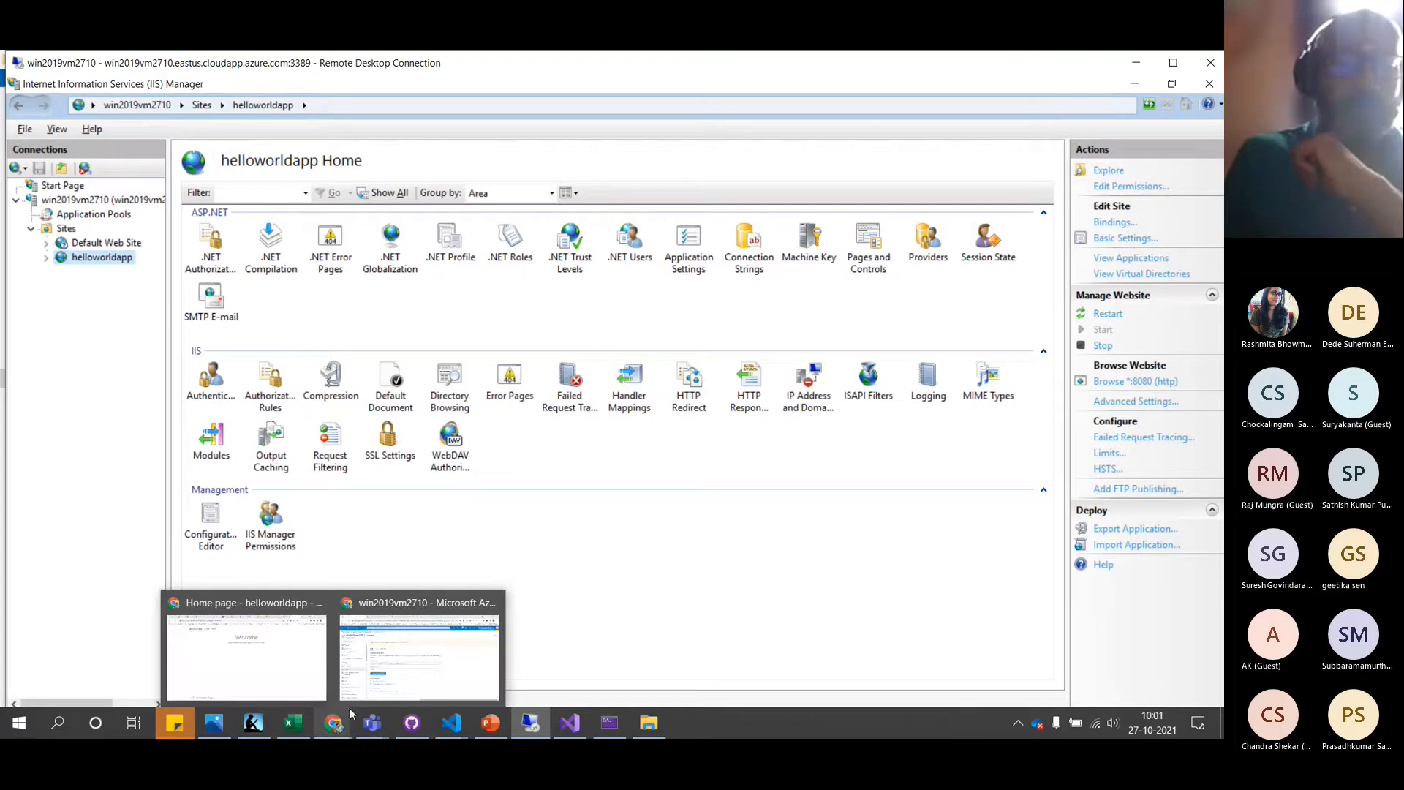
click(386, 669)
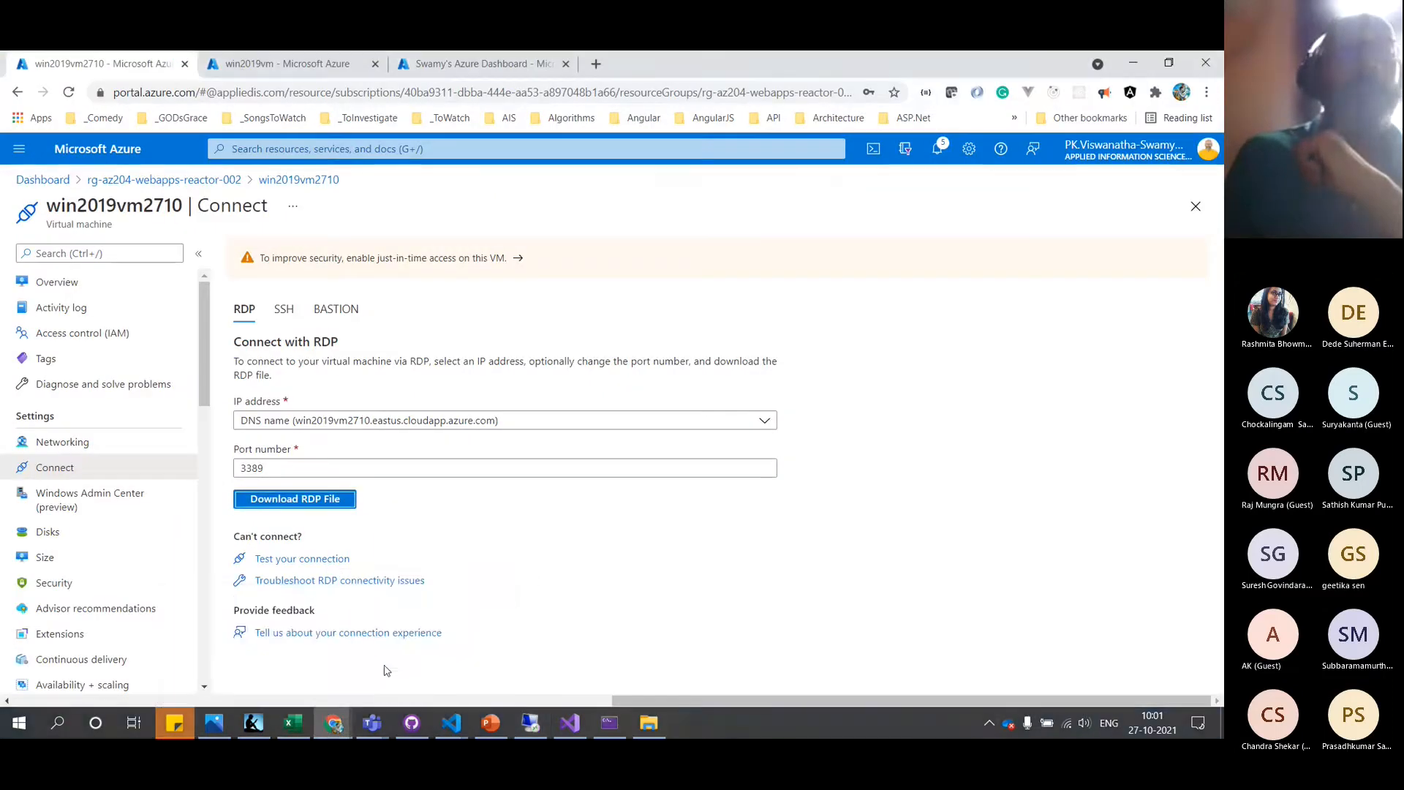
click(313, 66)
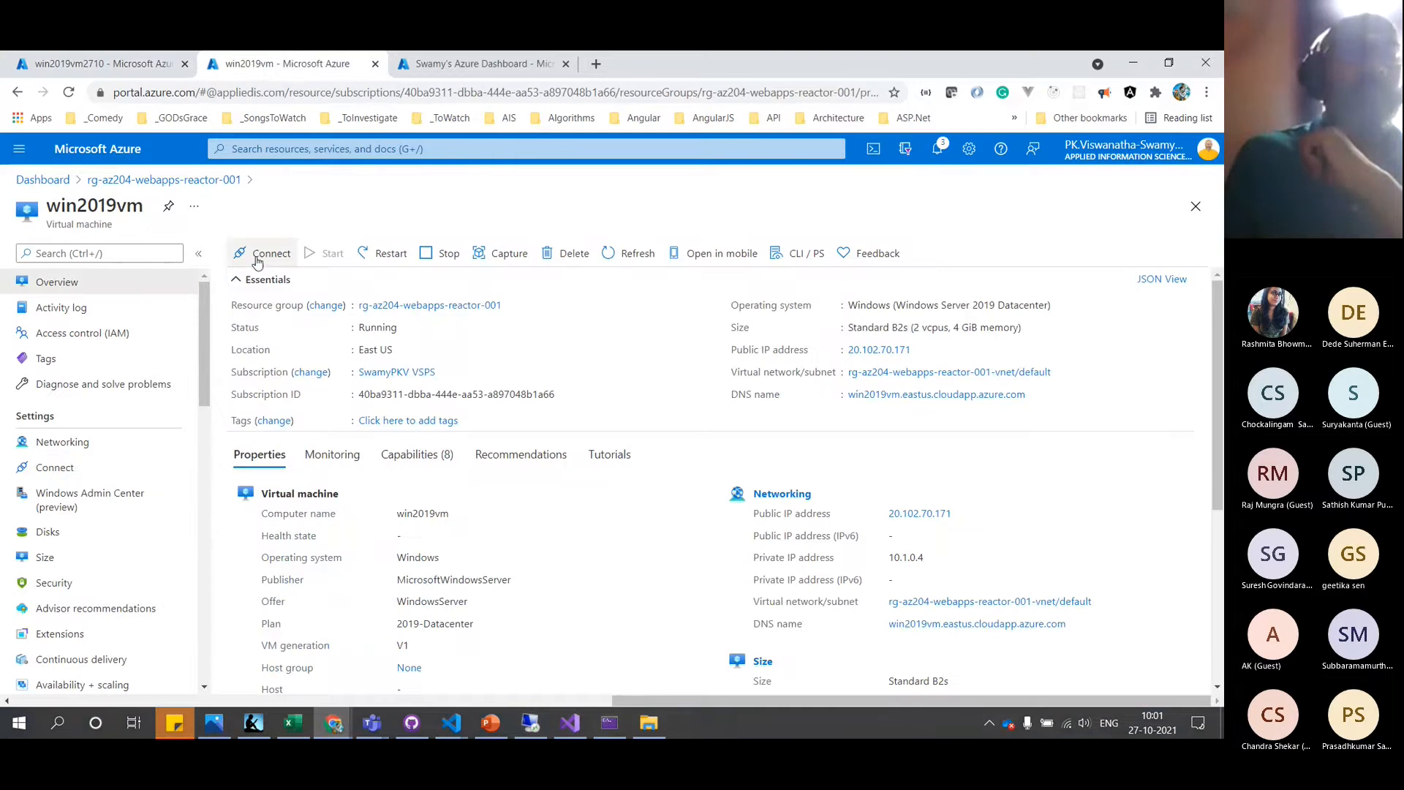
click(60, 182)
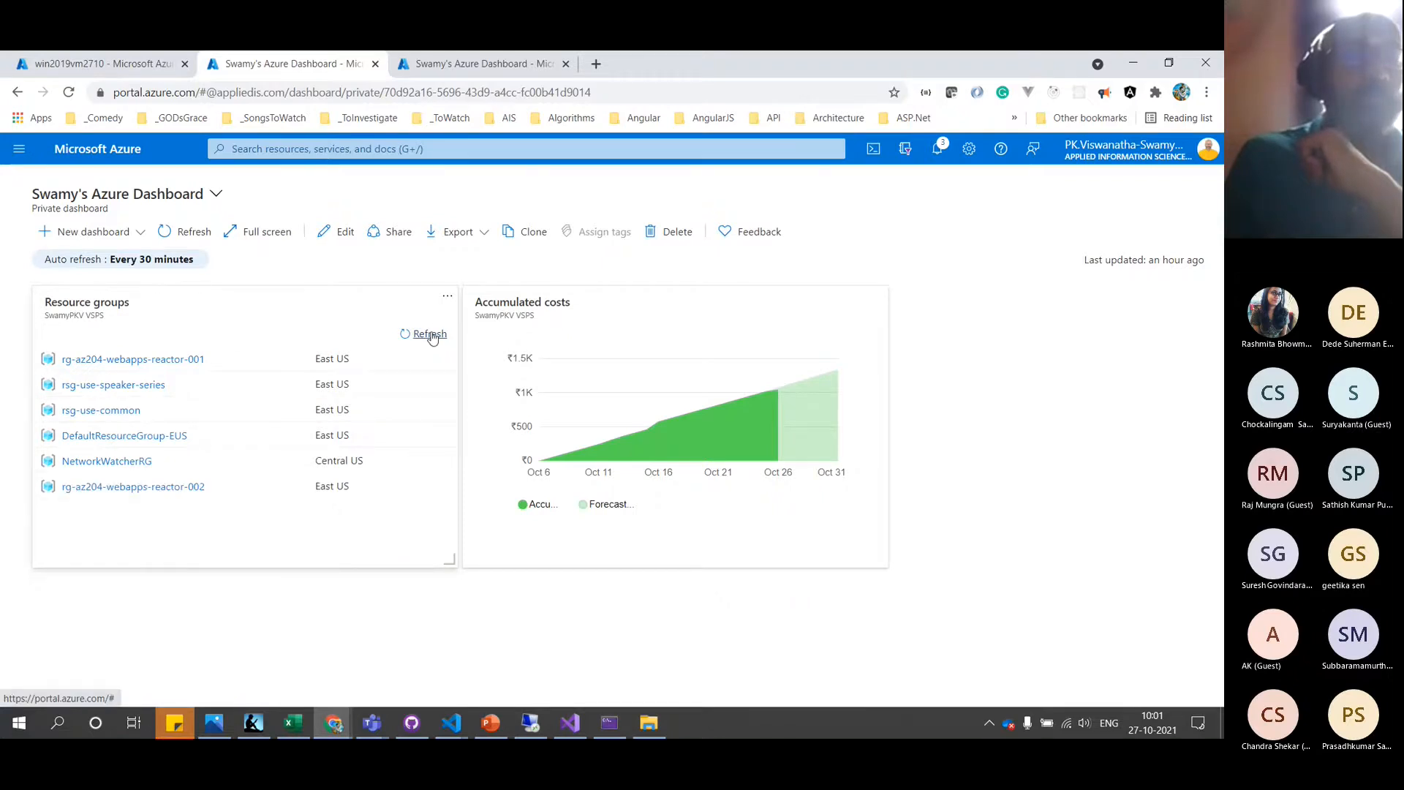
click(157, 489)
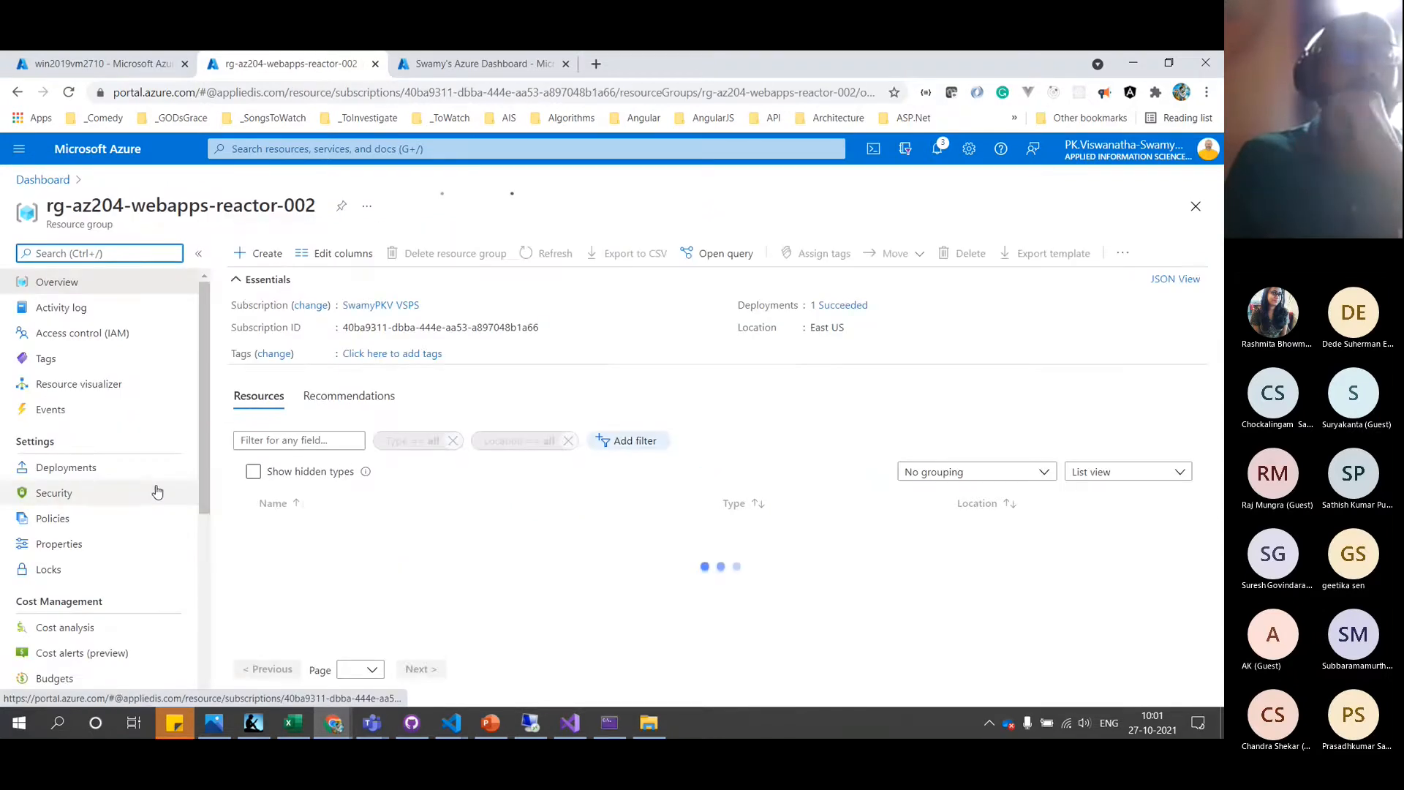
Create a resource in the group by searching 'availability' and choosing Availability Set
click(260, 262)
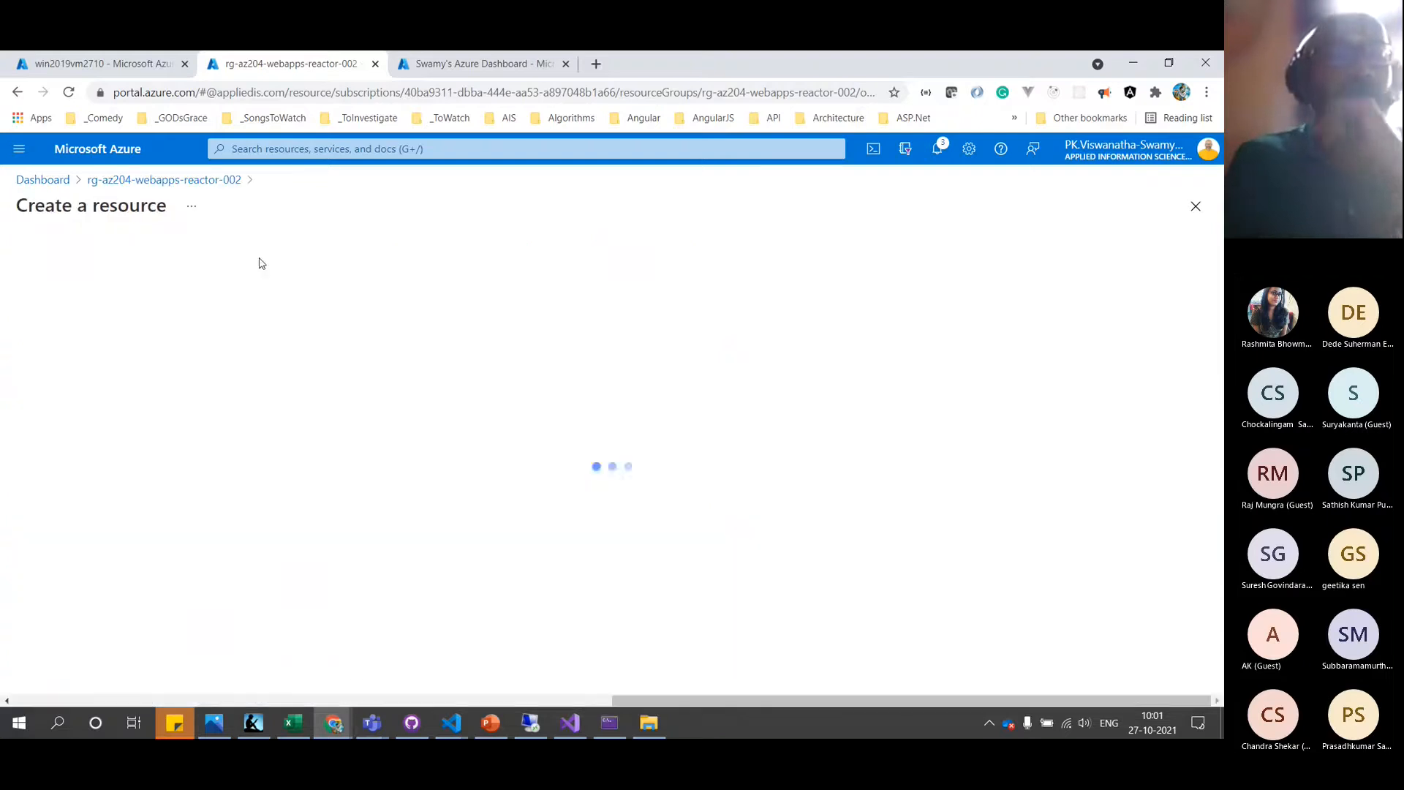
text(avail)
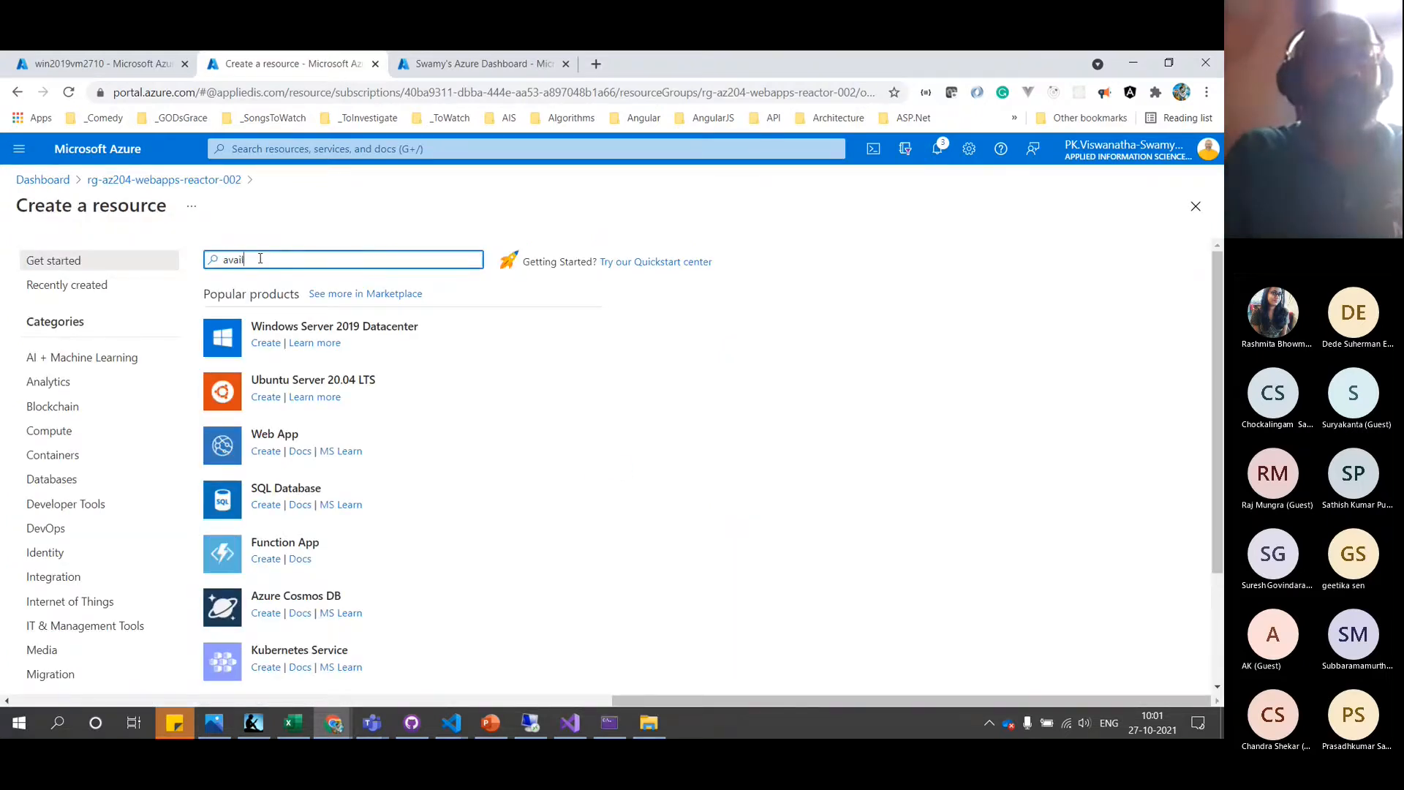
text(ability)
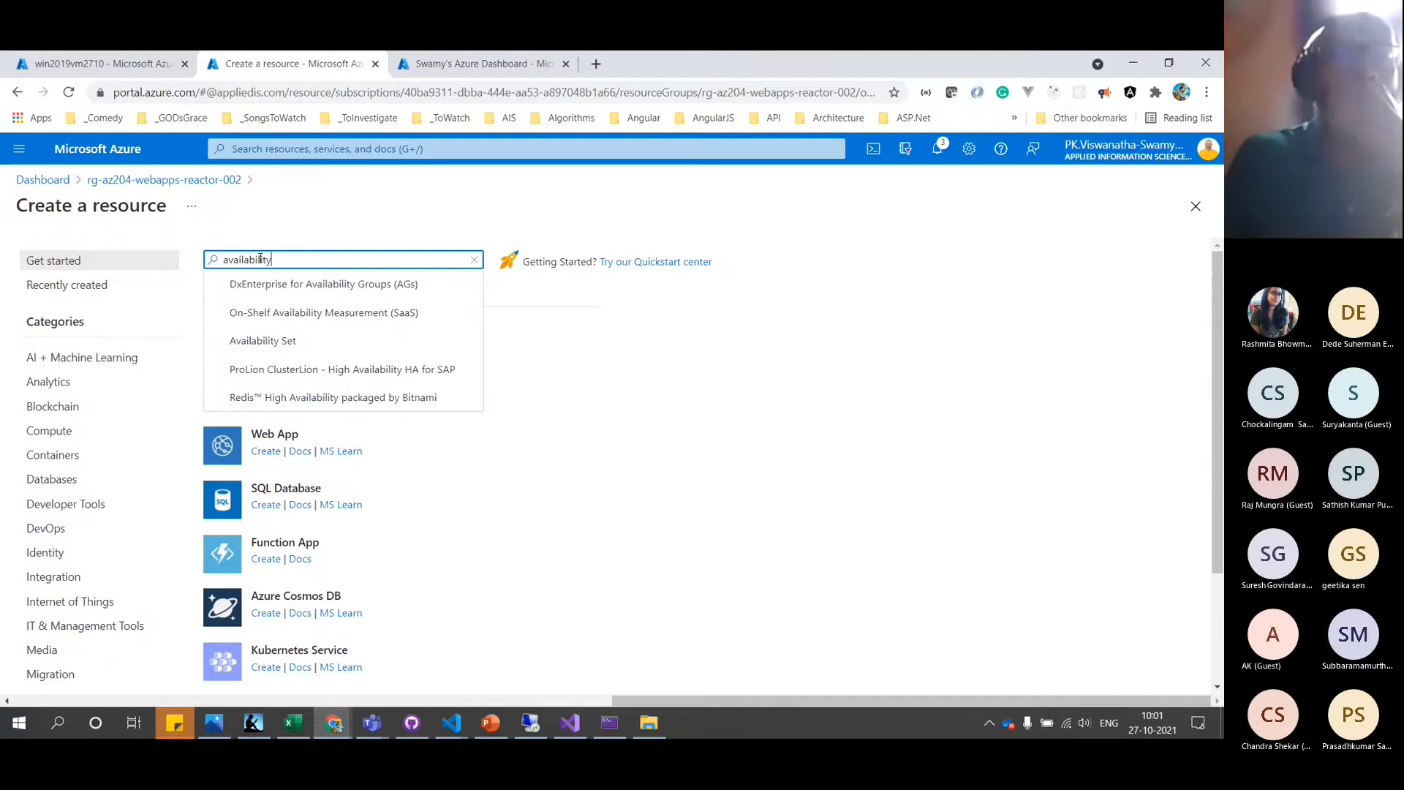
click(265, 343)
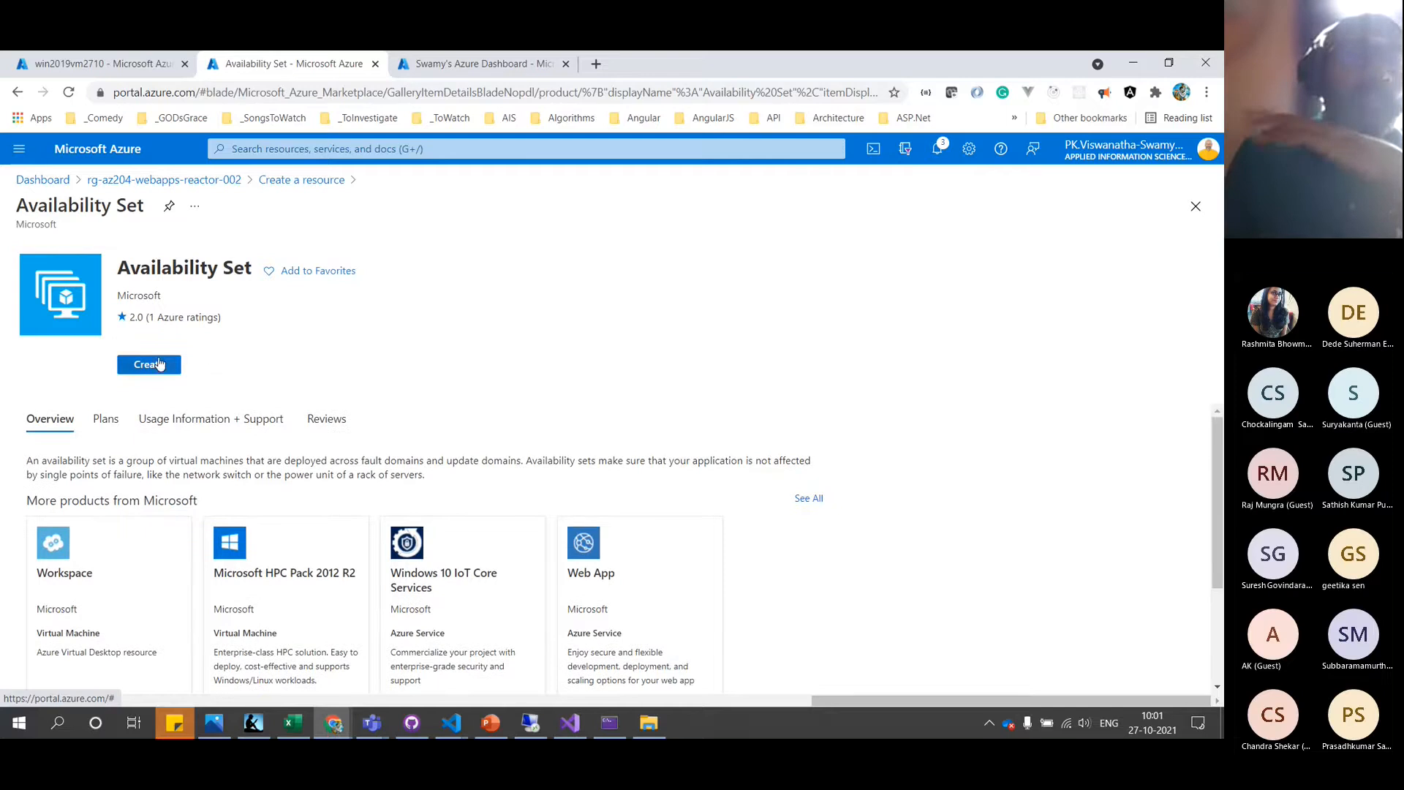
click(149, 365)
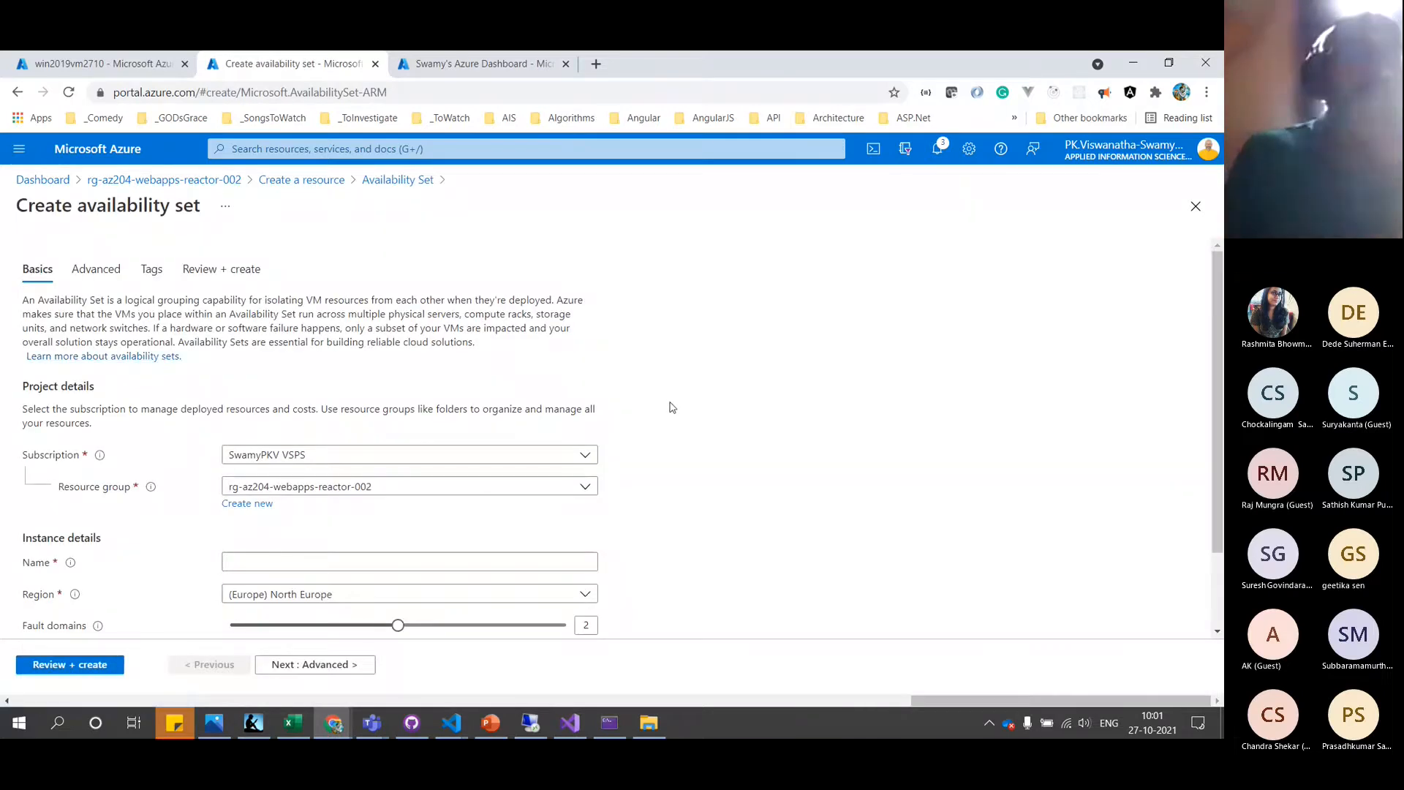
Name the availability set testavailabilityset and set its region to (US) East US
scroll(673, 408, down, 1)
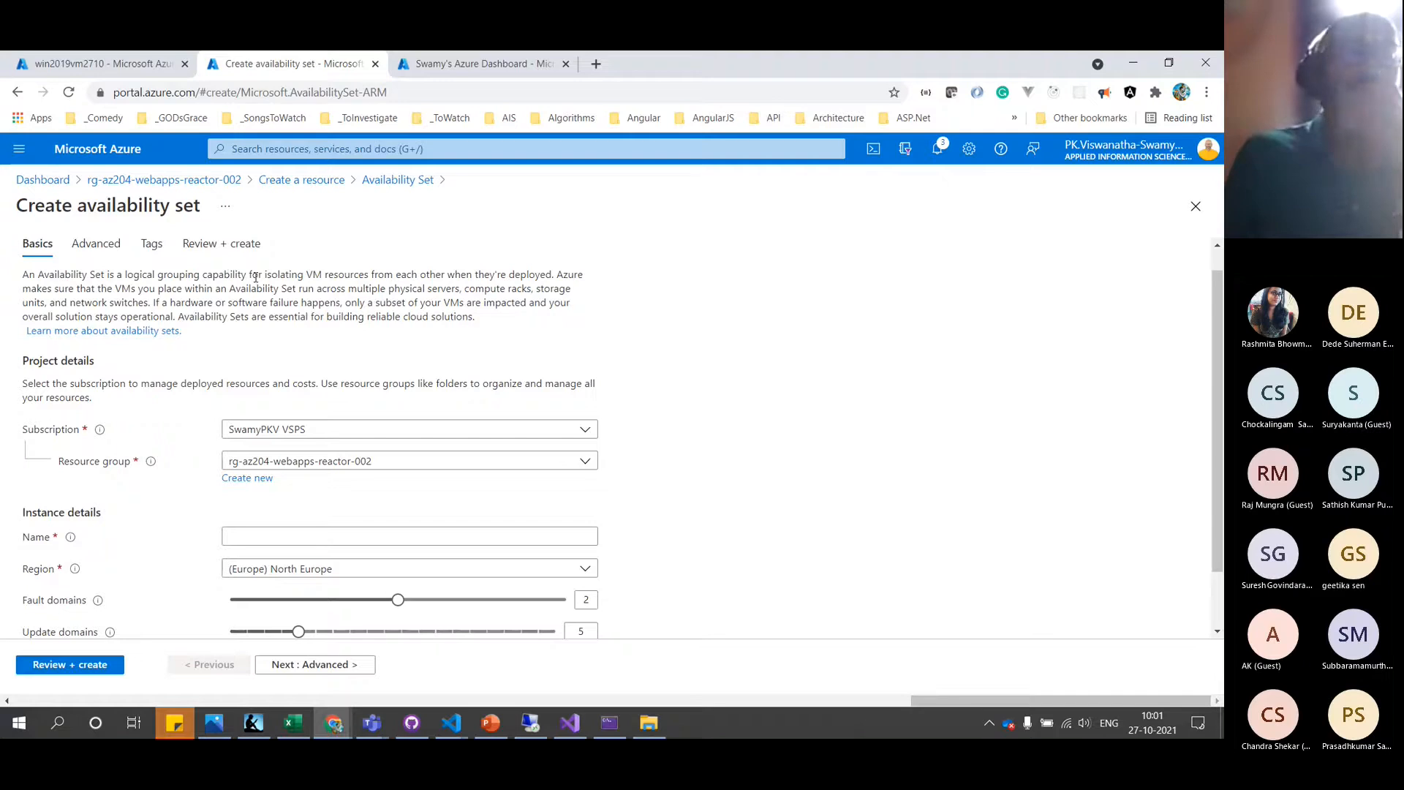
click(295, 538)
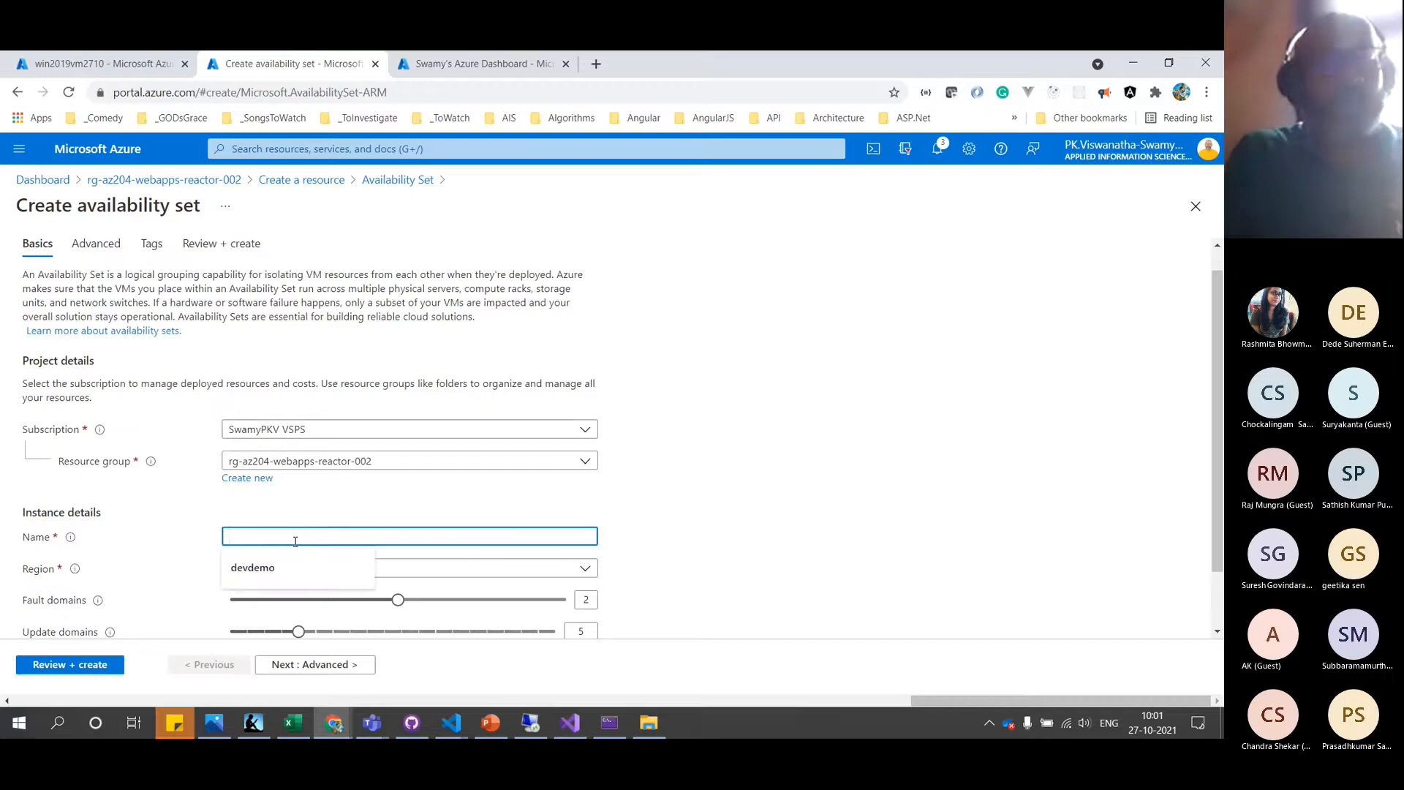
text(testa)
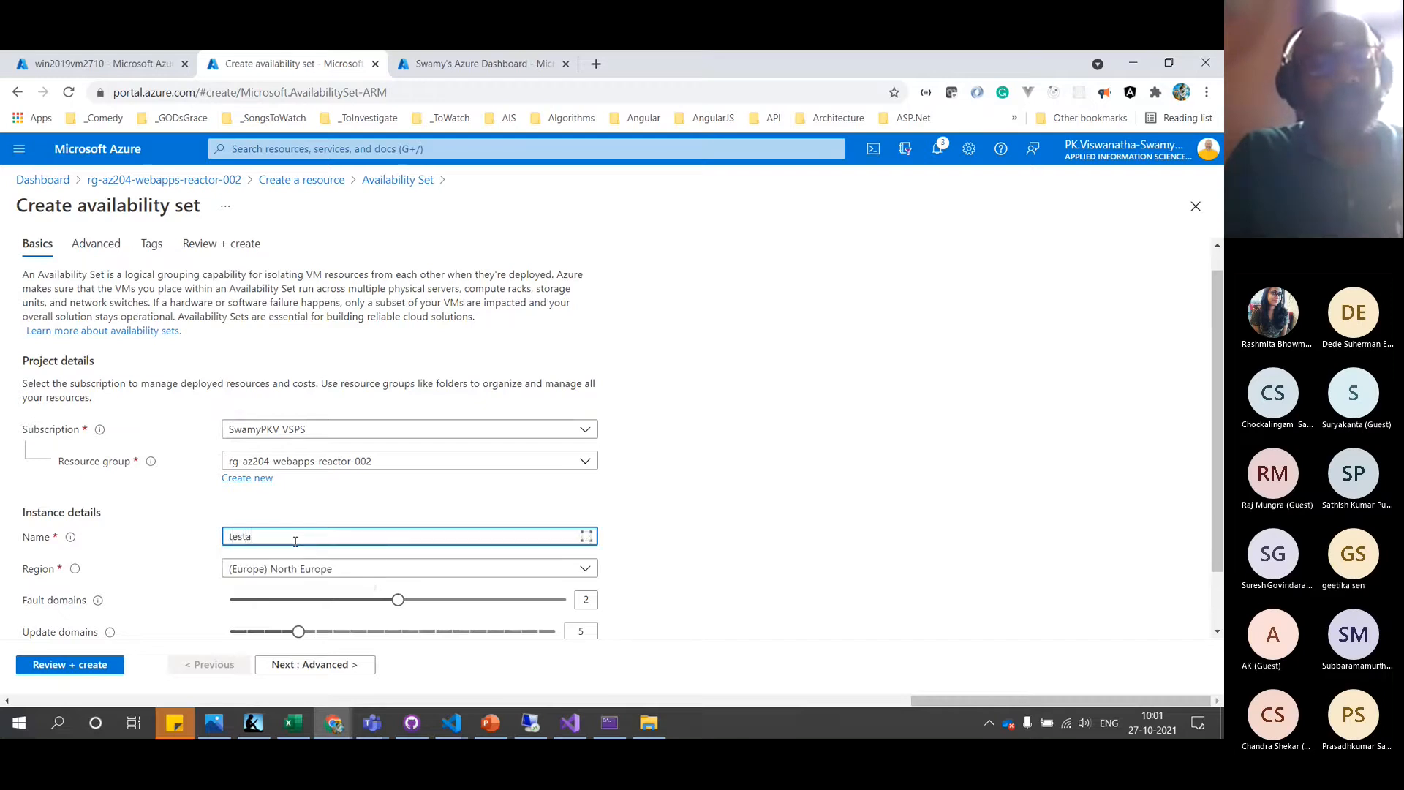
text(vailabilityset)
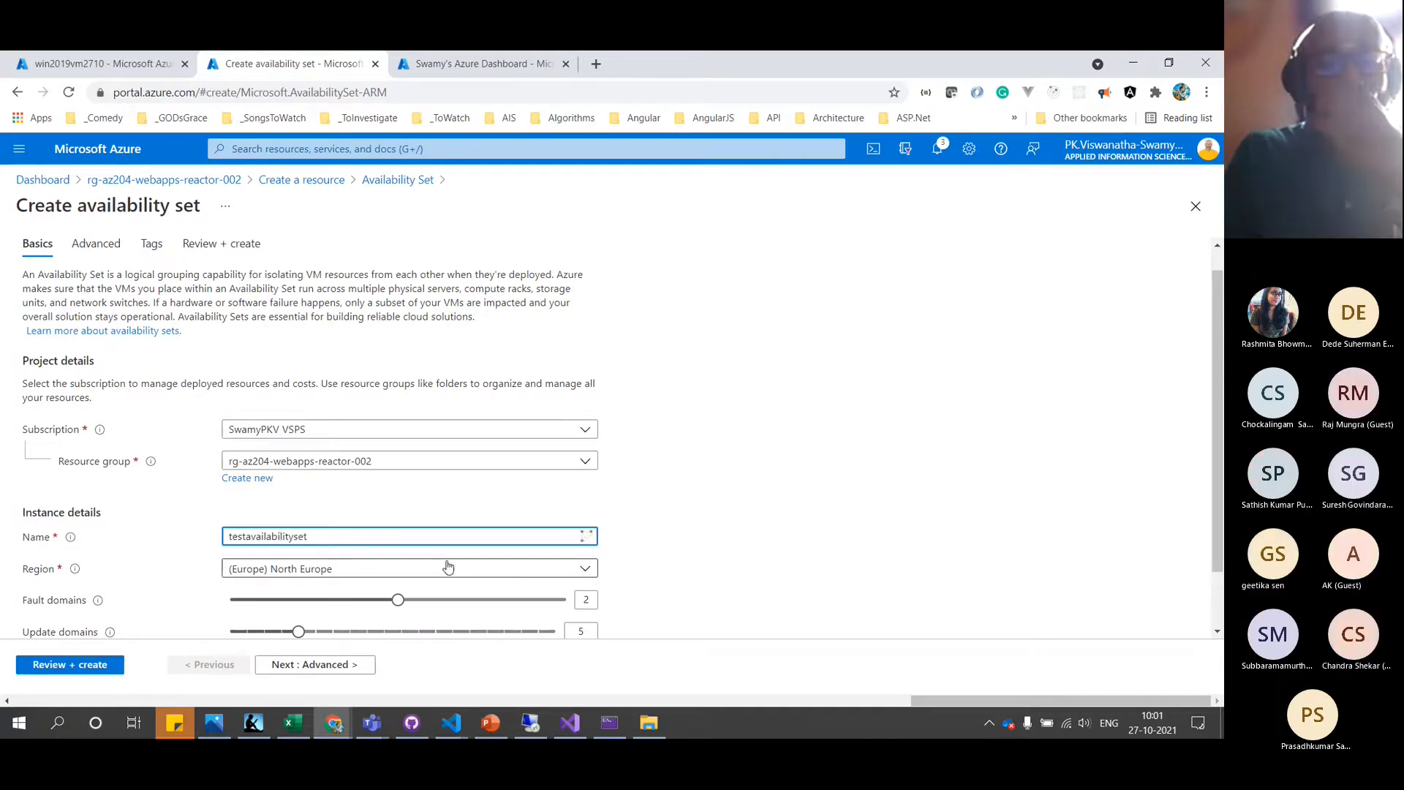
click(492, 578)
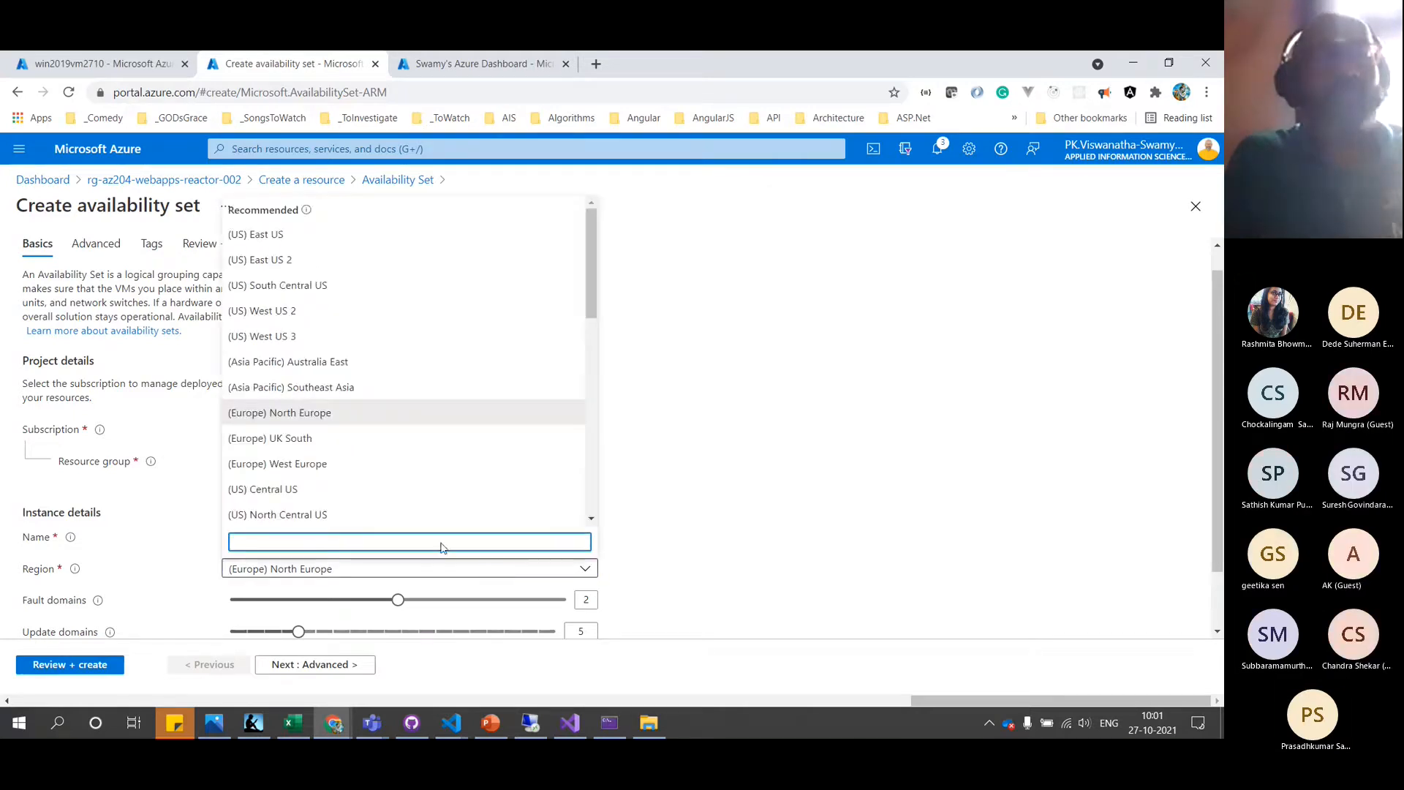
click(282, 235)
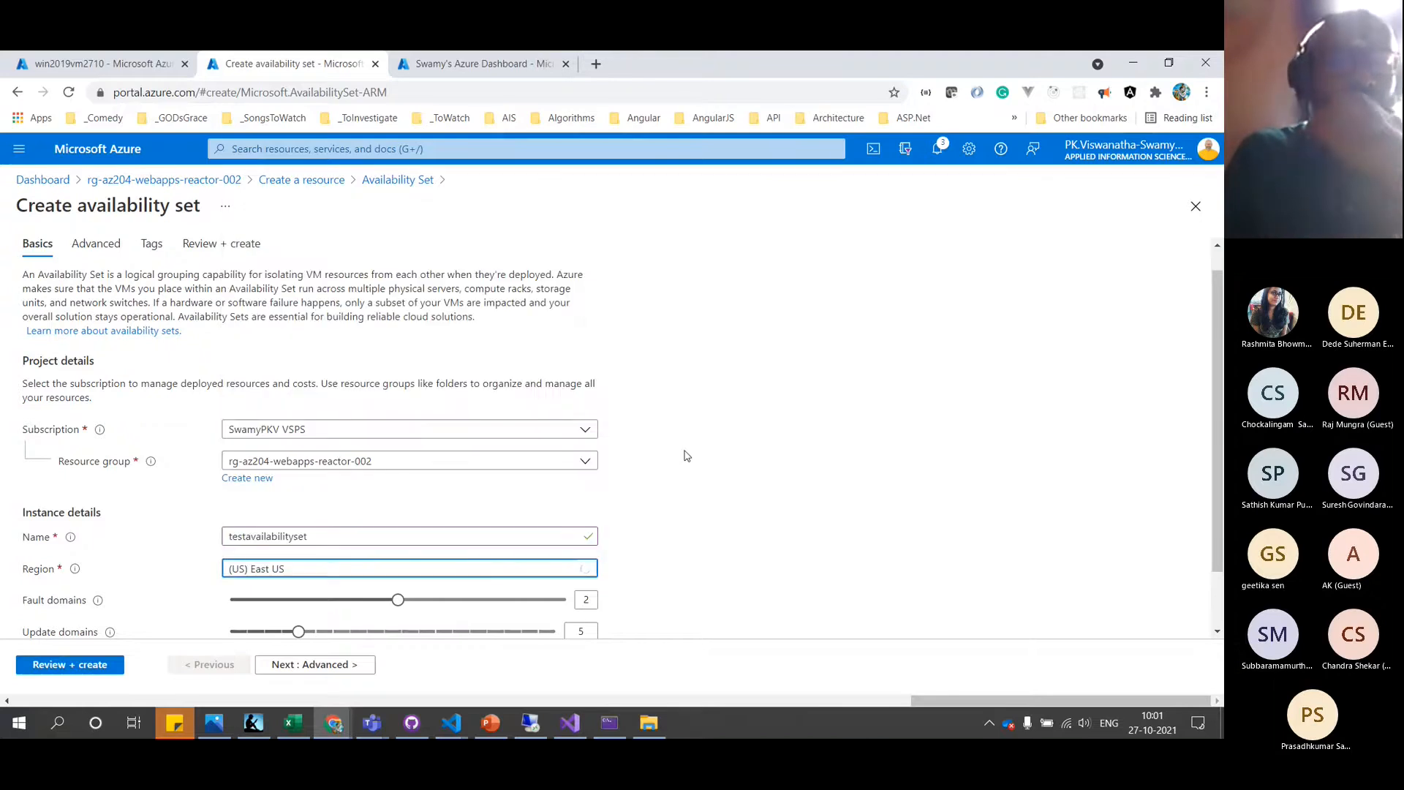
Leave 2 fault domains and 5 update domains, then move on to Advanced
scroll(659, 481, down, 2)
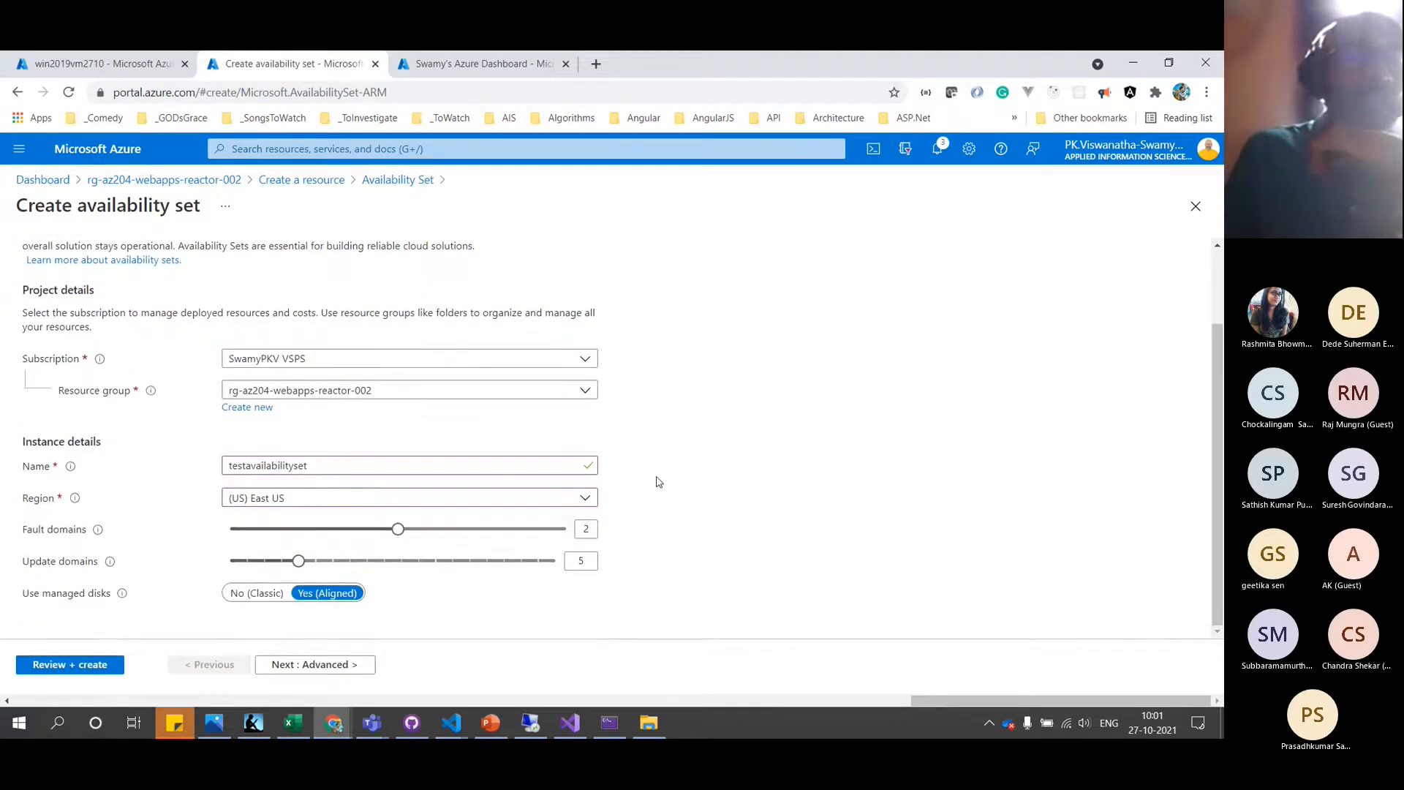
mouse_move(101, 531)
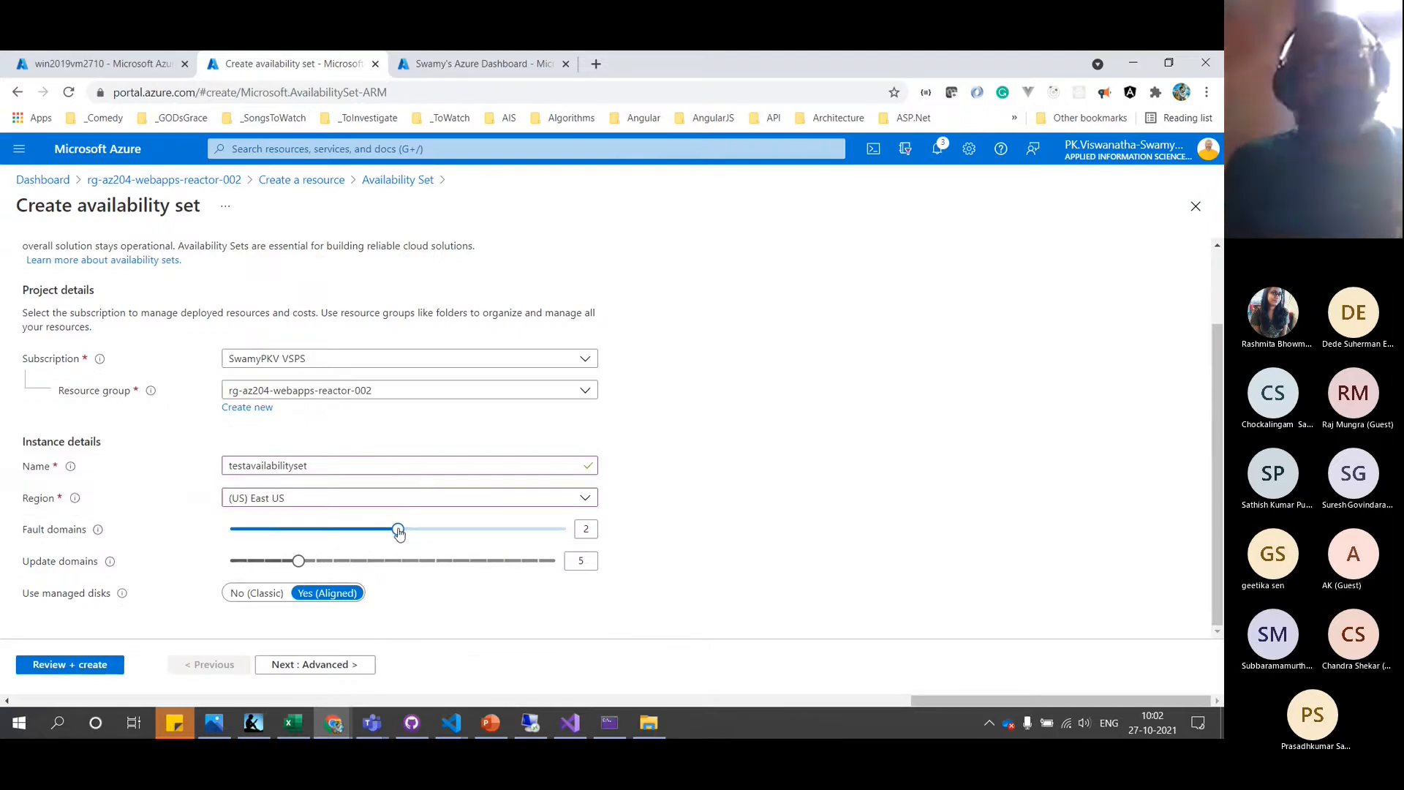
mouse_move(398, 533)
mouse_down()
mouse_move(580, 535)
mouse_move(413, 537)
mouse_up()
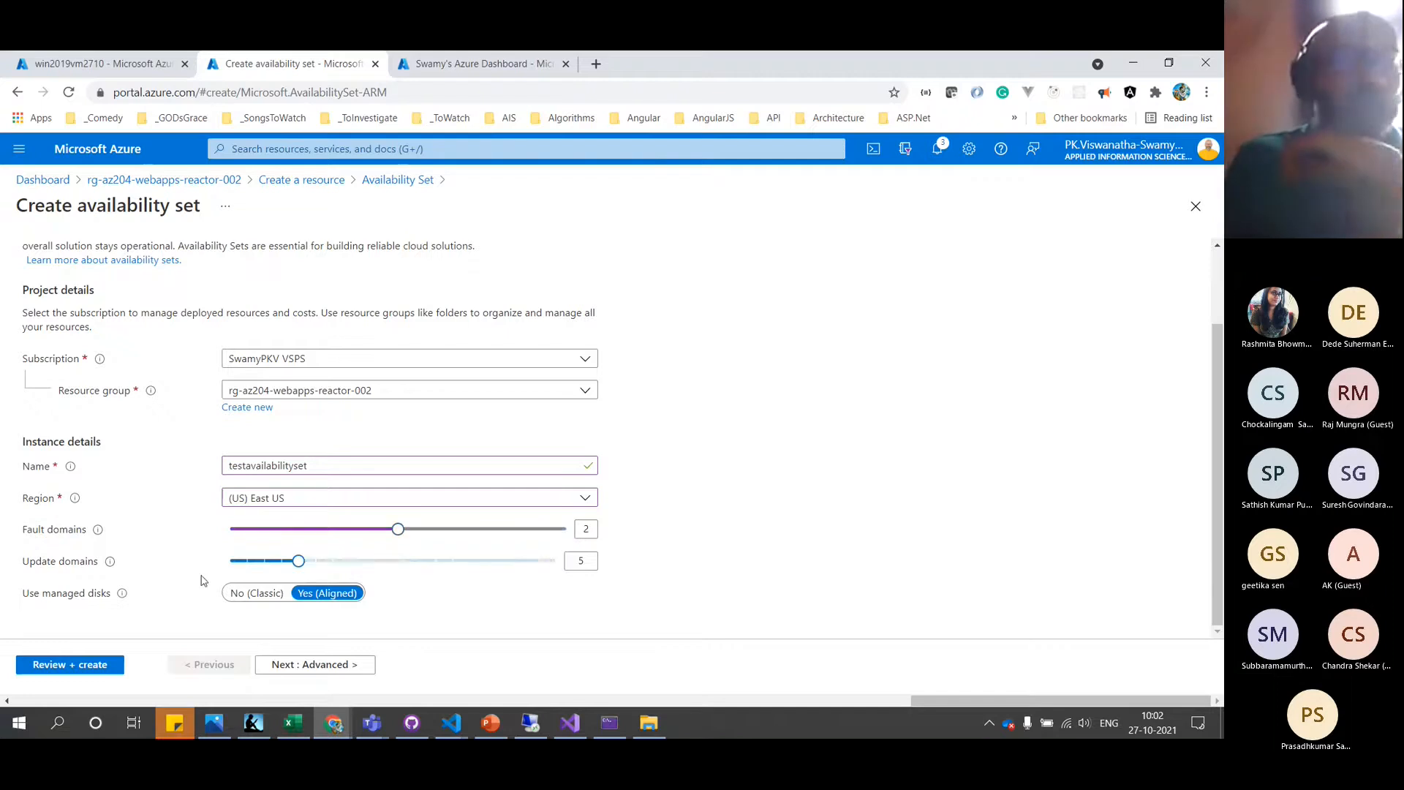
mouse_move(109, 565)
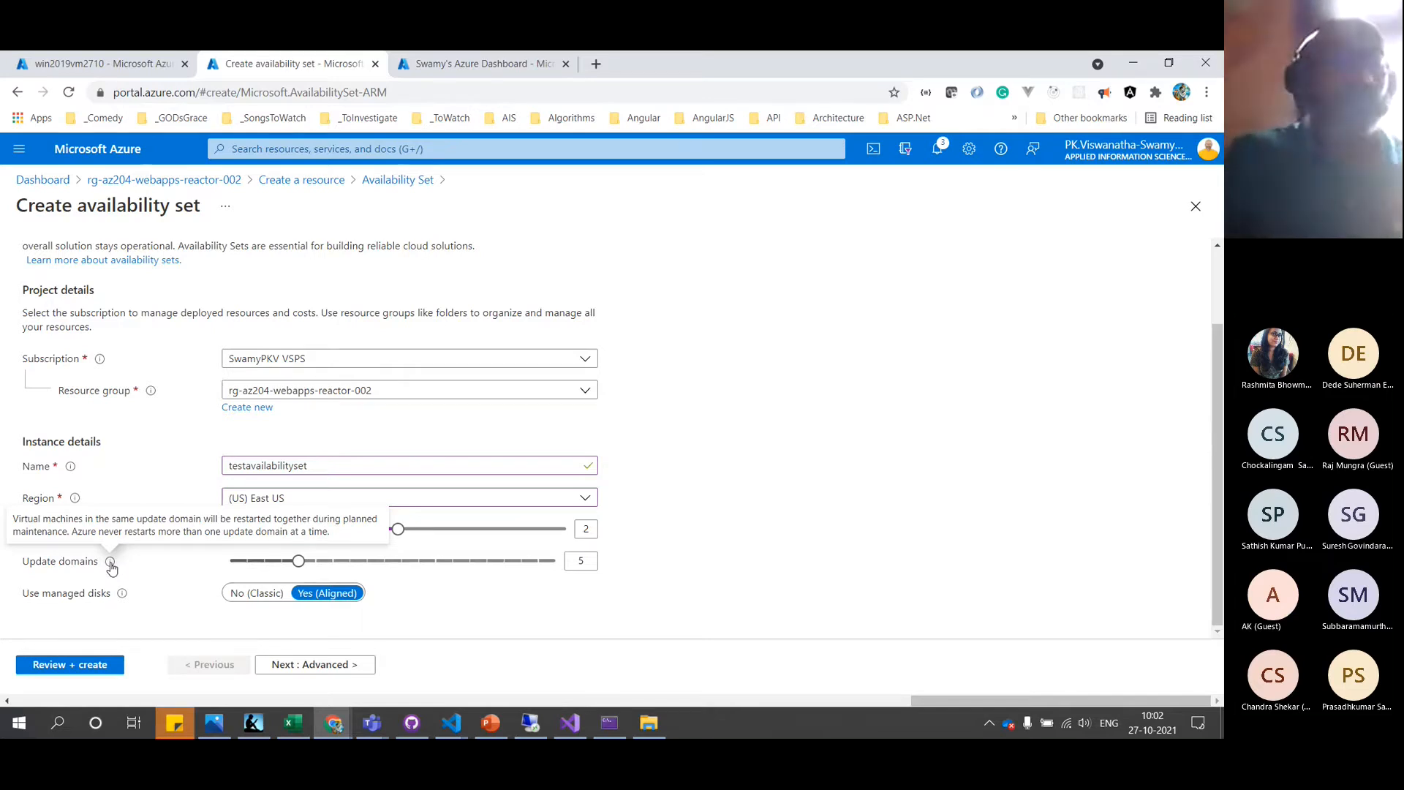
mouse_move(307, 567)
mouse_down()
mouse_move(580, 565)
mouse_move(307, 570)
mouse_up()
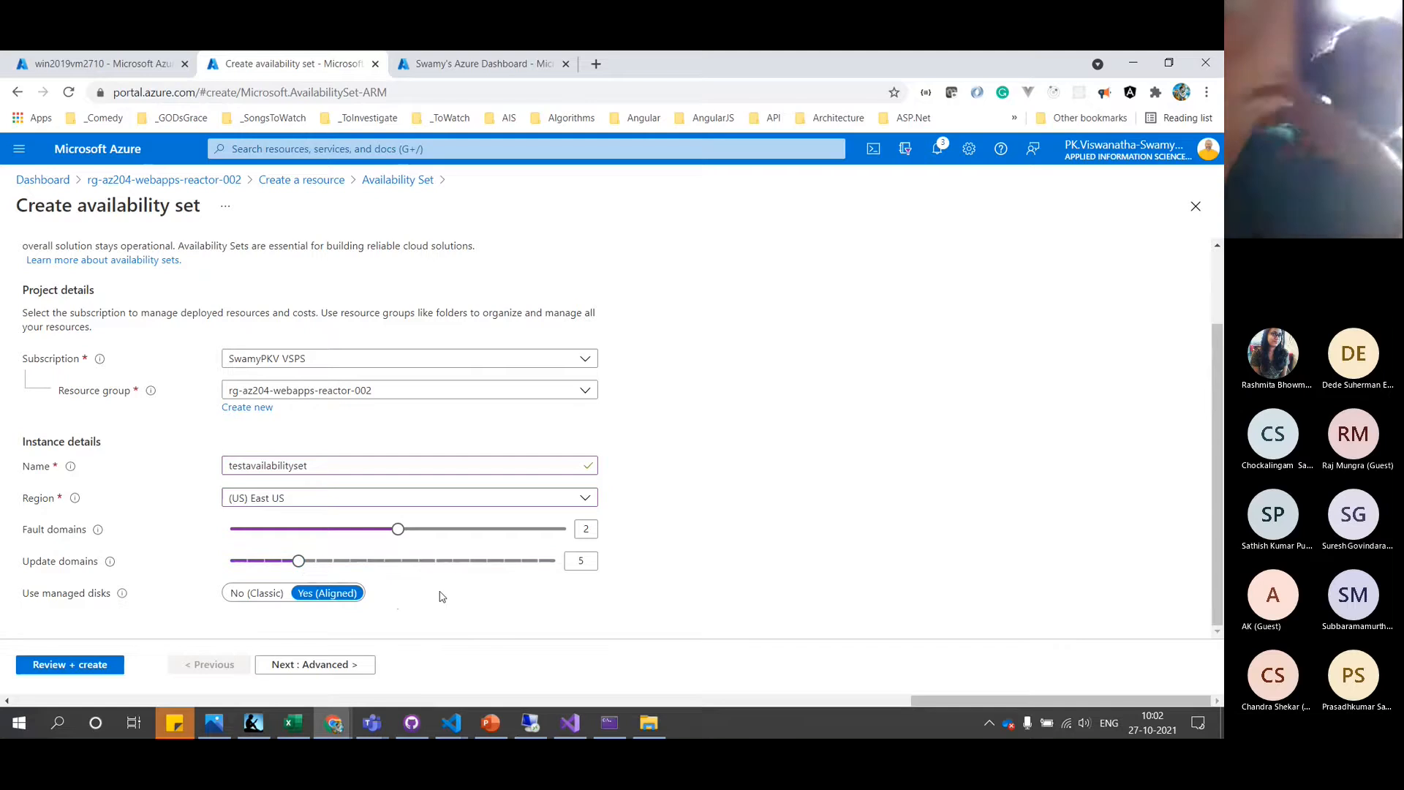
click(331, 665)
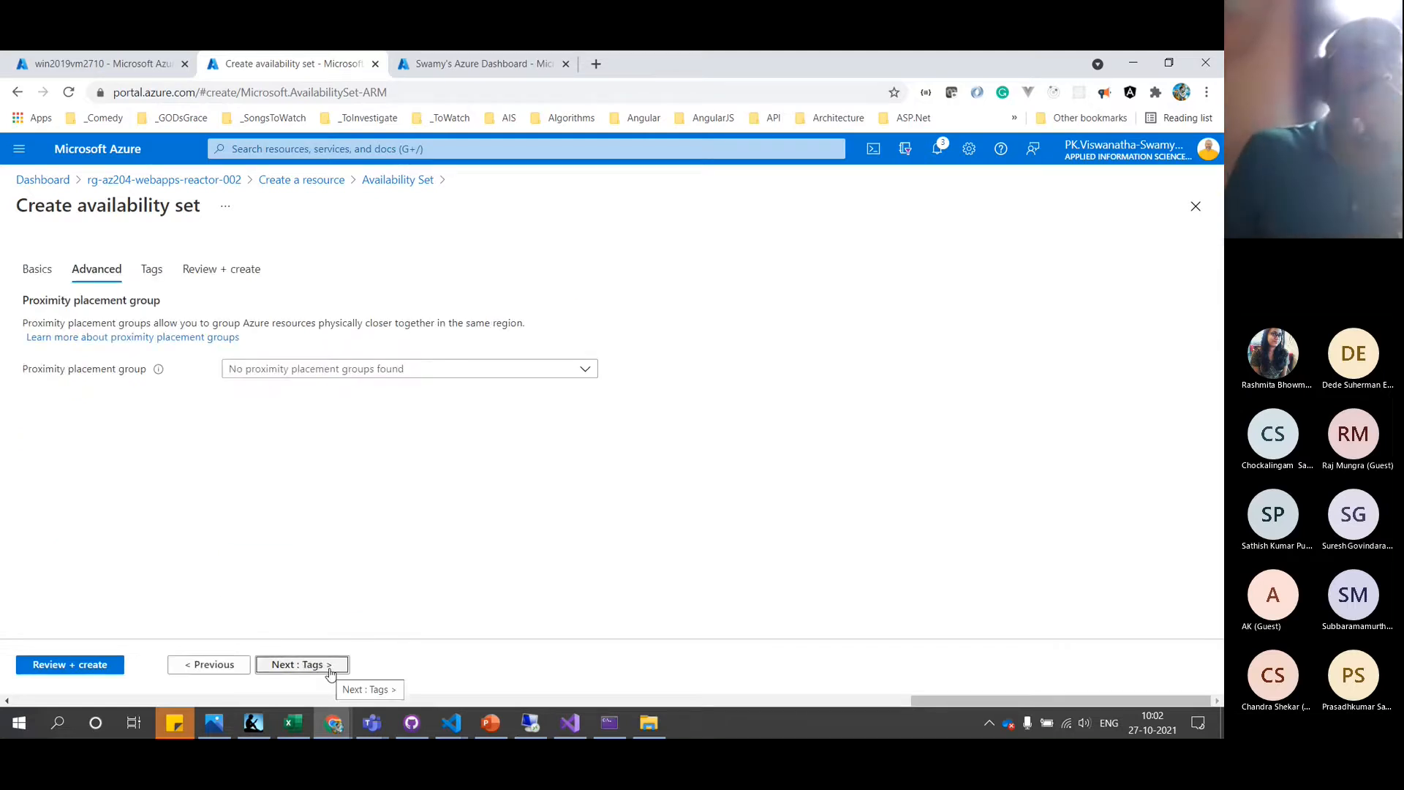
Read the Proximity Placement Groups documentation in another browser window
mouse_move(158, 370)
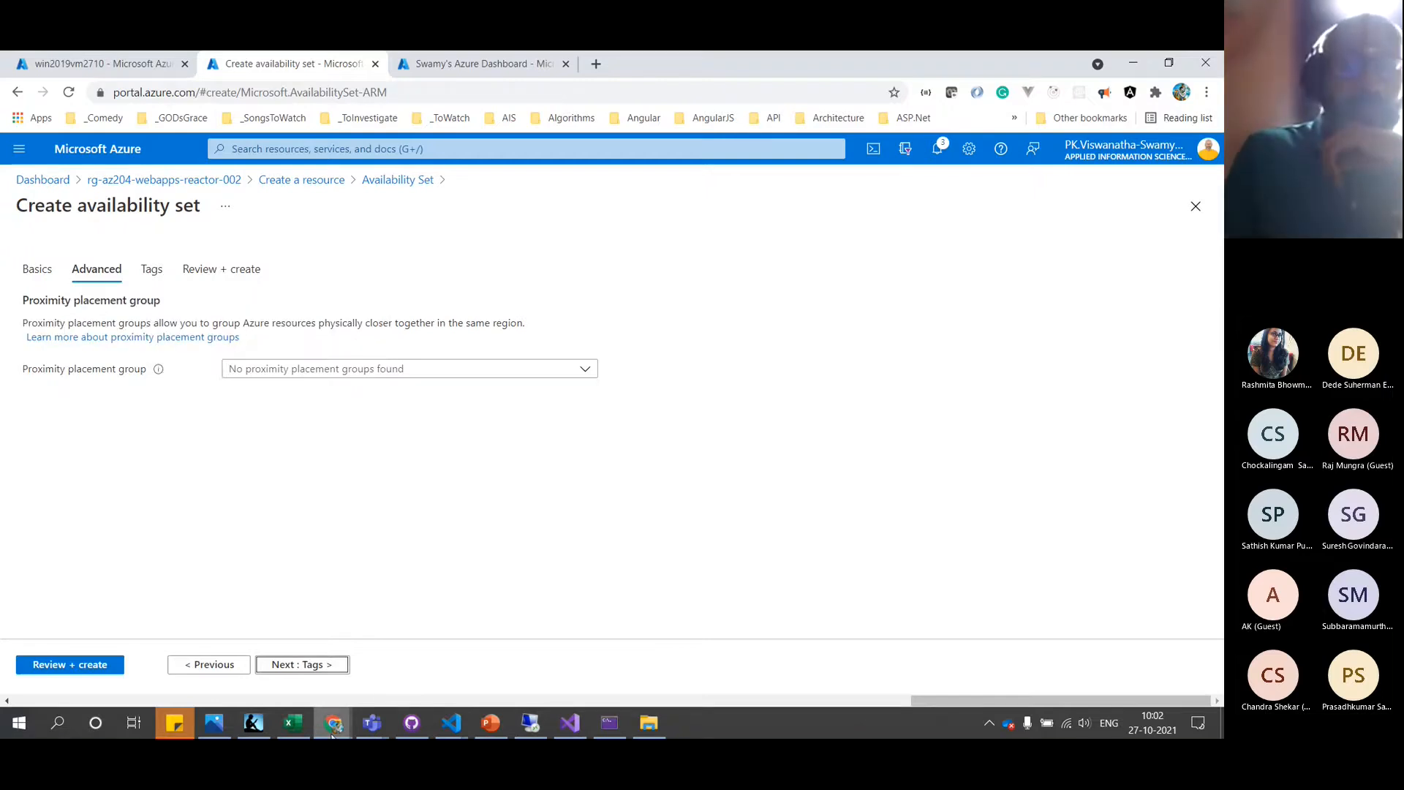
click(333, 731)
click(247, 647)
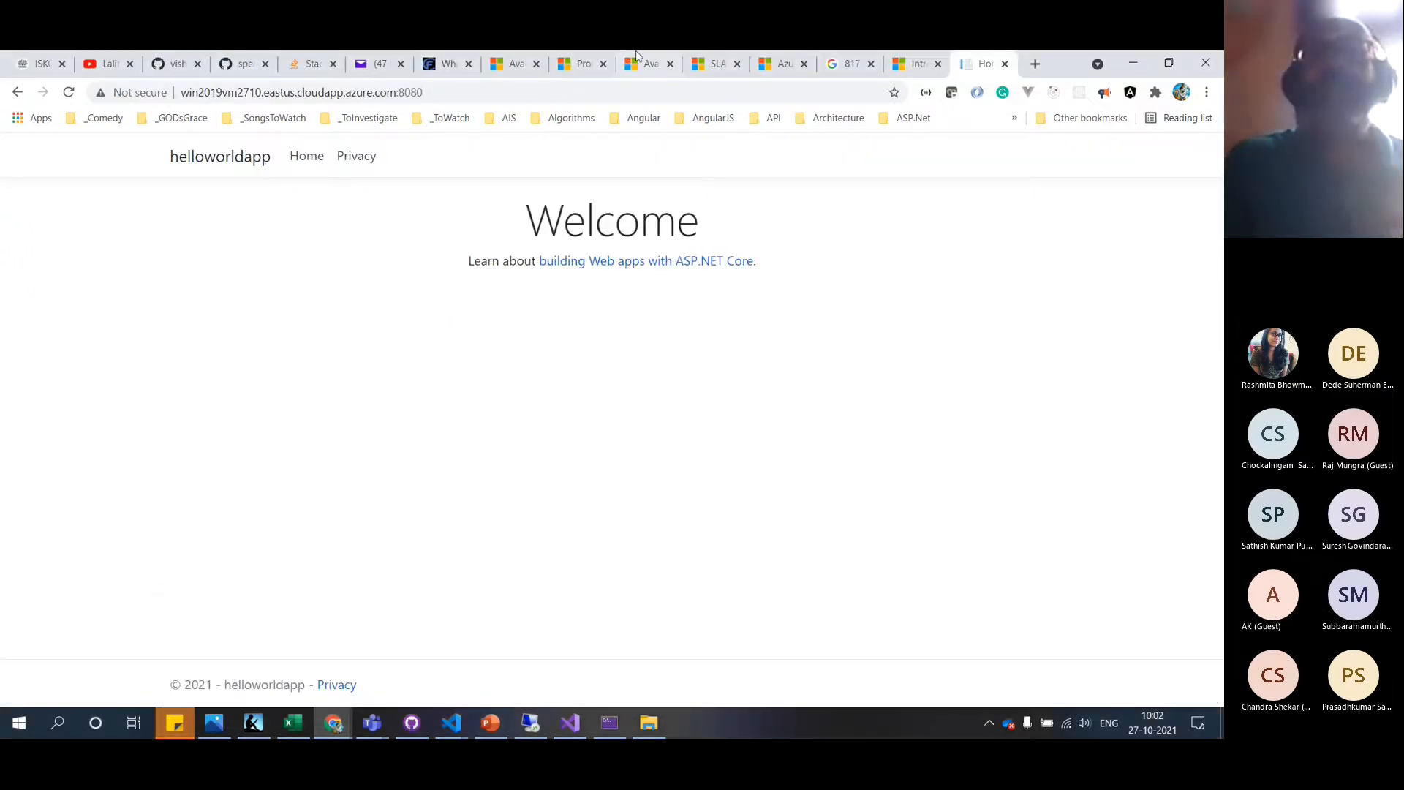
click(583, 68)
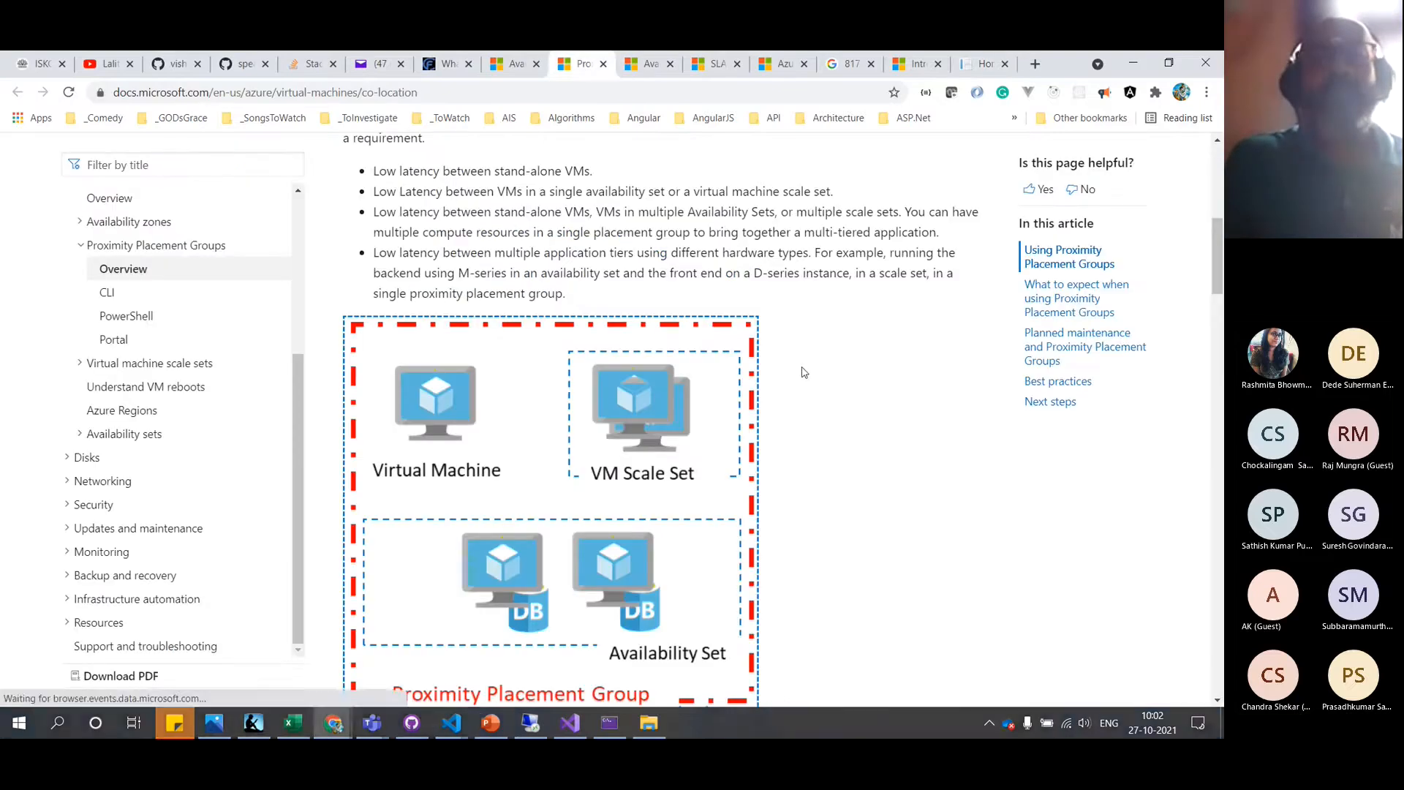
scroll(801, 371, up, 3)
scroll(802, 372, down, 3)
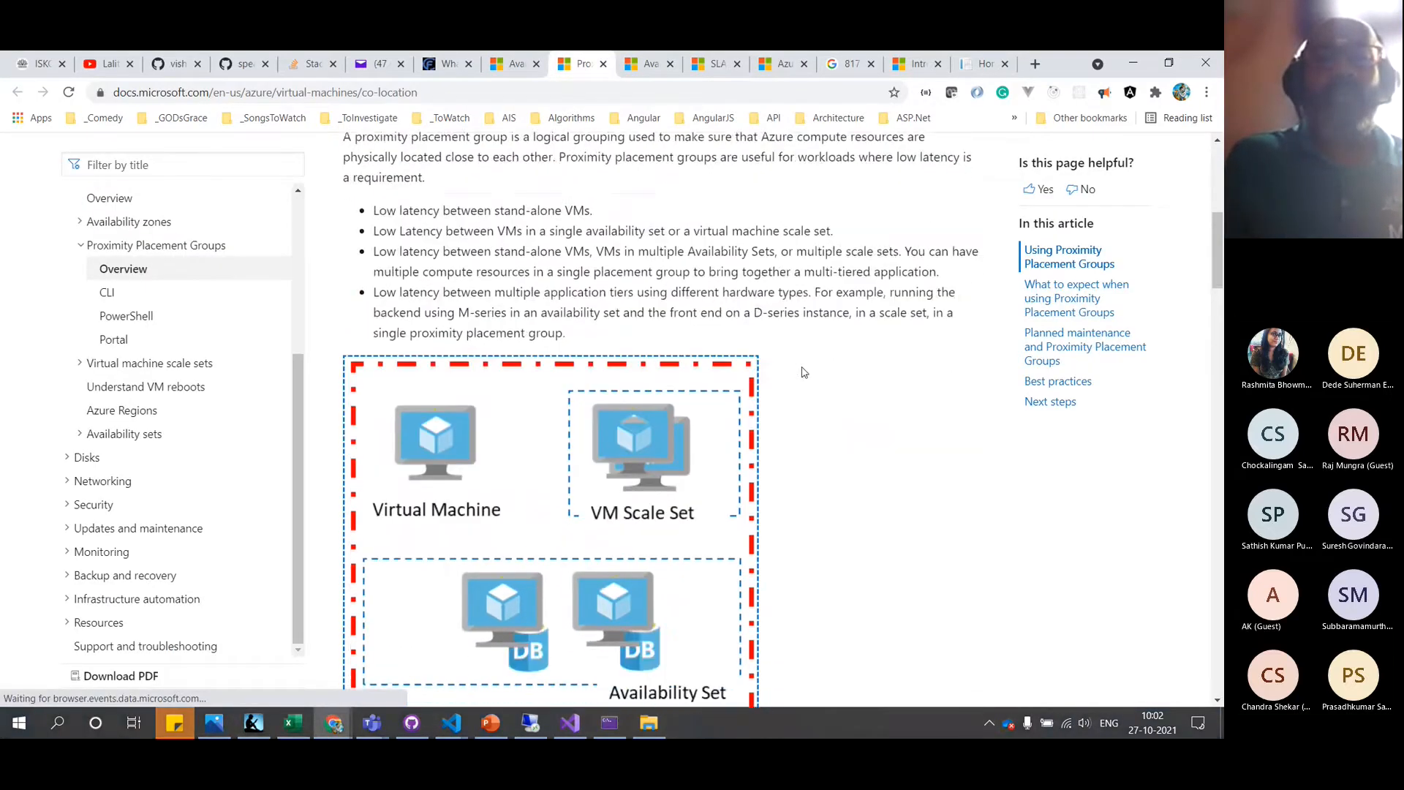